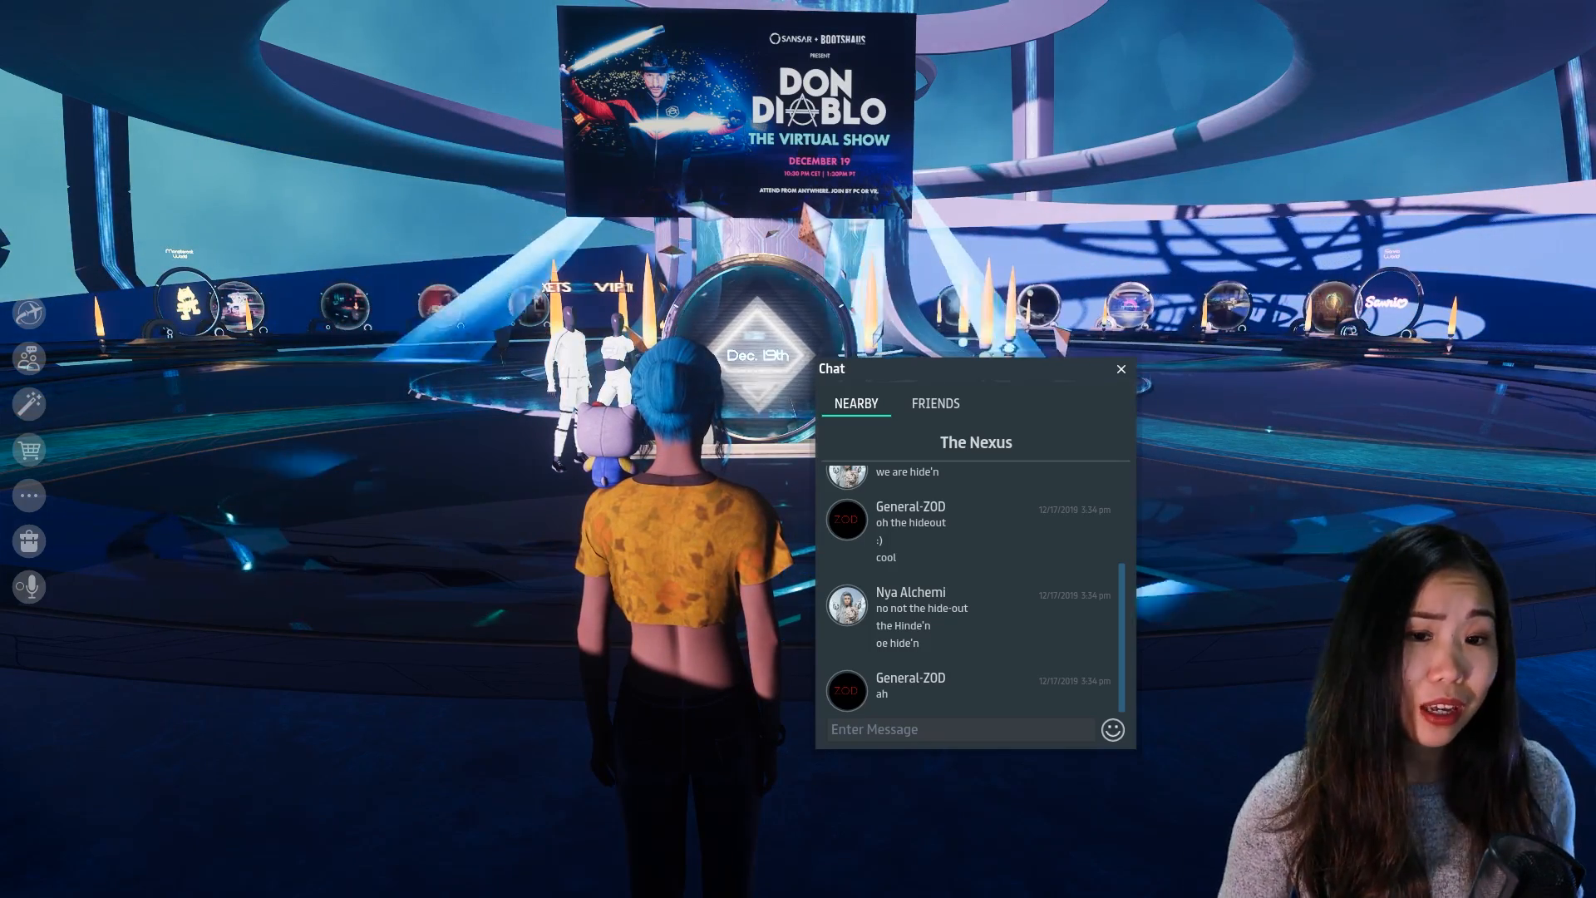
# Close the nearby chat and open the list of own worlds for building
pyautogui.press('Escape')
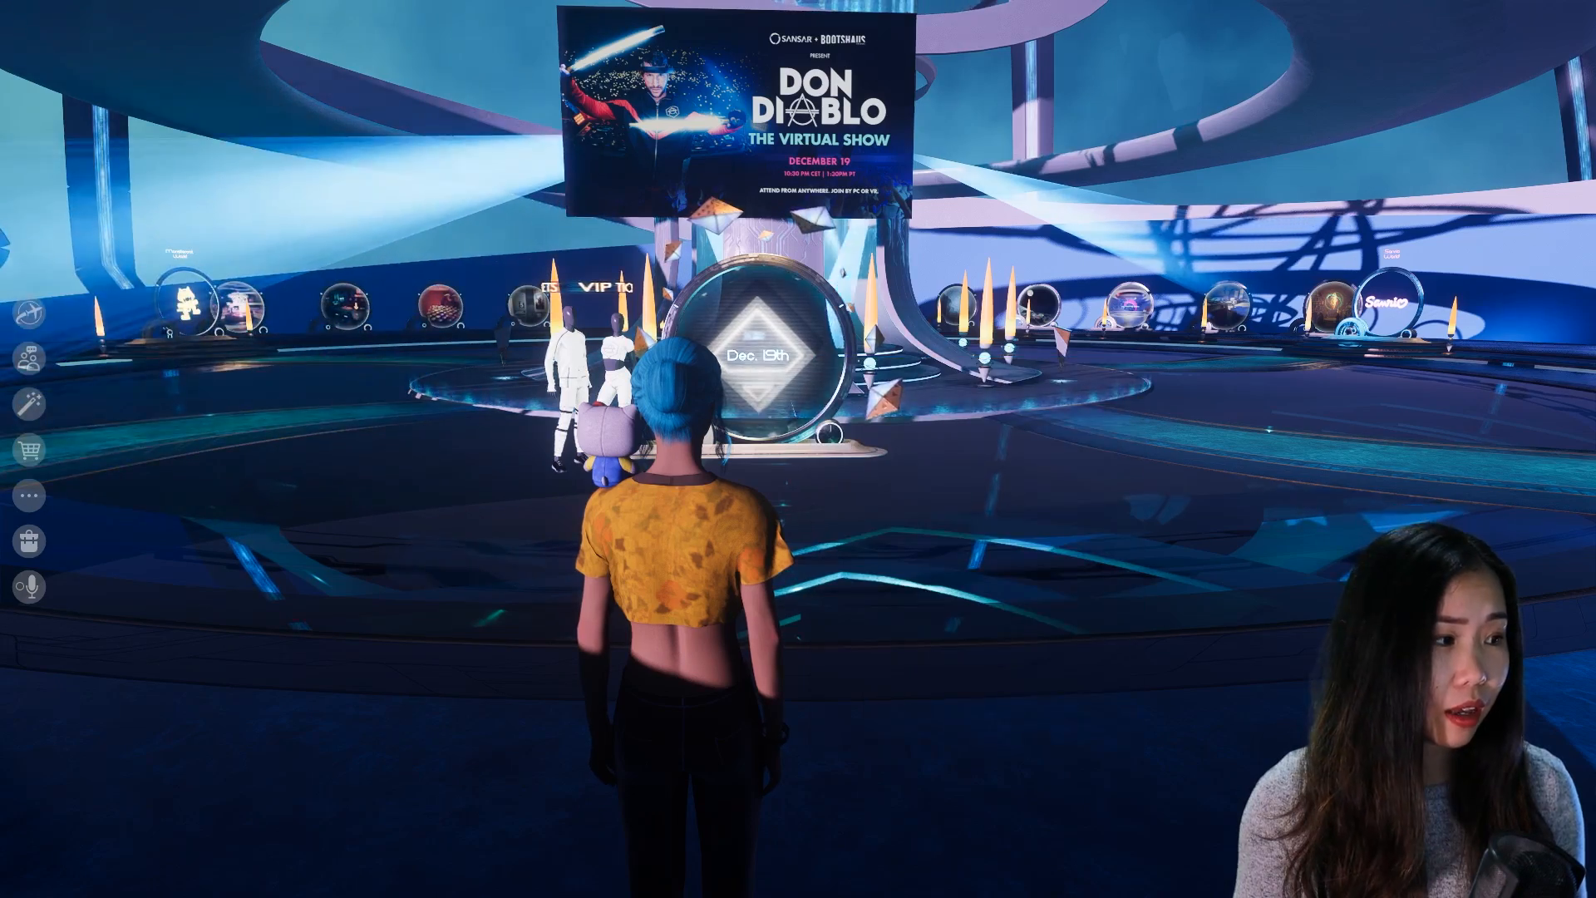
pyautogui.press('d')
pyautogui.moveTo(798, 448); pyautogui.dragTo(532, 509, button='right')
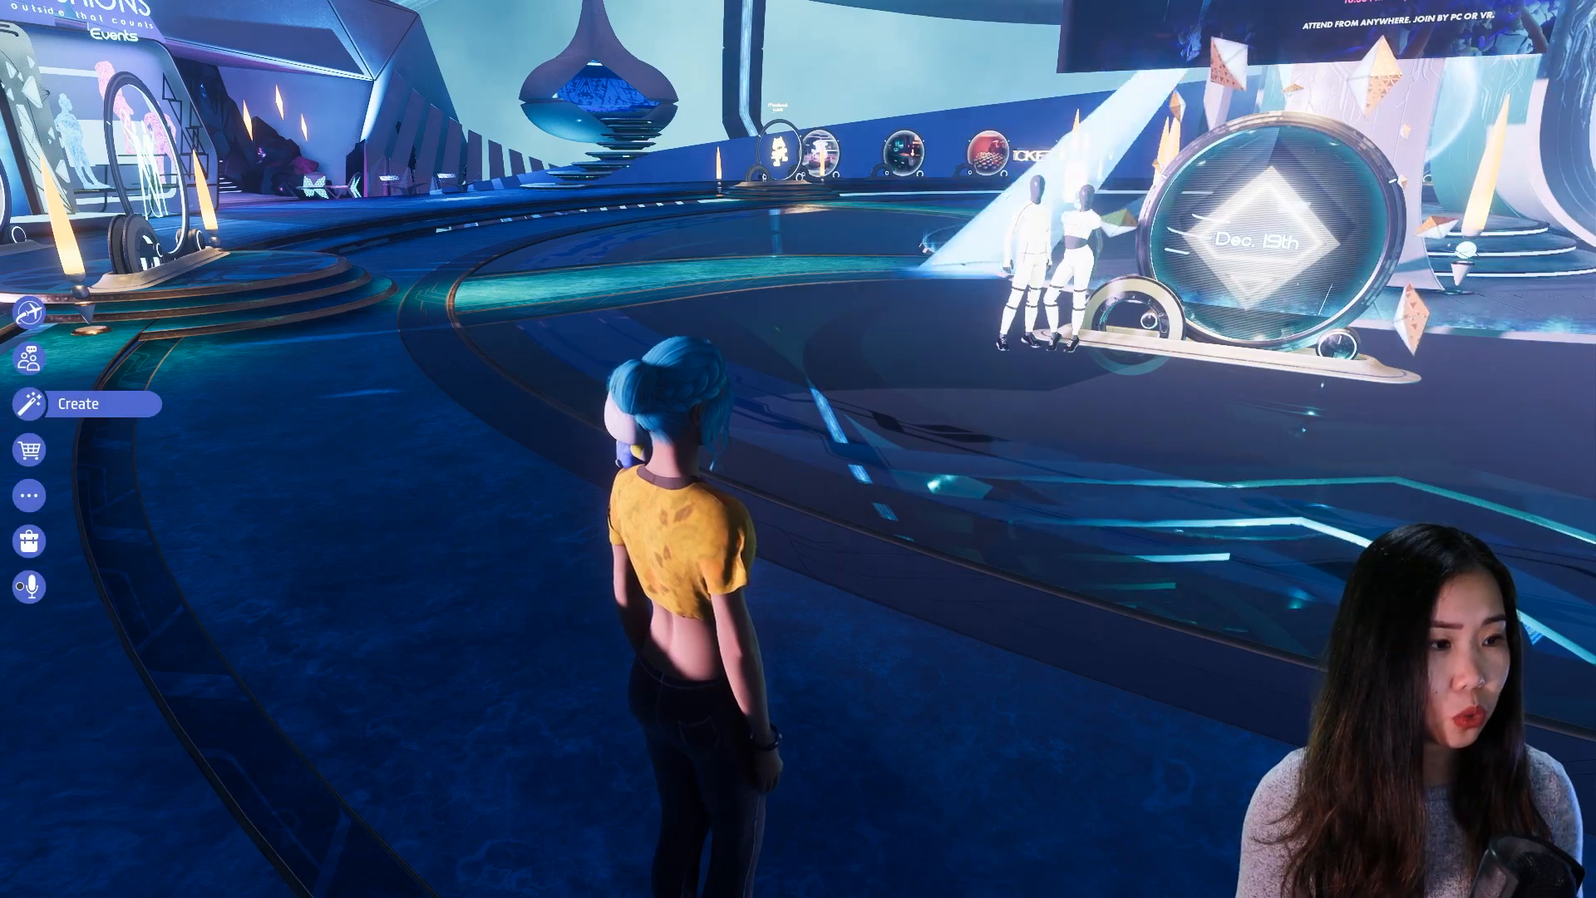
pyautogui.click(29, 403)
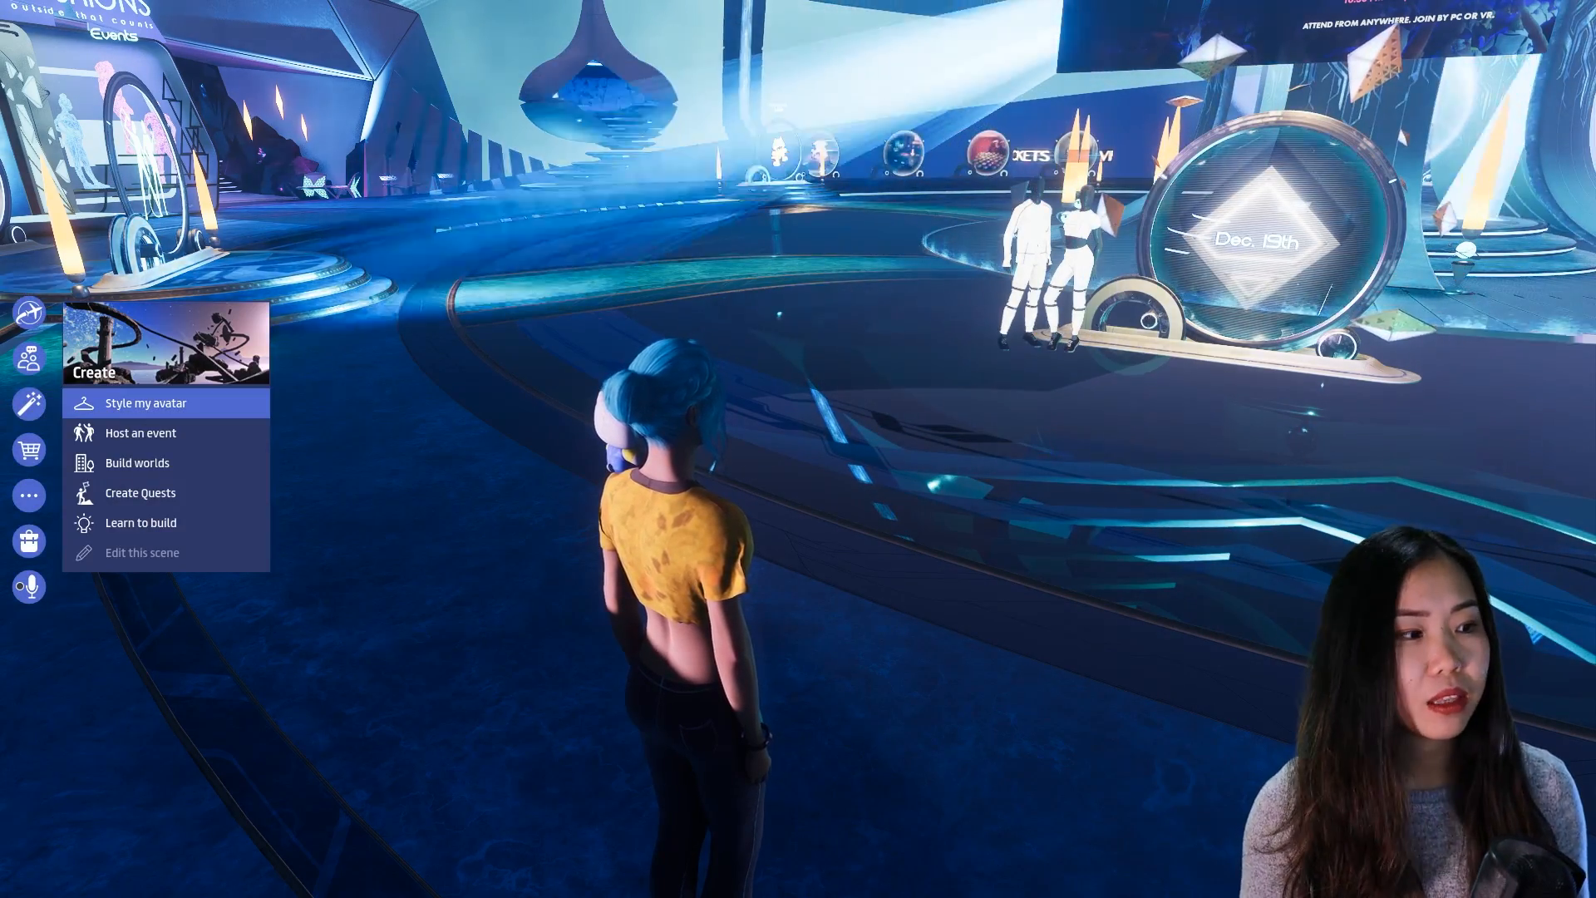
pyautogui.click(137, 463)
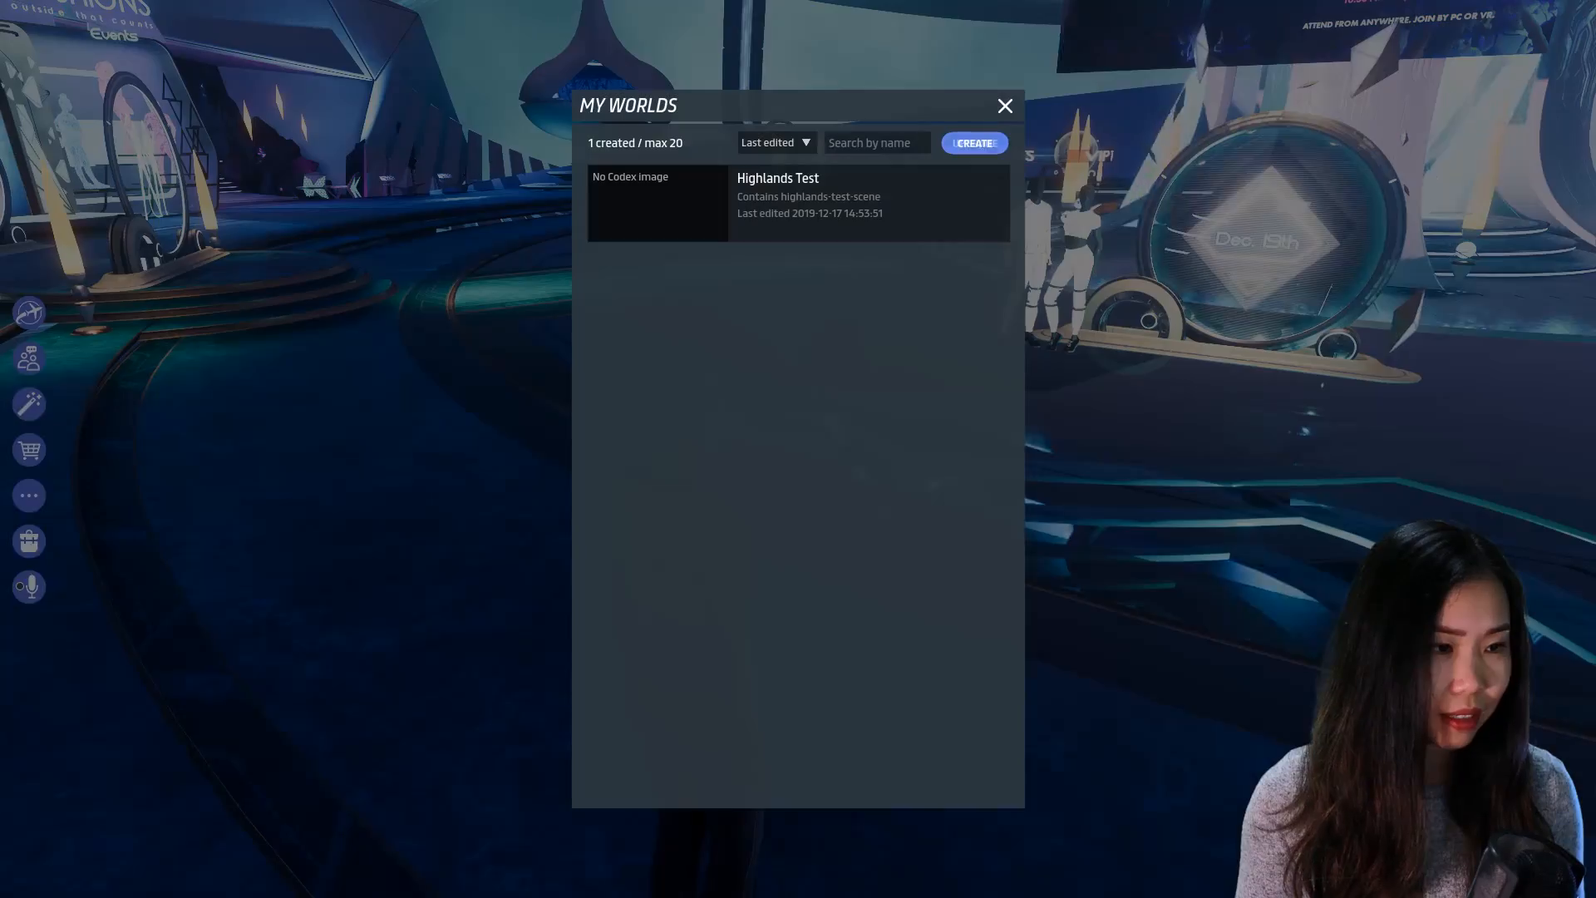
# Create a new world named "VR2020 Party" with the Highlands Template scene as its starting content
pyautogui.click(977, 145)
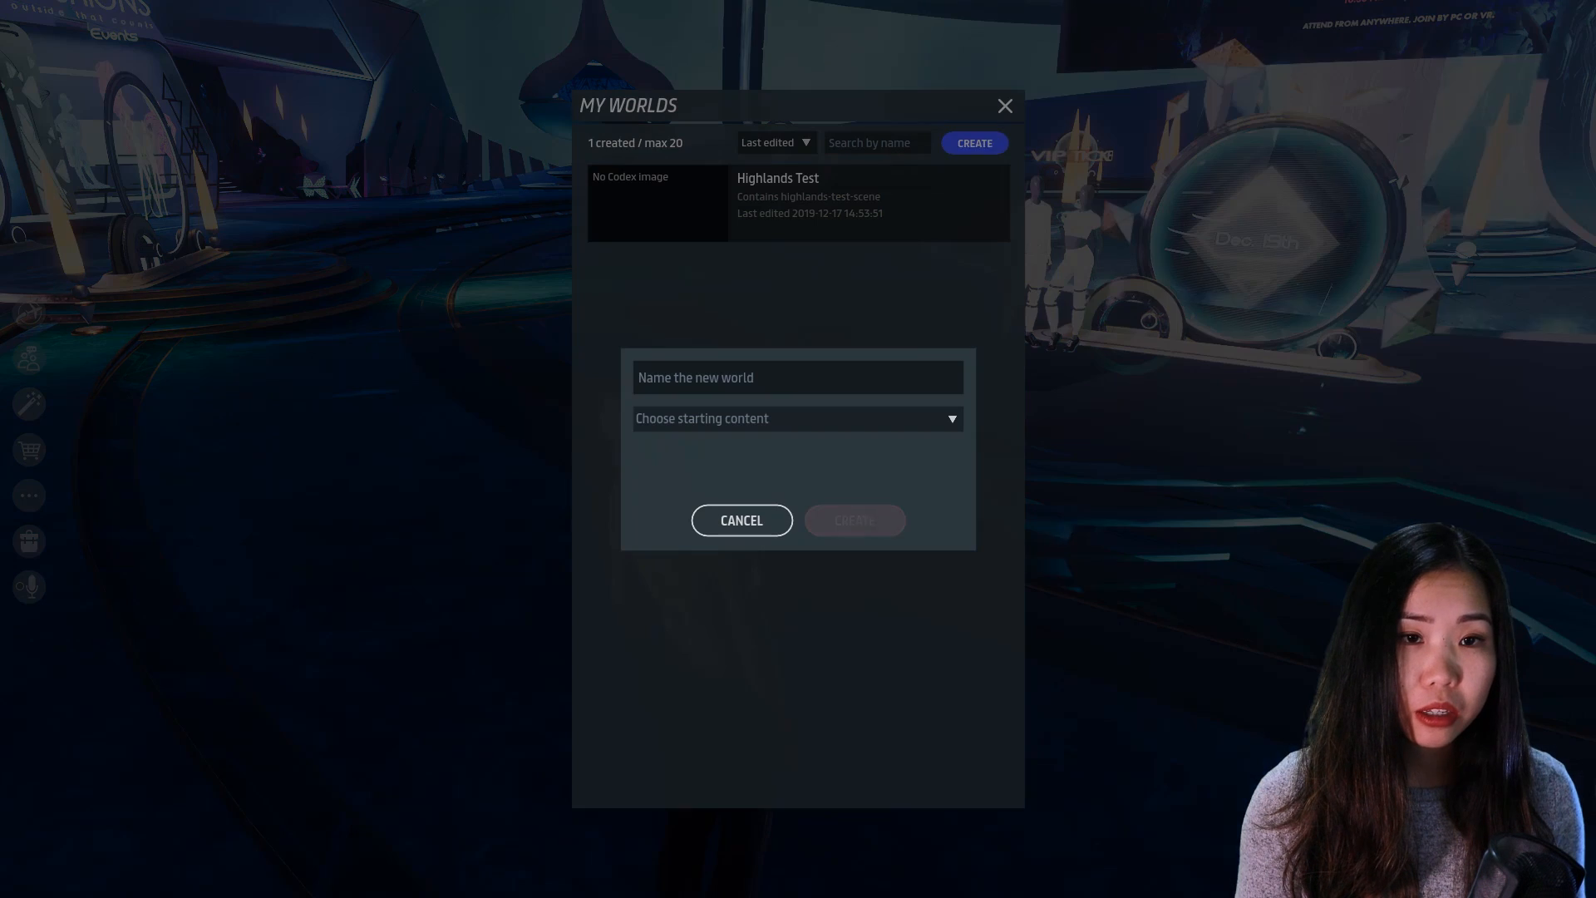
pyautogui.write('VR')
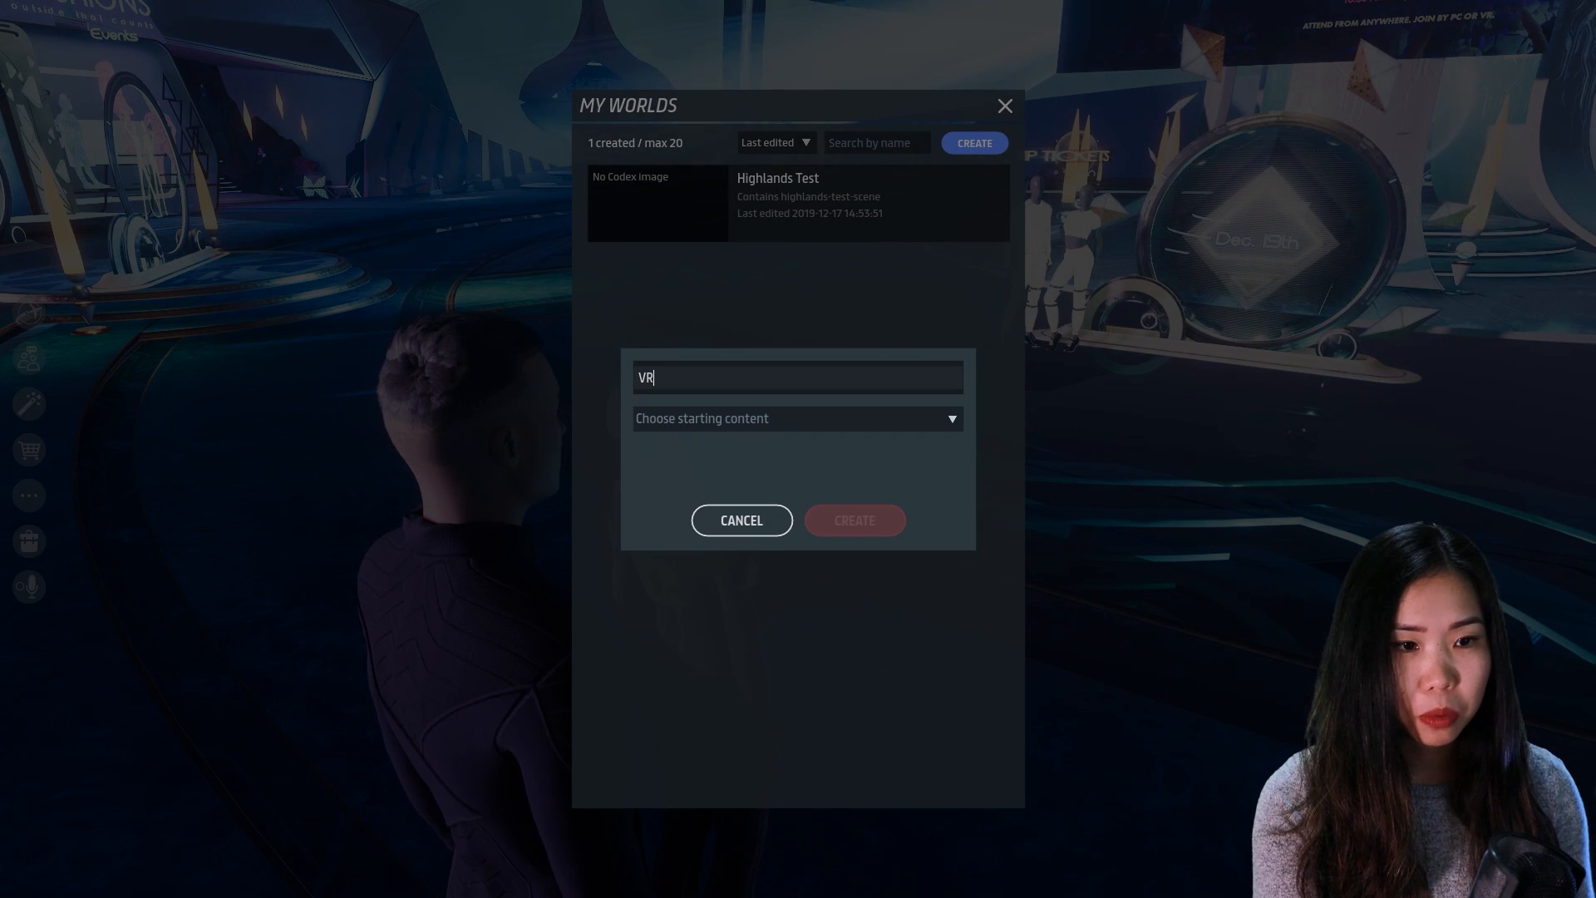
pyautogui.write('2020 Party')
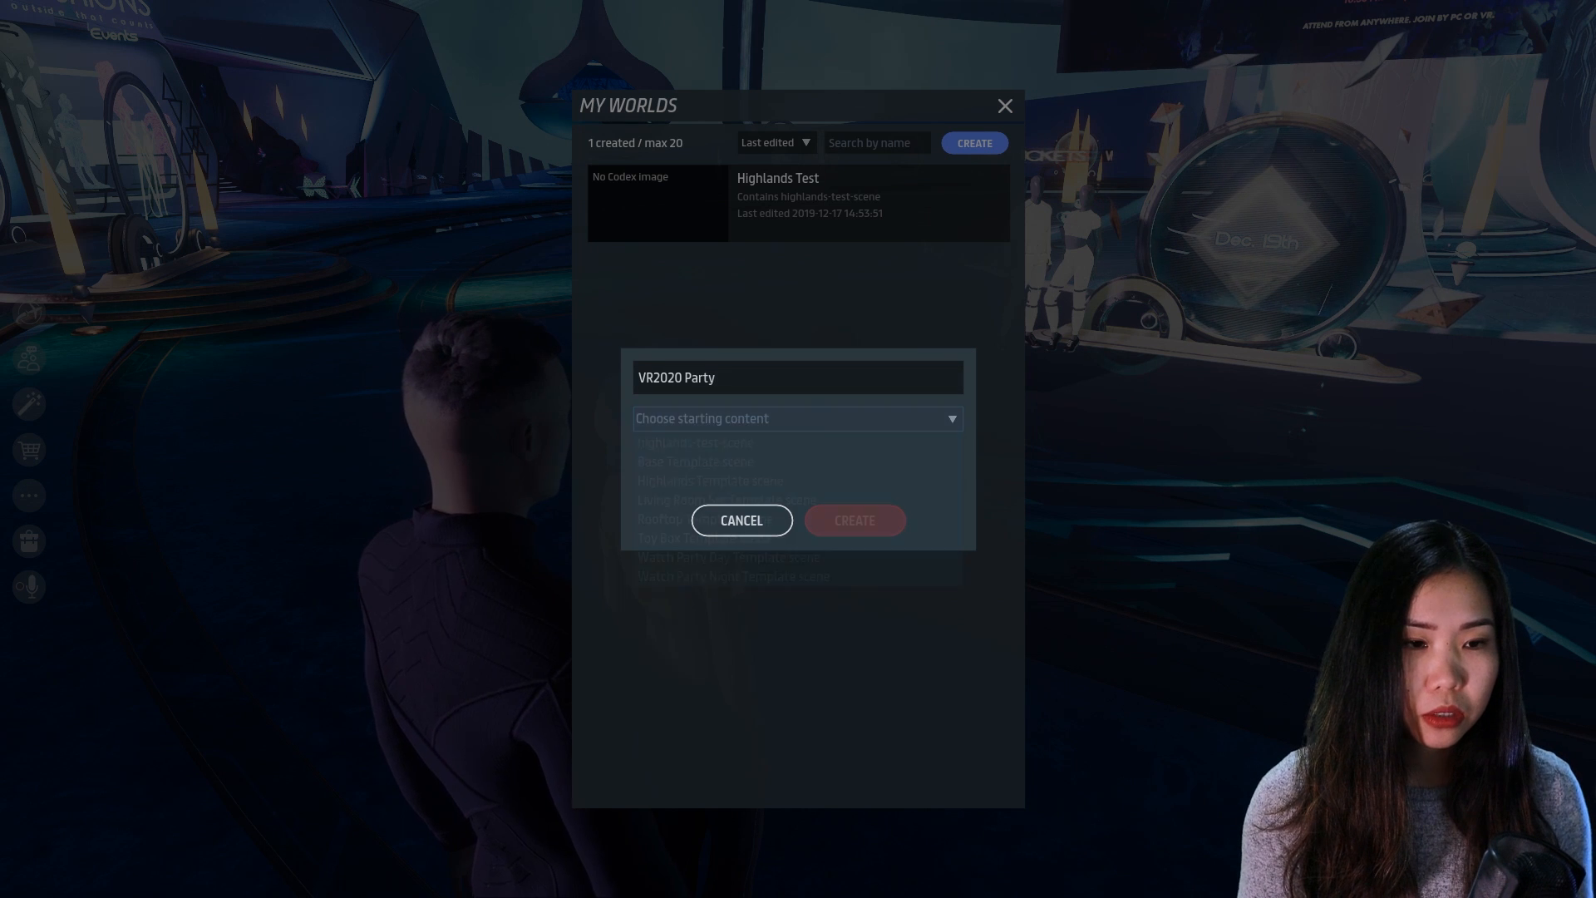
pyautogui.click(798, 419)
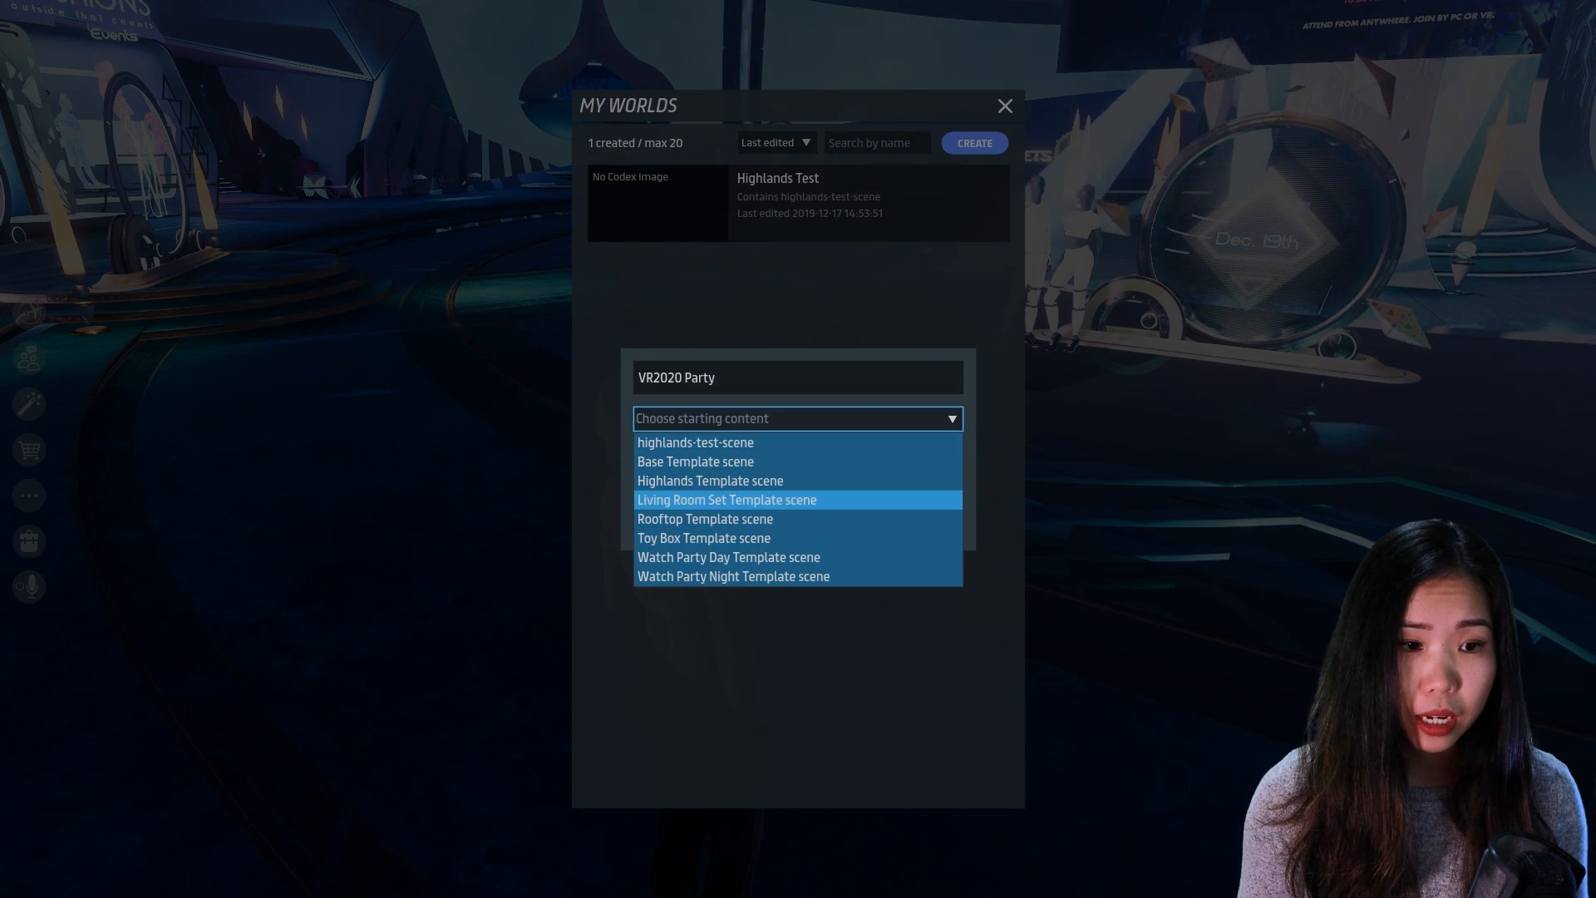
pyautogui.click(710, 480)
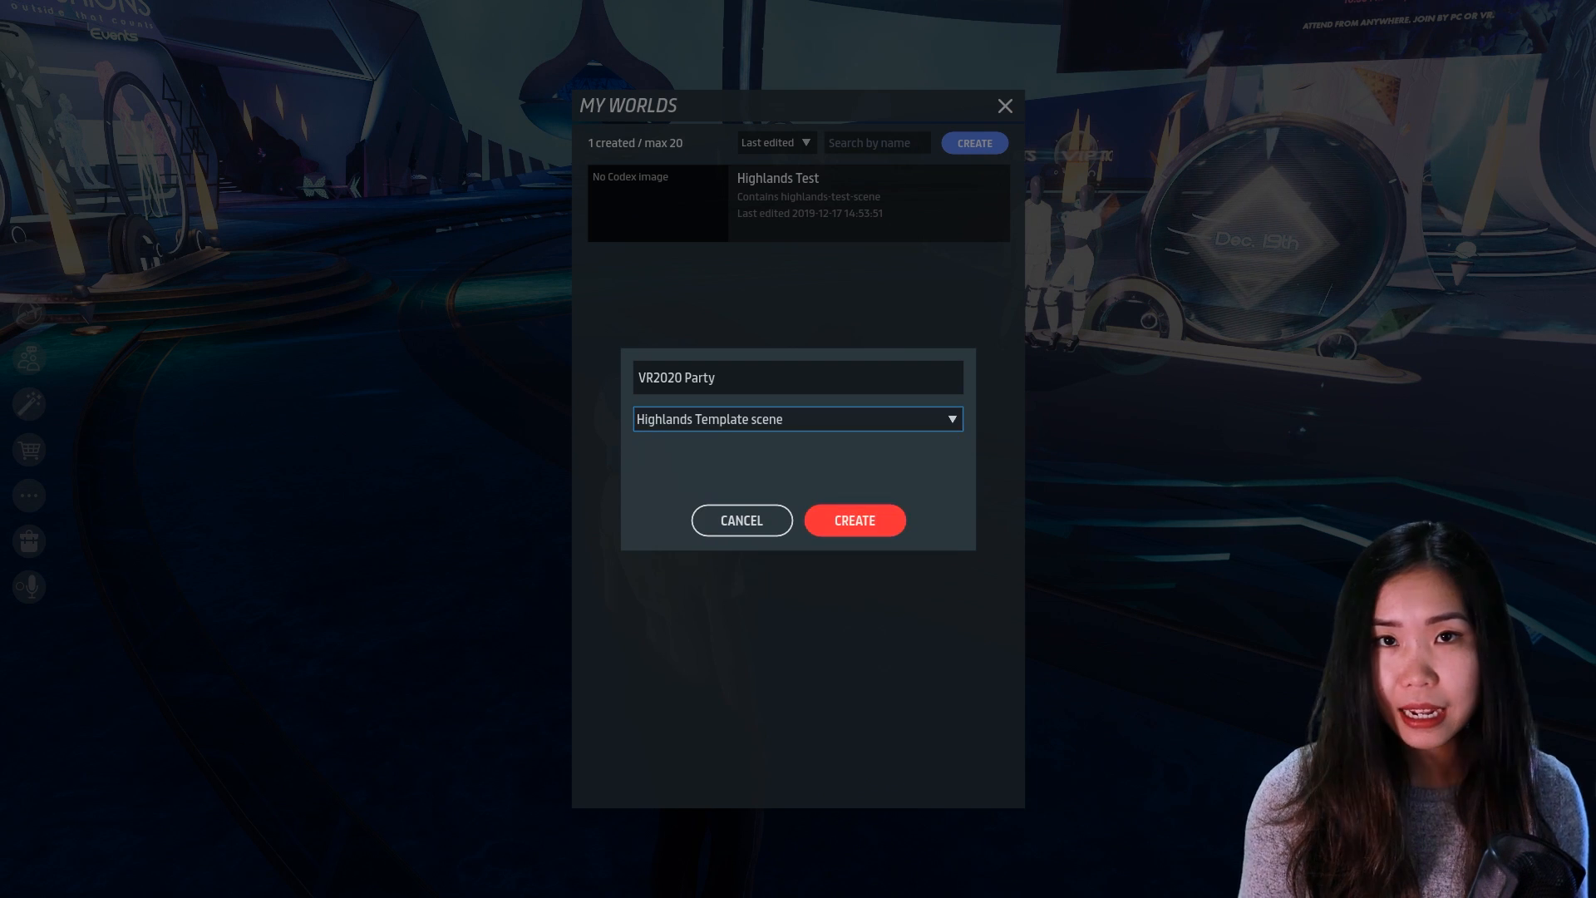
pyautogui.click(855, 520)
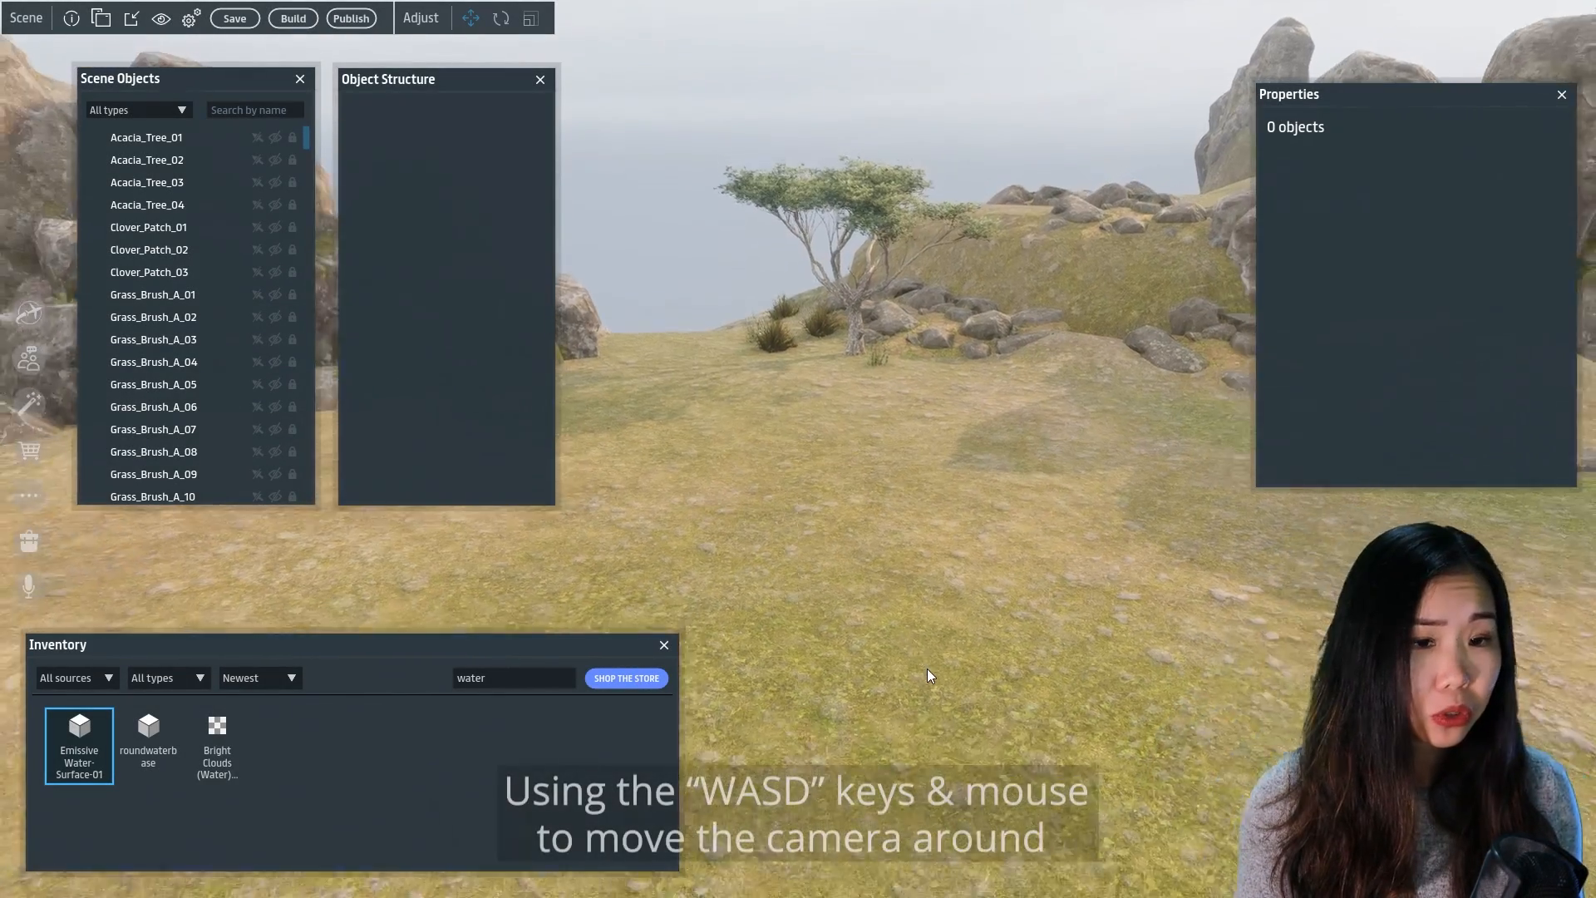
# Look around the Highlands scene from several directions to examine its terrain, rocks and open grass area
pyautogui.press('s')
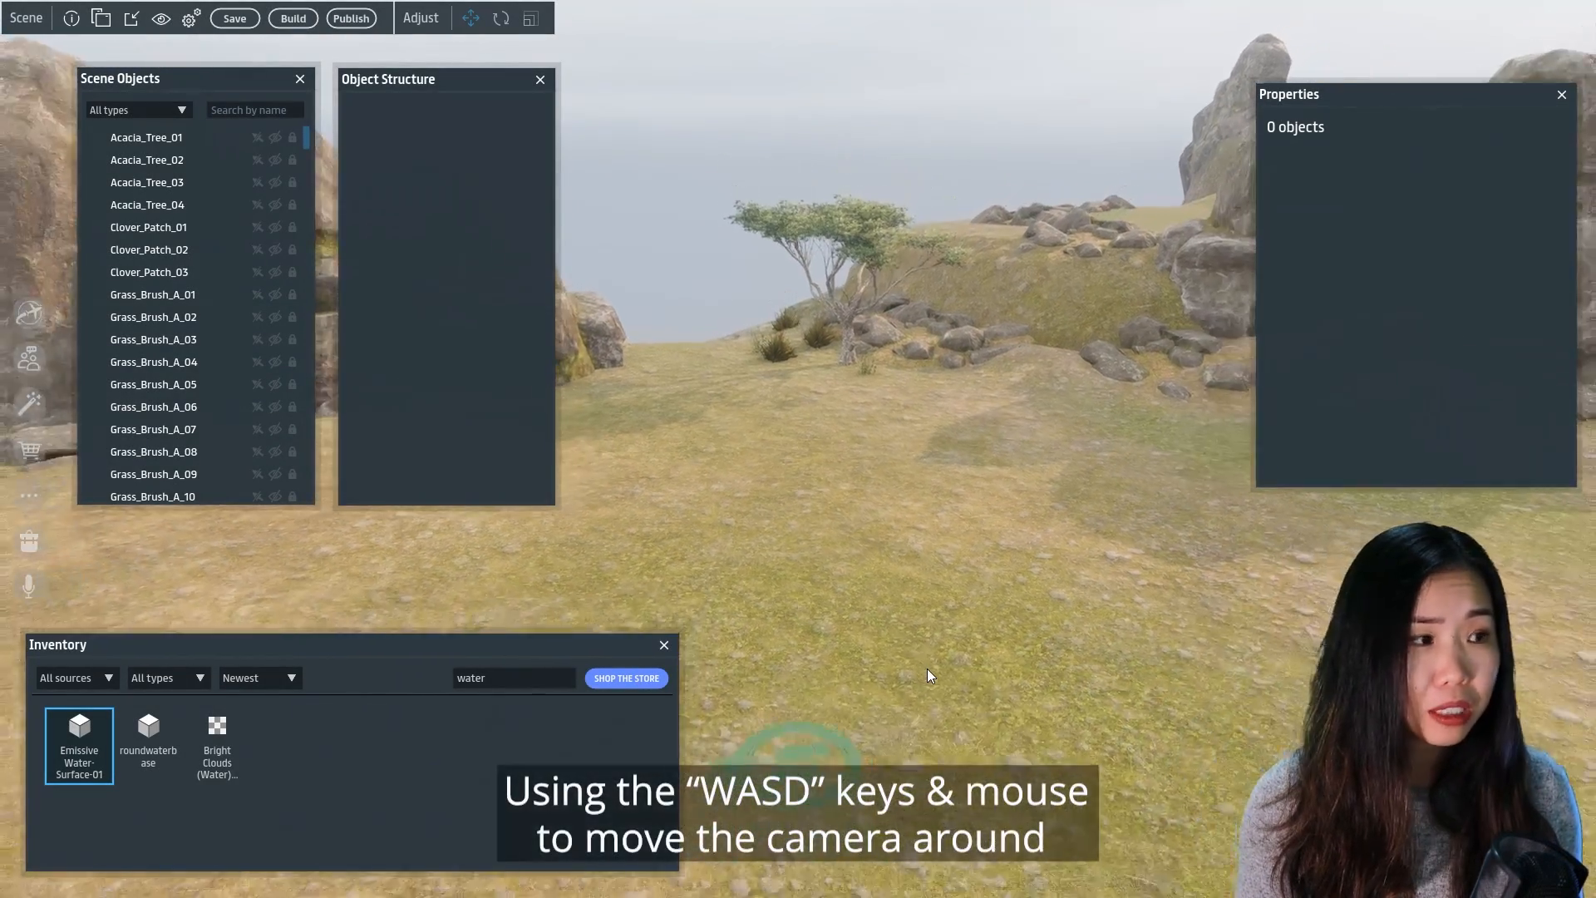
pyautogui.moveTo(925, 677)
pyautogui.mouseDown(button='right')
pyautogui.moveTo(1230, 693)
pyautogui.moveTo(1092, 699)
pyautogui.moveTo(927, 676)
pyautogui.moveTo(911, 695)
pyautogui.moveTo(950, 706)
pyautogui.moveTo(940, 721)
pyautogui.moveTo(956, 726)
pyautogui.moveTo(1014, 721)
pyautogui.moveTo(1038, 675)
pyautogui.moveTo(1104, 656)
pyautogui.moveTo(1360, 636)
pyautogui.mouseUp(button='right')
pyautogui.press('a')
pyautogui.press('s')
pyautogui.press('a')
pyautogui.press('a')
pyautogui.moveTo(922, 611); pyautogui.dragTo(1059, 598, button='right')
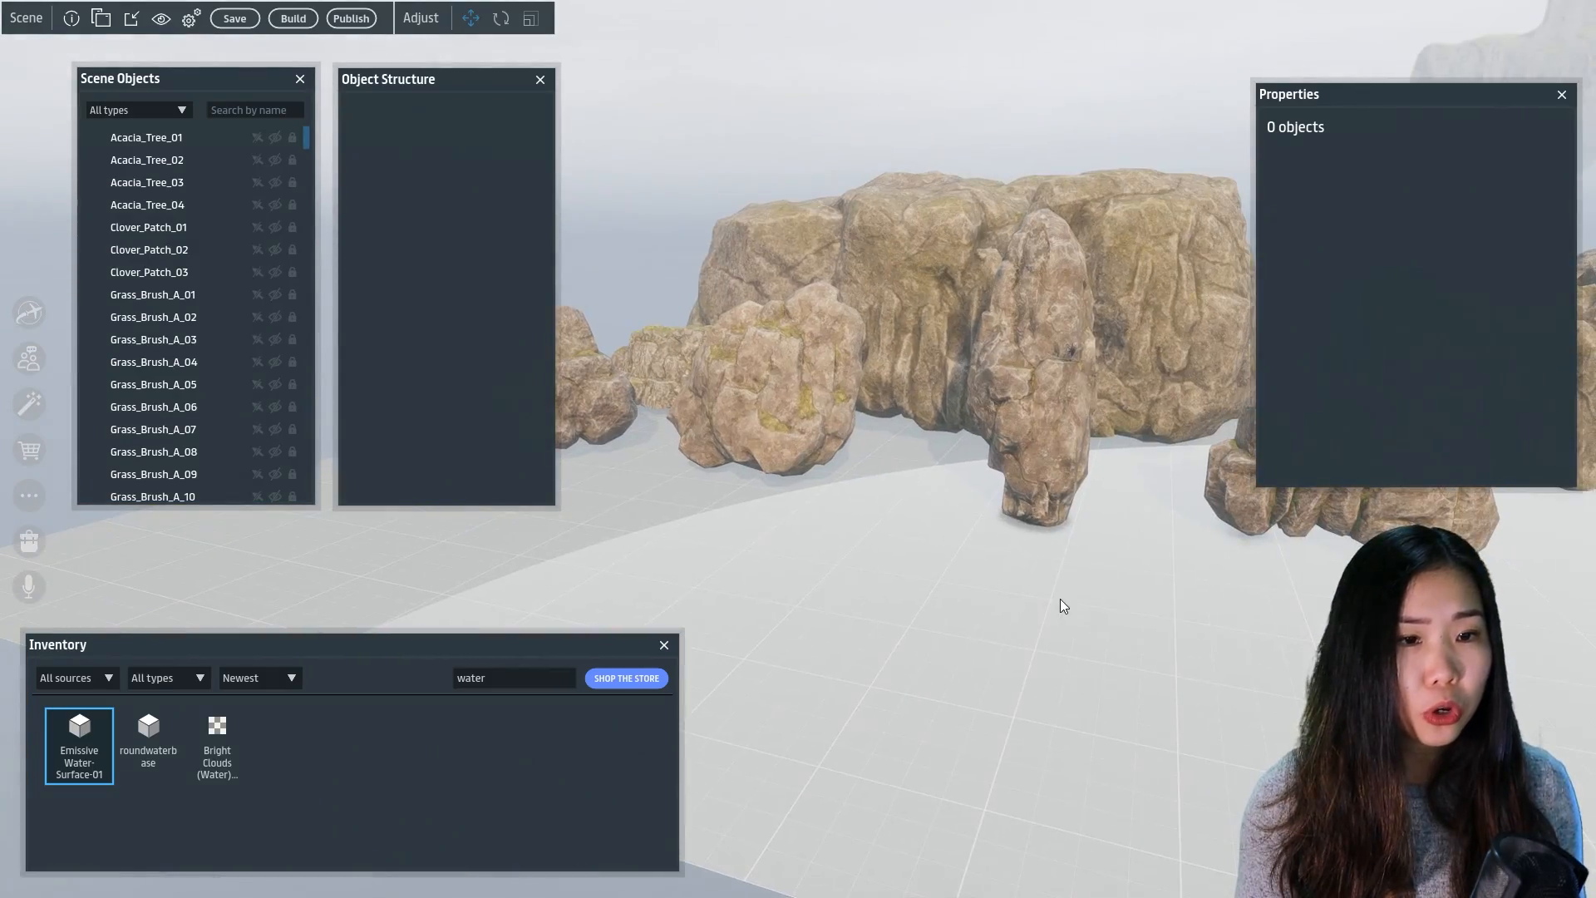
pyautogui.moveTo(955, 610); pyautogui.dragTo(1209, 618, button='right')
pyautogui.moveTo(914, 581); pyautogui.dragTo(1215, 611, button='right')
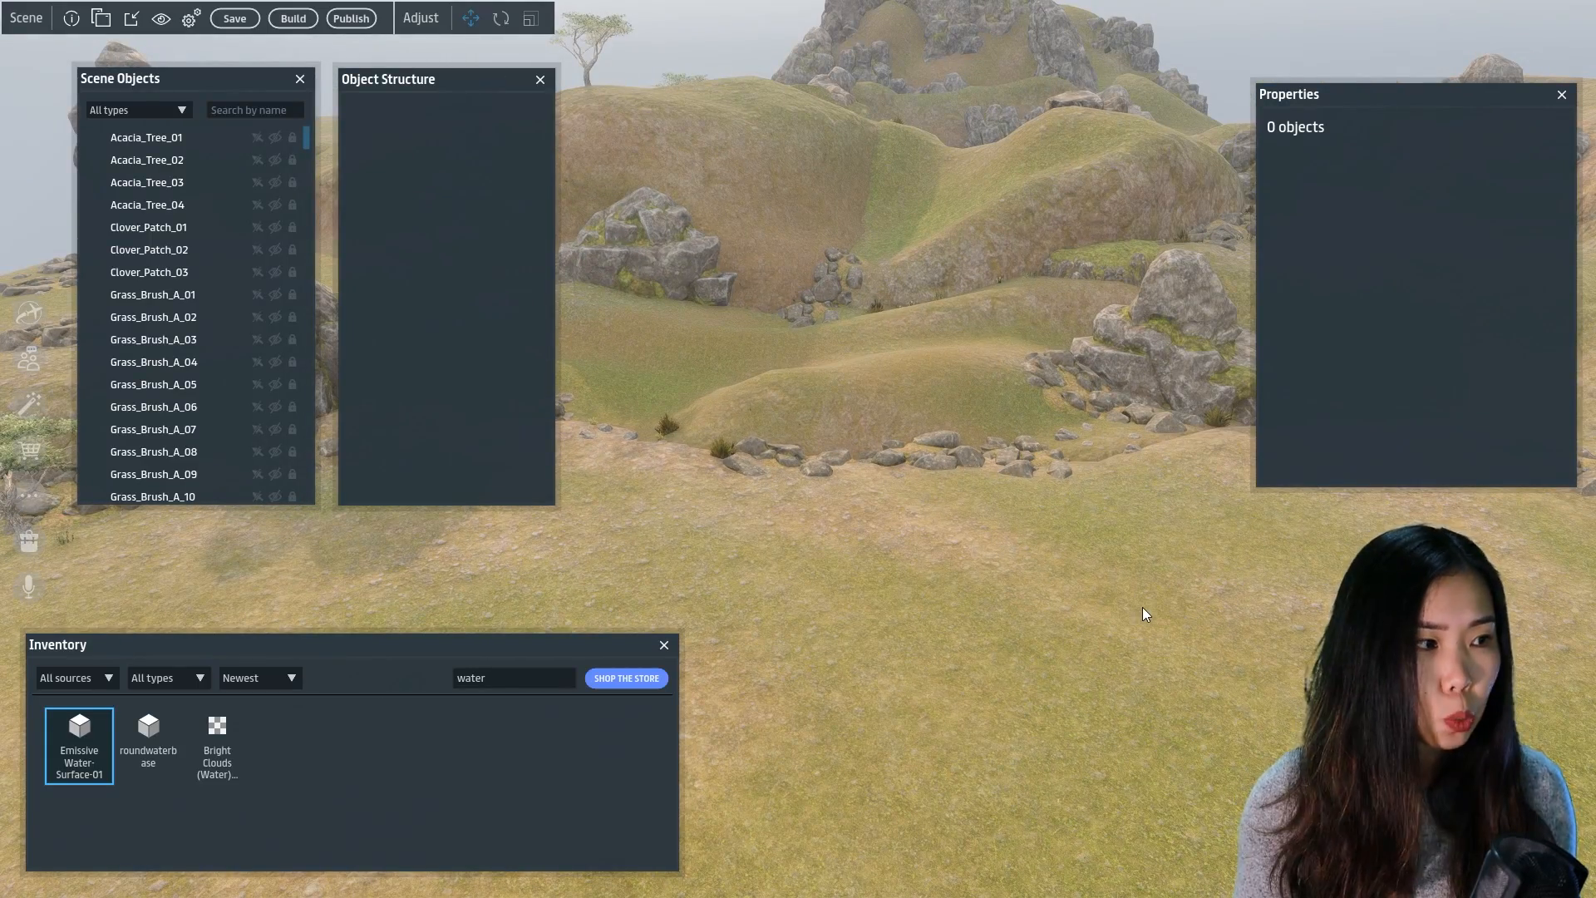
pyautogui.scroll(5, 982, 590)
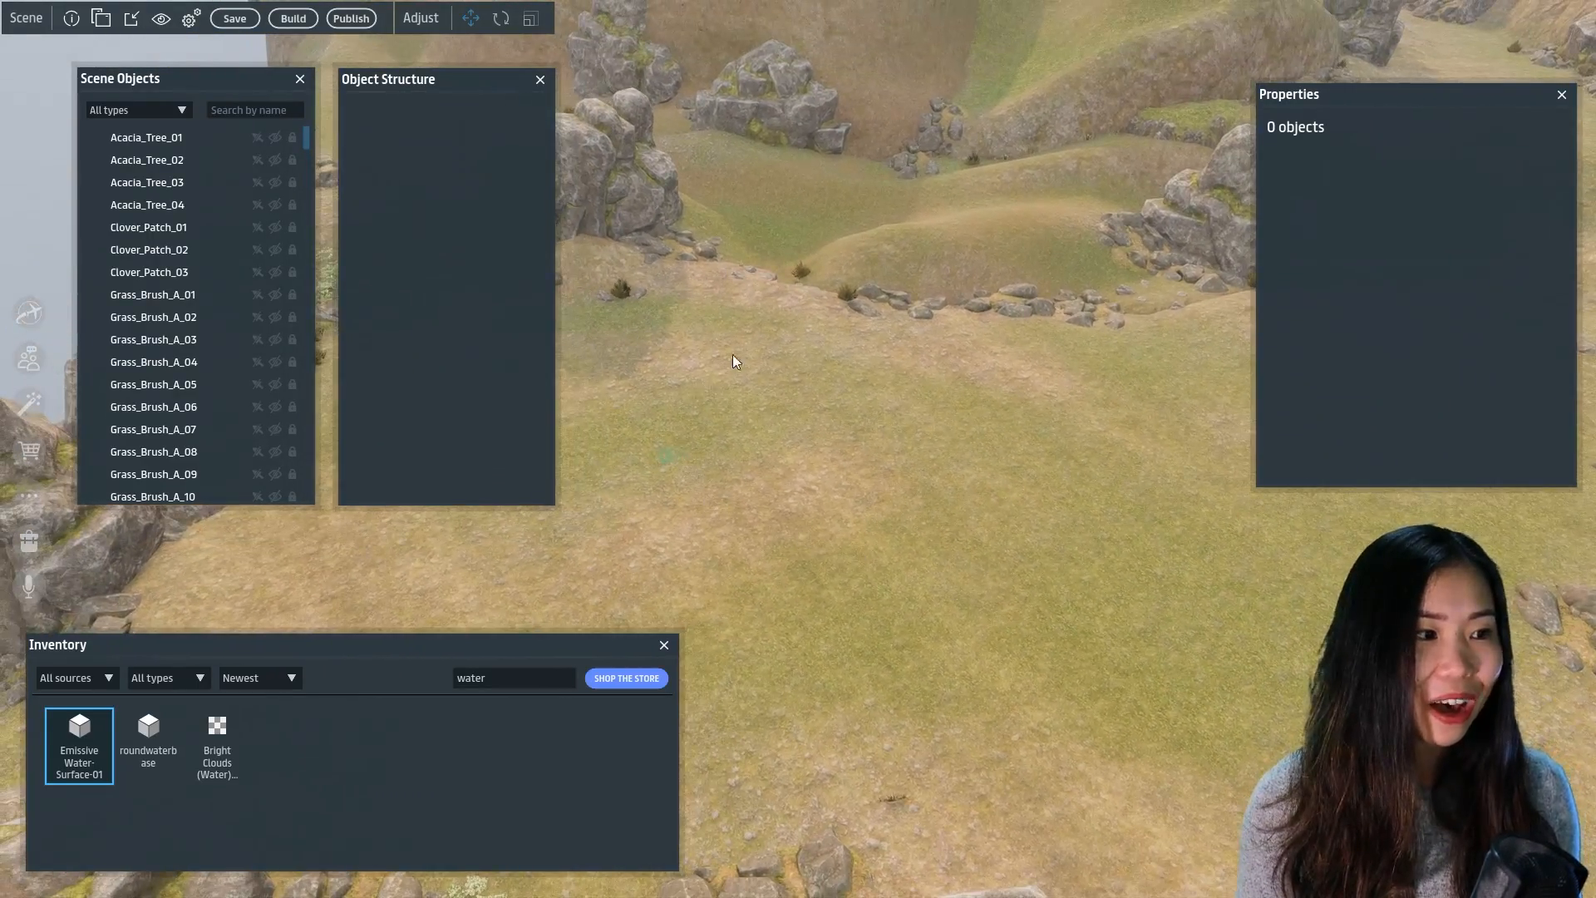
pyautogui.moveTo(803, 446); pyautogui.dragTo(1013, 508, button='right')
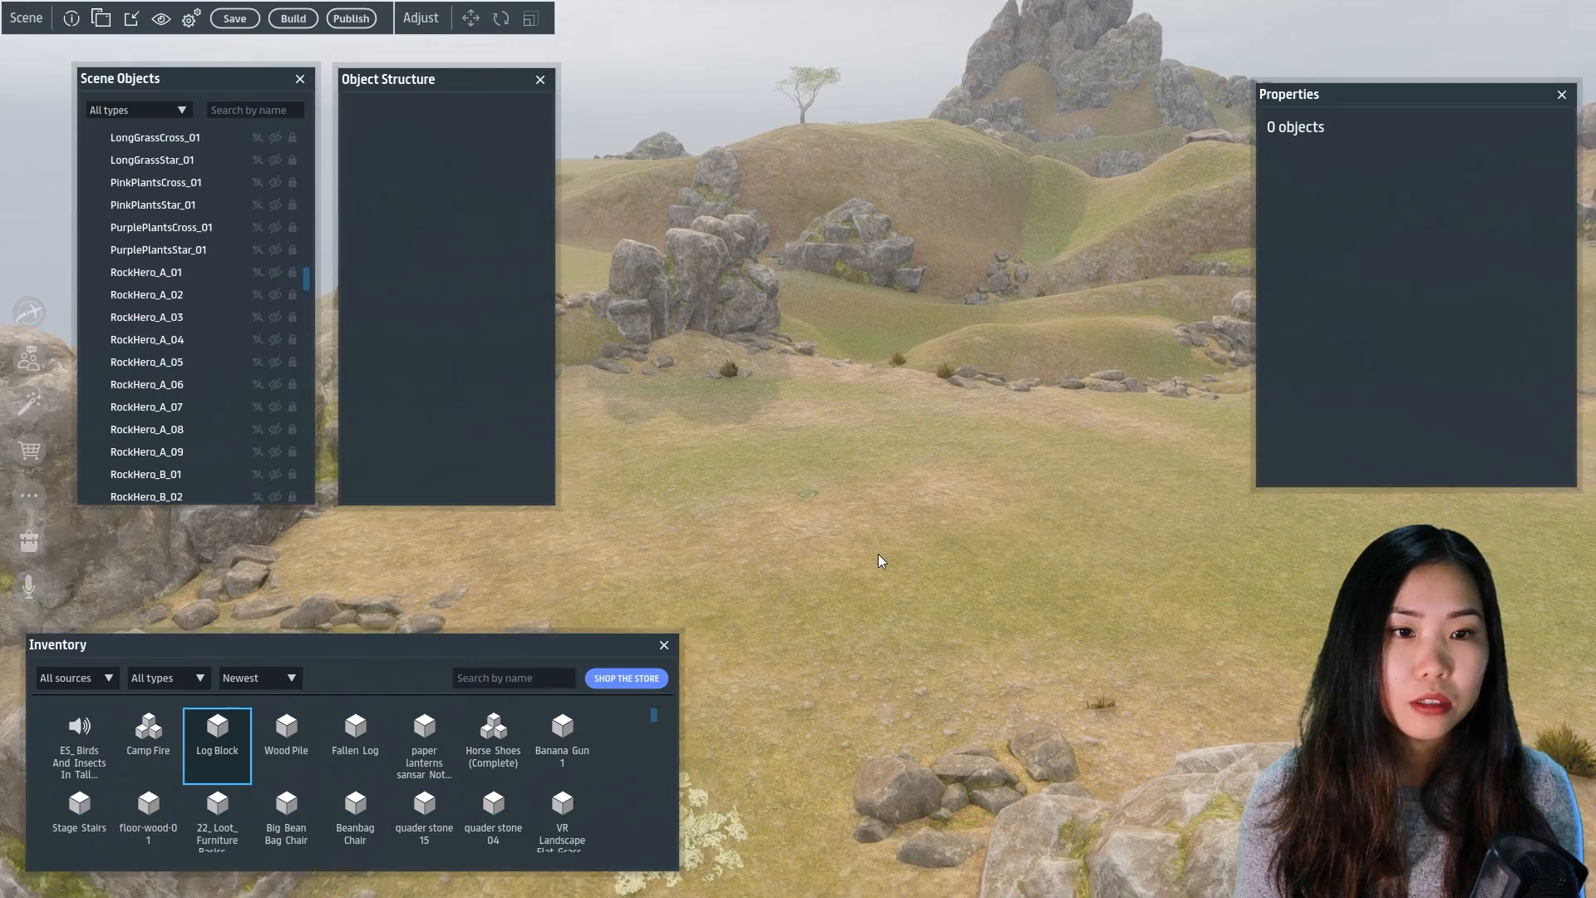
pyautogui.moveTo(877, 553); pyautogui.dragTo(925, 537, button='right')
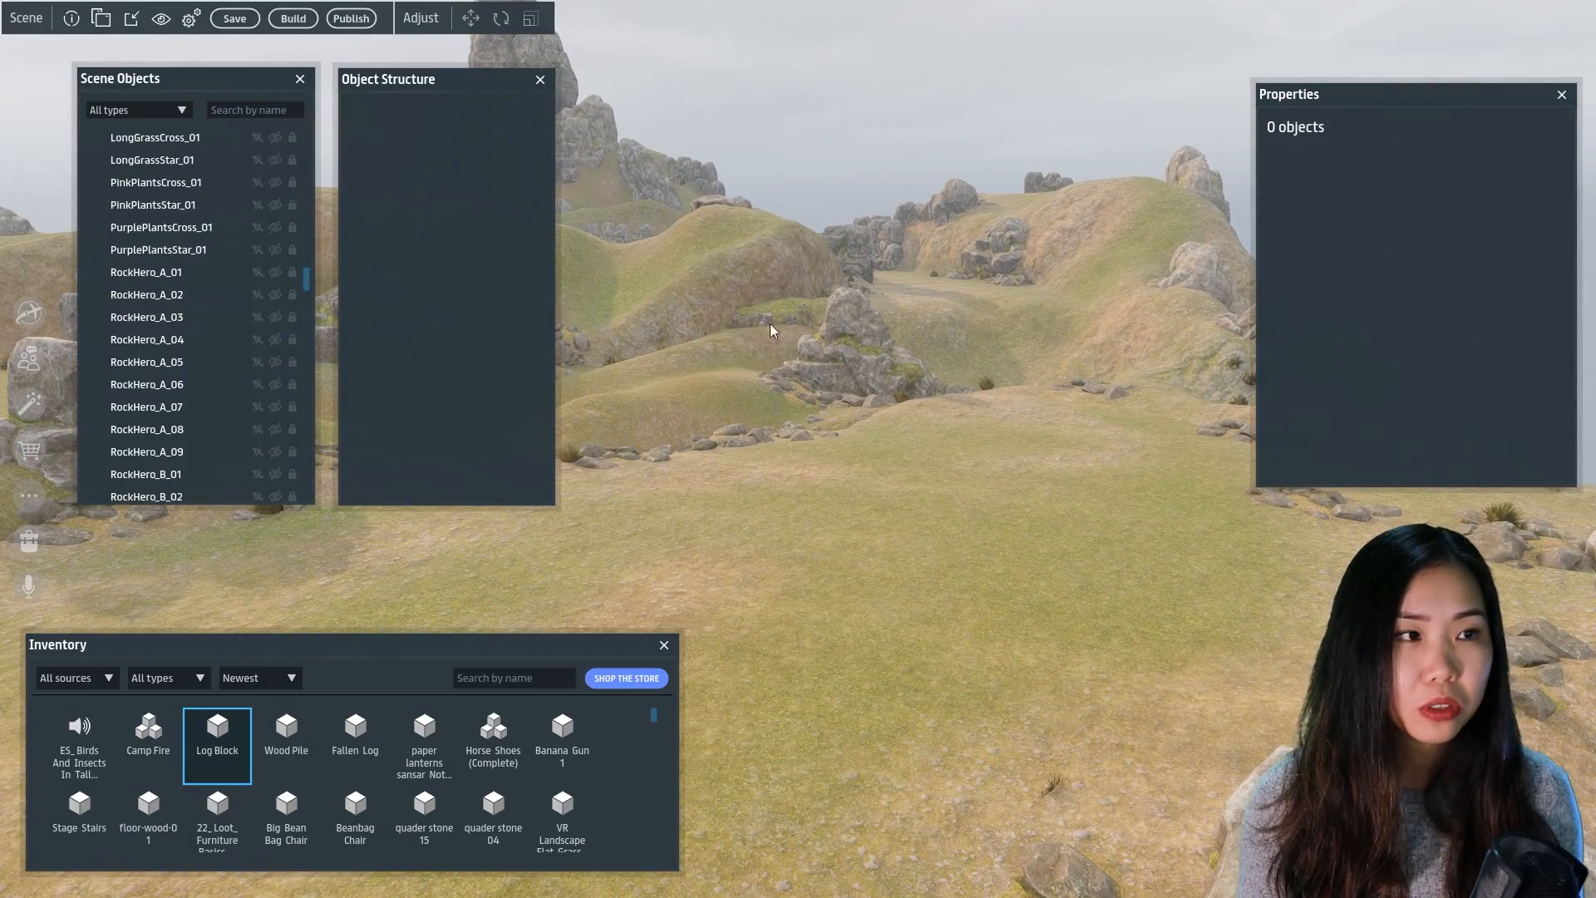
# Open the scene settings and make their window taller so more options are shown
pyautogui.click(104, 22)
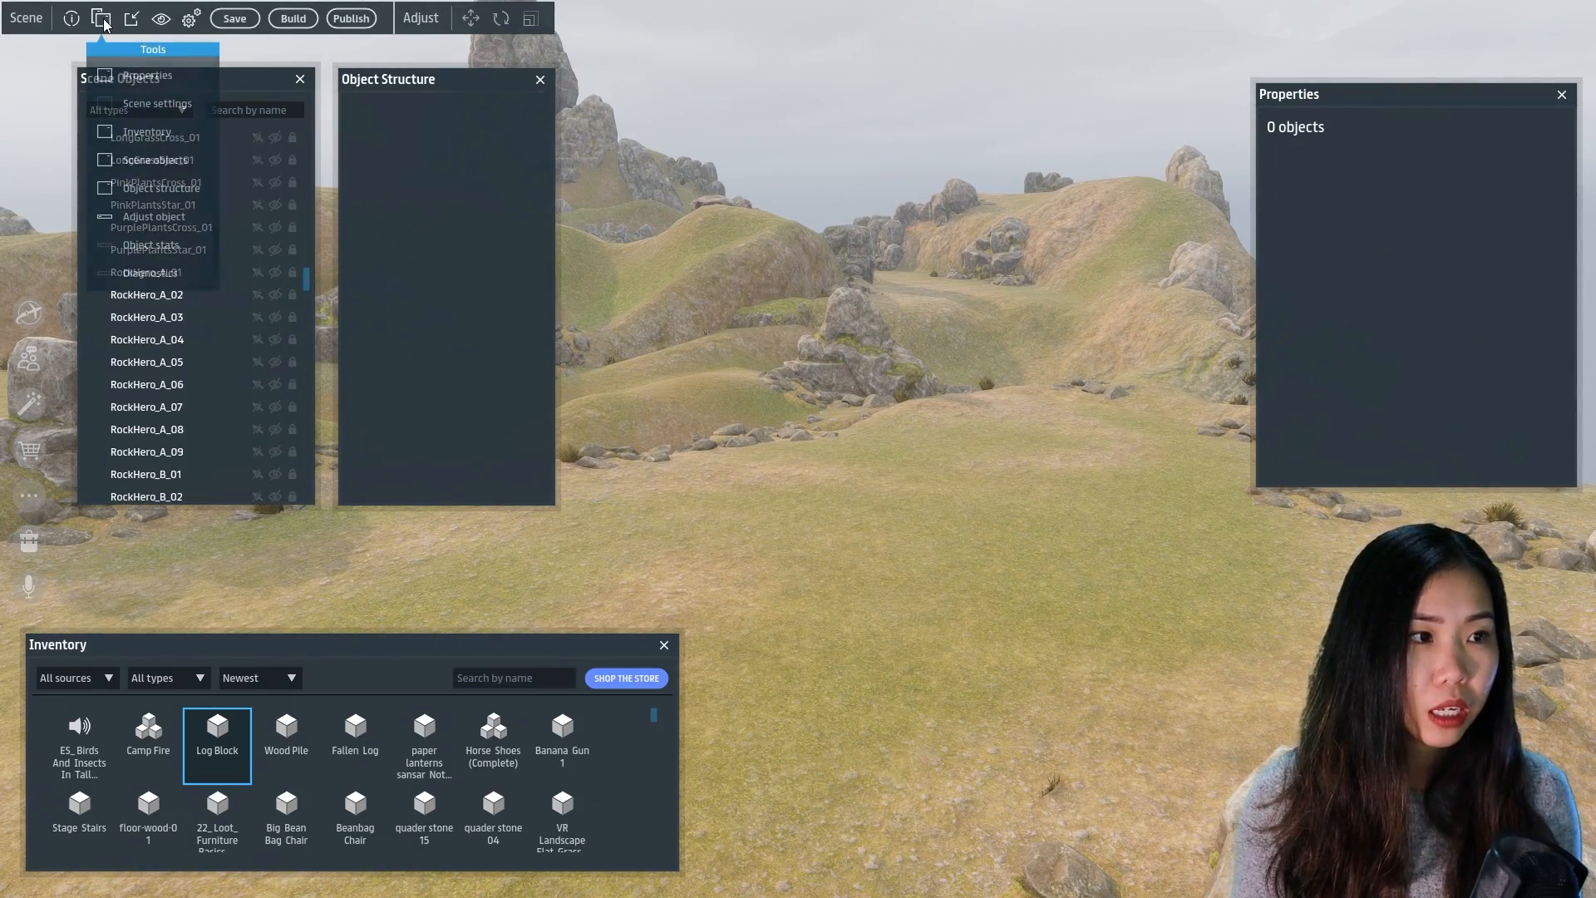
pyautogui.click(131, 109)
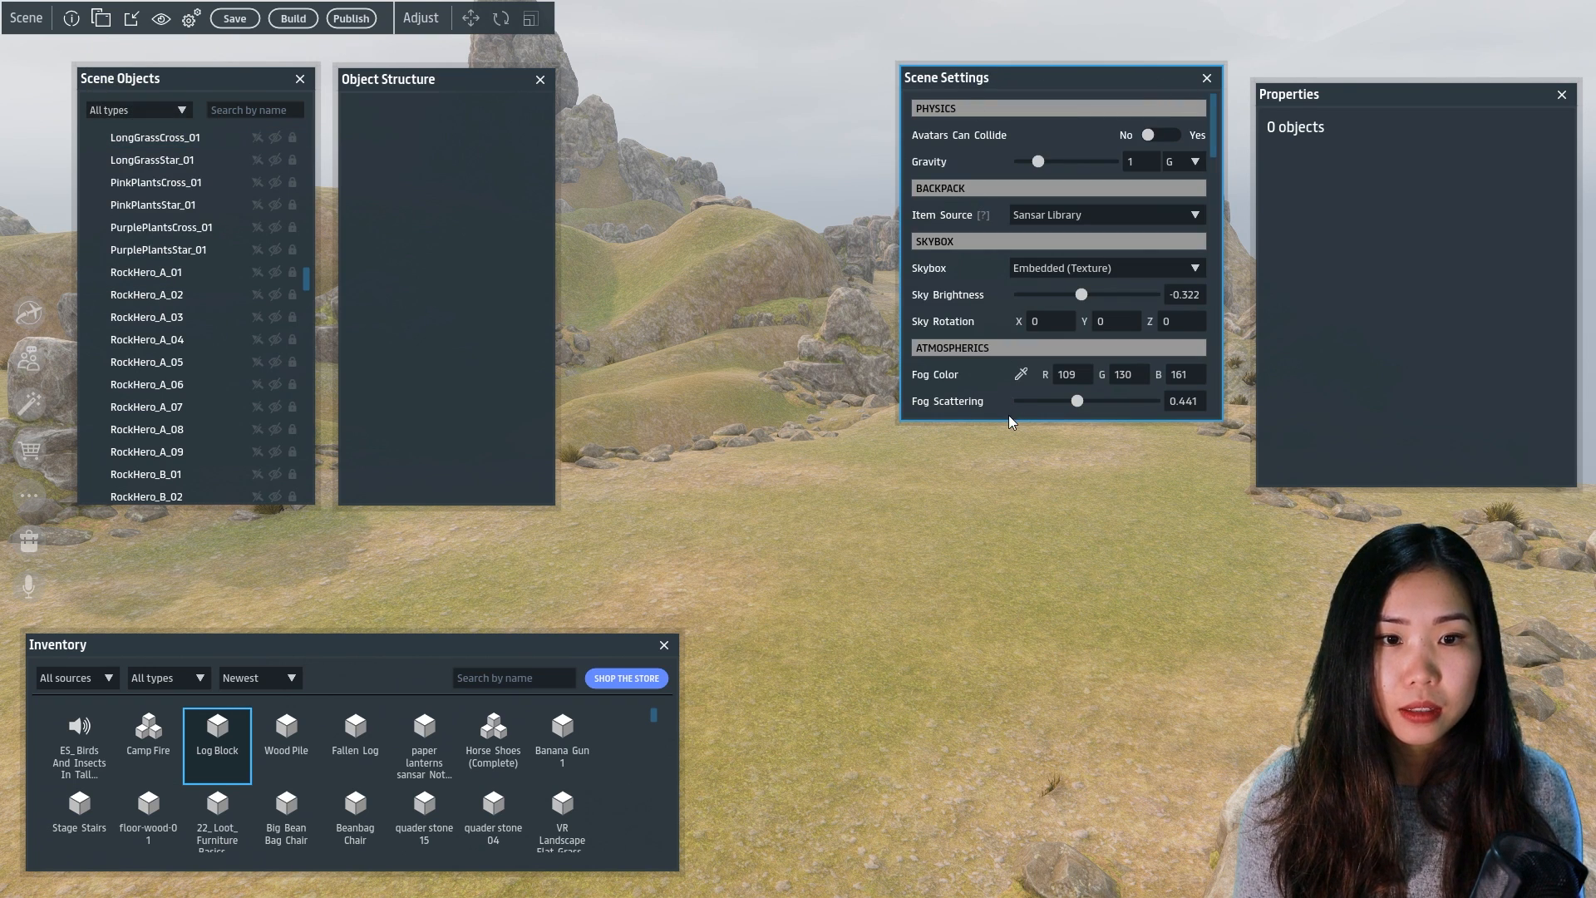
pyautogui.moveTo(1005, 425); pyautogui.dragTo(1016, 777)
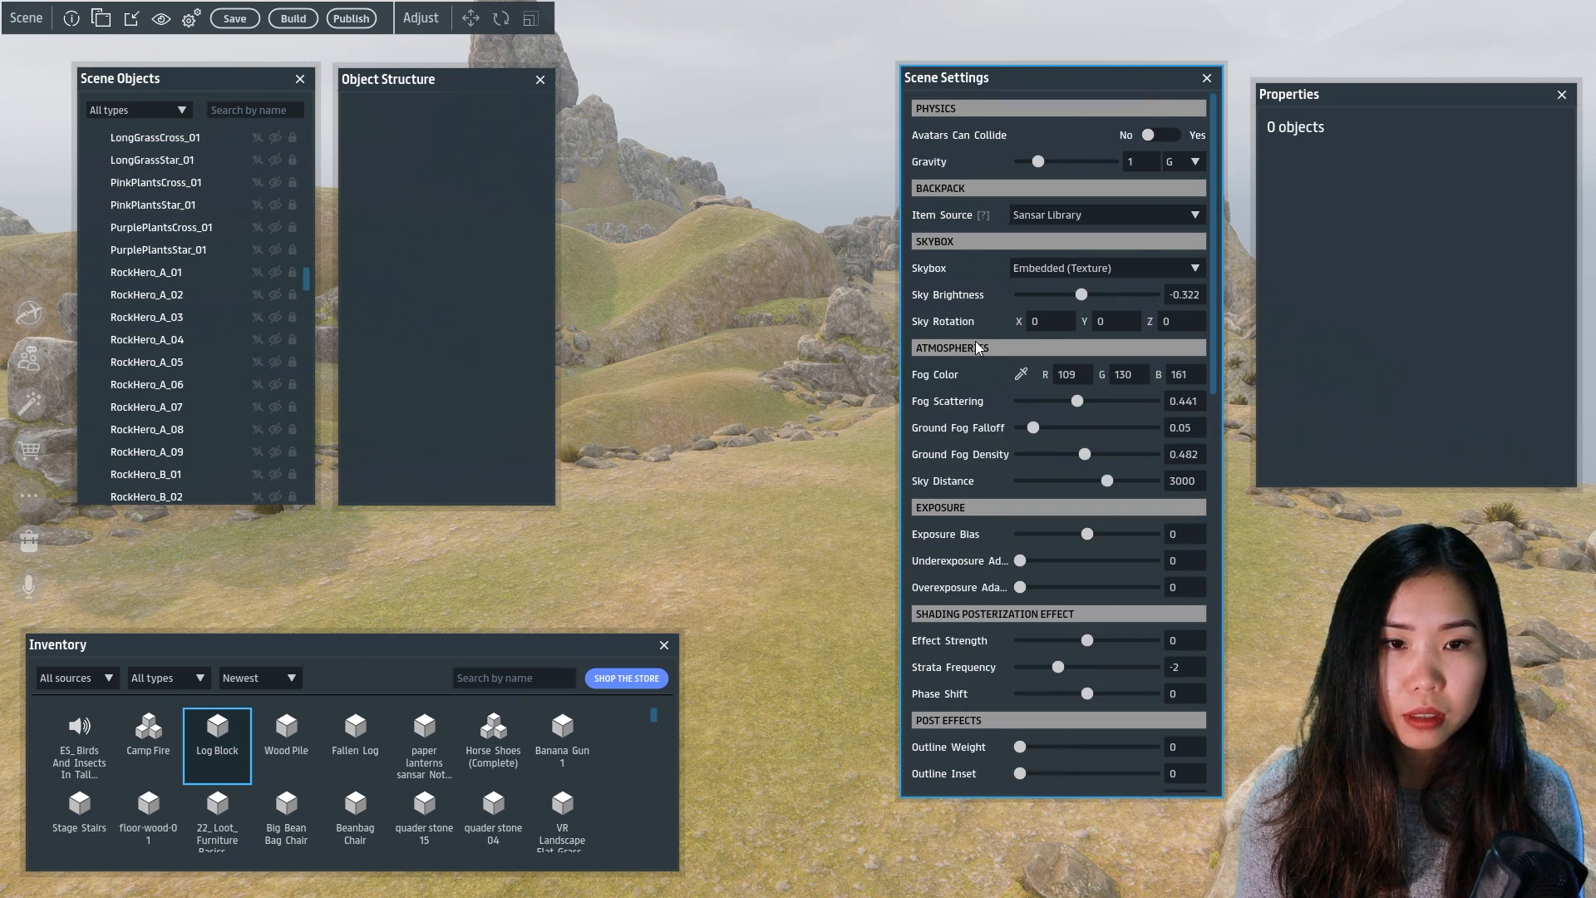
# Try the Space 02 and Stars_Skybox_Sansar skyboxes on the scene while viewing the sky
pyautogui.moveTo(814, 457); pyautogui.dragTo(575, 217, button='right')
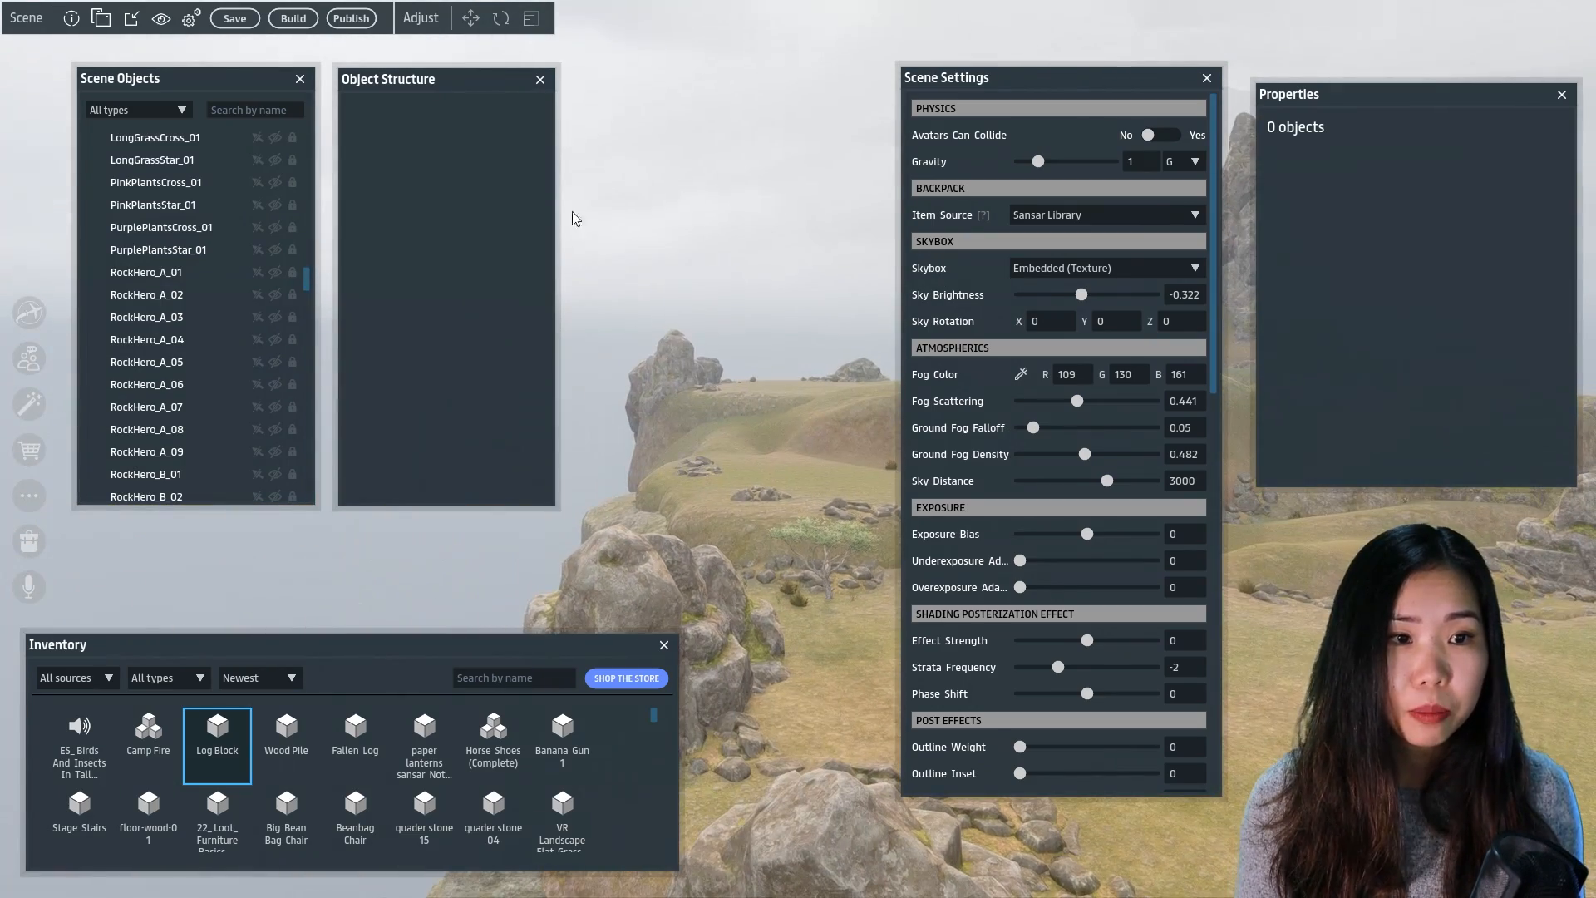
pyautogui.click(1065, 271)
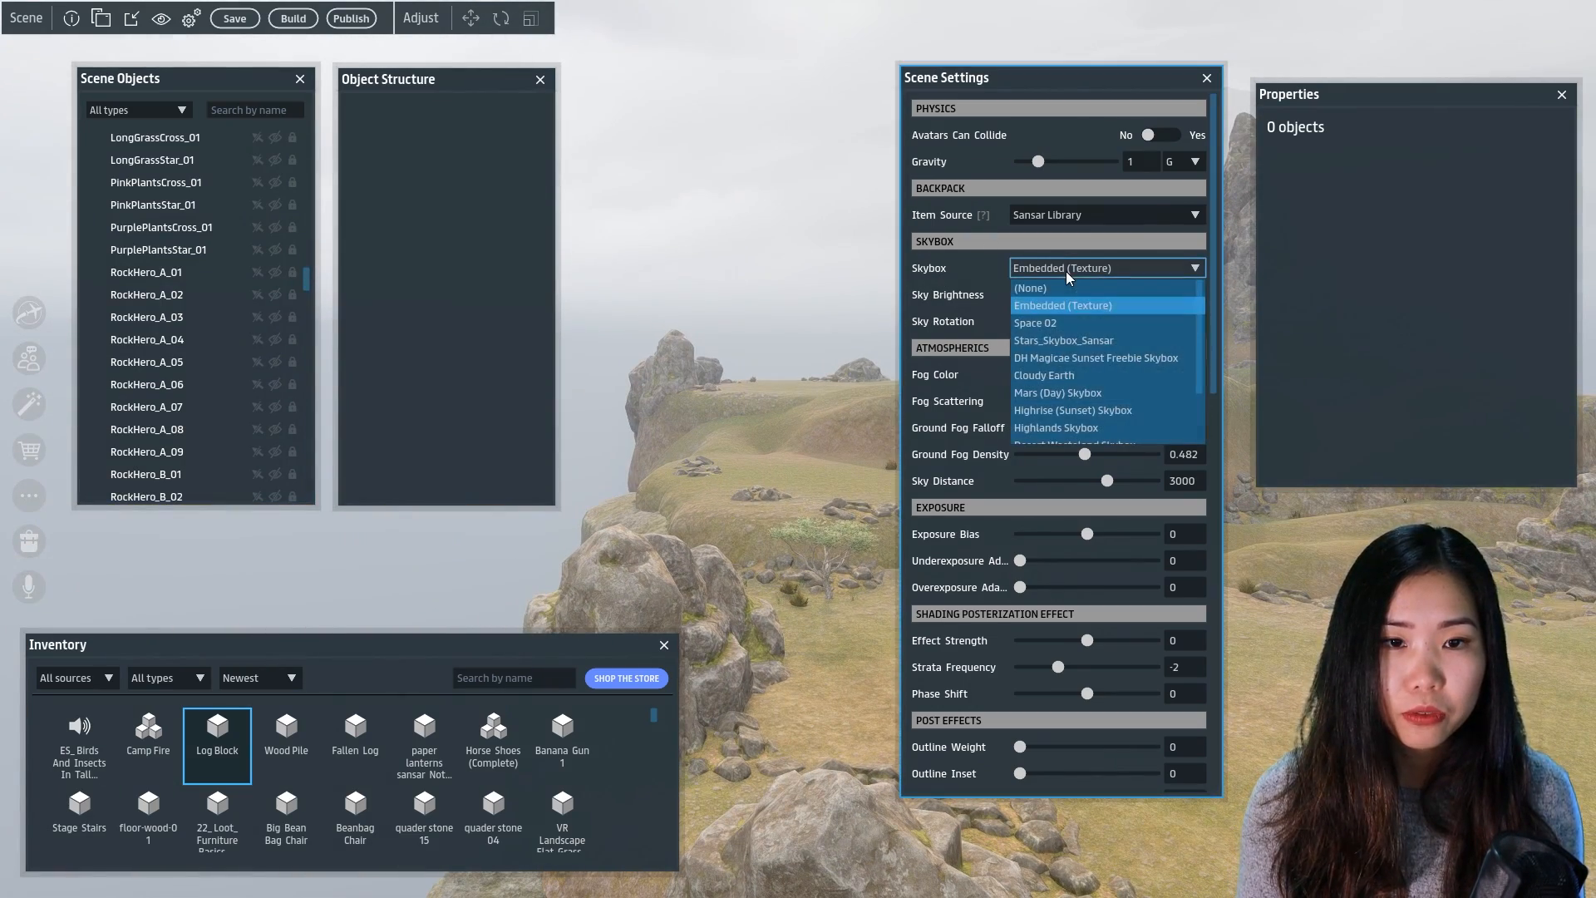
pyautogui.click(1057, 324)
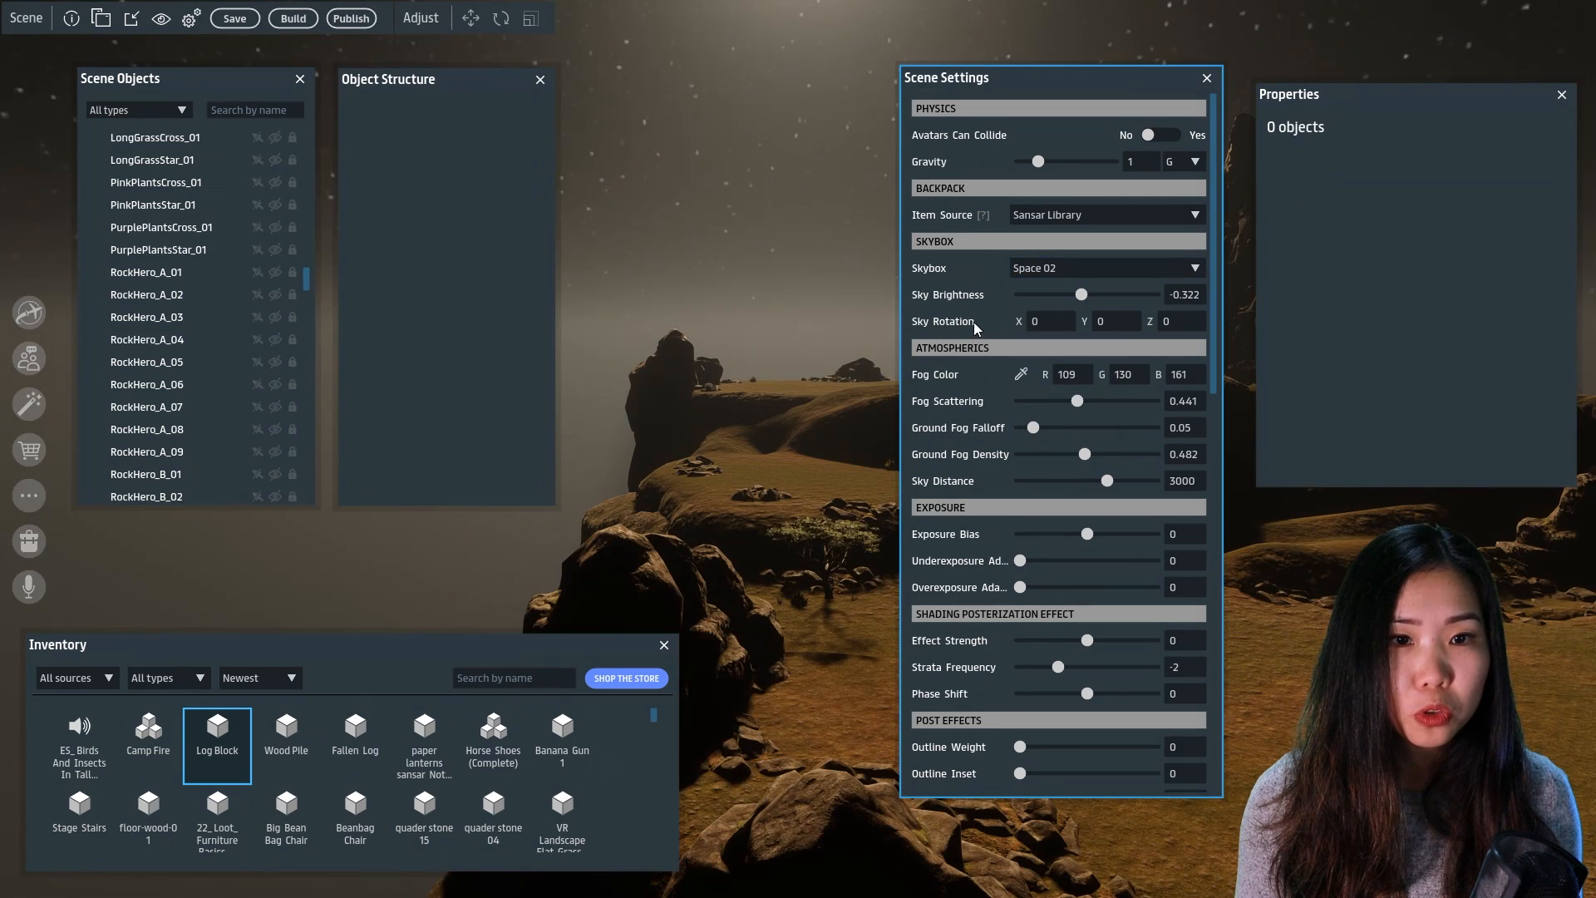
pyautogui.click(1044, 271)
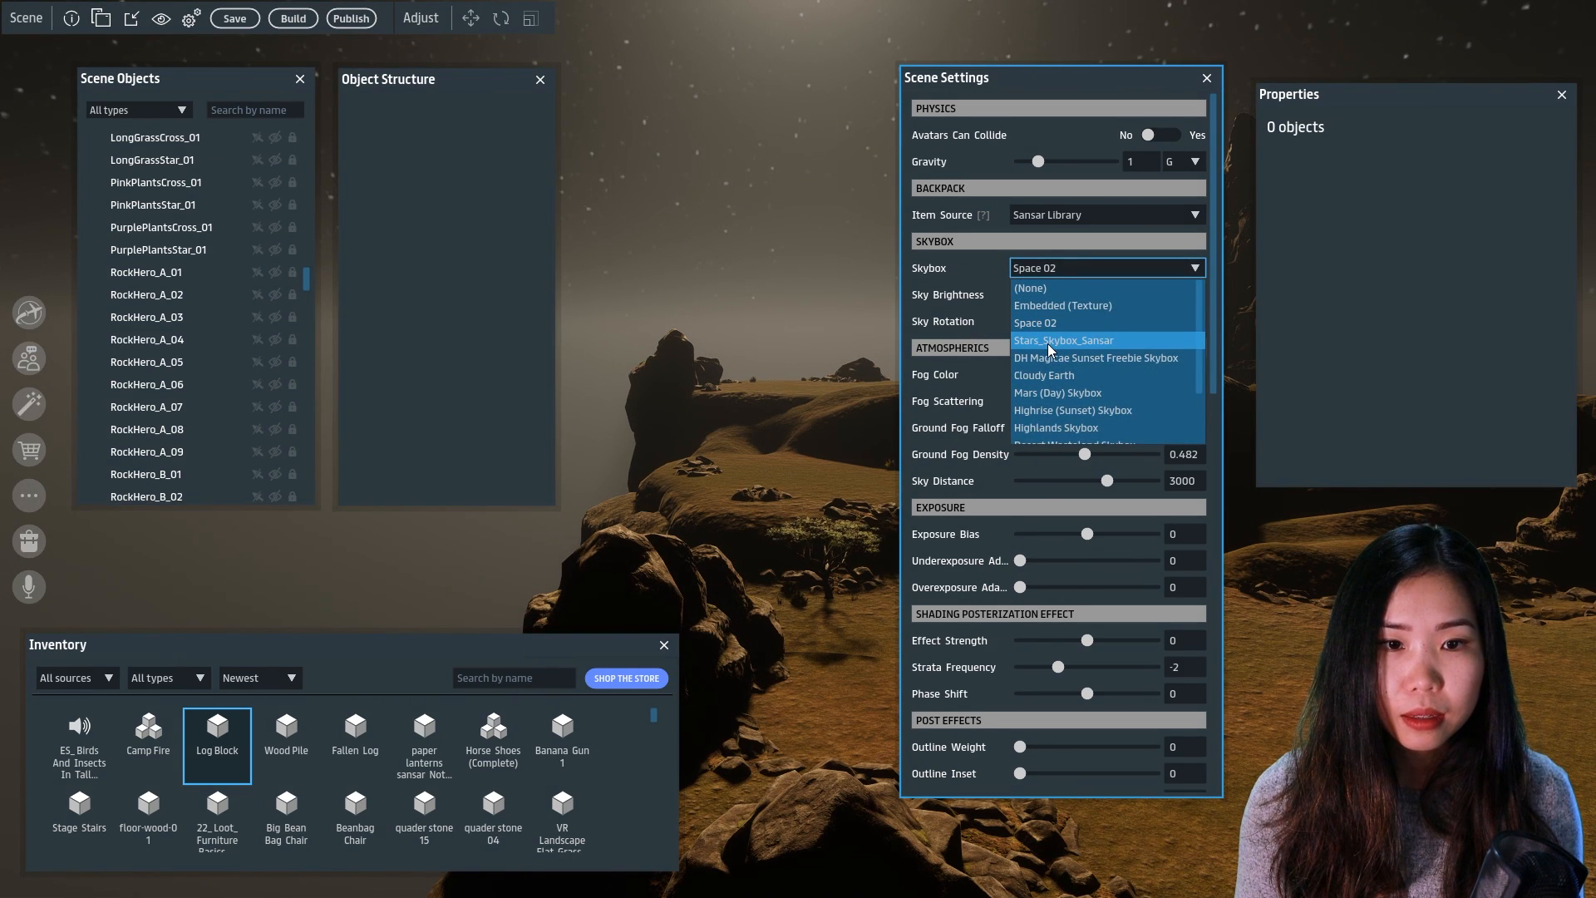
pyautogui.click(1047, 341)
pyautogui.moveTo(742, 481); pyautogui.dragTo(713, 457, button='right')
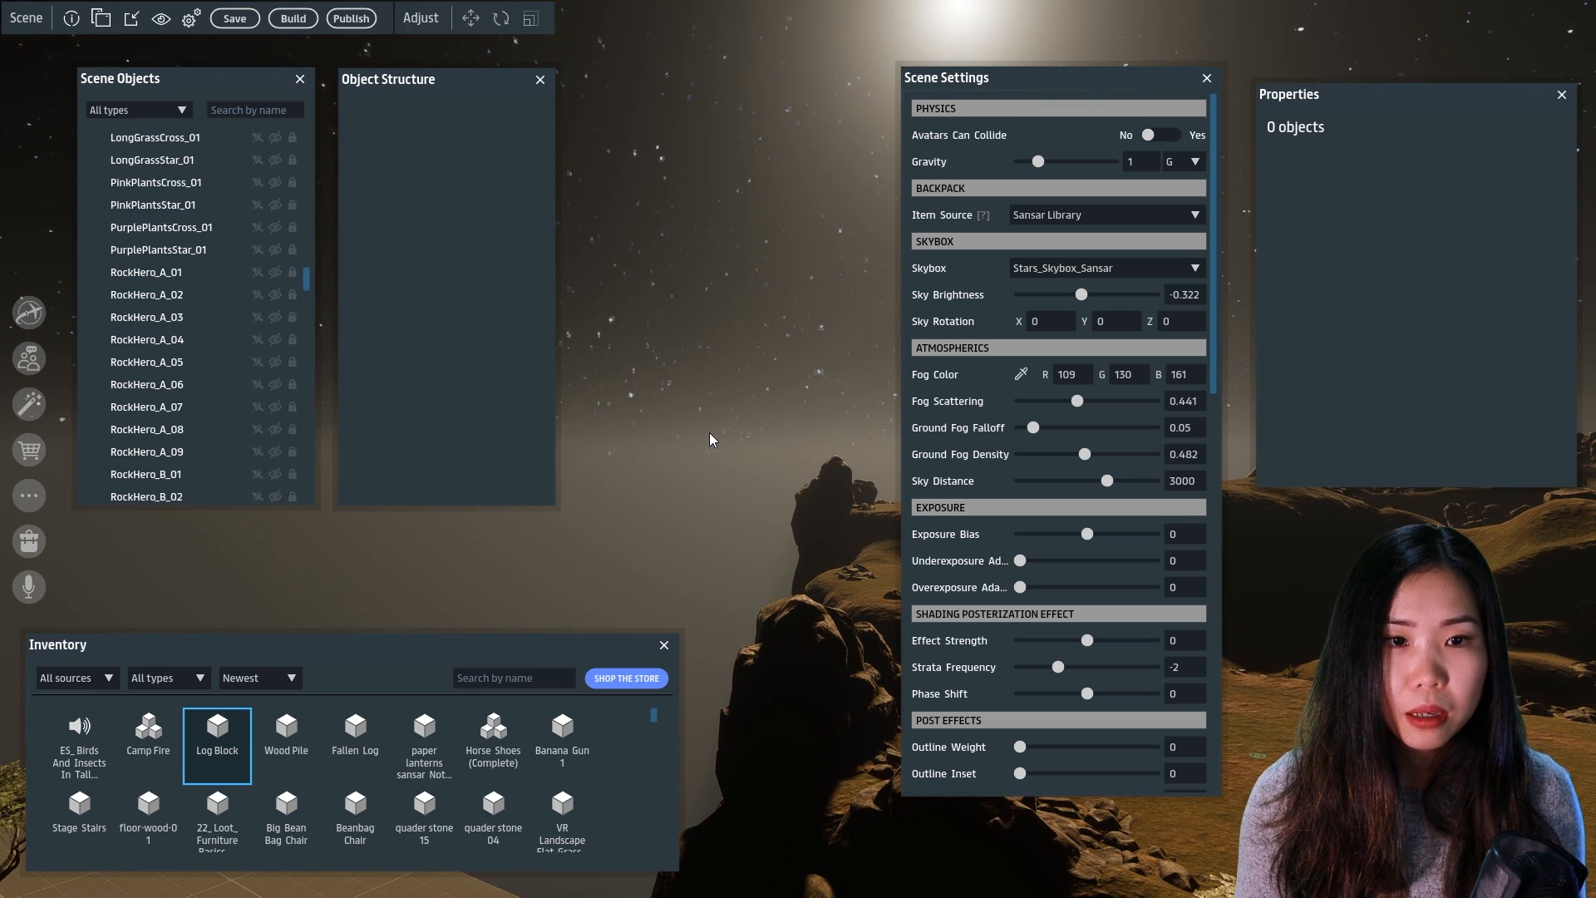
# Set the scene's skybox to DH Magicae Sunset Freebie Skybox and check the sky around the landscape
pyautogui.click(1020, 268)
pyautogui.click(1050, 359)
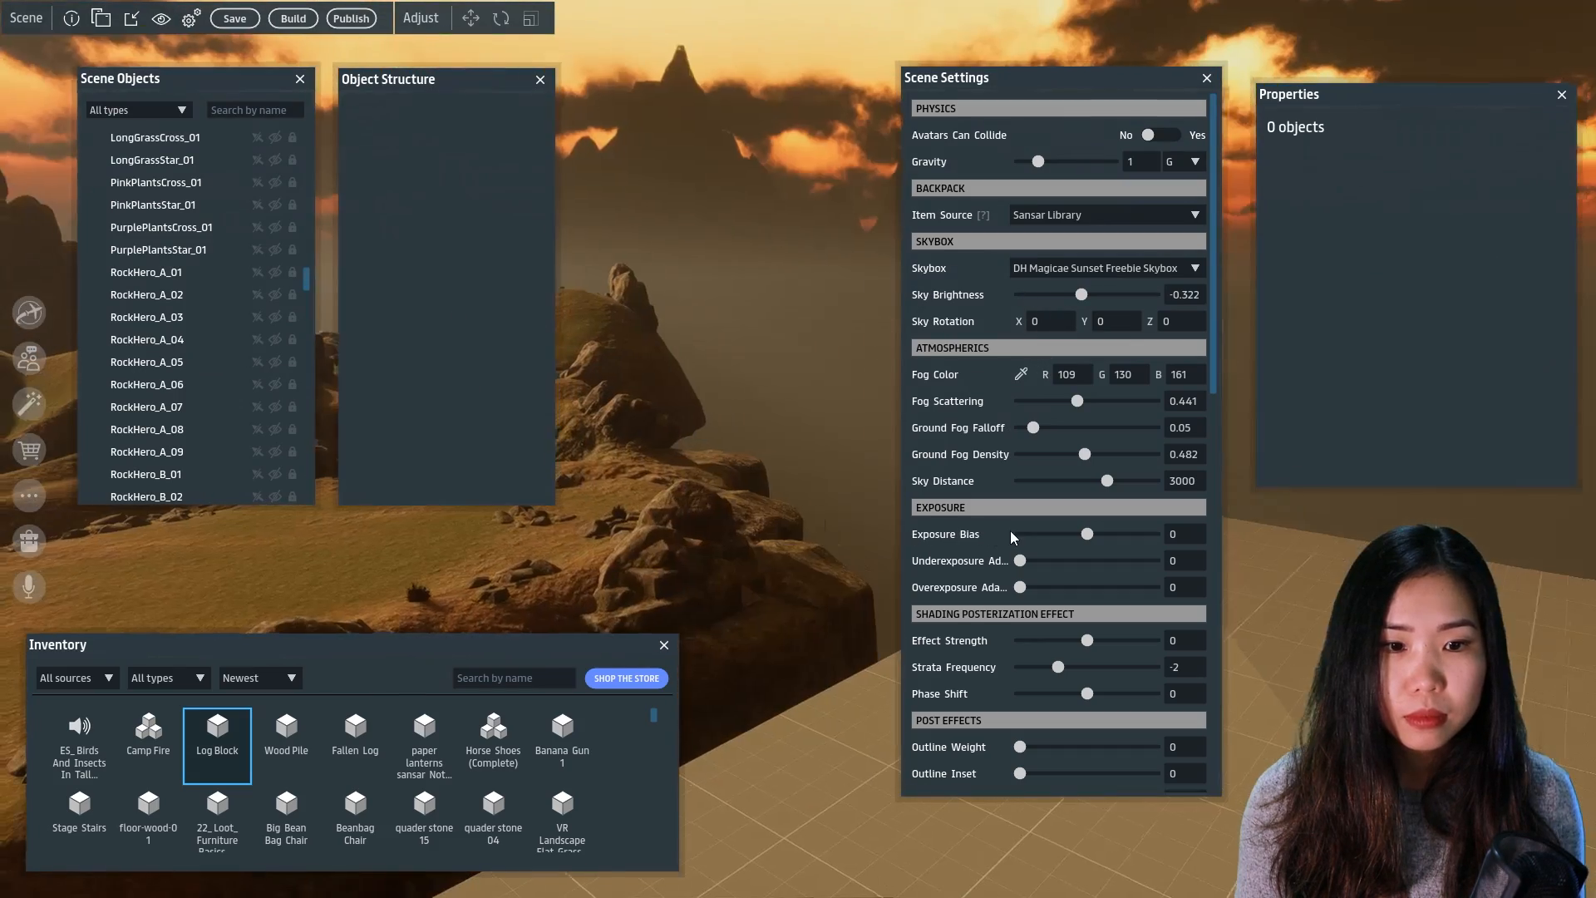
pyautogui.moveTo(1011, 538); pyautogui.dragTo(855, 502, button='right')
pyautogui.click(1060, 270)
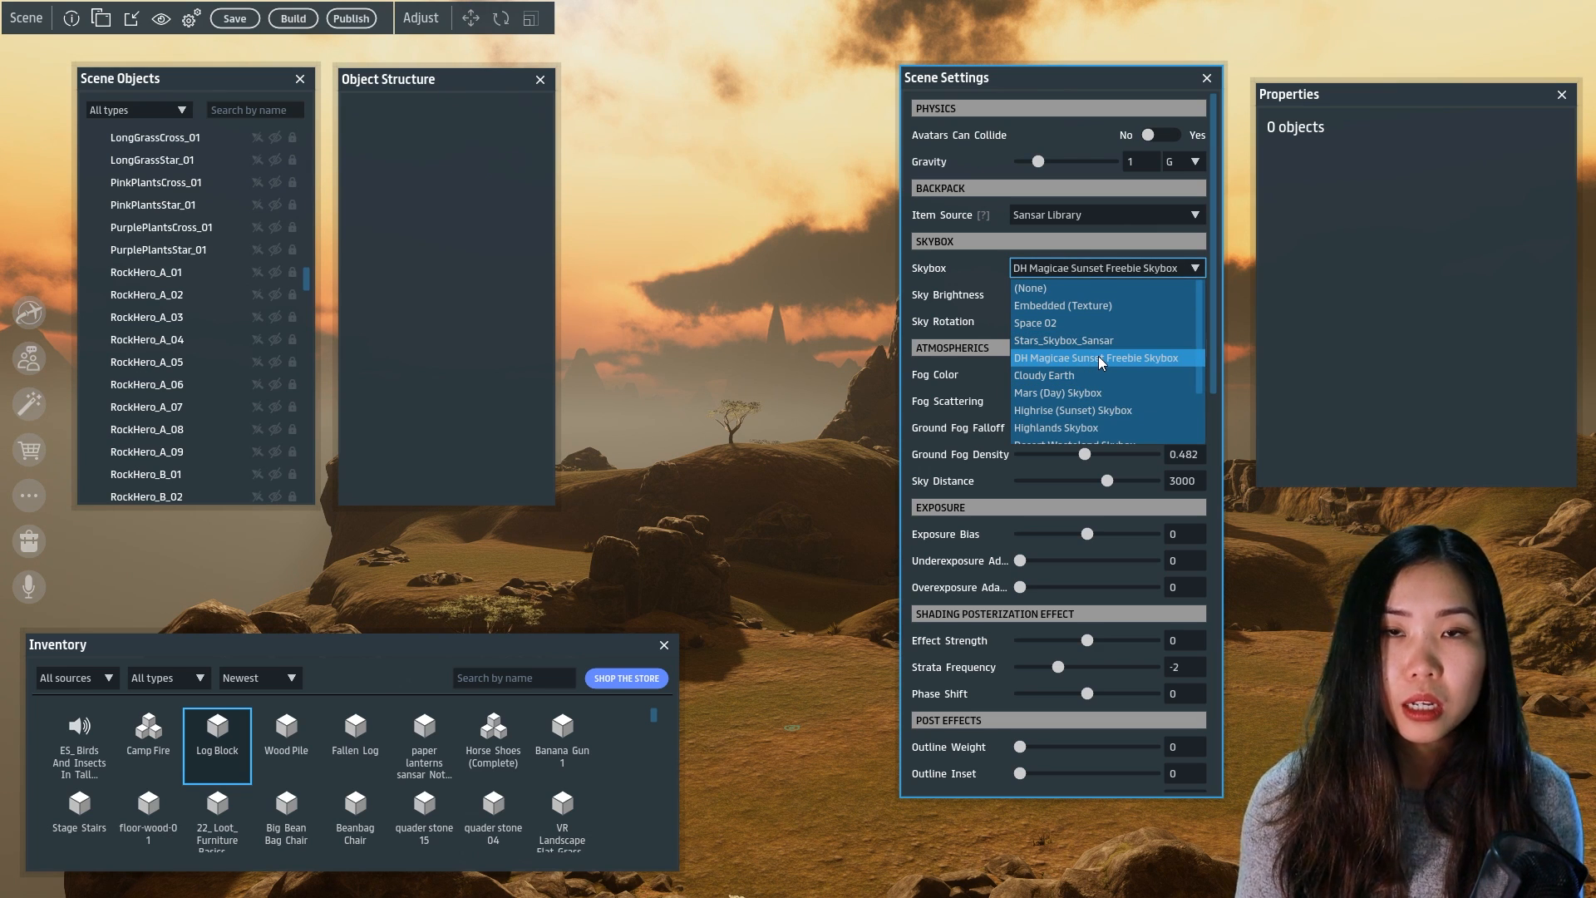
pyautogui.scroll(-3, 1047, 361)
pyautogui.click(1073, 273)
pyautogui.moveTo(731, 453)
pyautogui.mouseDown(button='right')
pyautogui.moveTo(685, 465)
pyautogui.moveTo(748, 470)
pyautogui.mouseUp(button='right')
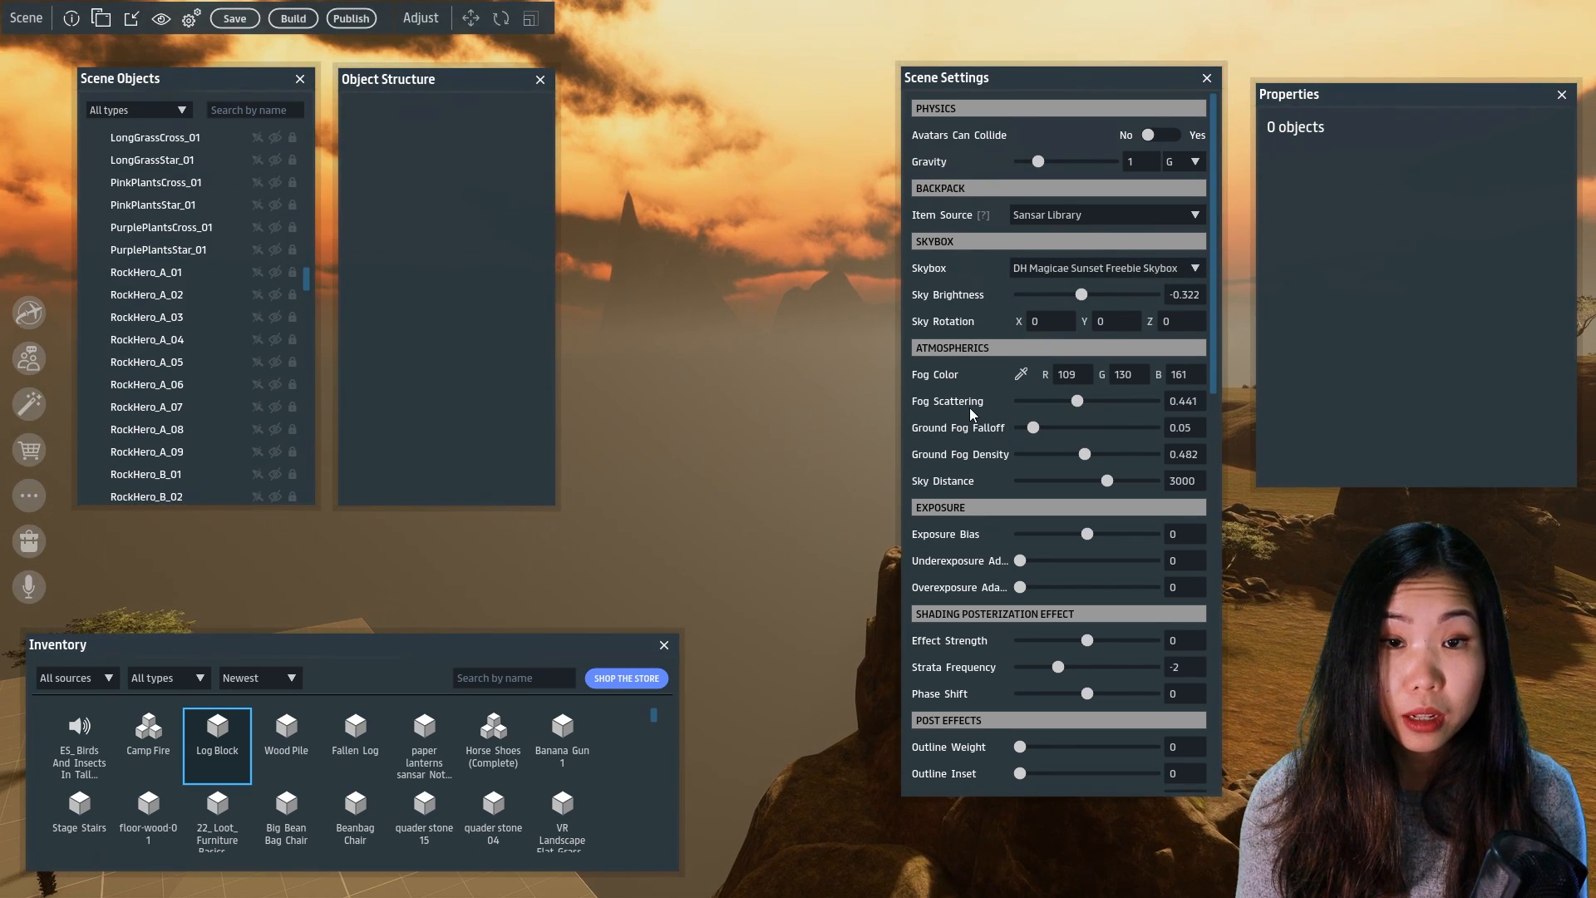
pyautogui.moveTo(892, 372); pyautogui.dragTo(785, 475, button='right')
# Adjust the fog scattering slightly, then close the scene settings after looking through the remaining options
pyautogui.moveTo(1078, 403)
pyautogui.mouseDown()
pyautogui.moveTo(1024, 405)
pyautogui.moveTo(1075, 411)
pyautogui.mouseUp()
pyautogui.moveTo(677, 507); pyautogui.dragTo(991, 511, button='right')
pyautogui.scroll(-10, 930, 565)
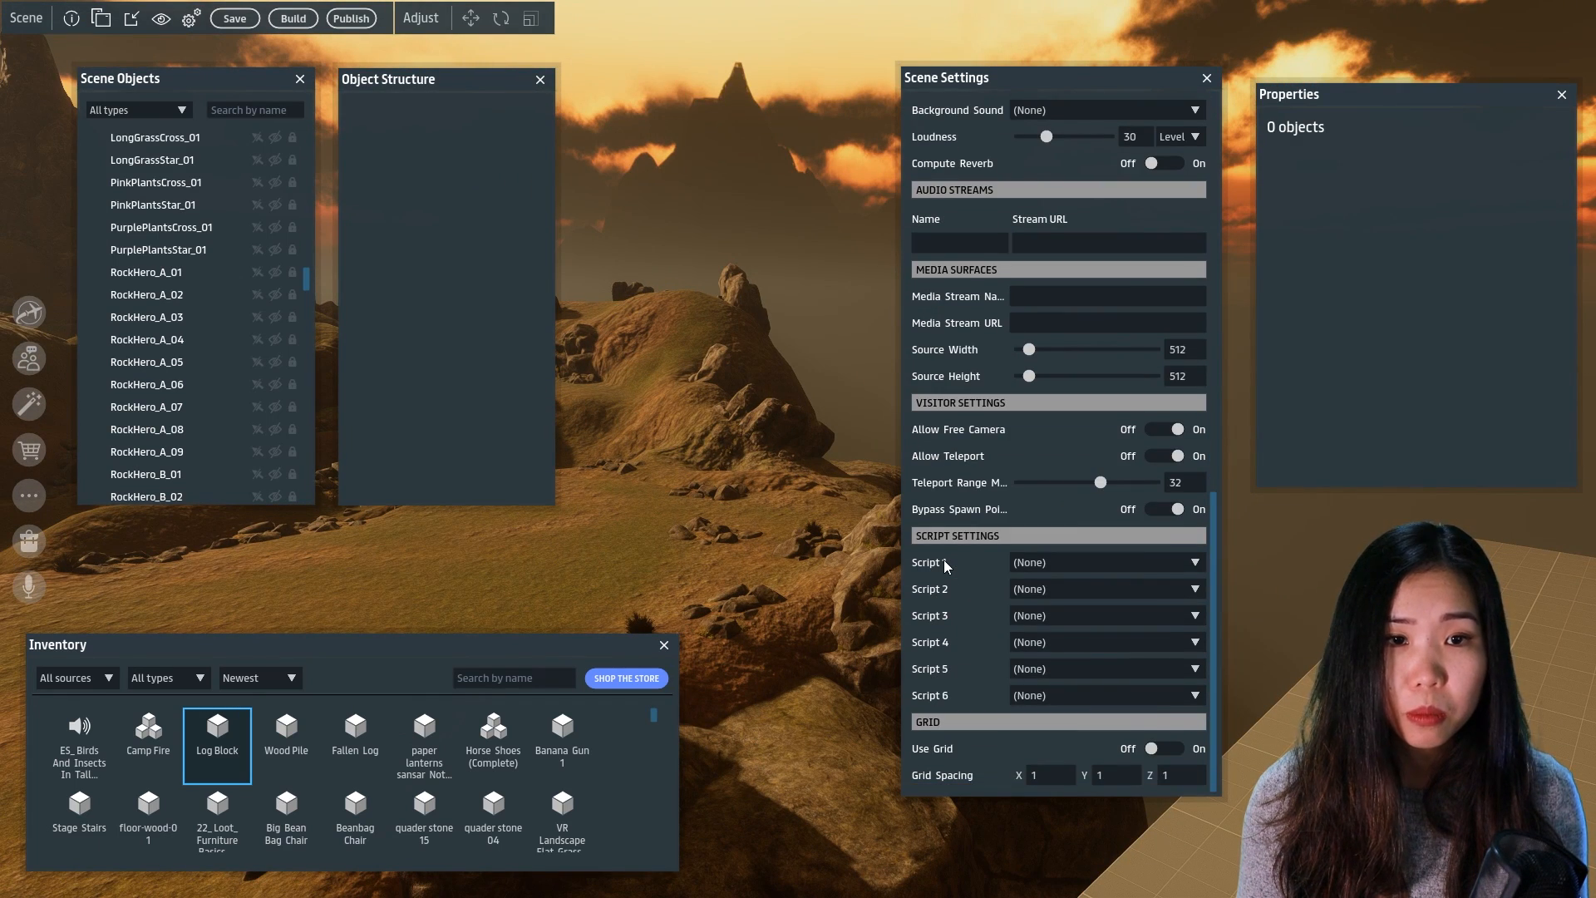
pyautogui.click(1207, 80)
# Place a Log Block from the inventory on the open ground and select it
pyautogui.moveTo(1058, 470); pyautogui.dragTo(955, 495, button='right')
pyautogui.press('w')
pyautogui.press('w')
pyautogui.press('w')
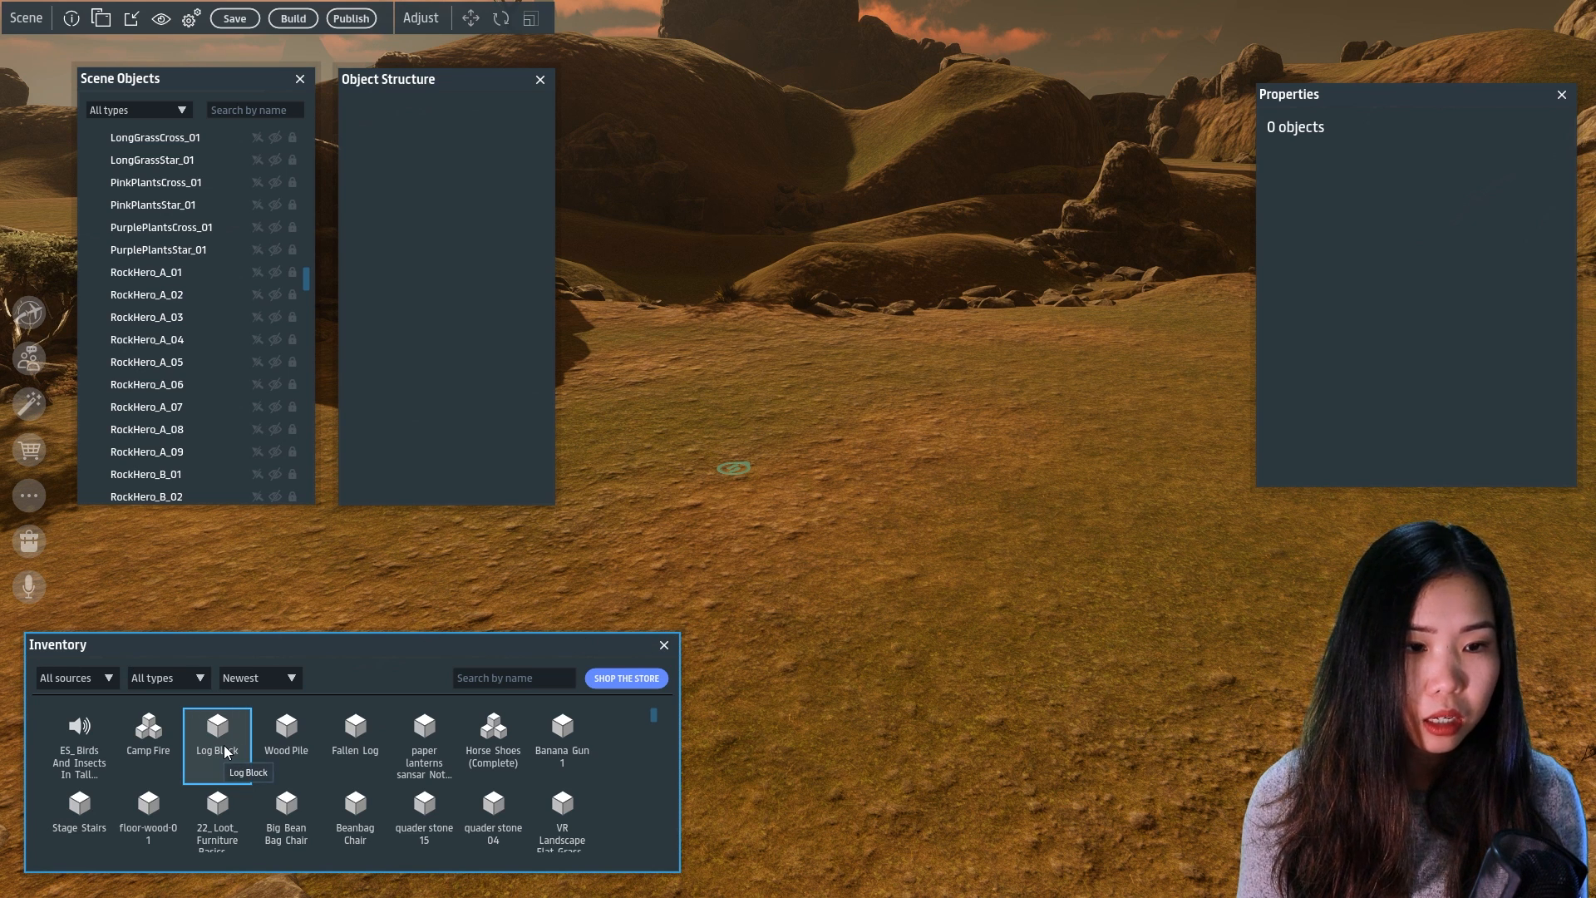
pyautogui.moveTo(224, 753); pyautogui.dragTo(811, 592)
pyautogui.click(808, 589)
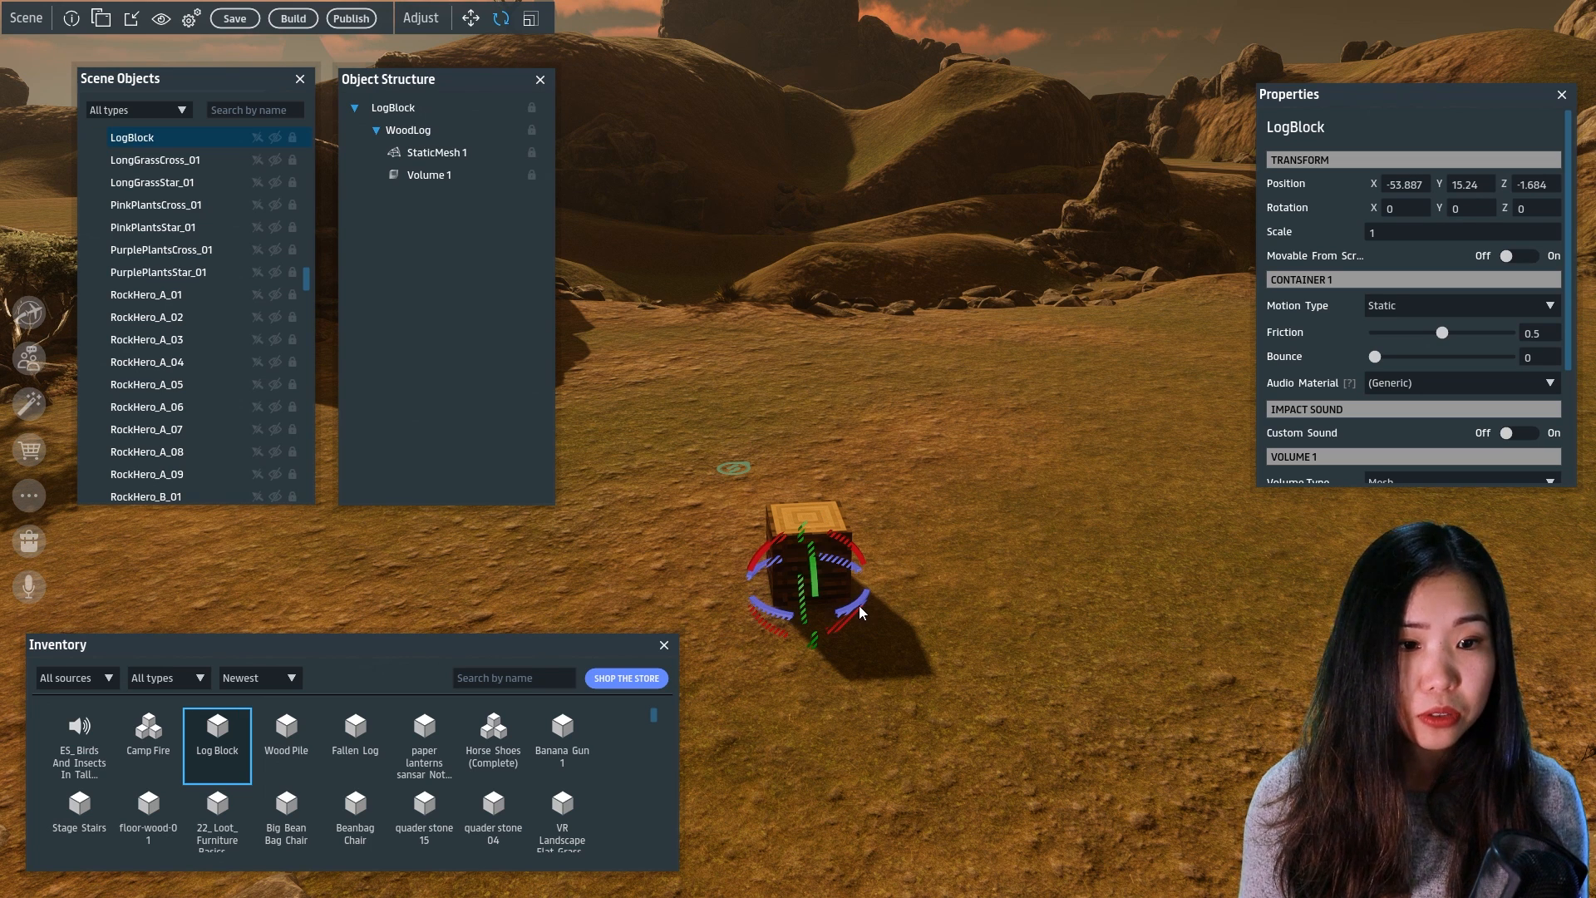
# Move the log block across the ground to about X -52.8, Y 14, Z -1.8
pyautogui.click(470, 20)
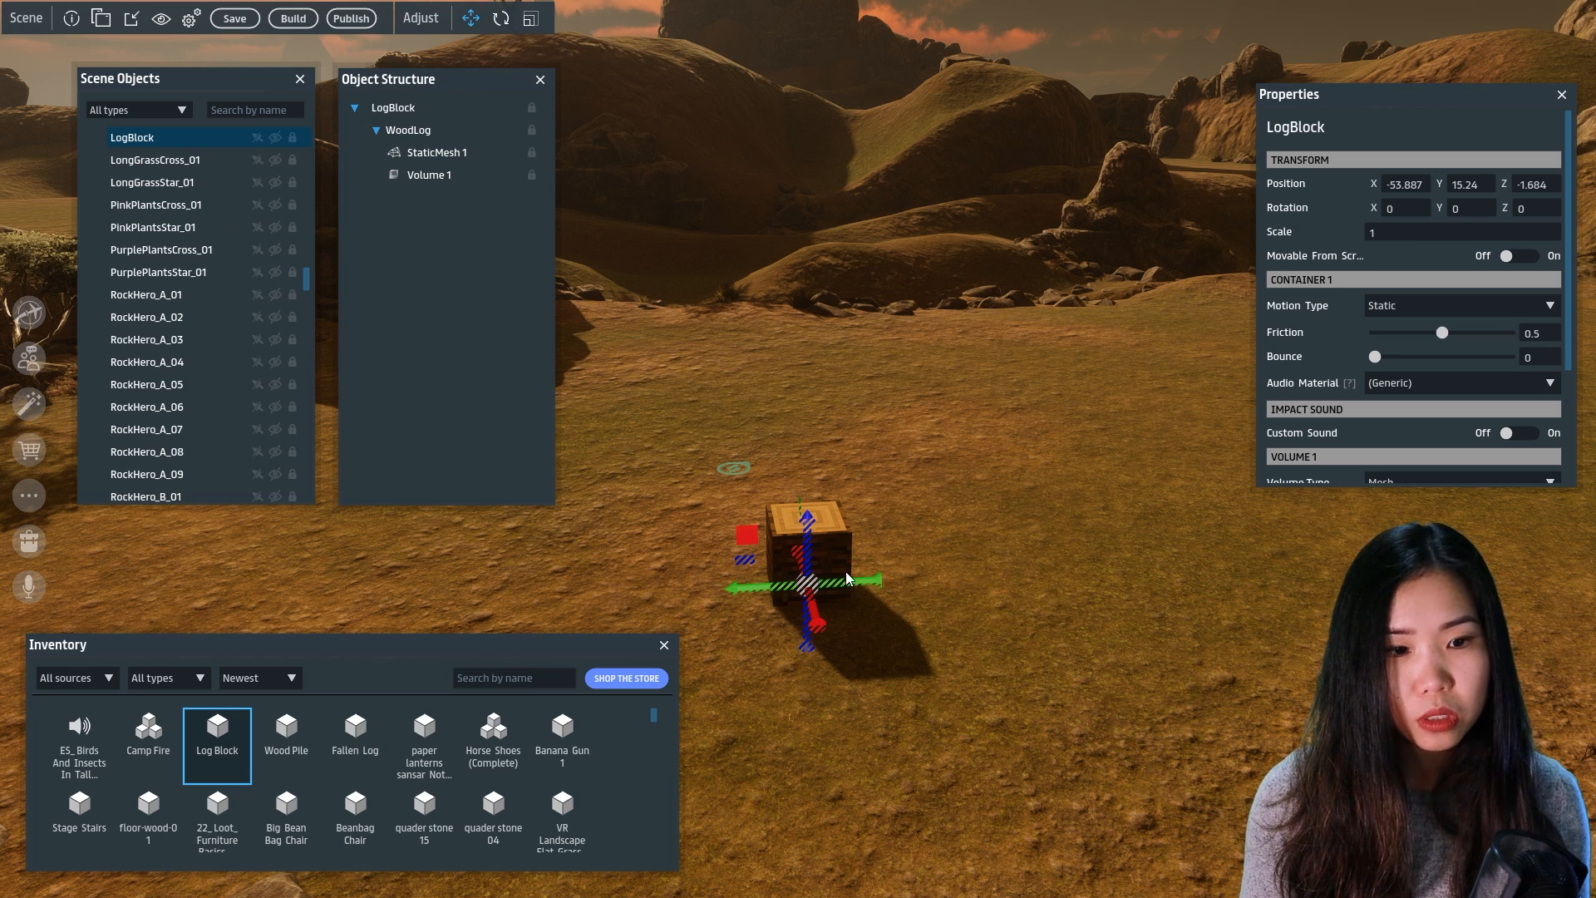
pyautogui.moveTo(844, 588); pyautogui.dragTo(939, 594)
pyautogui.moveTo(940, 656); pyautogui.dragTo(908, 594)
pyautogui.moveTo(884, 520); pyautogui.dragTo(921, 531)
pyautogui.press('a')
pyautogui.press('d')
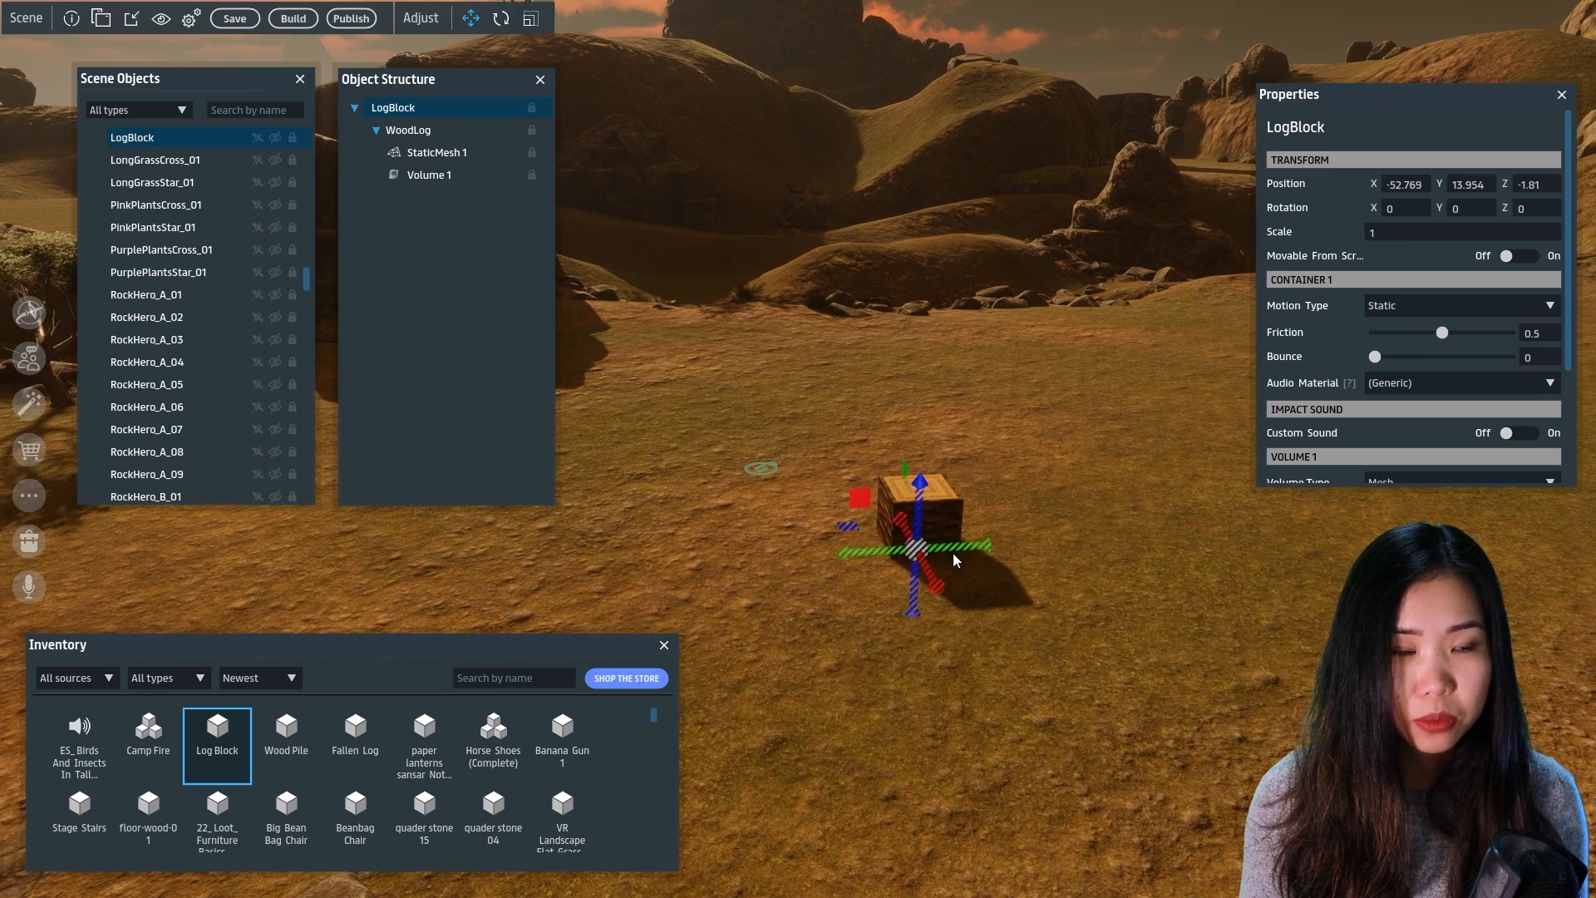
# Rotate the log block to about -19 degrees around Z and scale it down to about 0.73
pyautogui.click(500, 18)
pyautogui.moveTo(983, 601); pyautogui.dragTo(935, 387)
pyautogui.click(530, 18)
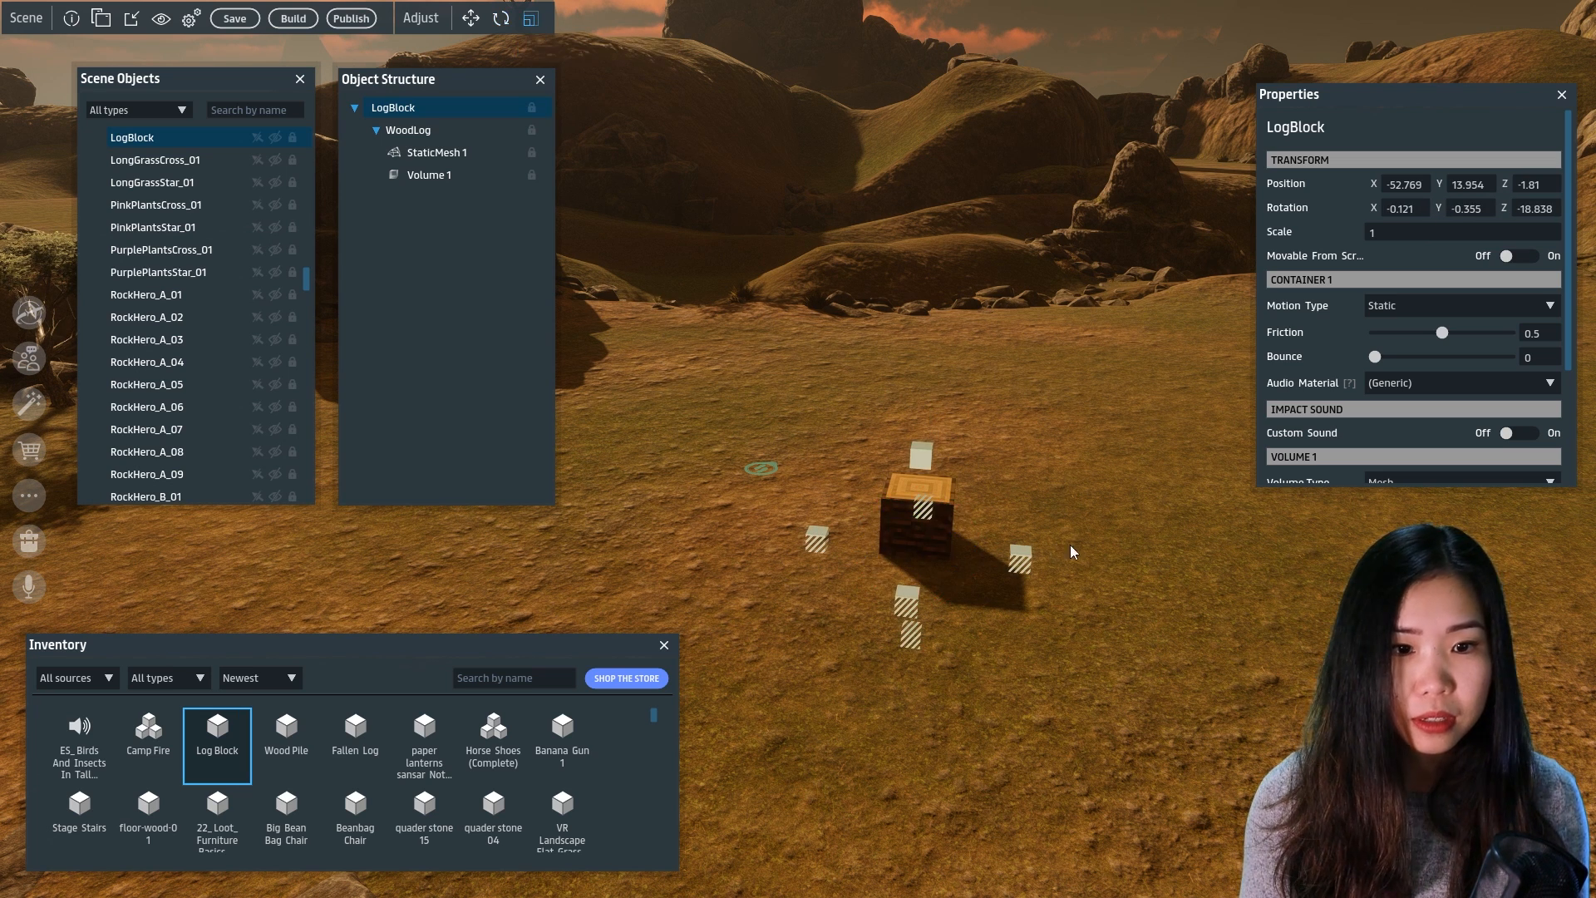
pyautogui.moveTo(1027, 555); pyautogui.dragTo(961, 611)
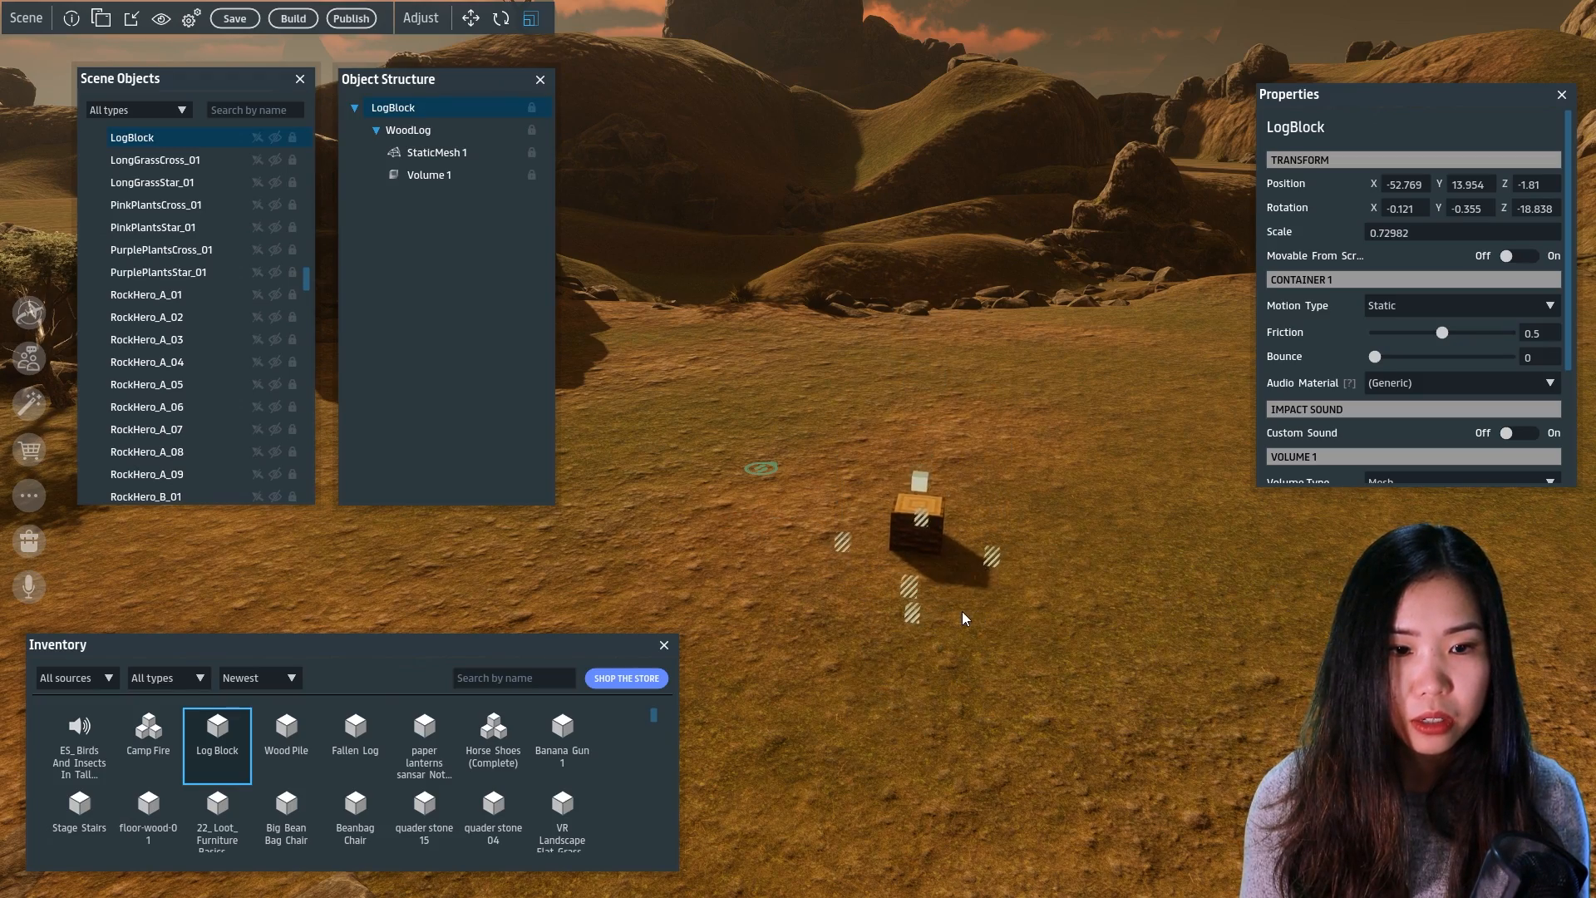
pyautogui.moveTo(1190, 557); pyautogui.dragTo(1019, 581, button='right')
pyautogui.press('d')
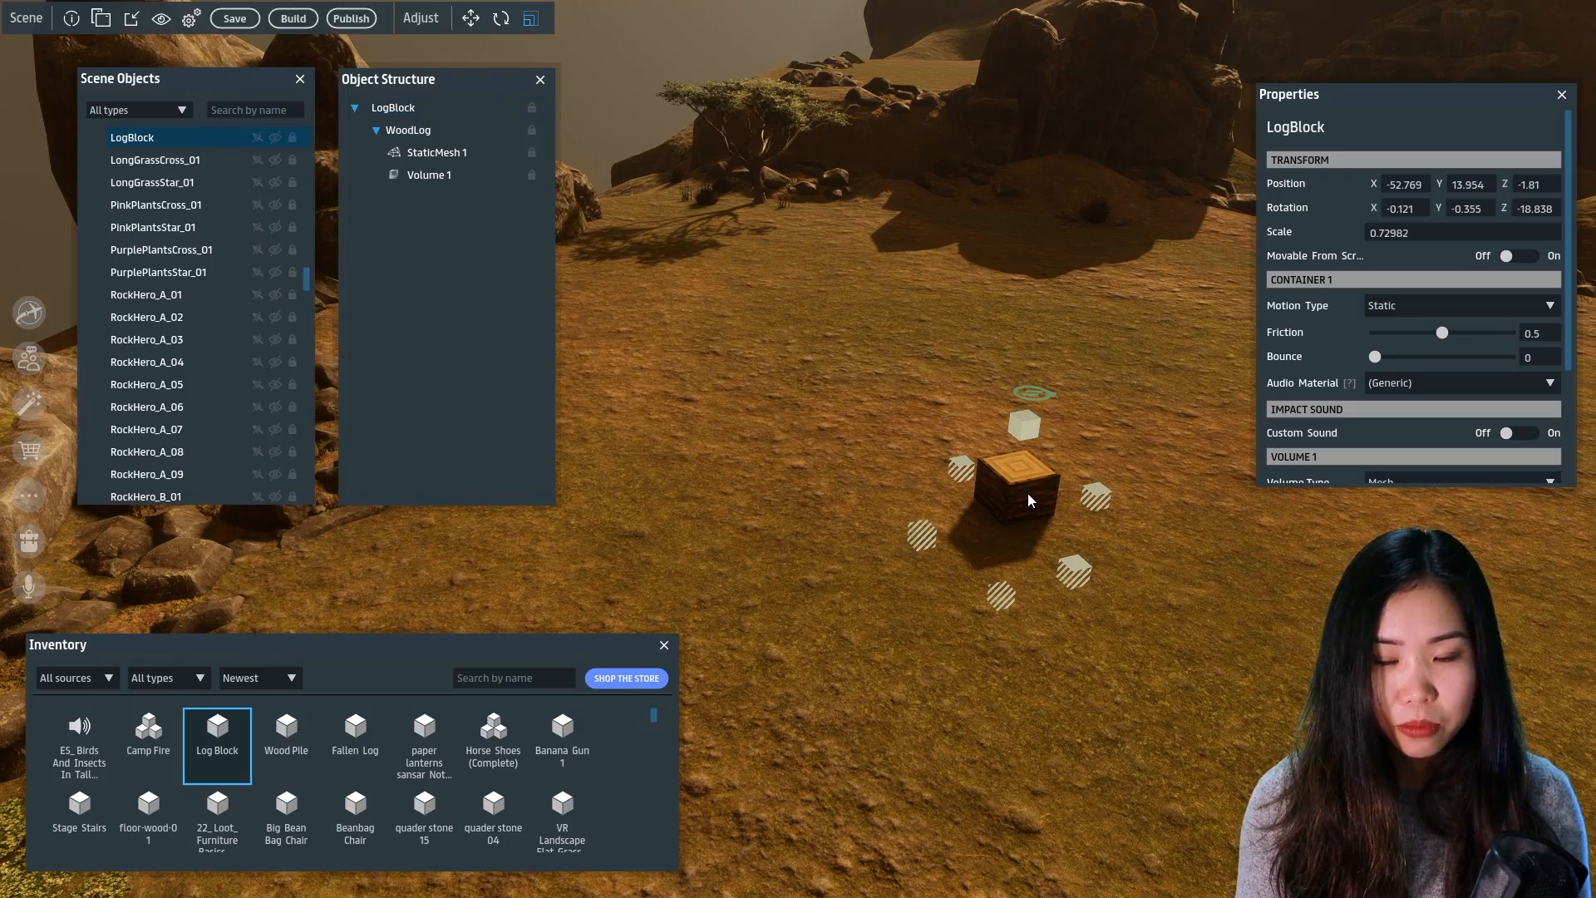
# Delete the log block from the open ground
pyautogui.press('Delete')
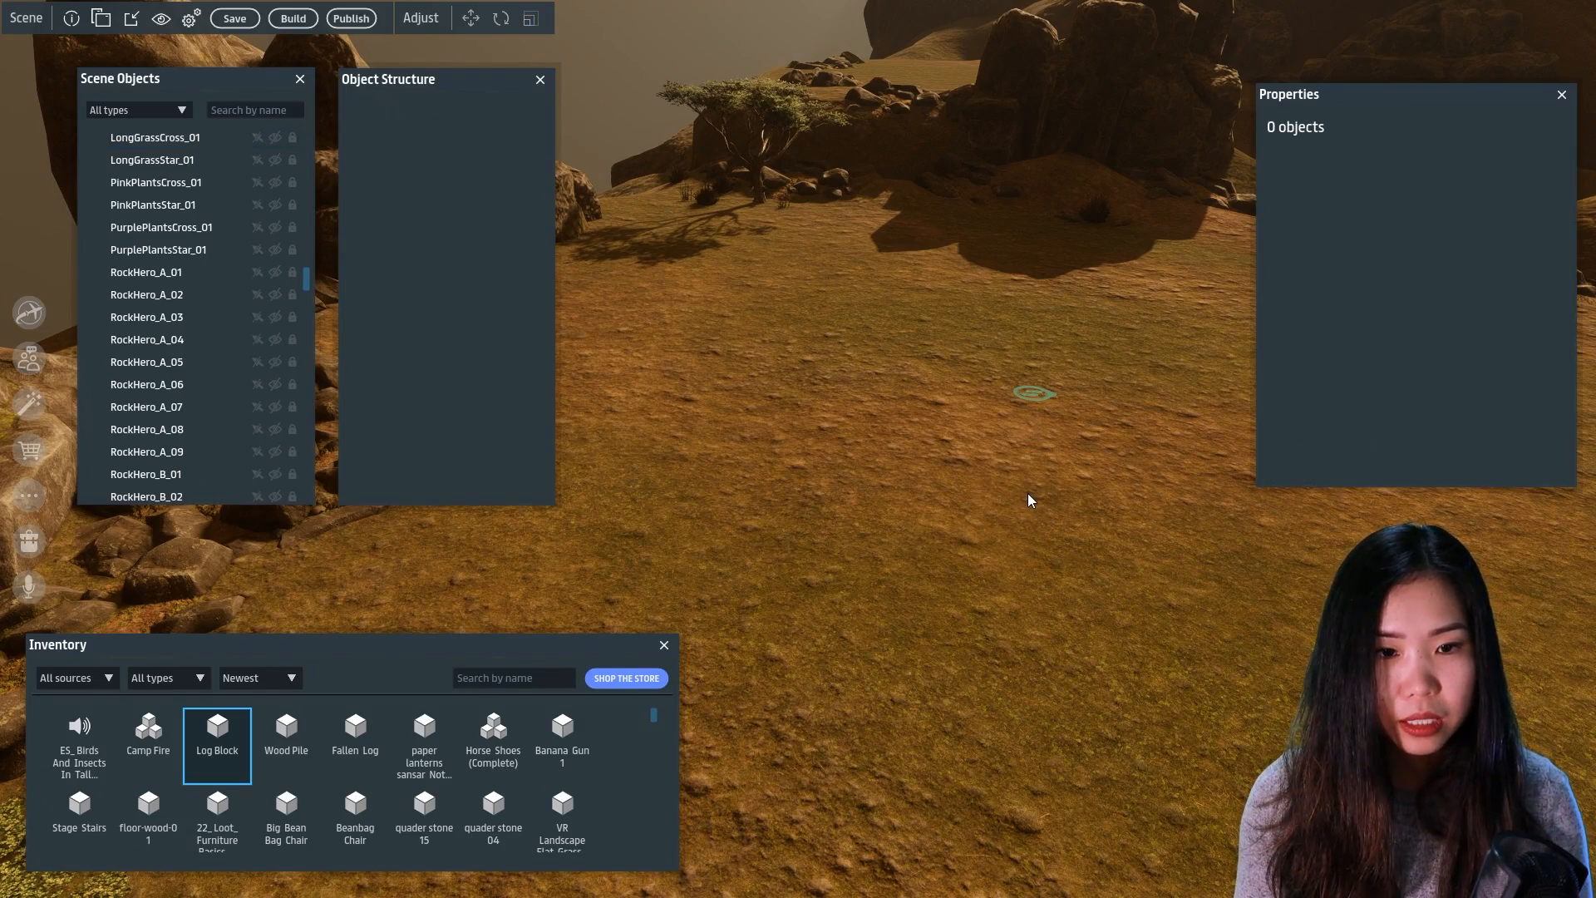
pyautogui.press('s')
pyautogui.moveTo(898, 531); pyautogui.dragTo(920, 504, button='right')
# Search the inventory for "water", reopening the inventory and placing it over the lower part of the scene
pyautogui.click(528, 677)
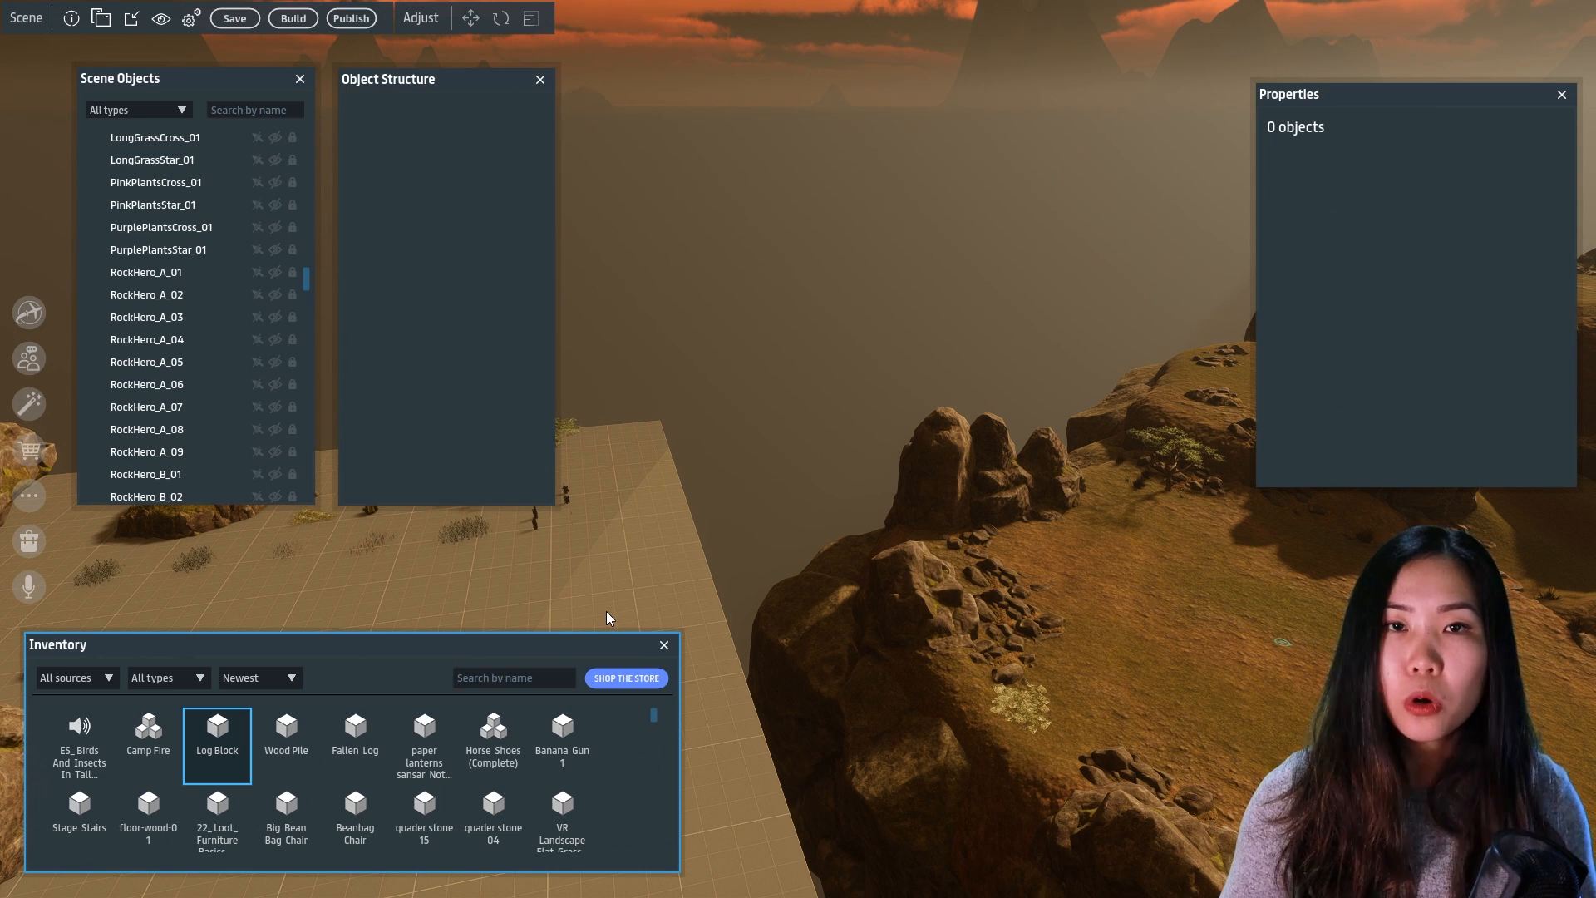
pyautogui.write('water')
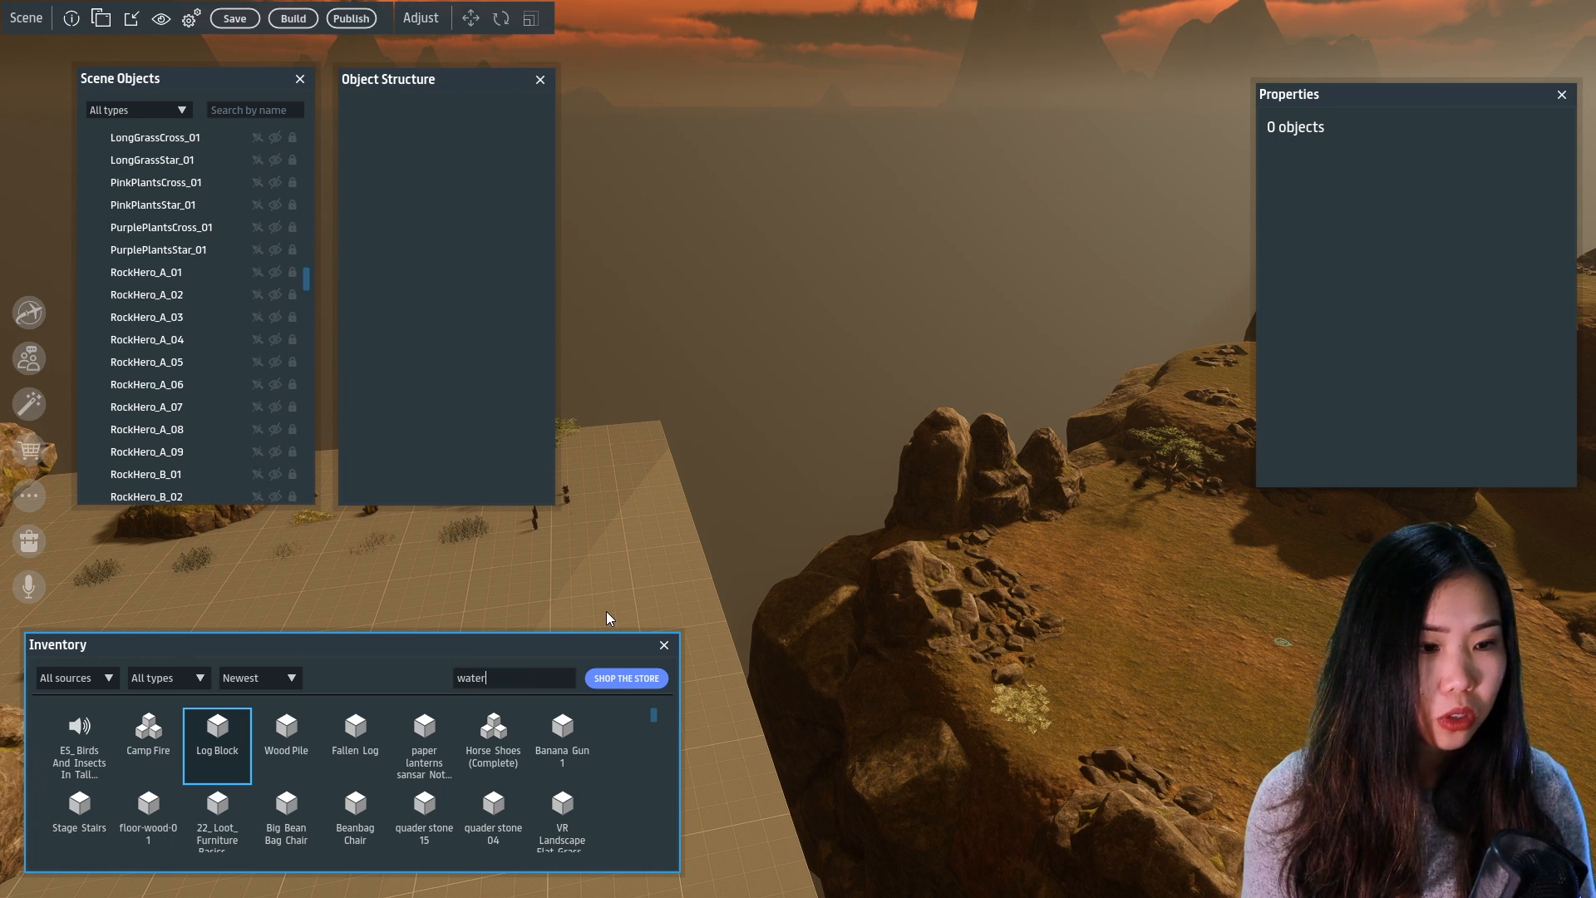
pyautogui.click(664, 646)
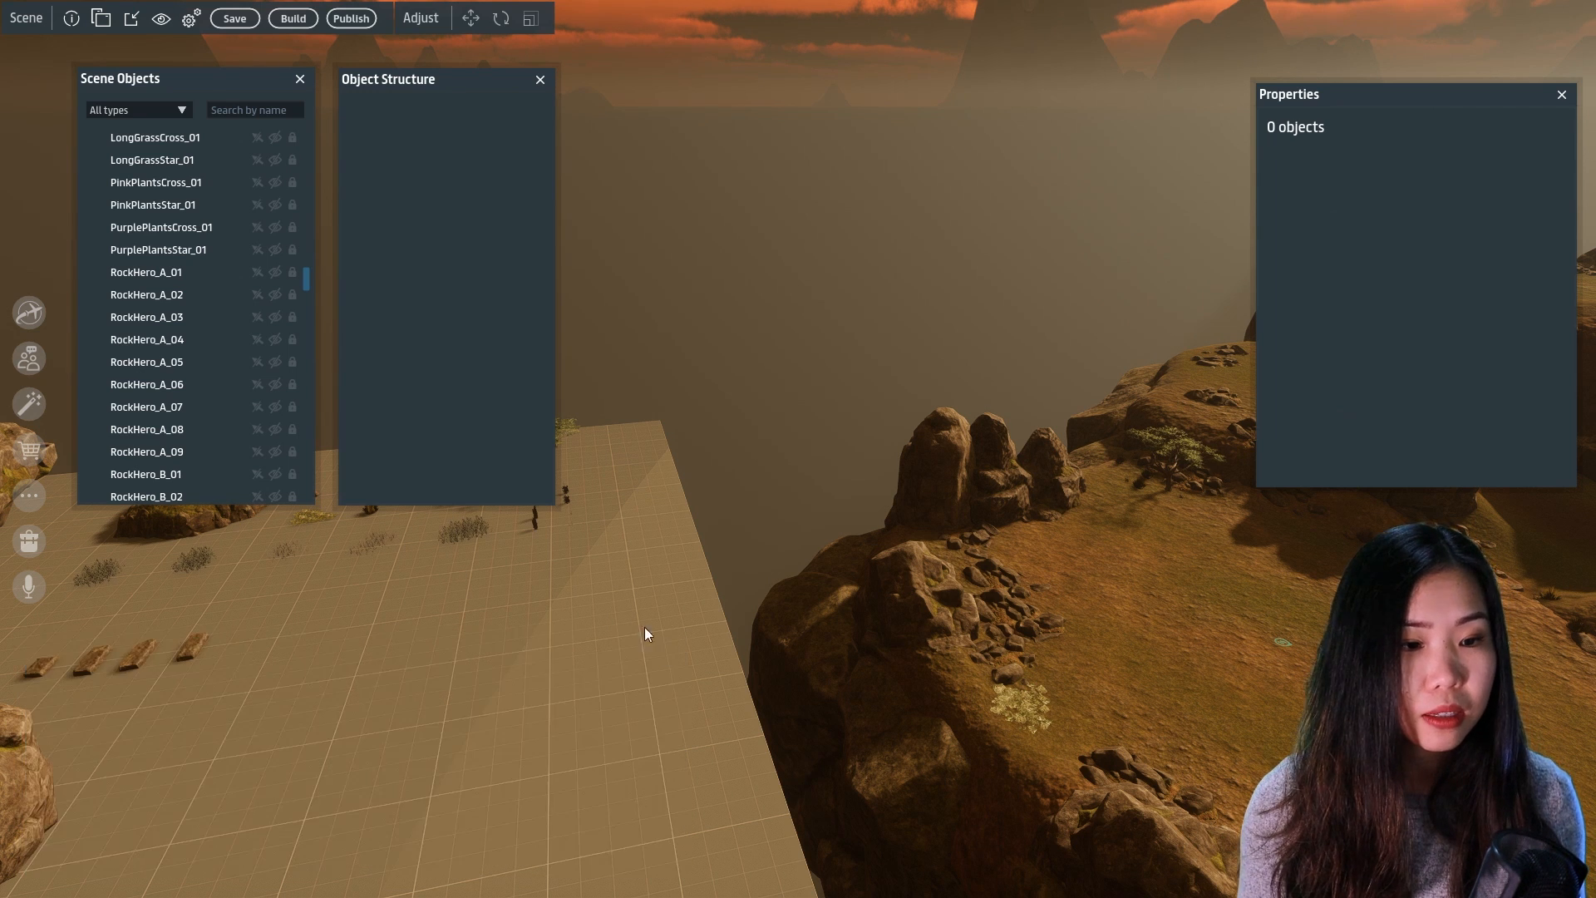
pyautogui.click(102, 18)
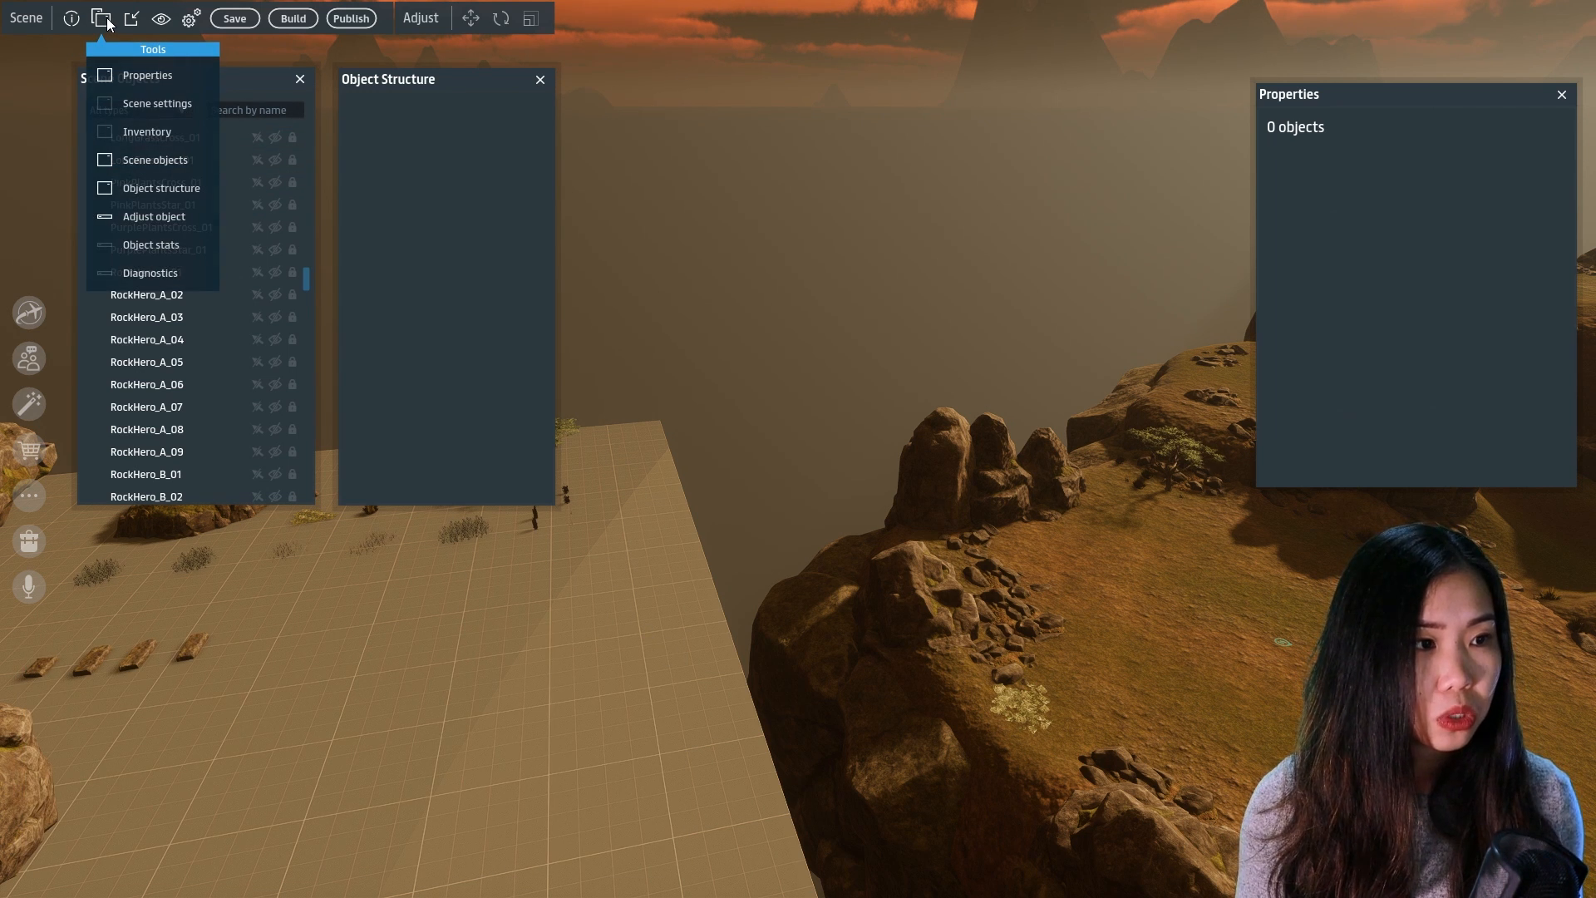
pyautogui.click(149, 132)
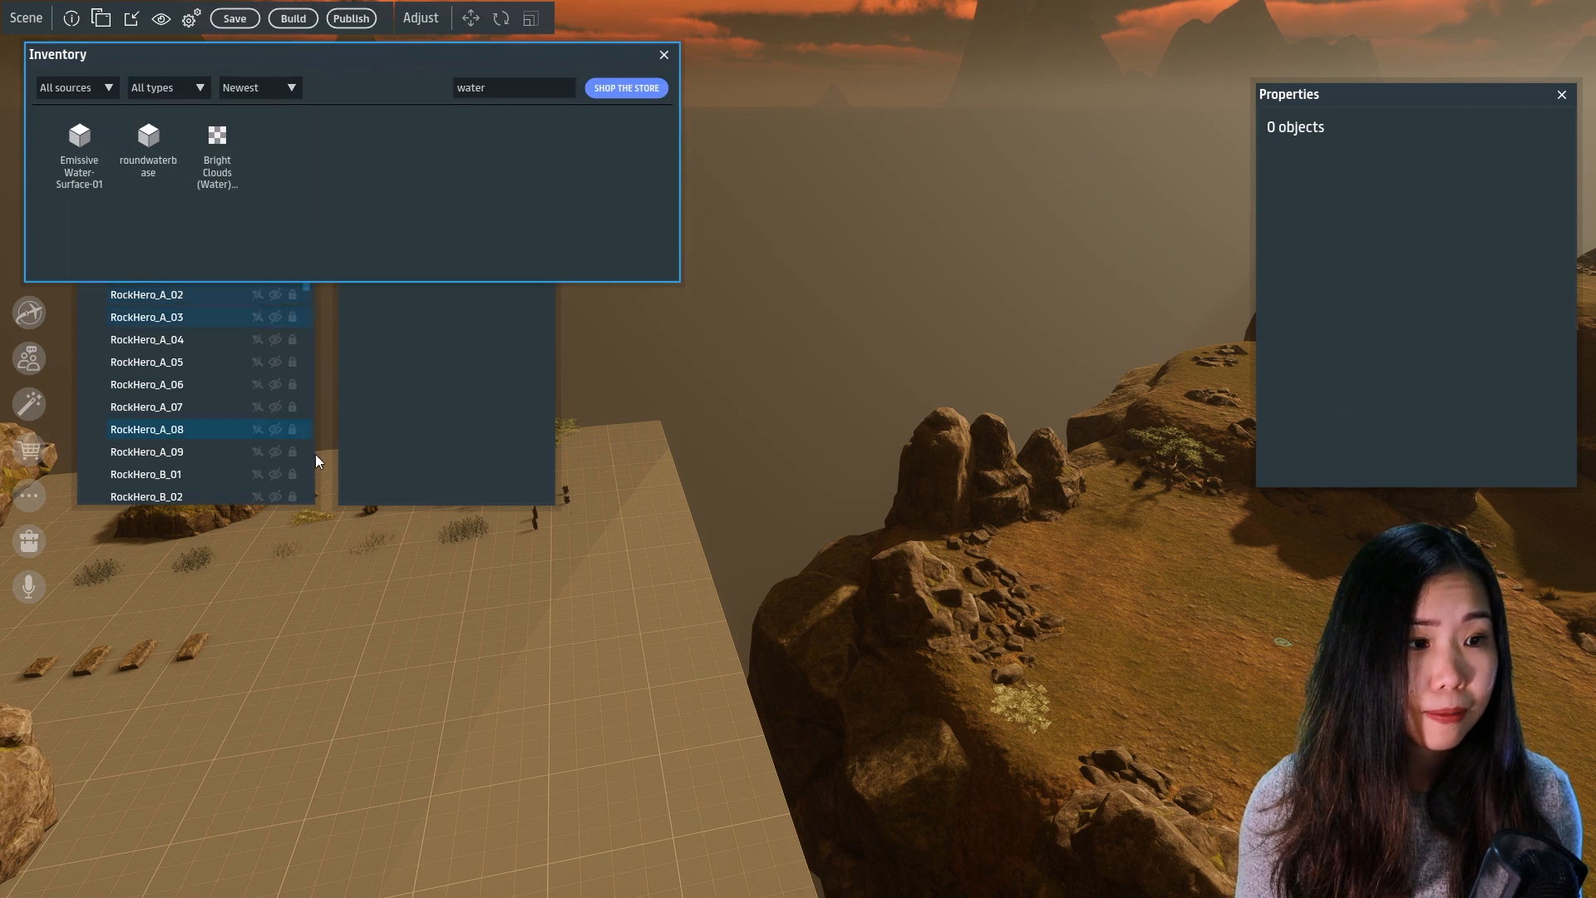
pyautogui.moveTo(376, 60); pyautogui.dragTo(415, 638)
pyautogui.doubleClick(534, 667)
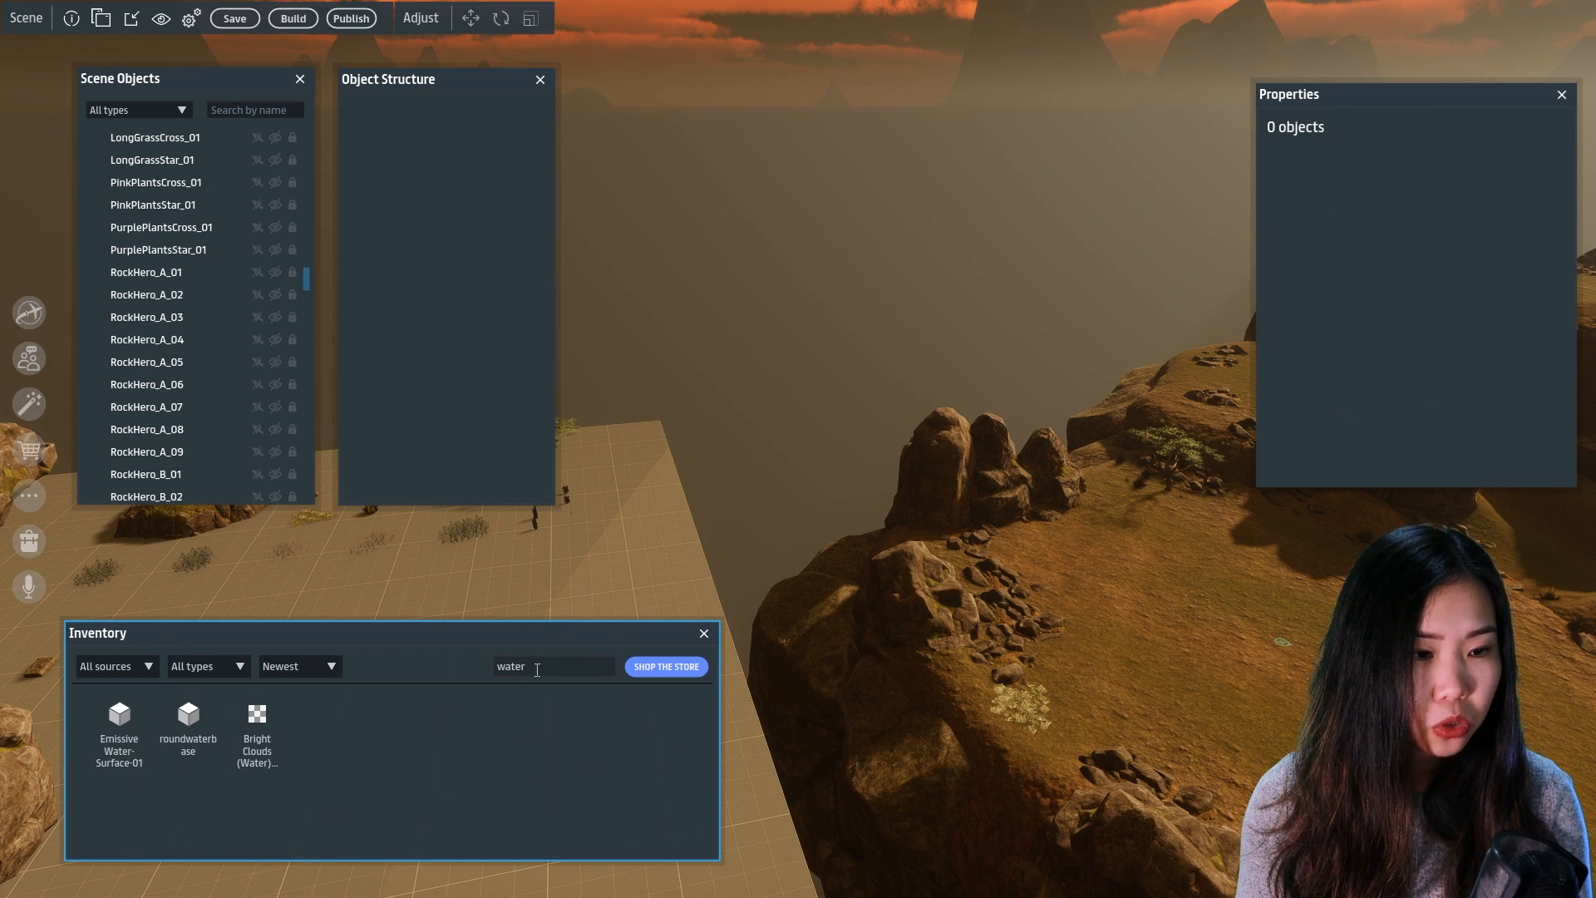
# Place Emissive Water-Surface-01 from the inventory into the scene at about X -49.7, Y 21.1, Z -1.7
pyautogui.click(130, 740)
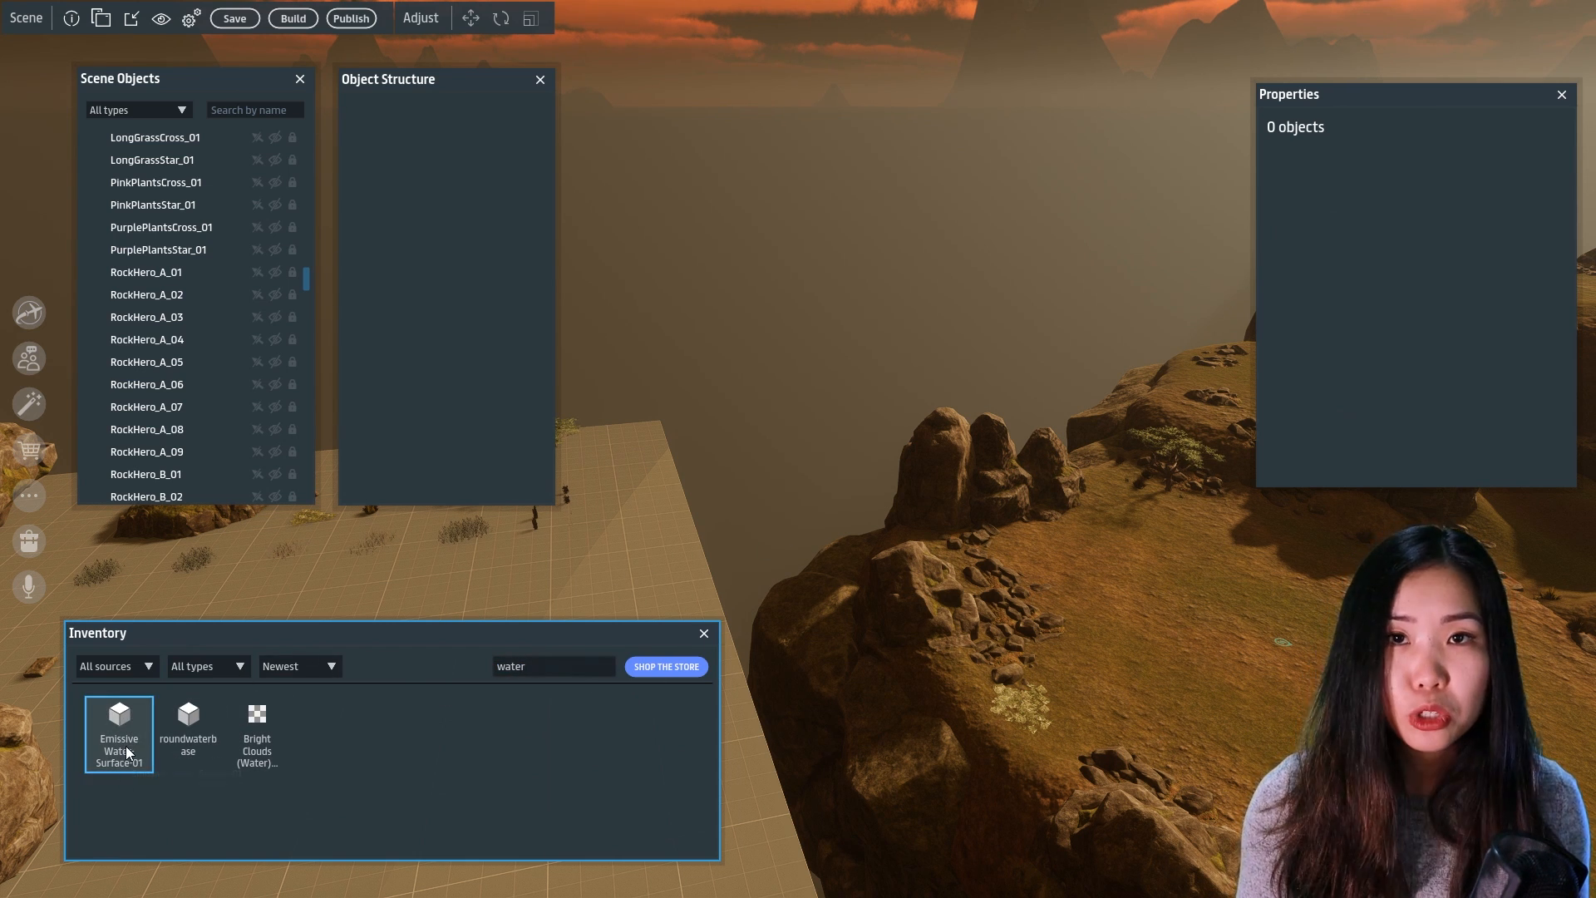
pyautogui.moveTo(127, 752); pyautogui.dragTo(680, 521)
pyautogui.moveTo(773, 459); pyautogui.dragTo(986, 550)
pyautogui.moveTo(986, 550); pyautogui.dragTo(1145, 479, button='right')
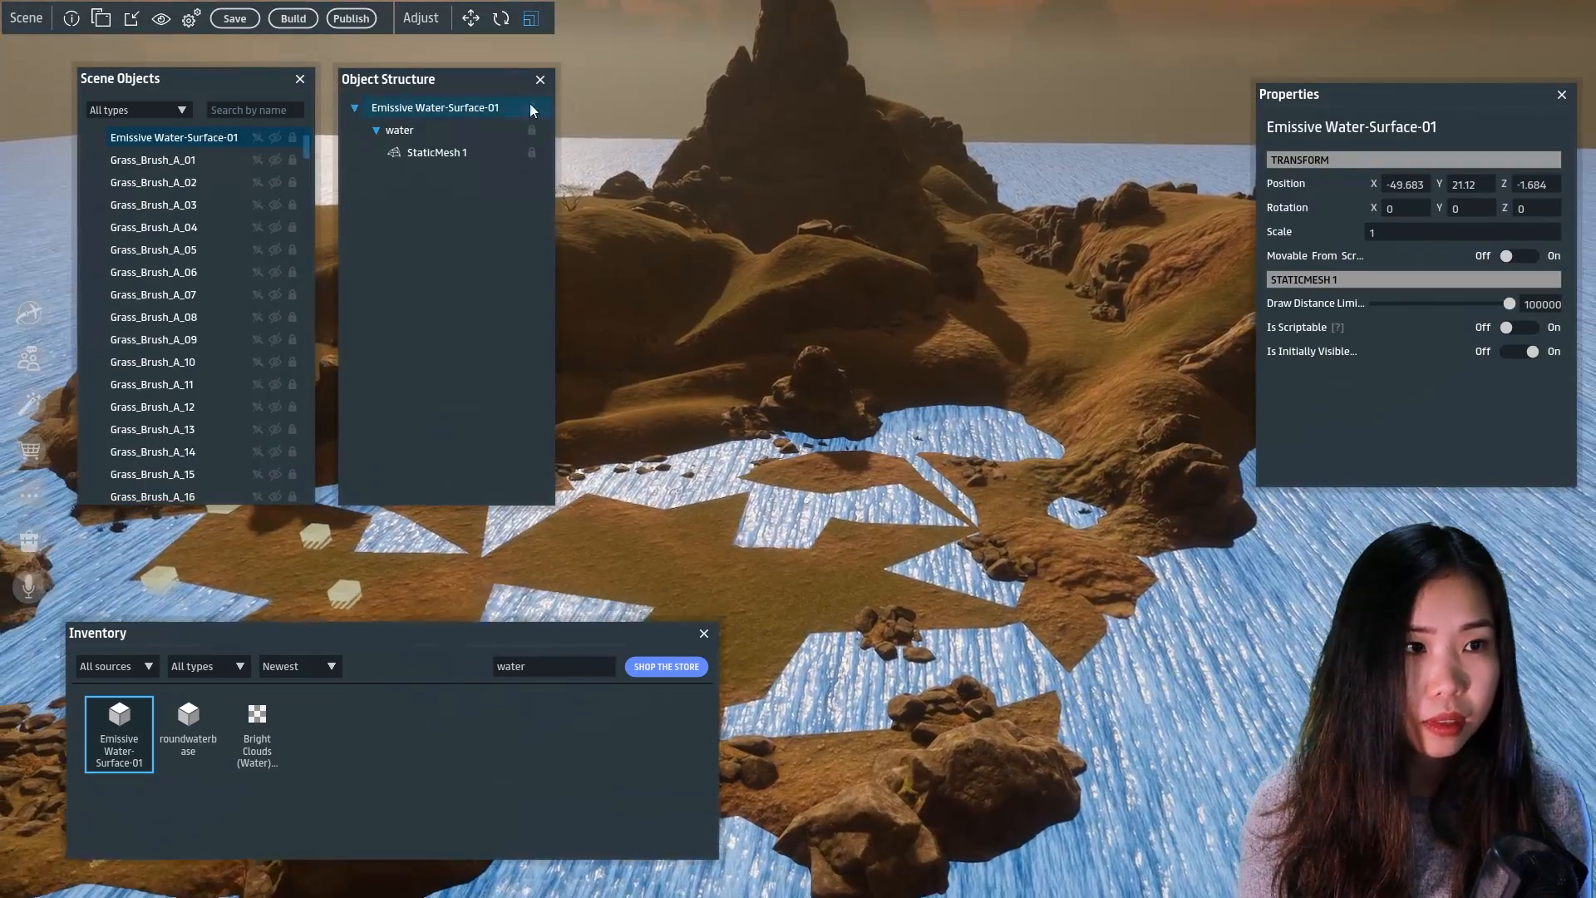
# Lower the water surface vertically below the terrain to about Z -5.8
pyautogui.click(472, 20)
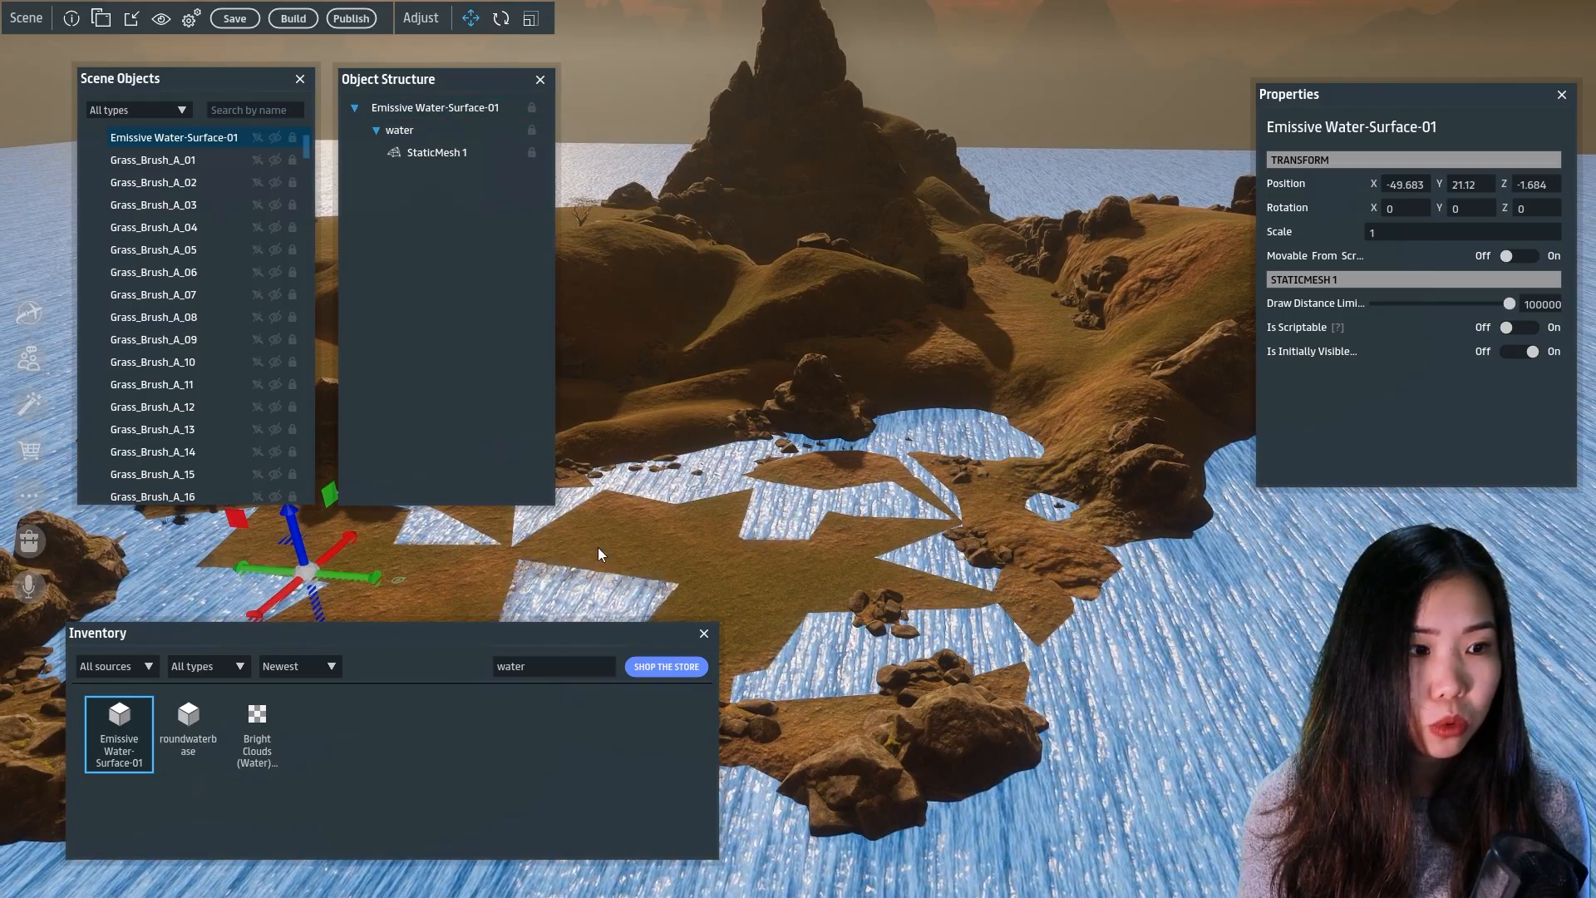
pyautogui.moveTo(296, 521); pyautogui.dragTo(311, 669)
pyautogui.moveTo(772, 625); pyautogui.dragTo(683, 619, button='right')
pyautogui.moveTo(866, 520); pyautogui.dragTo(611, 556, button='right')
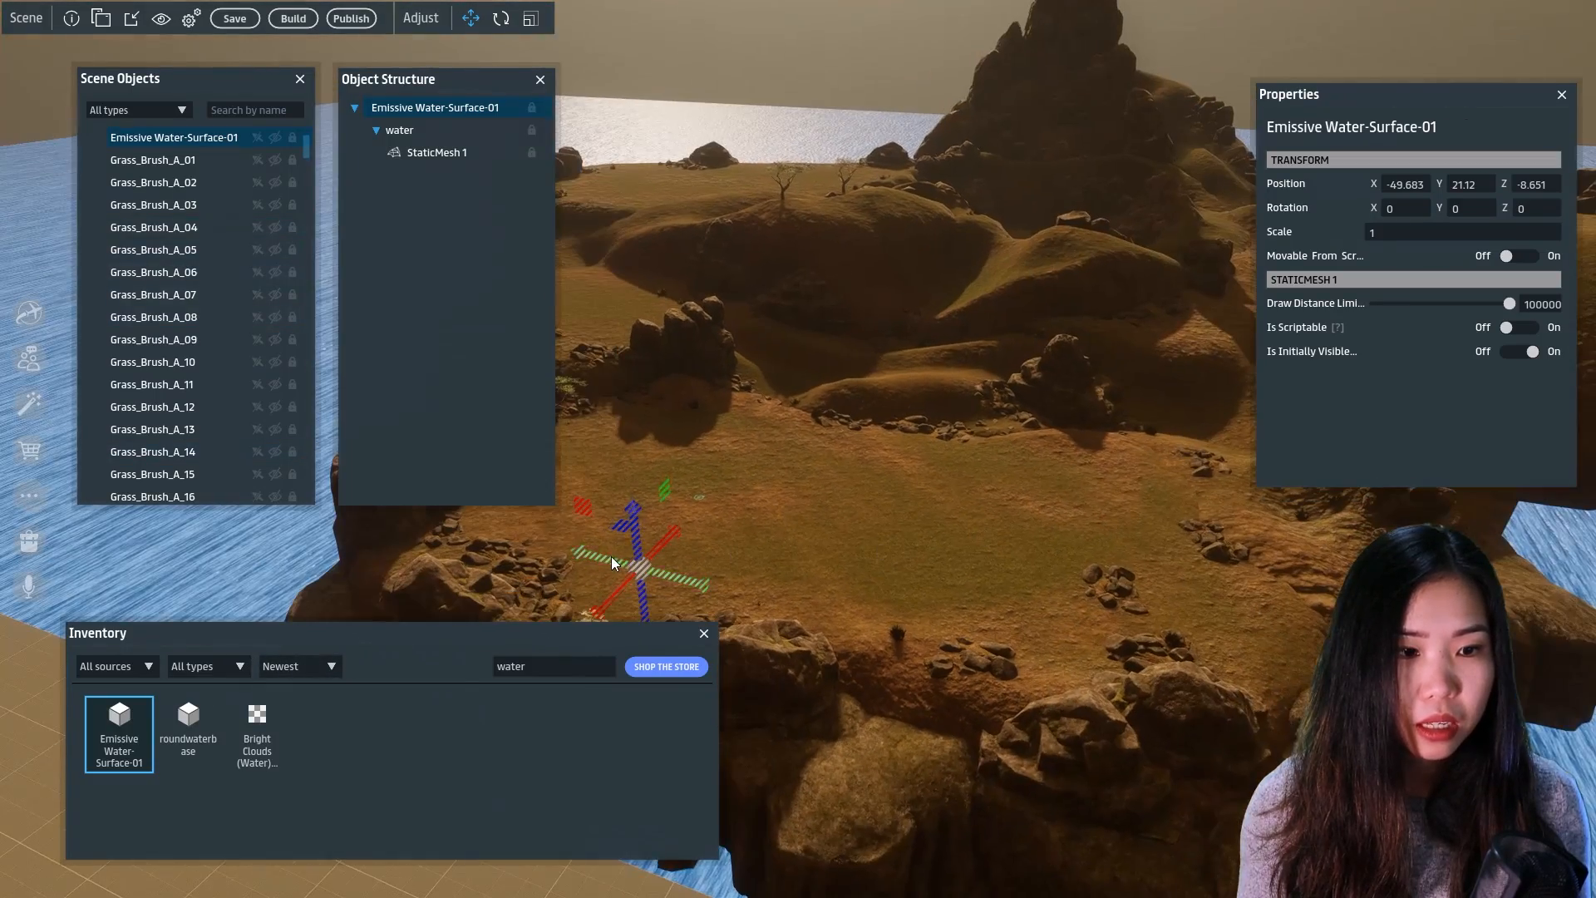
pyautogui.moveTo(638, 537); pyautogui.dragTo(648, 489)
pyautogui.moveTo(649, 488); pyautogui.dragTo(1185, 478, button='right')
pyautogui.moveTo(980, 544); pyautogui.dragTo(585, 449, button='right')
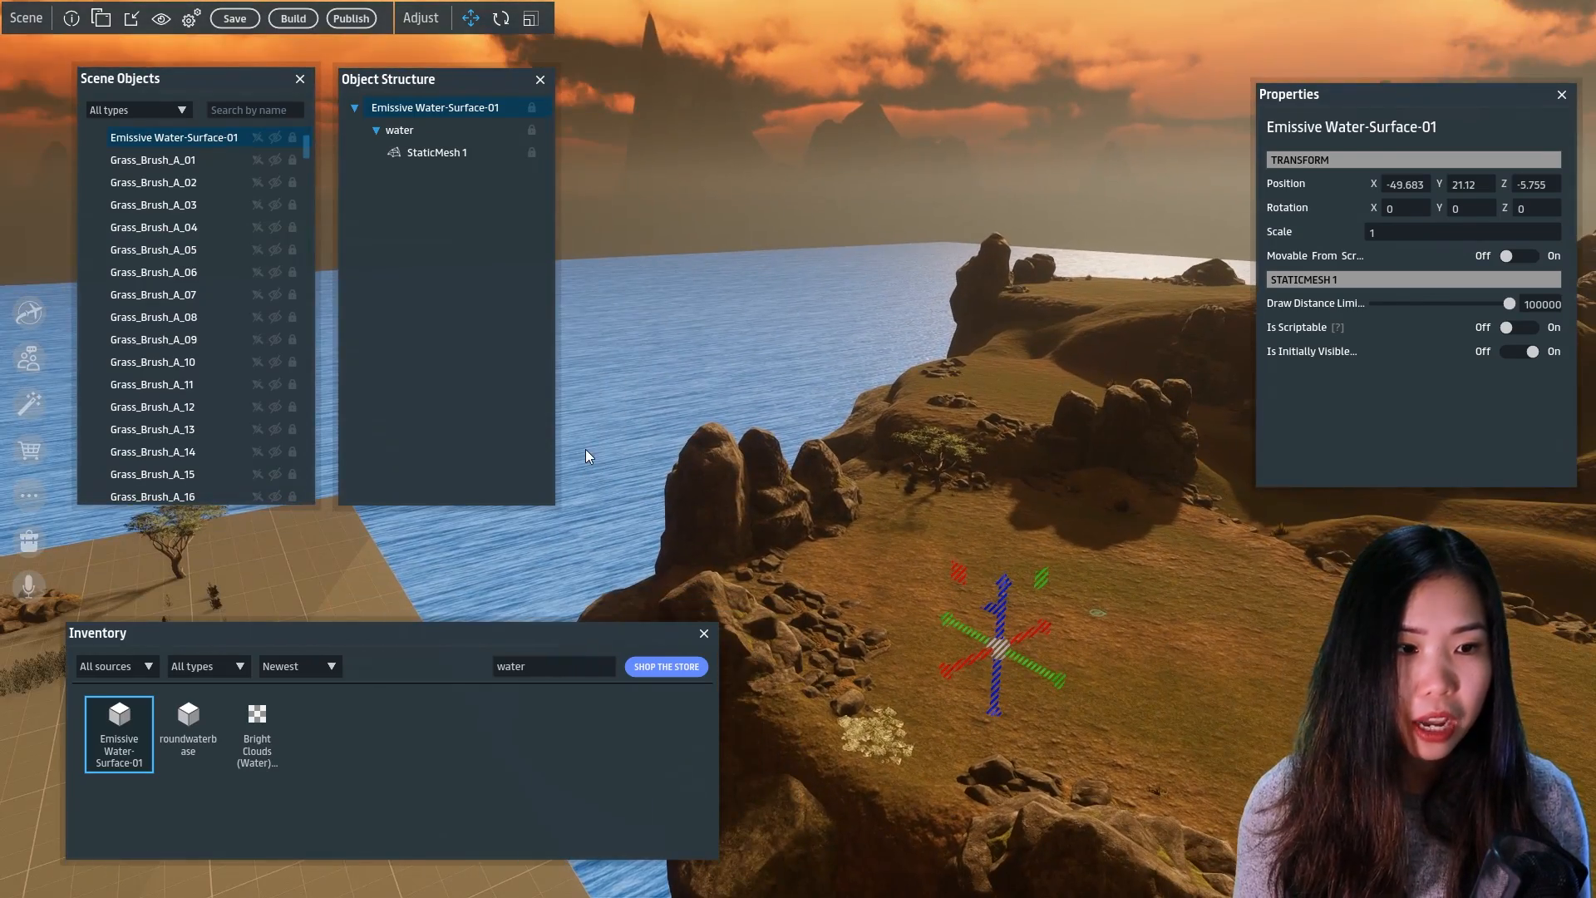
# Delete the emissive water surface from the scene
pyautogui.press('Delete')
pyautogui.moveTo(720, 570); pyautogui.dragTo(874, 596, button='right')
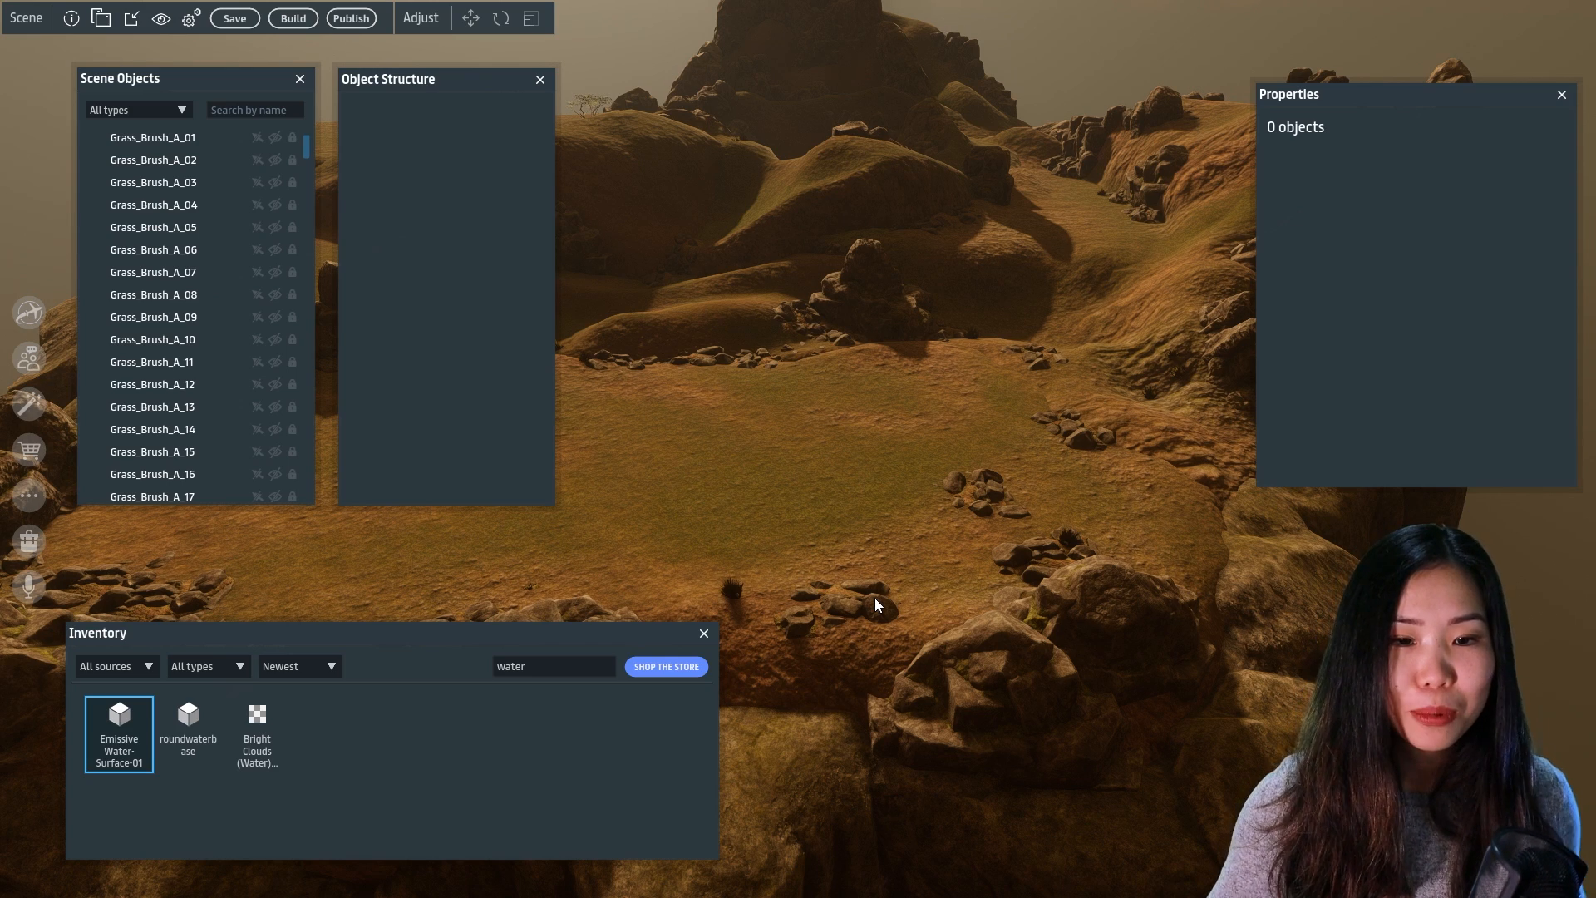
# Select Spawn Point 0 on the open ground and move it to about X -49.2, Y 15.9
pyautogui.moveTo(874, 596); pyautogui.dragTo(1056, 477, button='right')
pyautogui.press('w')
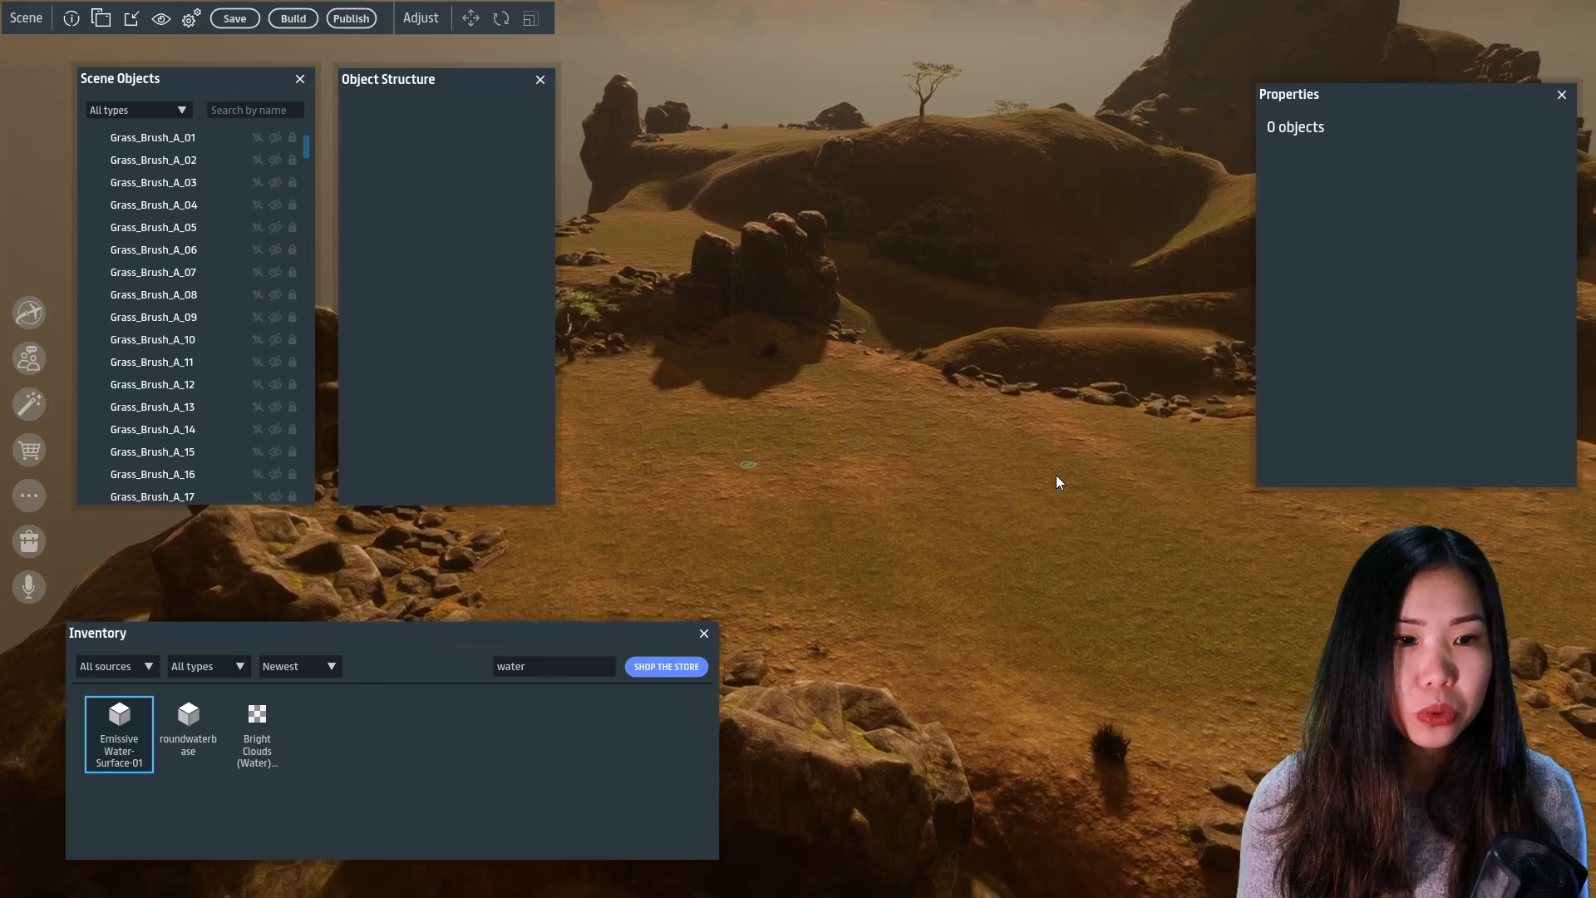
pyautogui.press('w')
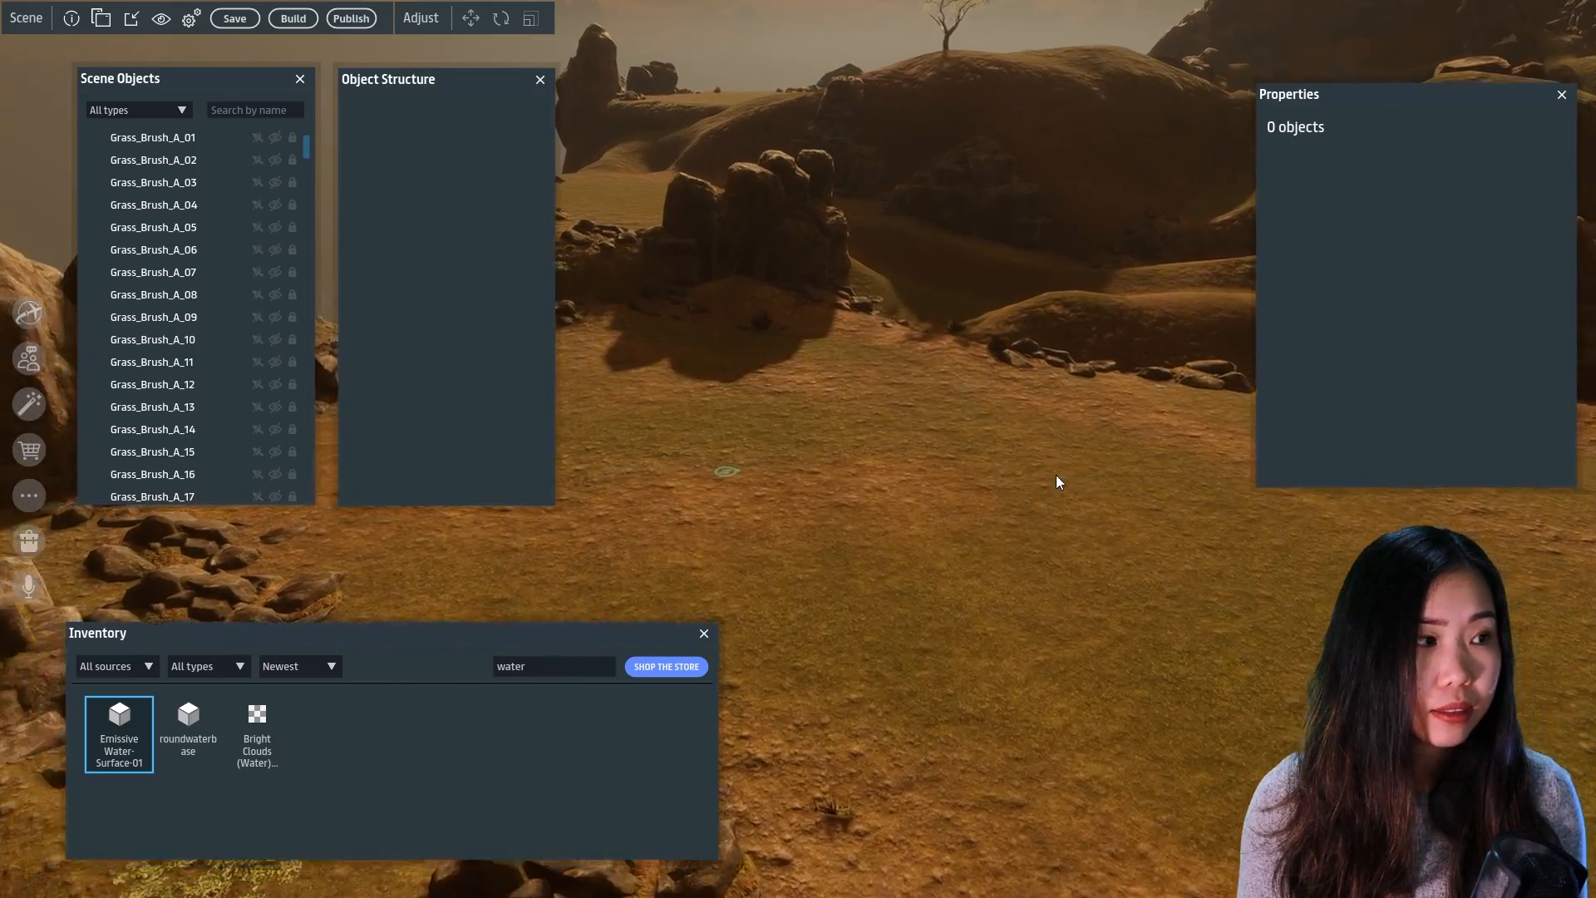
pyautogui.moveTo(1055, 476); pyautogui.dragTo(1035, 477, button='right')
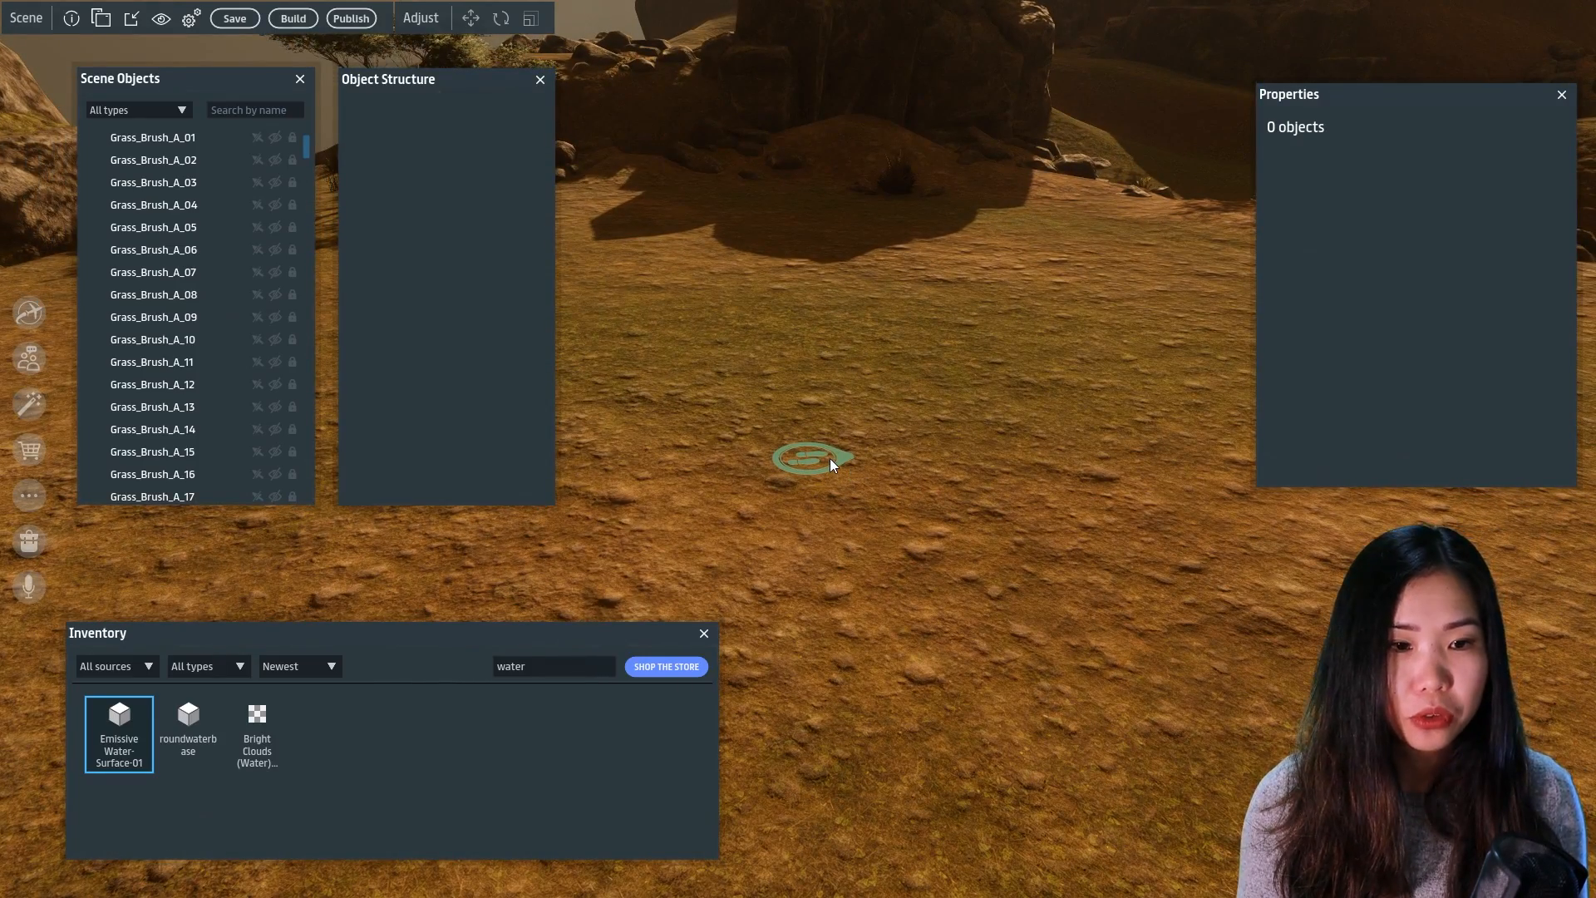
pyautogui.click(834, 462)
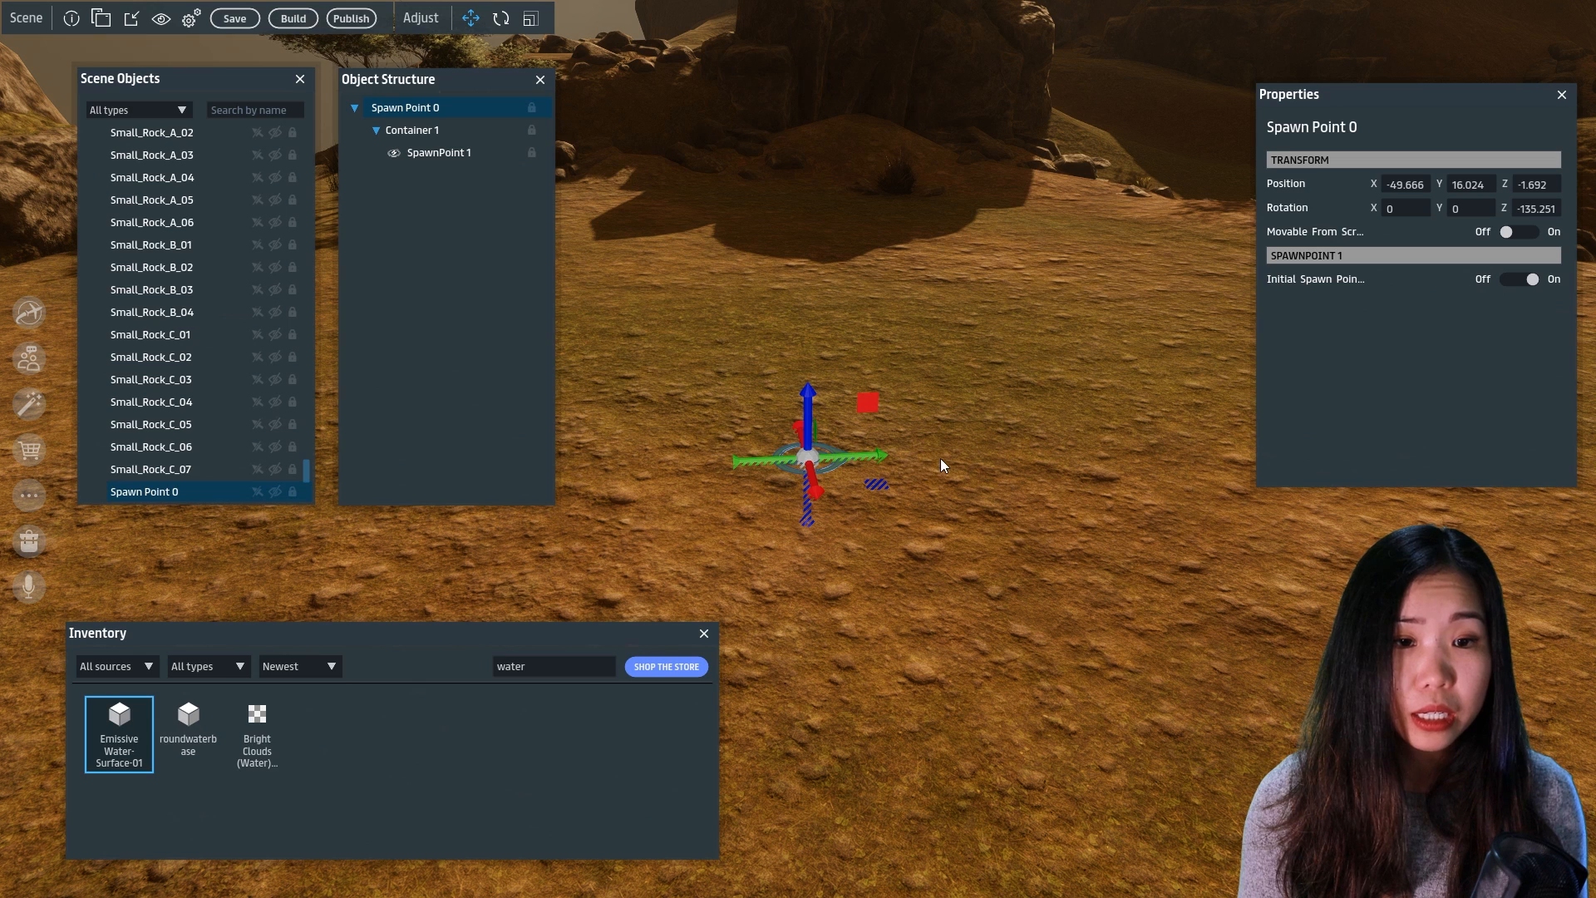
pyautogui.moveTo(866, 456); pyautogui.dragTo(834, 436)
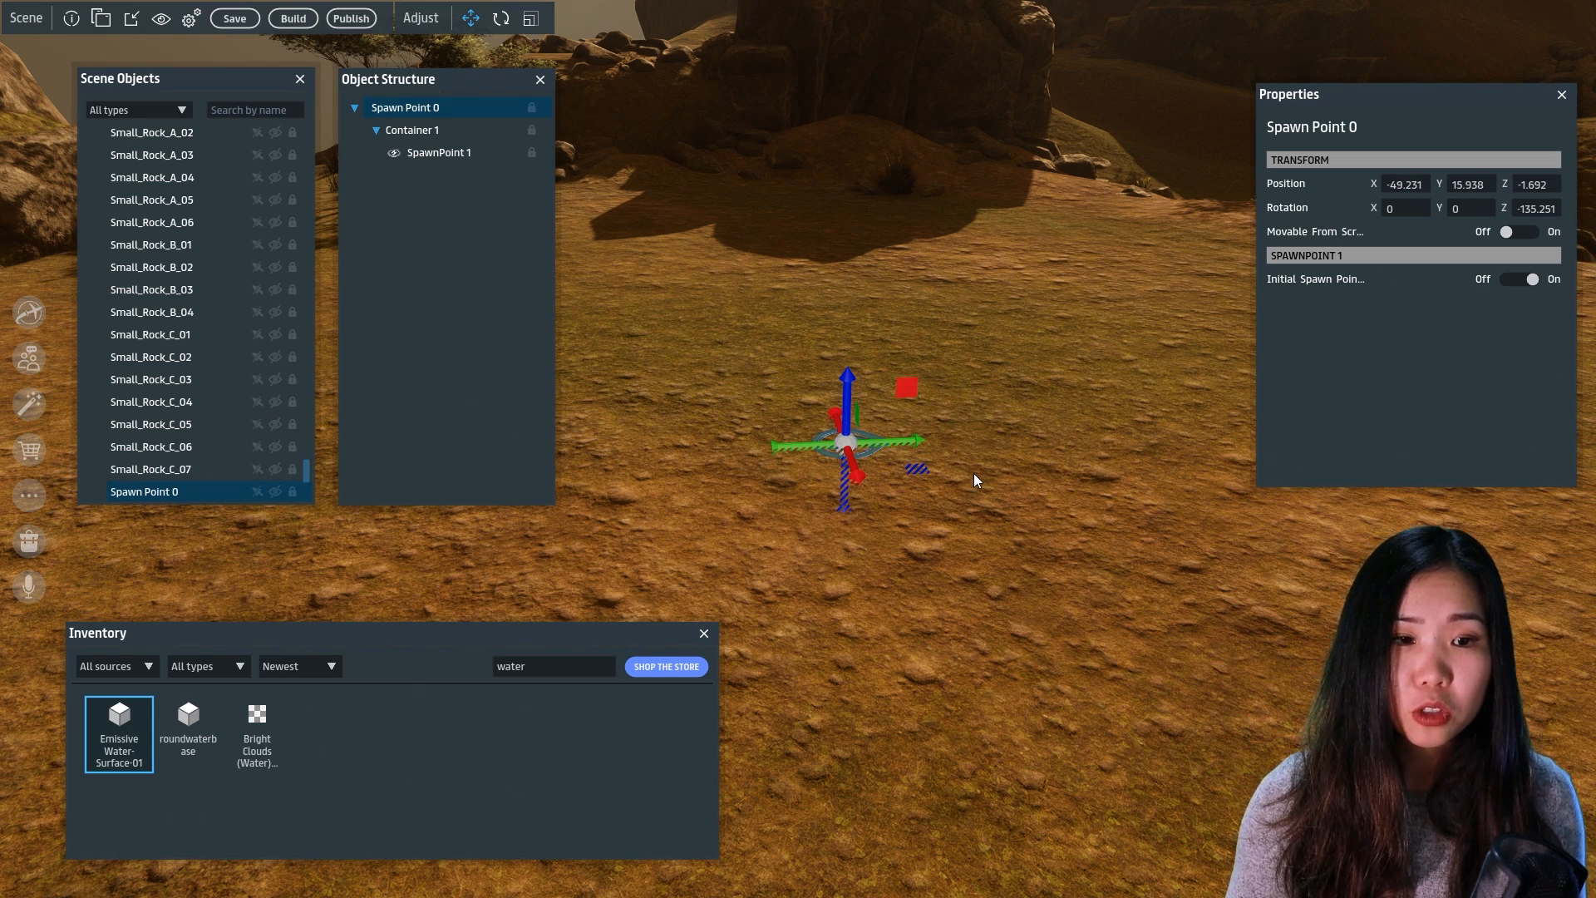
pyautogui.click(1022, 516)
pyautogui.click(869, 446)
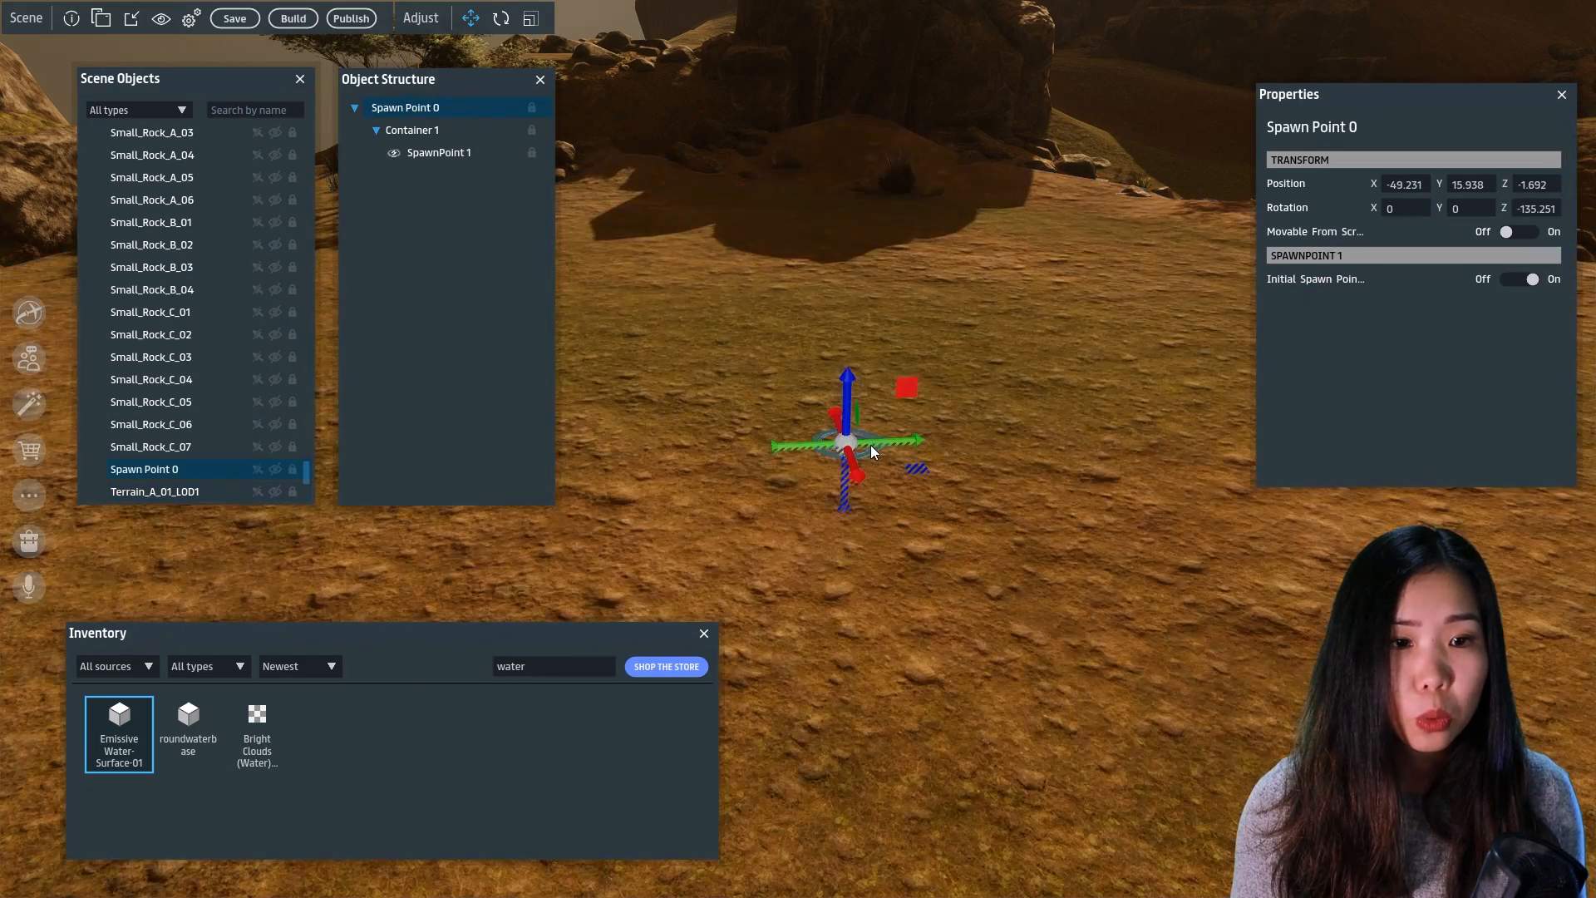
# Rotate the spawn point to about 126 degrees around Z, then deselect it
pyautogui.click(502, 19)
pyautogui.moveTo(903, 459); pyautogui.dragTo(742, 507)
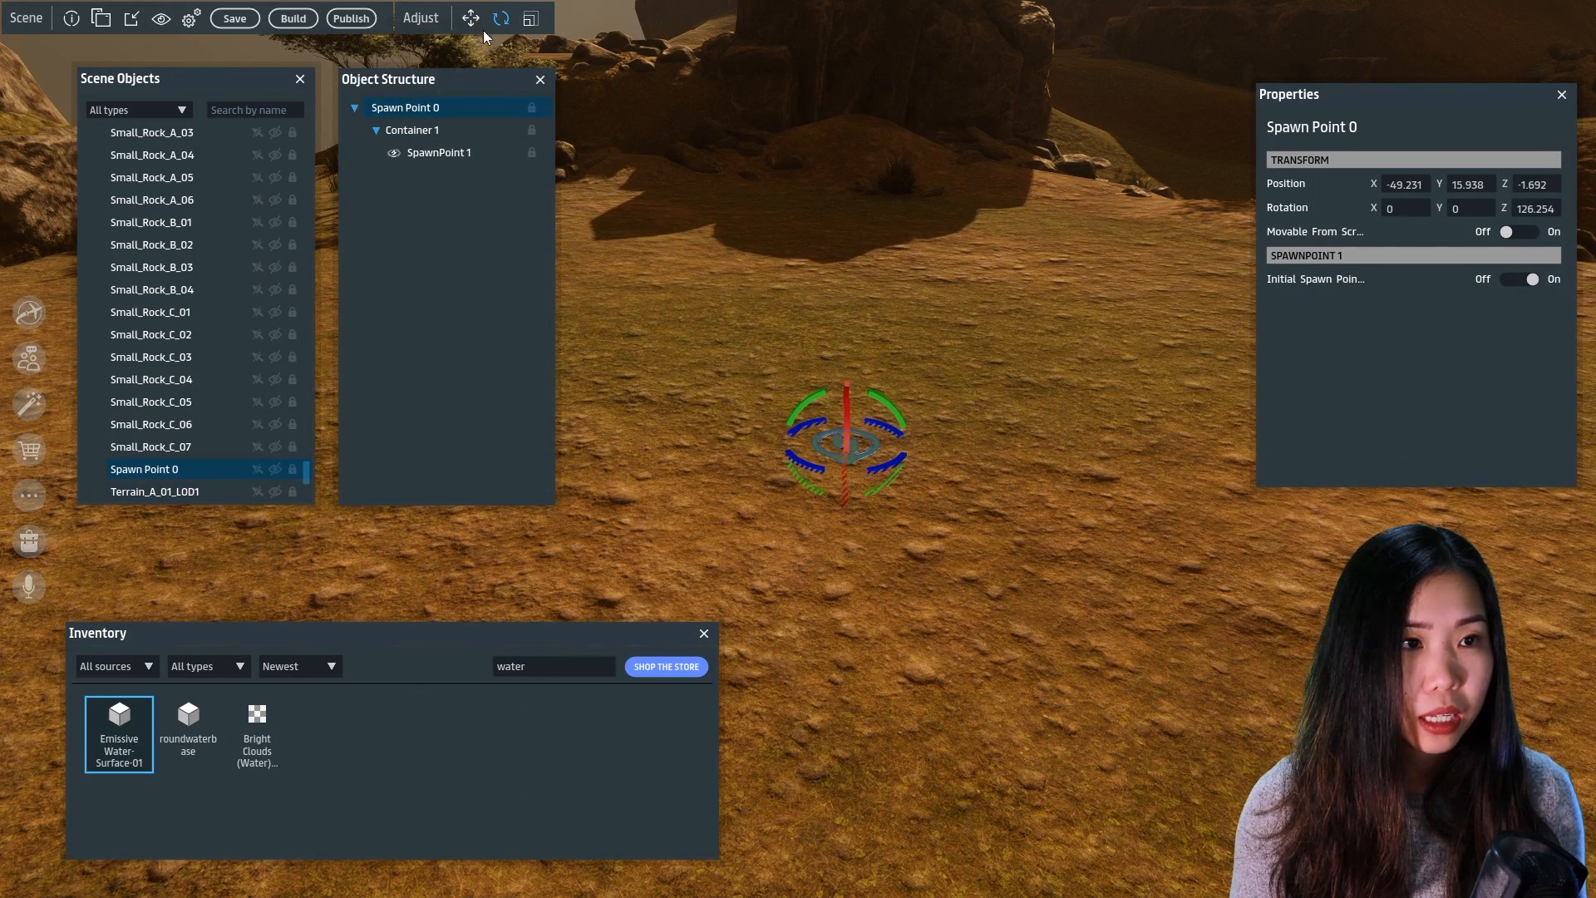
pyautogui.click(955, 592)
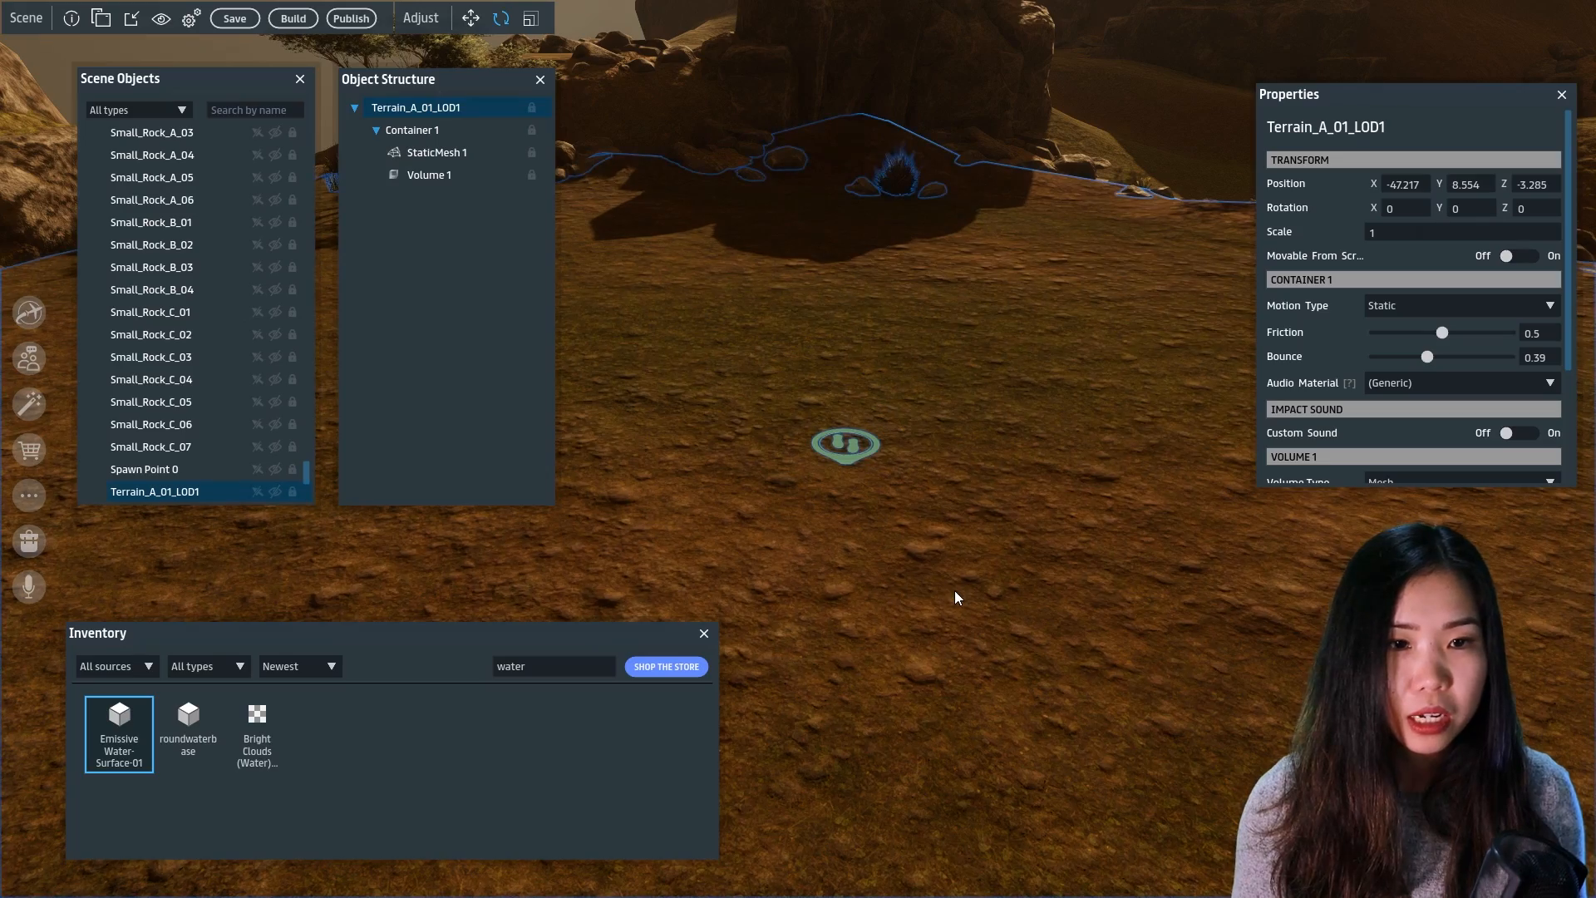
# Clear the inventory search, reopen the inventory and look through the available items
pyautogui.scroll(-8, 947, 398)
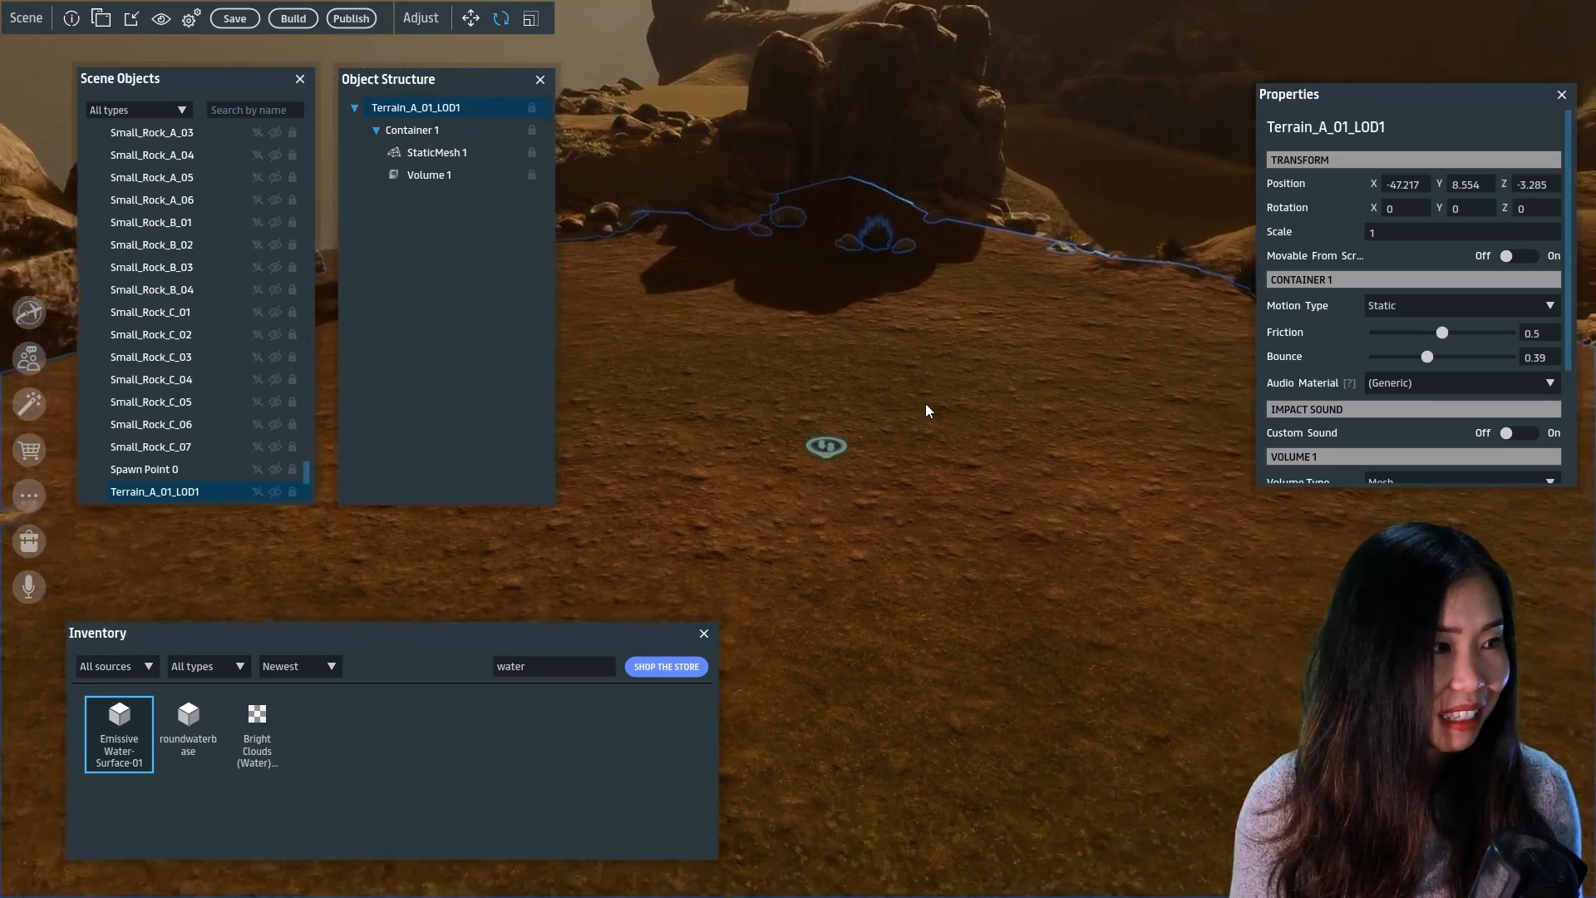
pyautogui.scroll(-4, 961, 403)
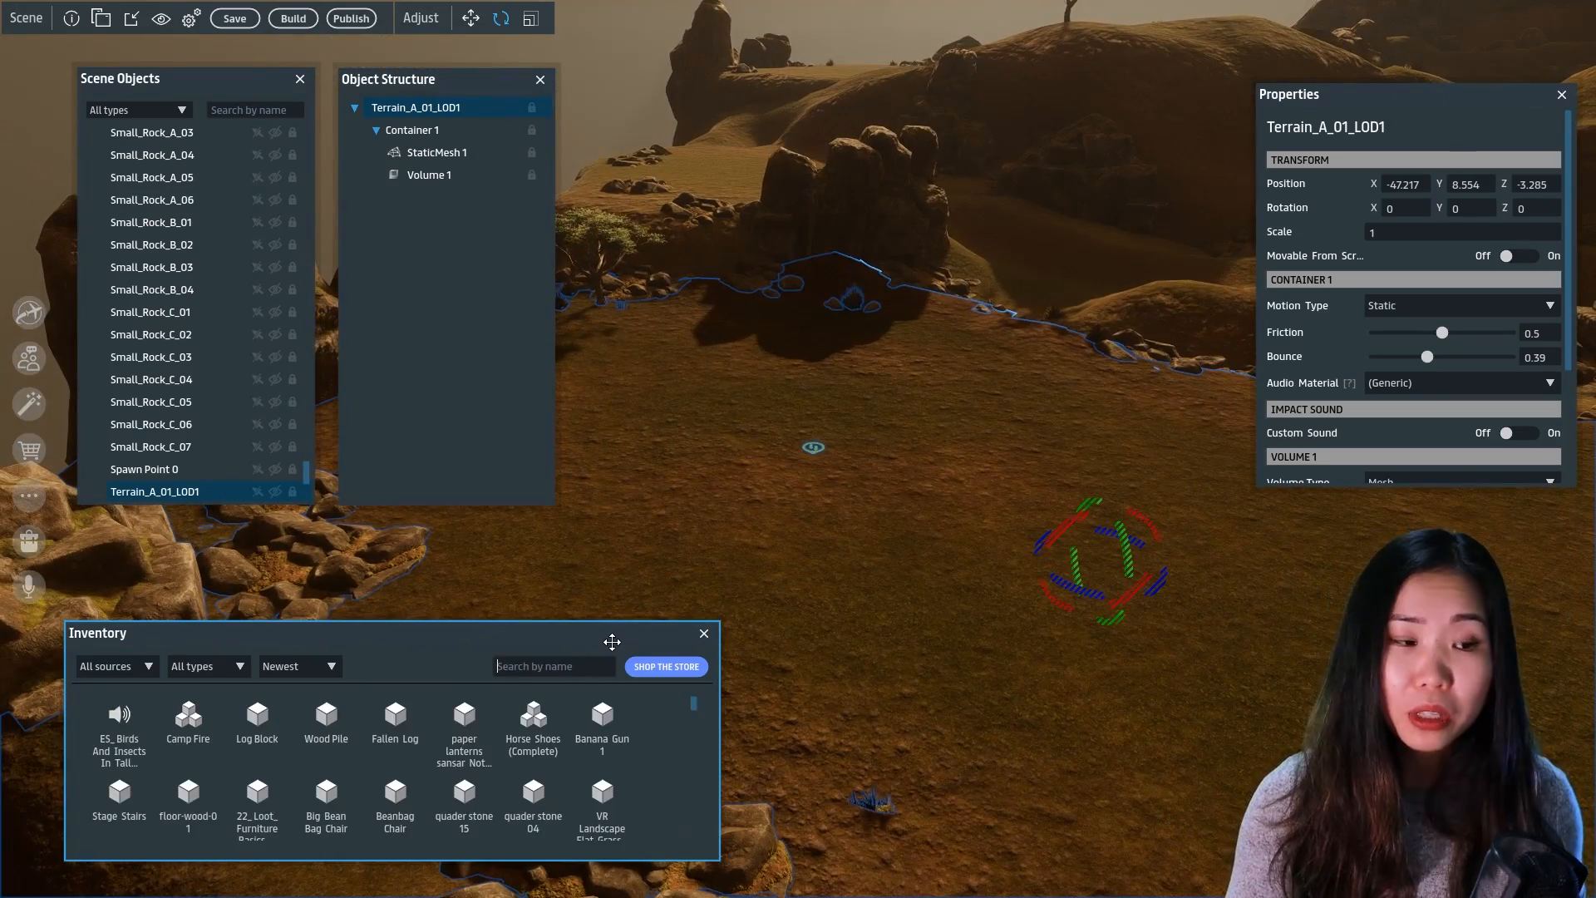
pyautogui.click(703, 635)
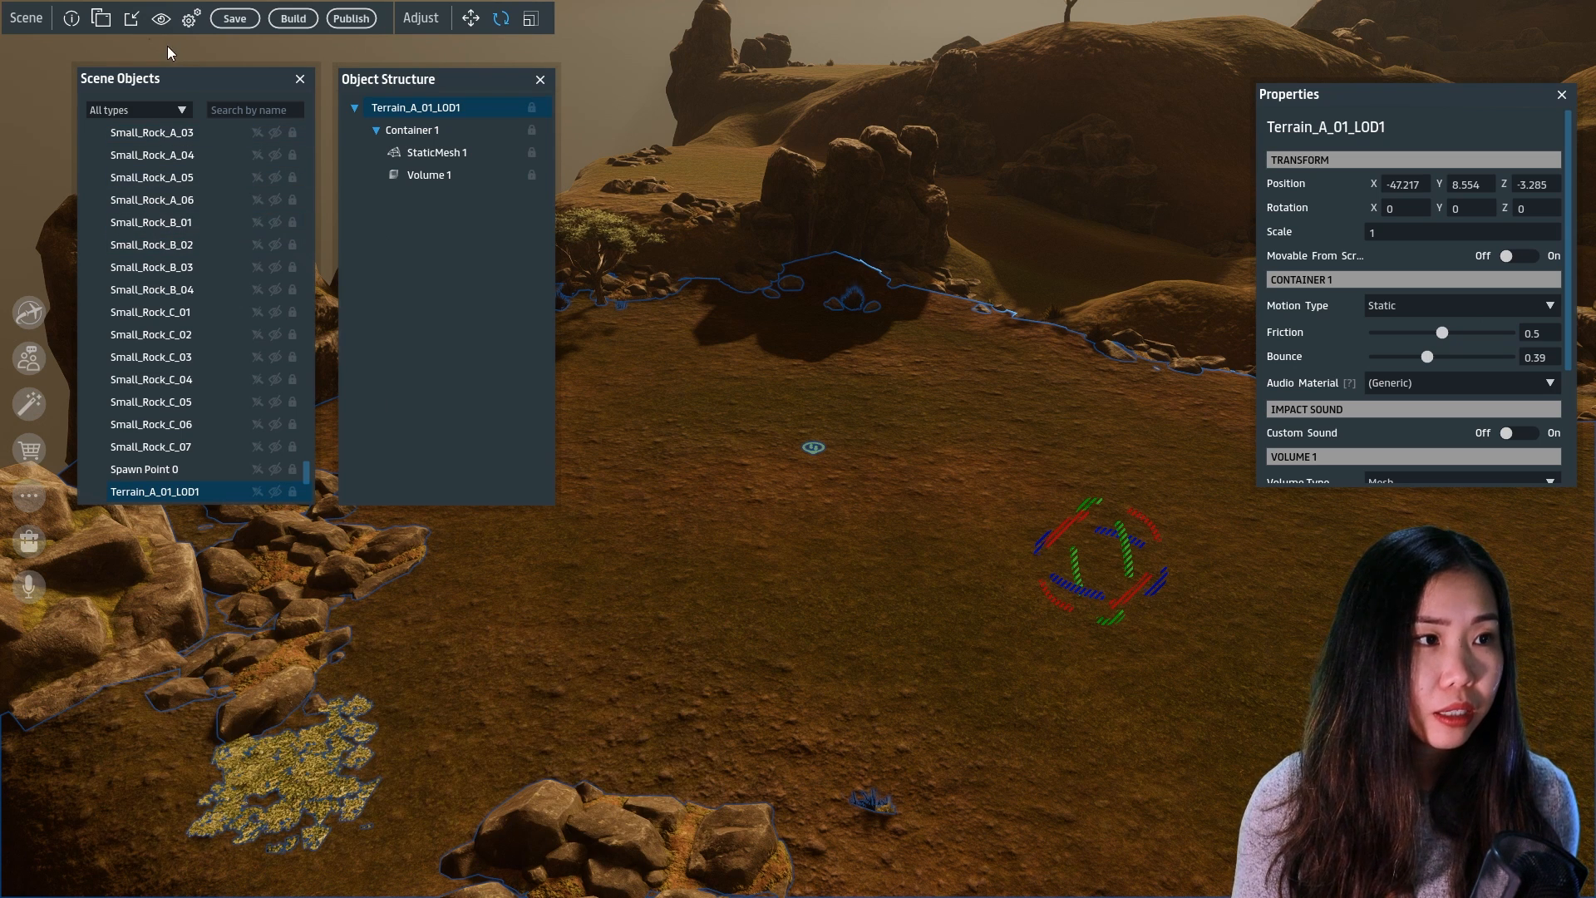
pyautogui.click(102, 18)
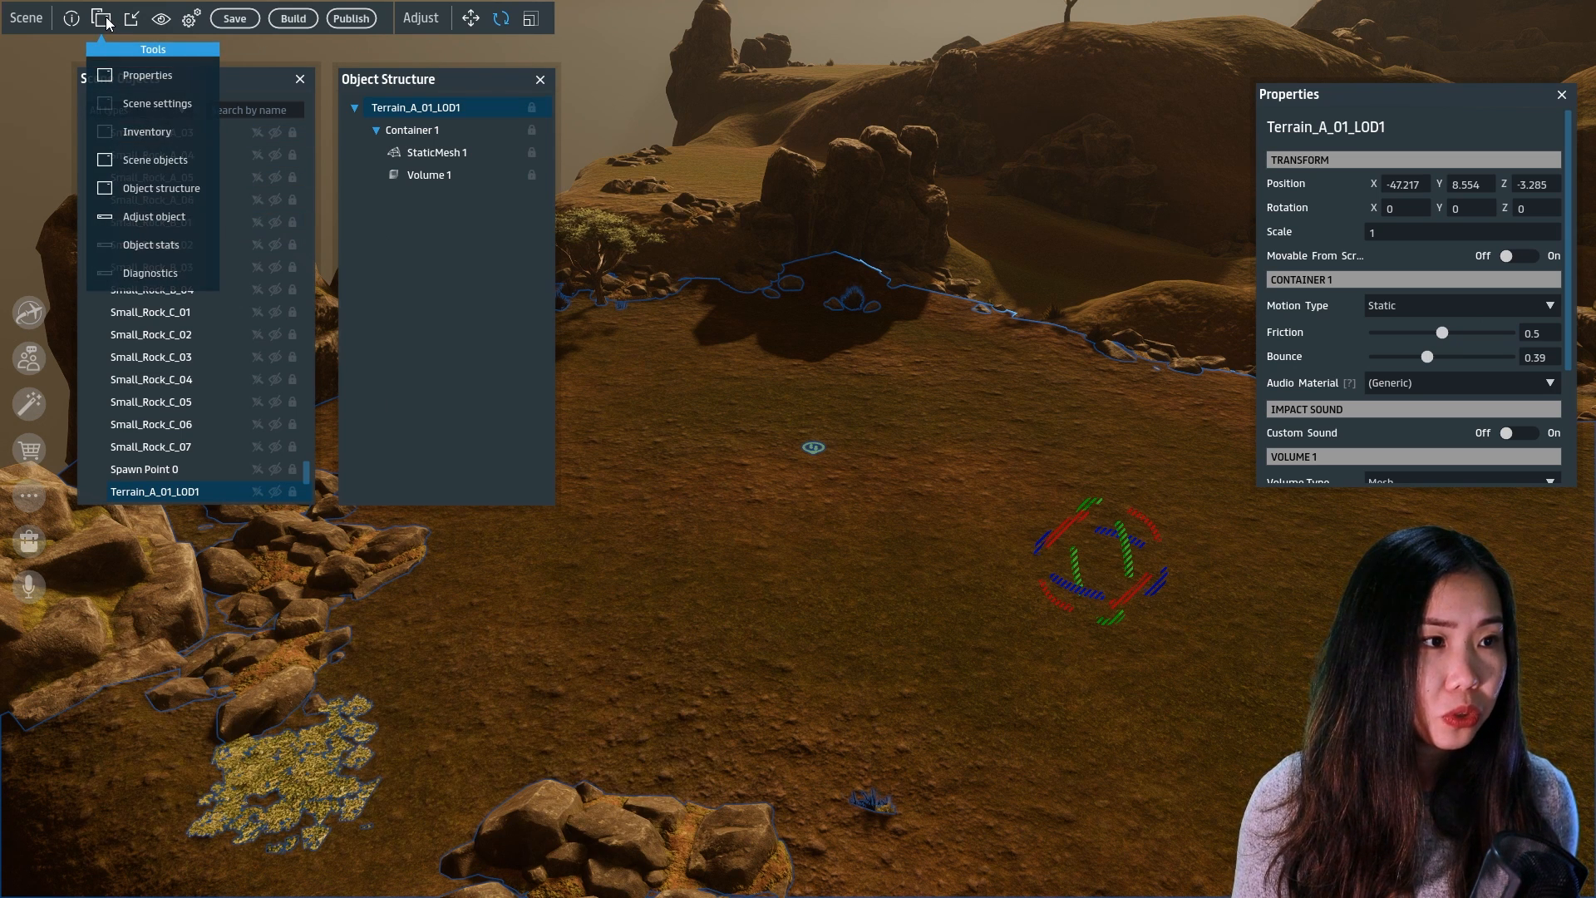
pyautogui.click(146, 133)
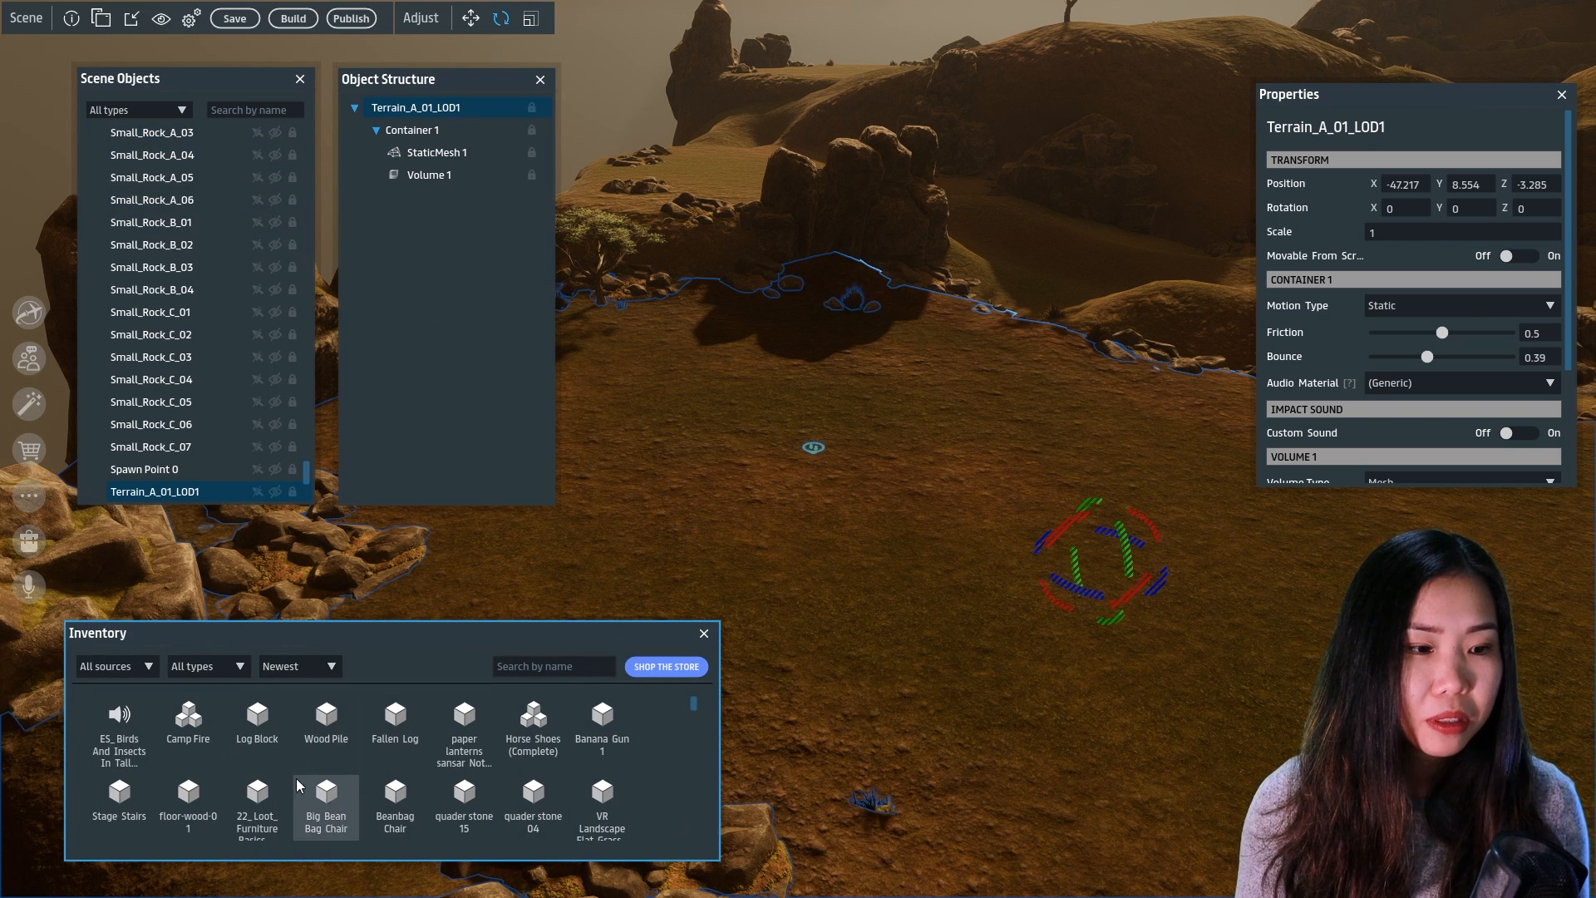
pyautogui.scroll(-1, 325, 750)
pyautogui.scroll(-6, 331, 755)
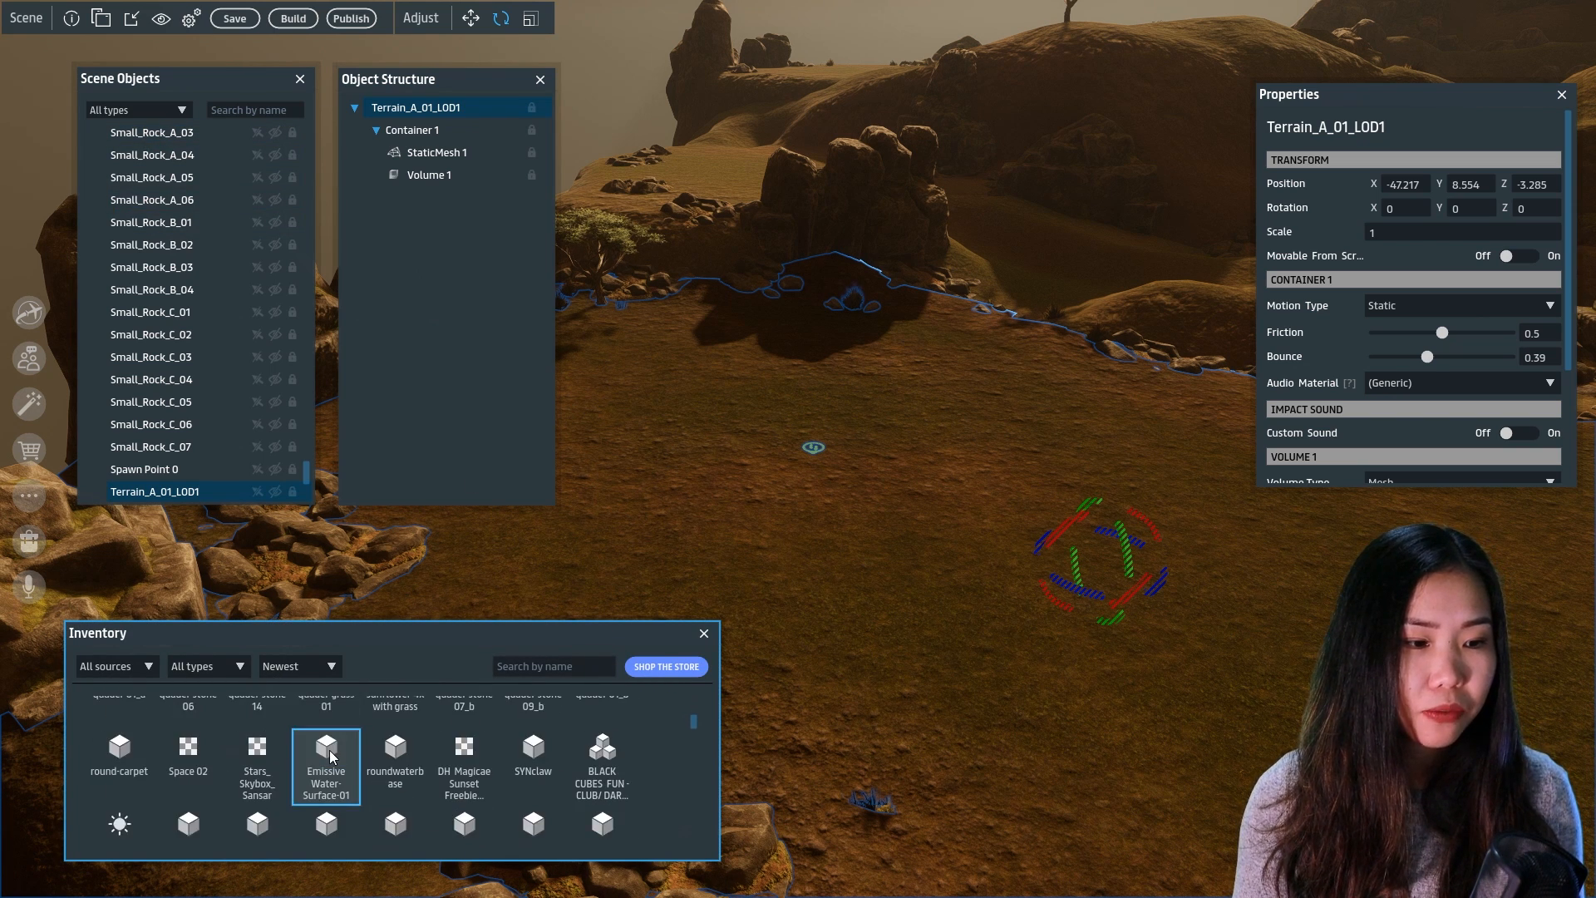
pyautogui.scroll(5, 486, 781)
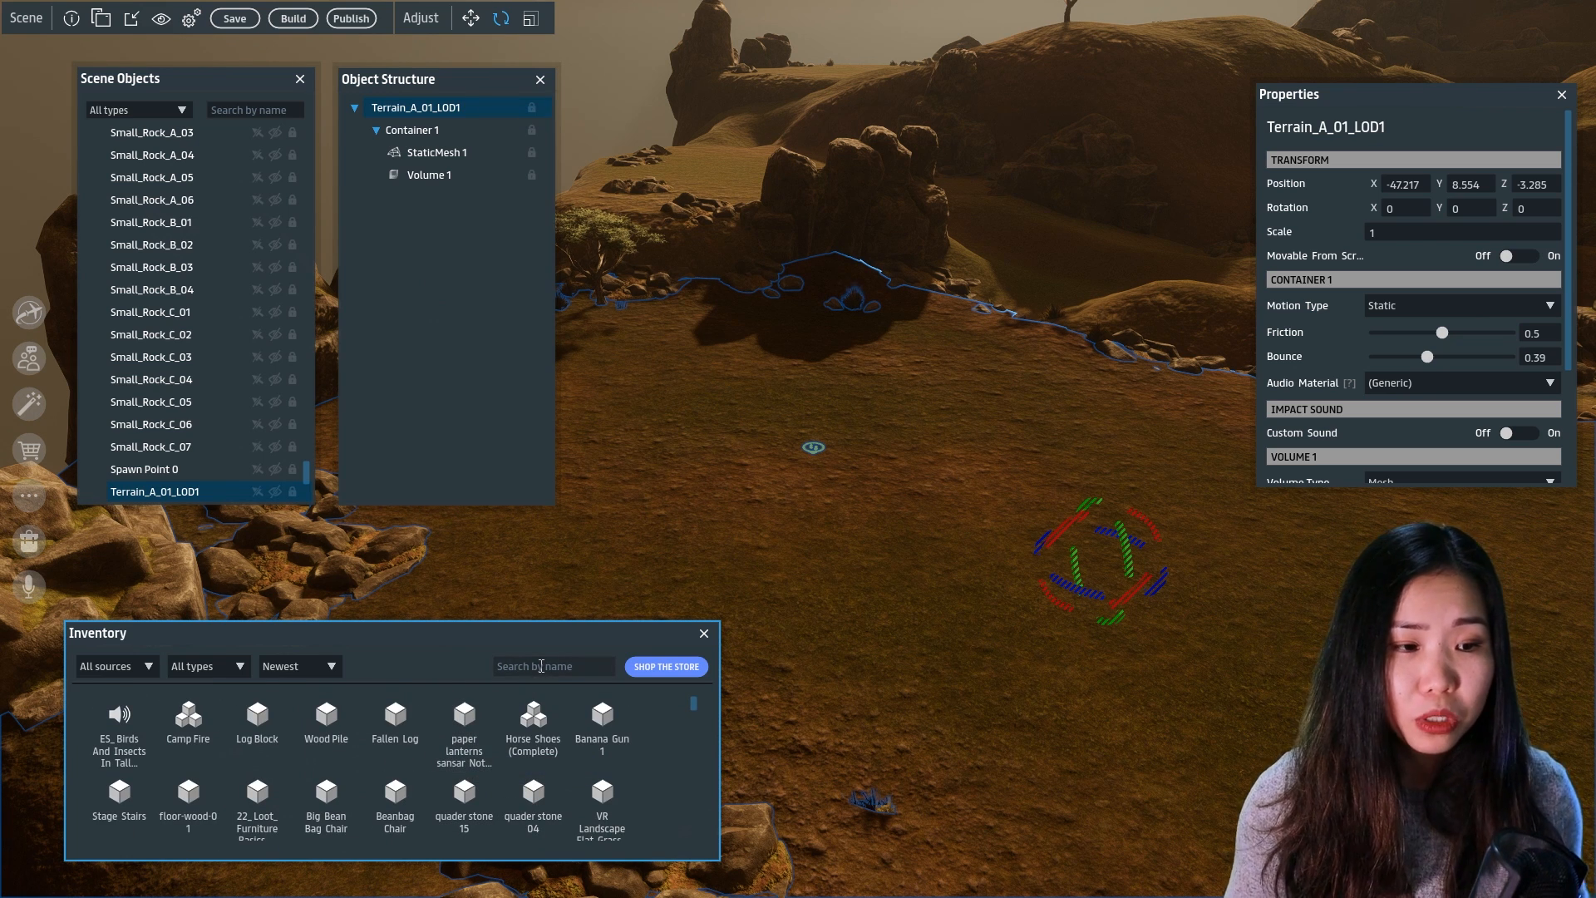
# Open the Sansar store, show only 3D models and sort them by Price (Low to High)
pyautogui.click(655, 664)
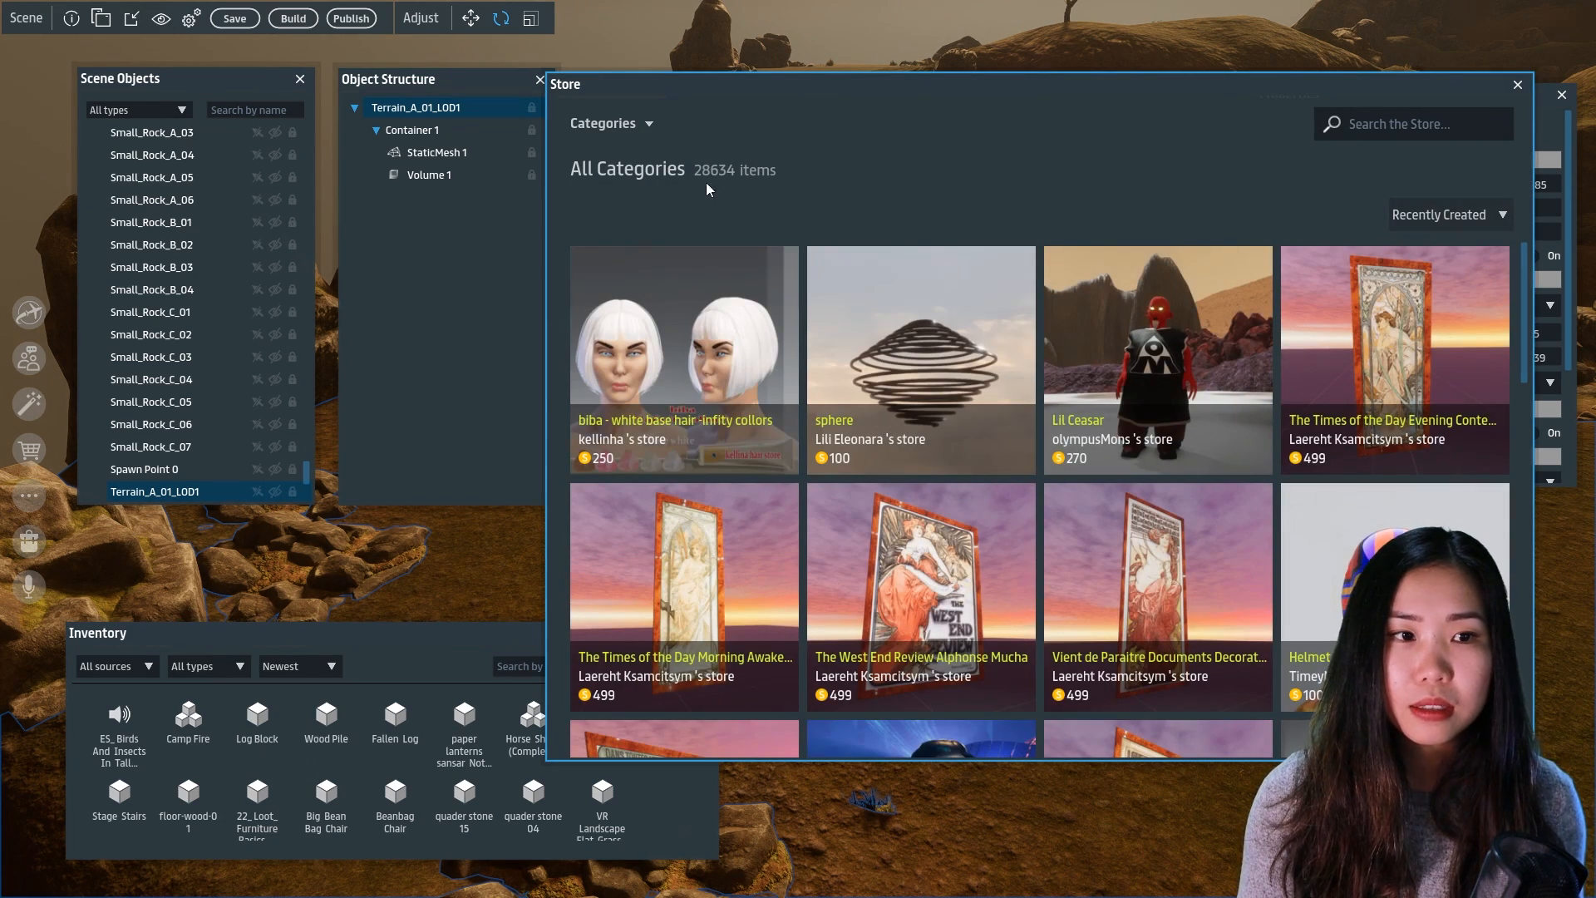
pyautogui.click(629, 125)
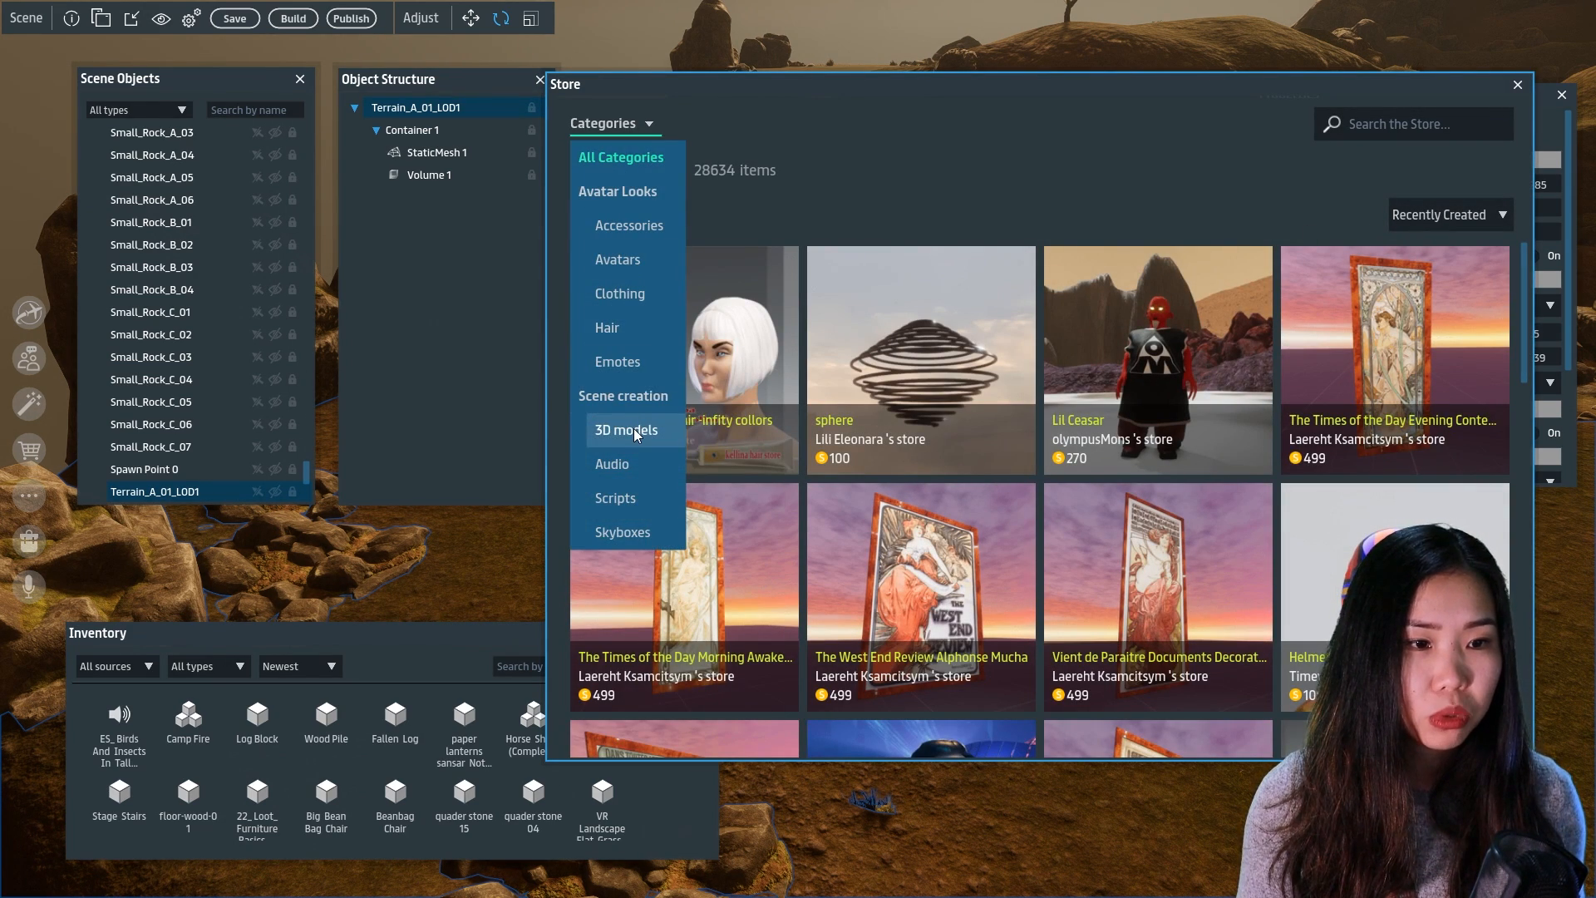
pyautogui.click(634, 427)
pyautogui.click(1446, 214)
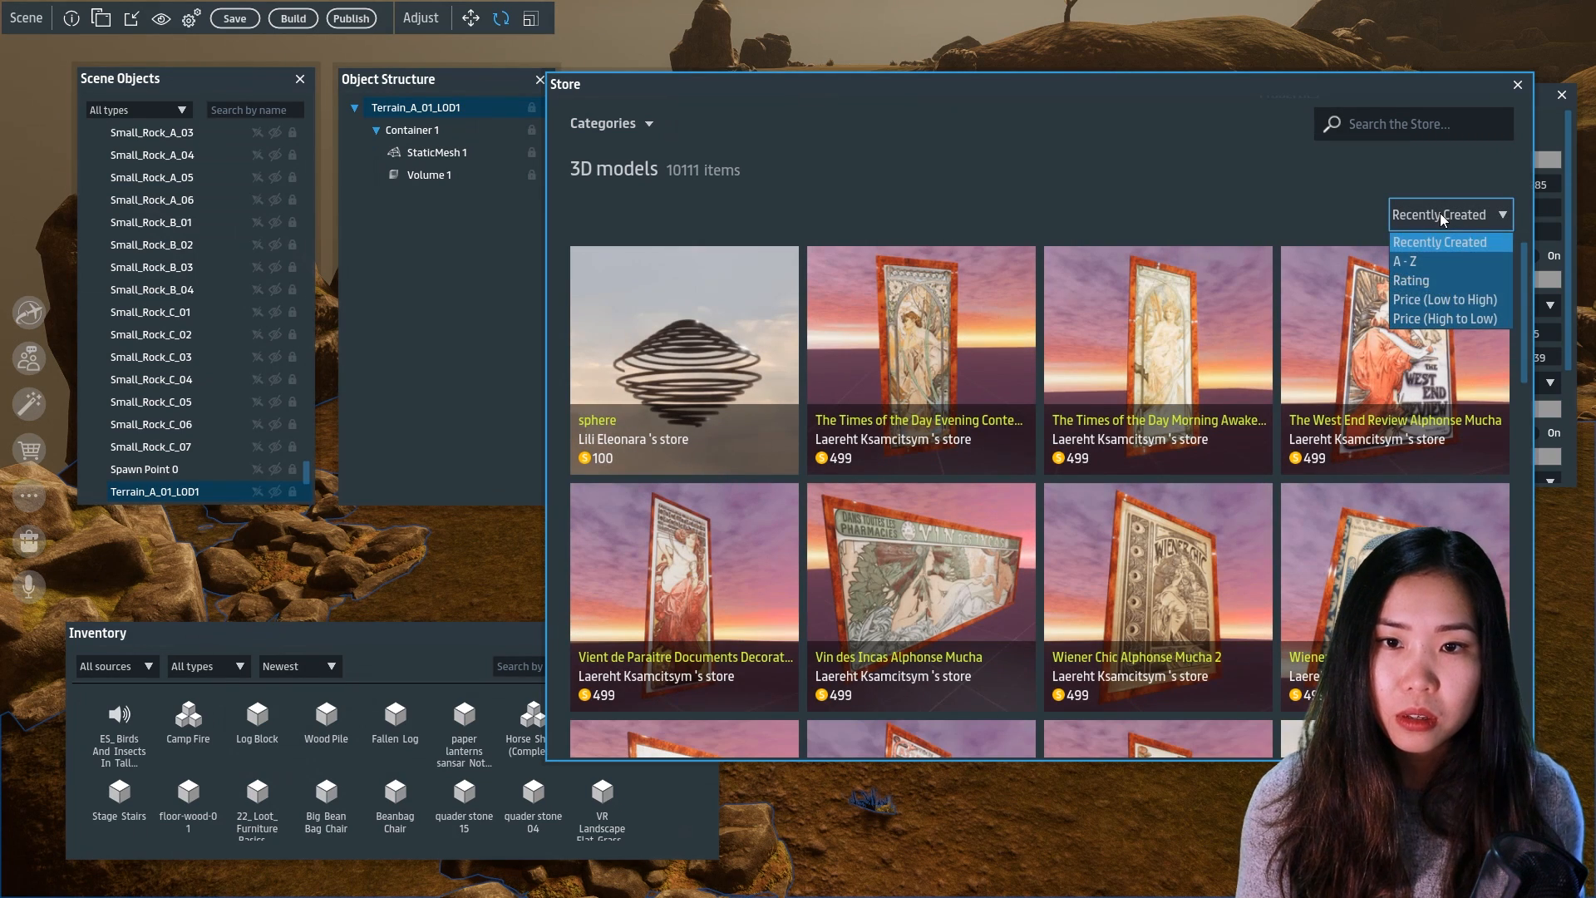
pyautogui.click(1424, 299)
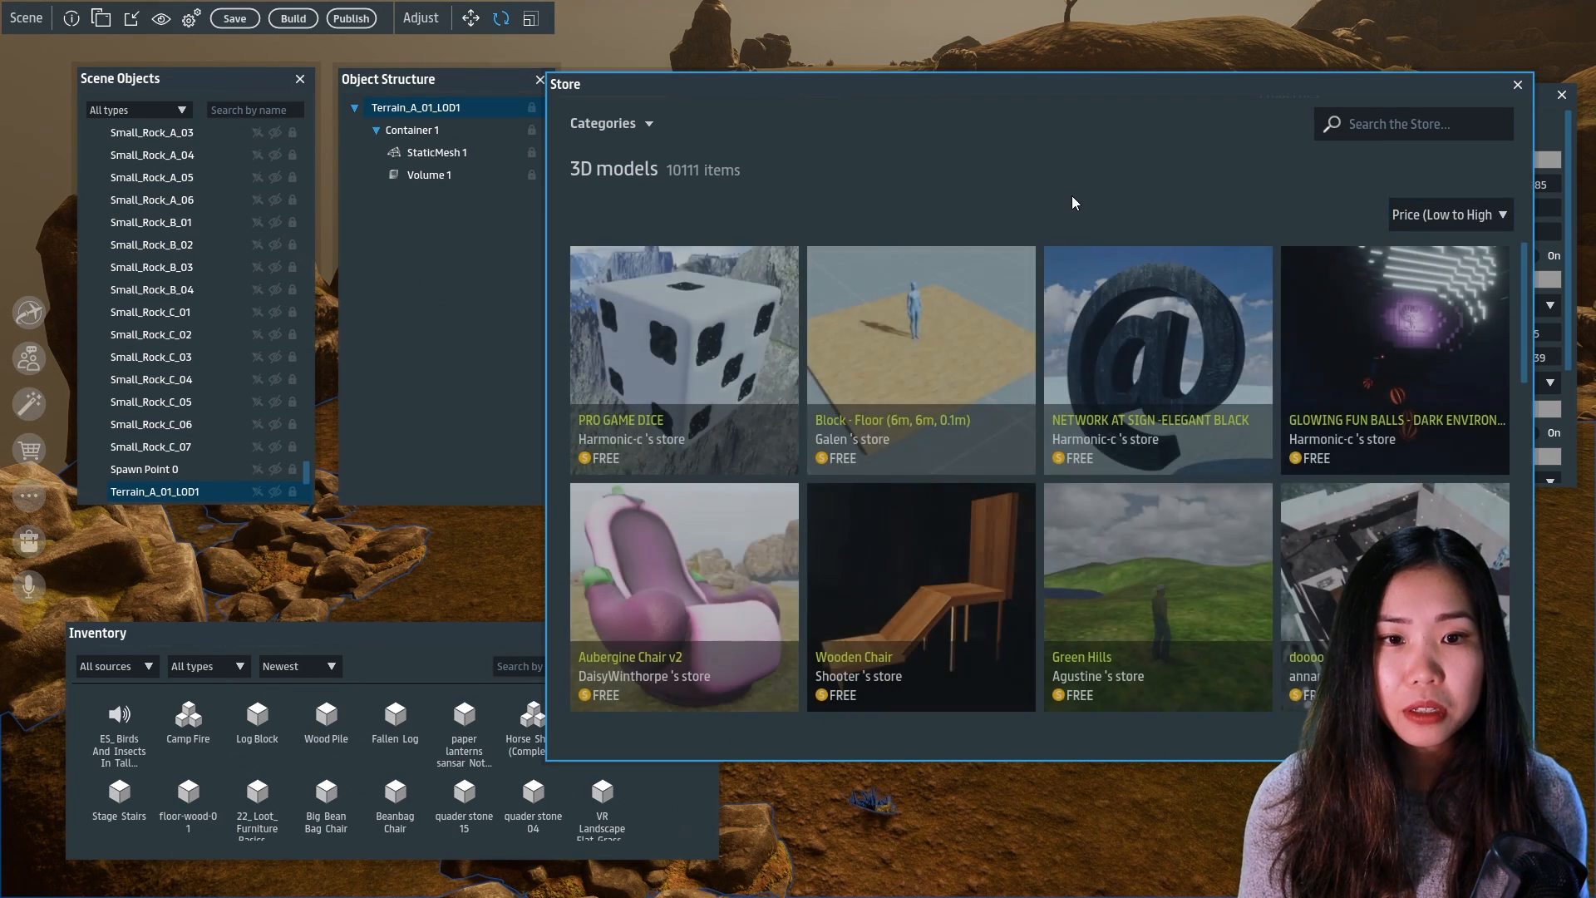
# Browse the free 3D models, get the Dog Puppie model for the inventory, and close the store
pyautogui.scroll(-8, 936, 486)
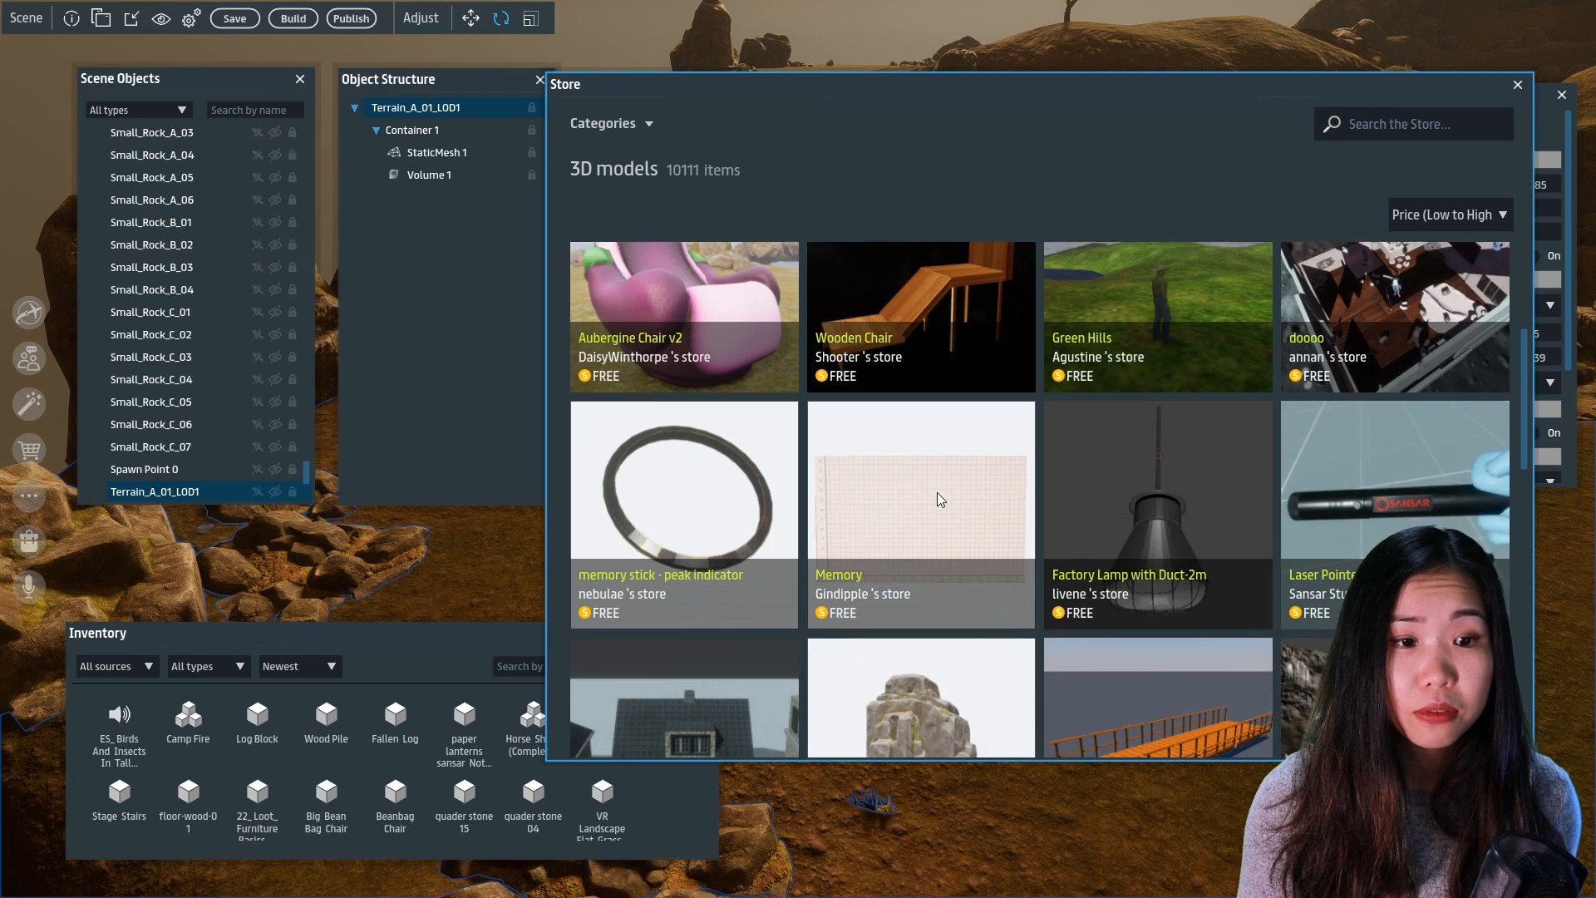
pyautogui.scroll(-1, 936, 492)
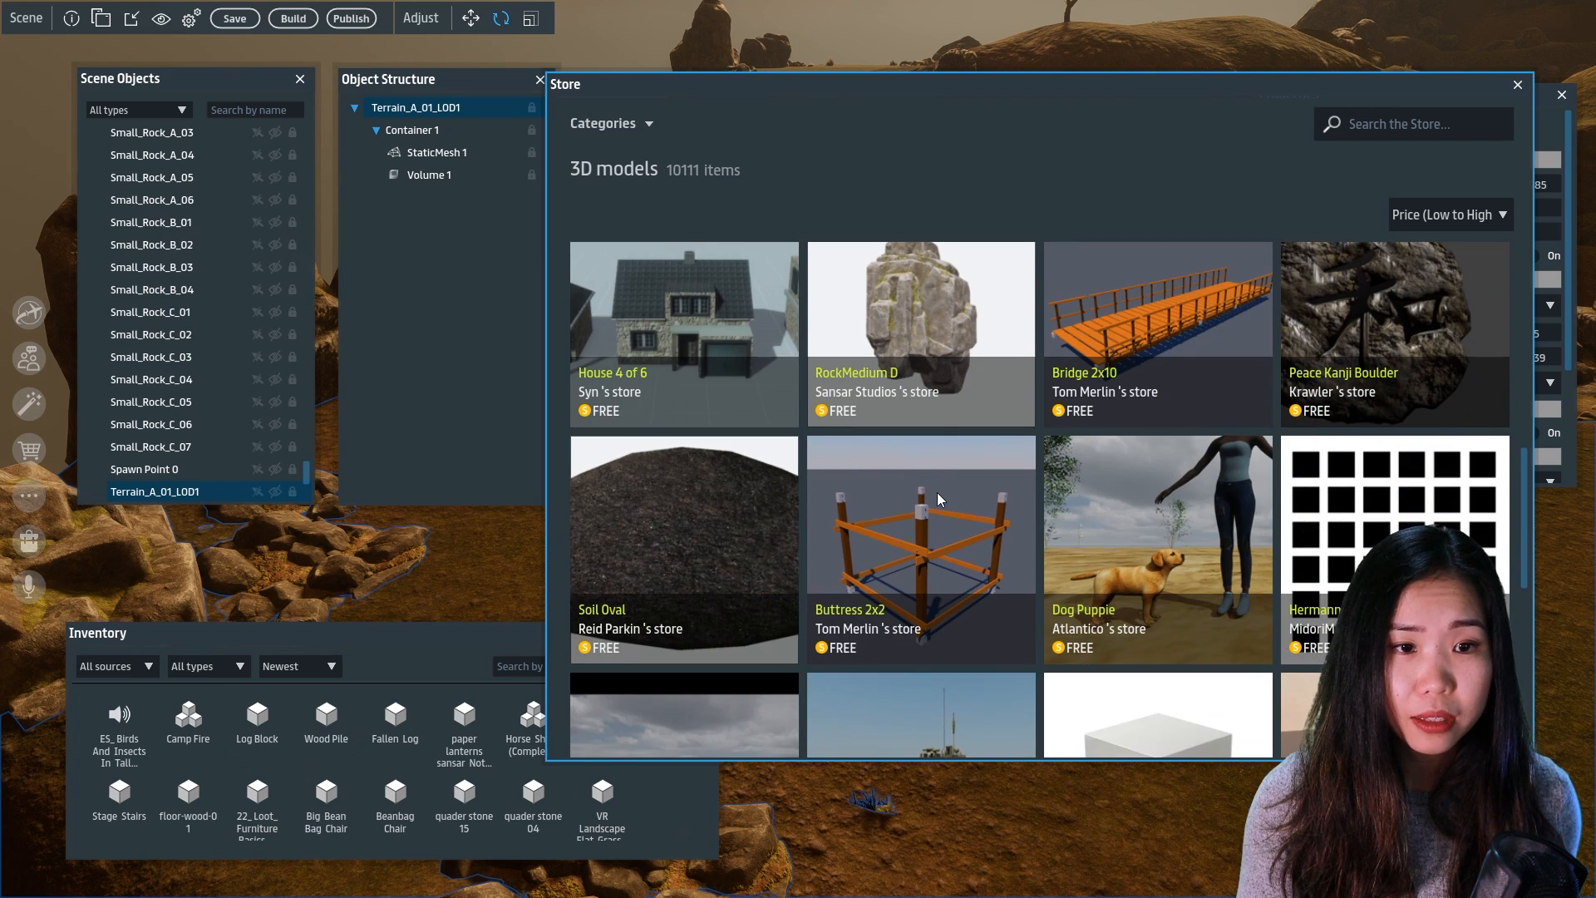
pyautogui.scroll(-1, 1185, 450)
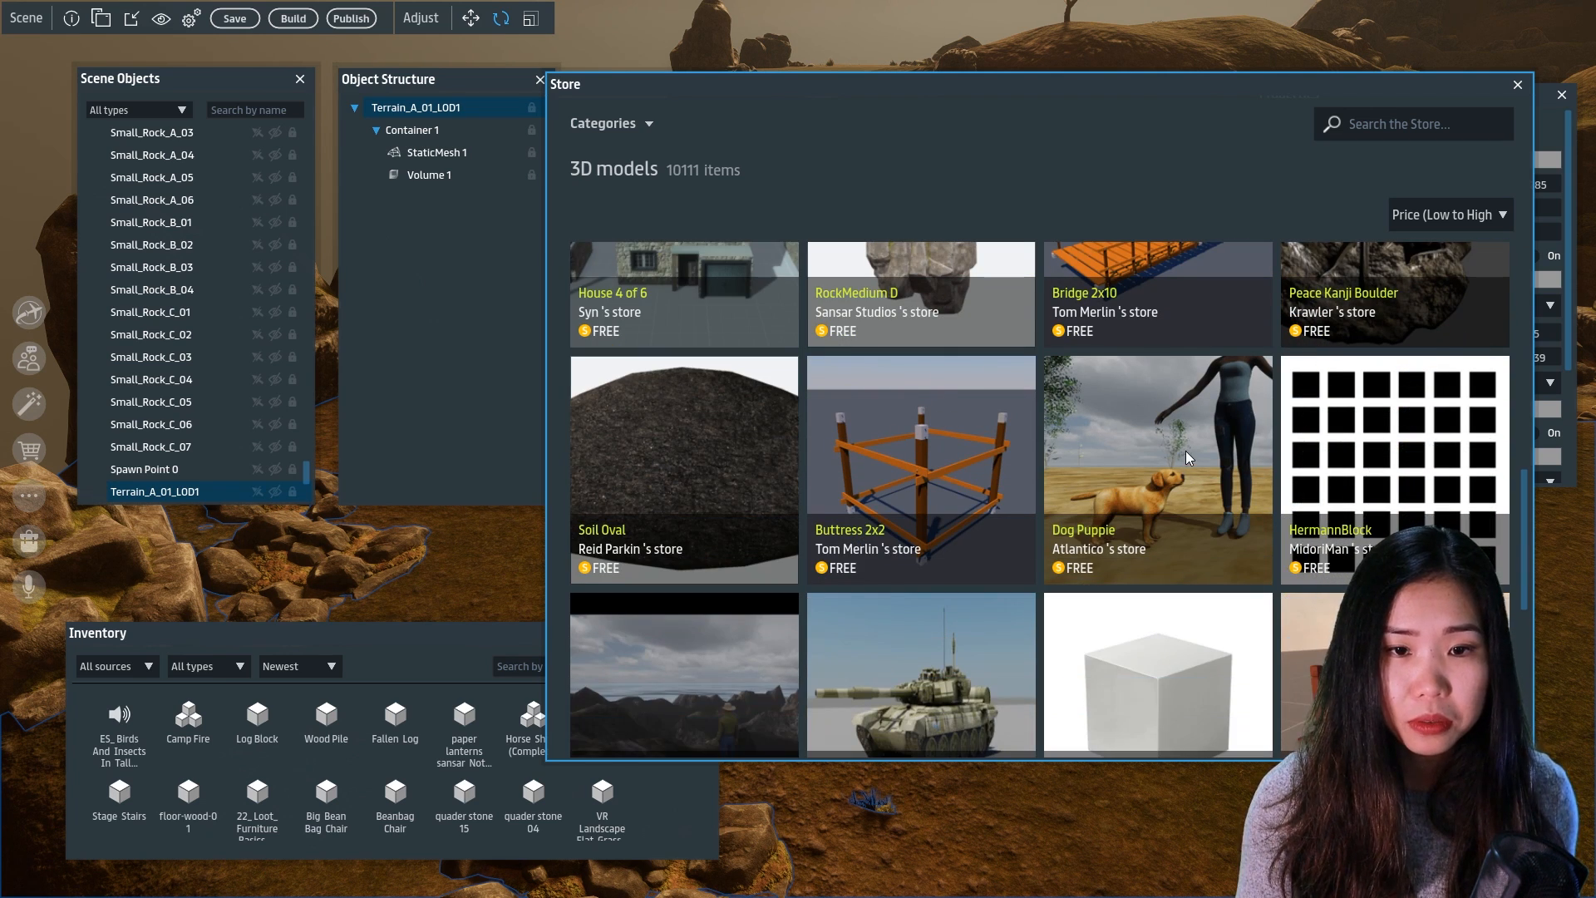
pyautogui.click(1185, 451)
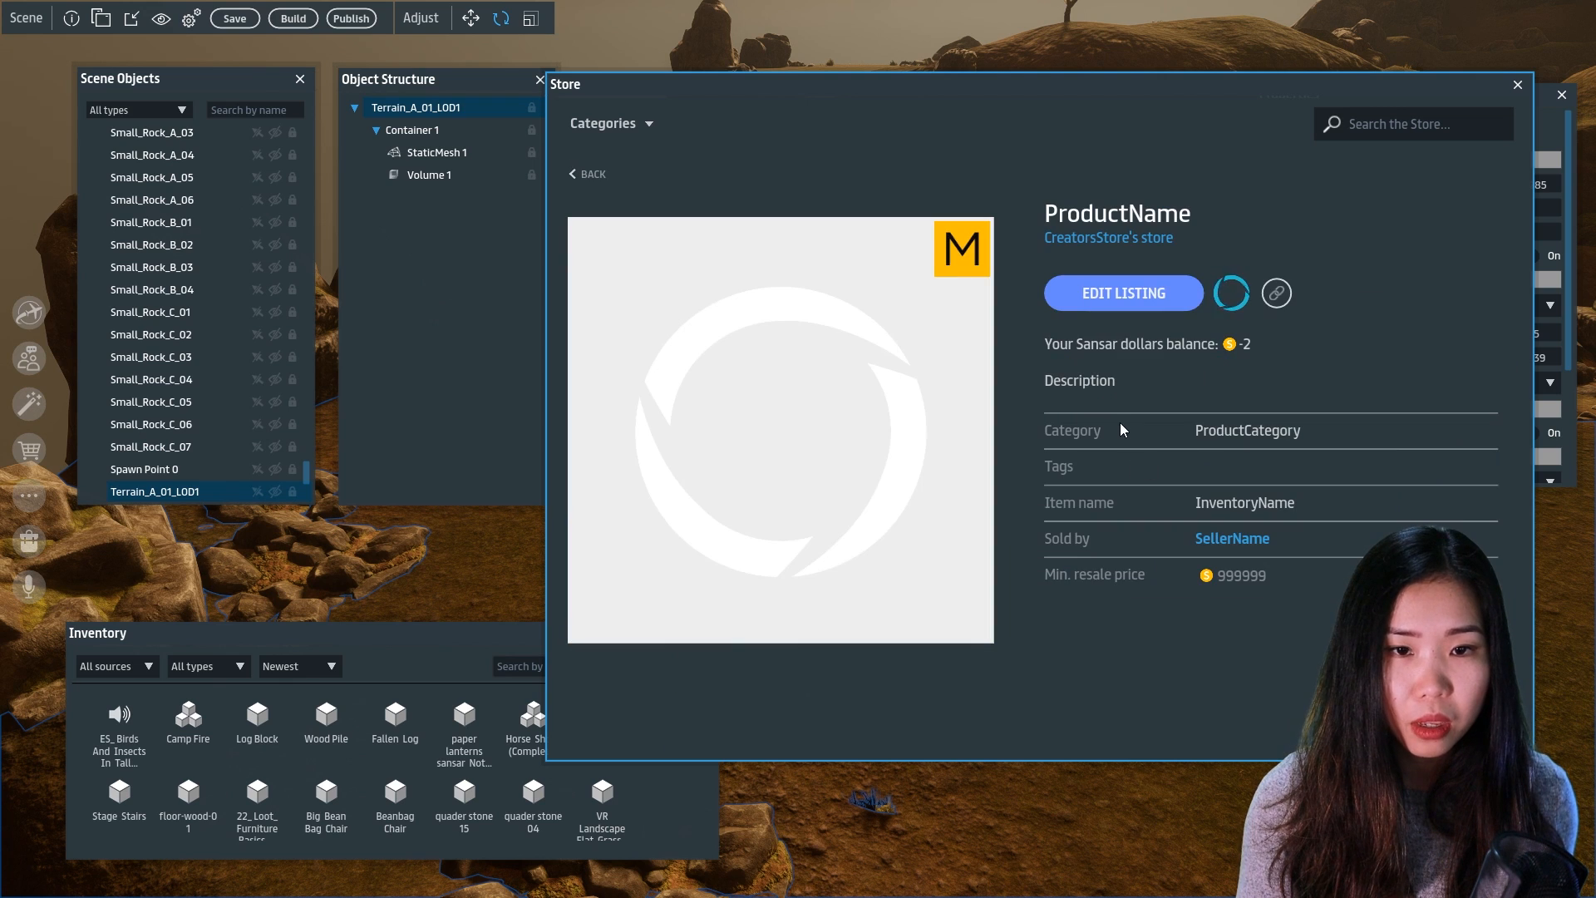
pyautogui.click(1115, 286)
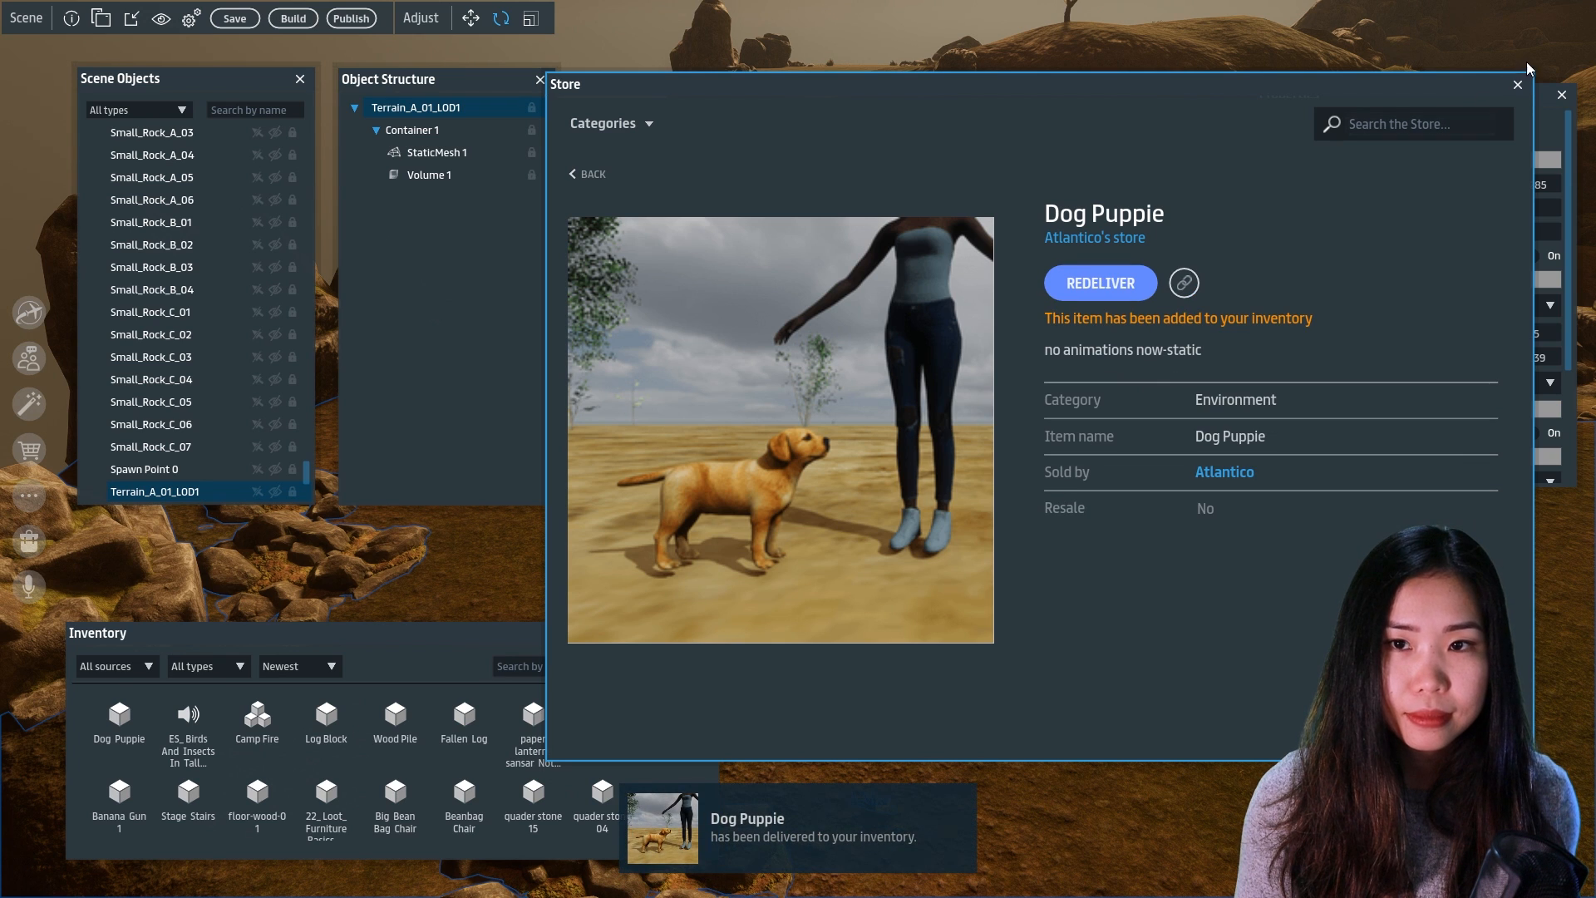
pyautogui.click(1517, 87)
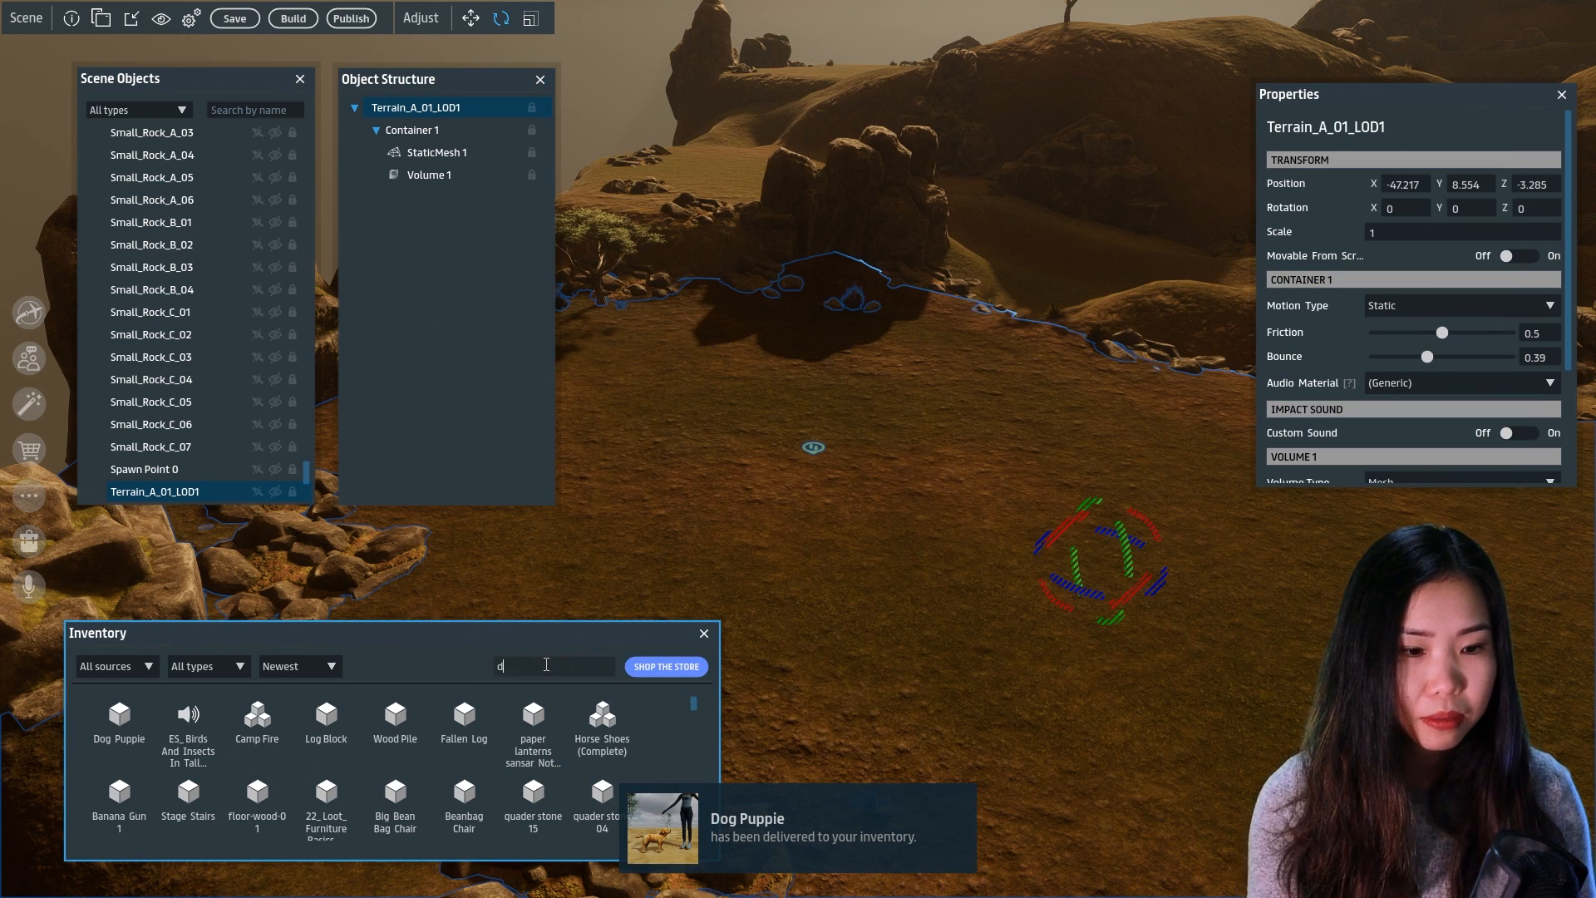
# Find Dog Puppie in the inventory and place it on the open ground at about X -52.2, Y 11.9
pyautogui.click(546, 664)
pyautogui.write('dog pupp')
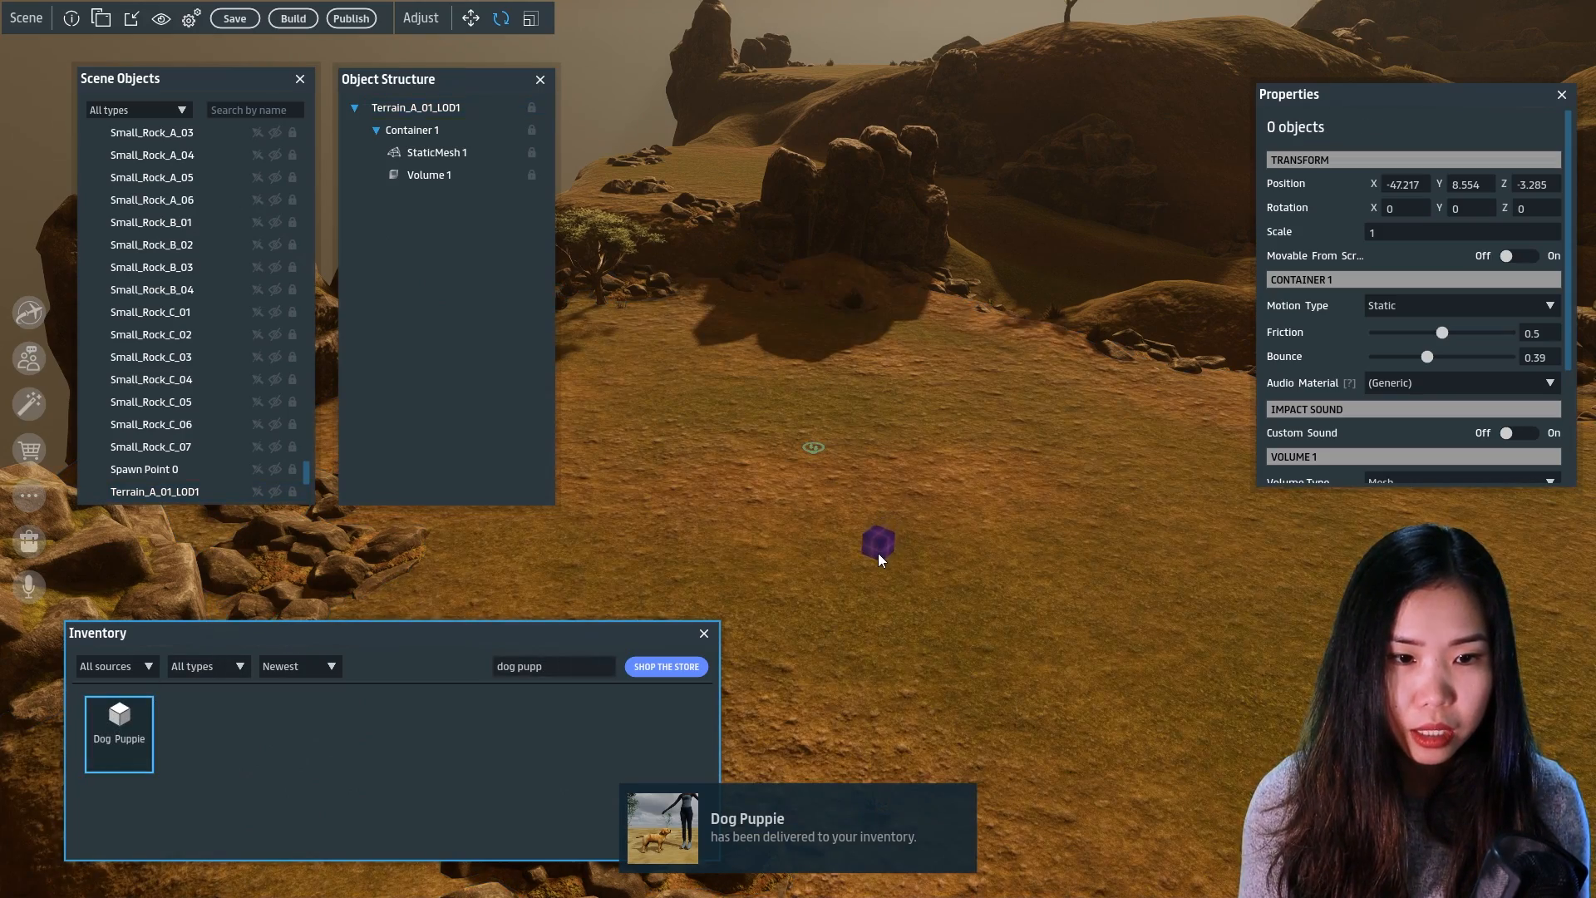
pyautogui.click(878, 552)
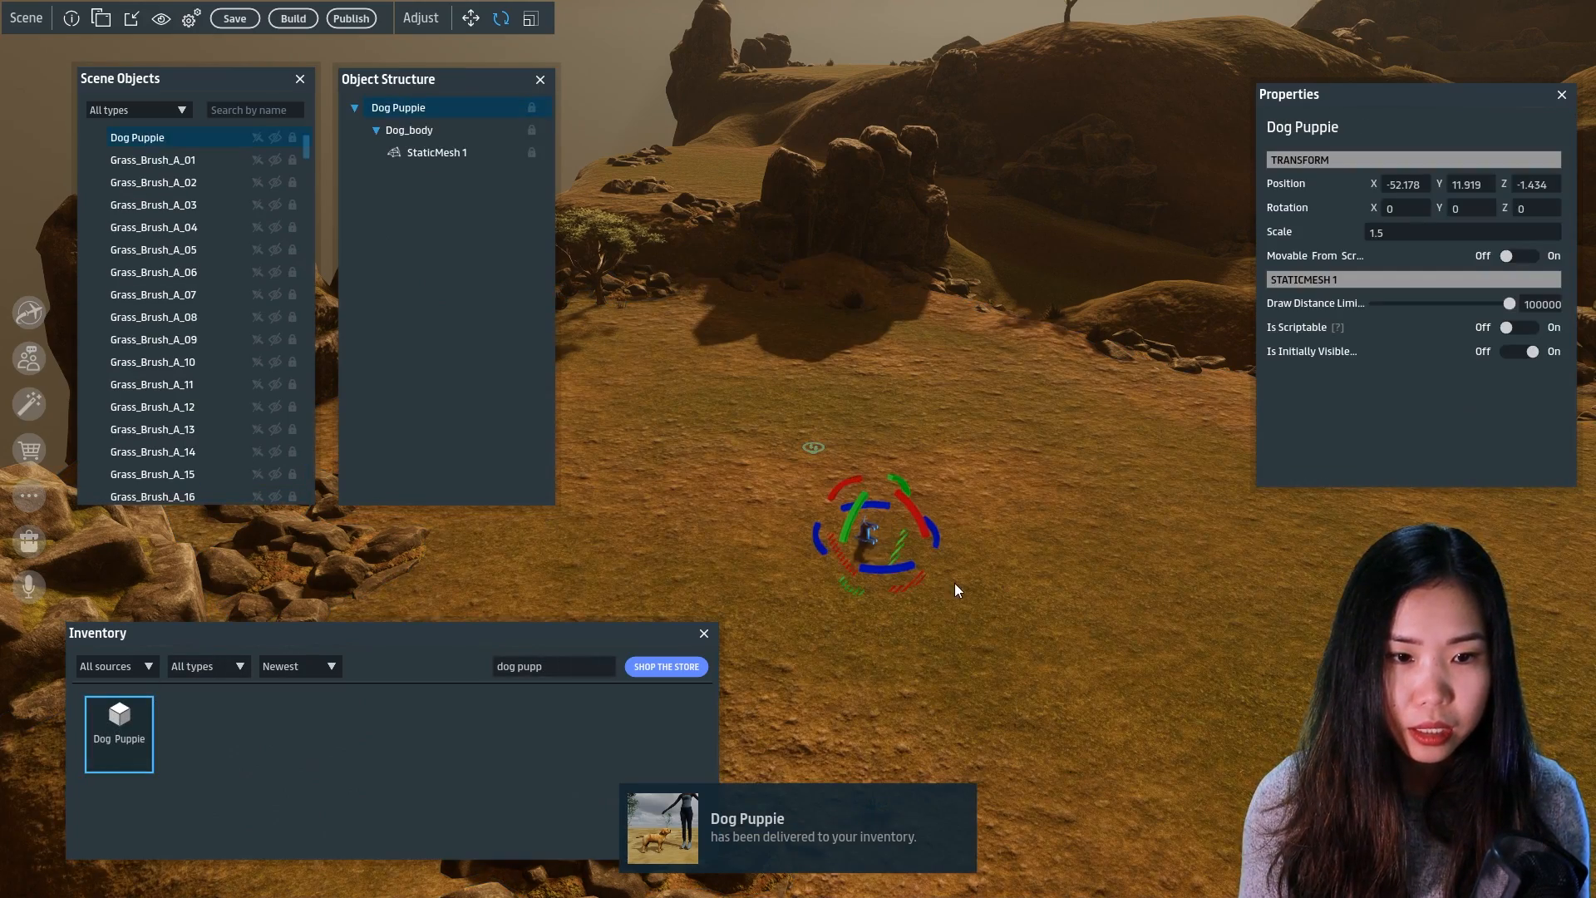
pyautogui.press('f')
pyautogui.press('w')
pyautogui.moveTo(970, 596); pyautogui.dragTo(944, 589, button='right')
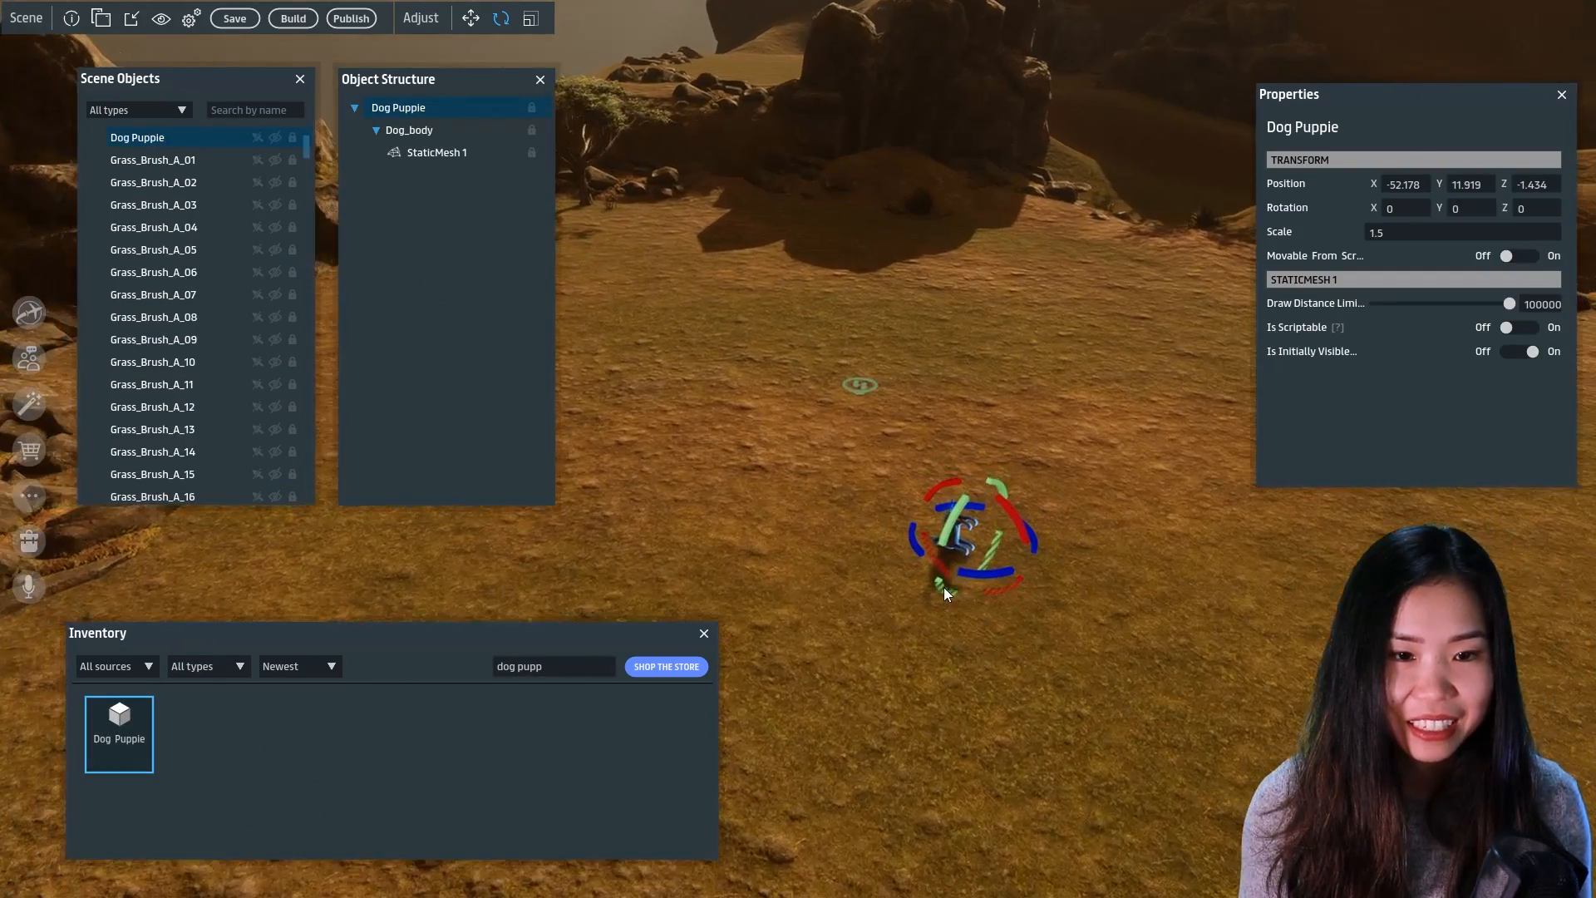
# Delete the Dog Puppie from the scene and clear the inventory search
pyautogui.press('Delete')
pyautogui.click(429, 667)
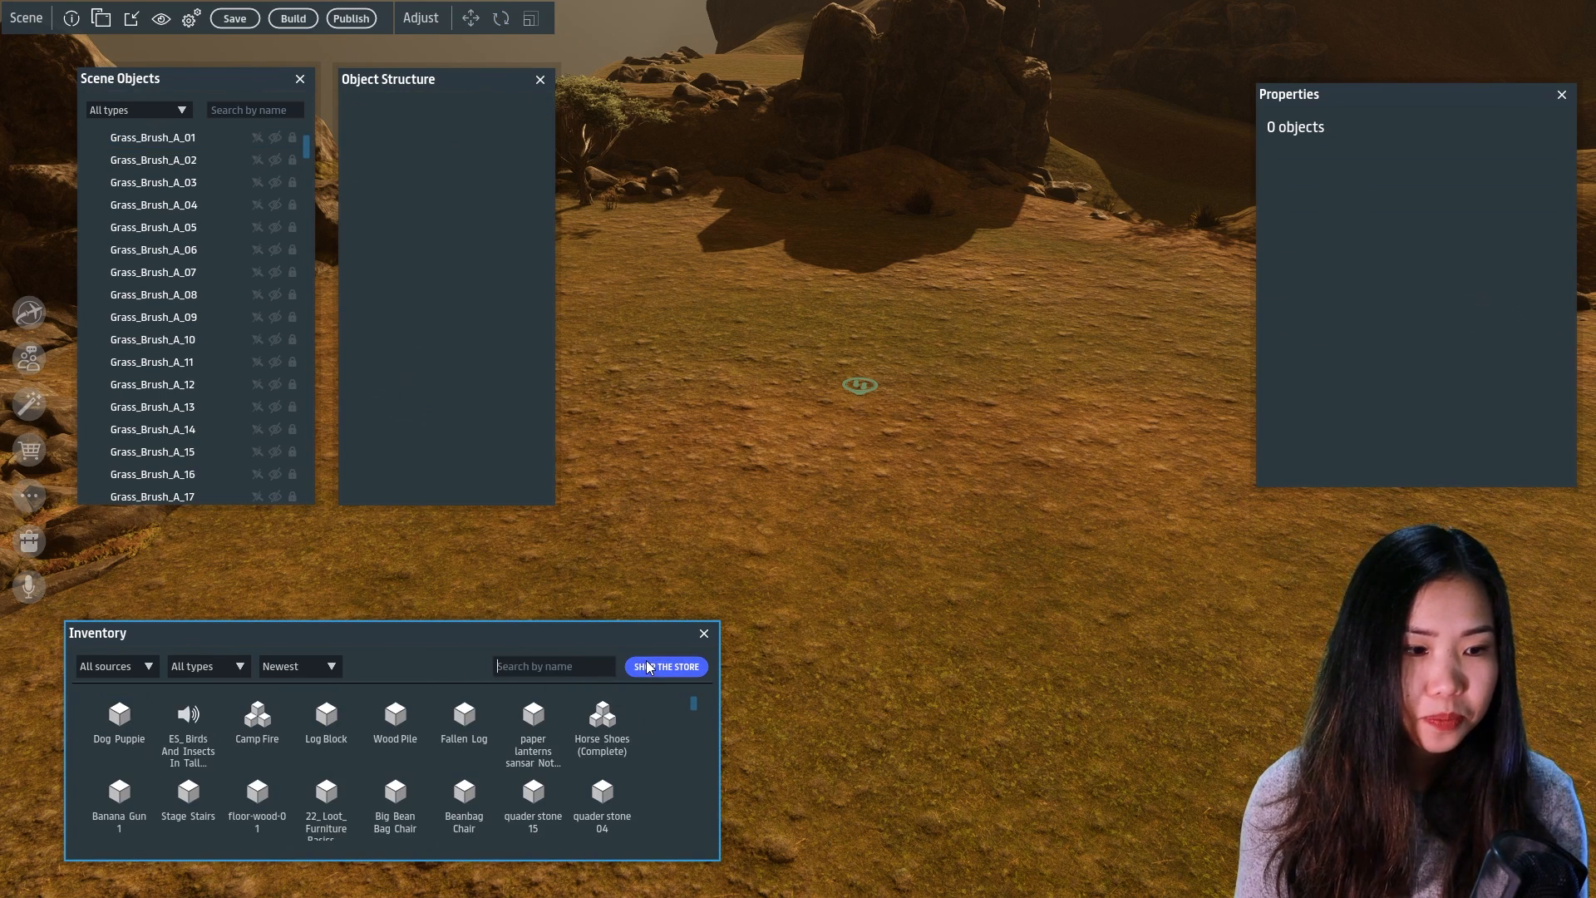
pyautogui.click(632, 37)
pyautogui.scroll(-5, 969, 451)
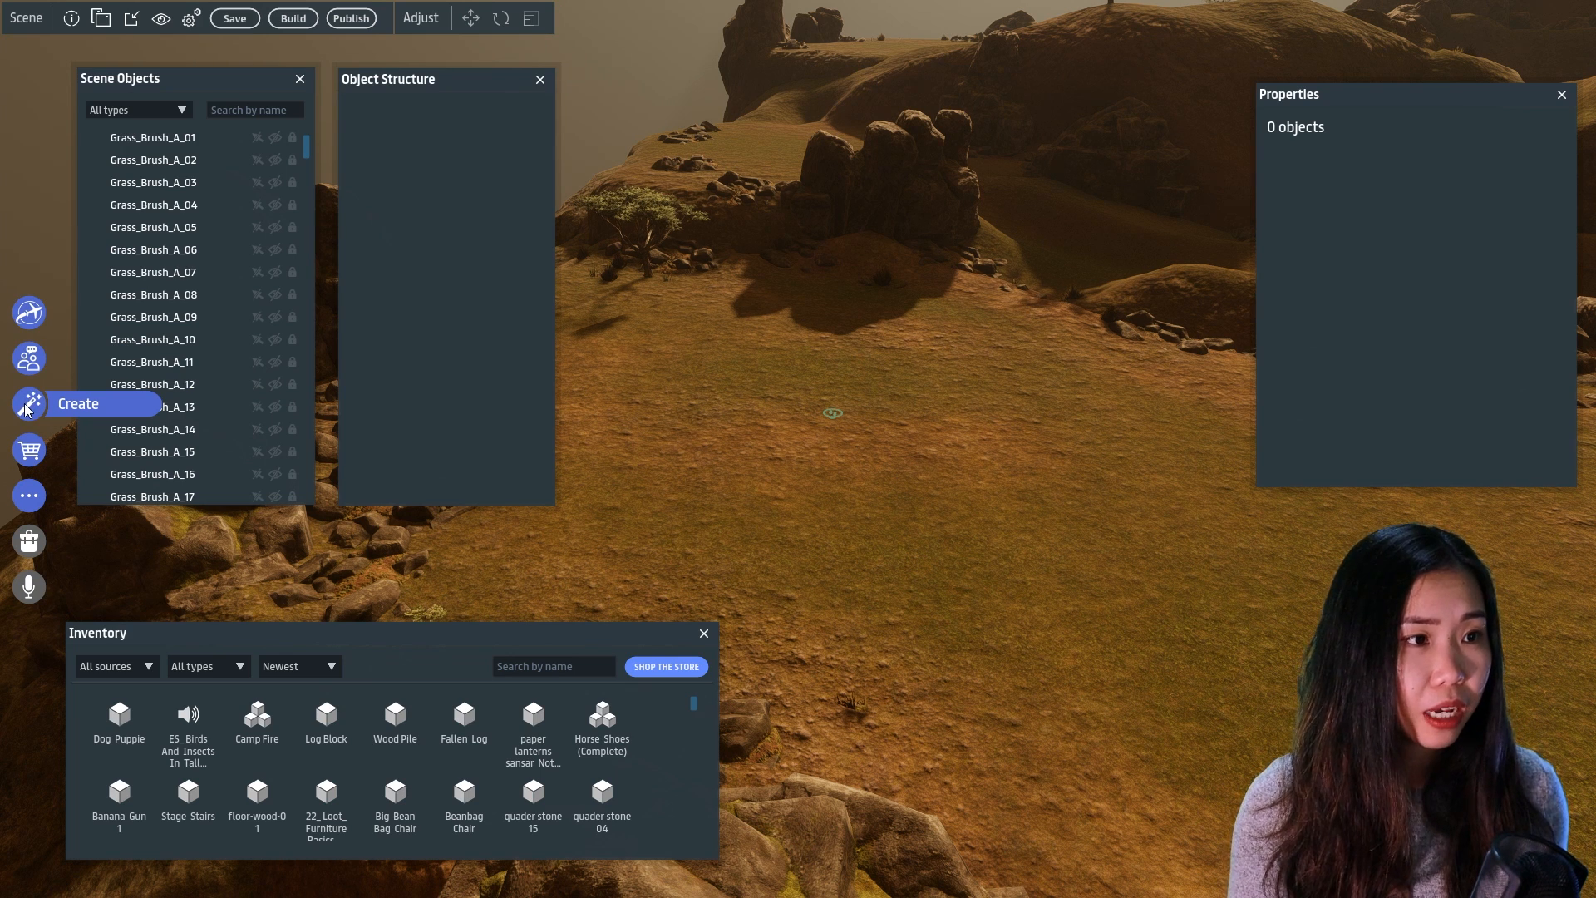
# Save the VR2020 Party scene and open the list of created worlds
pyautogui.click(235, 18)
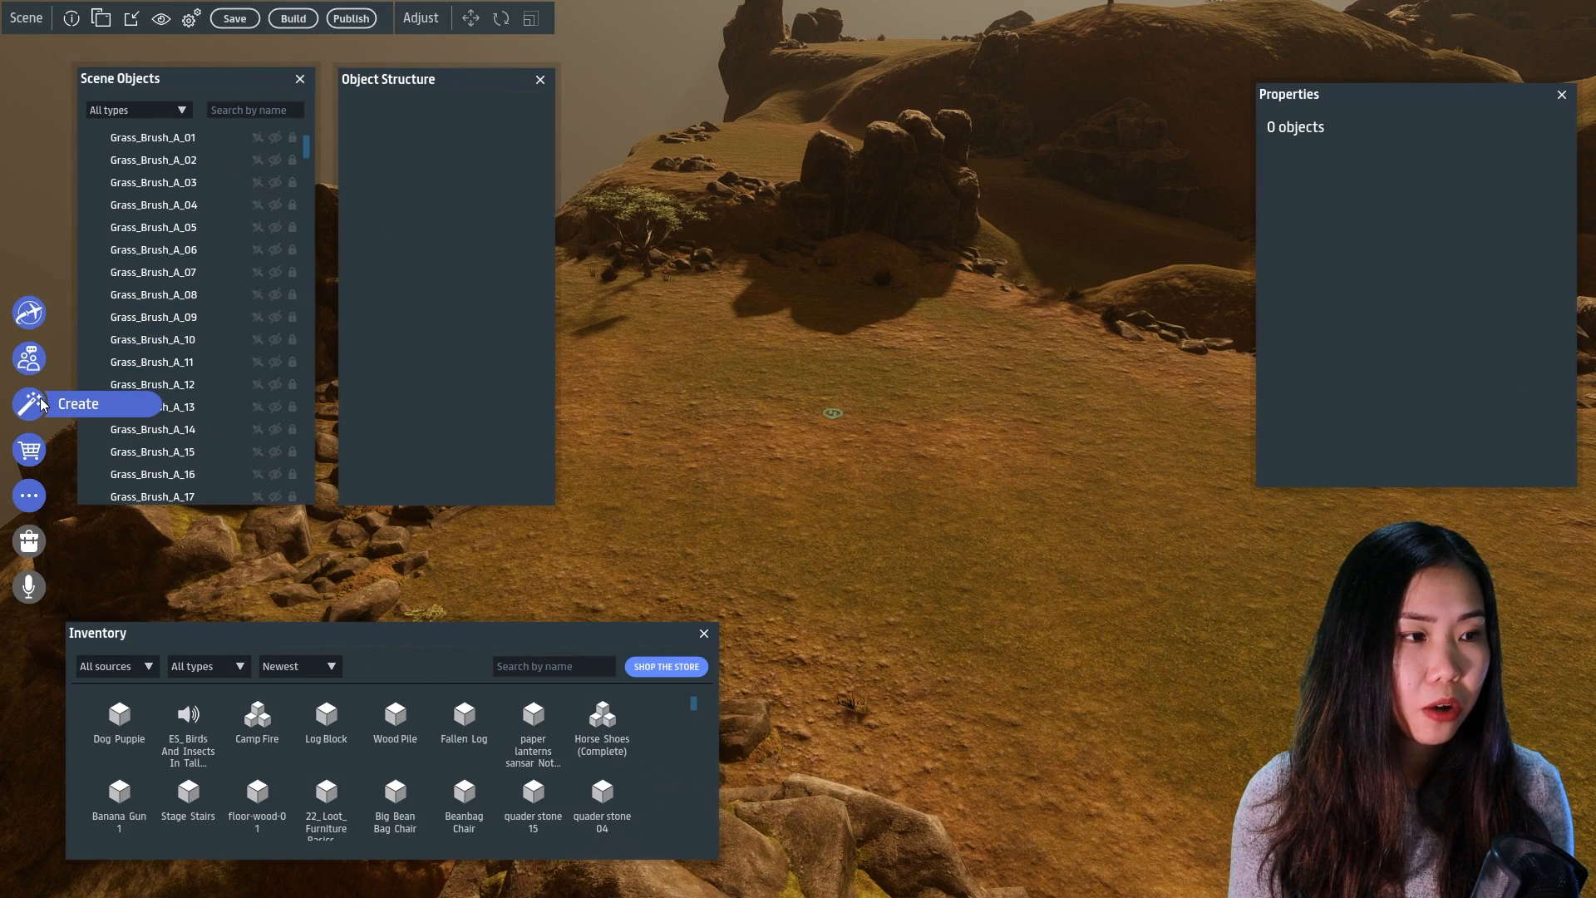
pyautogui.click(33, 406)
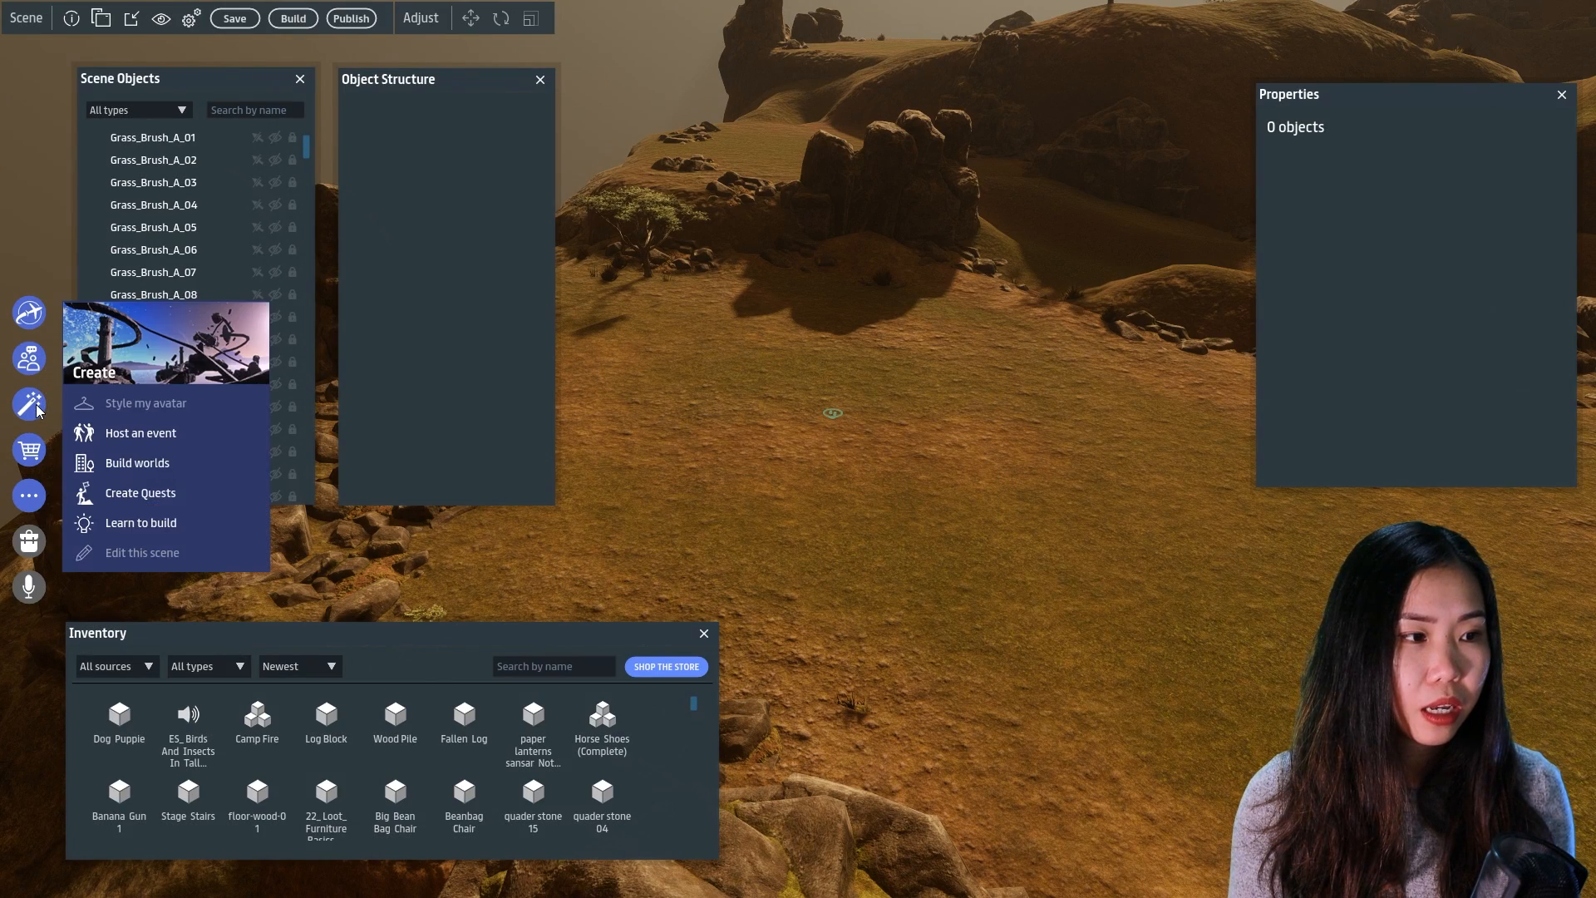
pyautogui.click(135, 463)
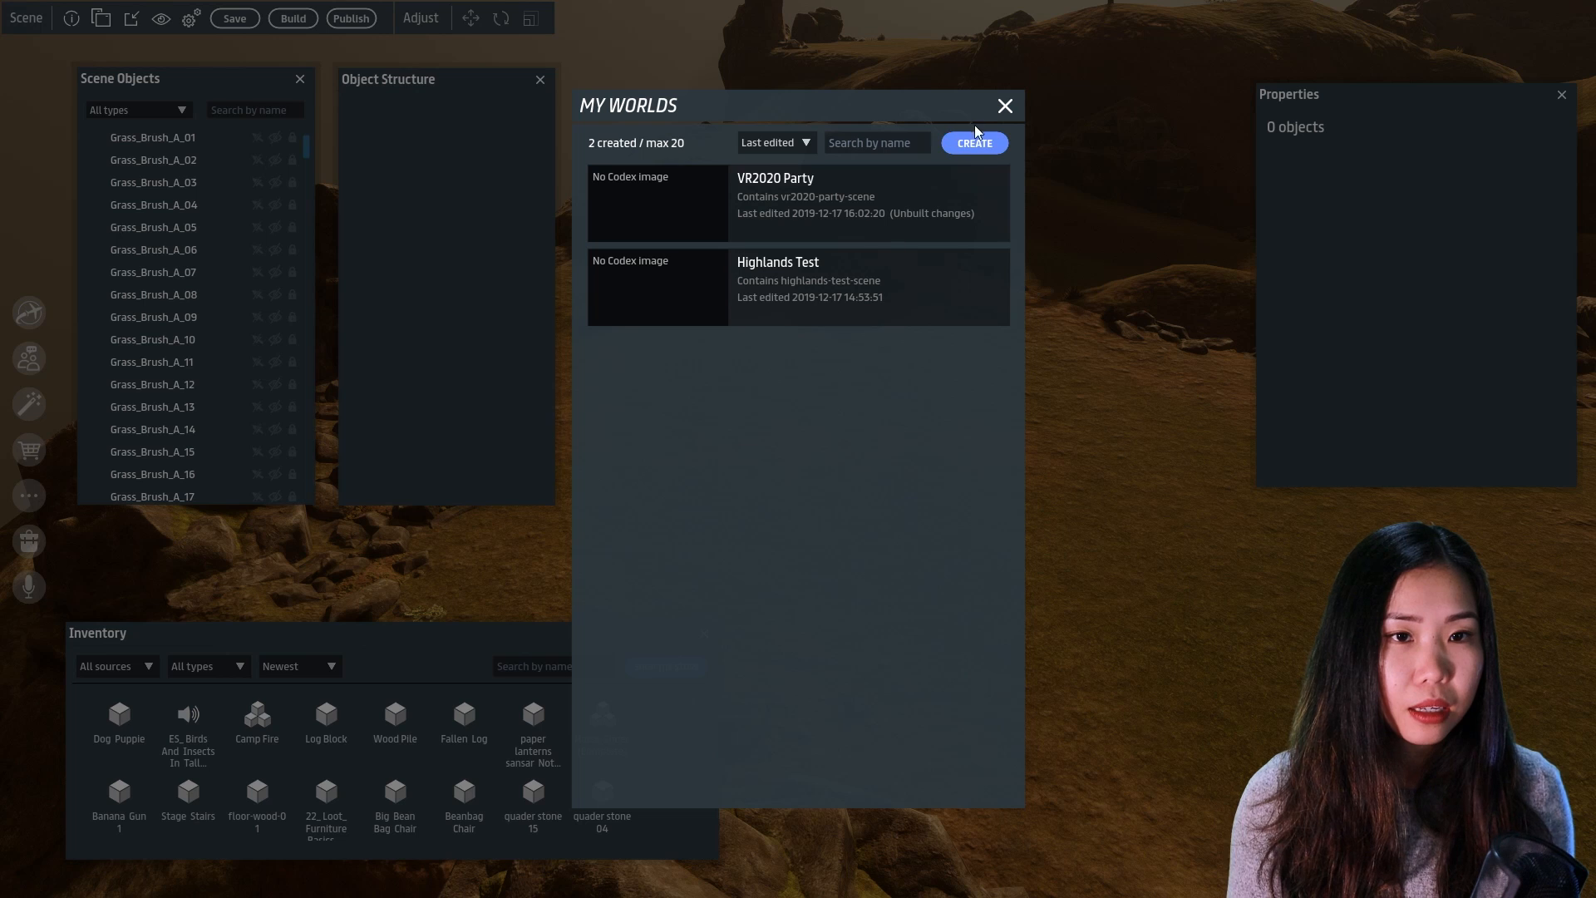
# Create a world named Watch Party Test from the Watch Party Day Template scene and open its scene for editing
pyautogui.click(959, 148)
pyautogui.click(761, 420)
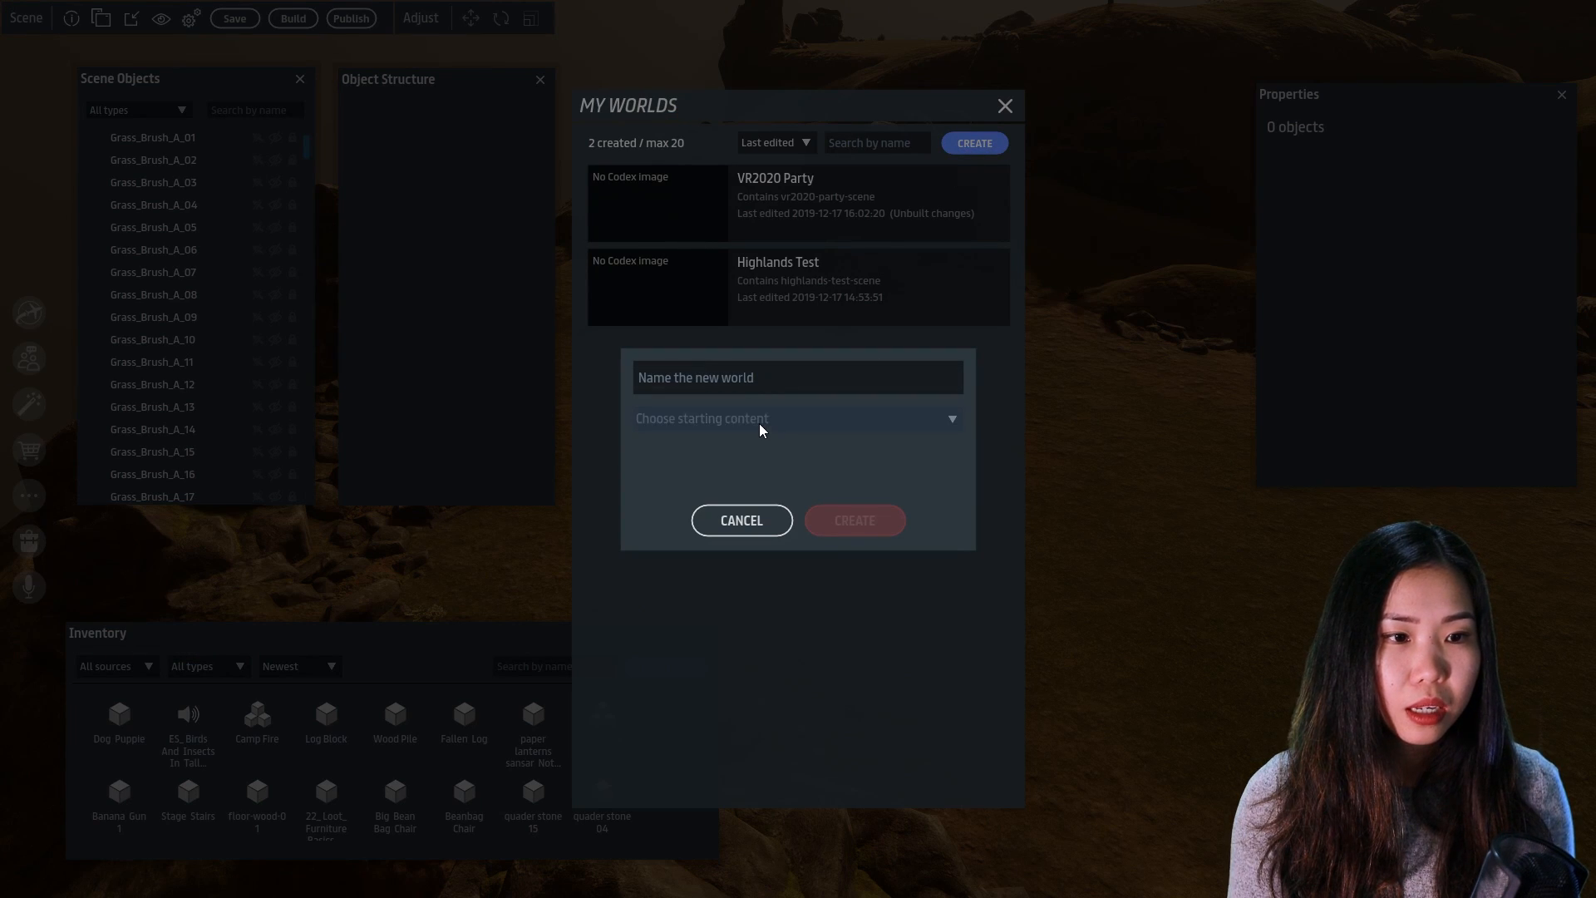
pyautogui.scroll(-1, 726, 529)
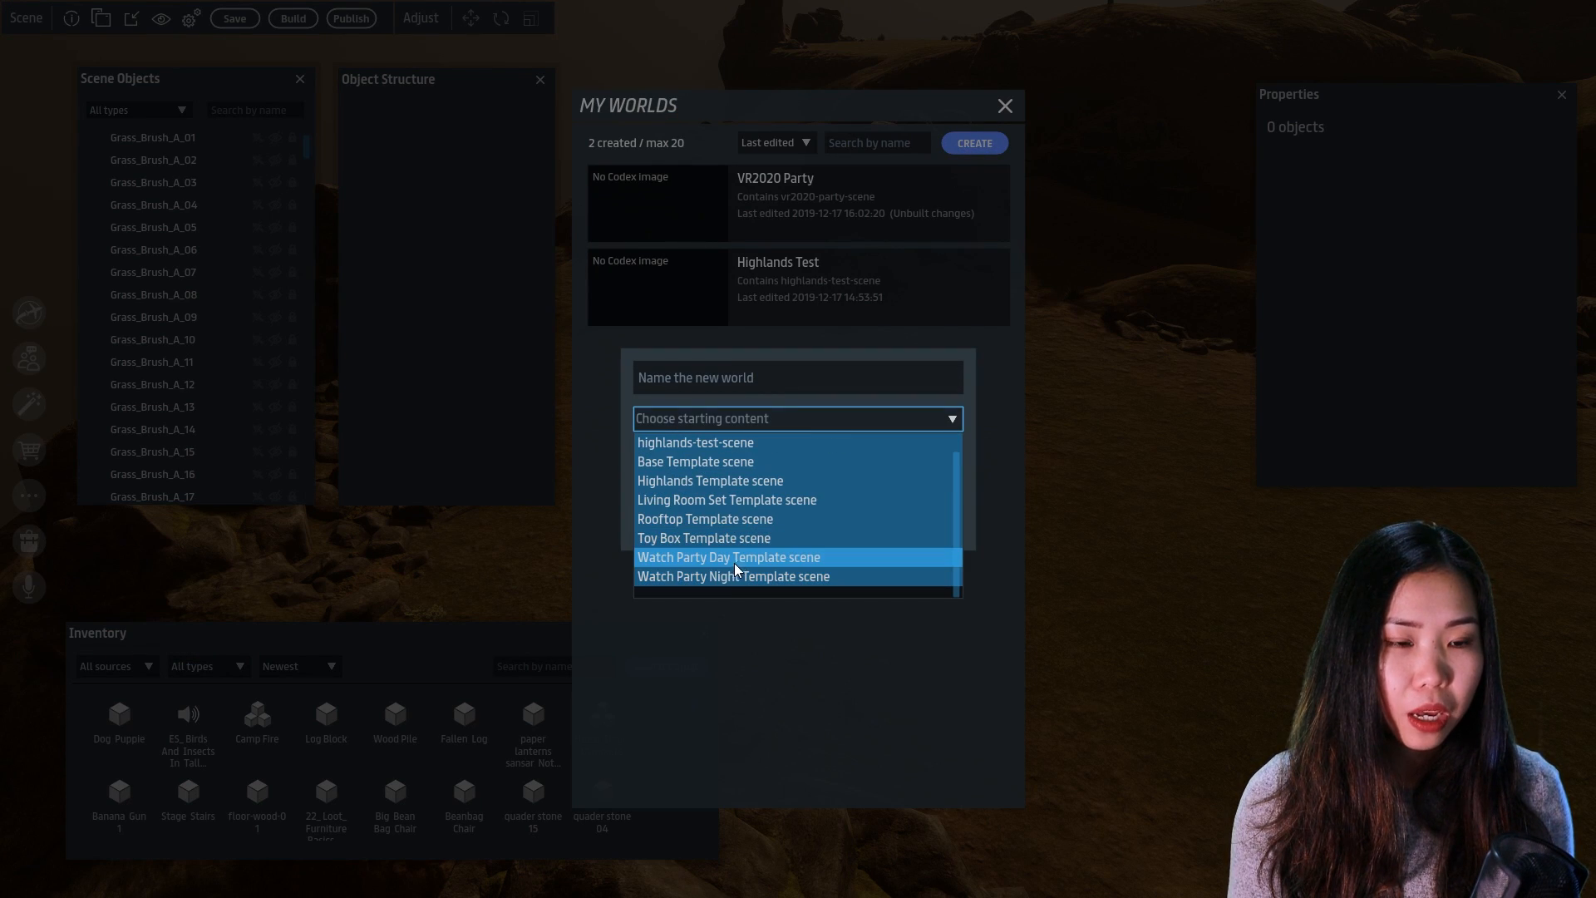
pyautogui.click(737, 559)
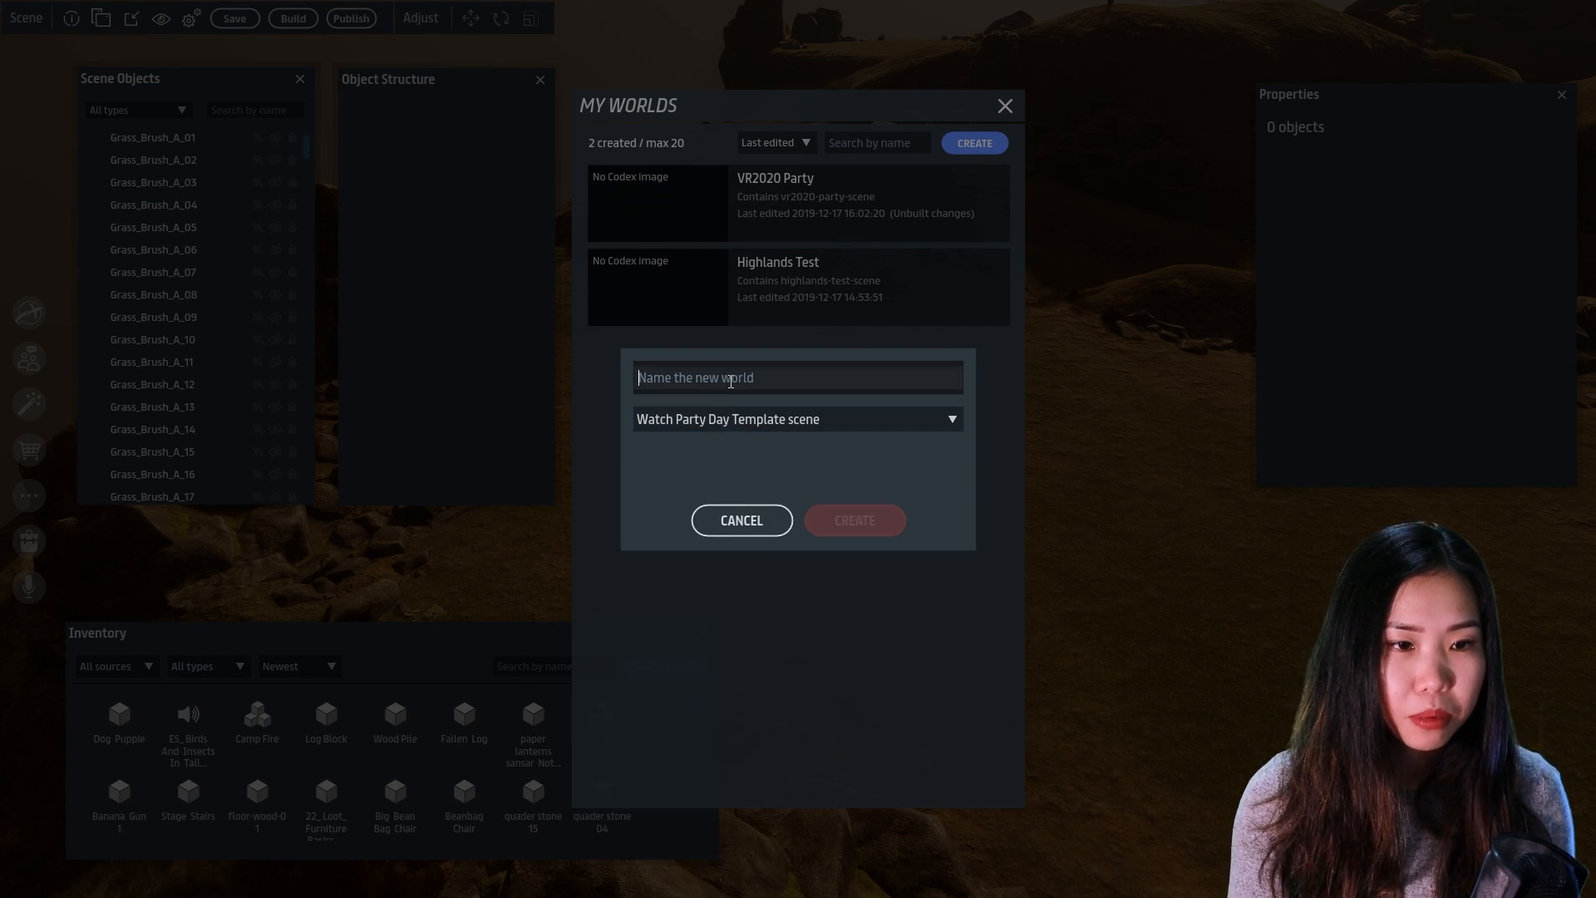
pyautogui.write('Watch Party Test')
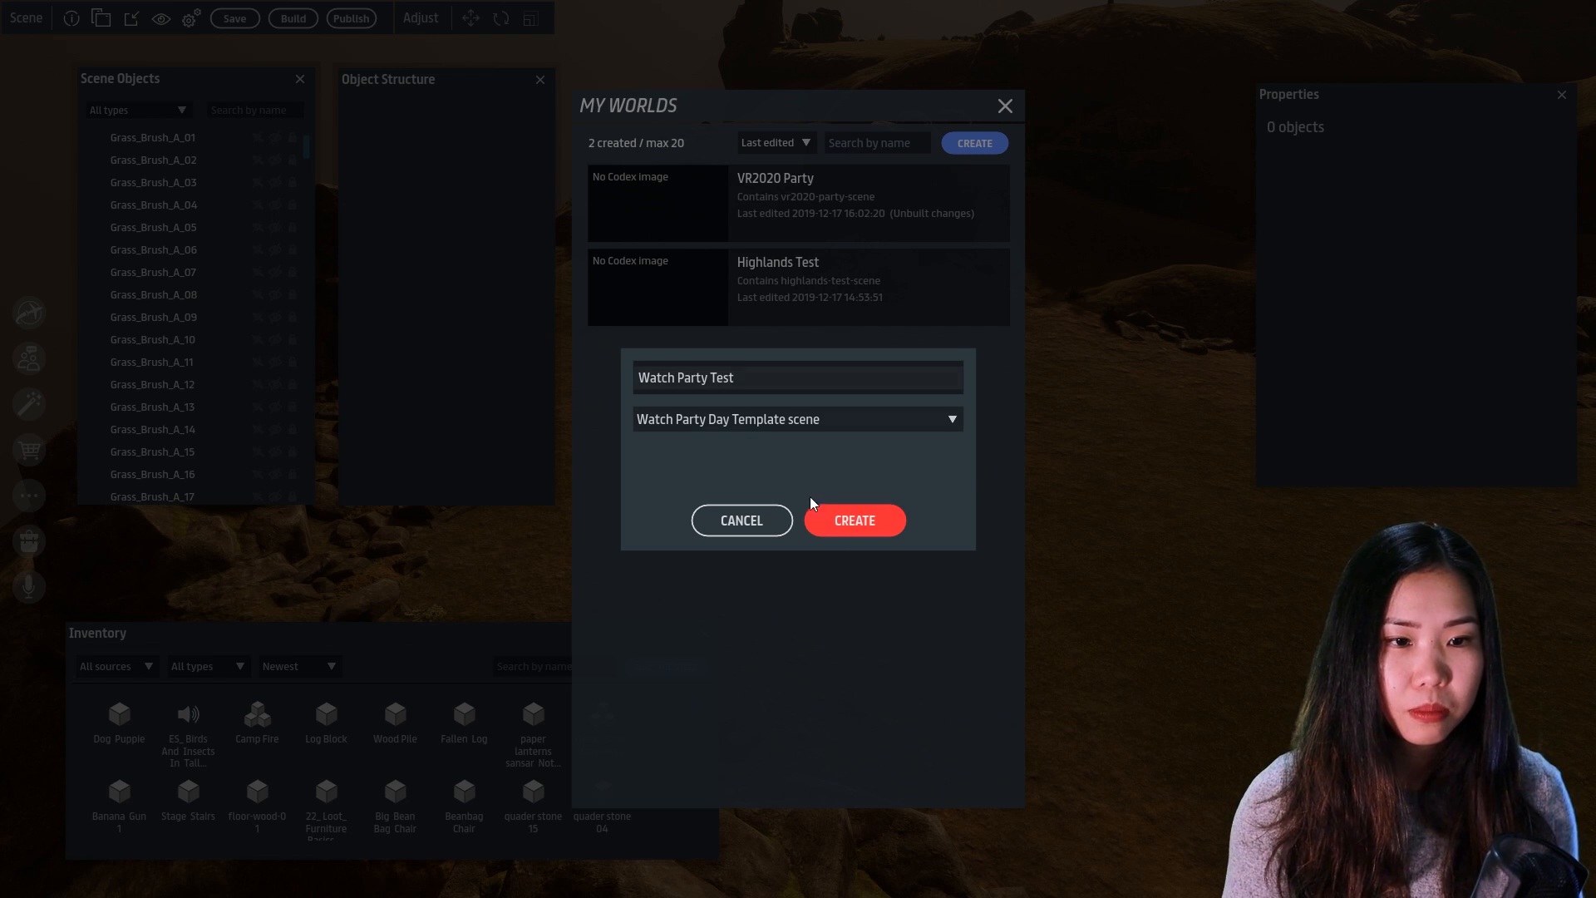
pyautogui.click(851, 519)
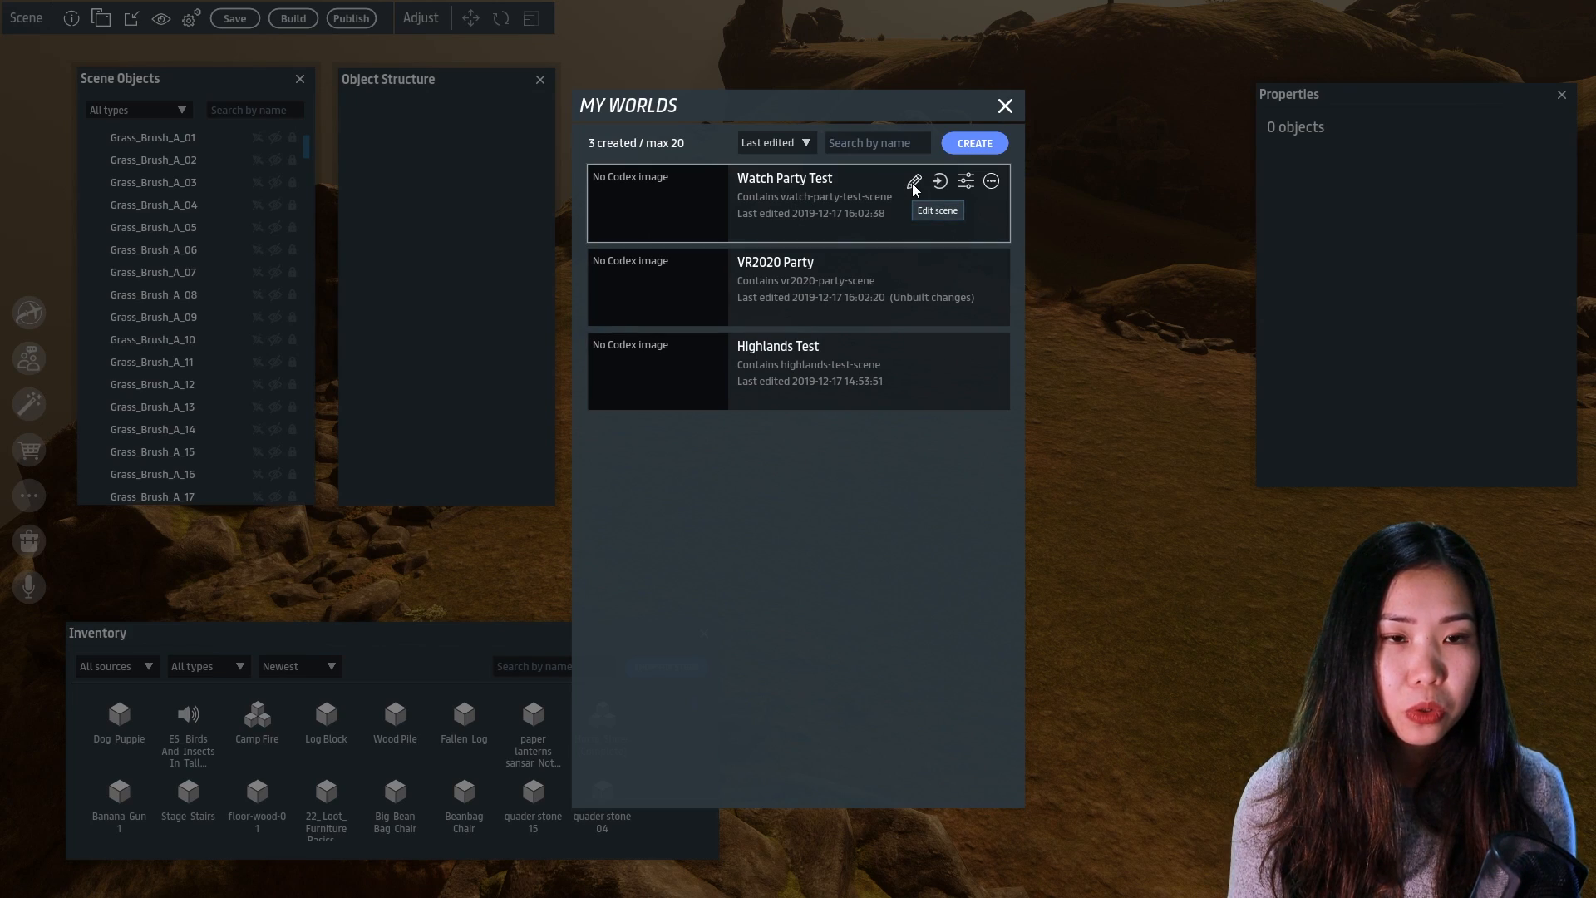
pyautogui.click(913, 182)
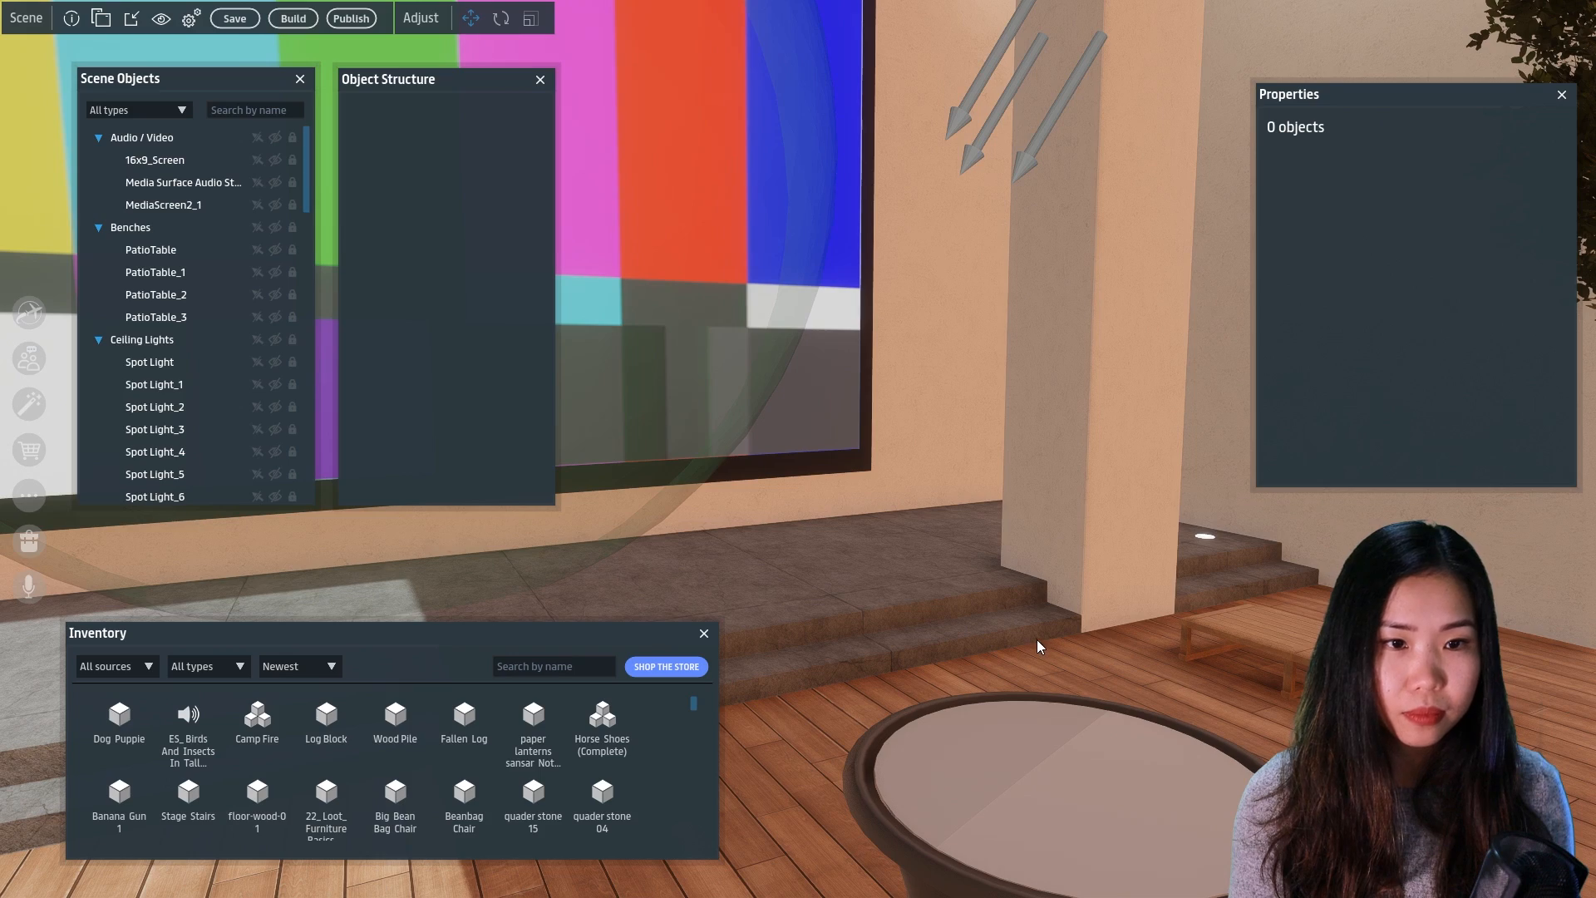
# Save the large color-bar screen on the wall to the inventory as 16x9_Screen
pyautogui.scroll(-7, 1001, 615)
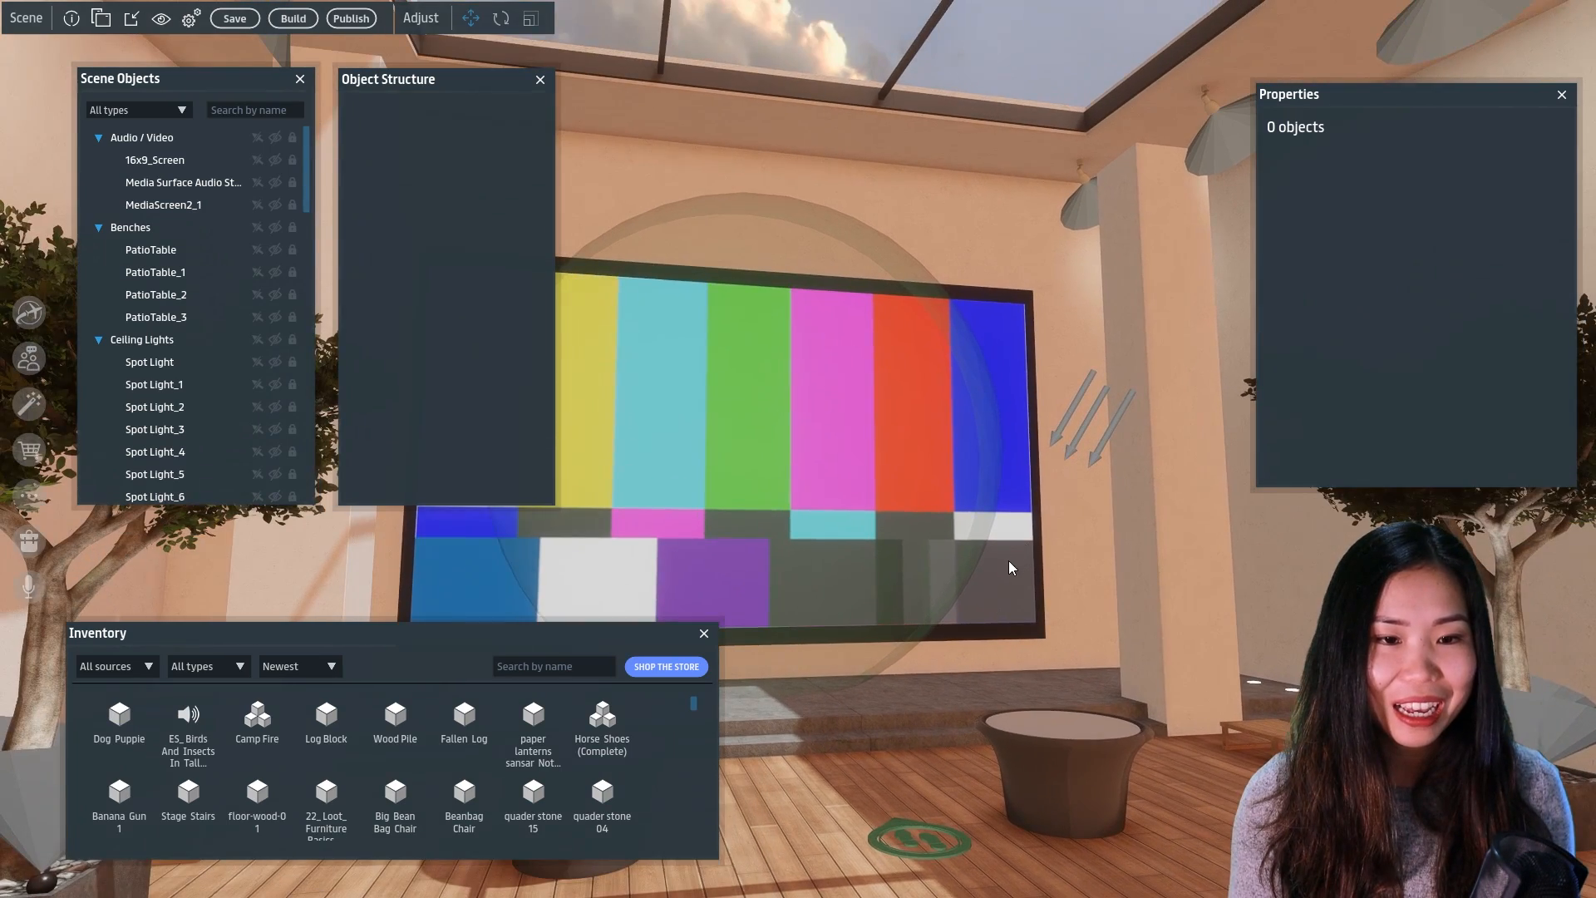
pyautogui.click(1007, 561)
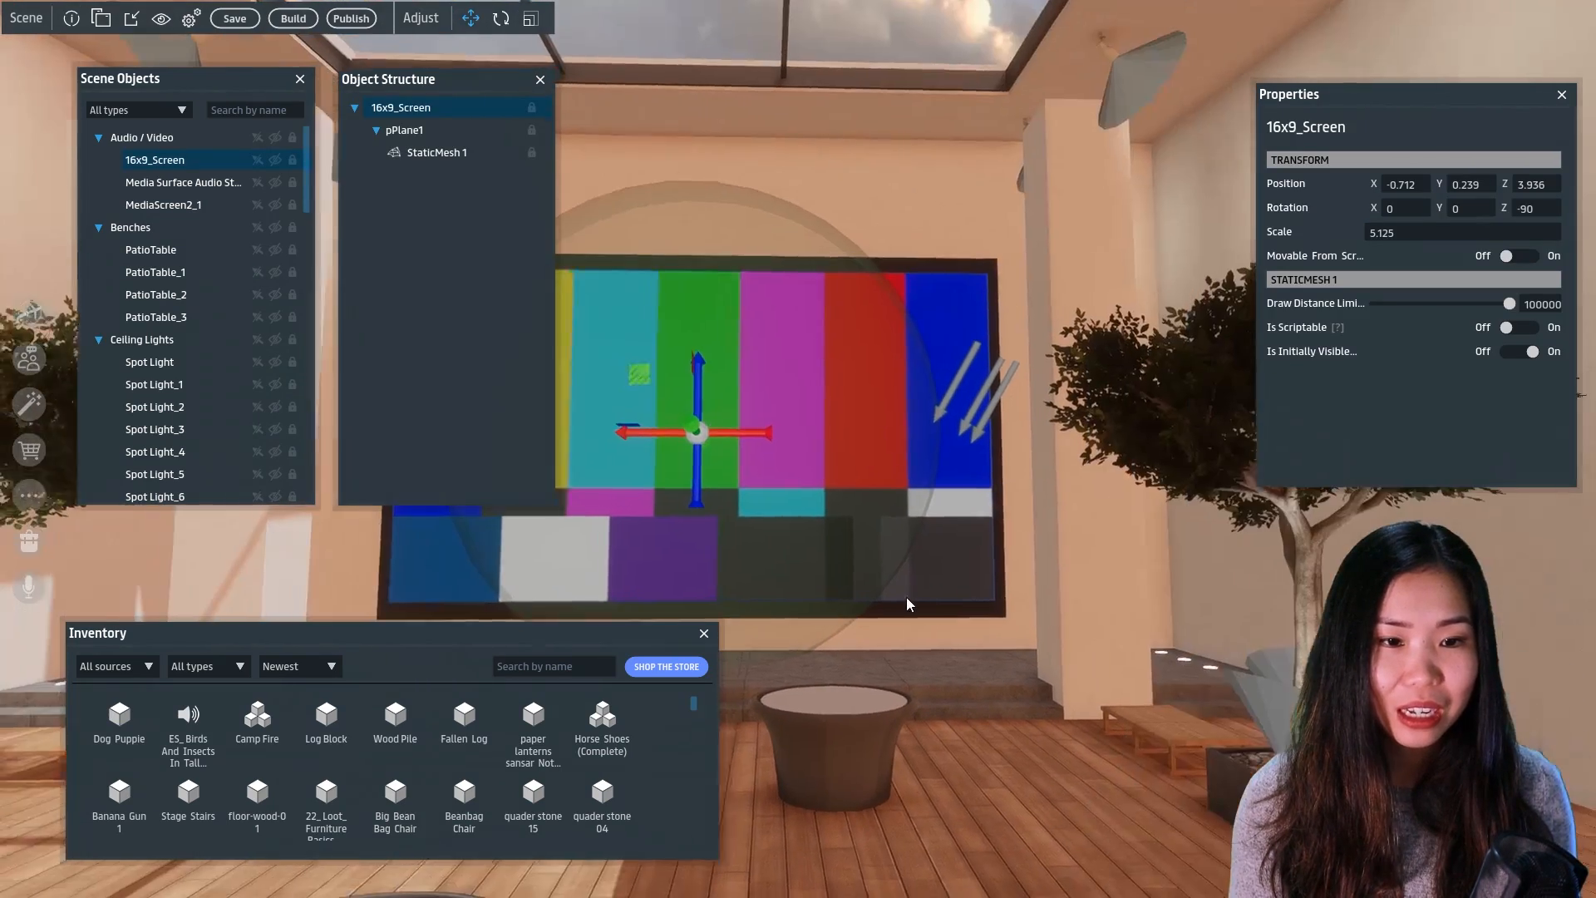
pyautogui.rightClick(942, 536)
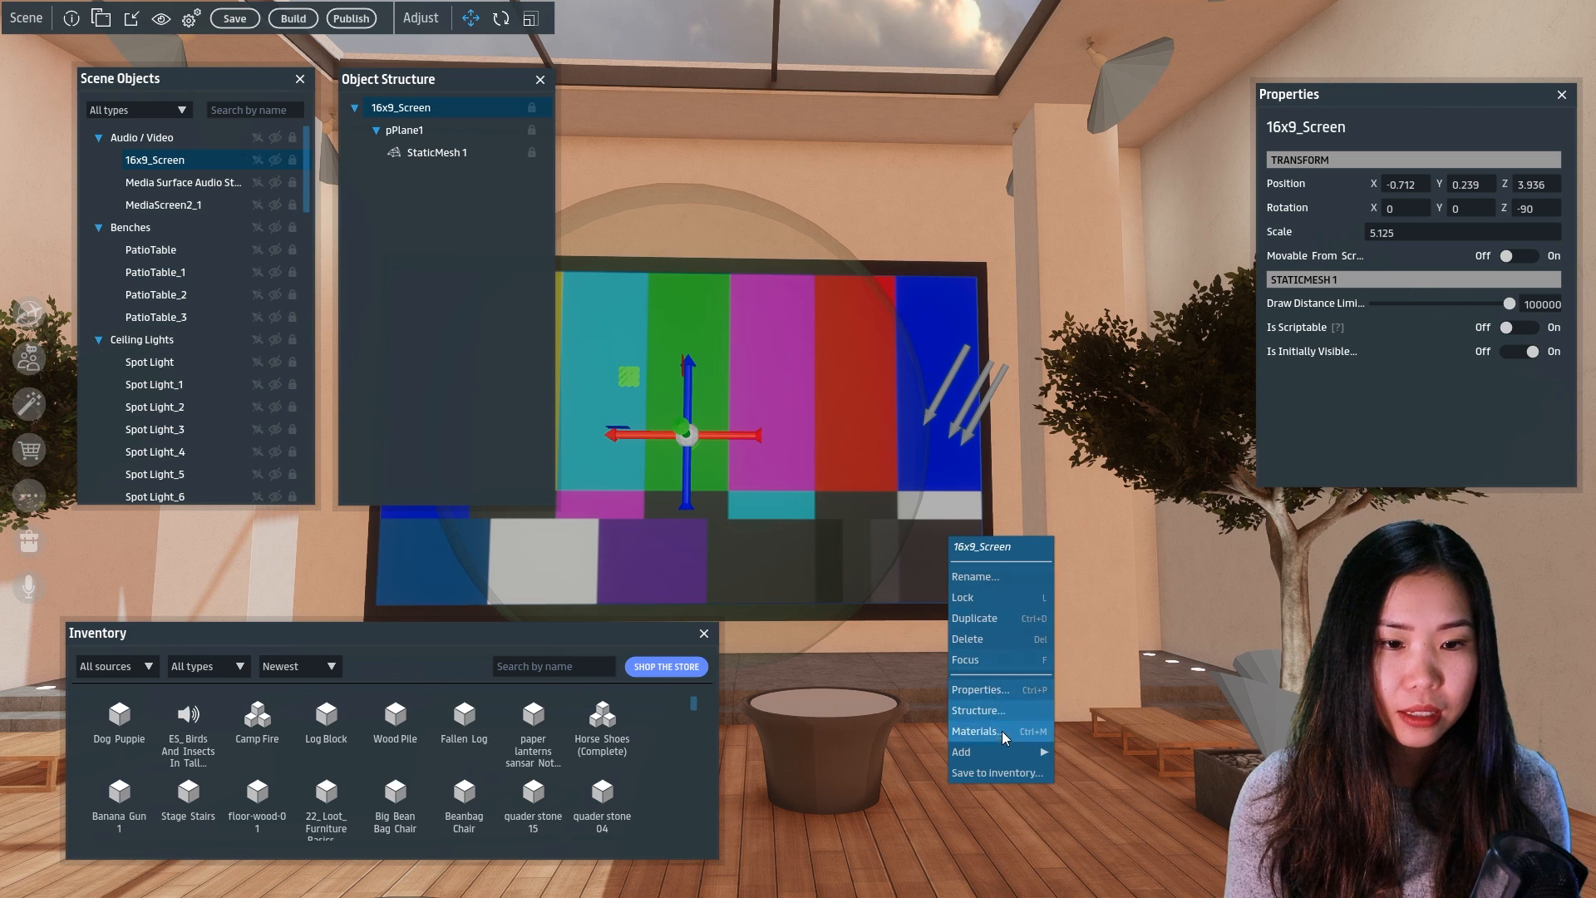
pyautogui.click(994, 771)
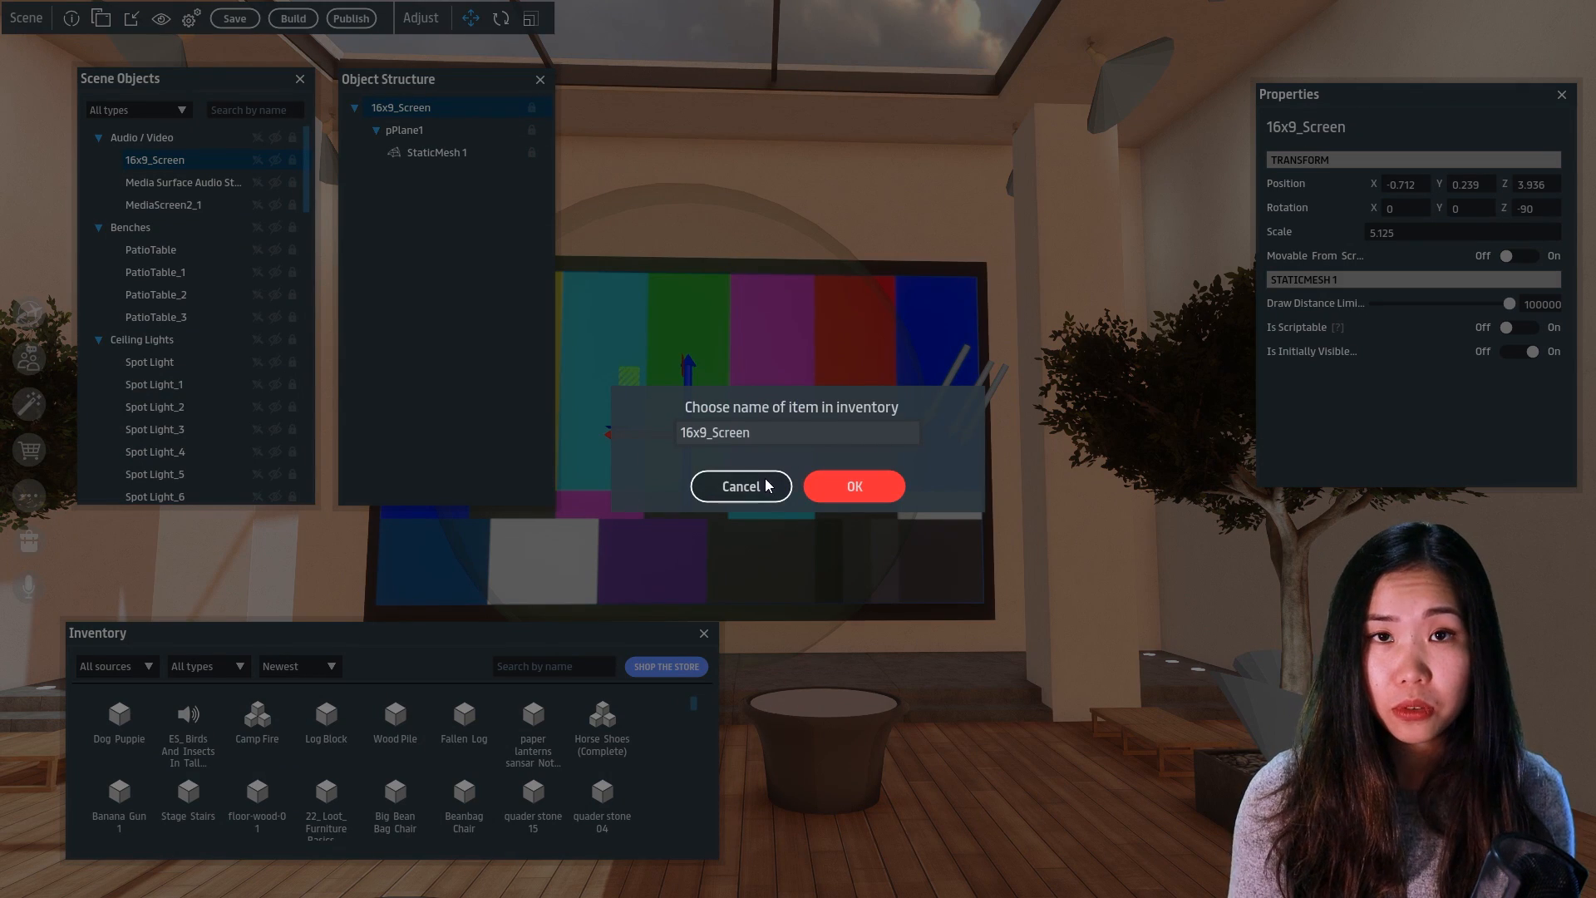
pyautogui.click(853, 487)
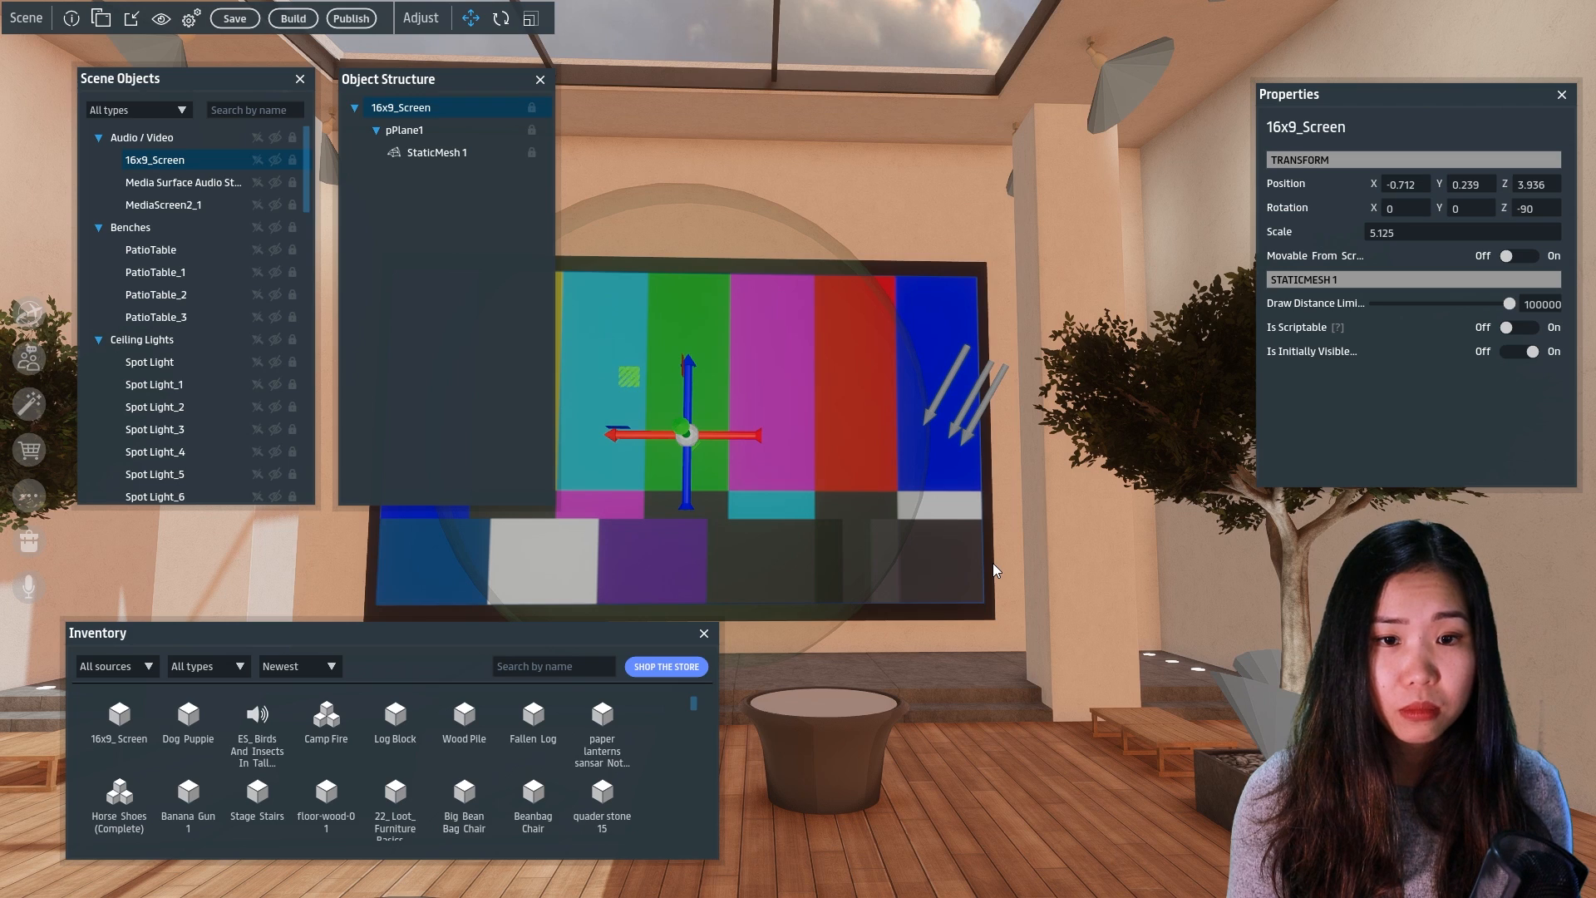
# Select the planter box under the tree and look through its object options
pyautogui.moveTo(965, 601); pyautogui.dragTo(839, 619, button='right')
pyautogui.rightClick(771, 626)
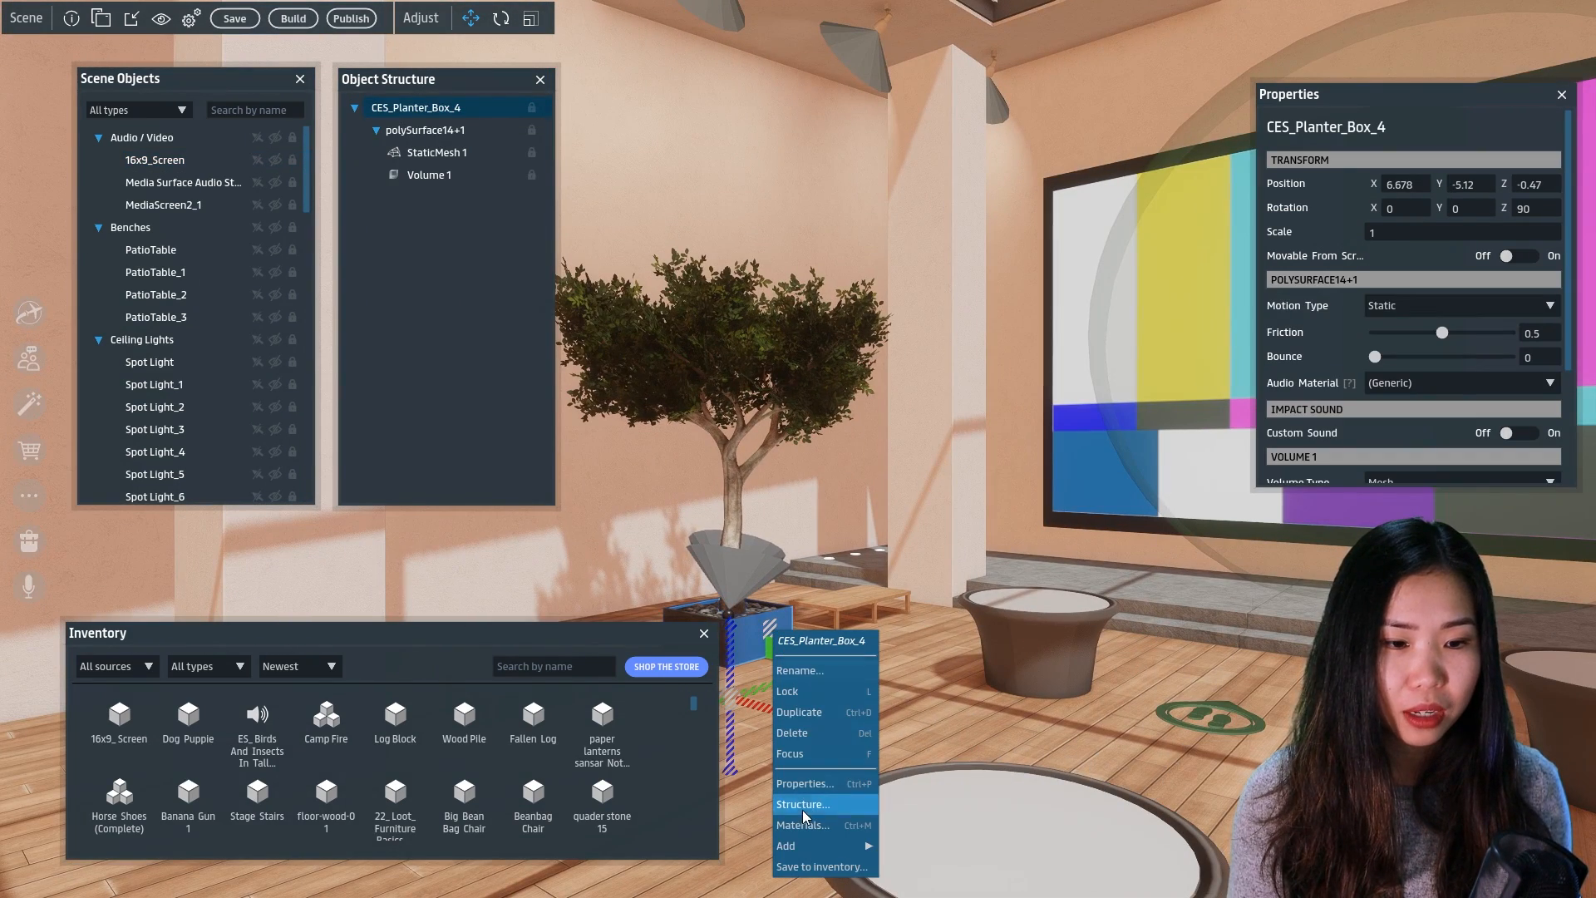
pyautogui.moveTo(1114, 715); pyautogui.dragTo(1045, 677, button='right')
pyautogui.scroll(-4, 1107, 699)
pyautogui.scroll(3, 1106, 684)
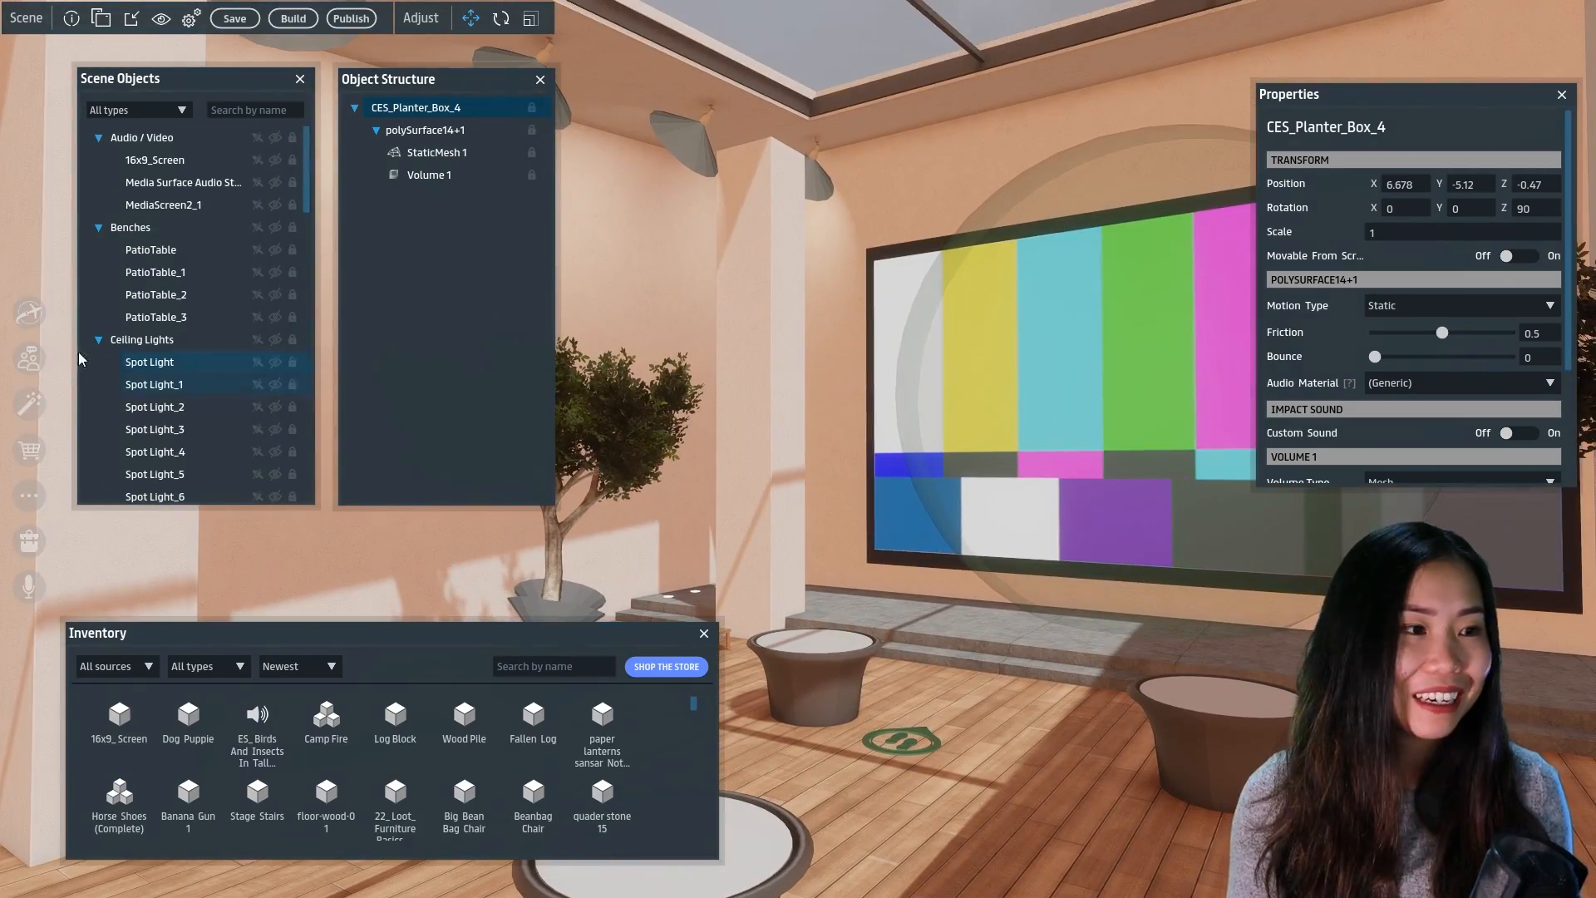
# Return to the world list and open the VR2020 Party scene for editing
pyautogui.click(28, 404)
pyautogui.click(146, 462)
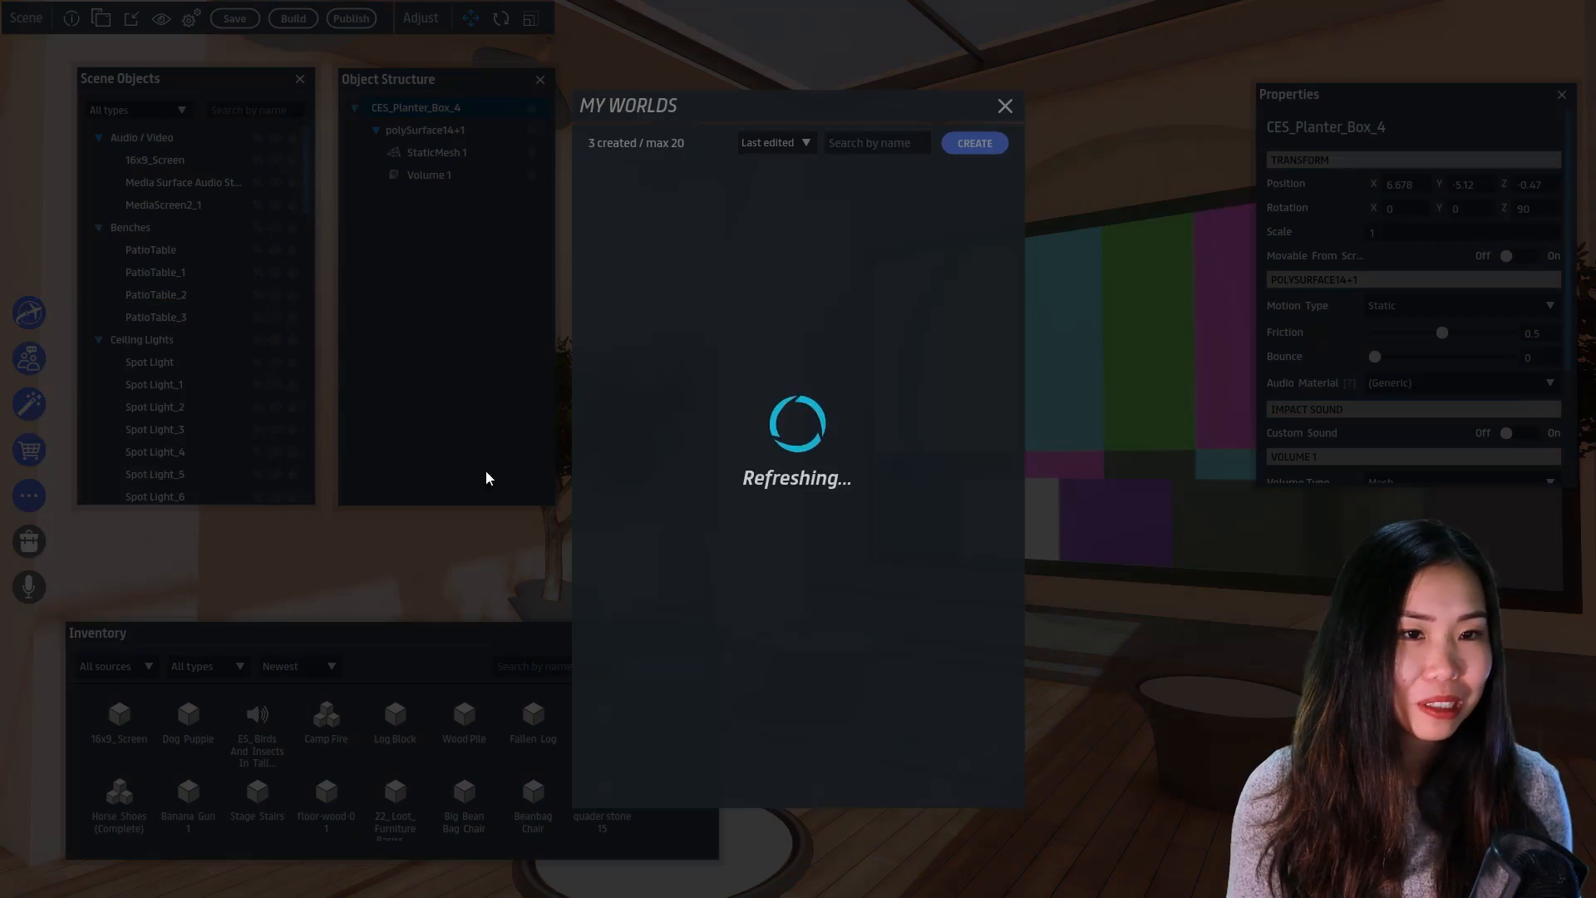
pyautogui.click(914, 265)
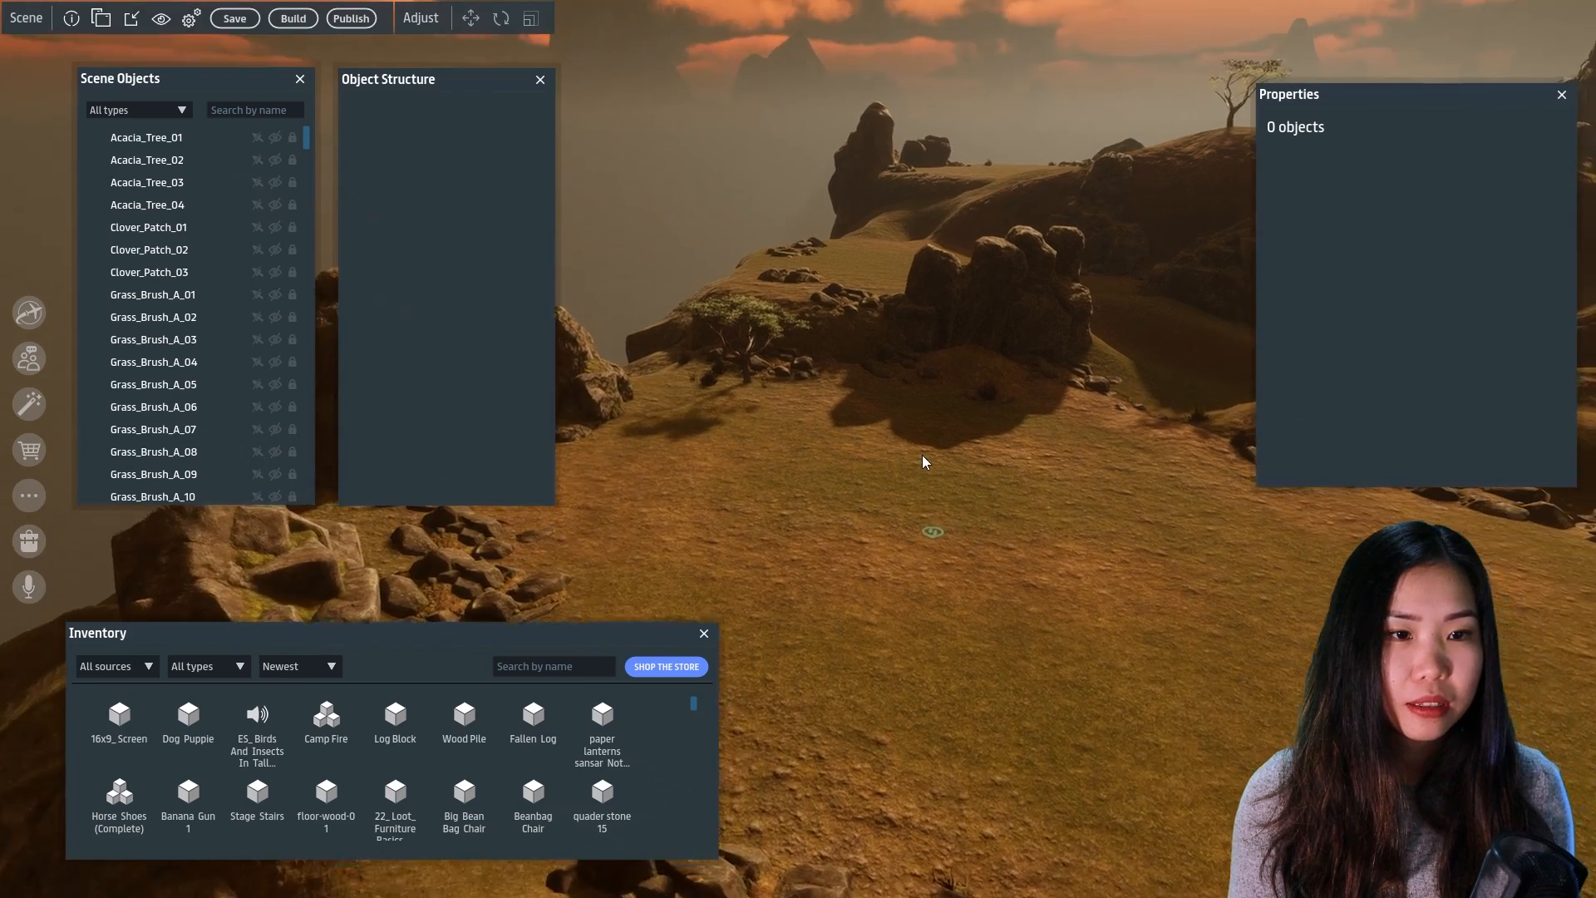
# Search the inventory for "screen" and place 16x9_Screen near the tall rocks at about X -49.2, Y 26
pyautogui.moveTo(922, 455); pyautogui.dragTo(841, 482, button='right')
pyautogui.click(542, 670)
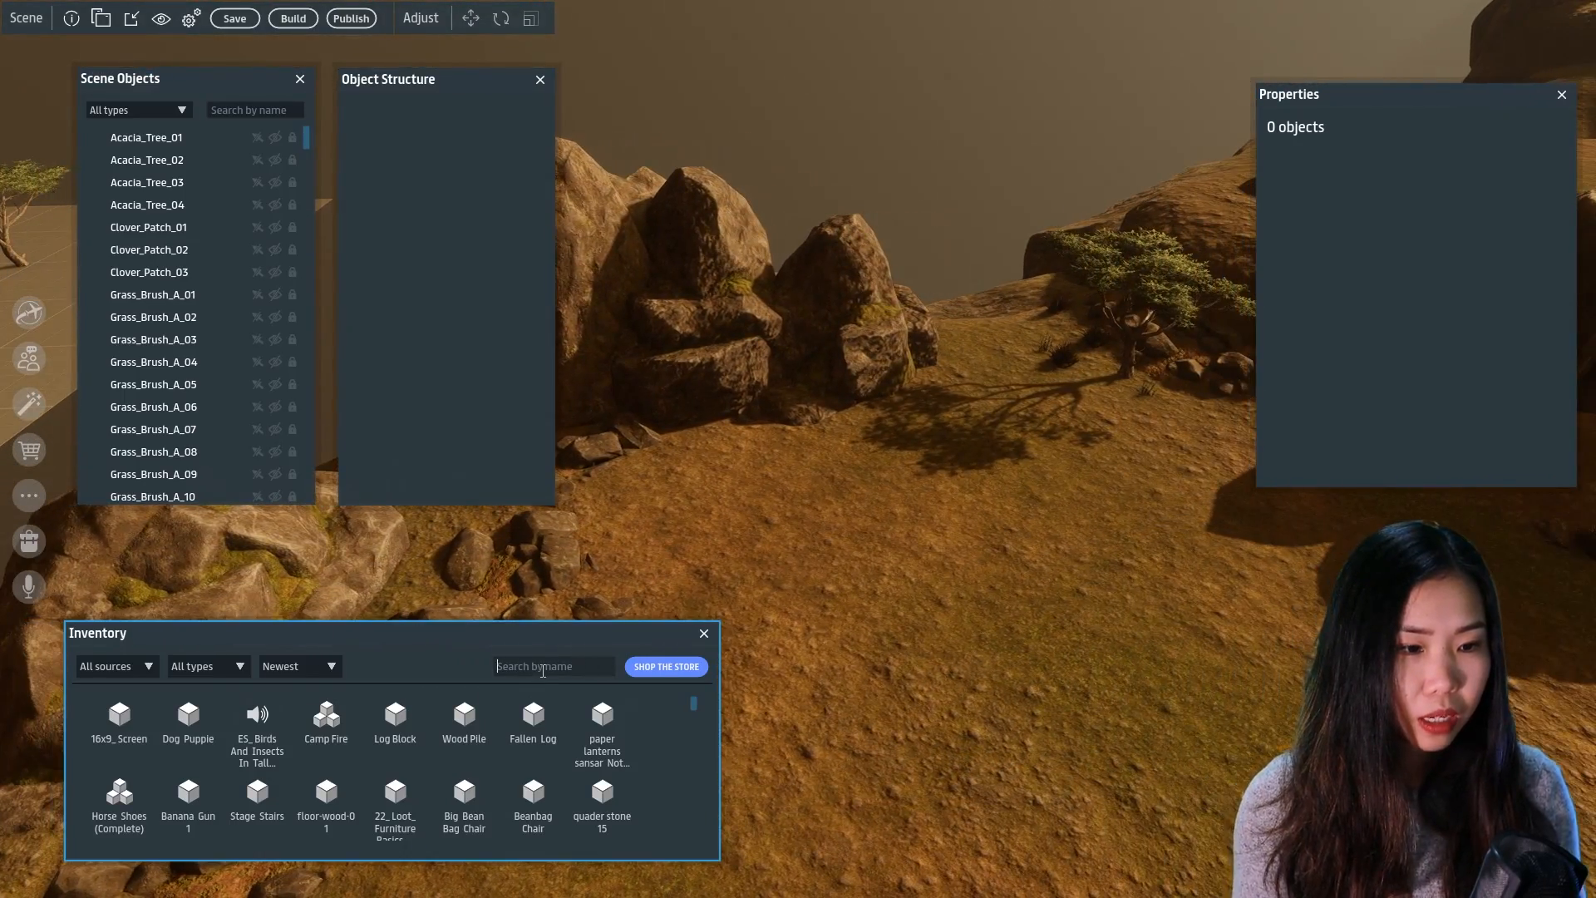
pyautogui.write('screen')
pyautogui.press('Return')
pyautogui.click(117, 736)
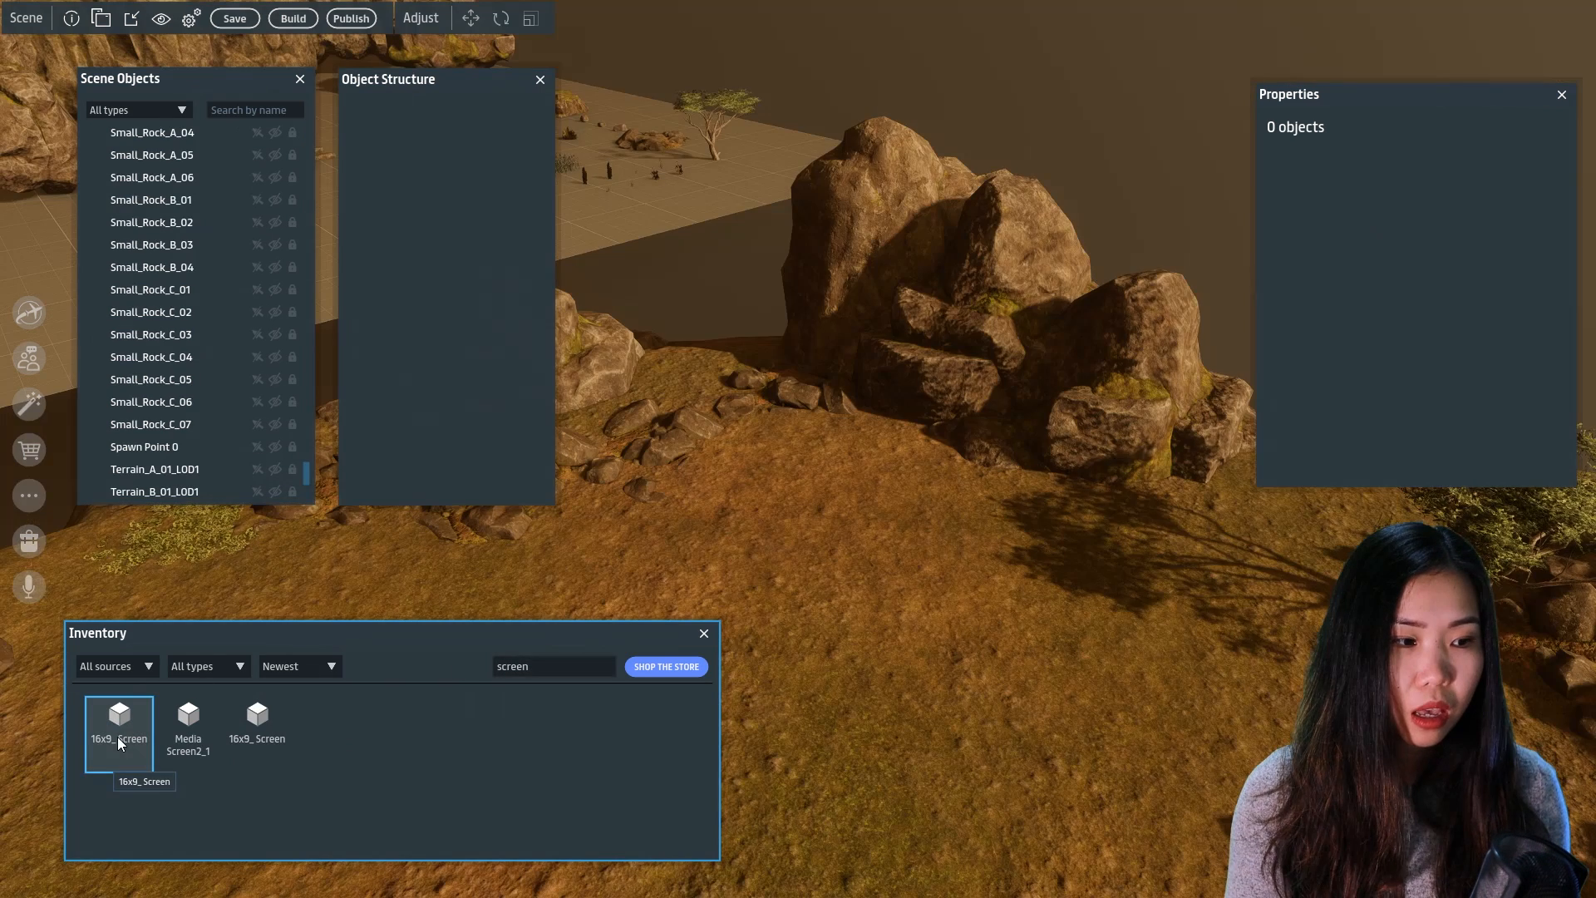
pyautogui.moveTo(266, 653); pyautogui.dragTo(1063, 610)
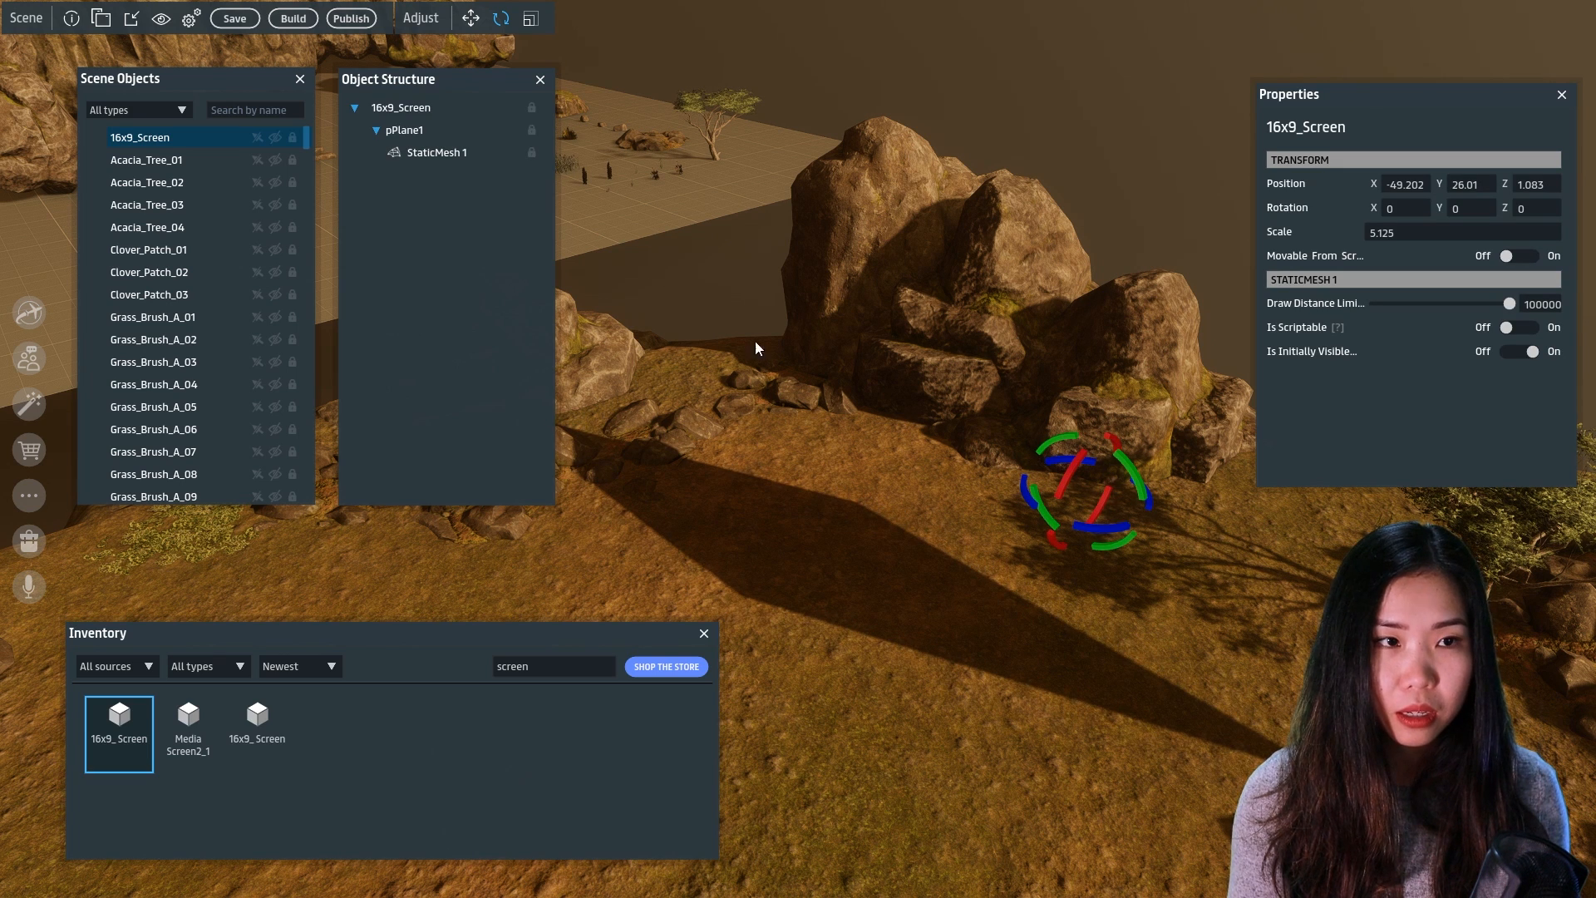
# Move the screen to about X -52.6, Y 26.5 in front of the rocks and rotate it to about -110 degrees around Z
pyautogui.click(470, 18)
pyautogui.moveTo(1093, 434); pyautogui.dragTo(833, 416)
pyautogui.moveTo(1111, 430); pyautogui.dragTo(996, 481)
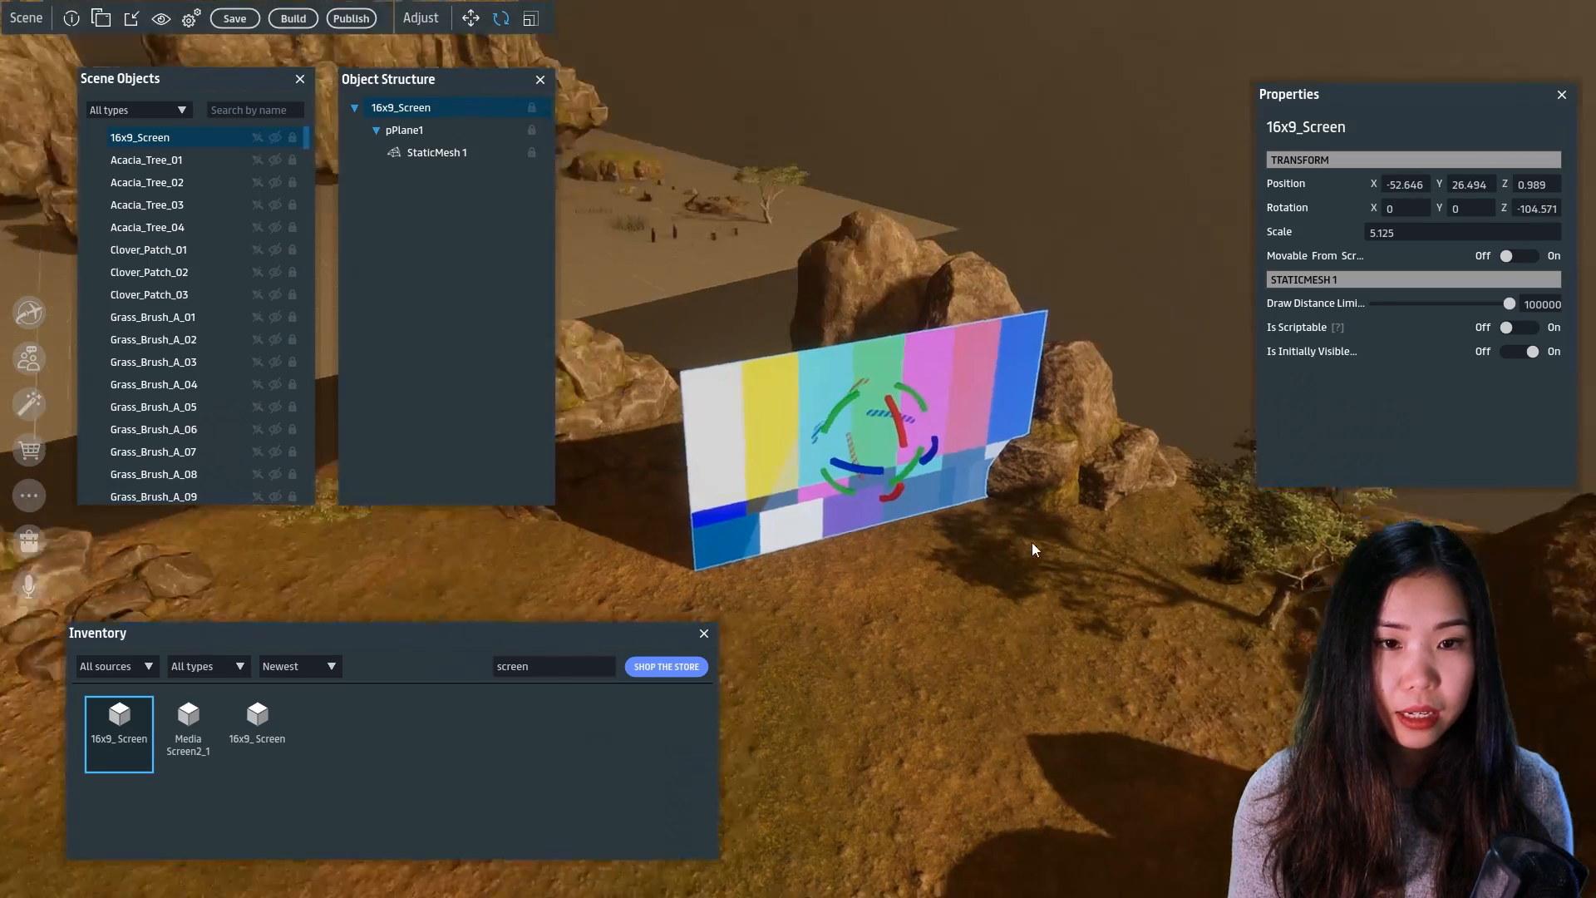
pyautogui.press('w')
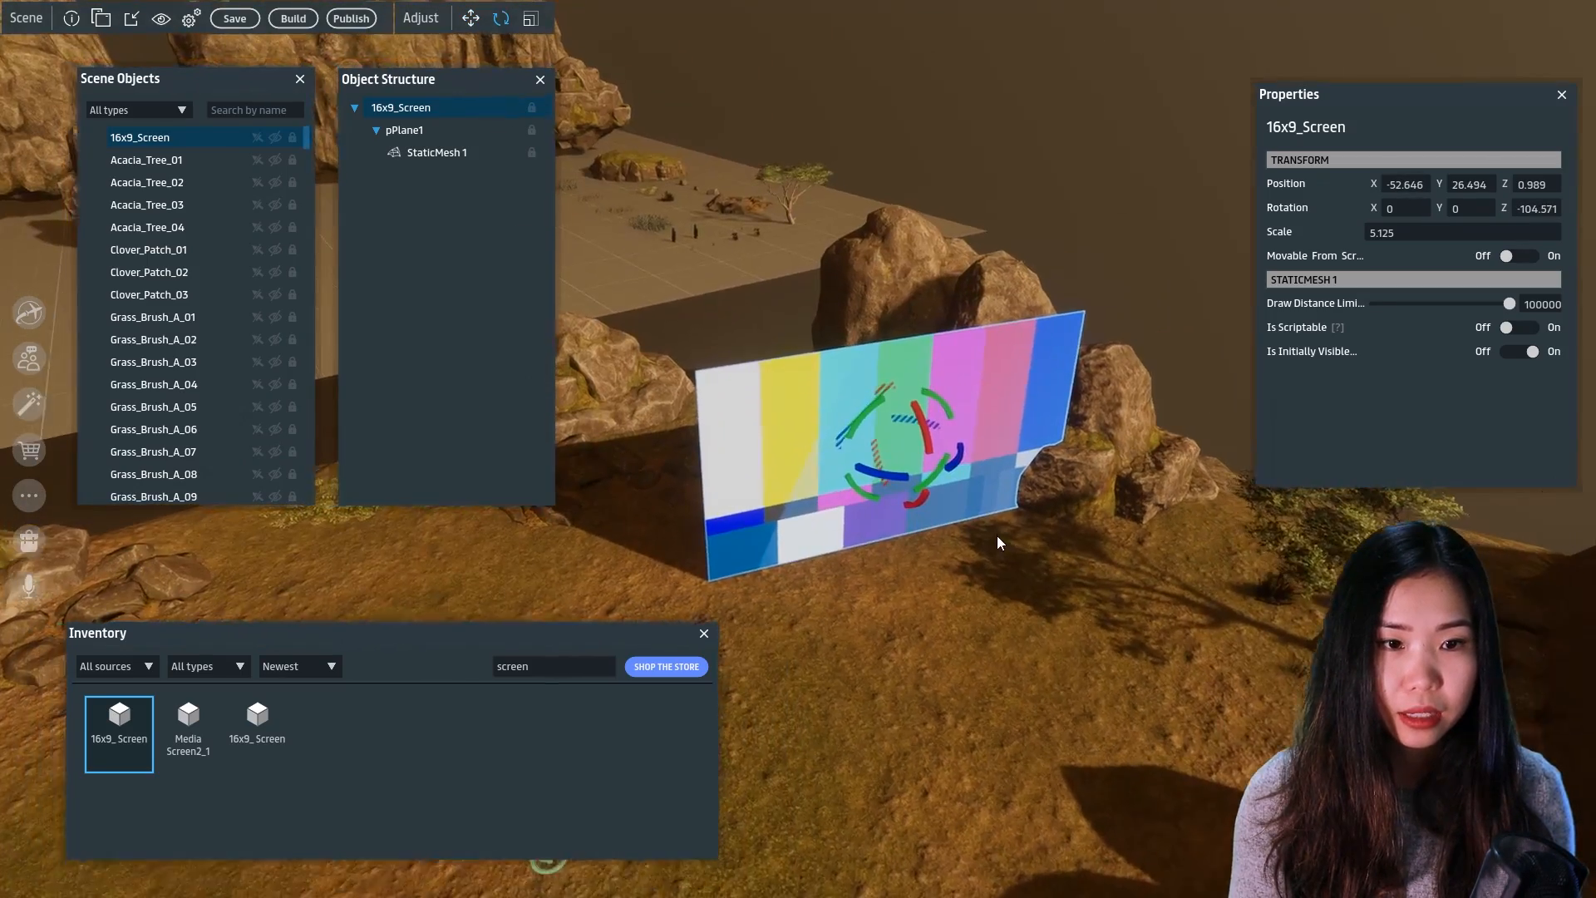
pyautogui.moveTo(979, 458); pyautogui.dragTo(973, 470)
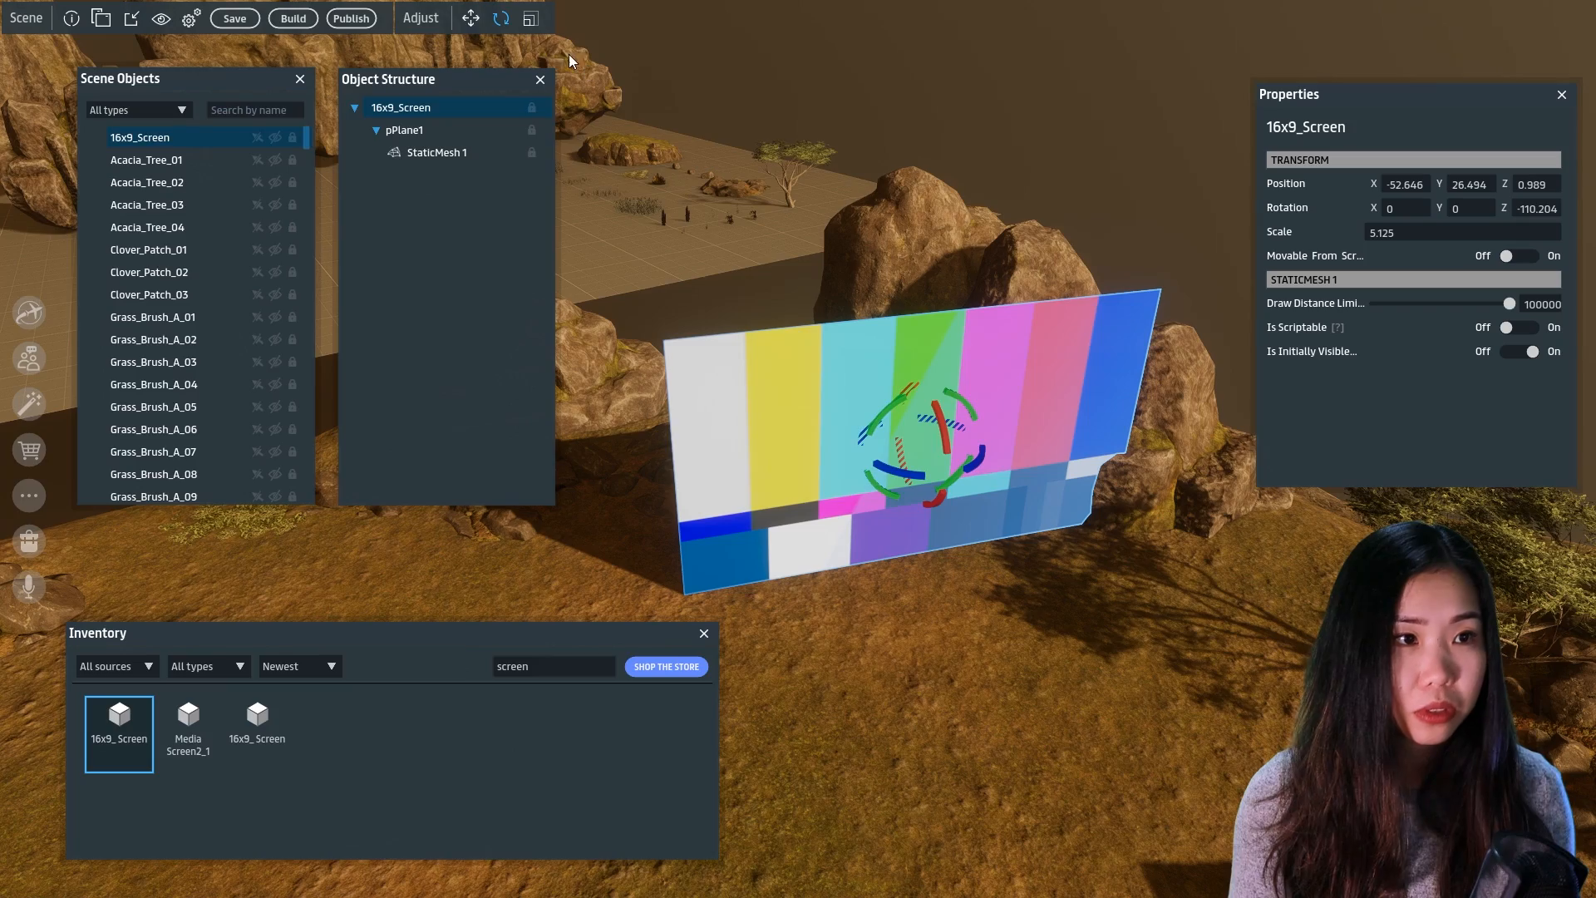
# Move the 16x9_Screen beside the rocks to about X -56.1, Y 23.7 and raise it to about Z 2.4
pyautogui.click(472, 19)
pyautogui.moveTo(720, 552); pyautogui.dragTo(752, 541, button='right')
pyautogui.press('a')
pyautogui.moveTo(1026, 449); pyautogui.dragTo(579, 293)
pyautogui.moveTo(926, 532); pyautogui.dragTo(789, 539, button='right')
pyautogui.moveTo(1034, 441); pyautogui.dragTo(1135, 444)
pyautogui.moveTo(1190, 620); pyautogui.dragTo(1174, 612, button='right')
pyautogui.moveTo(1049, 424); pyautogui.dragTo(1050, 331)
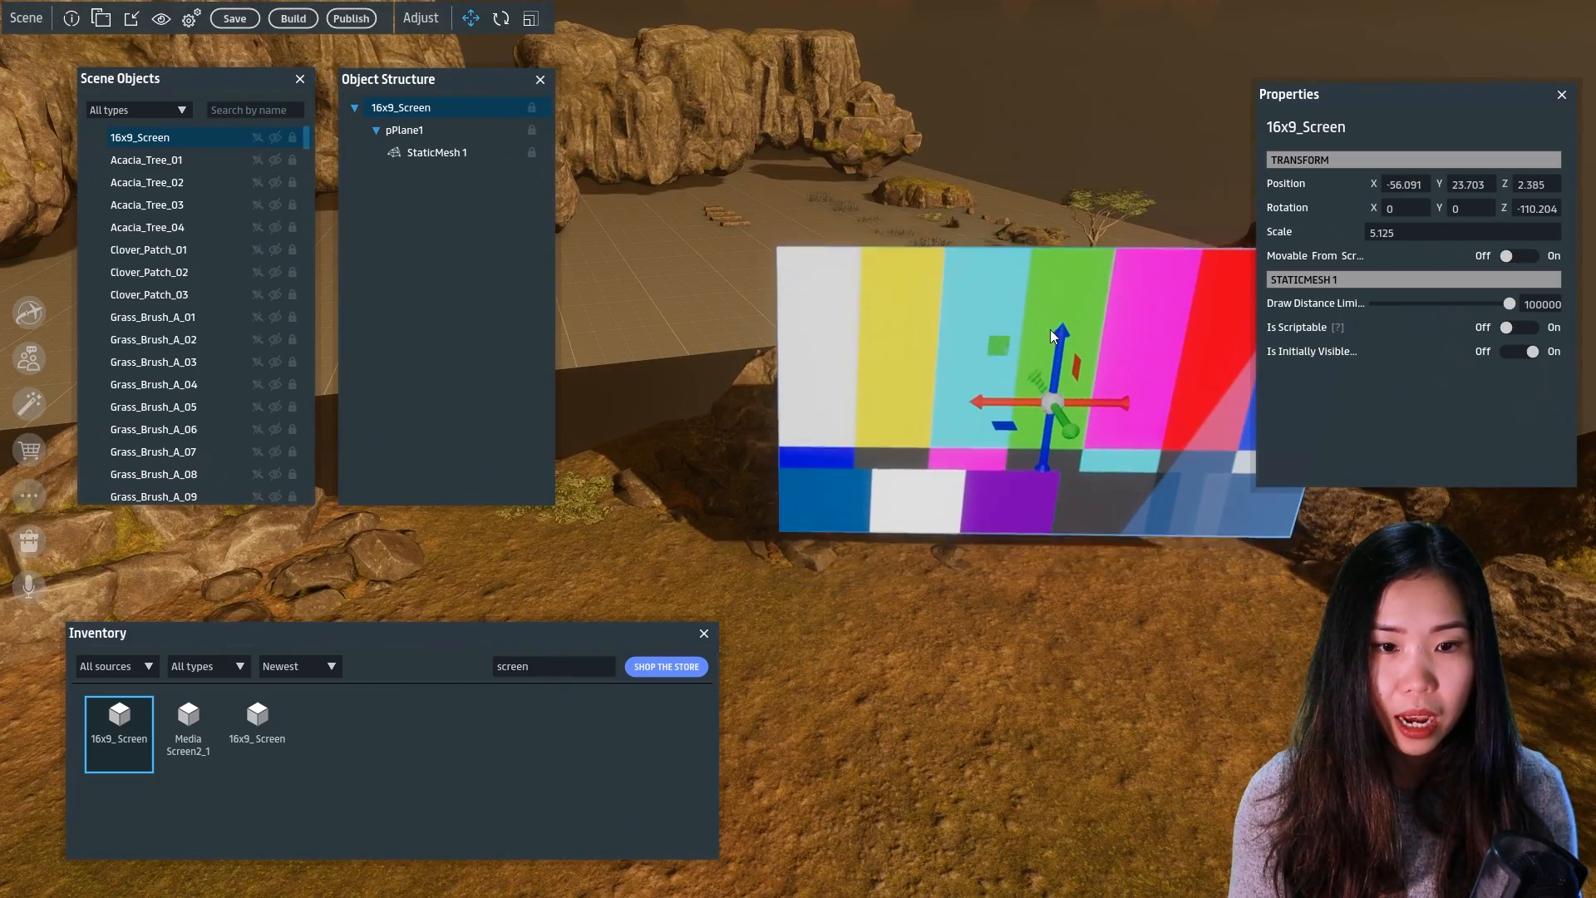
# Place MediaScreen2_1 from the inventory at the 16x9_Screen and rotate it around Z to line up as a frame behind the picture
pyautogui.moveTo(1019, 362); pyautogui.dragTo(803, 672, button='right')
pyautogui.moveTo(195, 723); pyautogui.dragTo(612, 530)
pyautogui.moveTo(1004, 605); pyautogui.dragTo(865, 384)
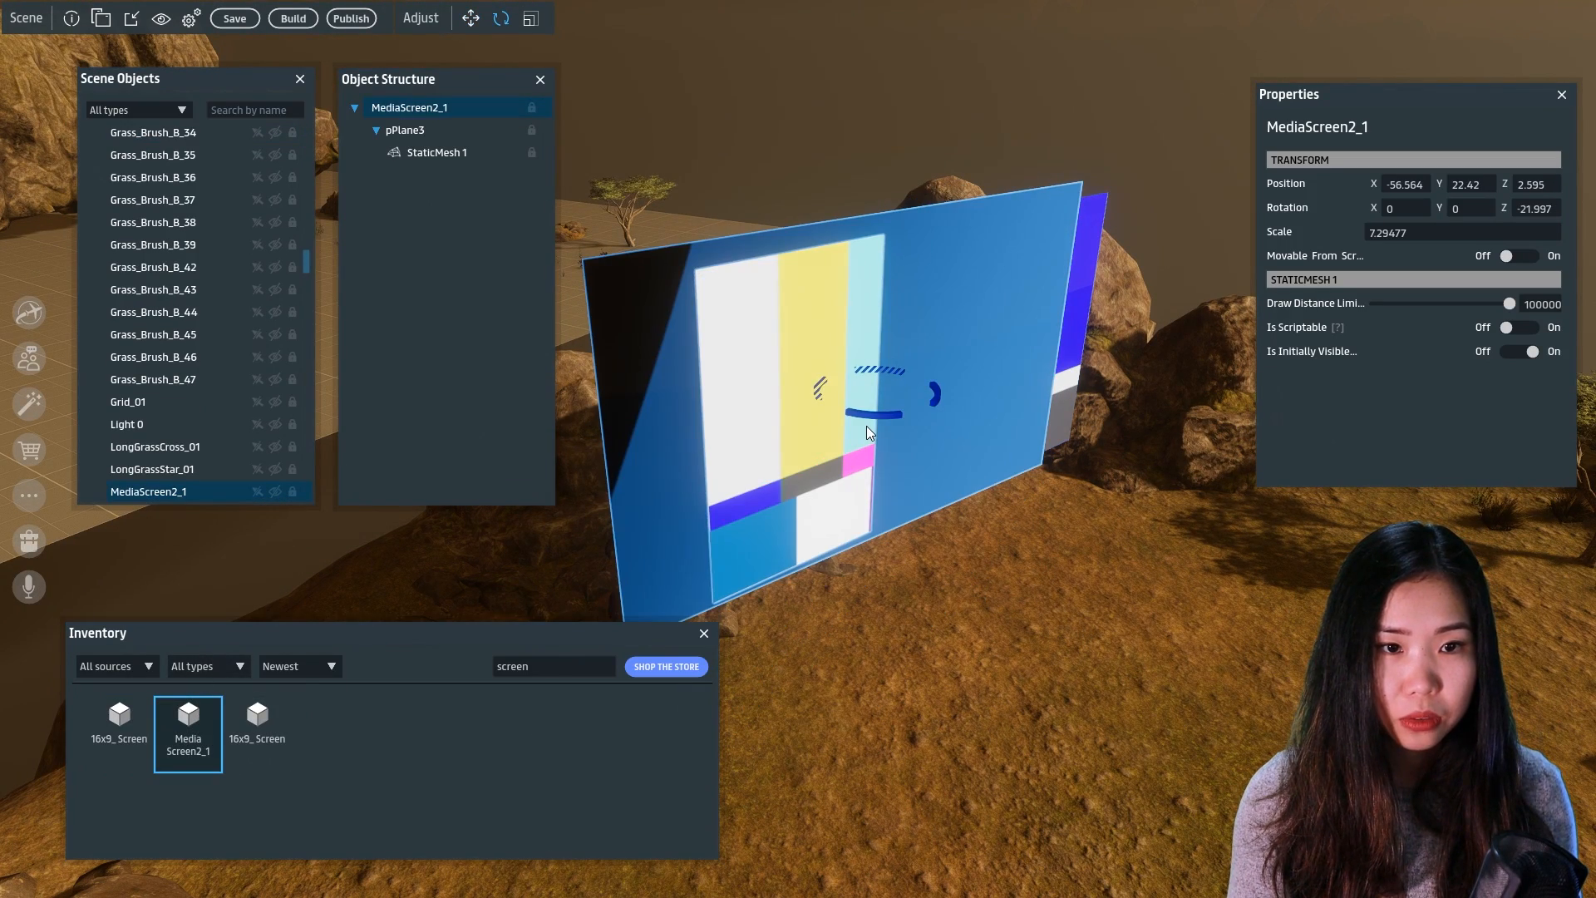
pyautogui.moveTo(866, 426); pyautogui.dragTo(869, 428)
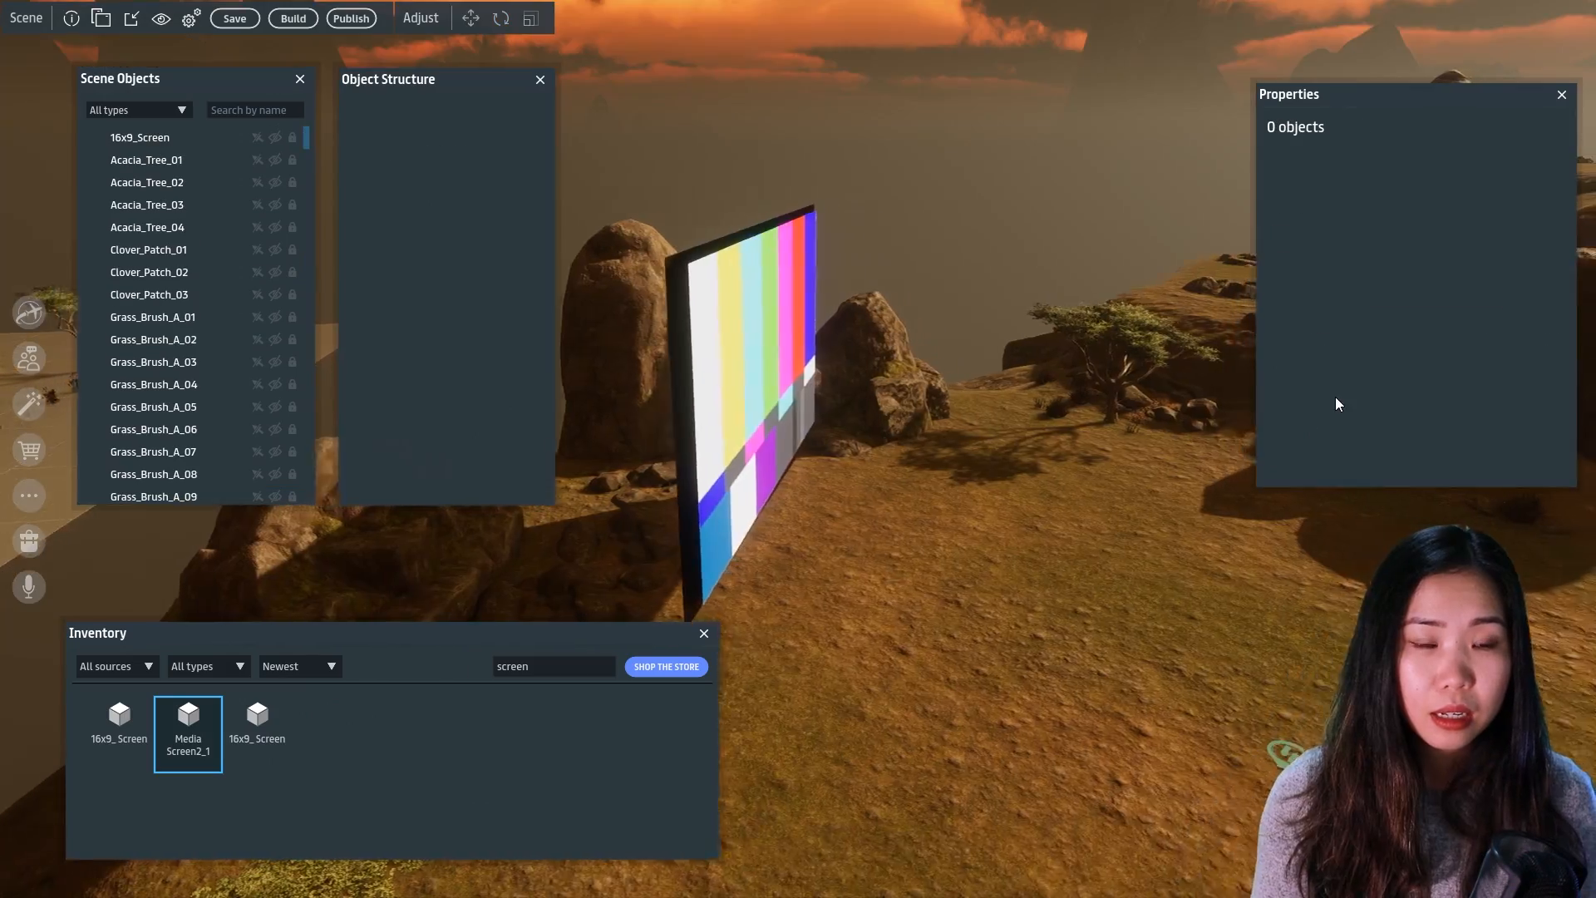
# Select the 16x9_Screen and open the scene settings at the Media Surfaces section, with the Media Stream Name ready for entry
pyautogui.moveTo(1335, 402); pyautogui.dragTo(1140, 394, button='right')
pyautogui.press('d')
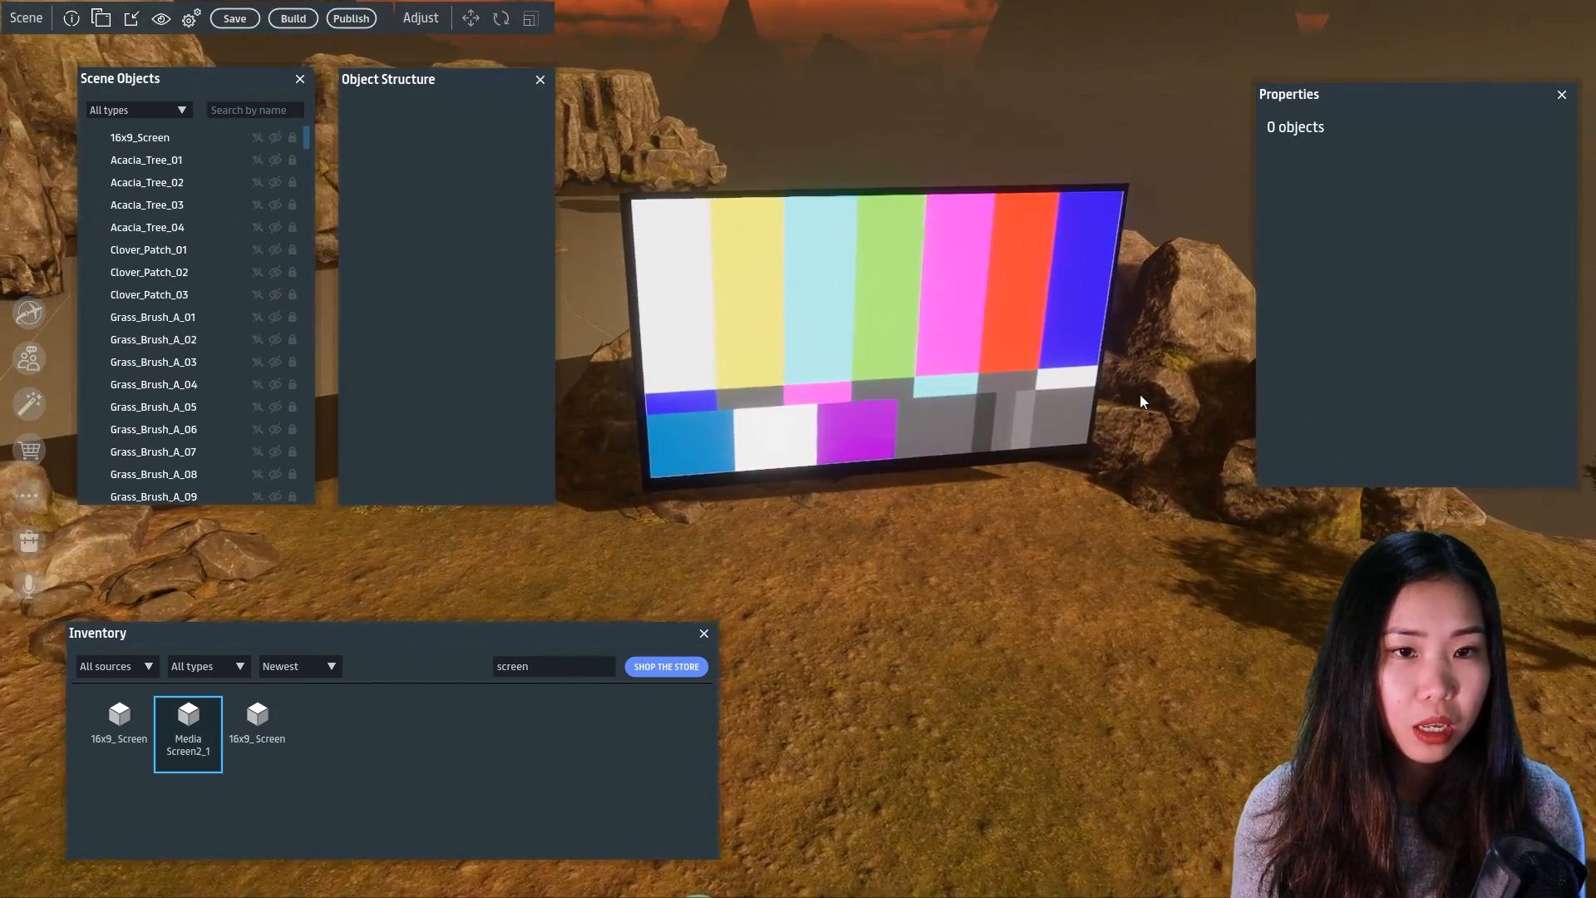
pyautogui.press('d')
pyautogui.click(932, 322)
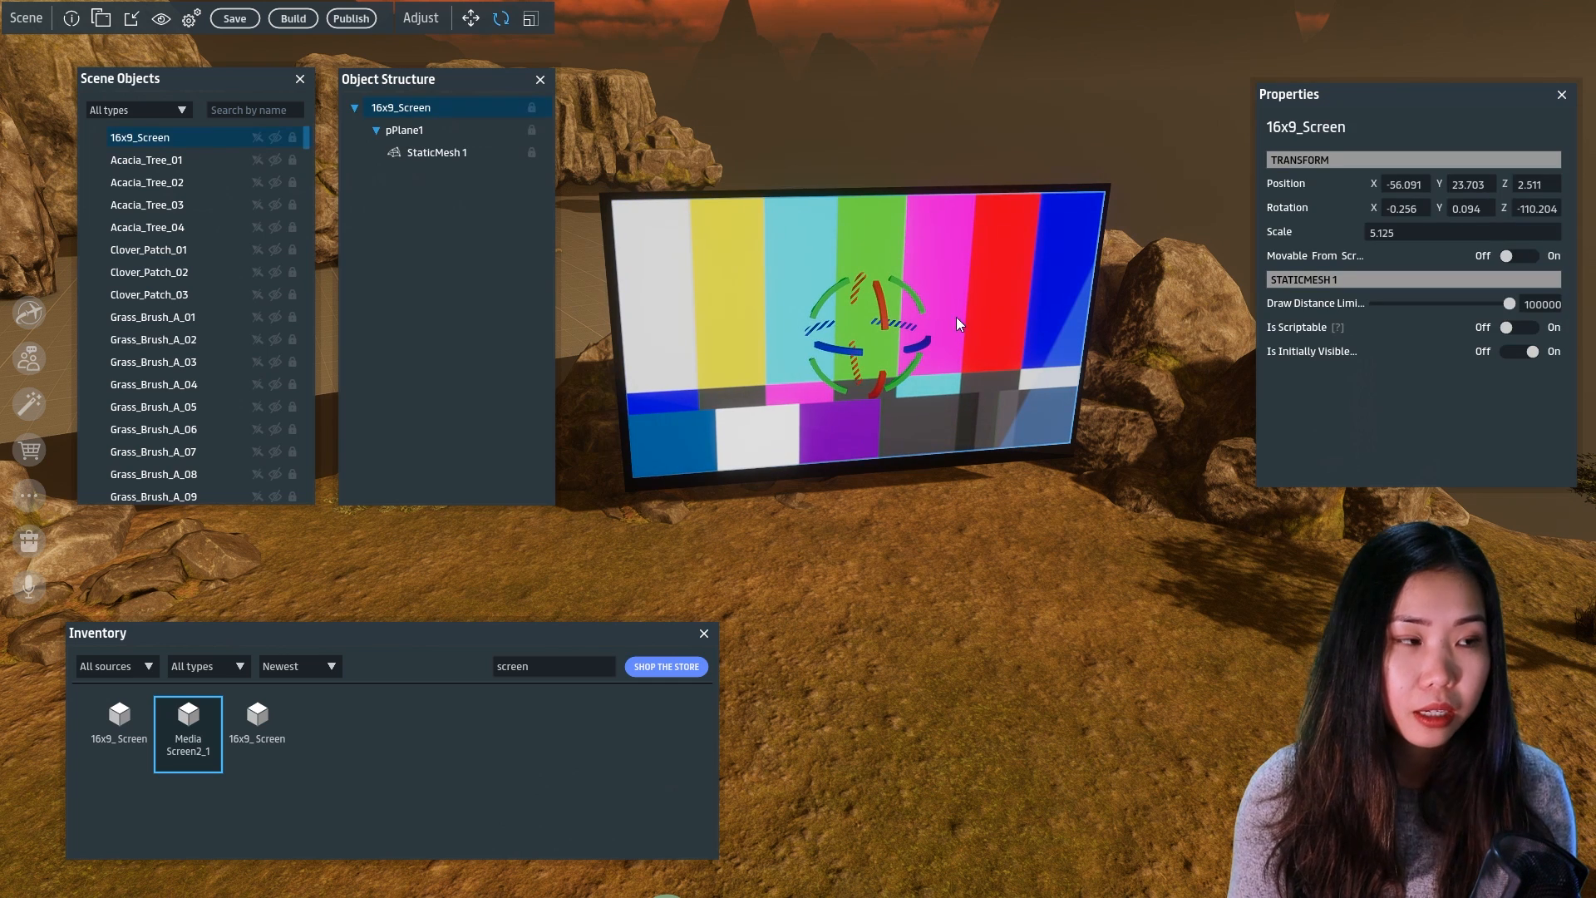
pyautogui.click(102, 23)
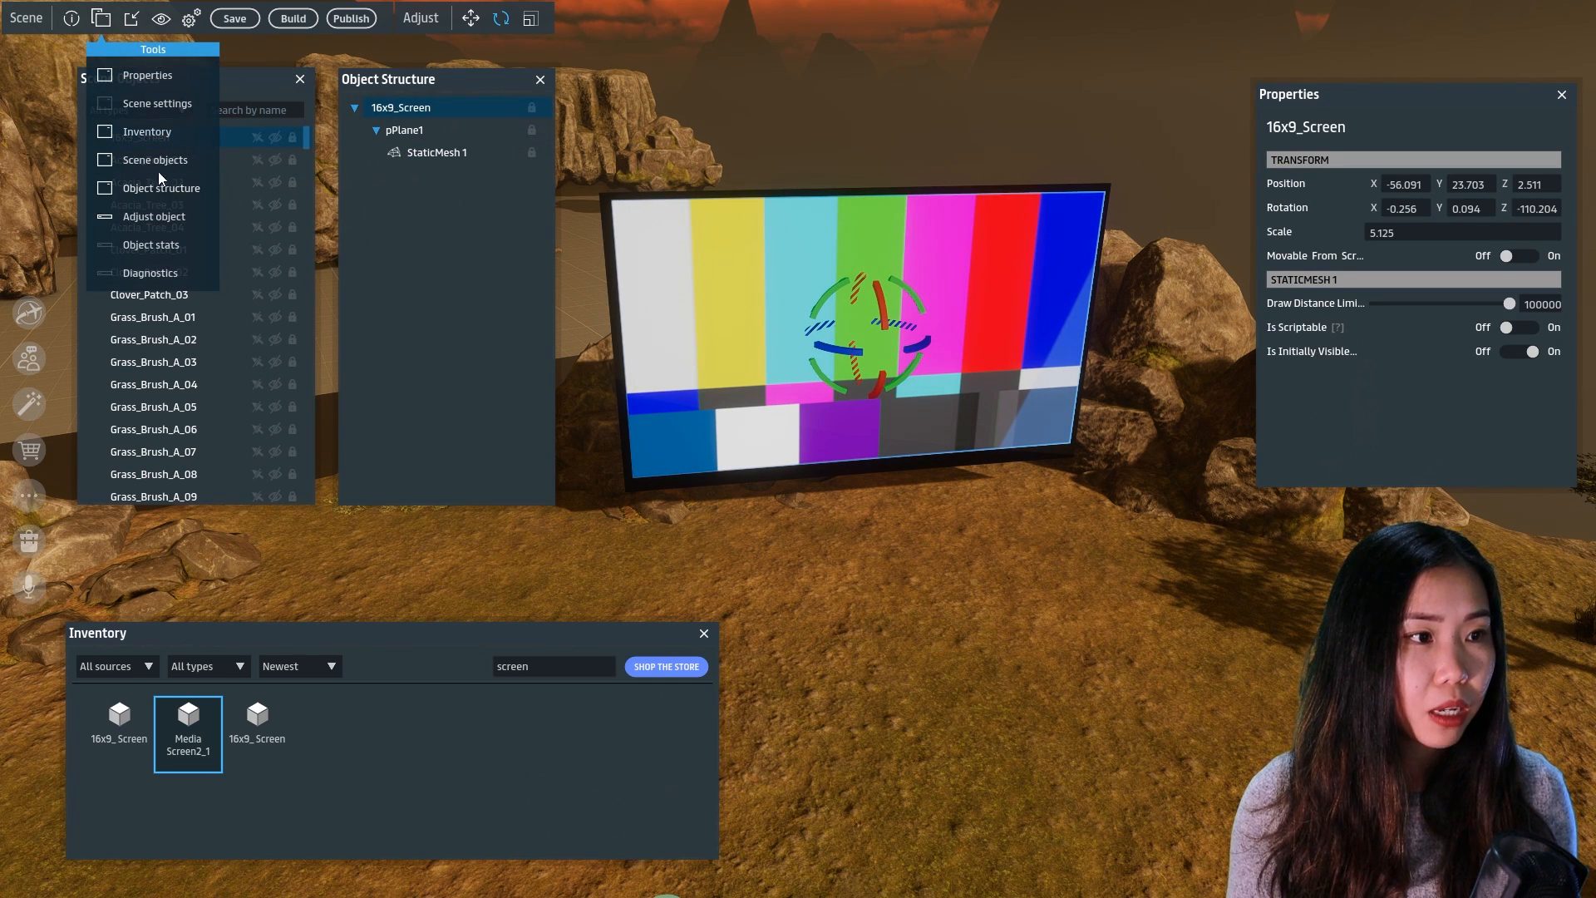
pyautogui.click(154, 106)
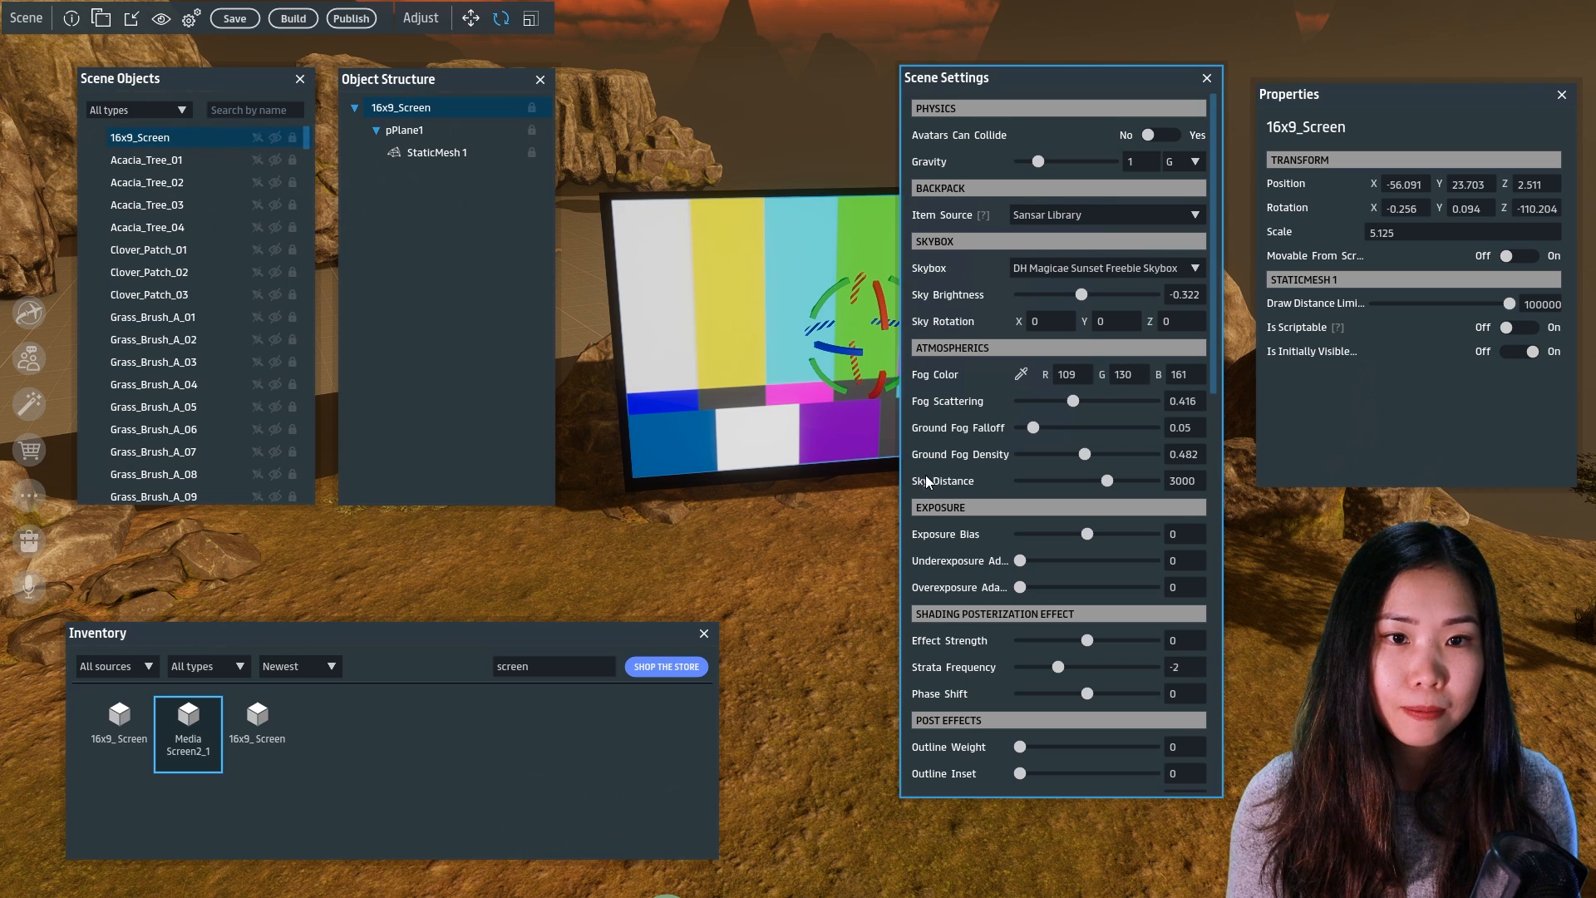
pyautogui.scroll(-3, 924, 475)
pyautogui.scroll(-10, 940, 466)
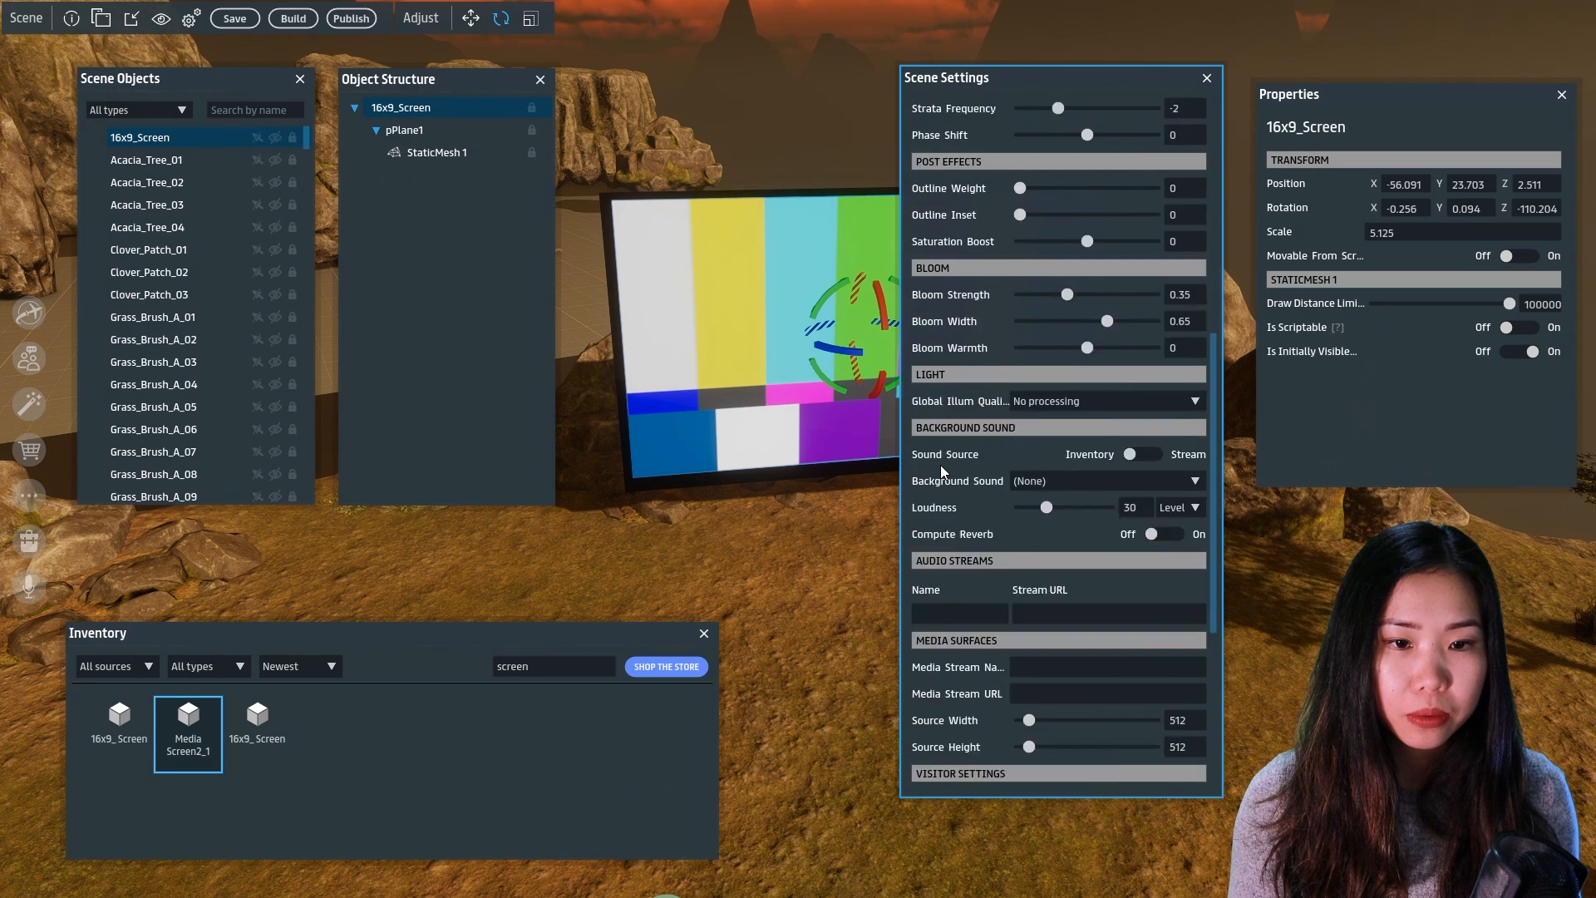
pyautogui.scroll(-3, 940, 465)
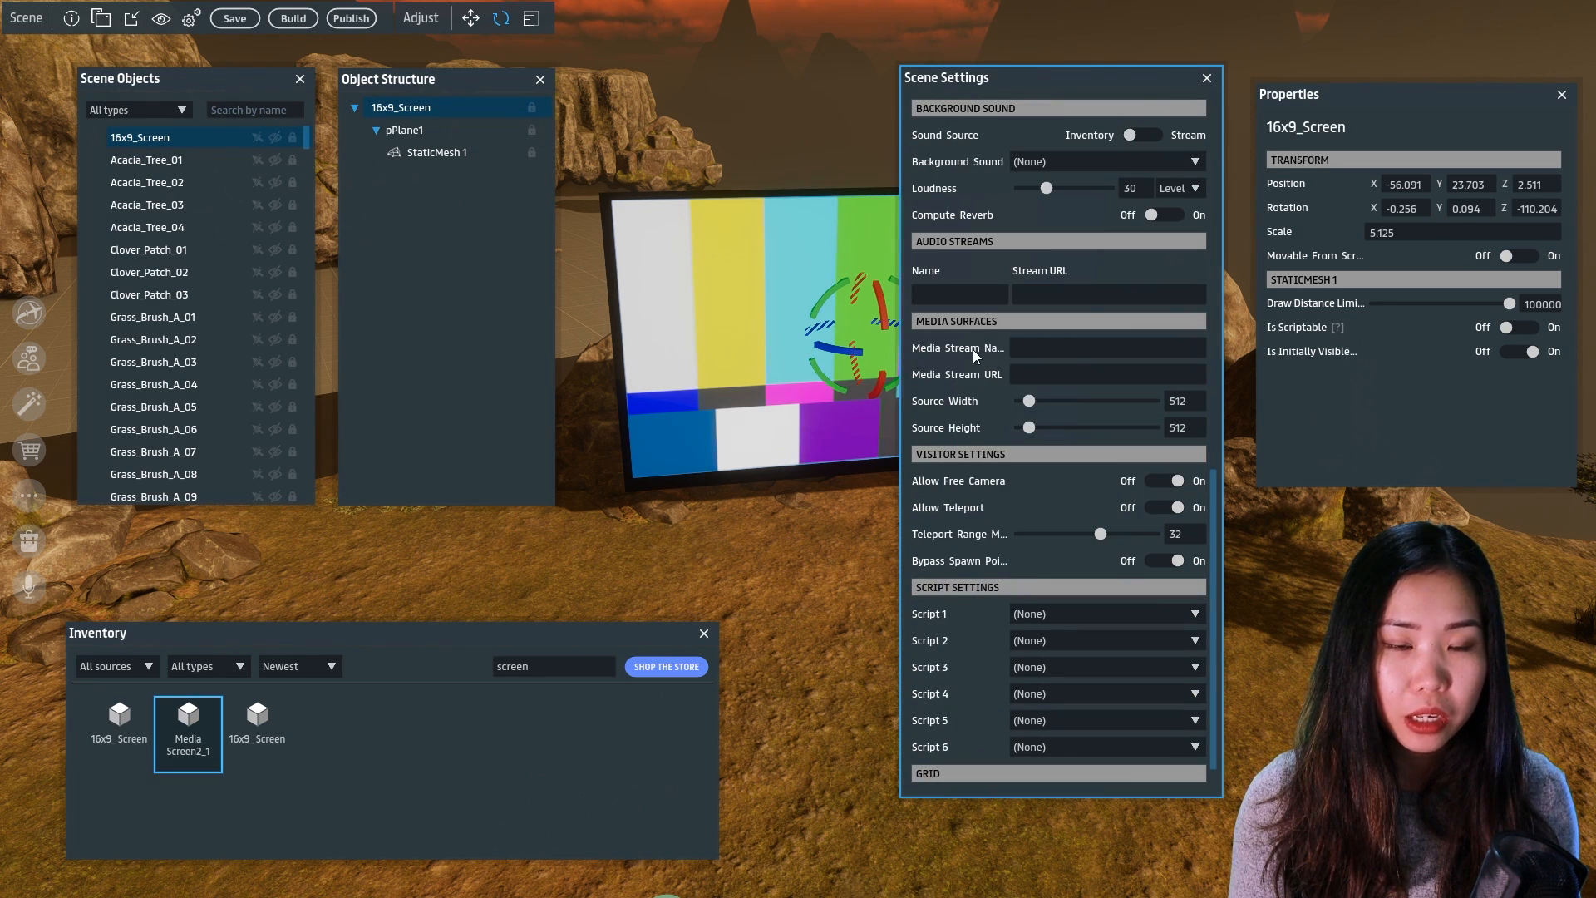
pyautogui.click(1028, 350)
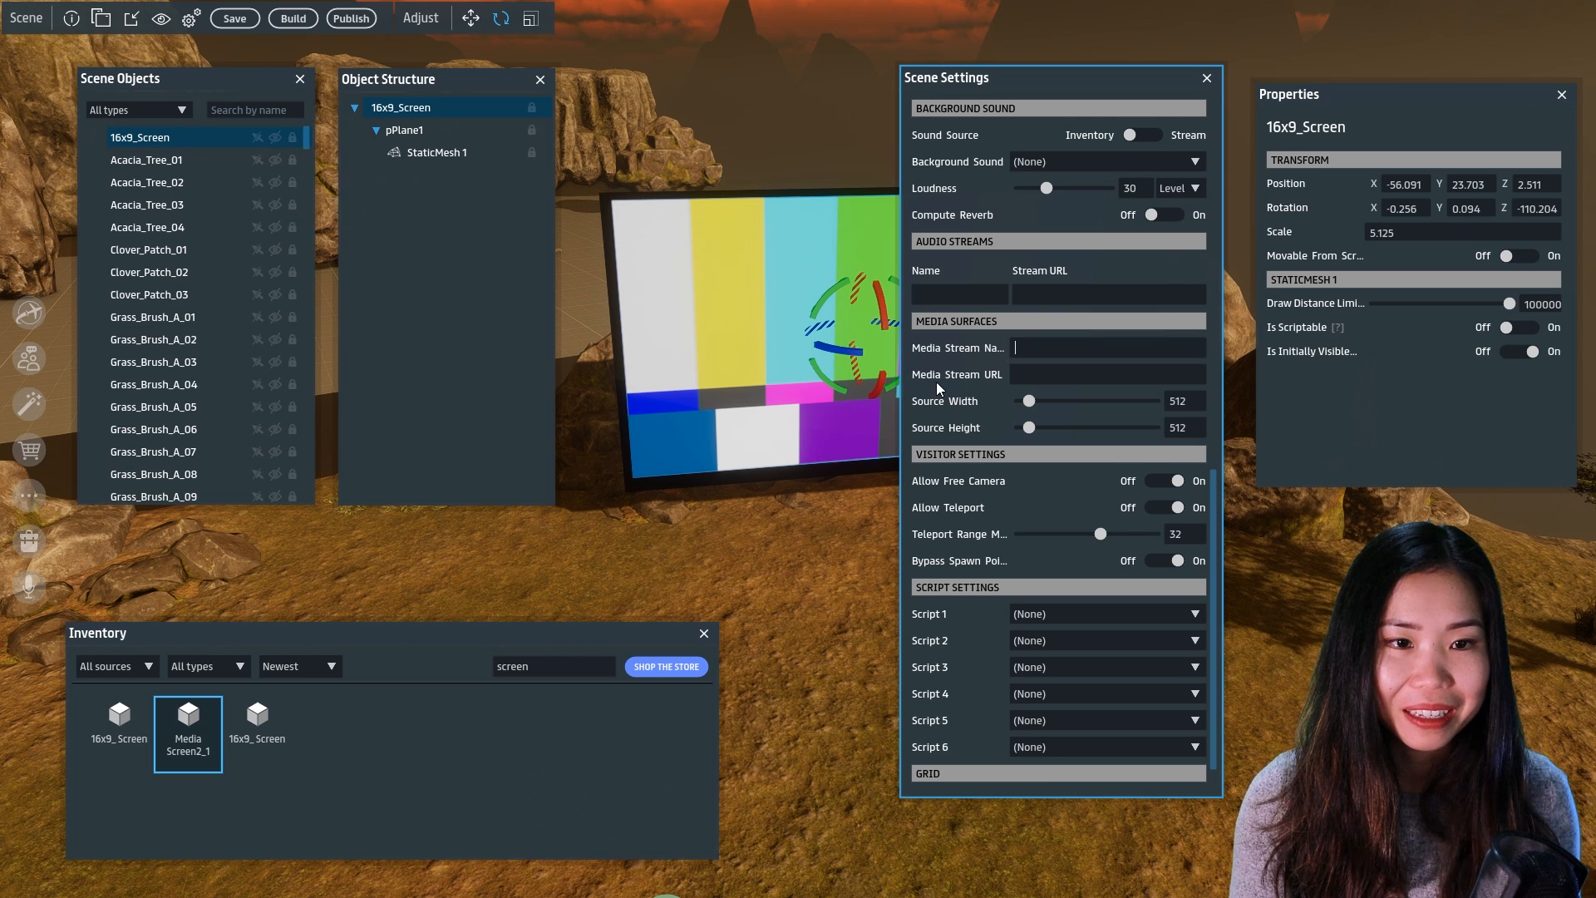
pyautogui.click(1056, 352)
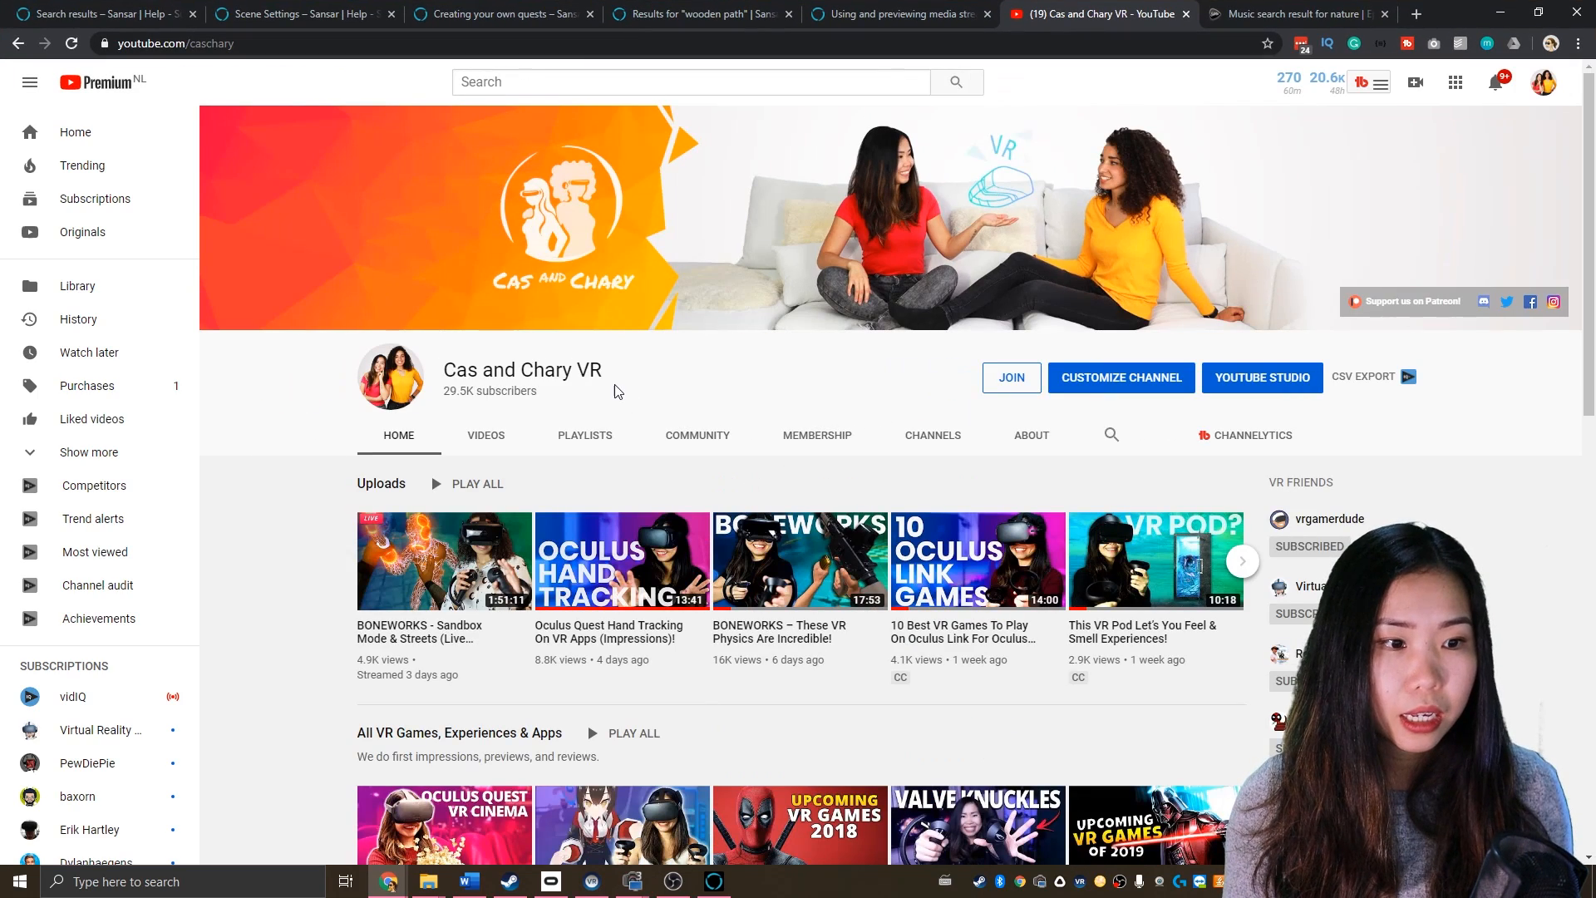
# Copy the address of the YouTube video "Oculus Quest Hand Tracking On VR Apps (Impressions)!" and paste it as Sansar's Media Stream URL
pyautogui.scroll(-1, 773, 358)
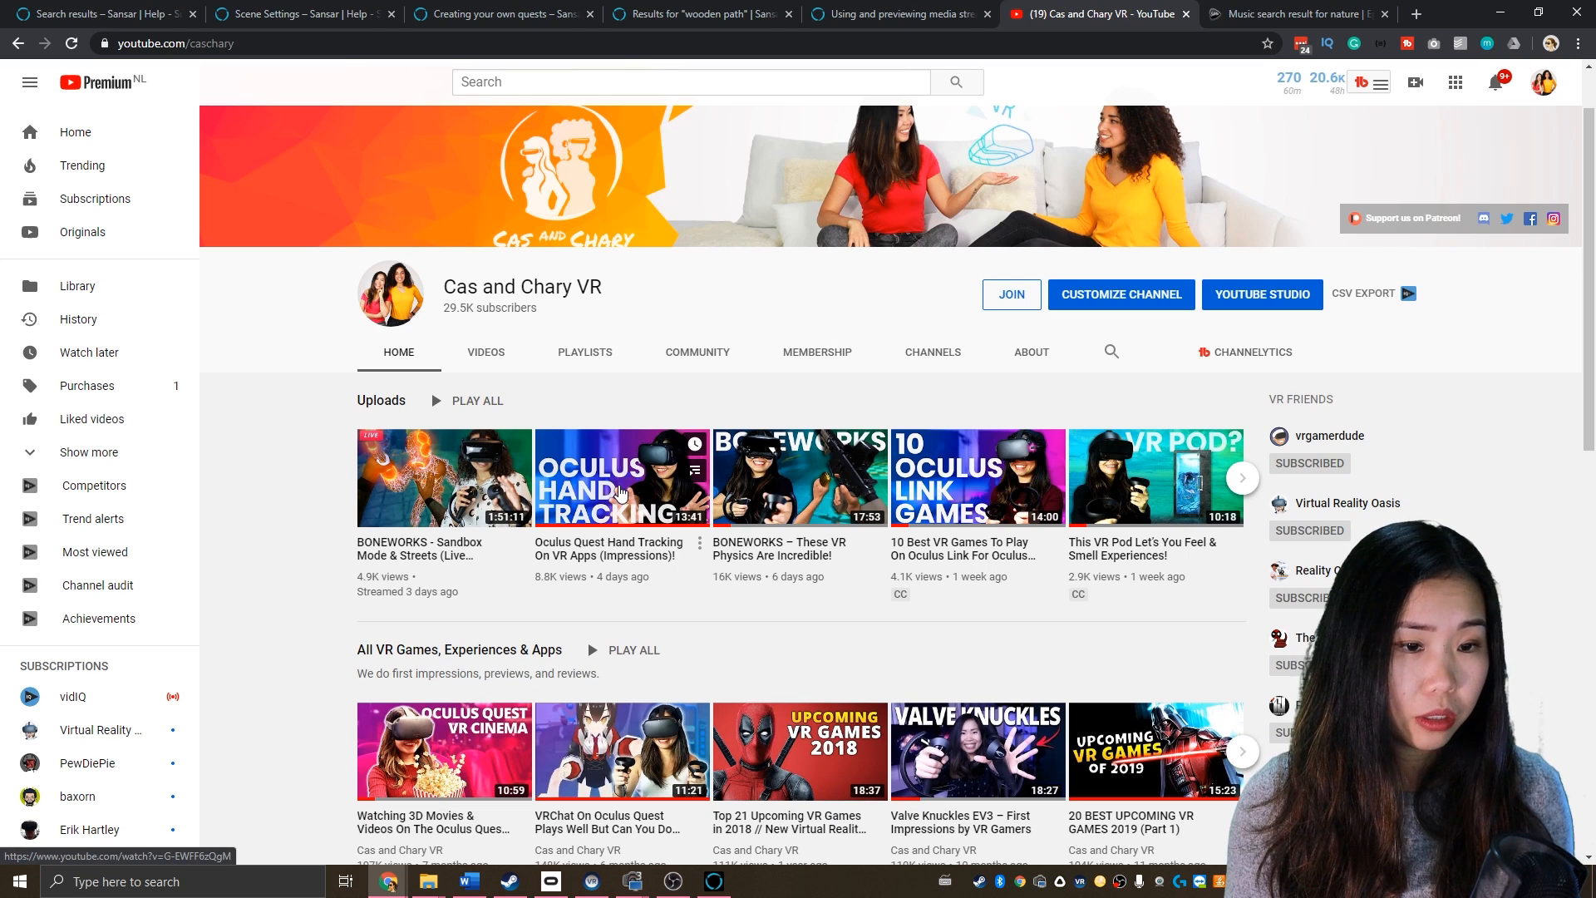
pyautogui.click(650, 487)
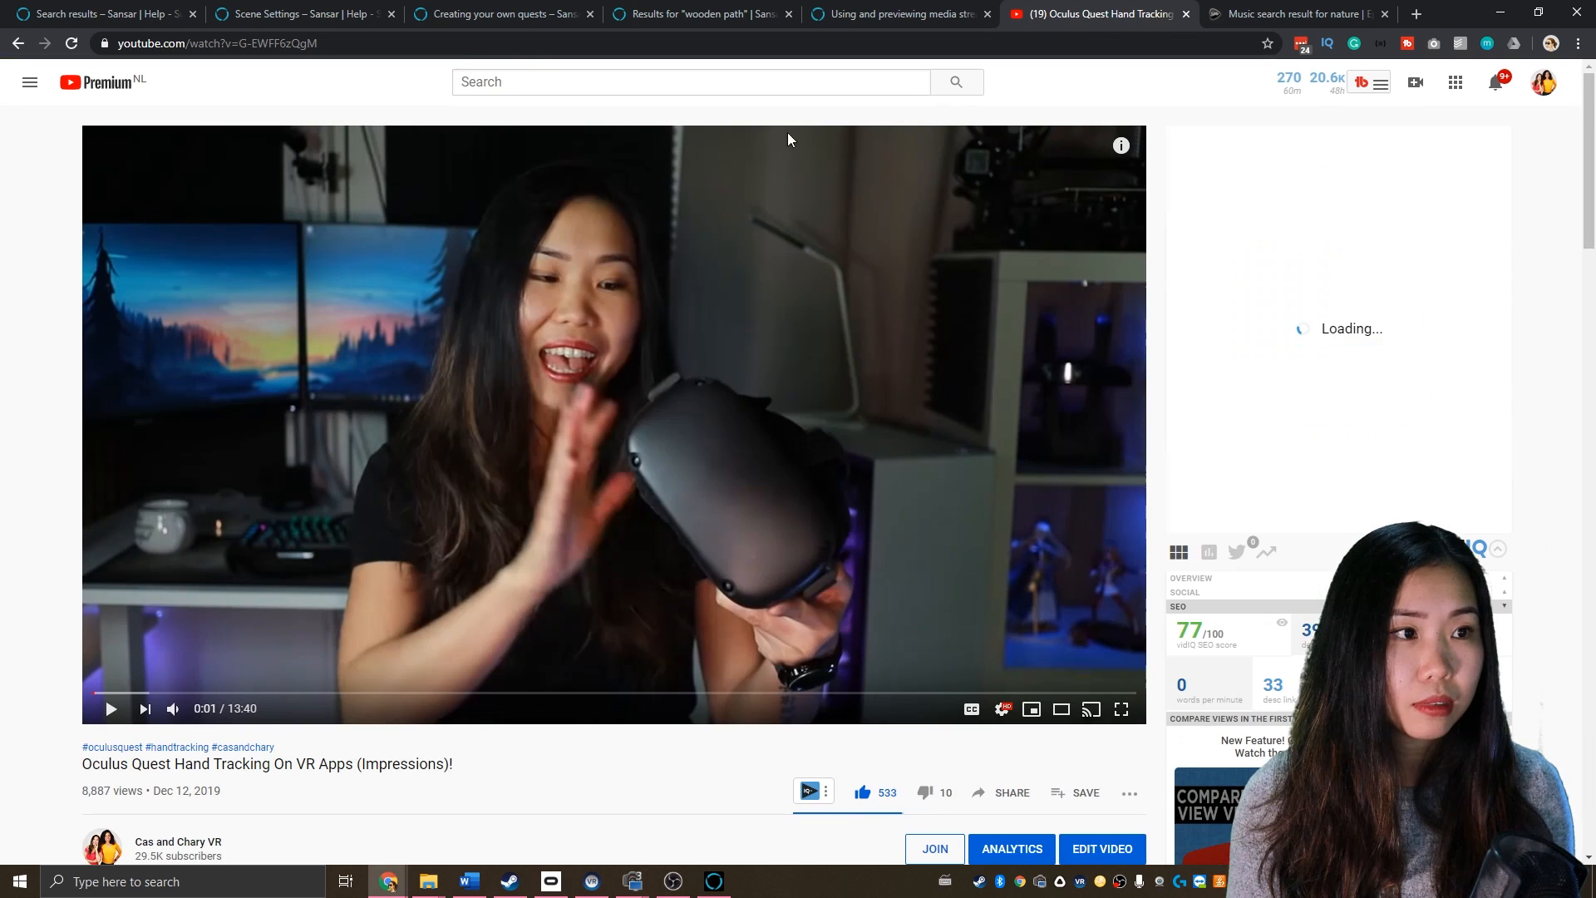
pyautogui.click(475, 45)
pyautogui.hotkey('ctrl', 'c')
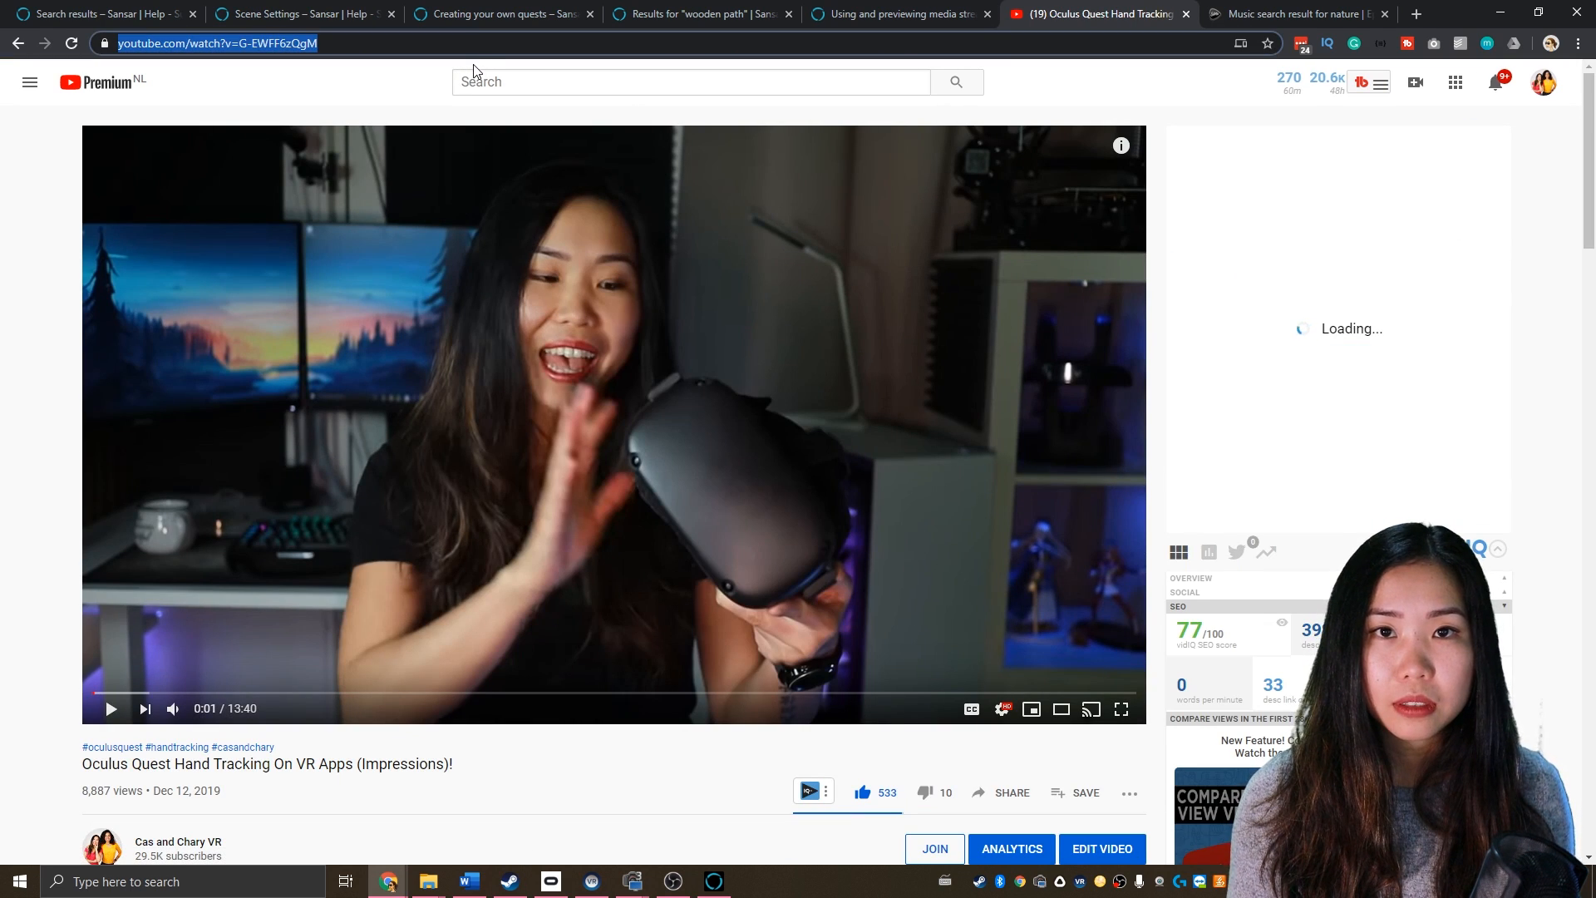
pyautogui.click(716, 878)
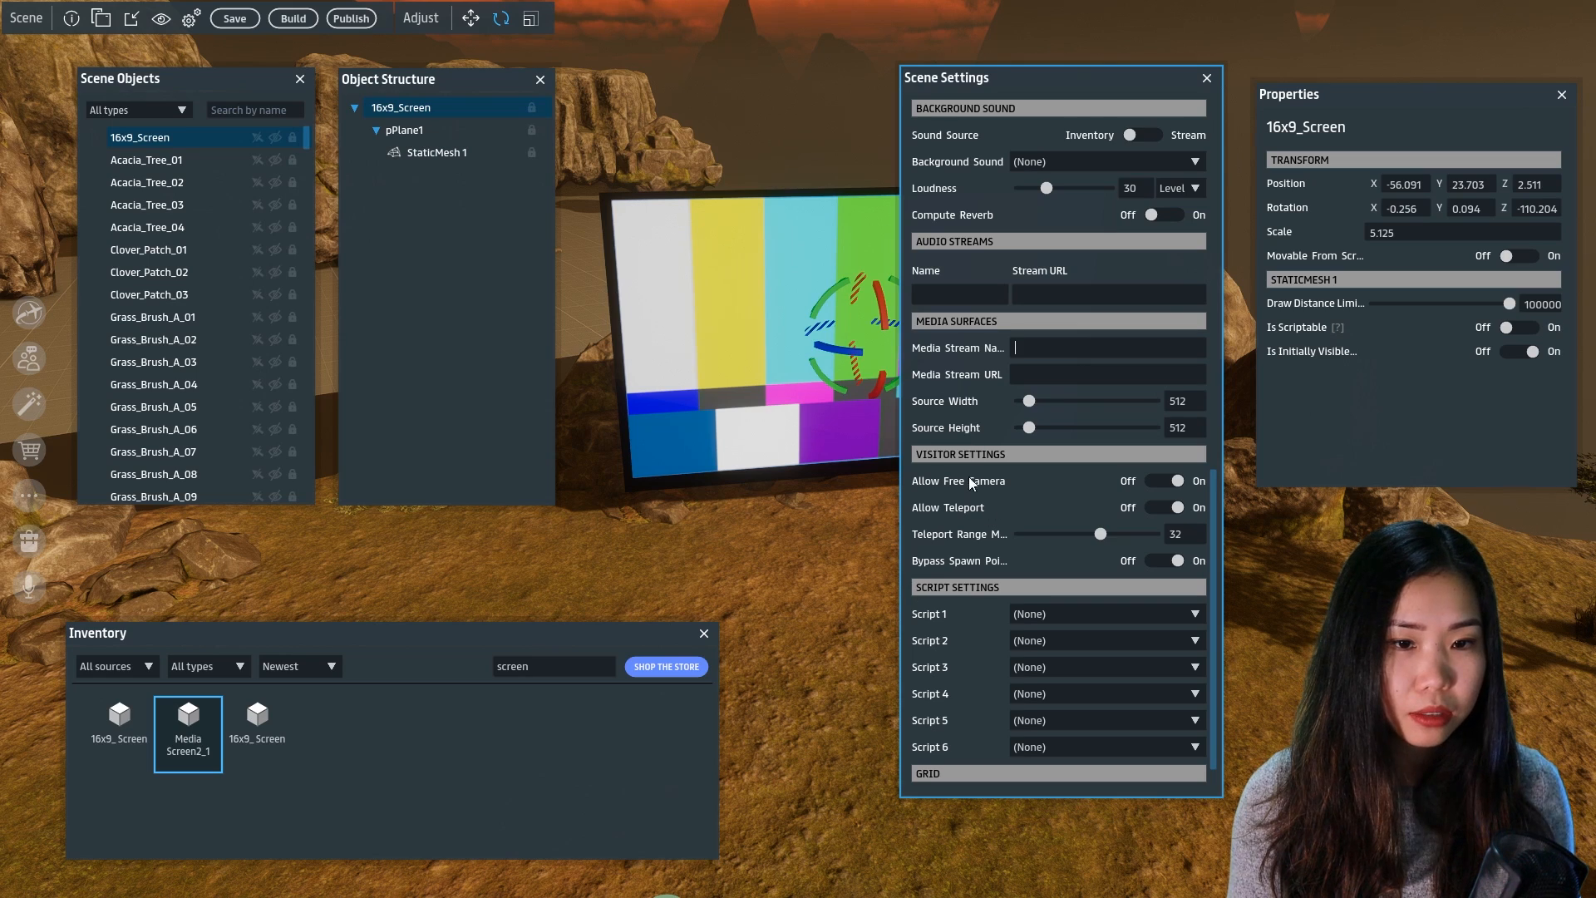
pyautogui.click(1046, 373)
pyautogui.hotkey('ctrl', 'v')
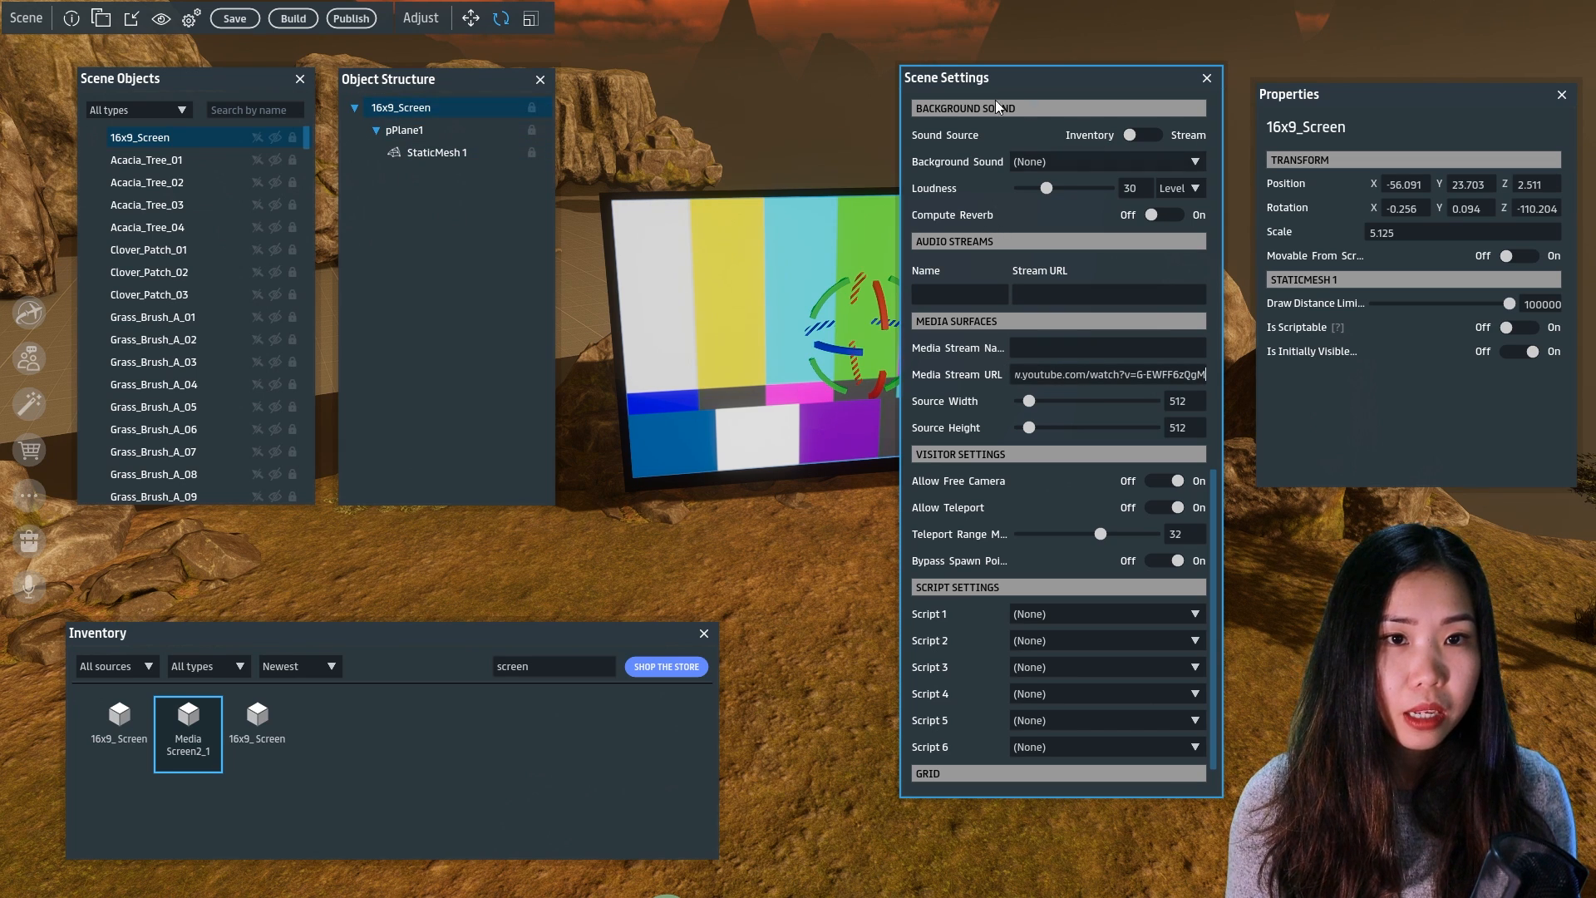
# Toggle the Audio/Video preview option for the scene
pyautogui.click(162, 23)
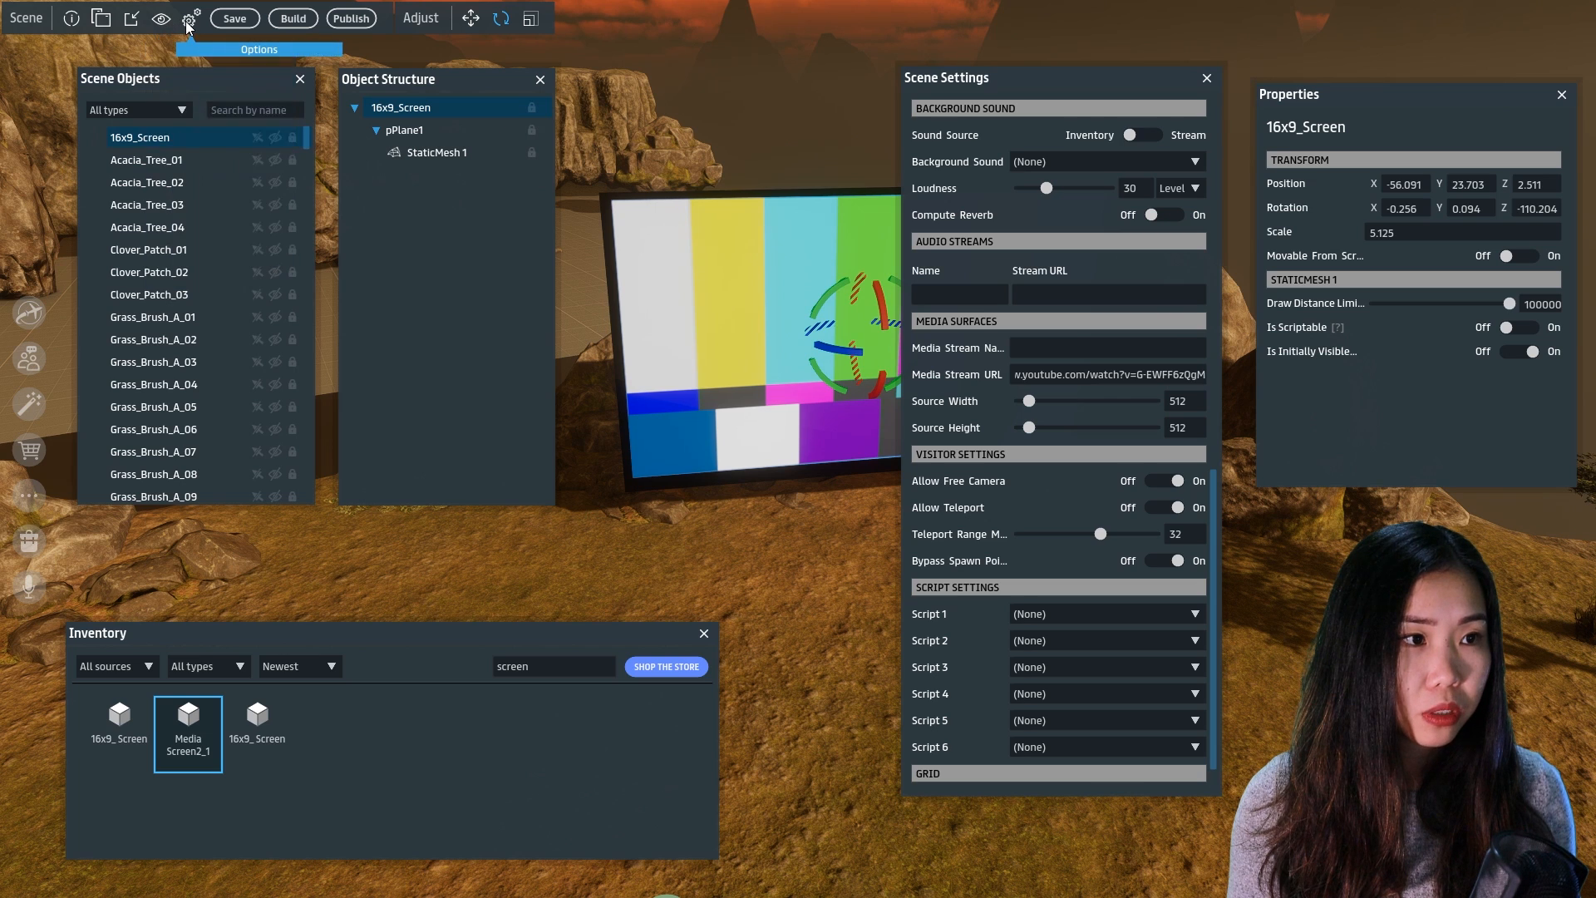
pyautogui.click(189, 21)
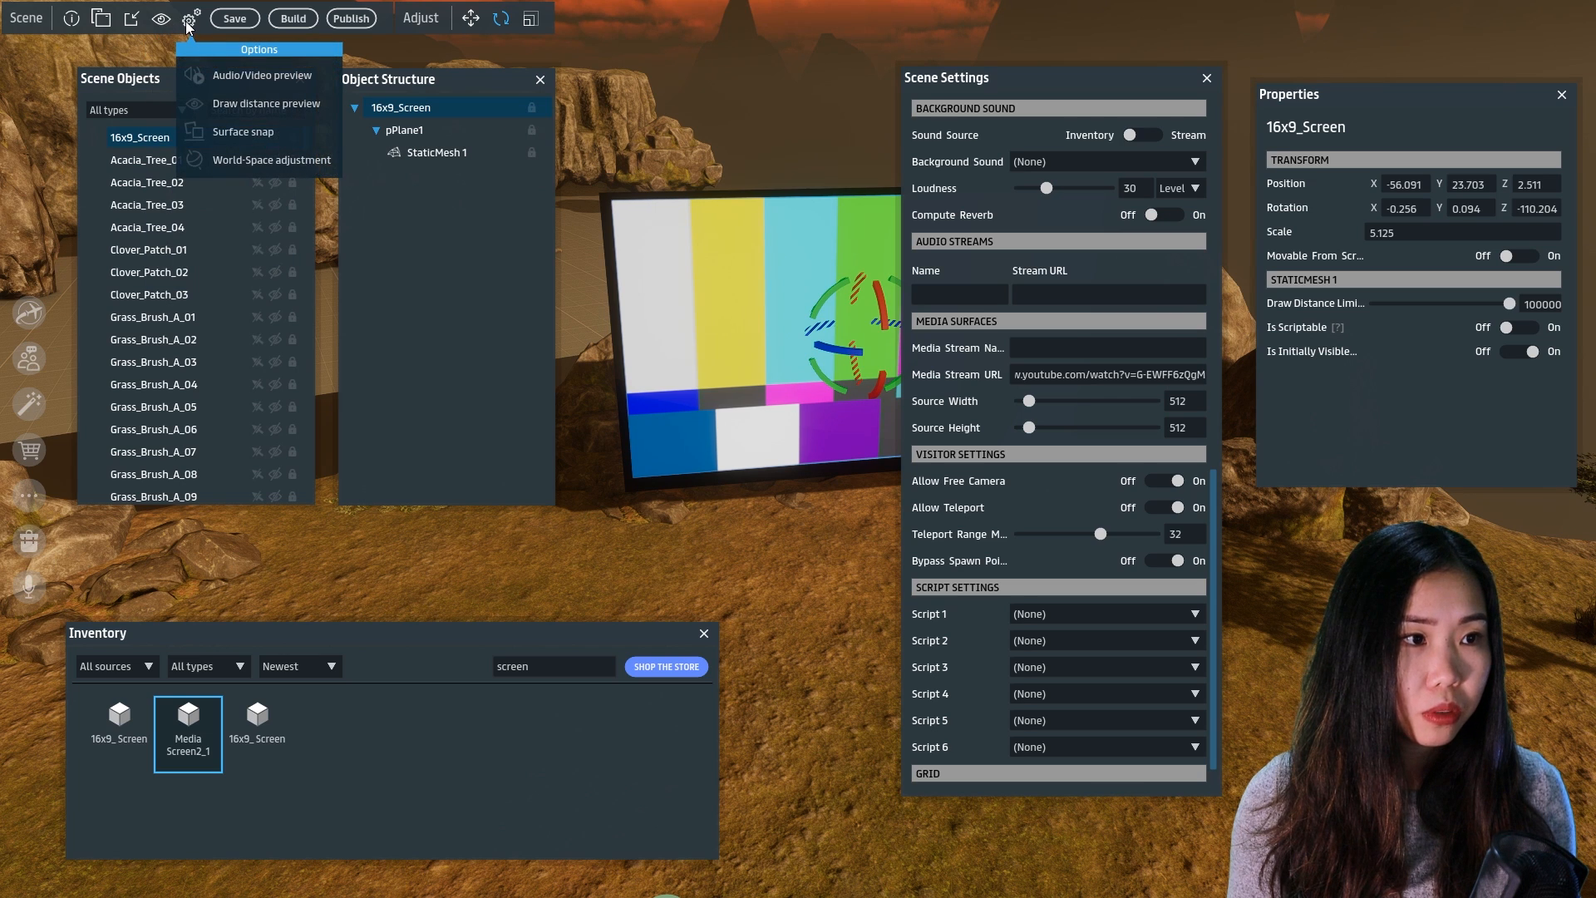
pyautogui.click(231, 77)
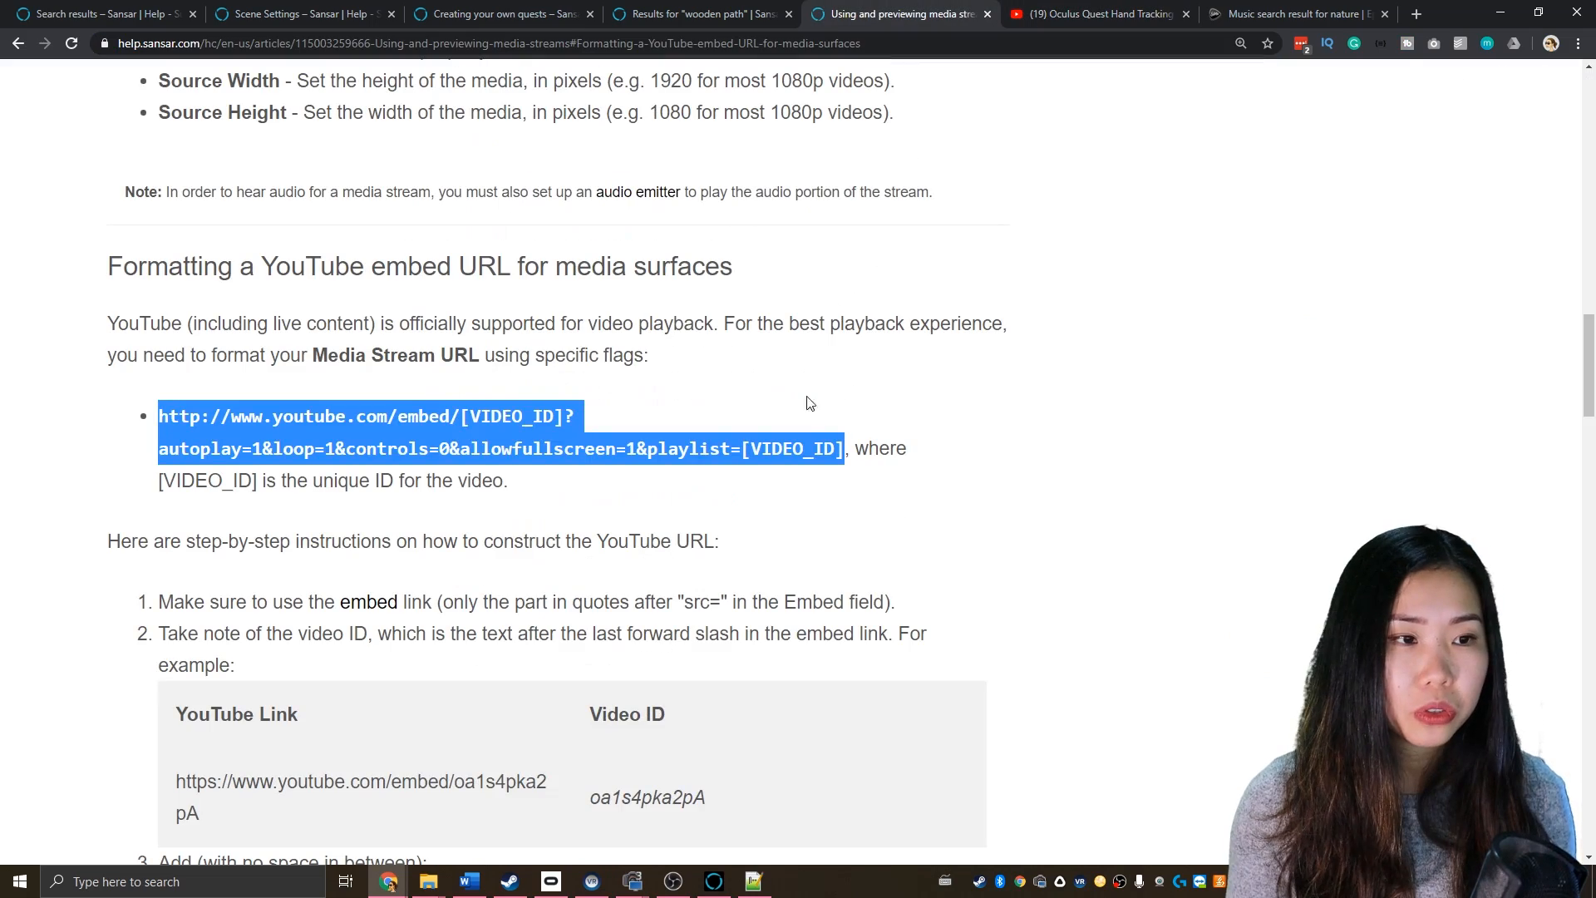
# Read the Sansar help article "Using and previewing media streams" in the browser, down to the YouTube embed URL format
pyautogui.click(811, 403)
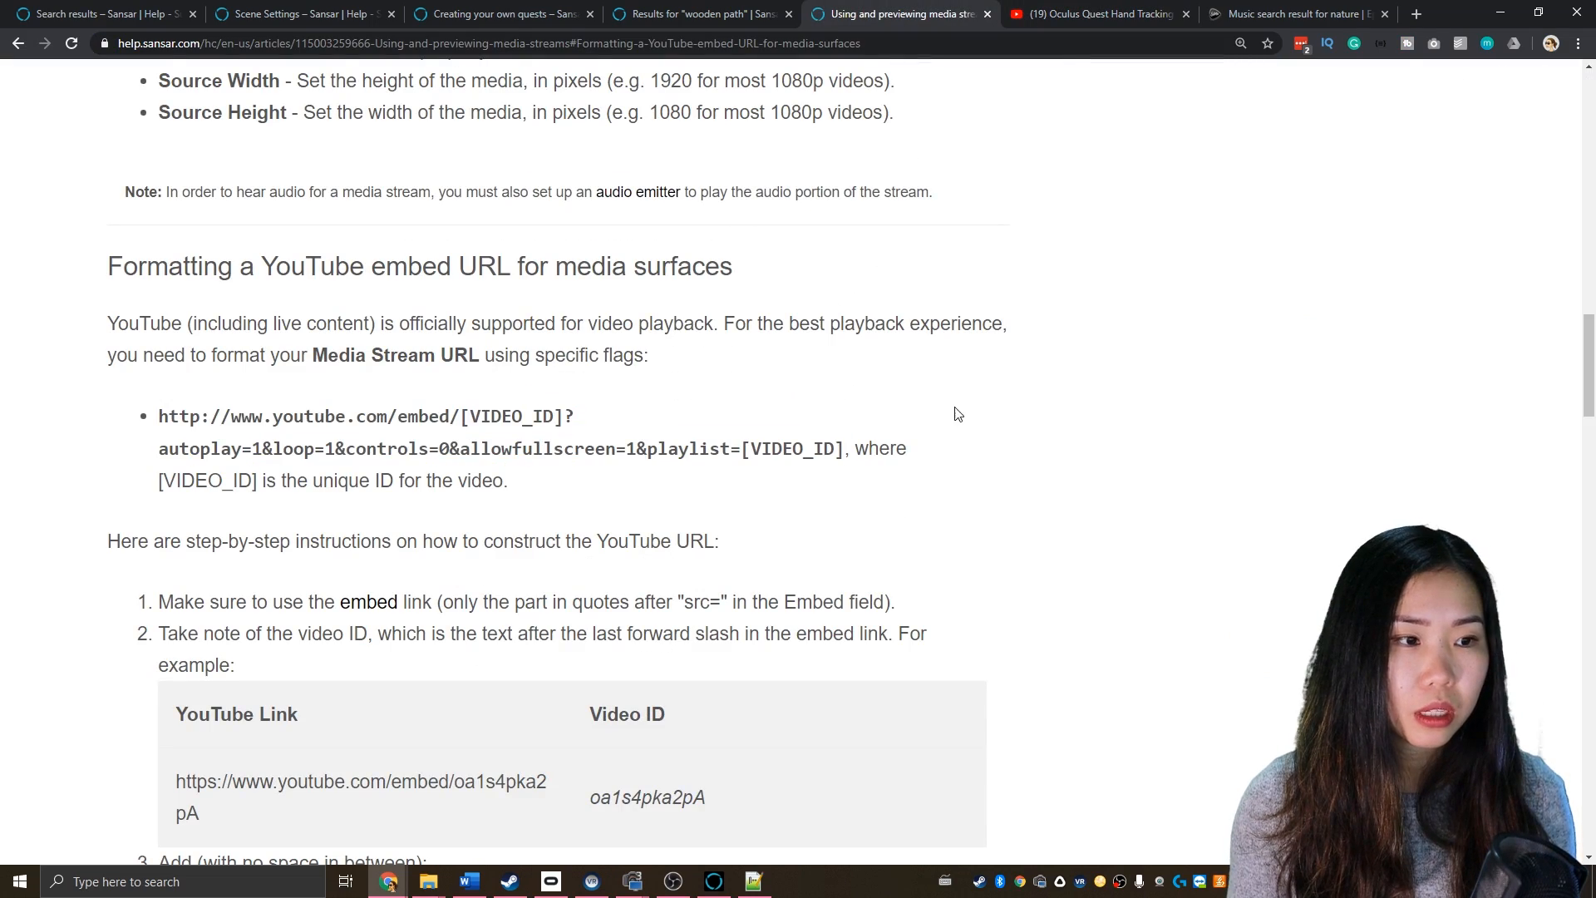
pyautogui.scroll(20, 630, 422)
pyautogui.scroll(2, 498, 435)
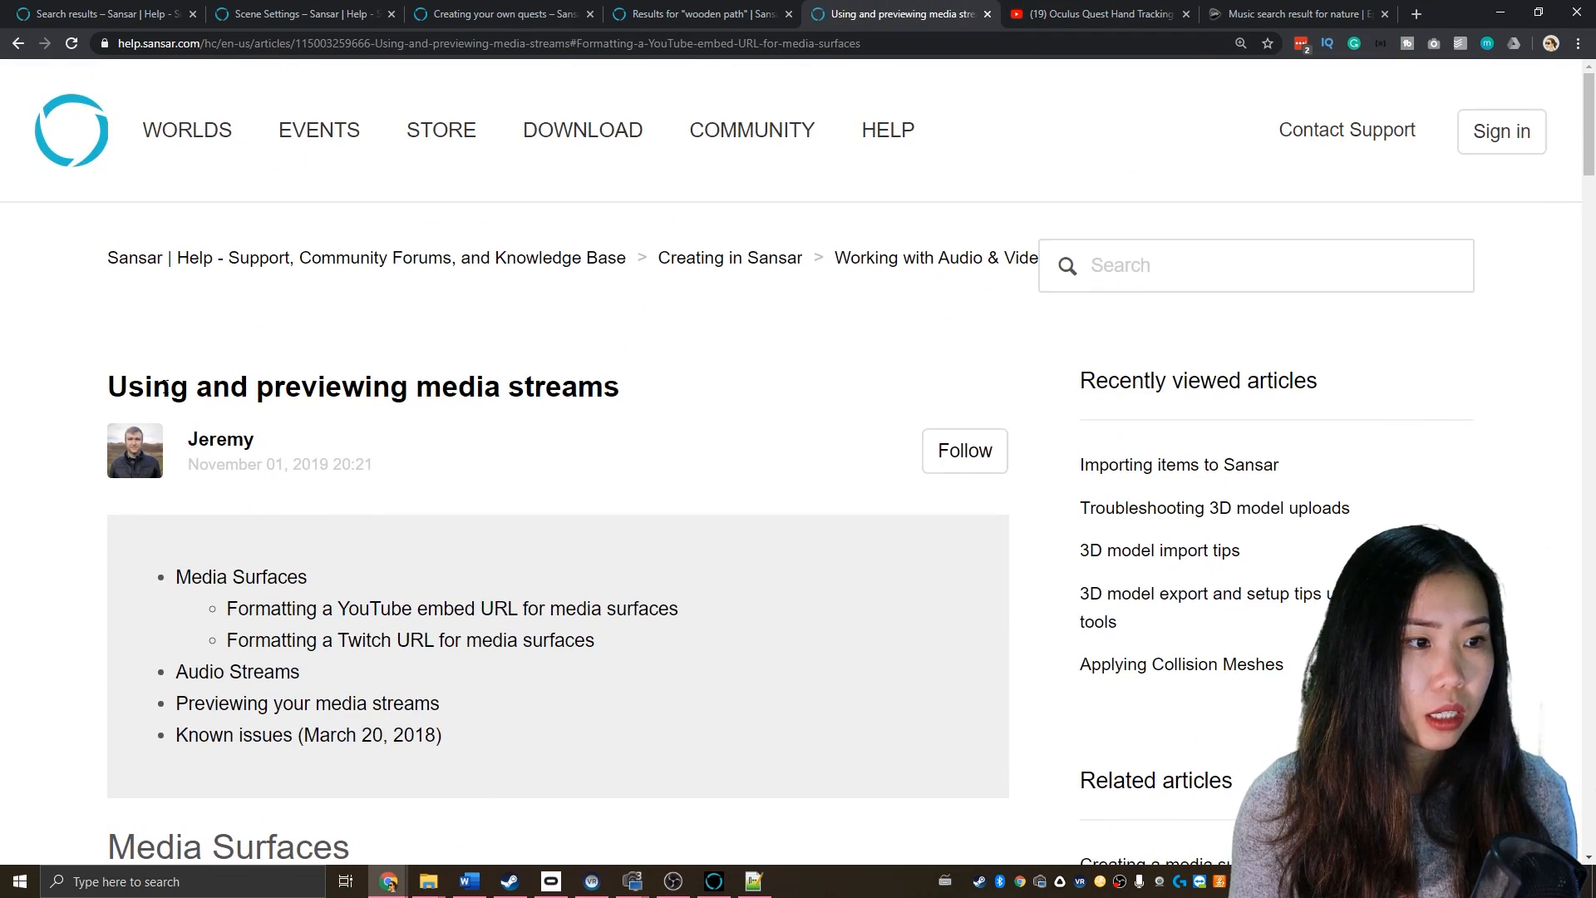
pyautogui.moveTo(110, 385); pyautogui.dragTo(657, 385)
pyautogui.click(707, 408)
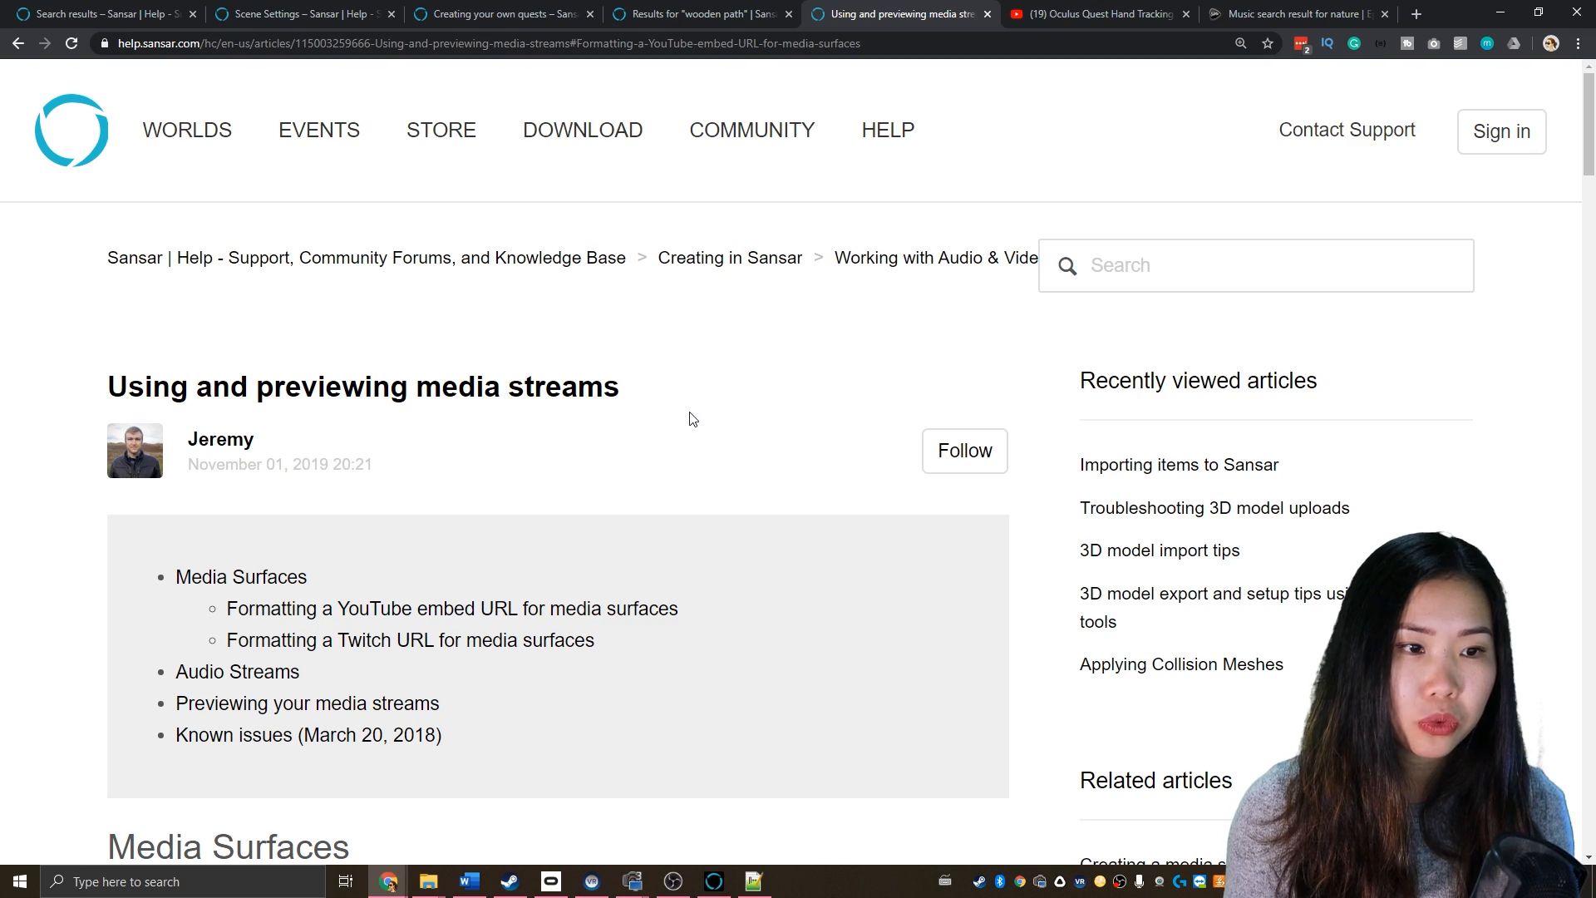
pyautogui.scroll(-15, 648, 428)
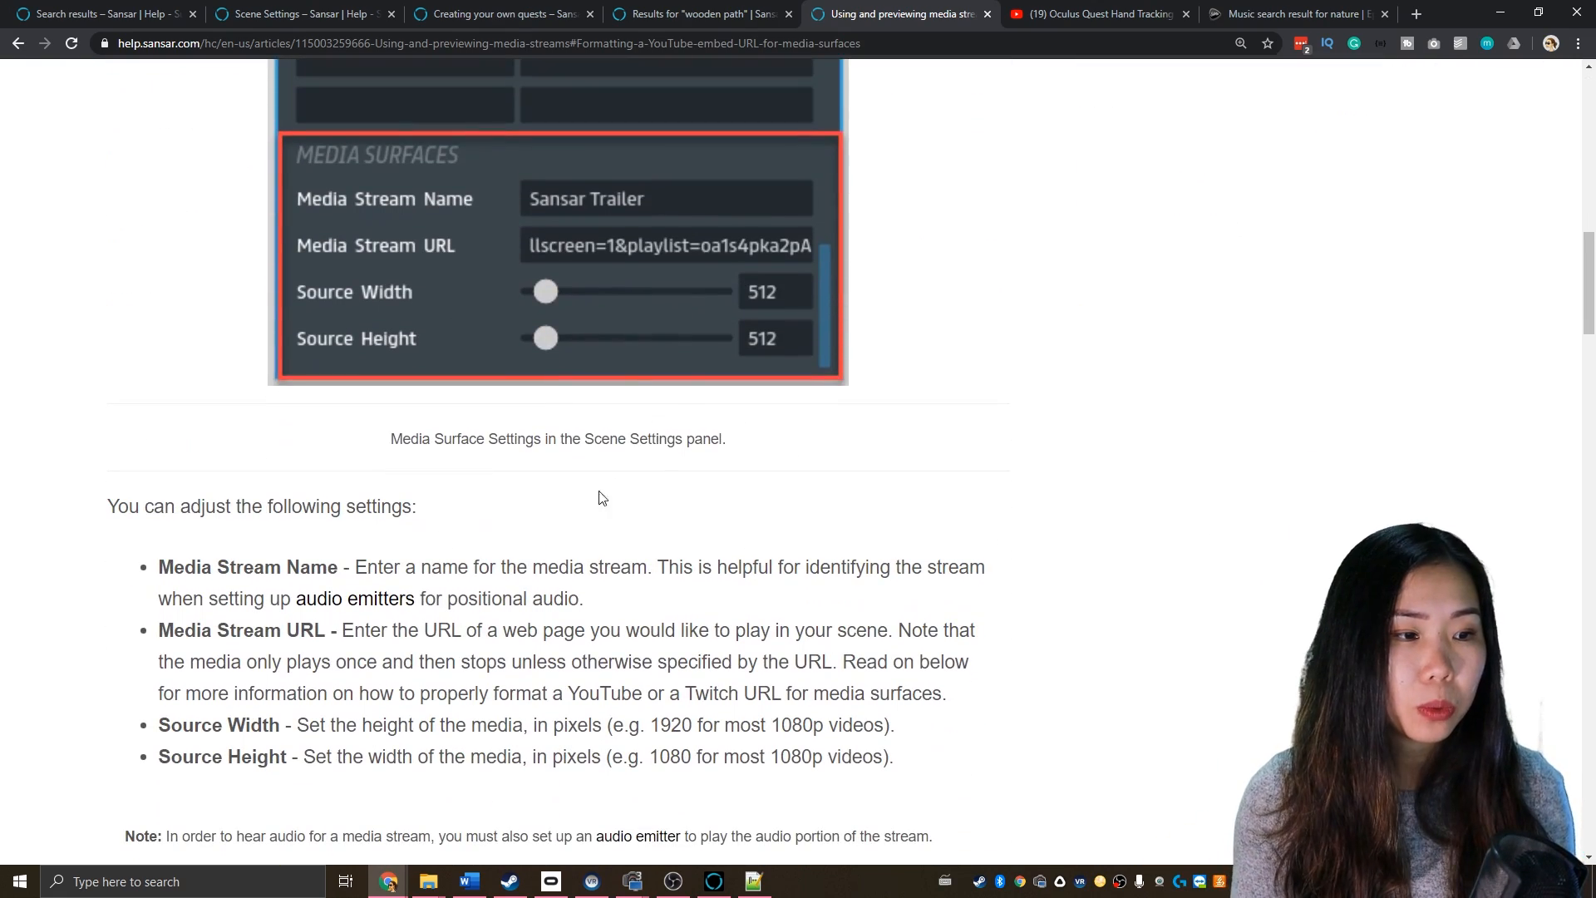
pyautogui.scroll(-9, 594, 501)
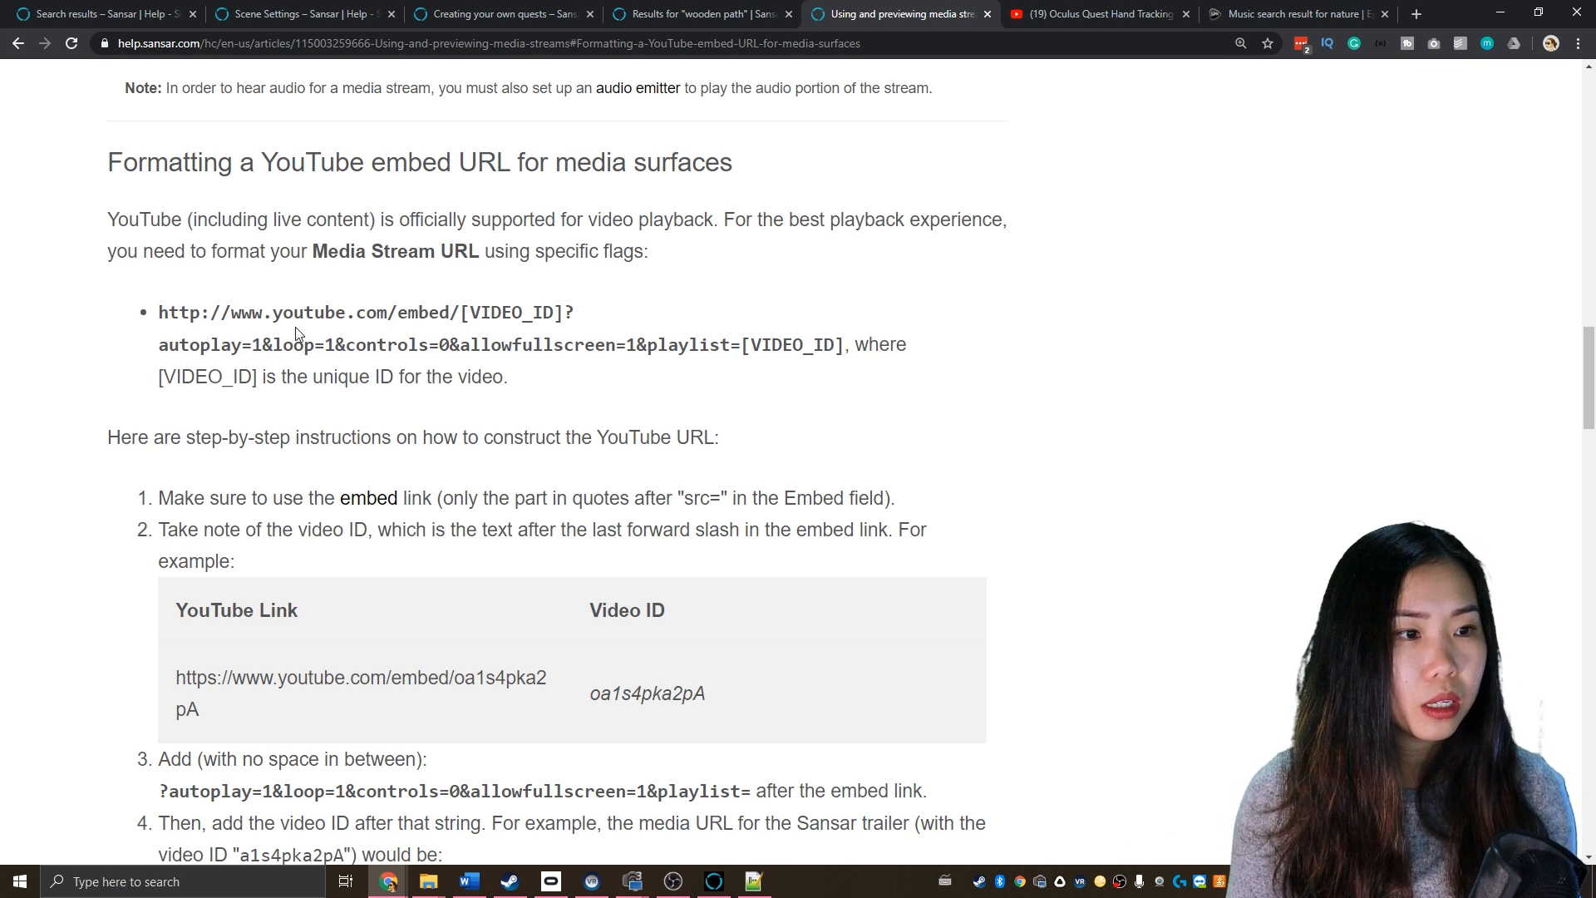
# Copy the YouTube embed URL template with both [VIDEO_ID] placeholders from the article into a new Notepad++ document and enlarge its text
pyautogui.moveTo(166, 312); pyautogui.dragTo(835, 344)
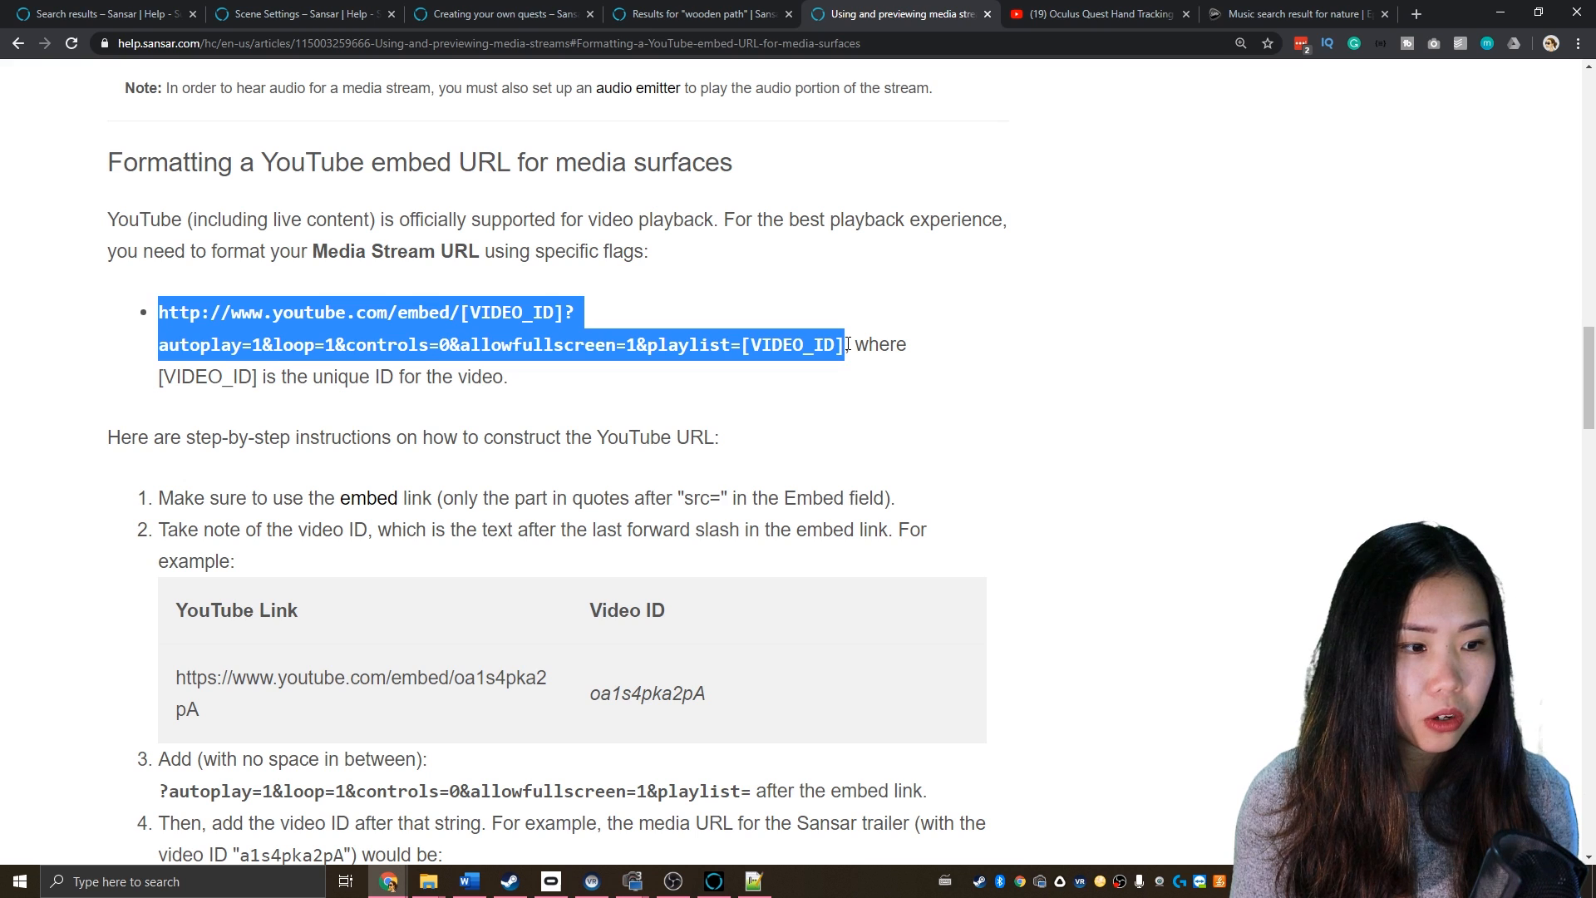
pyautogui.rightClick(480, 341)
pyautogui.click(516, 355)
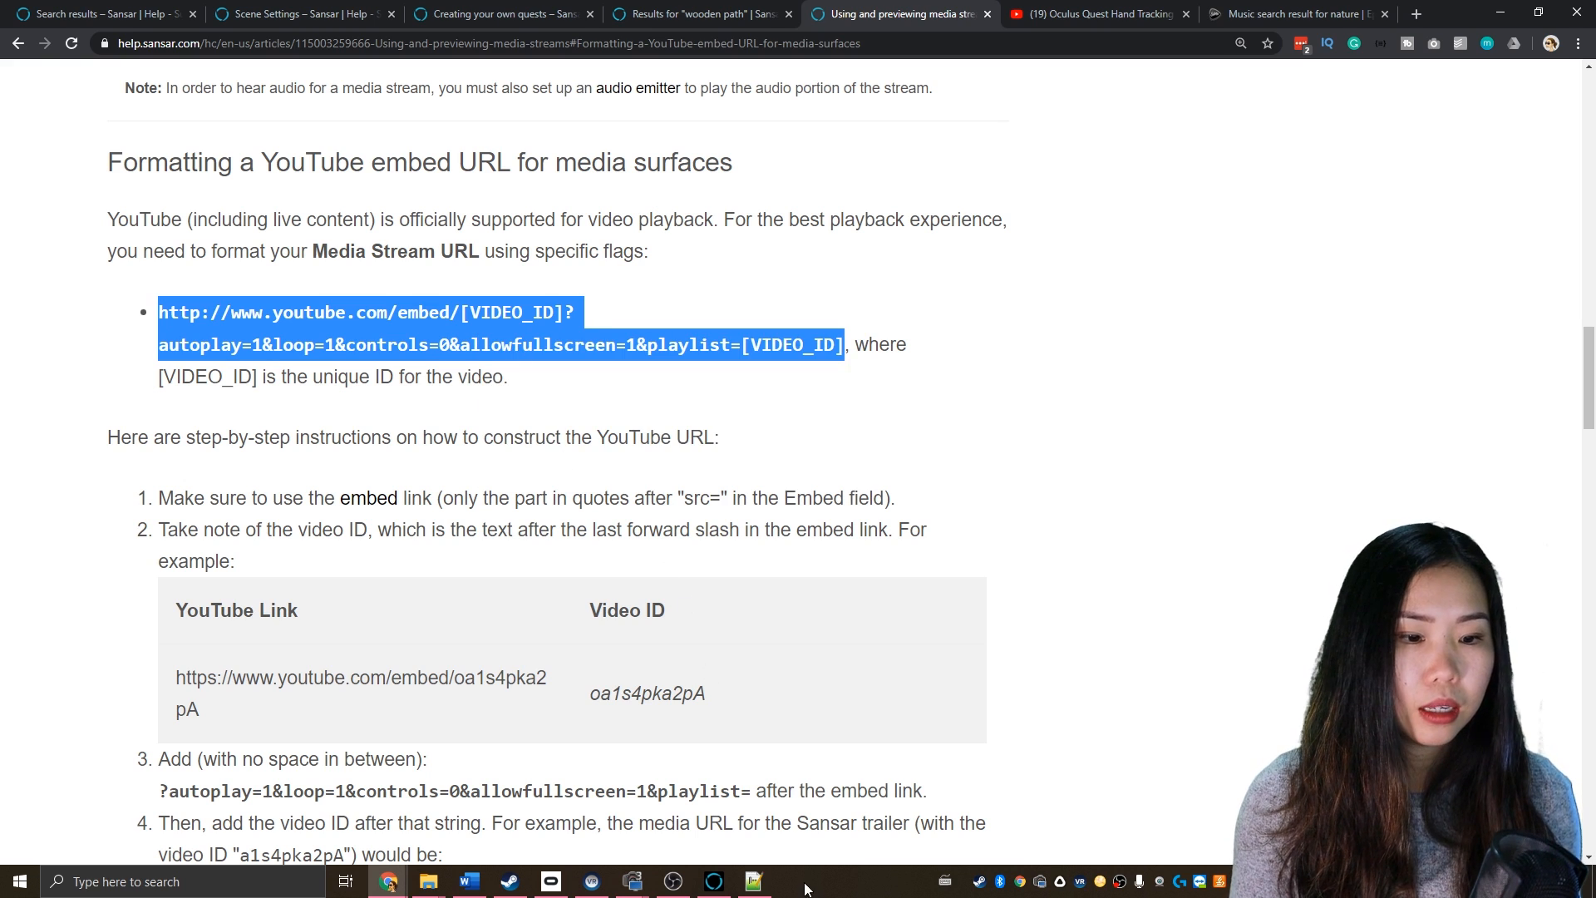
pyautogui.click(753, 883)
pyautogui.hotkey('ctrl', 'v')
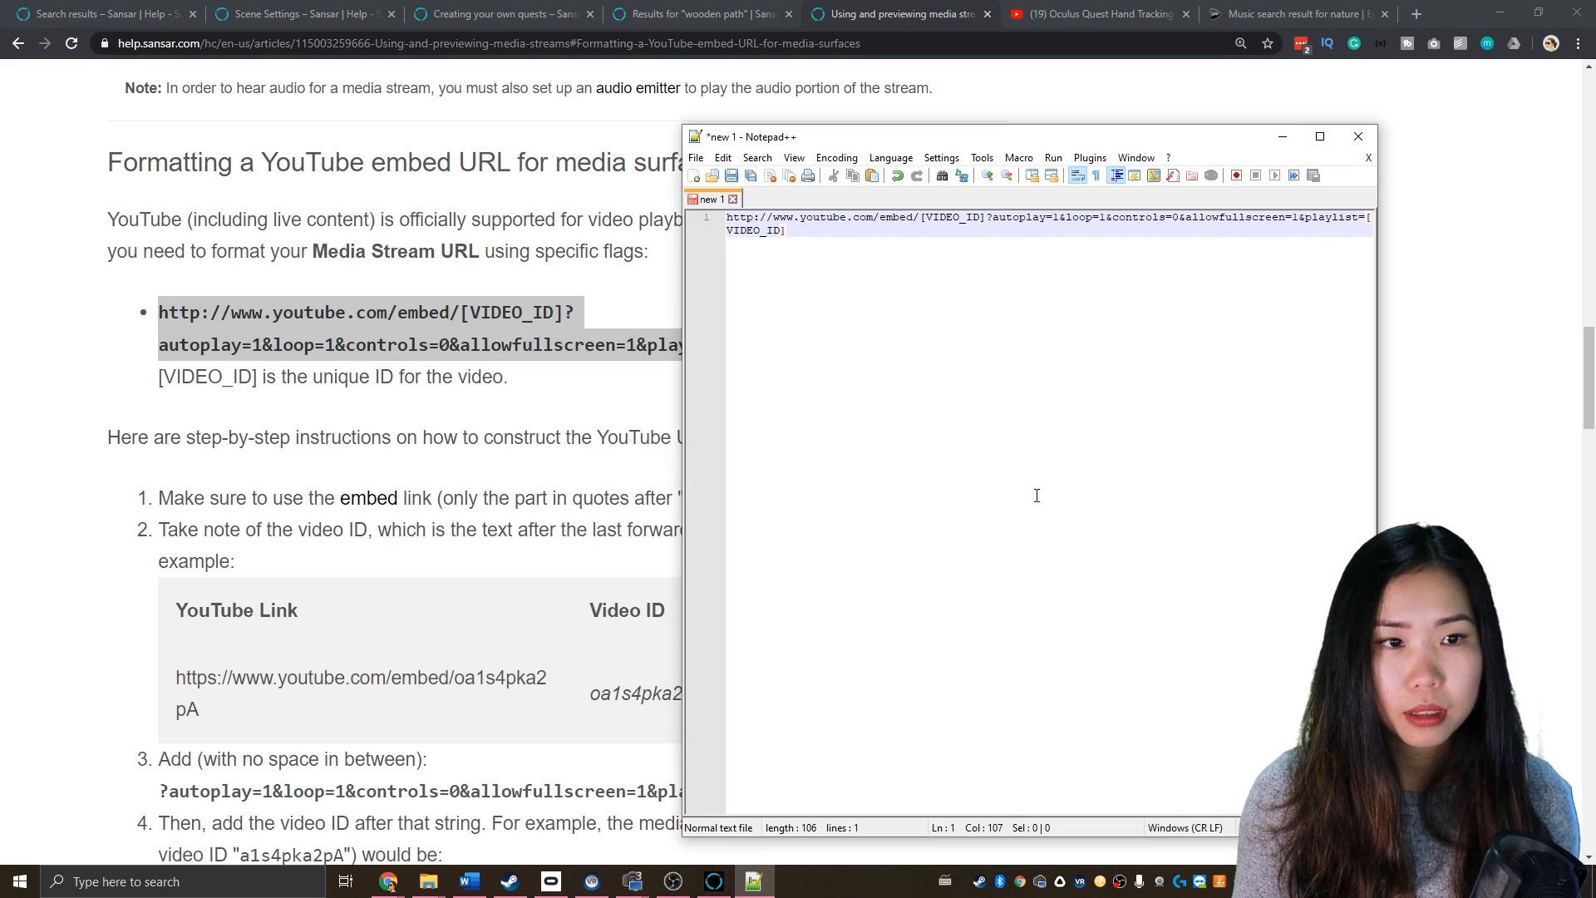
pyautogui.moveTo(890, 128); pyautogui.dragTo(901, 248)
pyautogui.keyDown('ctrl'); pyautogui.scroll(4, 891, 394); pyautogui.keyUp('ctrl')
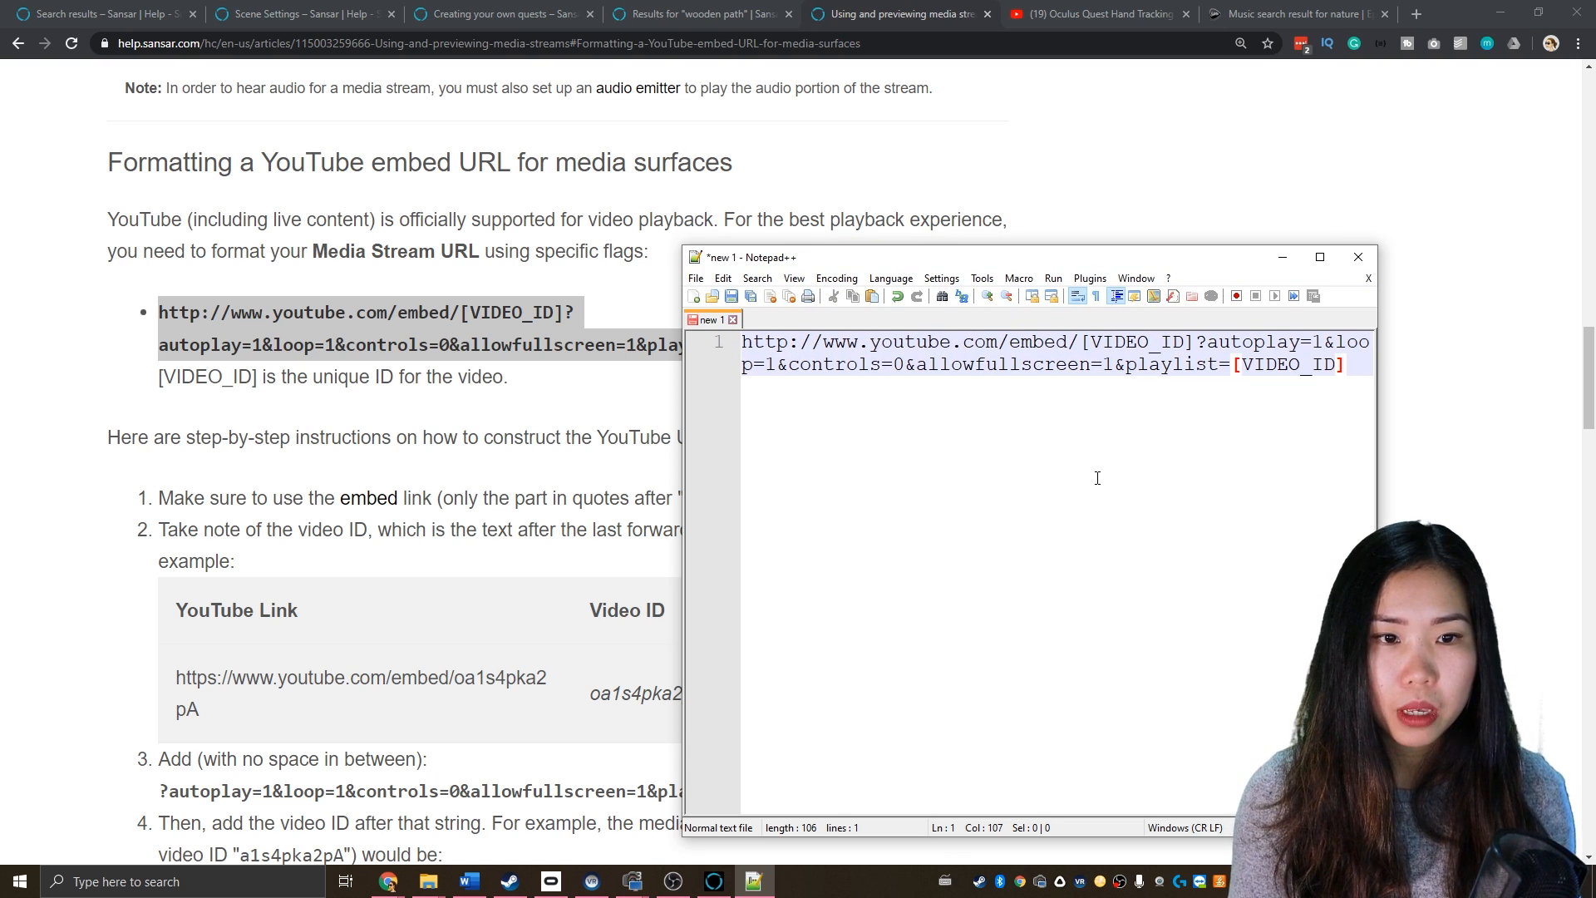
pyautogui.keyDown('ctrl'); pyautogui.scroll(2, 1097, 478); pyautogui.keyUp('ctrl')
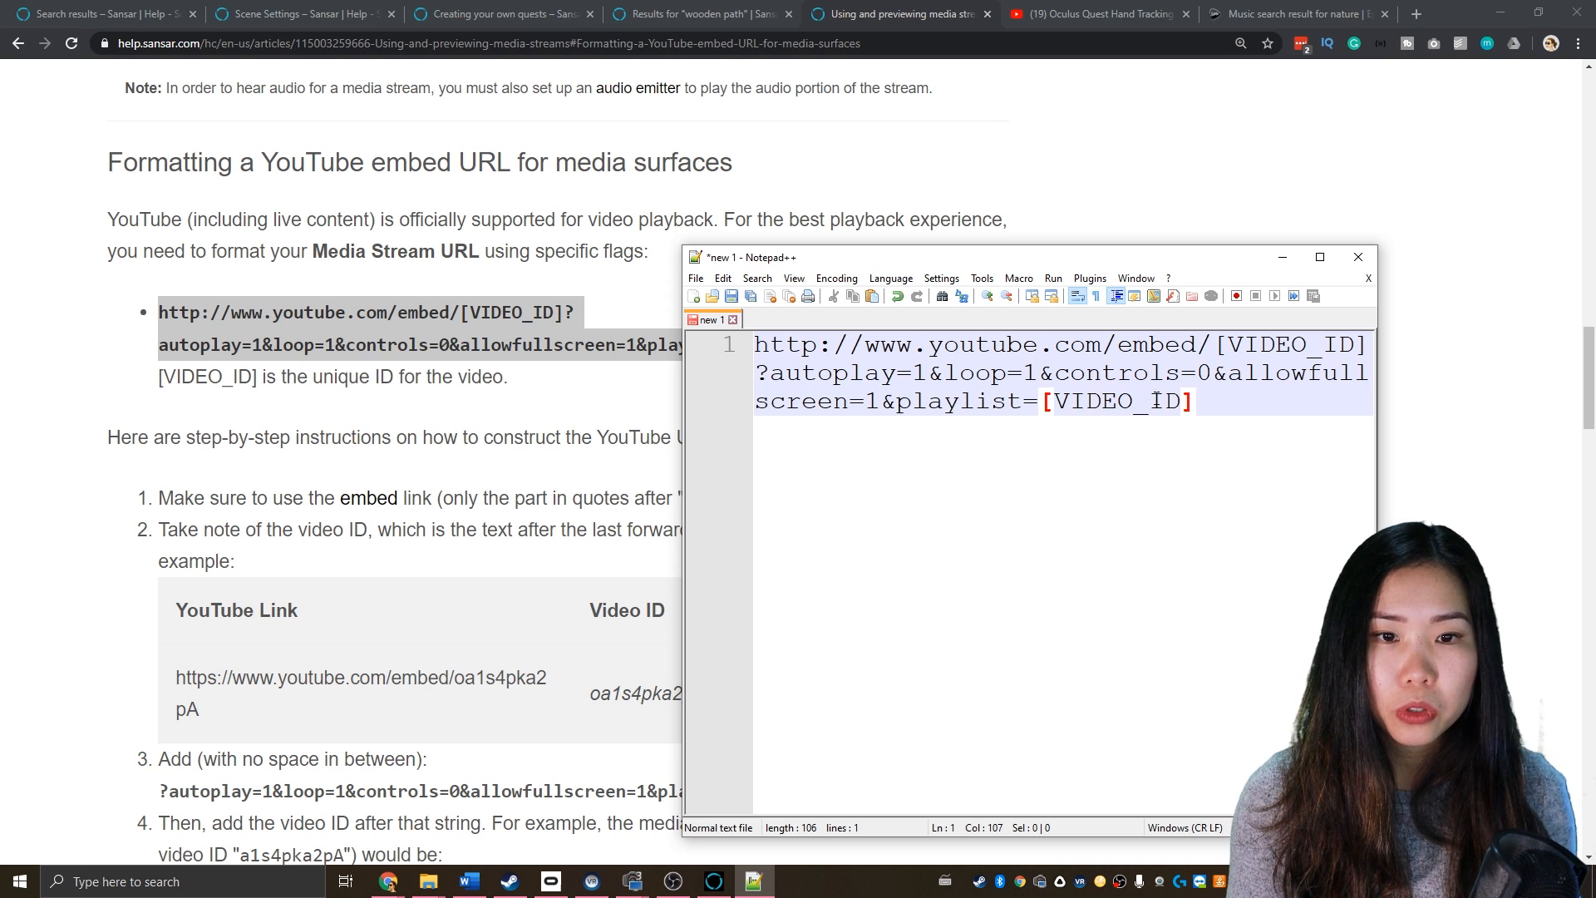
# Switch to the YouTube video "Oculus Quest Hand Tracking On VR Apps (Impressions)!" and copy the video ID from its address
pyautogui.click(1054, 15)
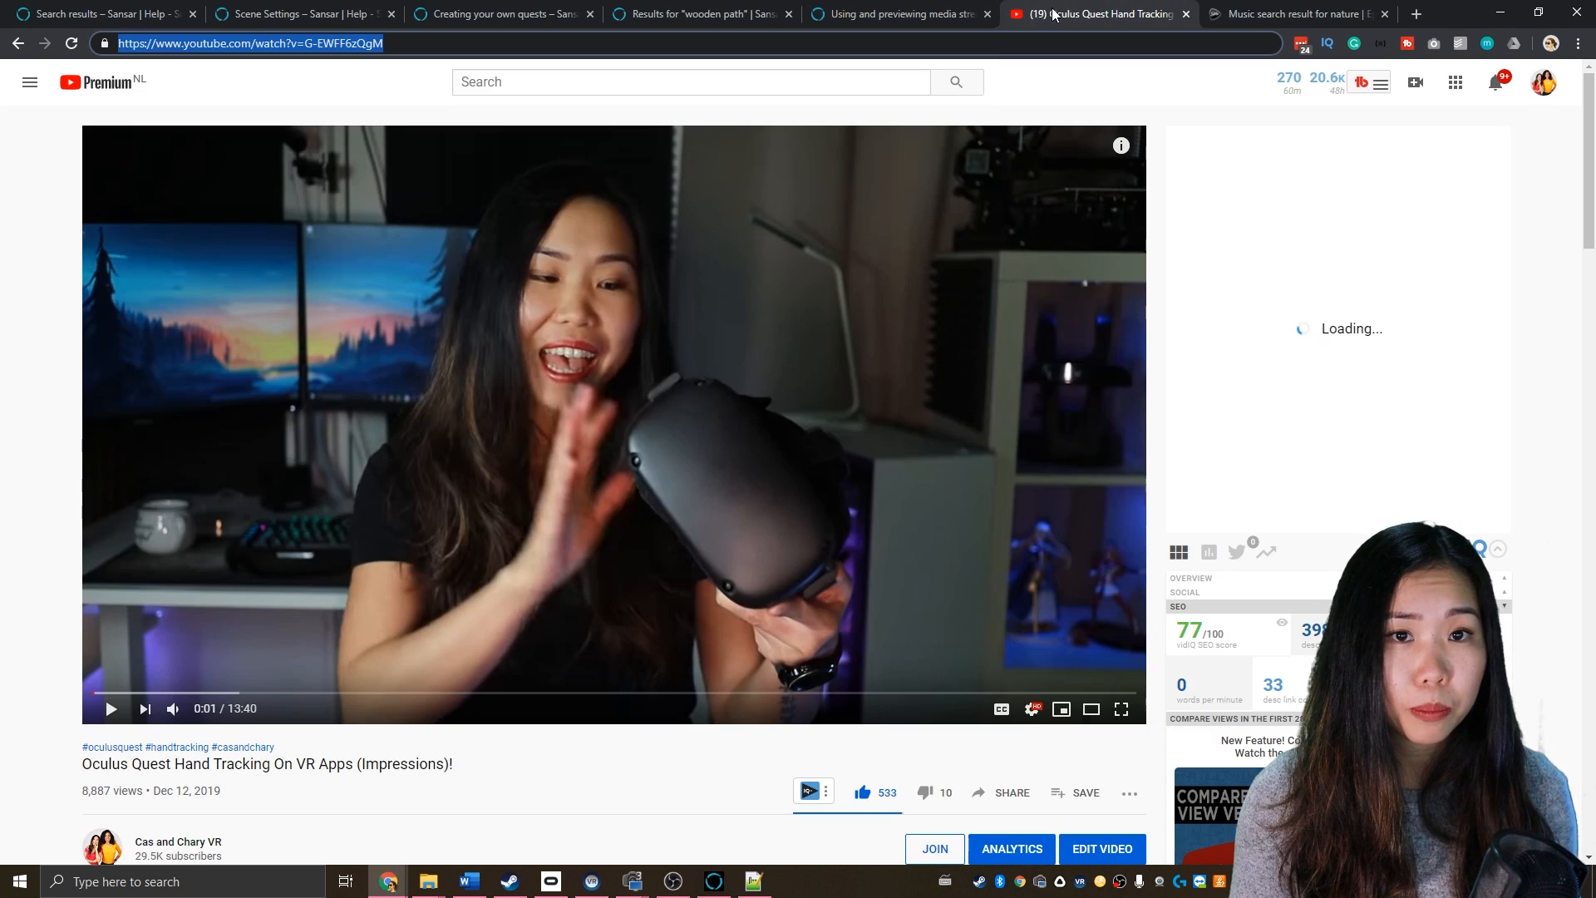
pyautogui.click(303, 102)
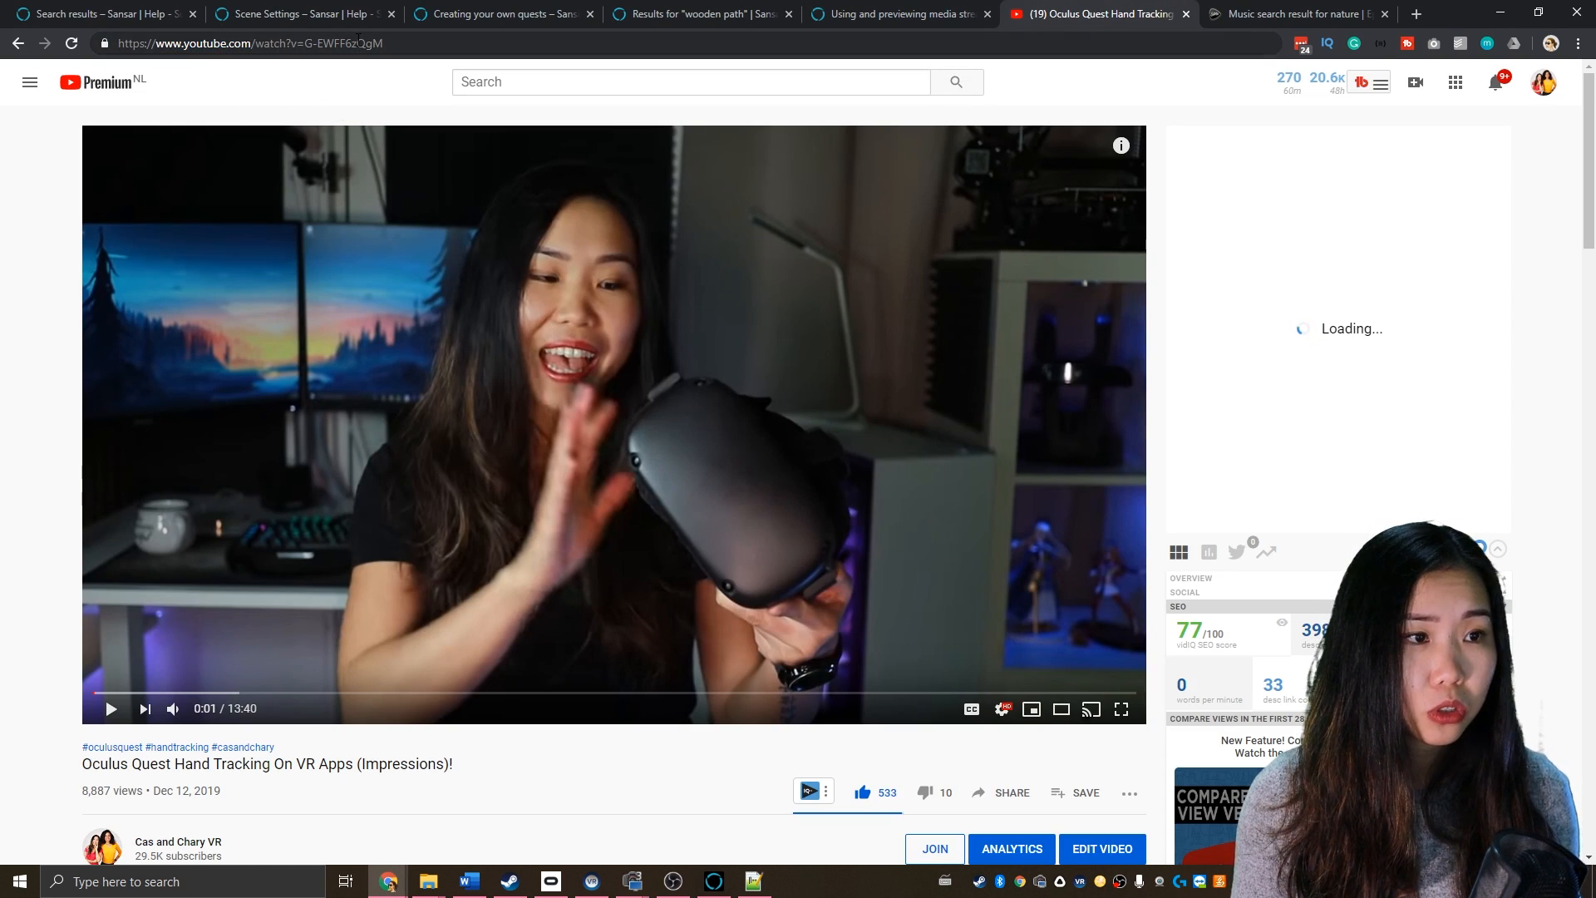
pyautogui.click(421, 42)
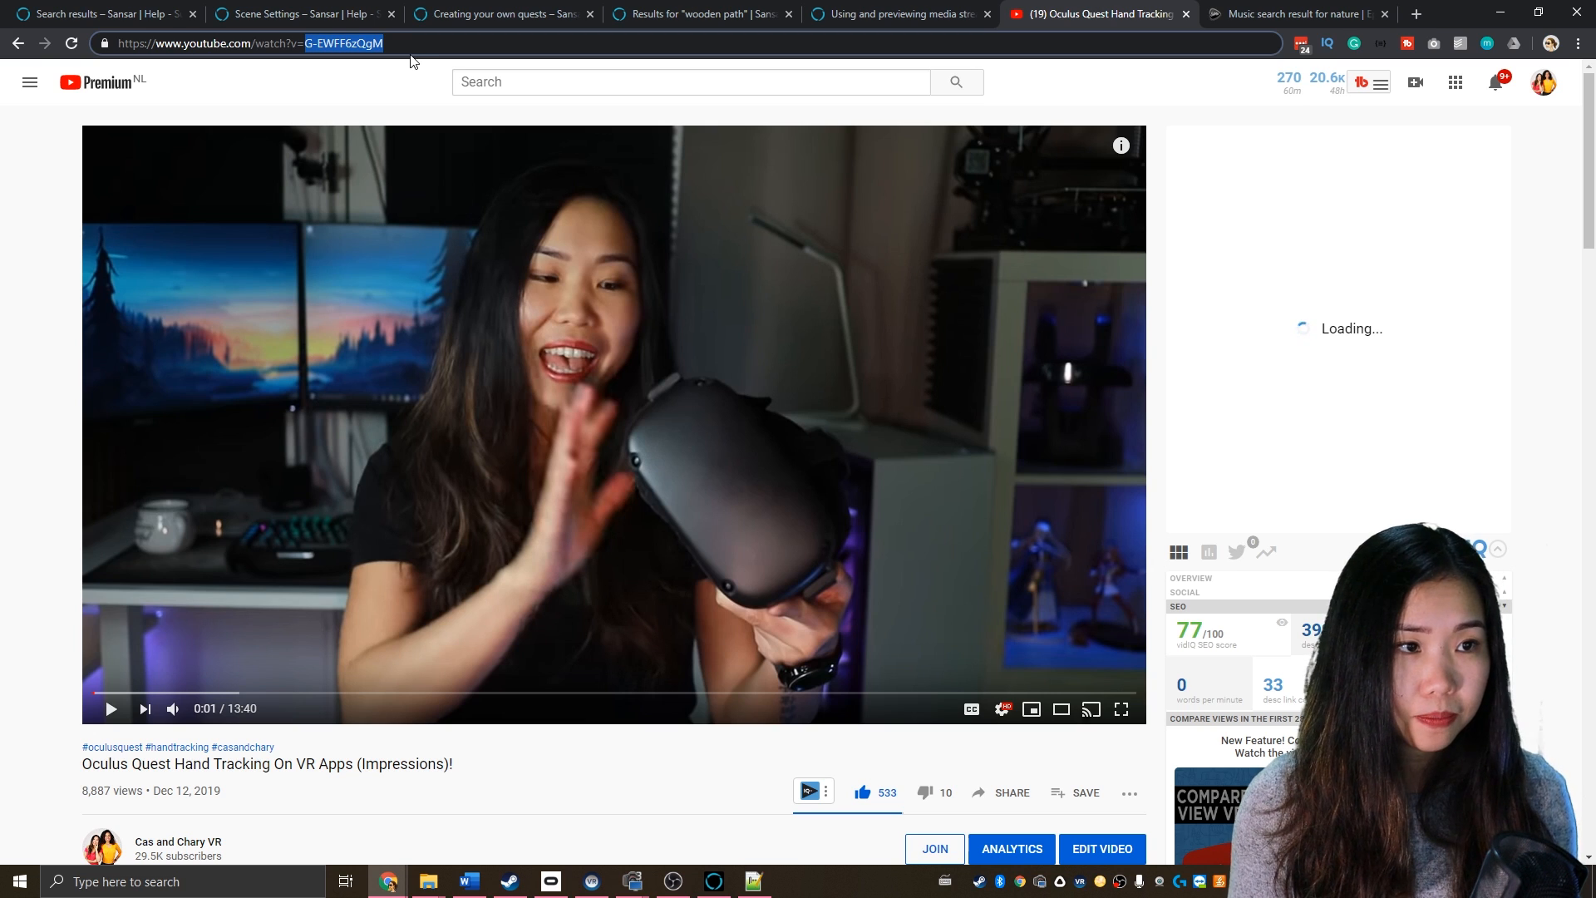
# Replace both [VIDEO_ID] placeholders in the Notepad++ embed URL with the video ID G-EWFF6zQgM
pyautogui.click(752, 887)
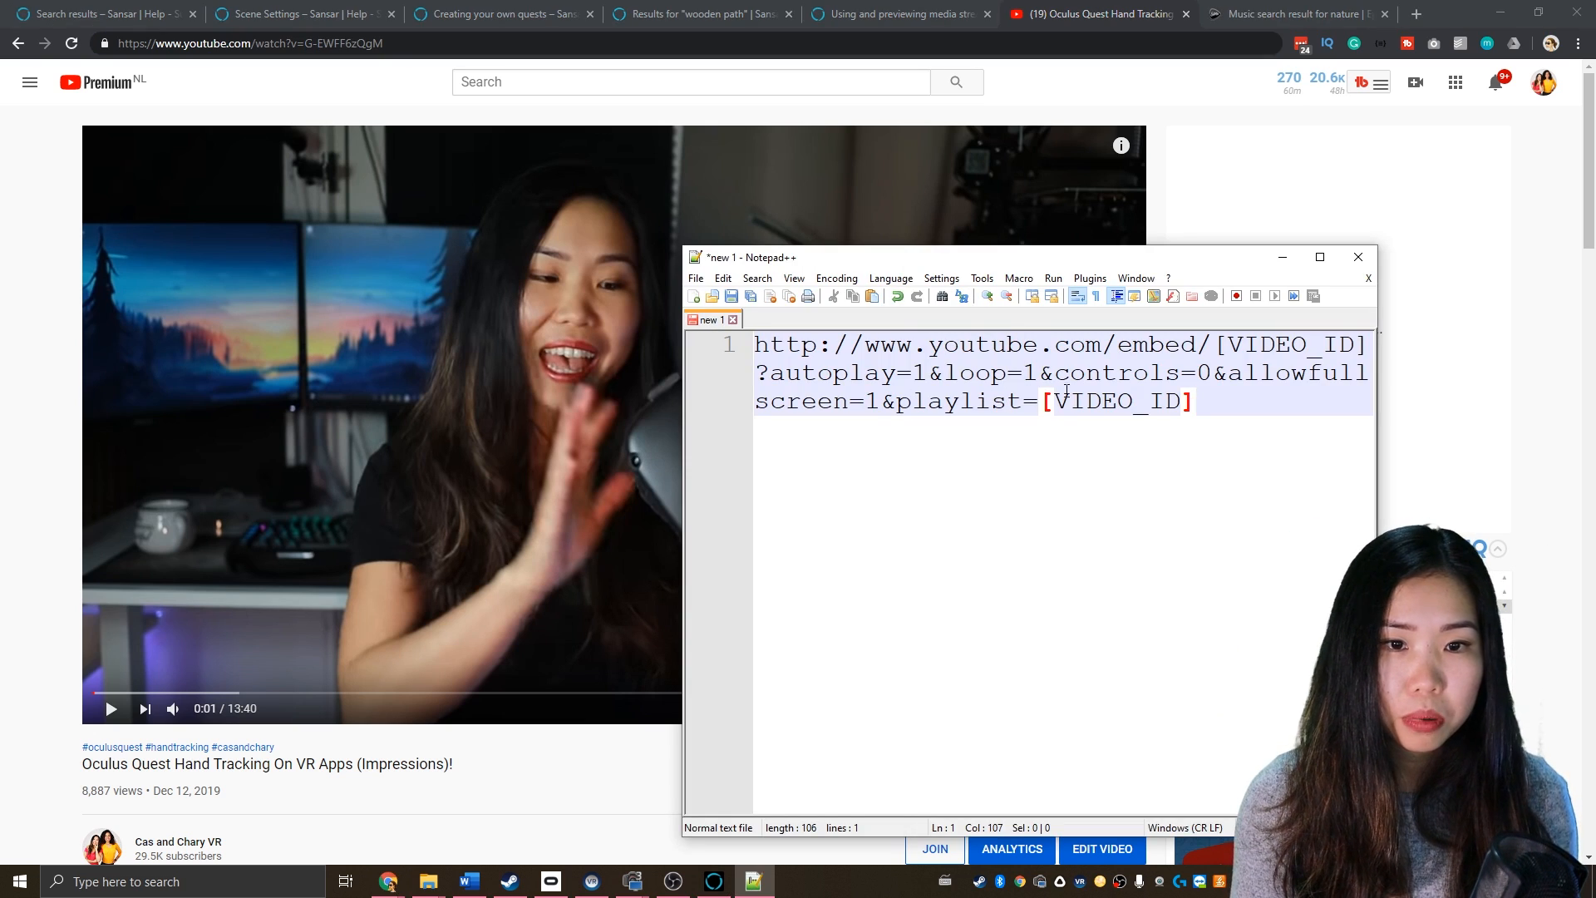
pyautogui.moveTo(1044, 404); pyautogui.dragTo(1186, 406)
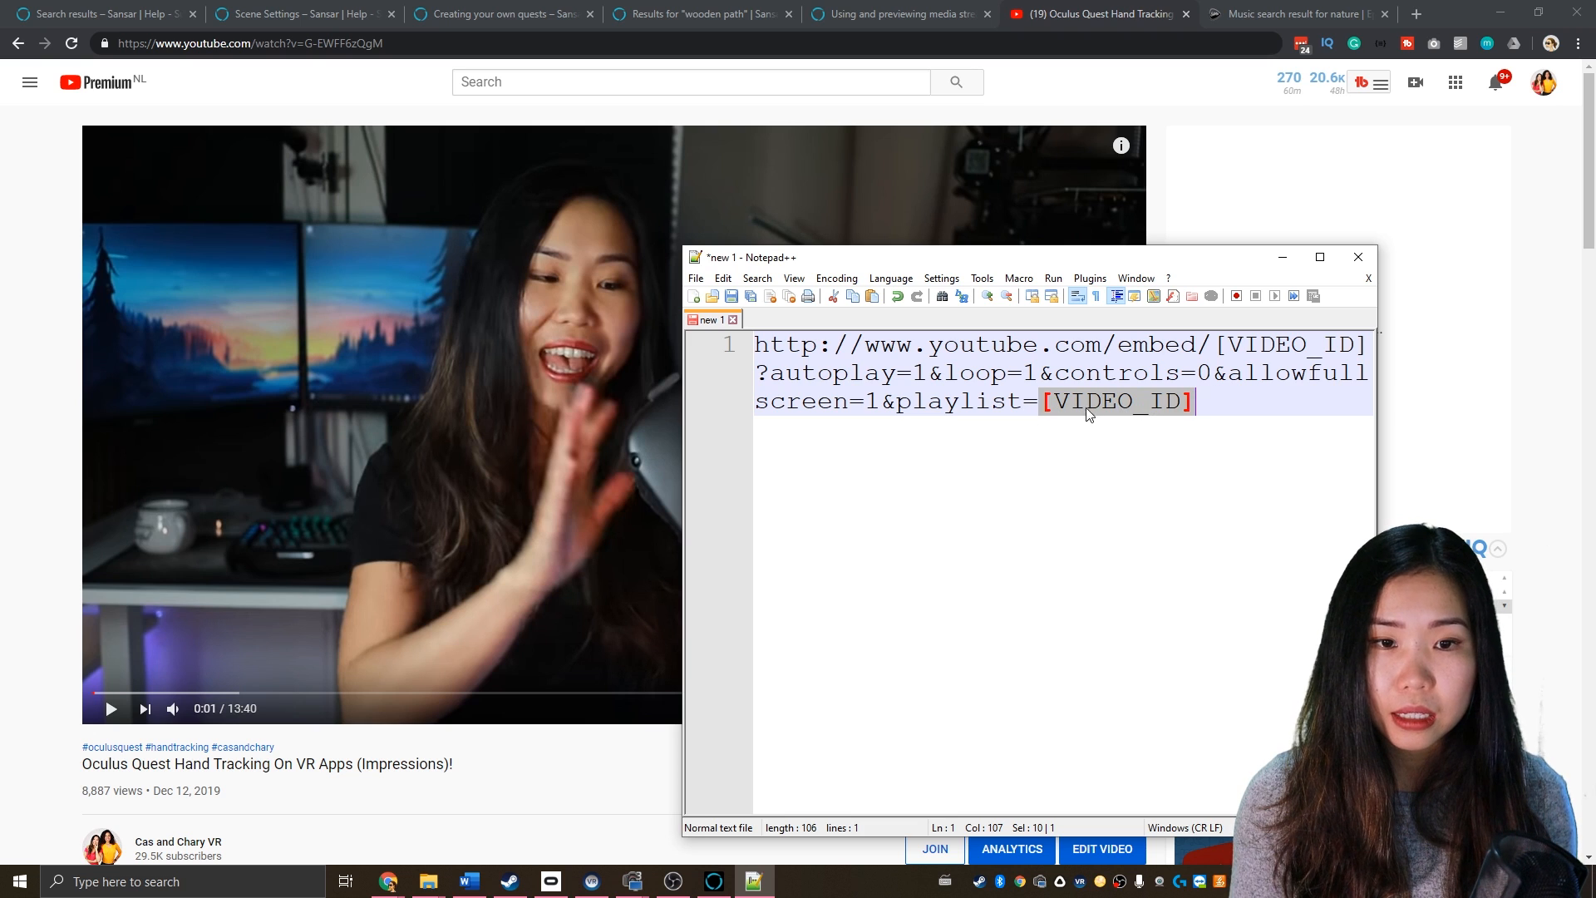
pyautogui.click(1046, 405)
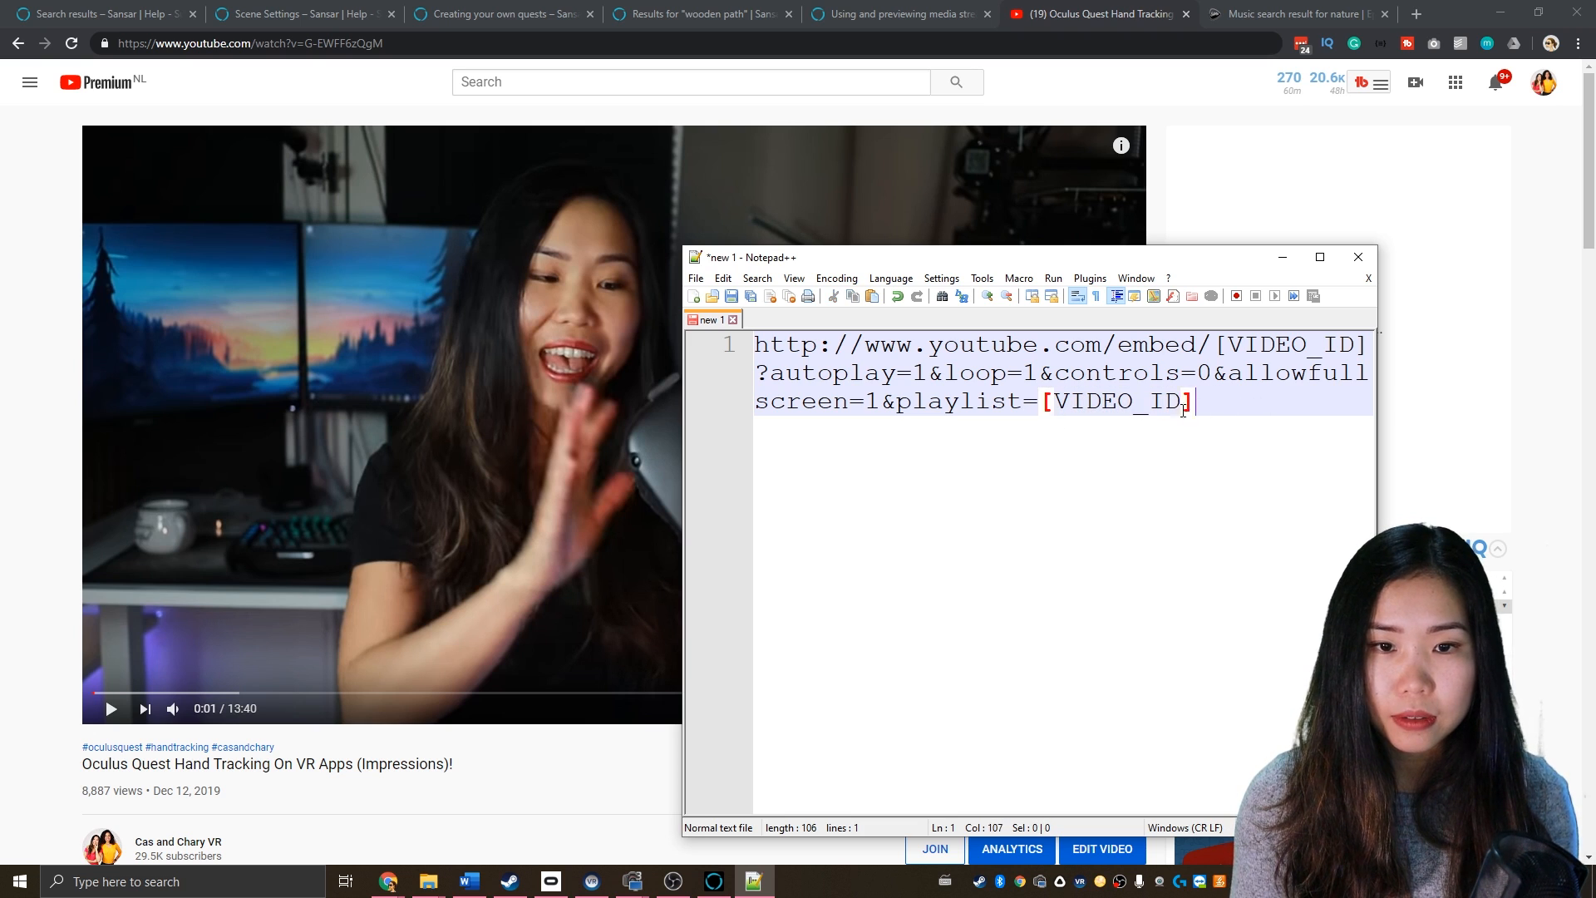
pyautogui.moveTo(1192, 410); pyautogui.dragTo(1048, 410)
pyautogui.hotkey('ctrl', 'v')
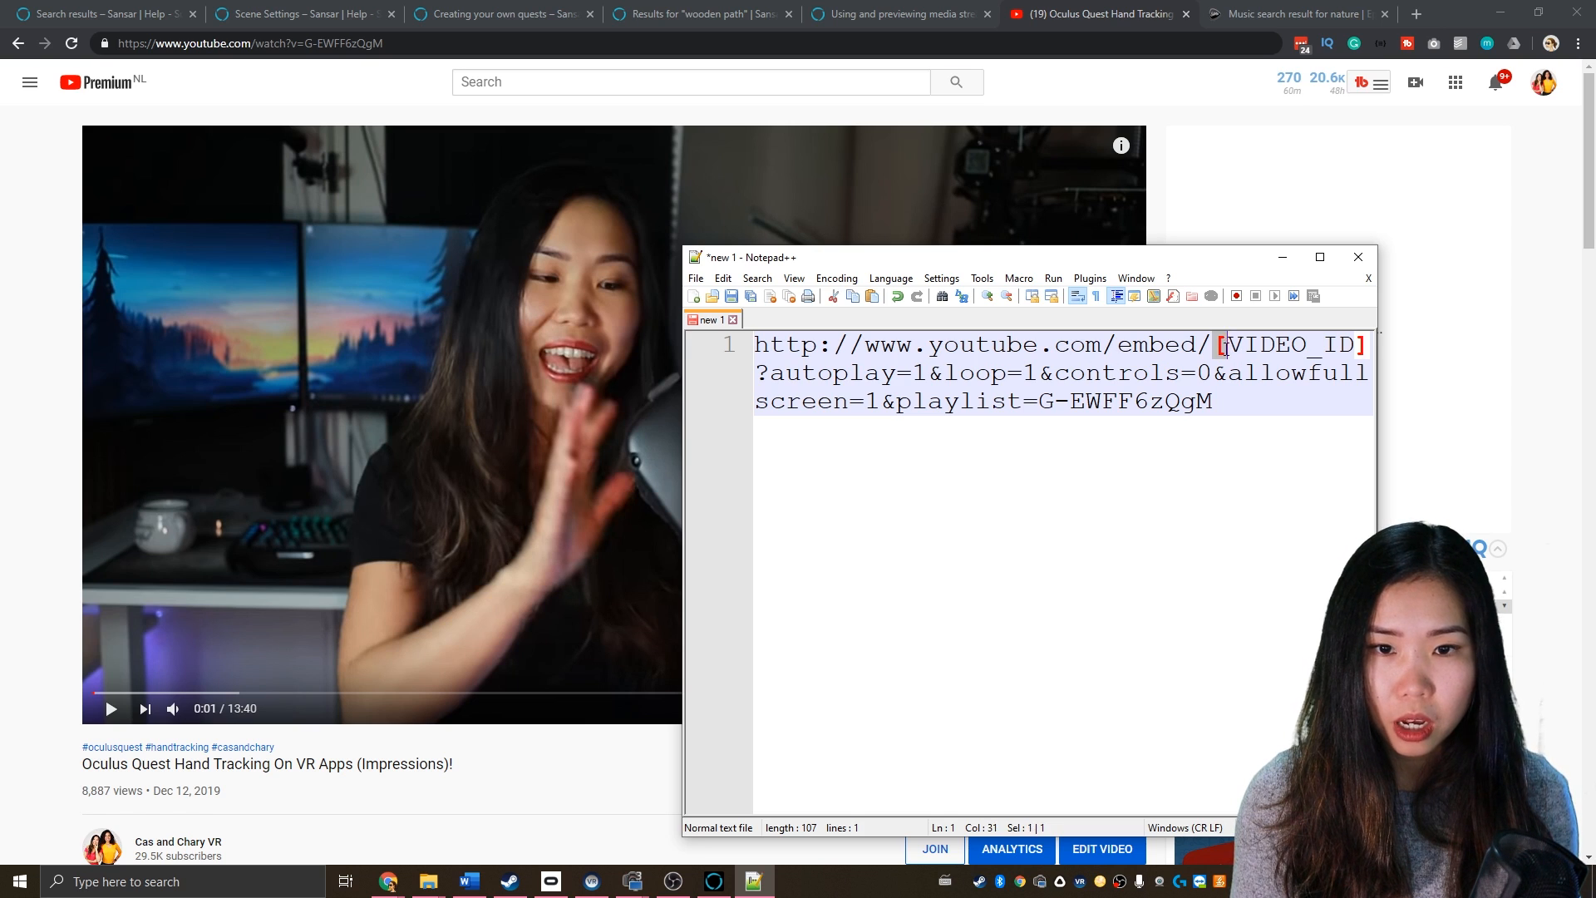
pyautogui.moveTo(1222, 348); pyautogui.dragTo(1358, 349)
pyautogui.hotkey('ctrl', 'v')
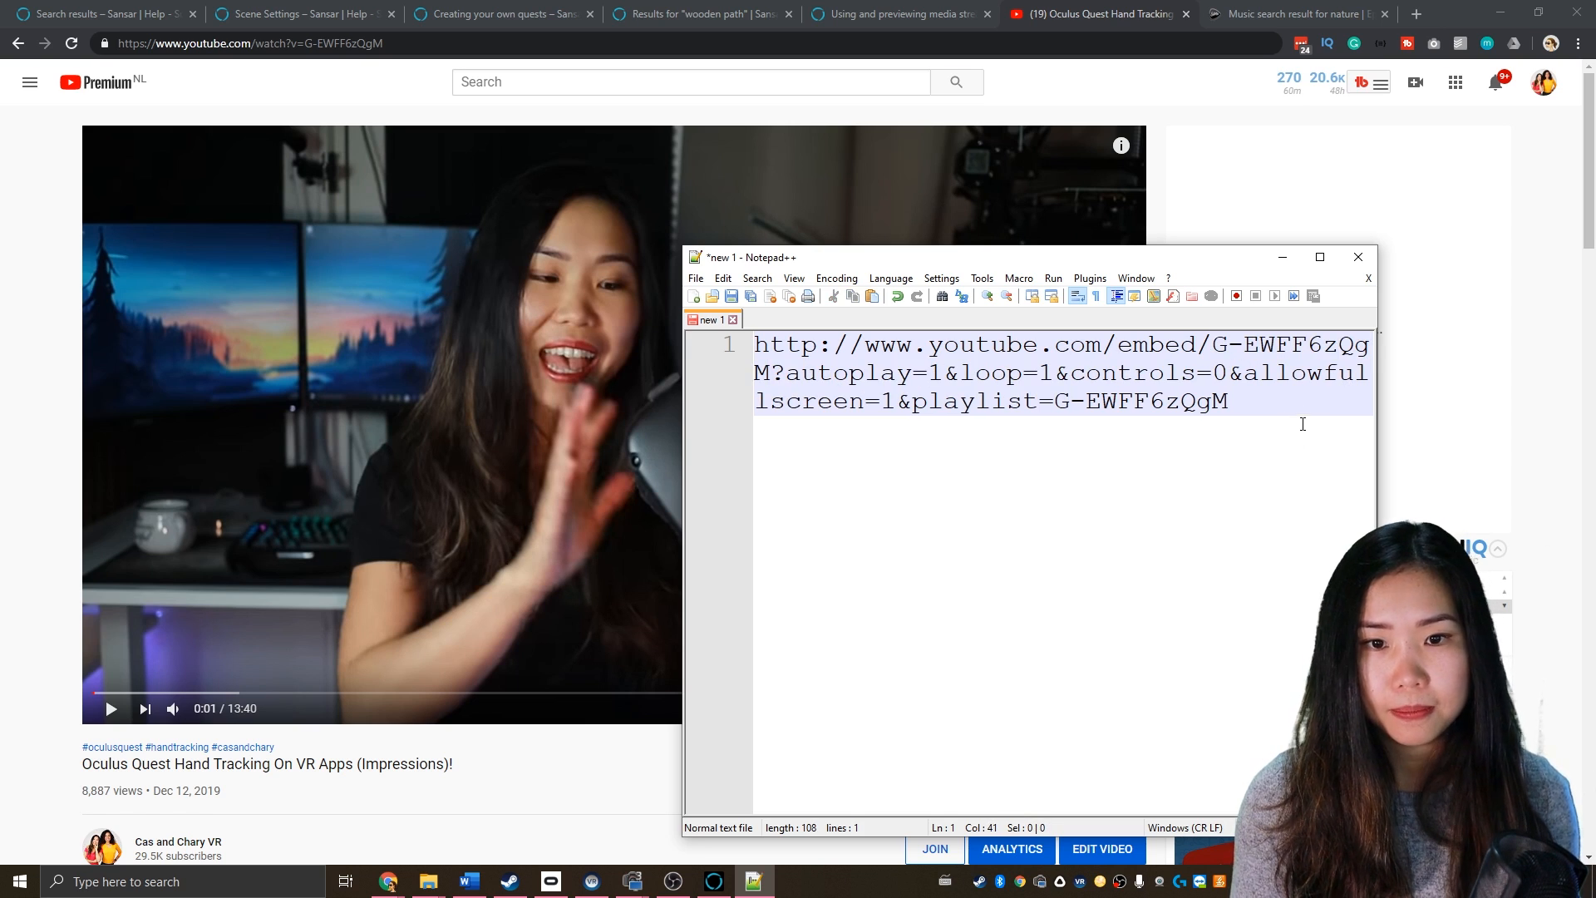
# Copy the complete embed URL from Notepad++ and paste it over the Media Stream URL in Sansar's scene settings
pyautogui.hotkey('ctrl', 'a')
pyautogui.rightClick(1049, 363)
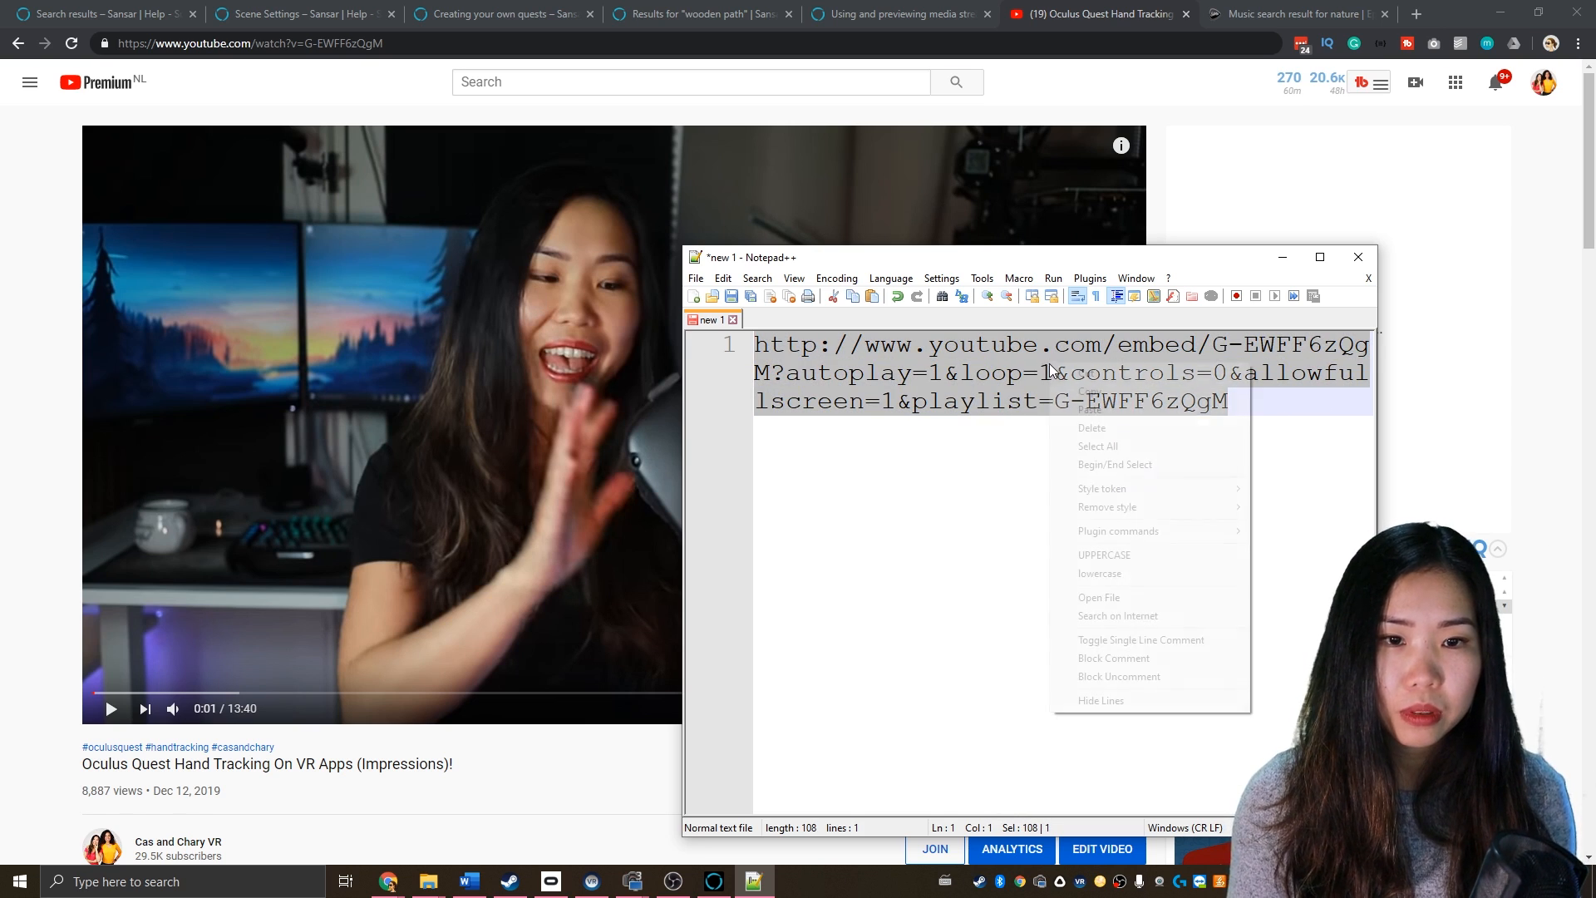
pyautogui.click(1113, 396)
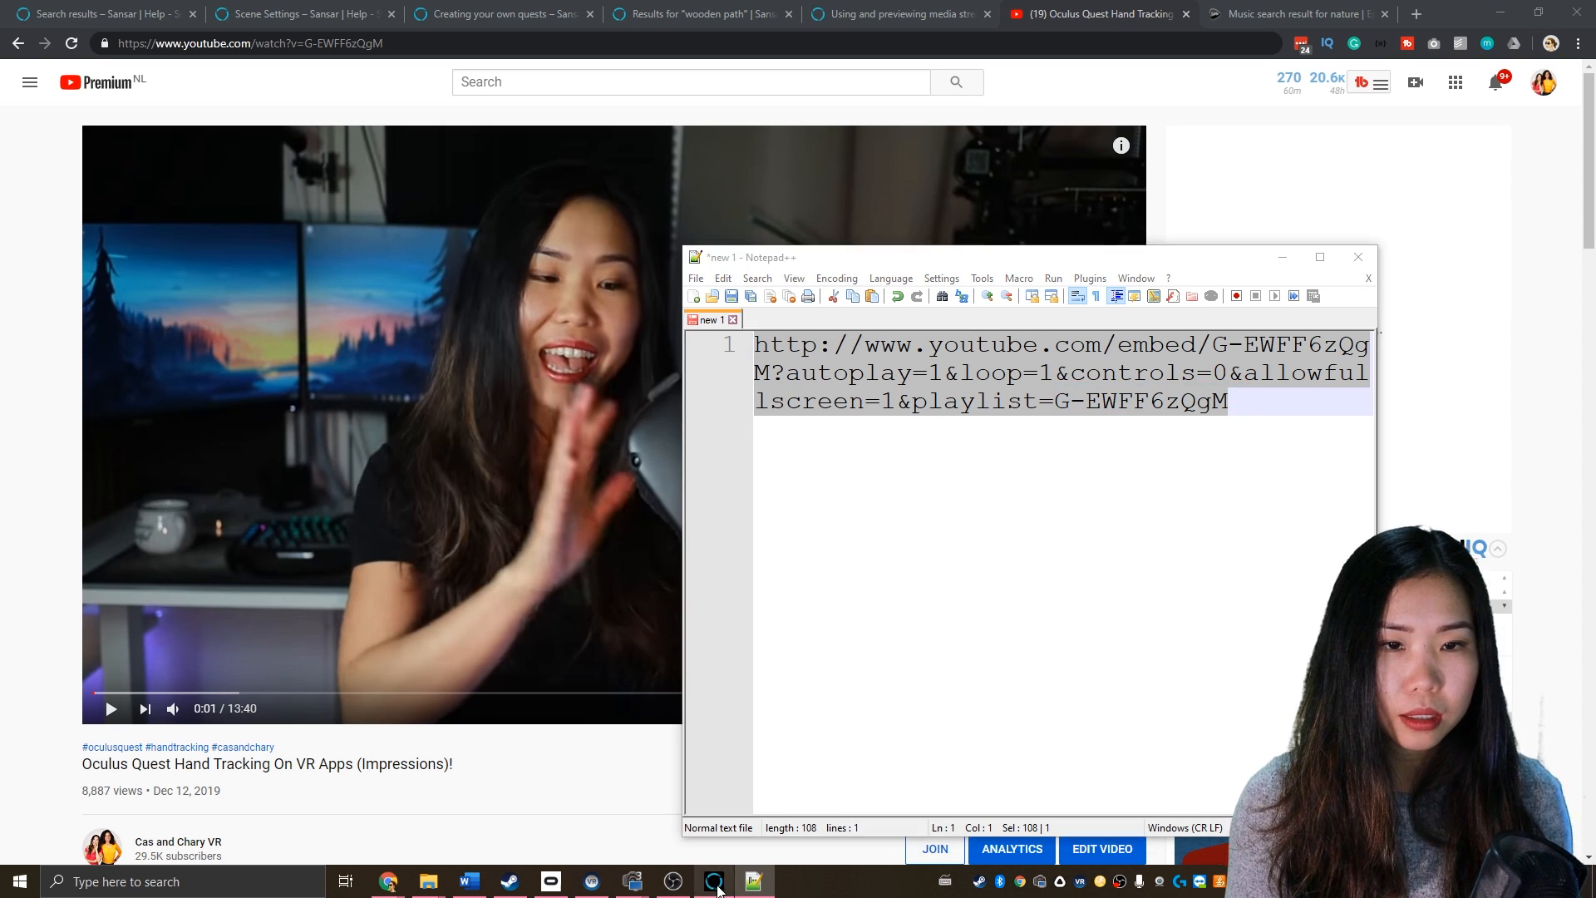
pyautogui.click(713, 880)
pyautogui.hotkey('ctrl', 'a')
pyautogui.hotkey('ctrl', 'v')
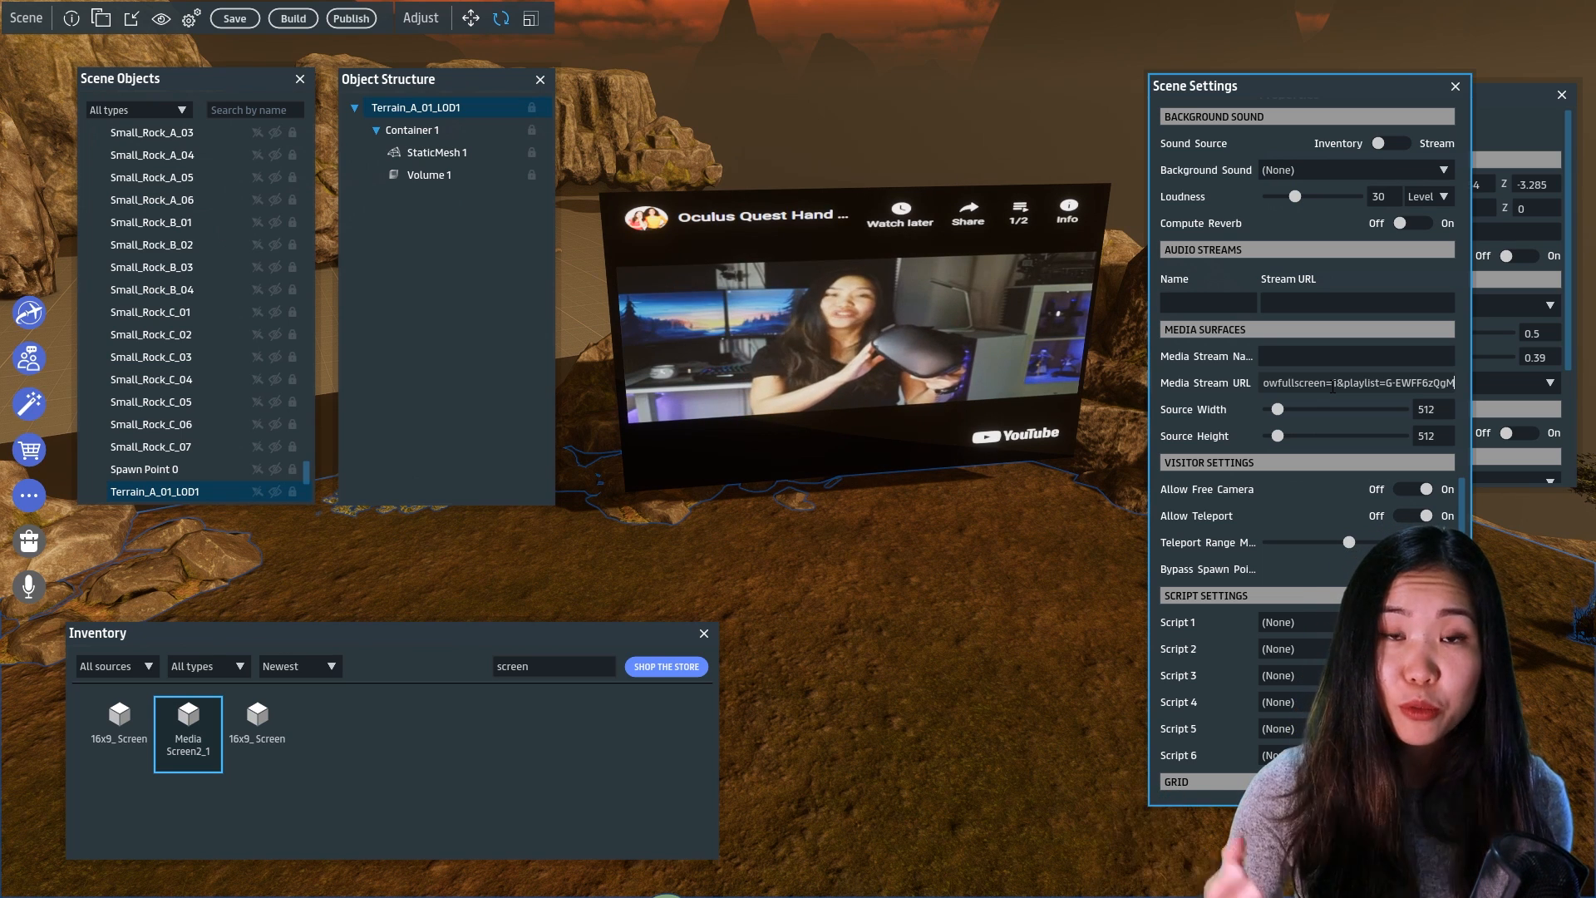
# Set the media surface's source width to 1920 and source height to 1080
pyautogui.click(1448, 416)
pyautogui.write('1')
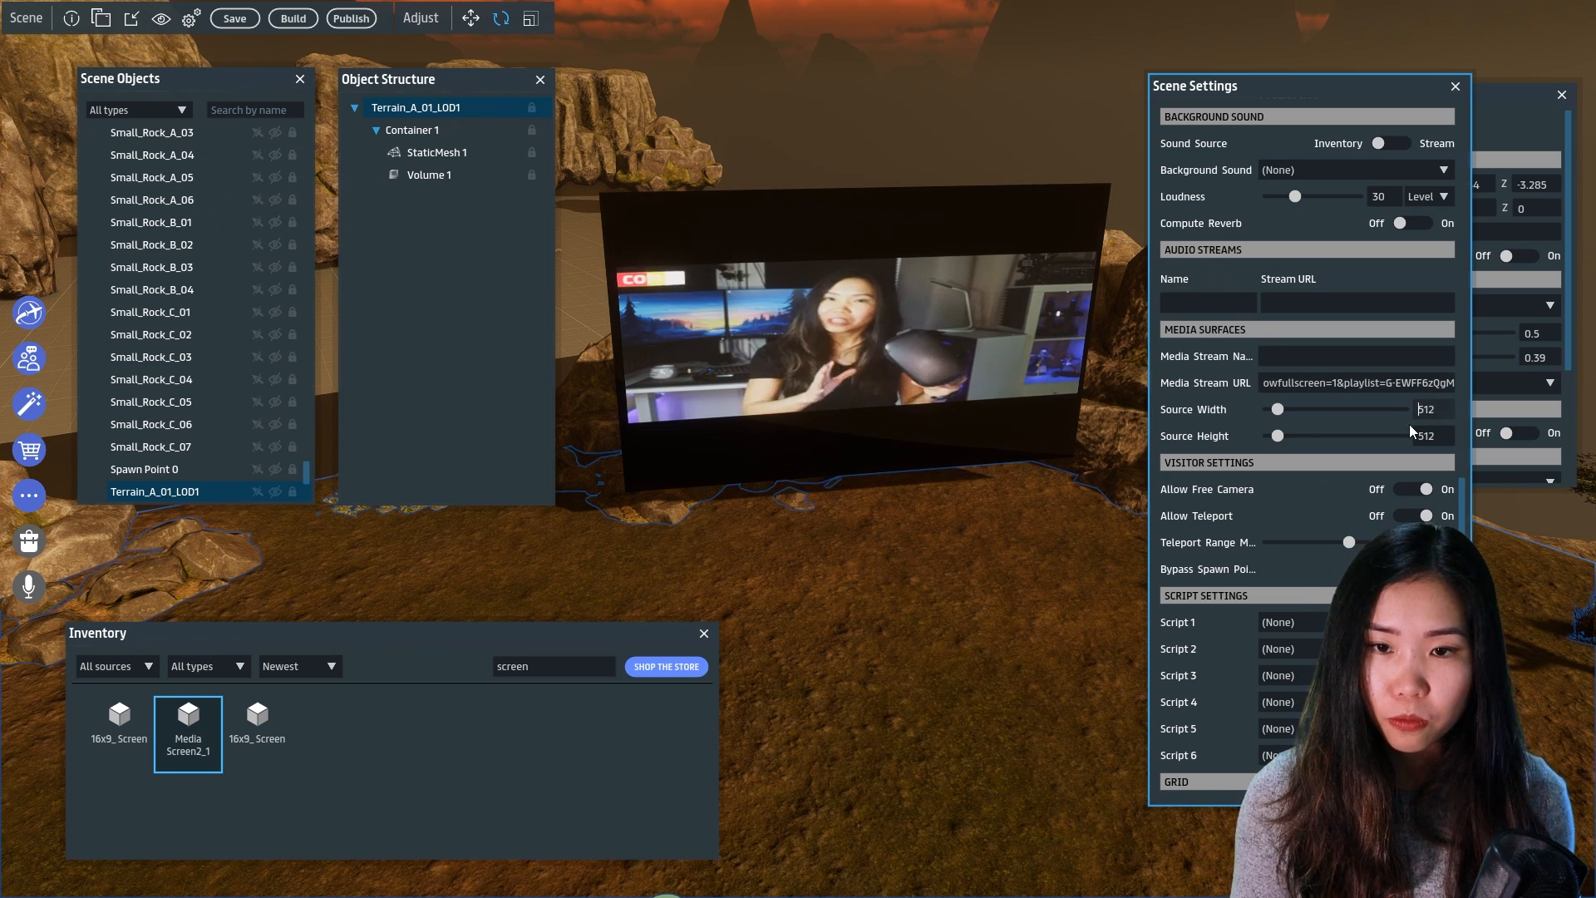
pyautogui.write('920')
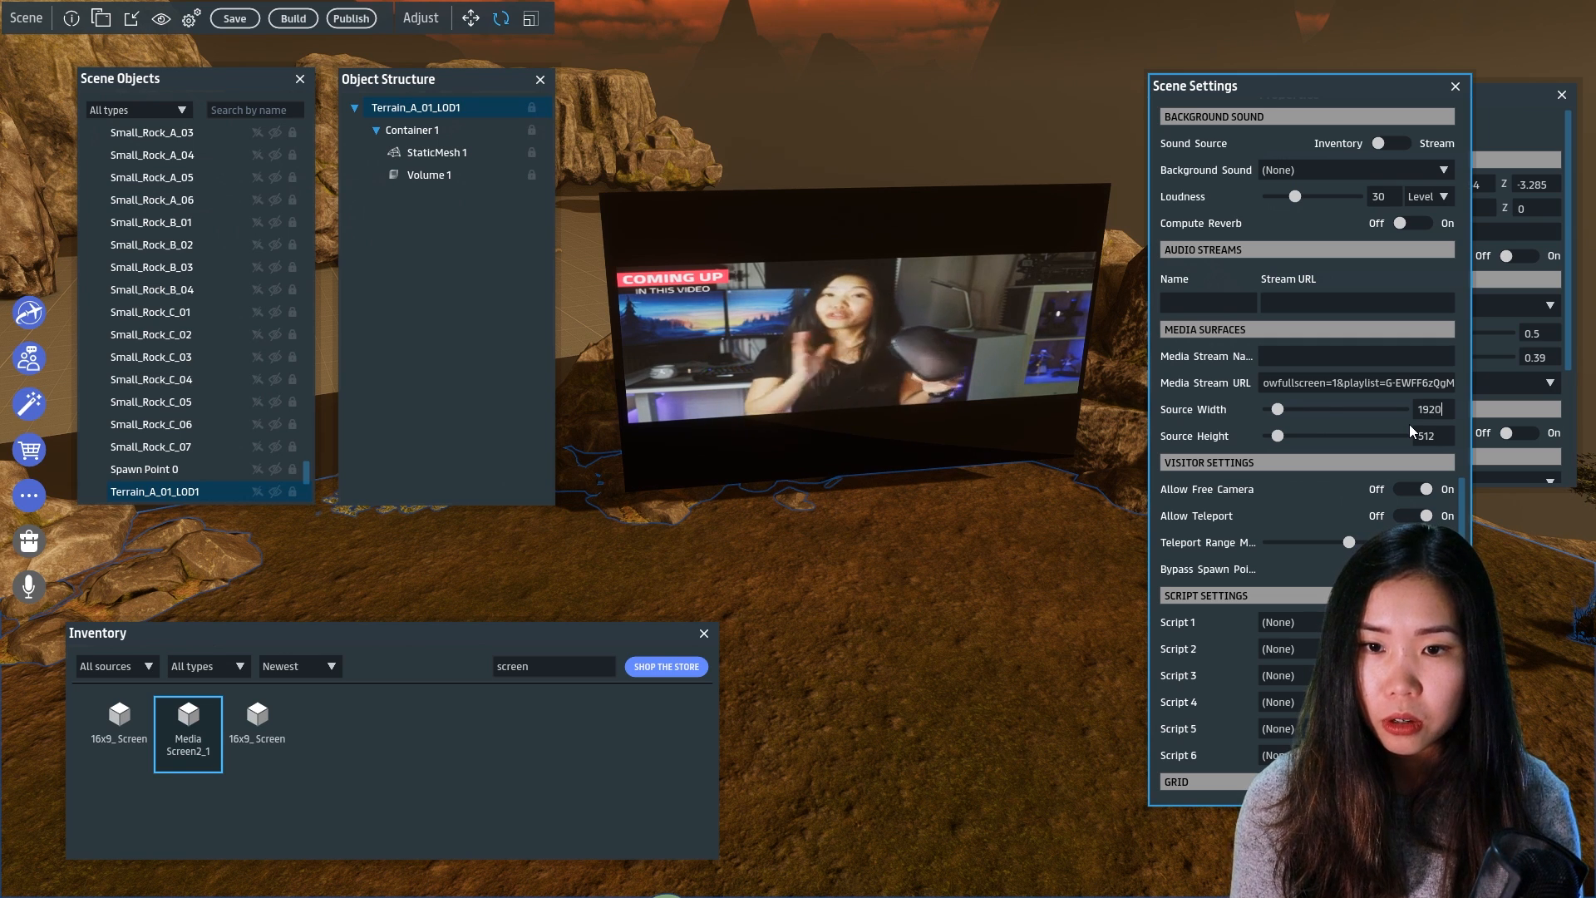
pyautogui.press('Return')
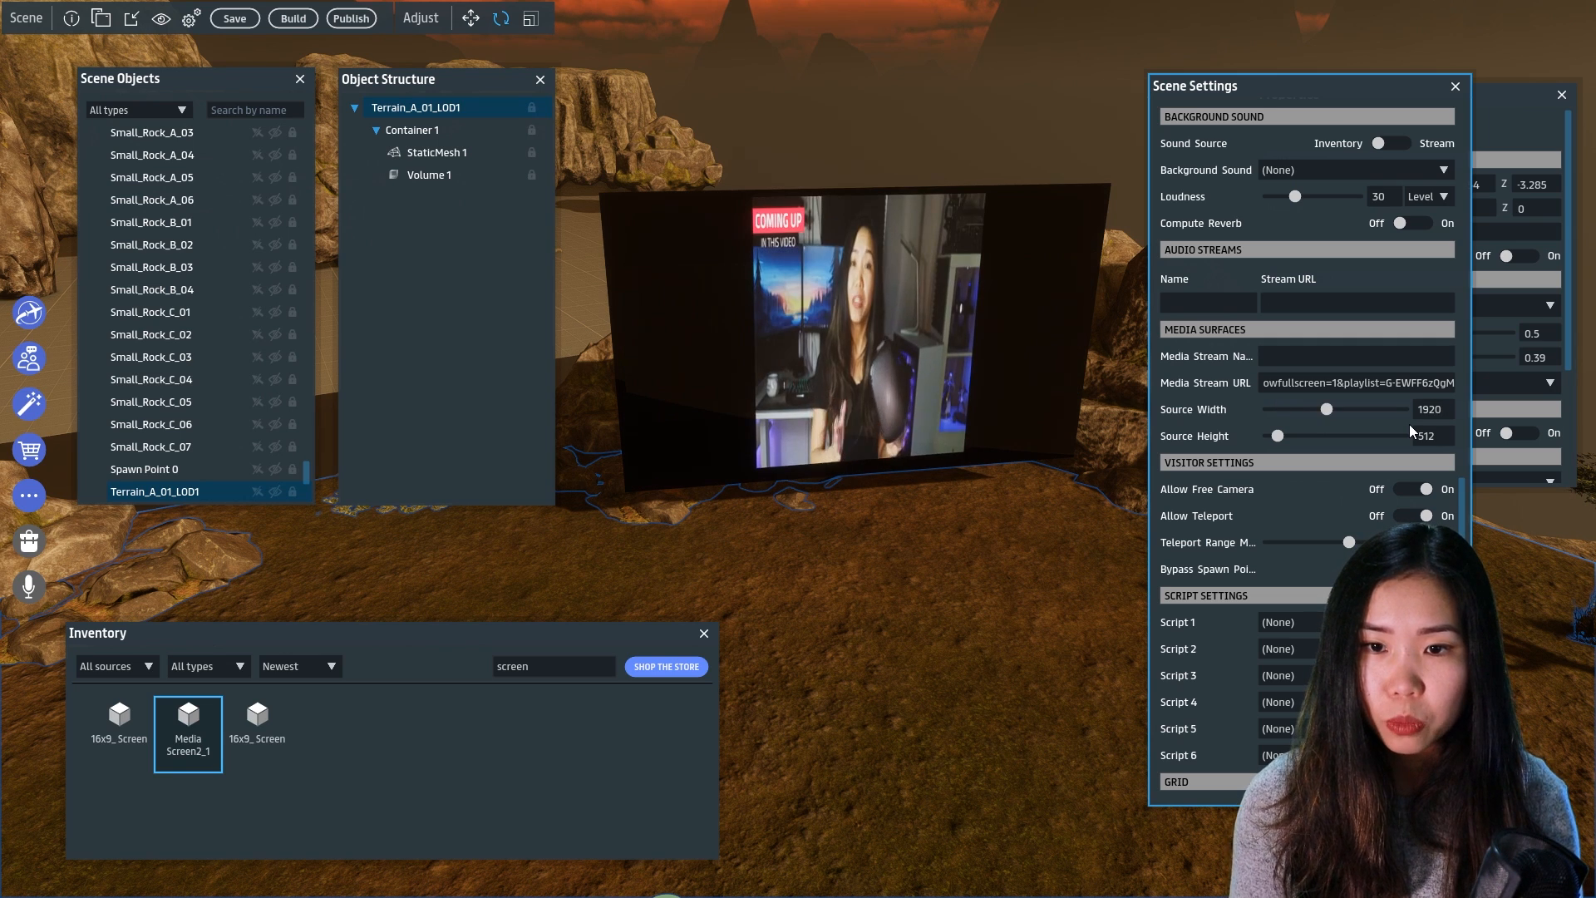
pyautogui.click(1430, 436)
pyautogui.press('BackSpace')
pyautogui.press('BackSpace')
pyautogui.press('Delete')
pyautogui.write('1080')
pyautogui.press('Return')
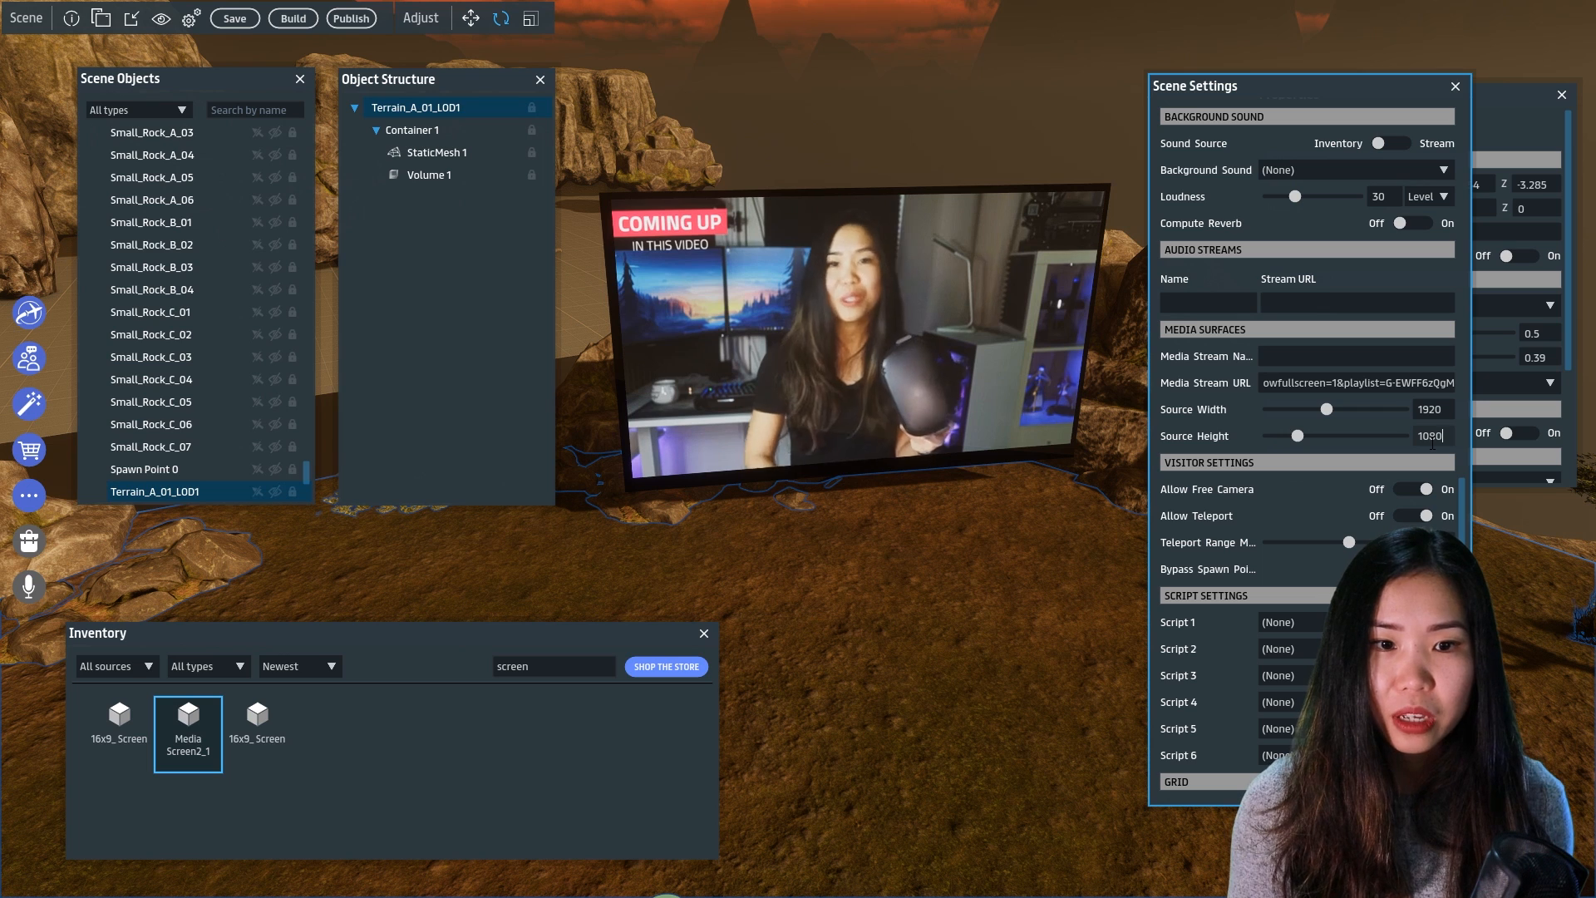
# Name the media stream "Cas and Chary video"
pyautogui.click(1383, 359)
pyautogui.write('Cas and Chary')
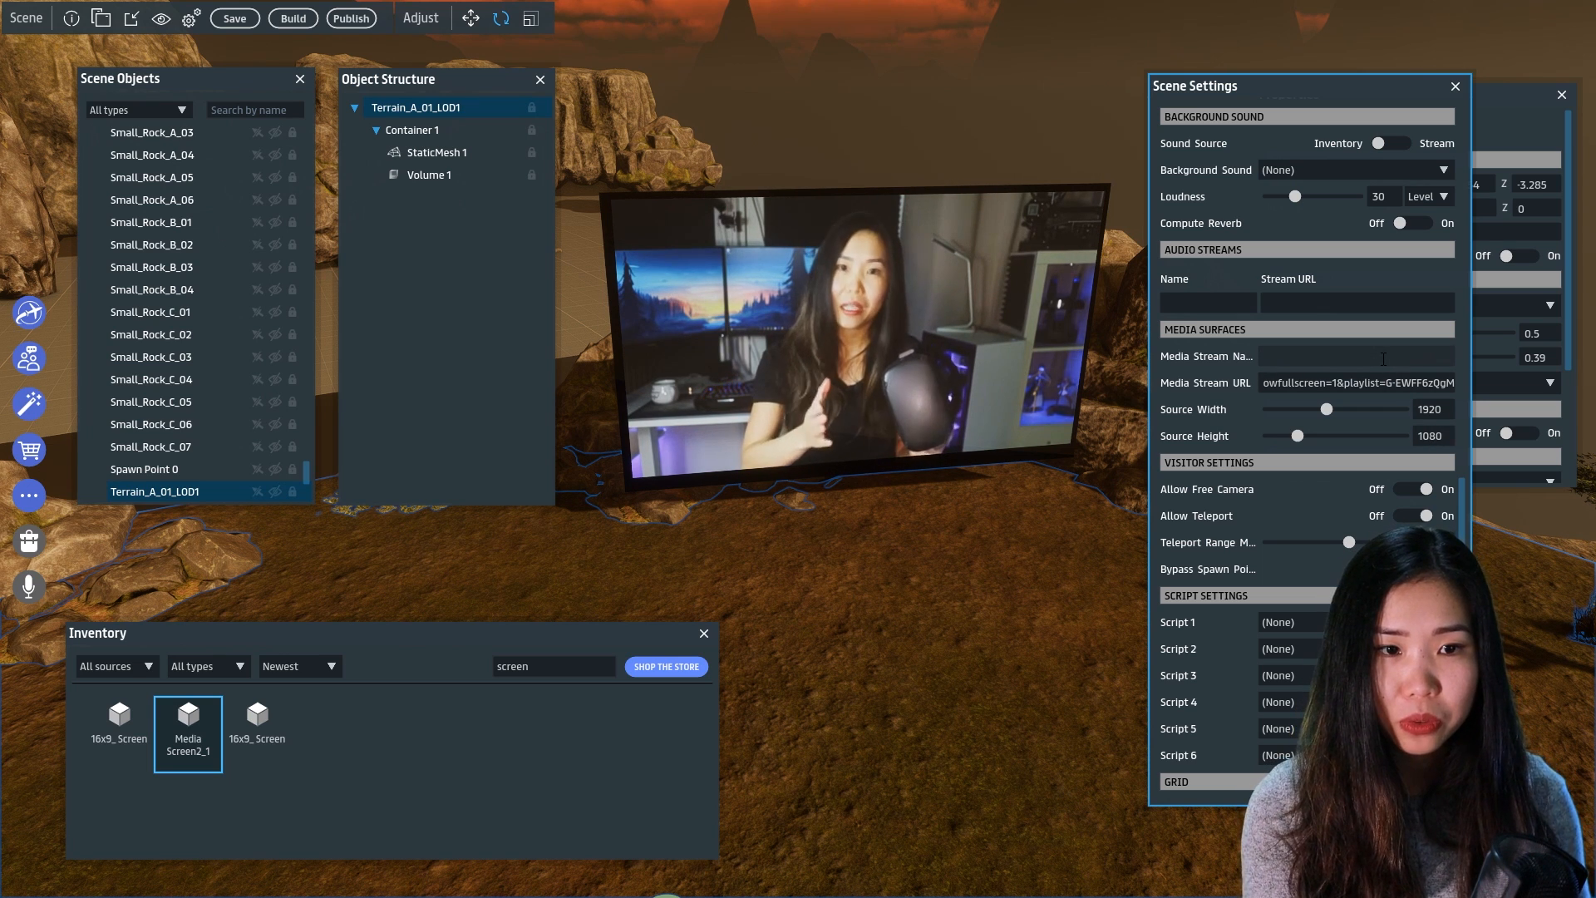
pyautogui.write(' video')
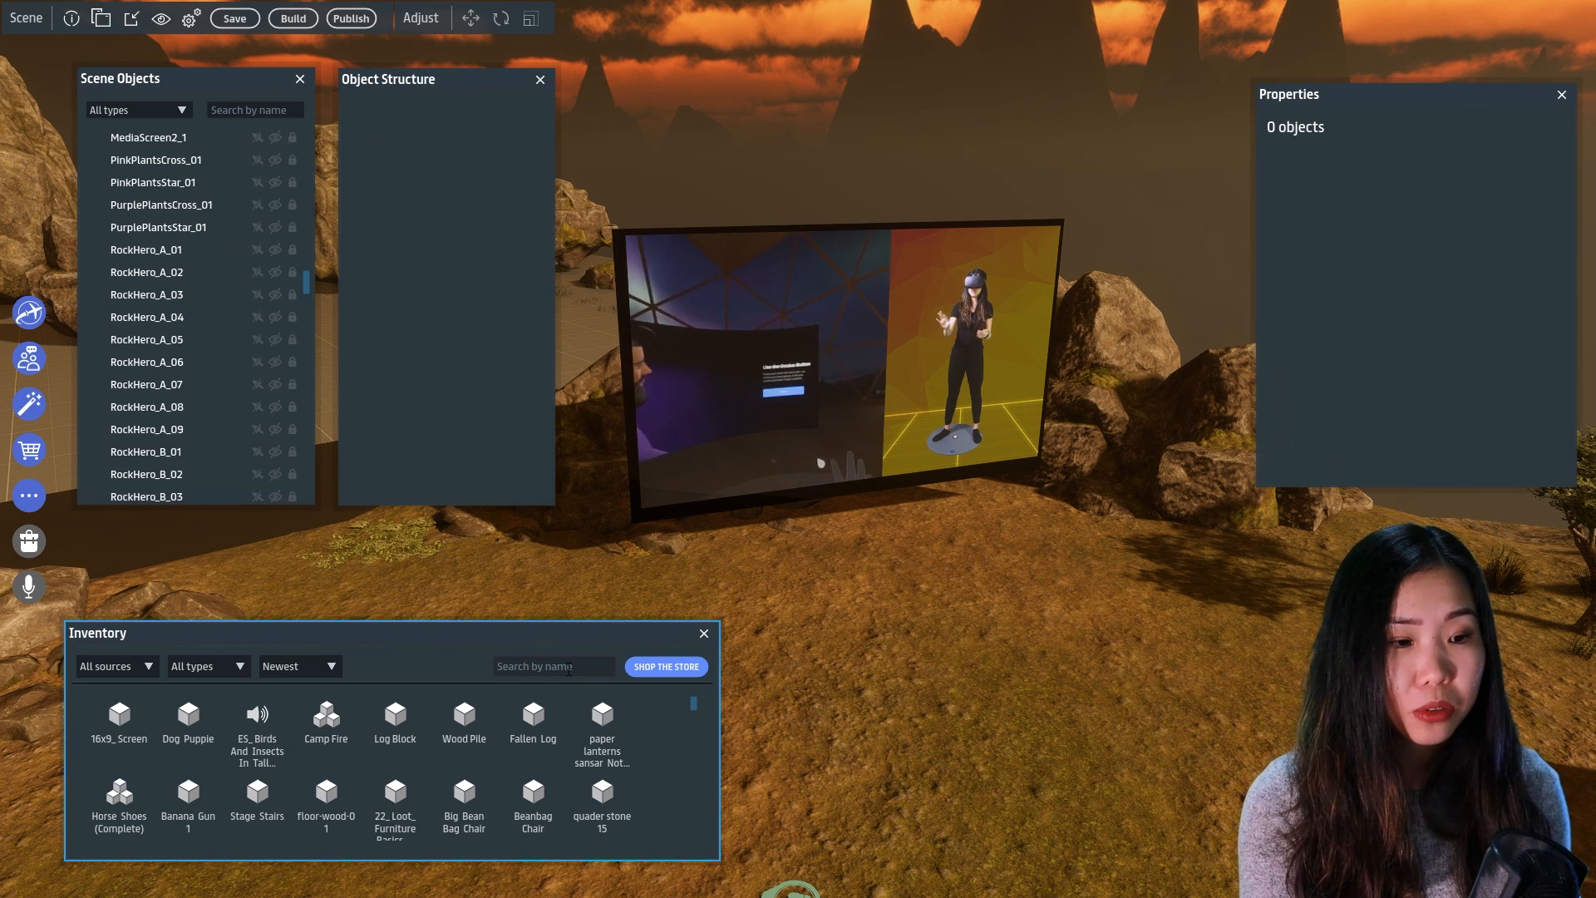
# Search the inventory for "audio" and place the Media Surface Audio Stream in front of the video screen
pyautogui.write('audio')
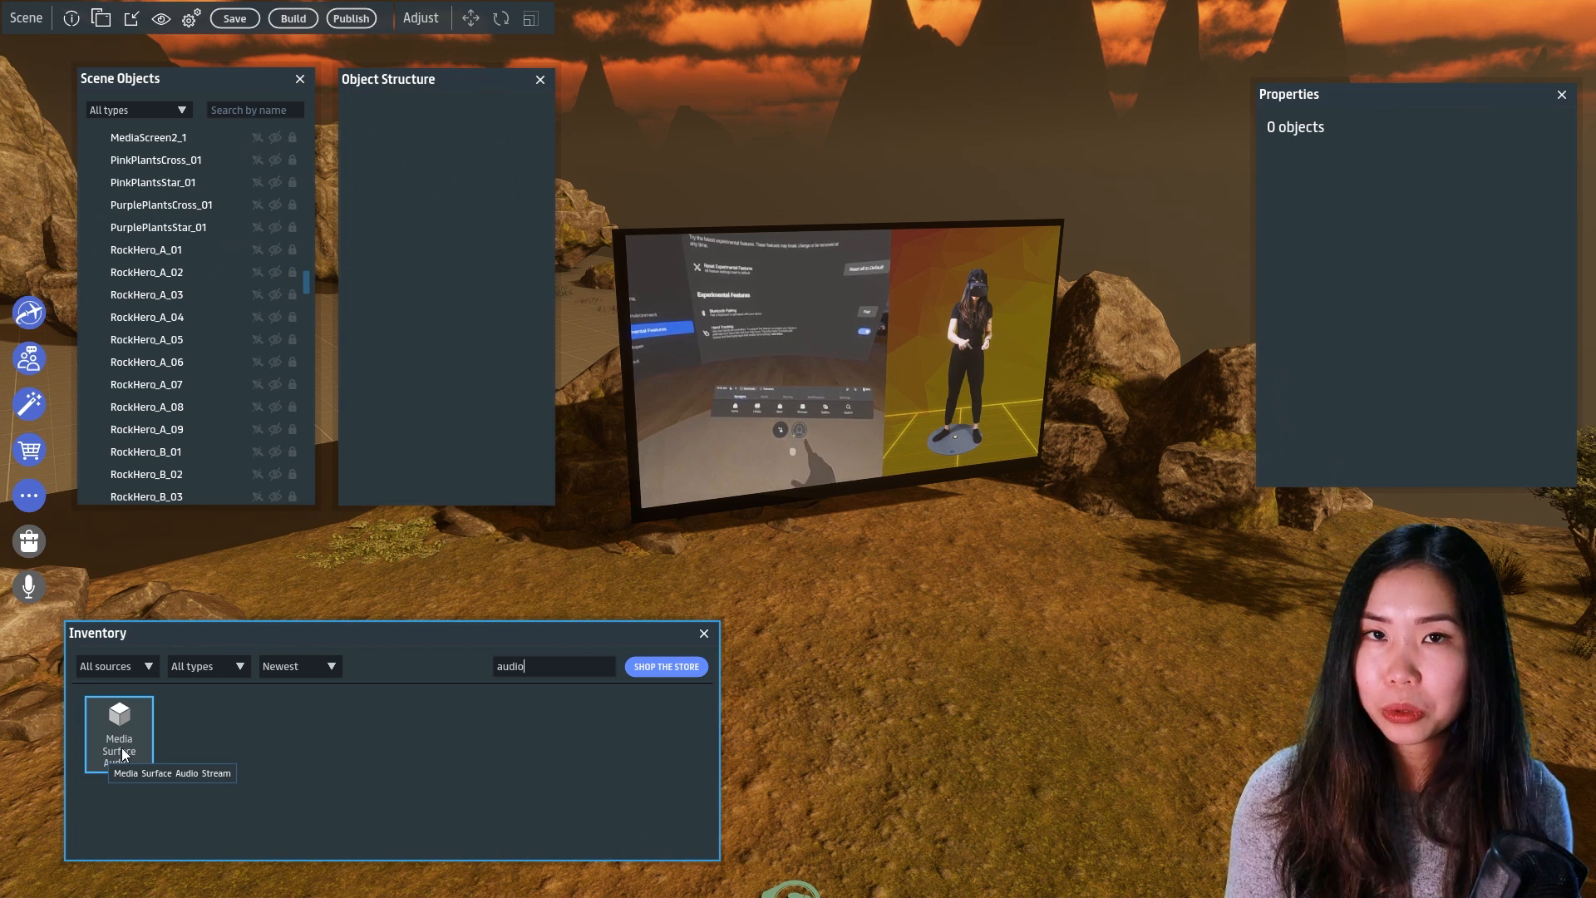
pyautogui.moveTo(121, 752); pyautogui.dragTo(883, 614)
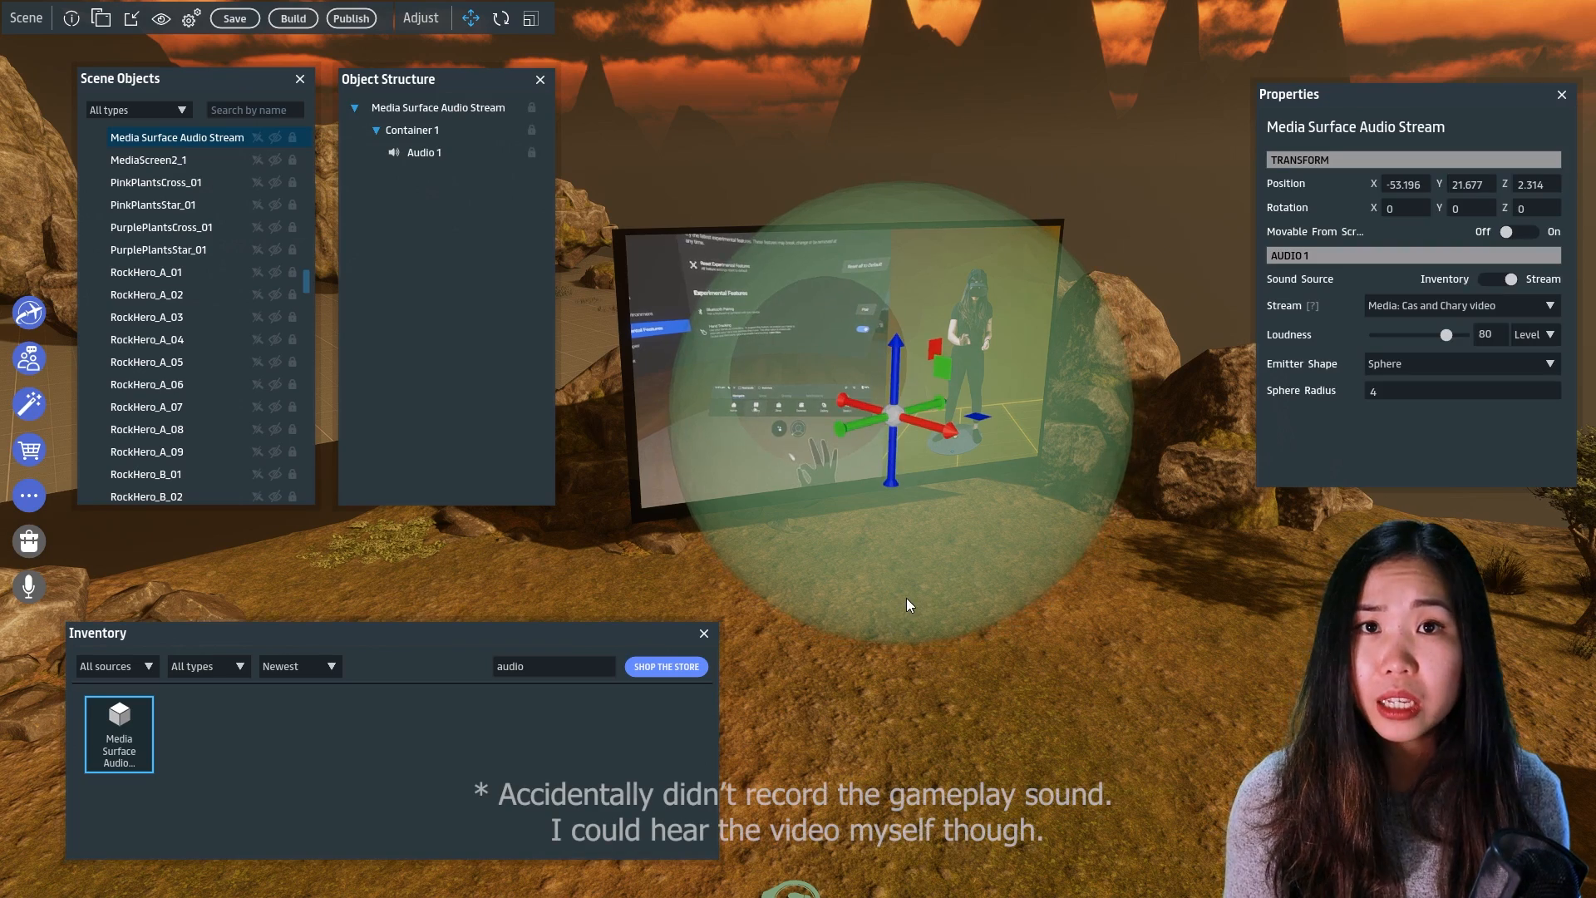
pyautogui.moveTo(870, 678); pyautogui.dragTo(1089, 450, button='right')
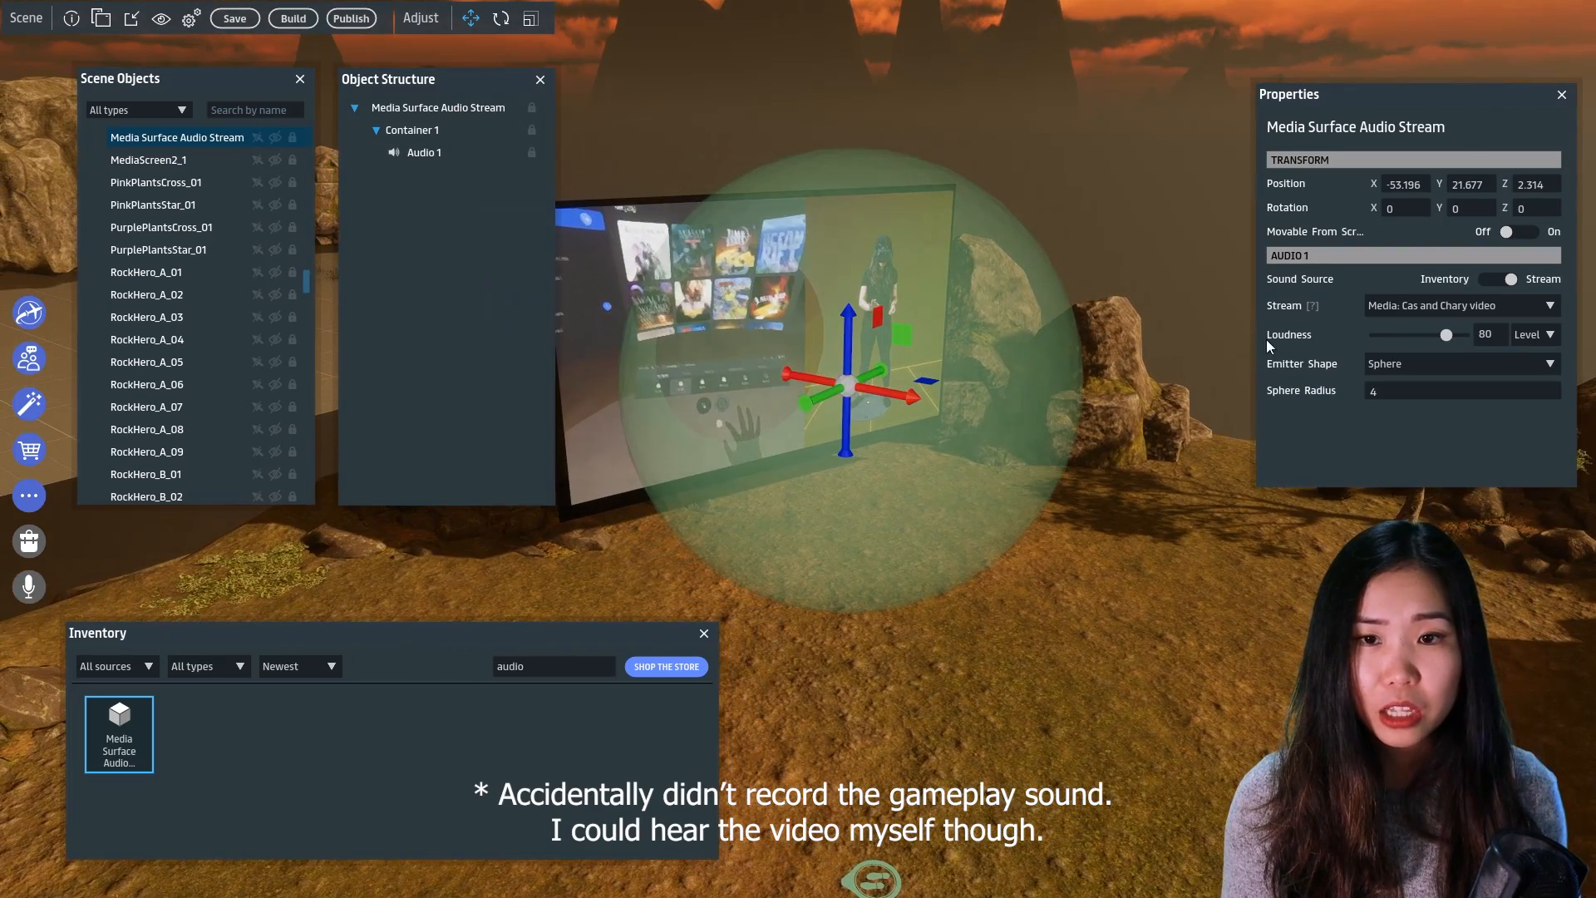
# Lower the audio stream's loudness to 15, view its stream options, and close and reopen its properties
pyautogui.moveTo(1448, 335); pyautogui.dragTo(1388, 342)
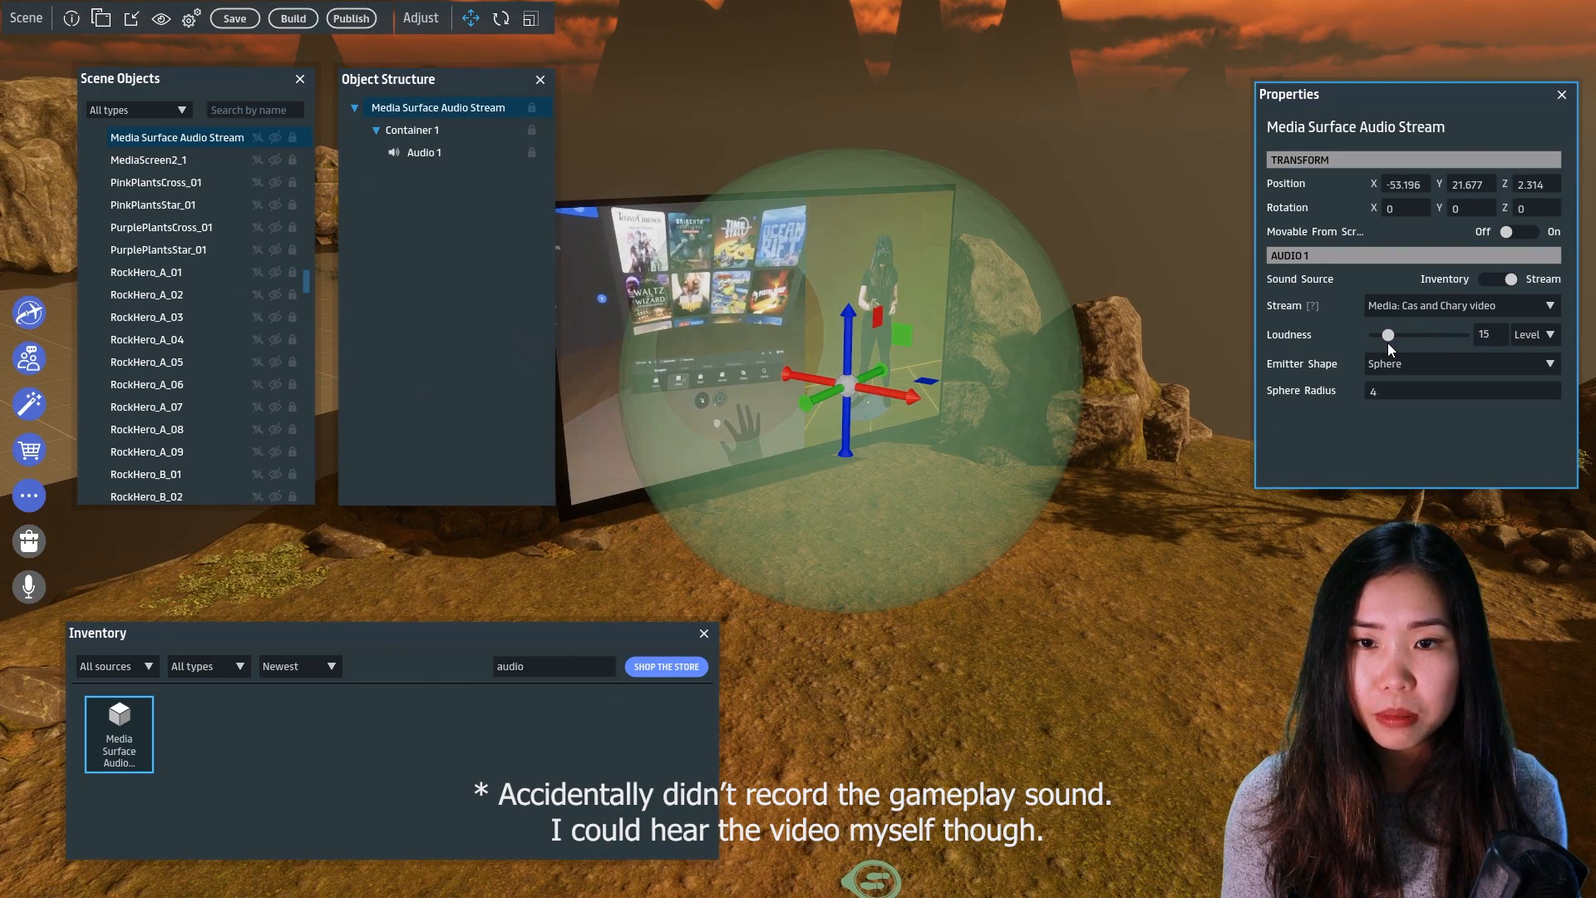
pyautogui.click(1401, 308)
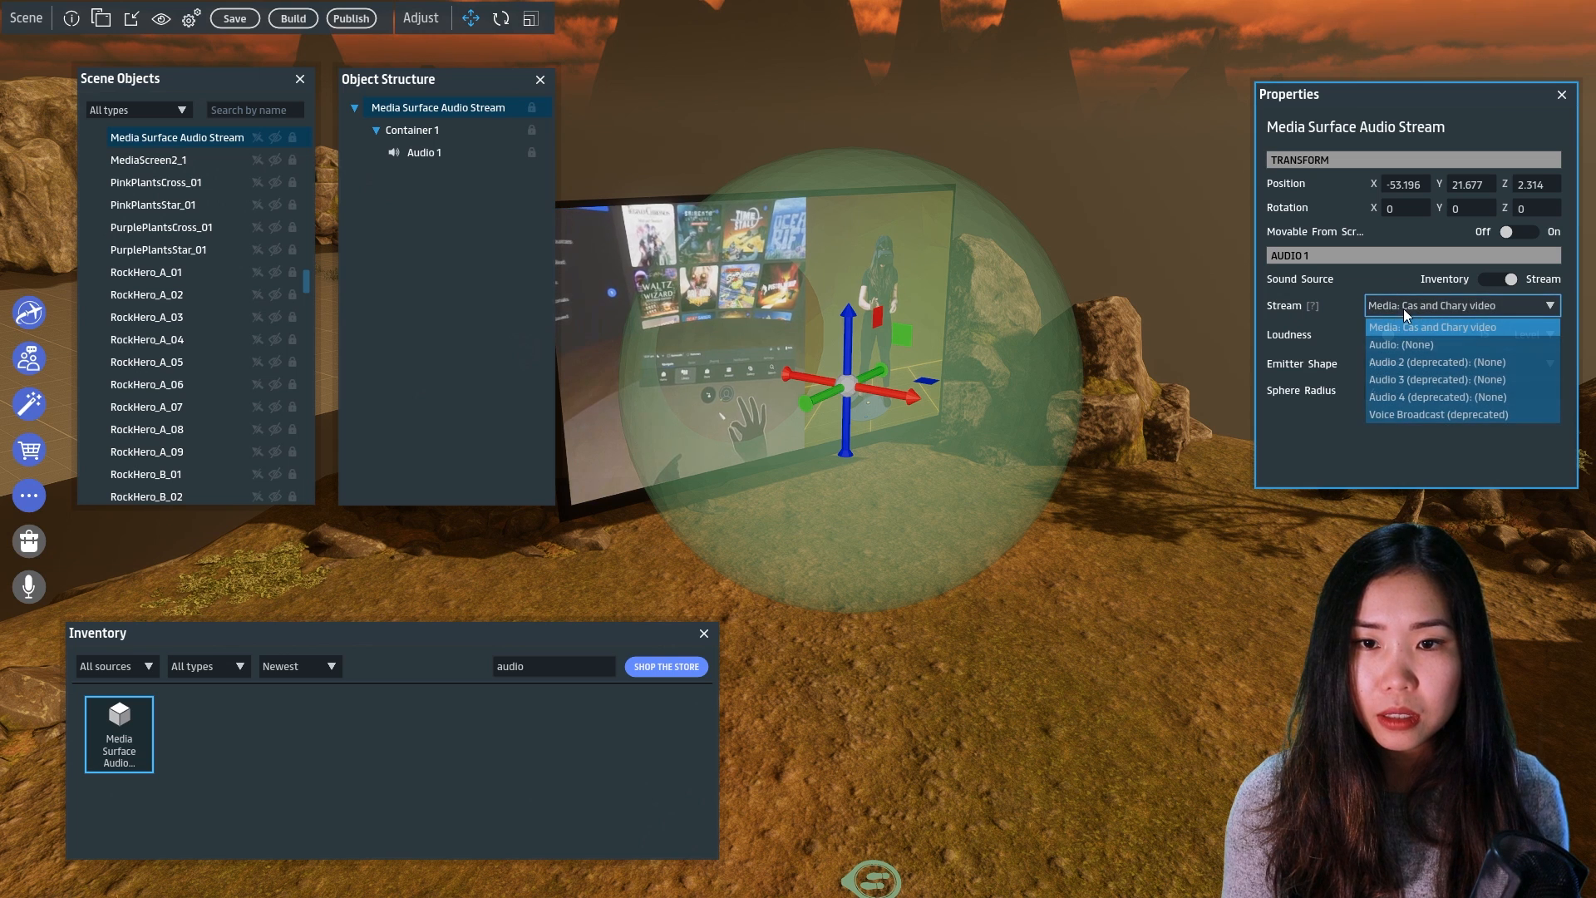
pyautogui.click(1344, 307)
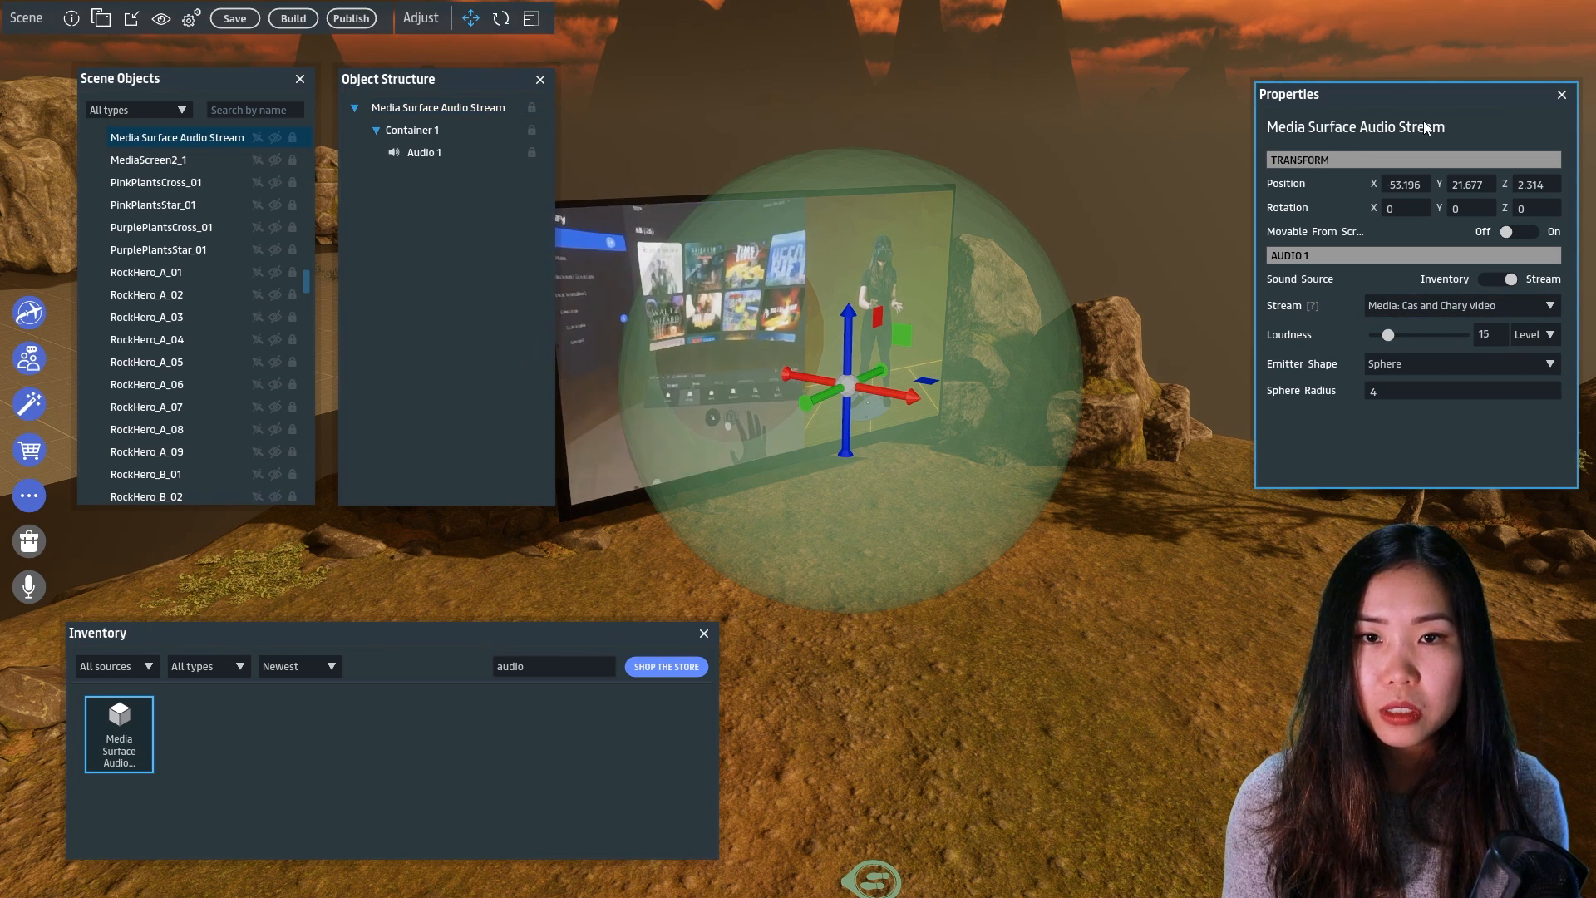
pyautogui.click(1561, 96)
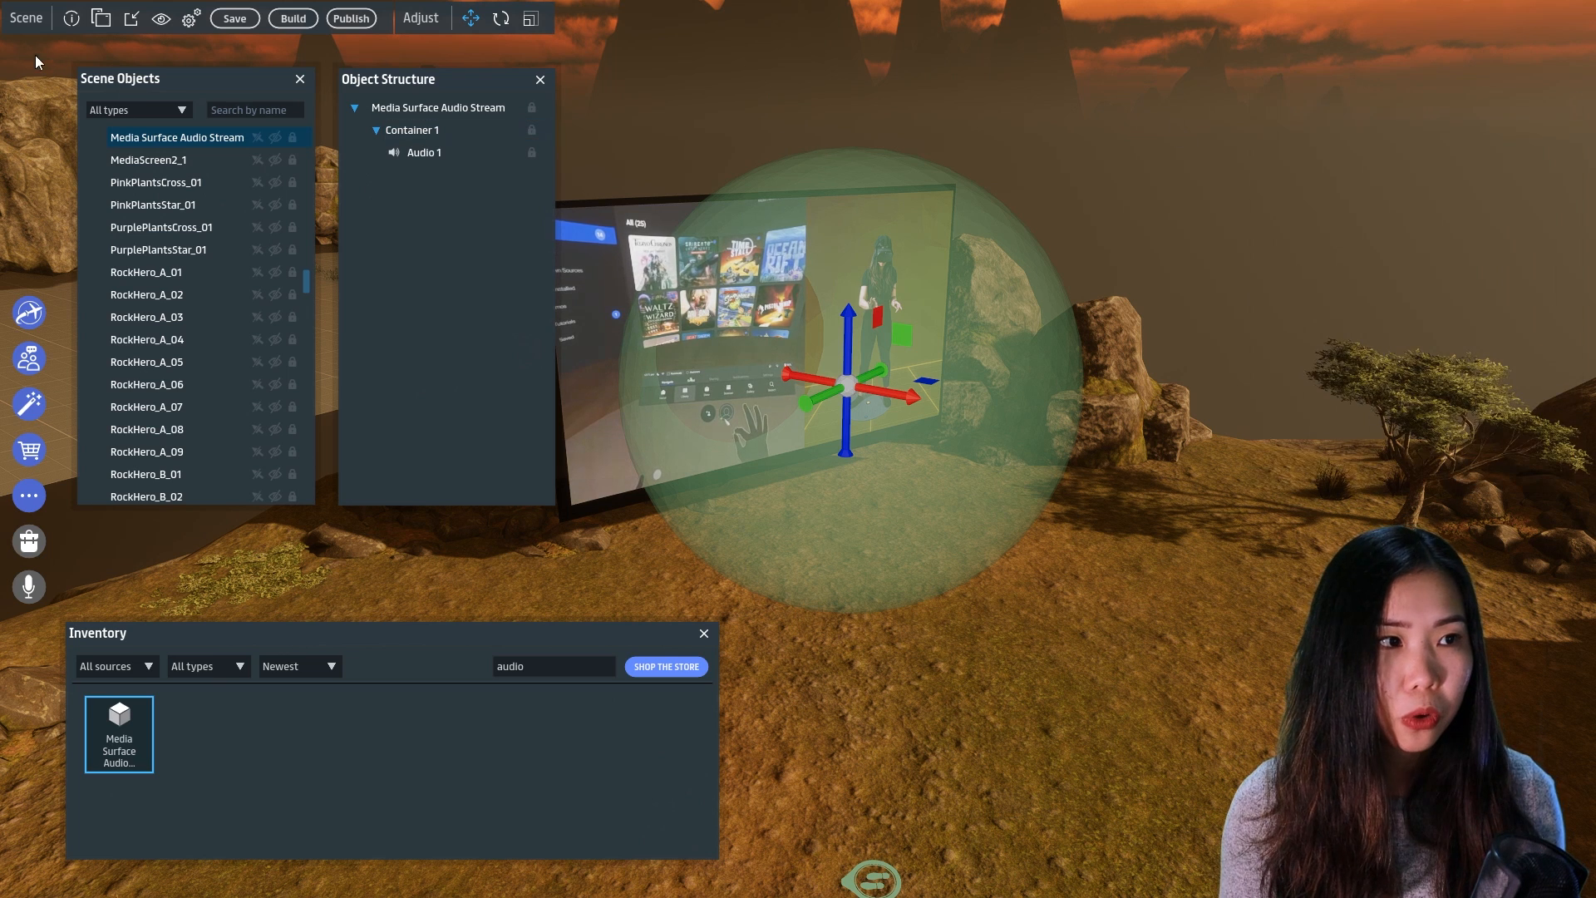
pyautogui.click(106, 23)
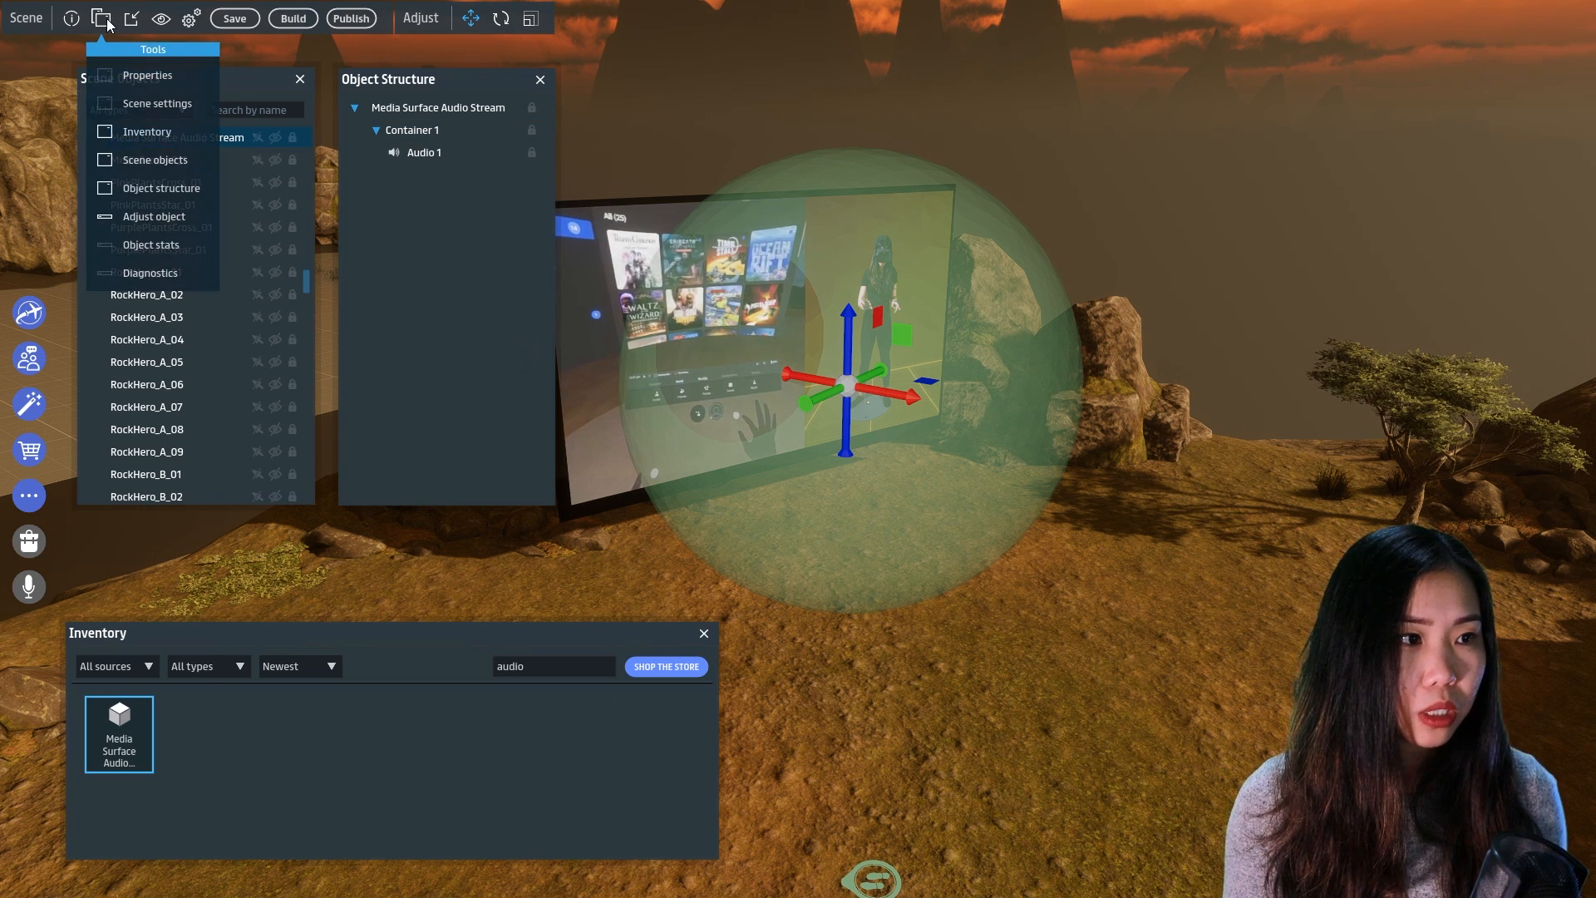
pyautogui.click(137, 75)
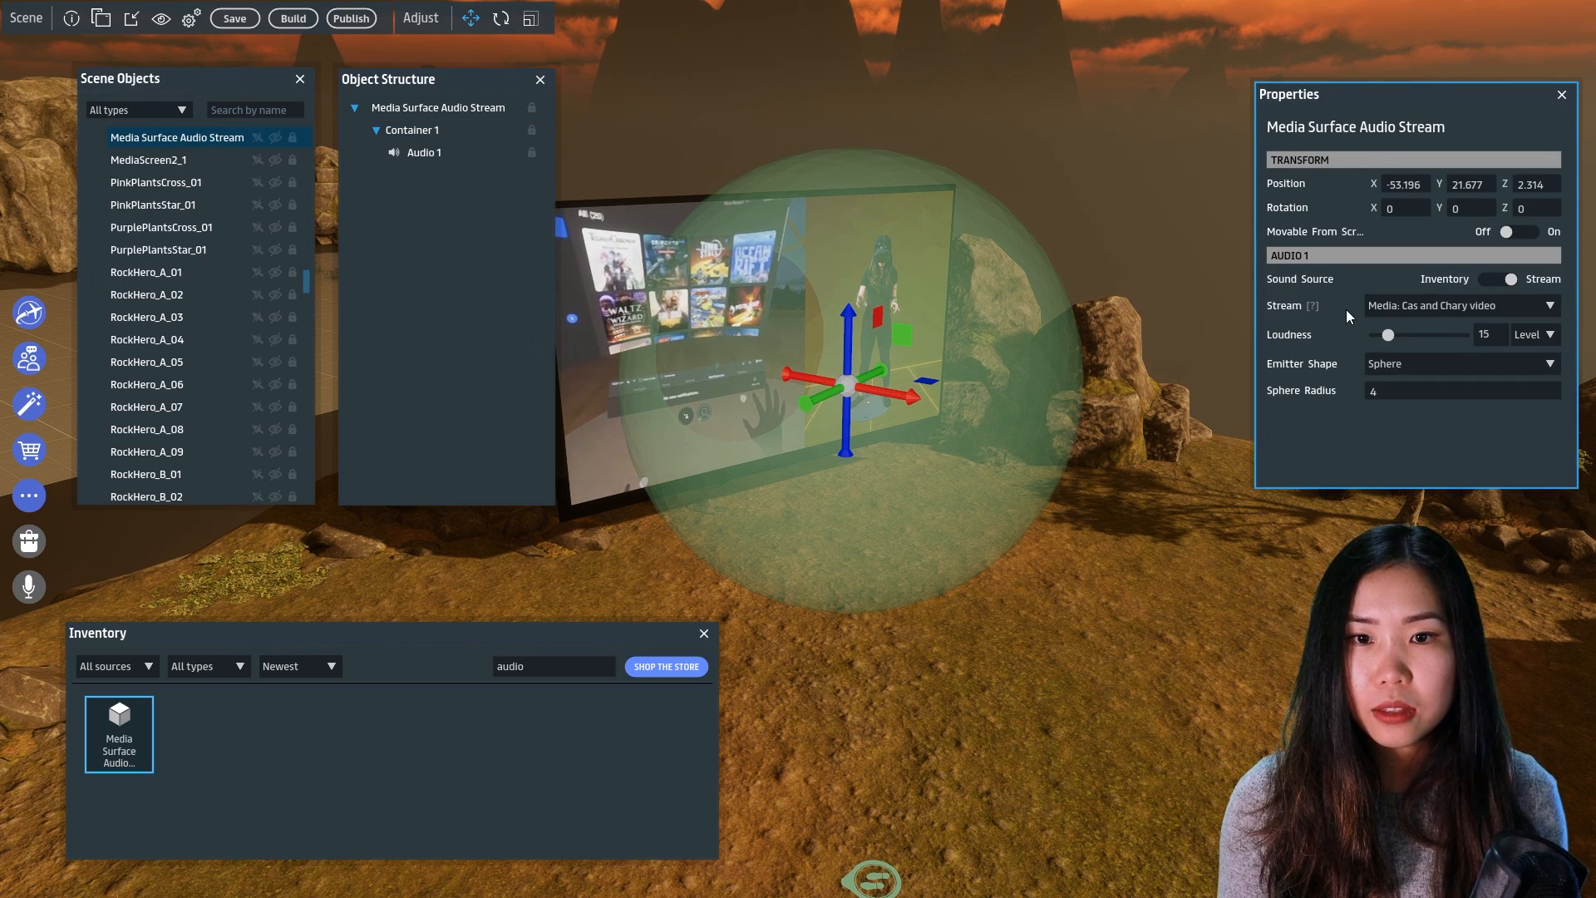
# Select "Media: Cas and Chary video" as the audio emitter's stream and set its loudness to 20
pyautogui.click(1428, 307)
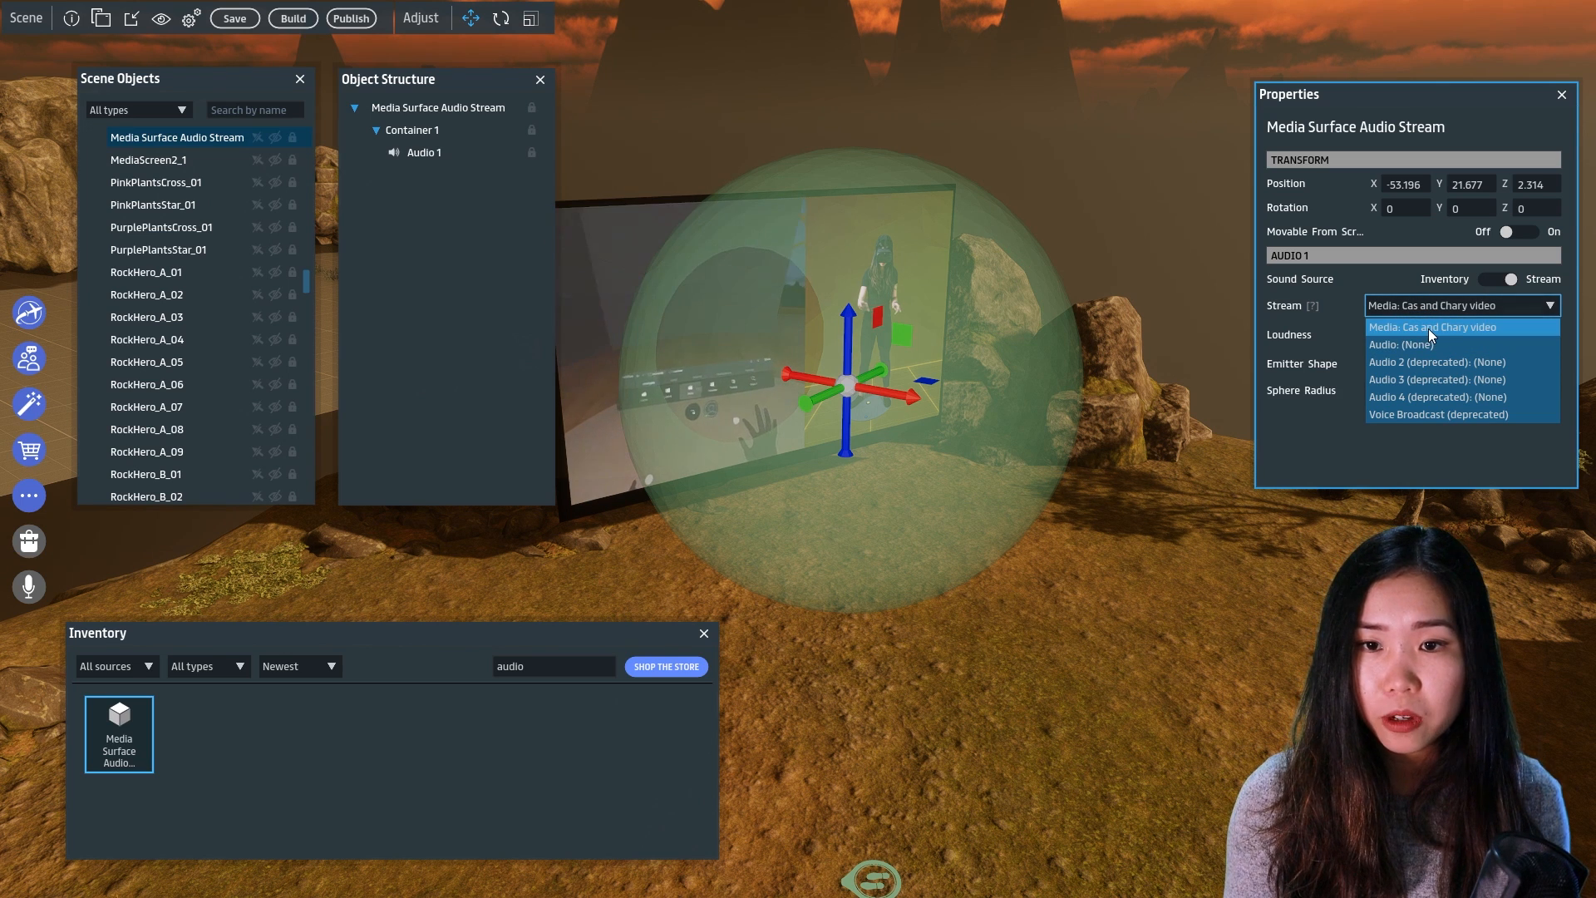
pyautogui.click(1432, 327)
pyautogui.moveTo(1389, 338)
pyautogui.mouseDown()
pyautogui.moveTo(1459, 337)
pyautogui.moveTo(1397, 337)
pyautogui.mouseUp()
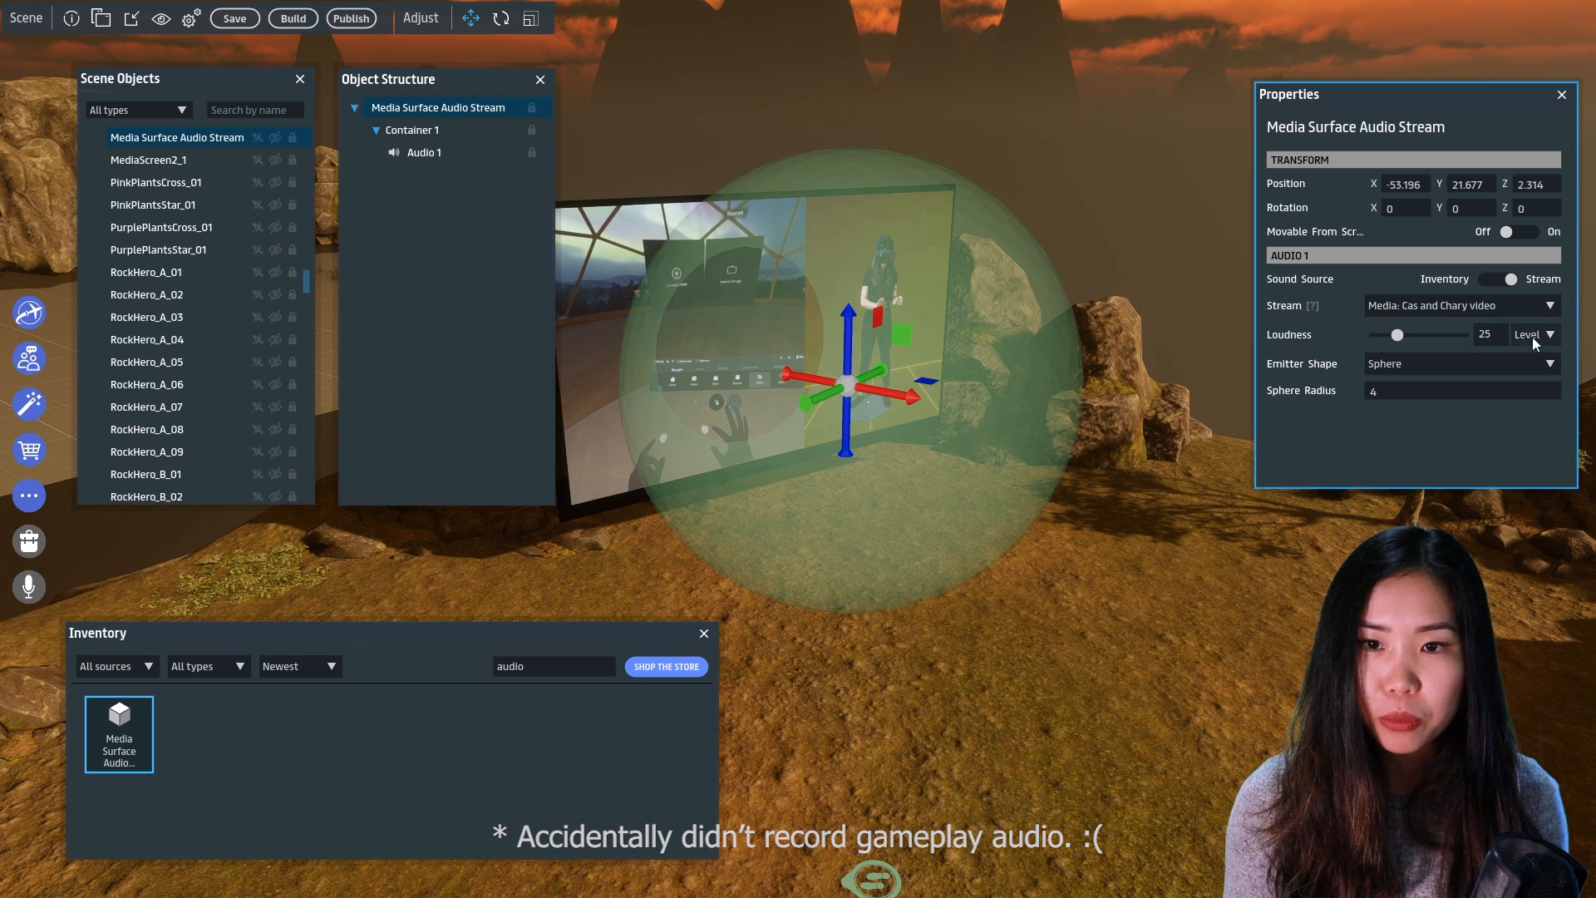
pyautogui.write('20')
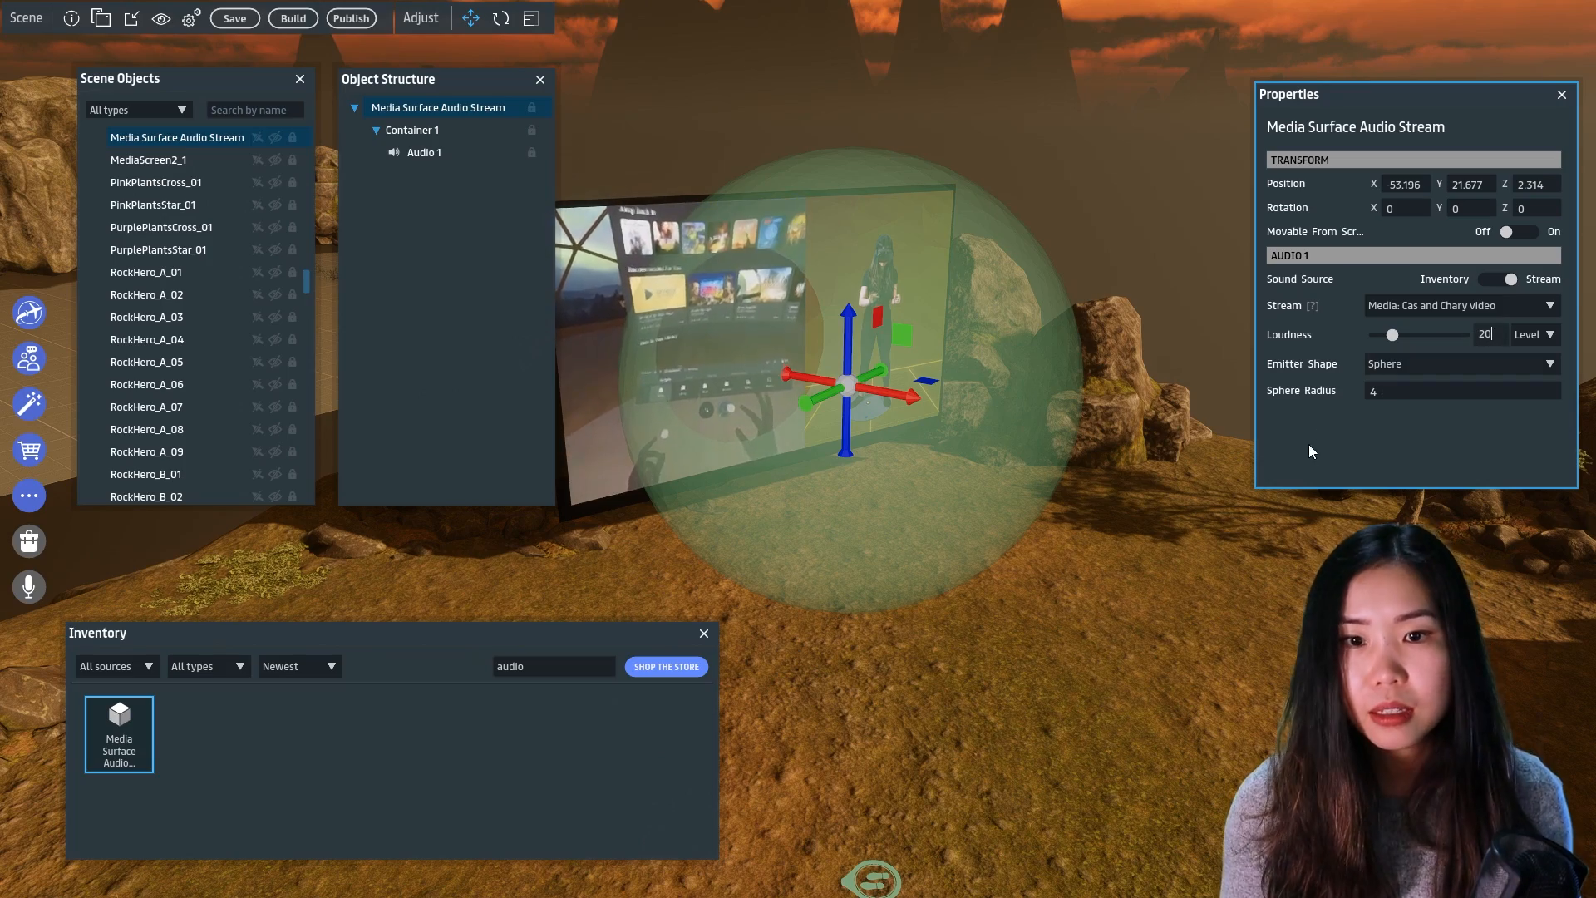
# Lower the audio emitter vertically in front of the screen to a Z position of 1.614
pyautogui.moveTo(1147, 662); pyautogui.dragTo(1115, 651, button='right')
pyautogui.press('d')
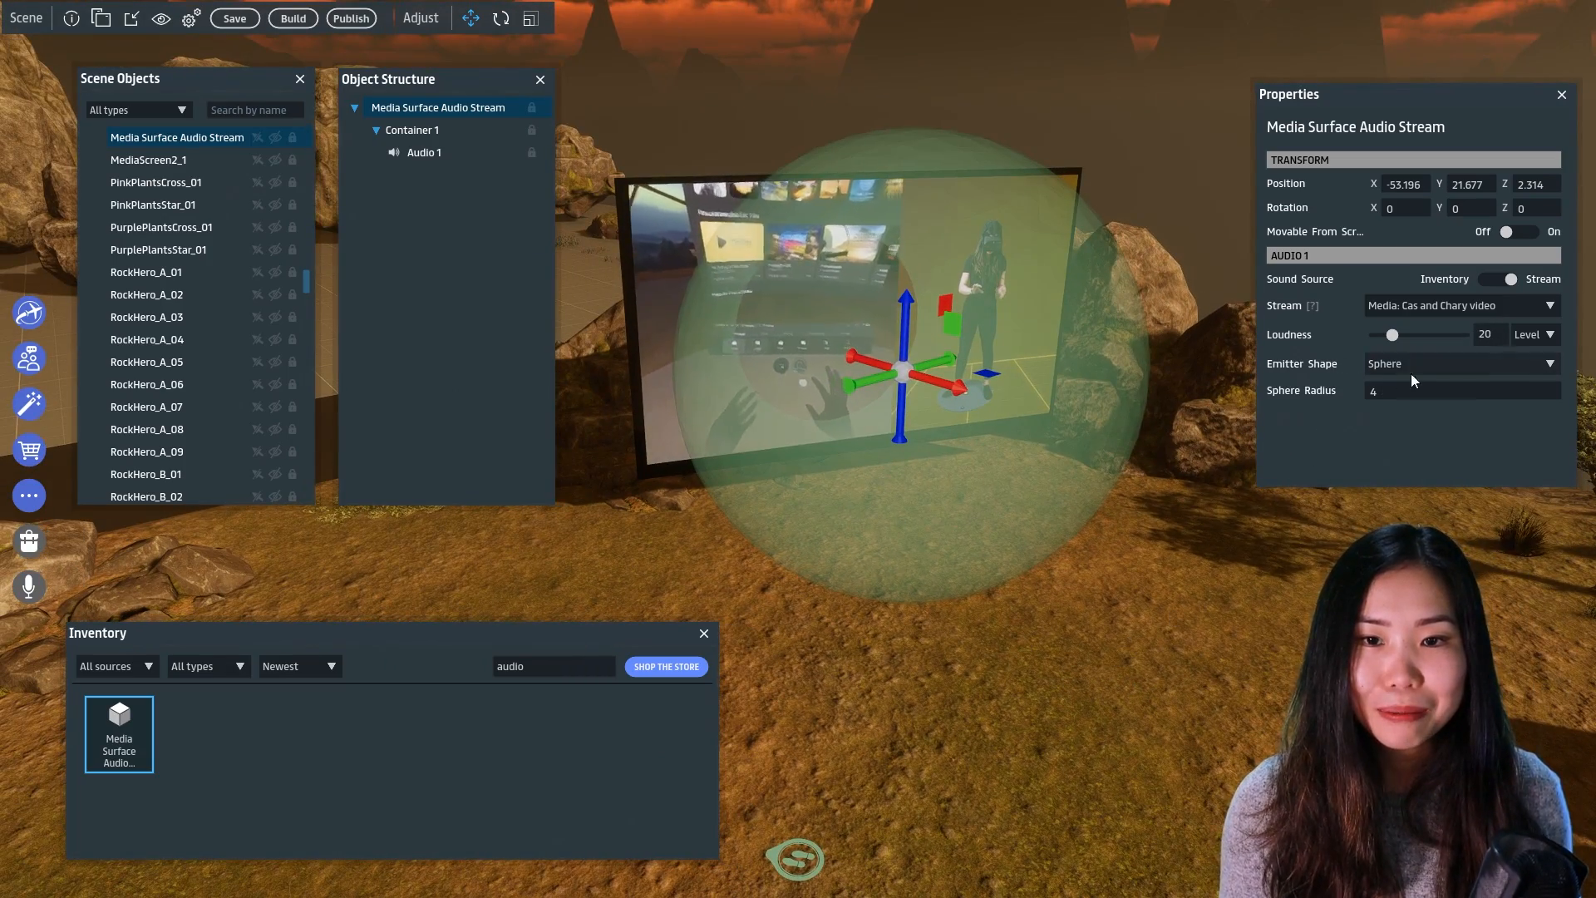
pyautogui.press('a')
pyautogui.moveTo(948, 418); pyautogui.dragTo(934, 468, button='right')
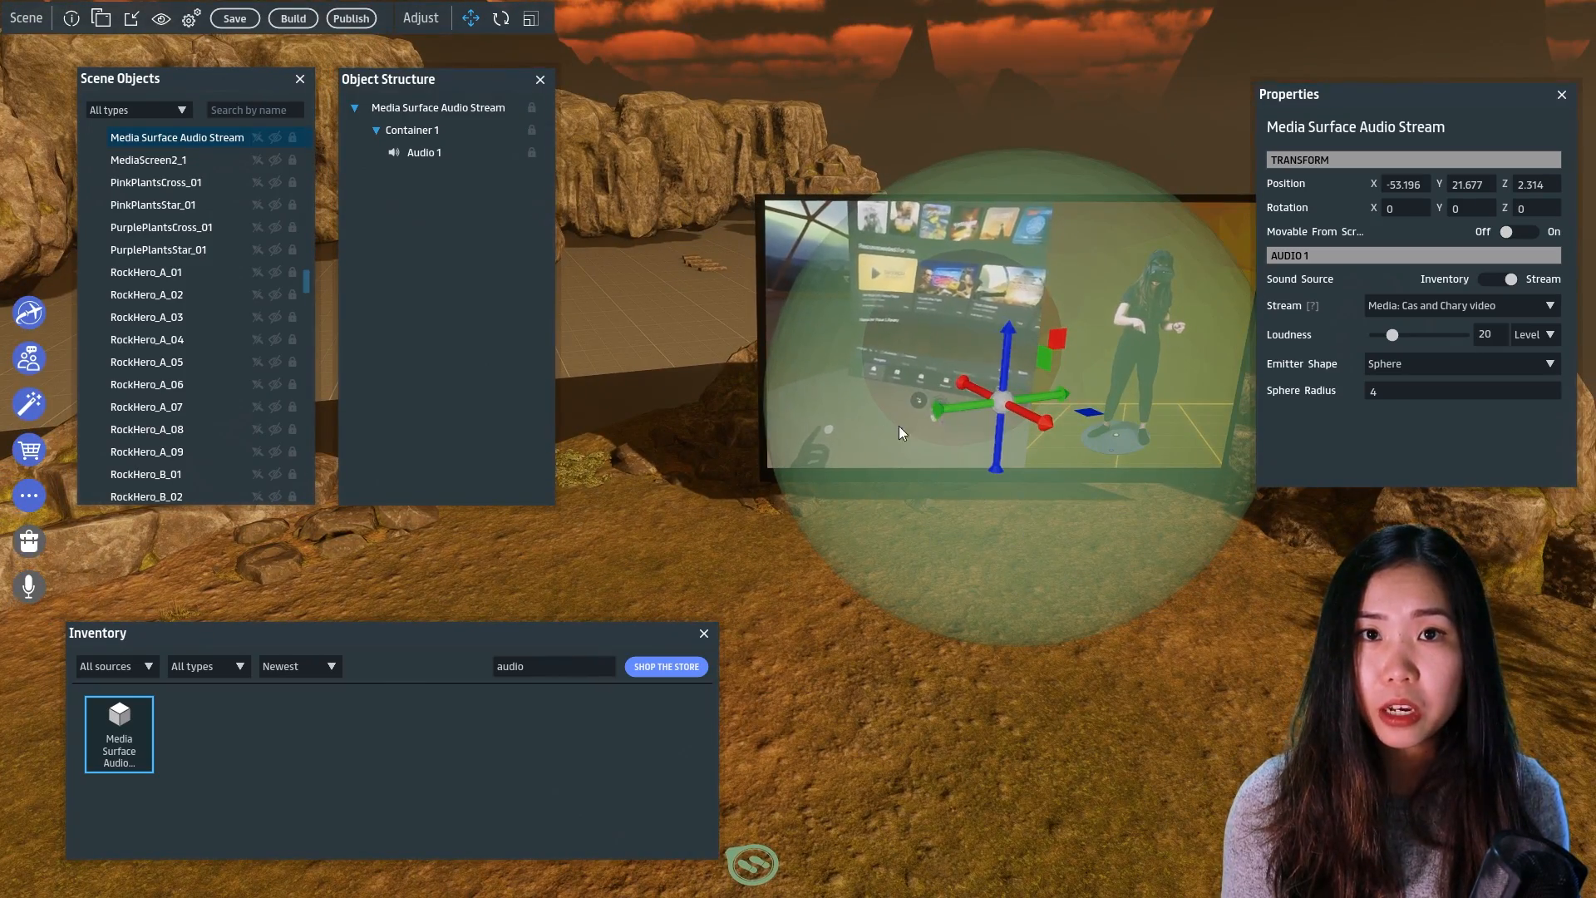
pyautogui.moveTo(915, 570); pyautogui.dragTo(974, 571, button='right')
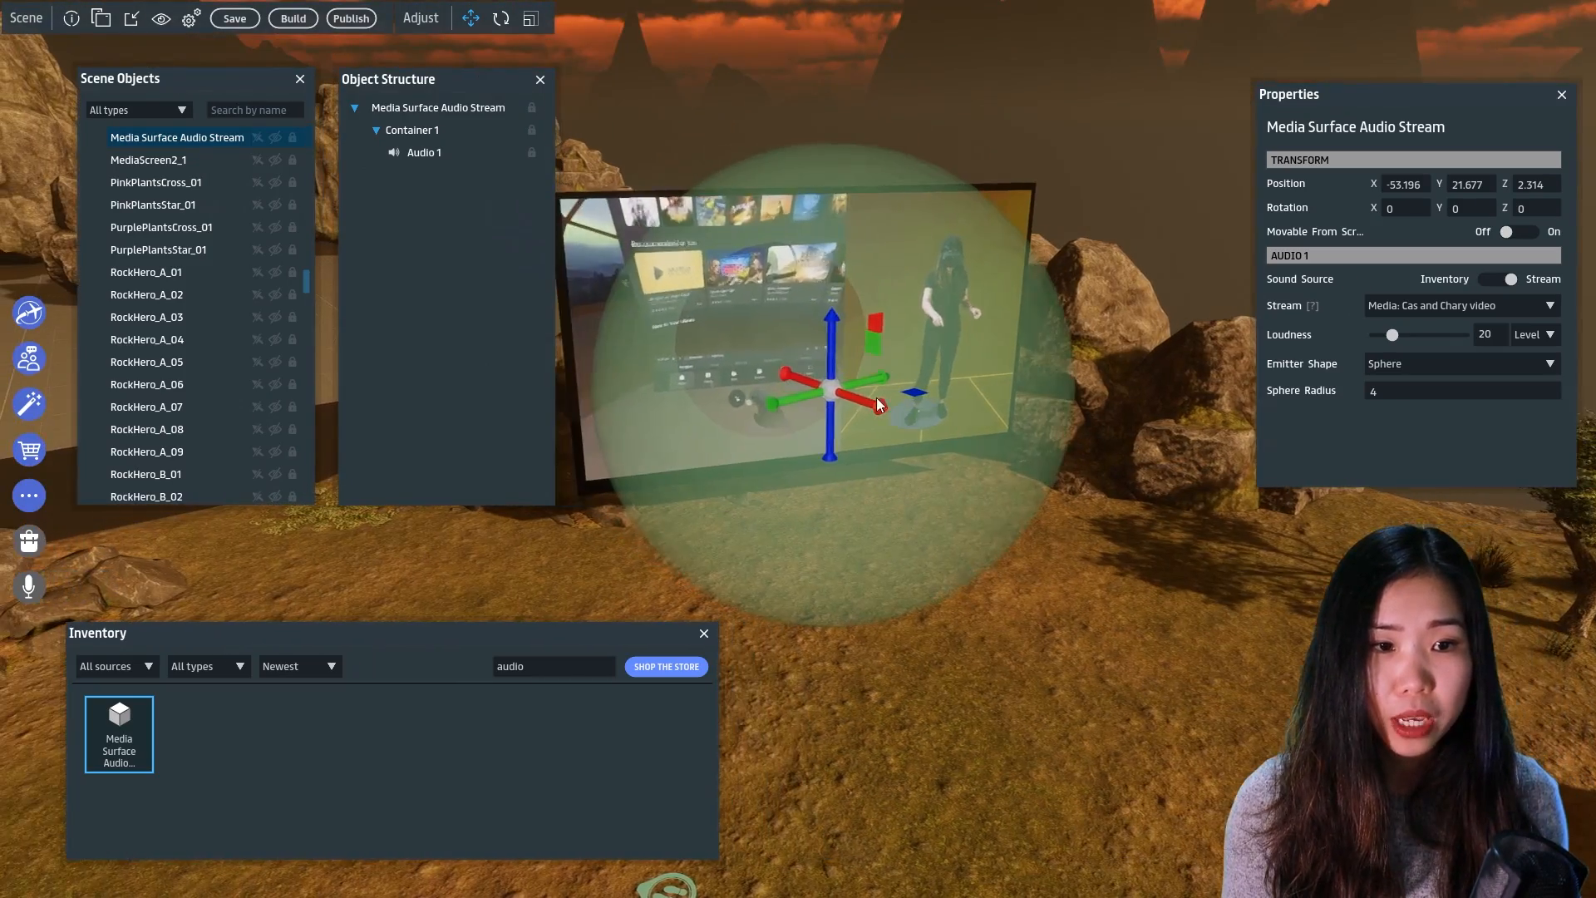
pyautogui.moveTo(831, 331); pyautogui.dragTo(830, 389)
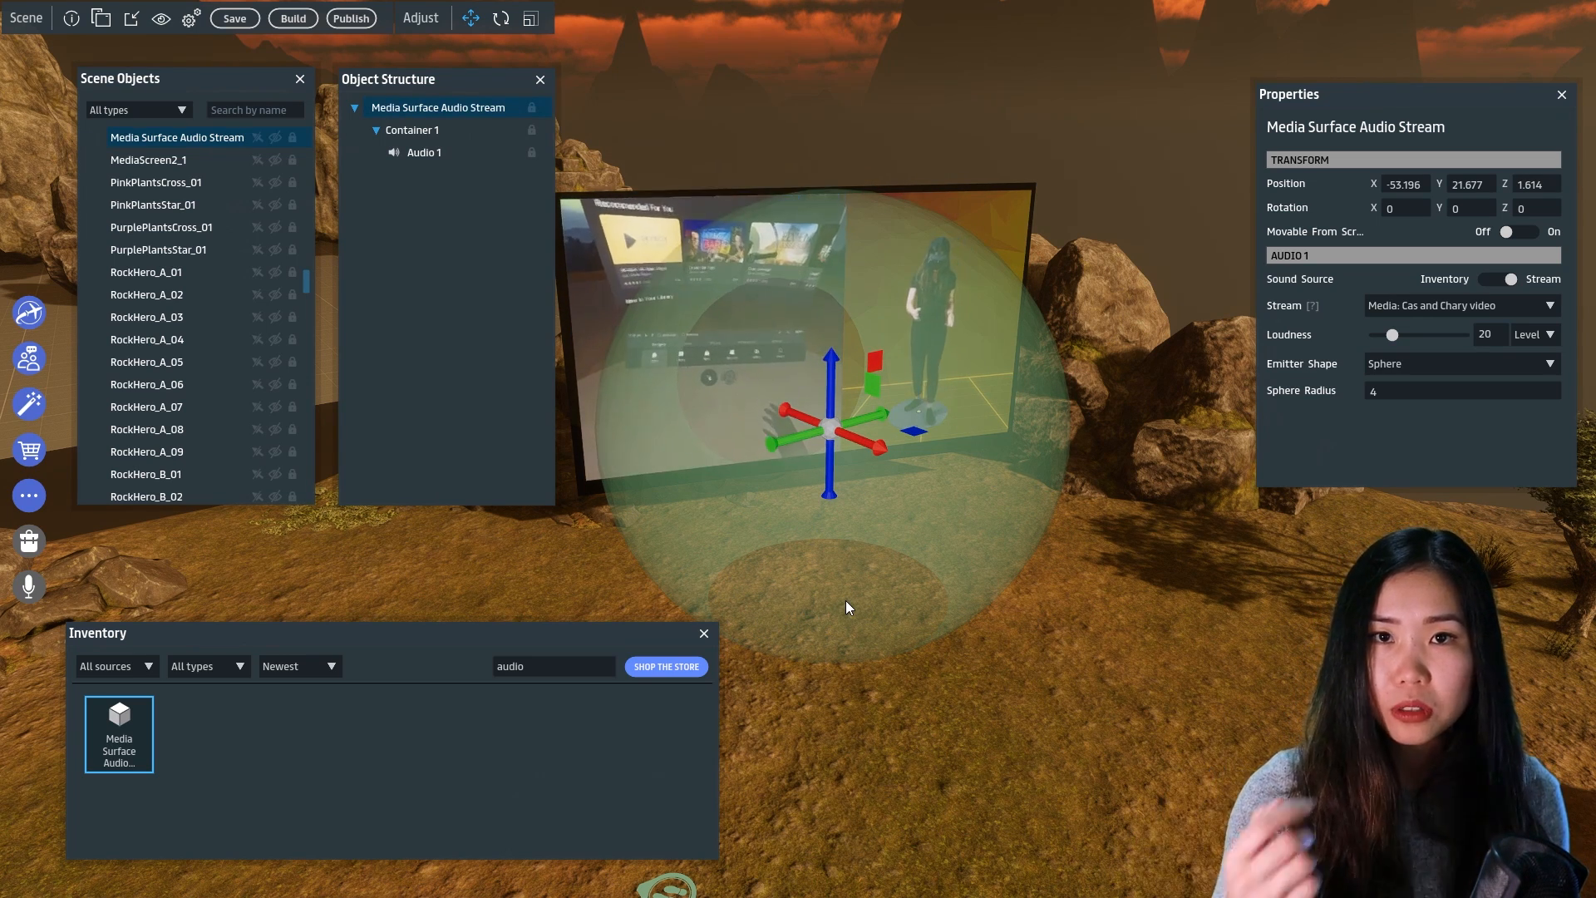
# Set the audio emitter's sphere radius to 20
pyautogui.moveTo(899, 599); pyautogui.dragTo(951, 600, button='right')
pyautogui.press('f')
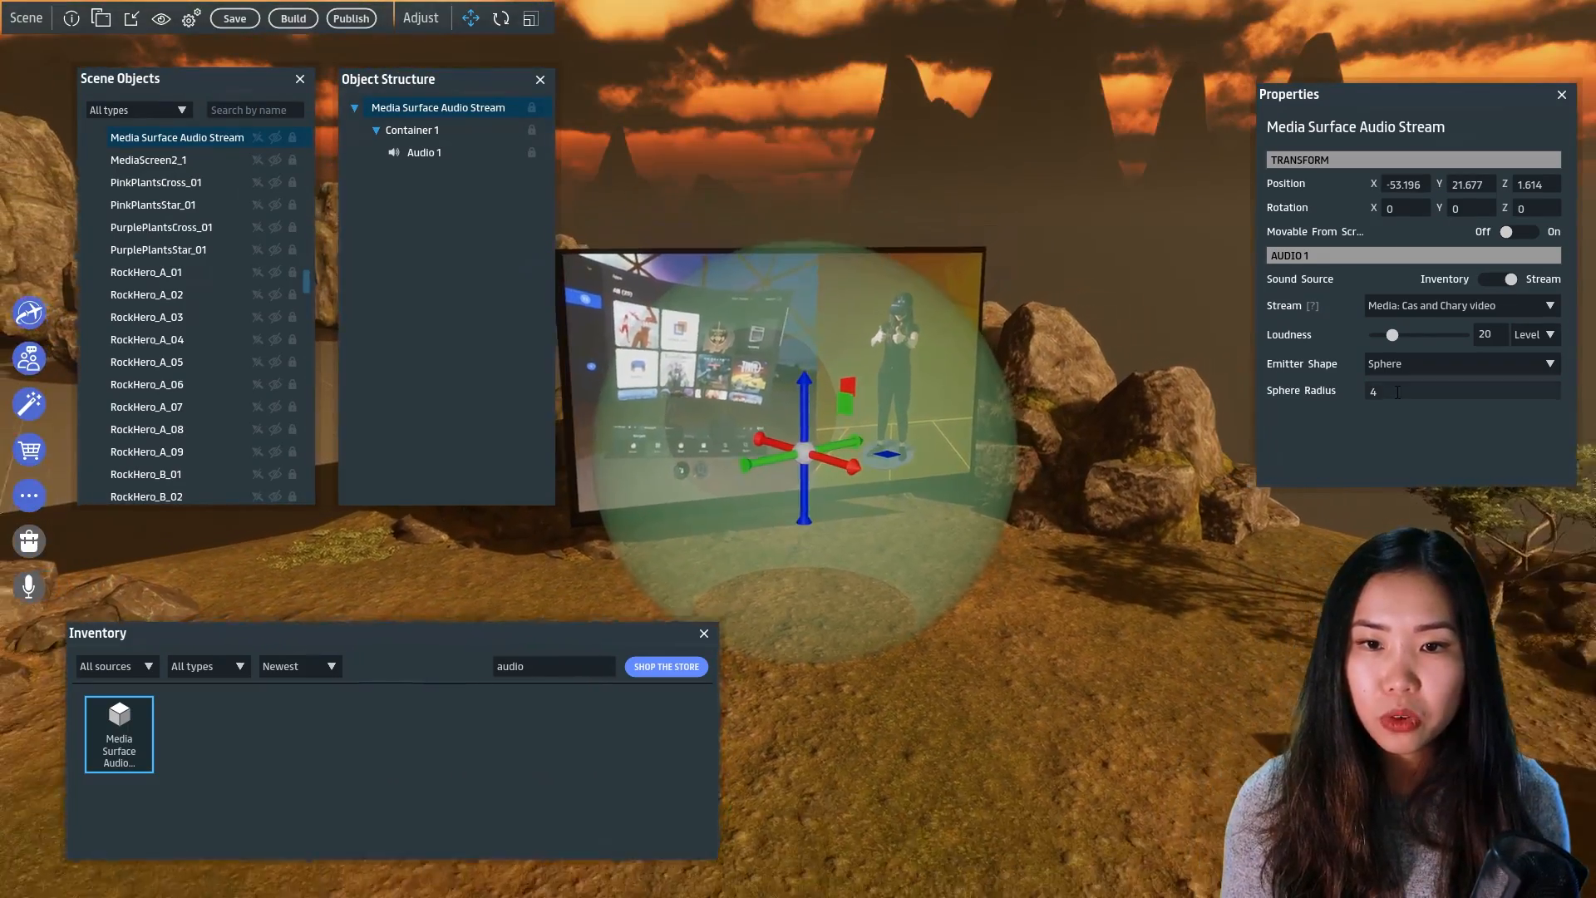
pyautogui.click(1397, 391)
pyautogui.write('20')
pyautogui.moveTo(1177, 605); pyautogui.dragTo(1234, 600, button='right')
pyautogui.click(1417, 395)
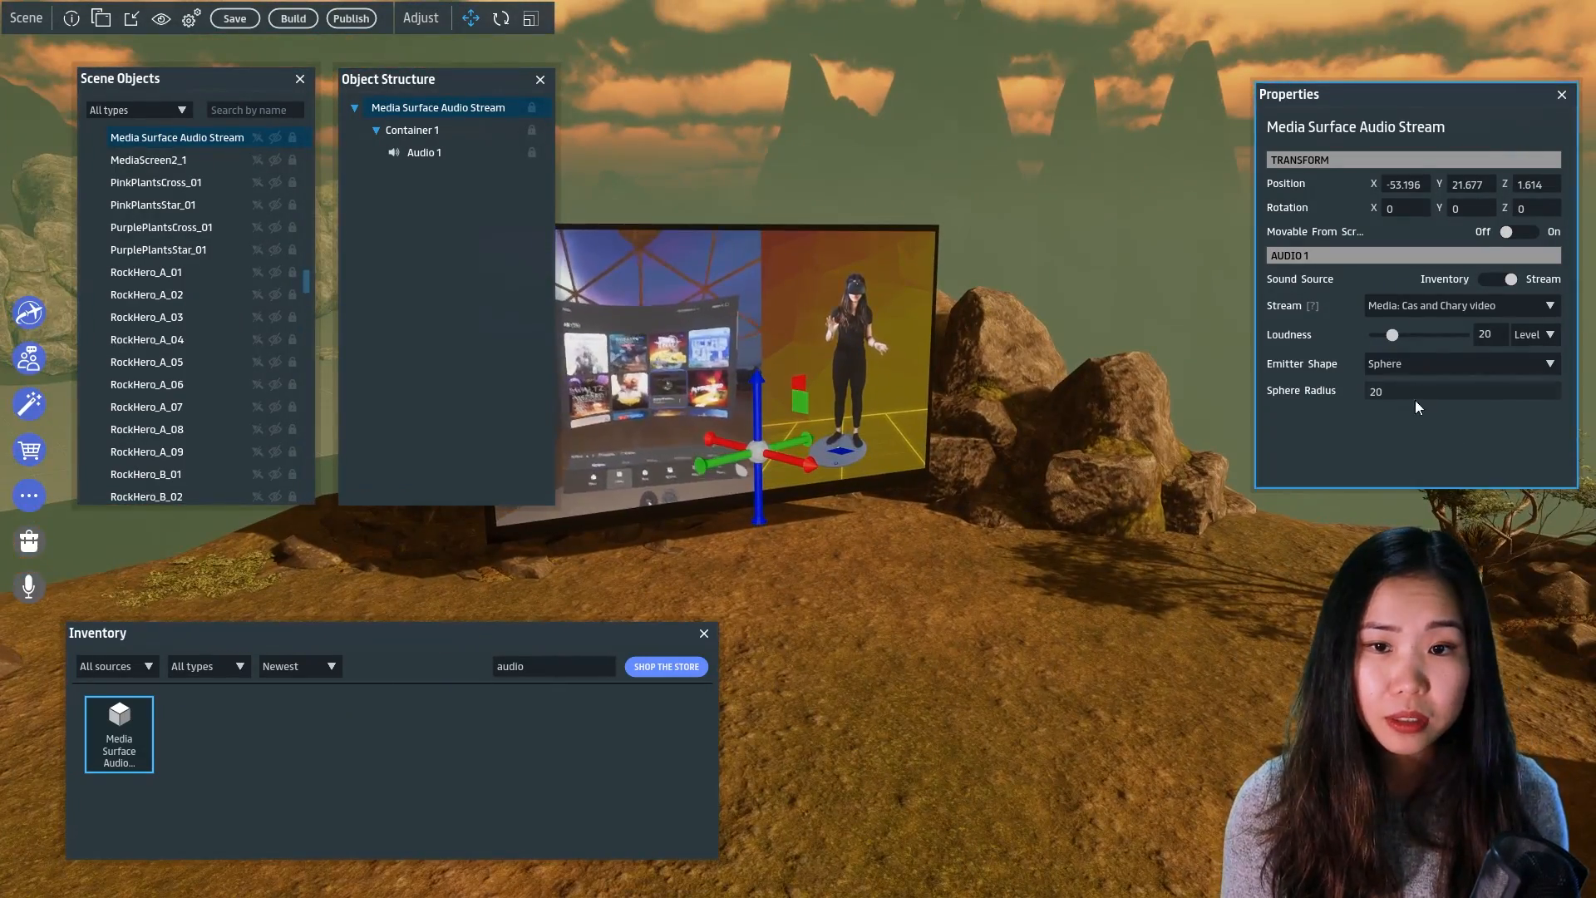
# Try sphere radius values of 10 and 6 on the audio emitter
pyautogui.hotkey('ctrl', 'a')
pyautogui.write('10')
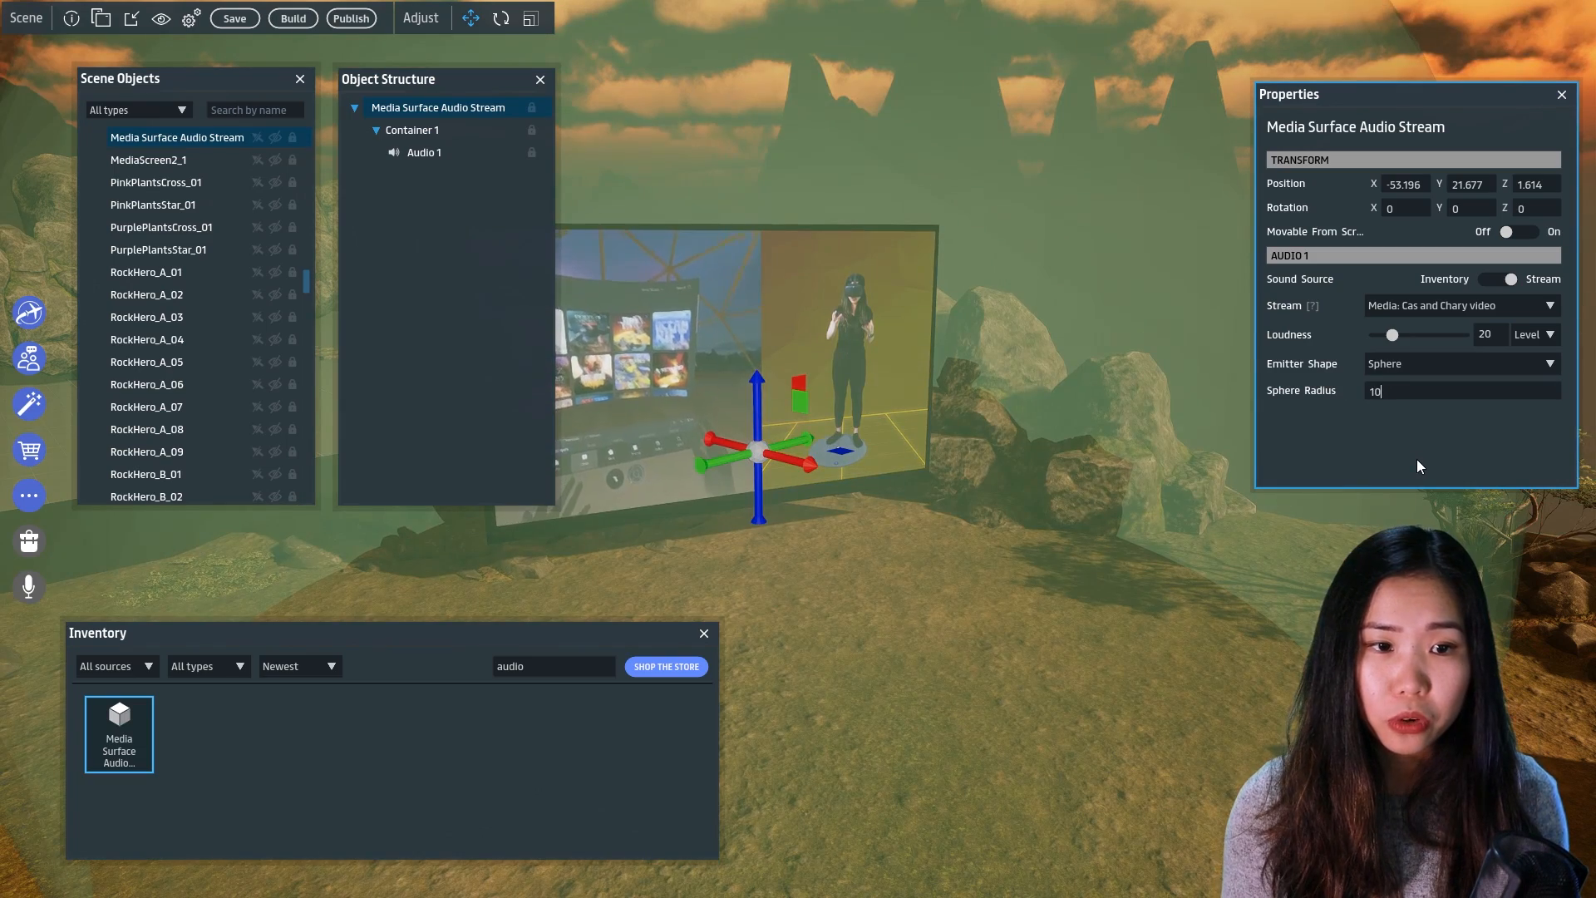
pyautogui.press('Return')
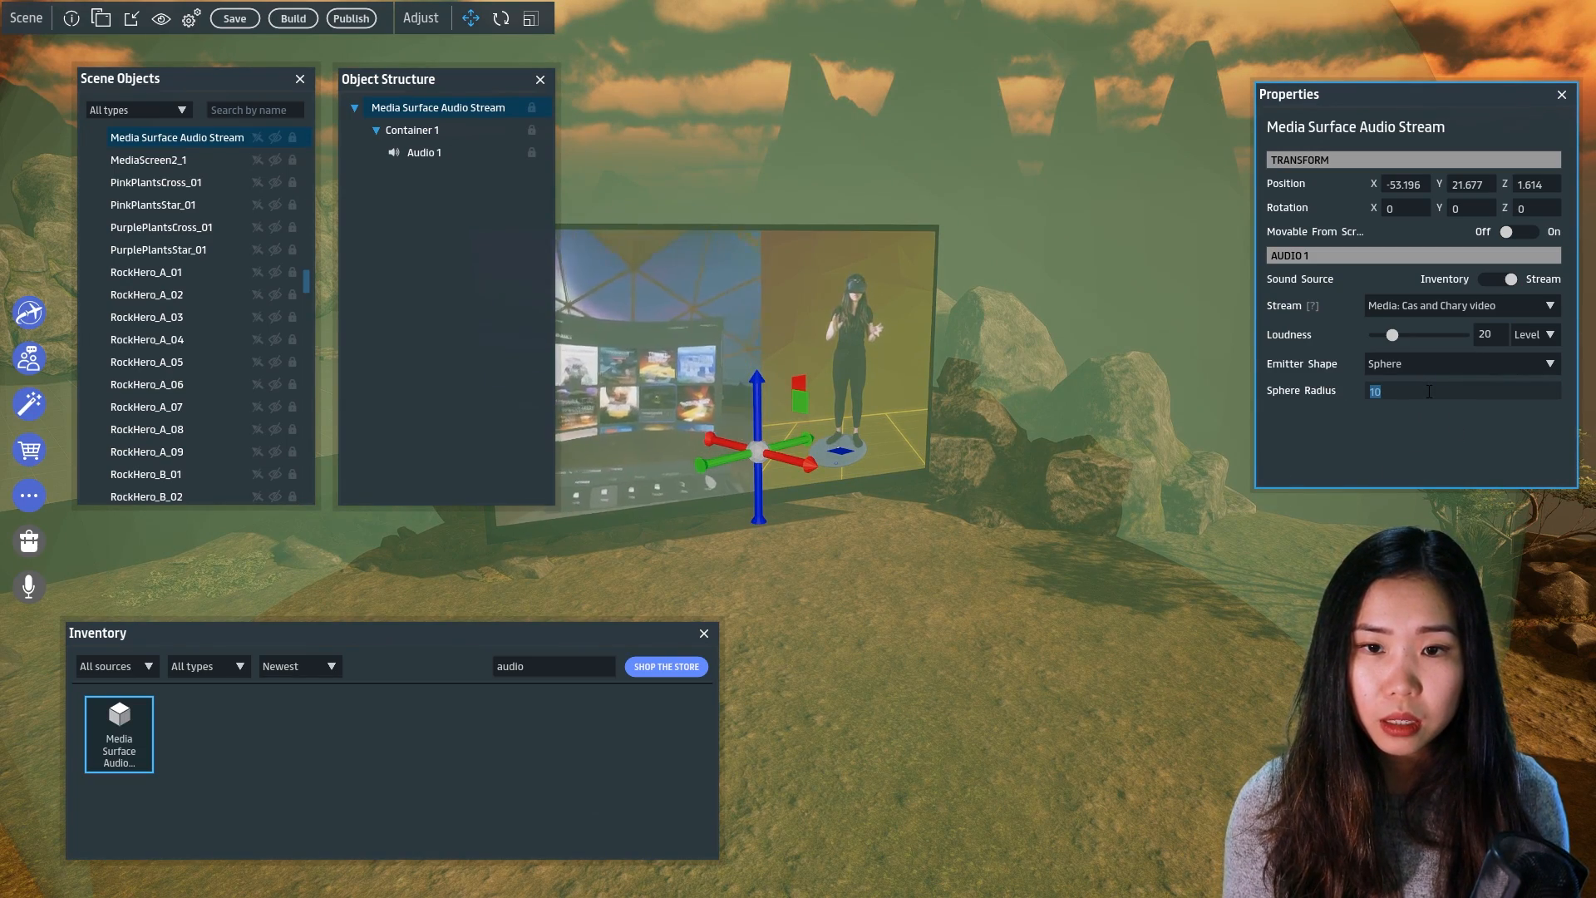
pyautogui.write('6')
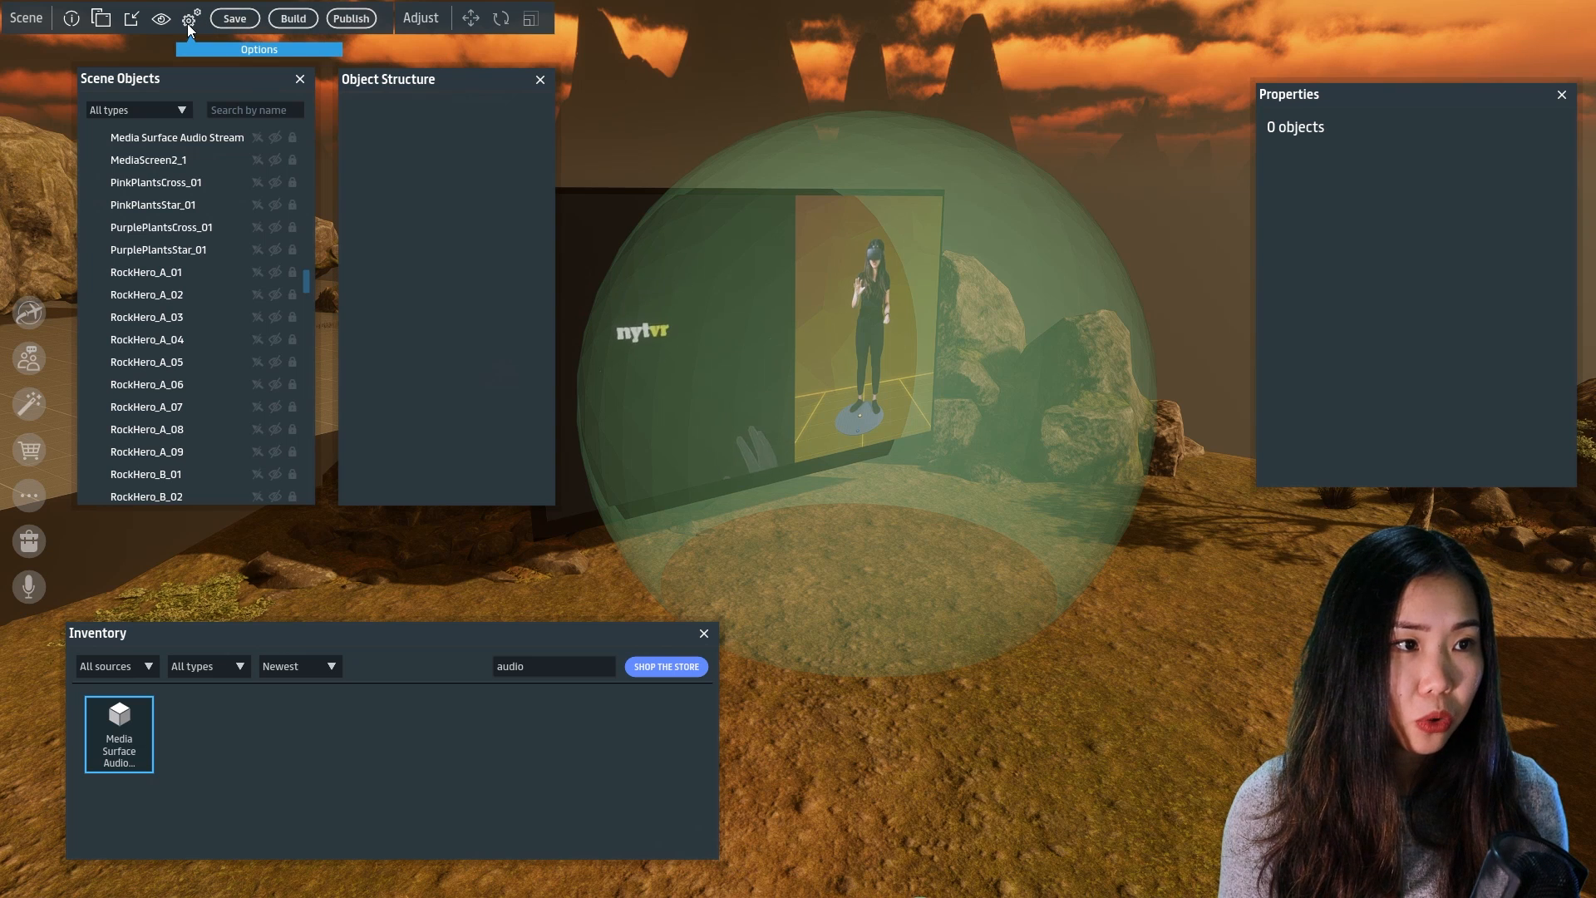
# Turn off the audio/video preview for the scene
pyautogui.click(190, 23)
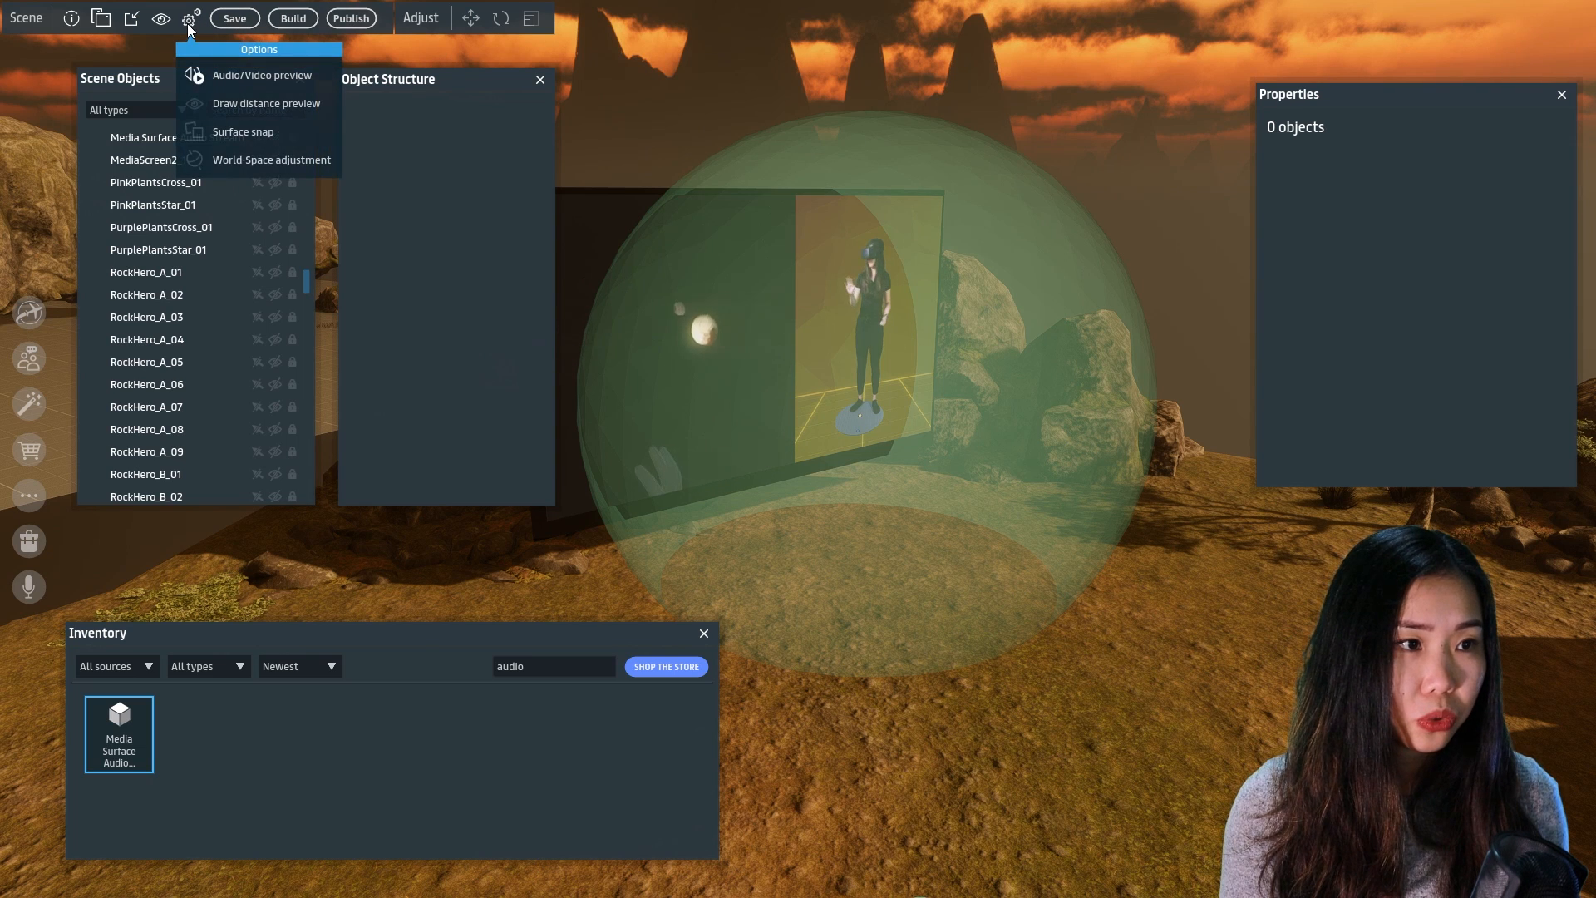
pyautogui.click(242, 77)
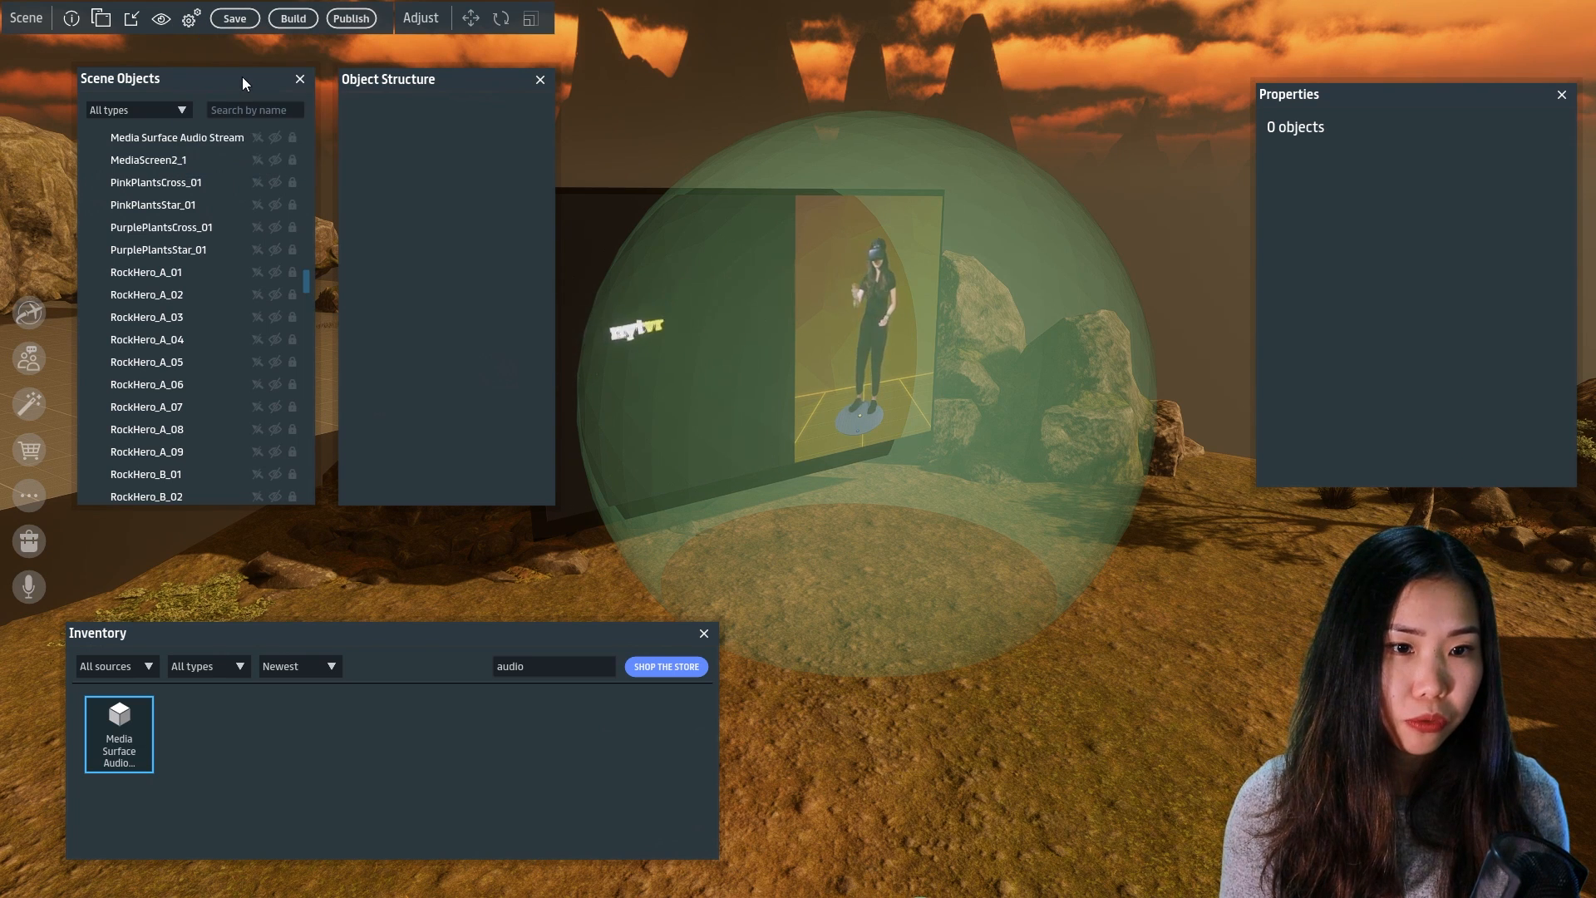
pyautogui.moveTo(1040, 597)
pyautogui.mouseDown(button='right')
pyautogui.moveTo(943, 616)
pyautogui.moveTo(981, 623)
pyautogui.mouseUp(button='right')
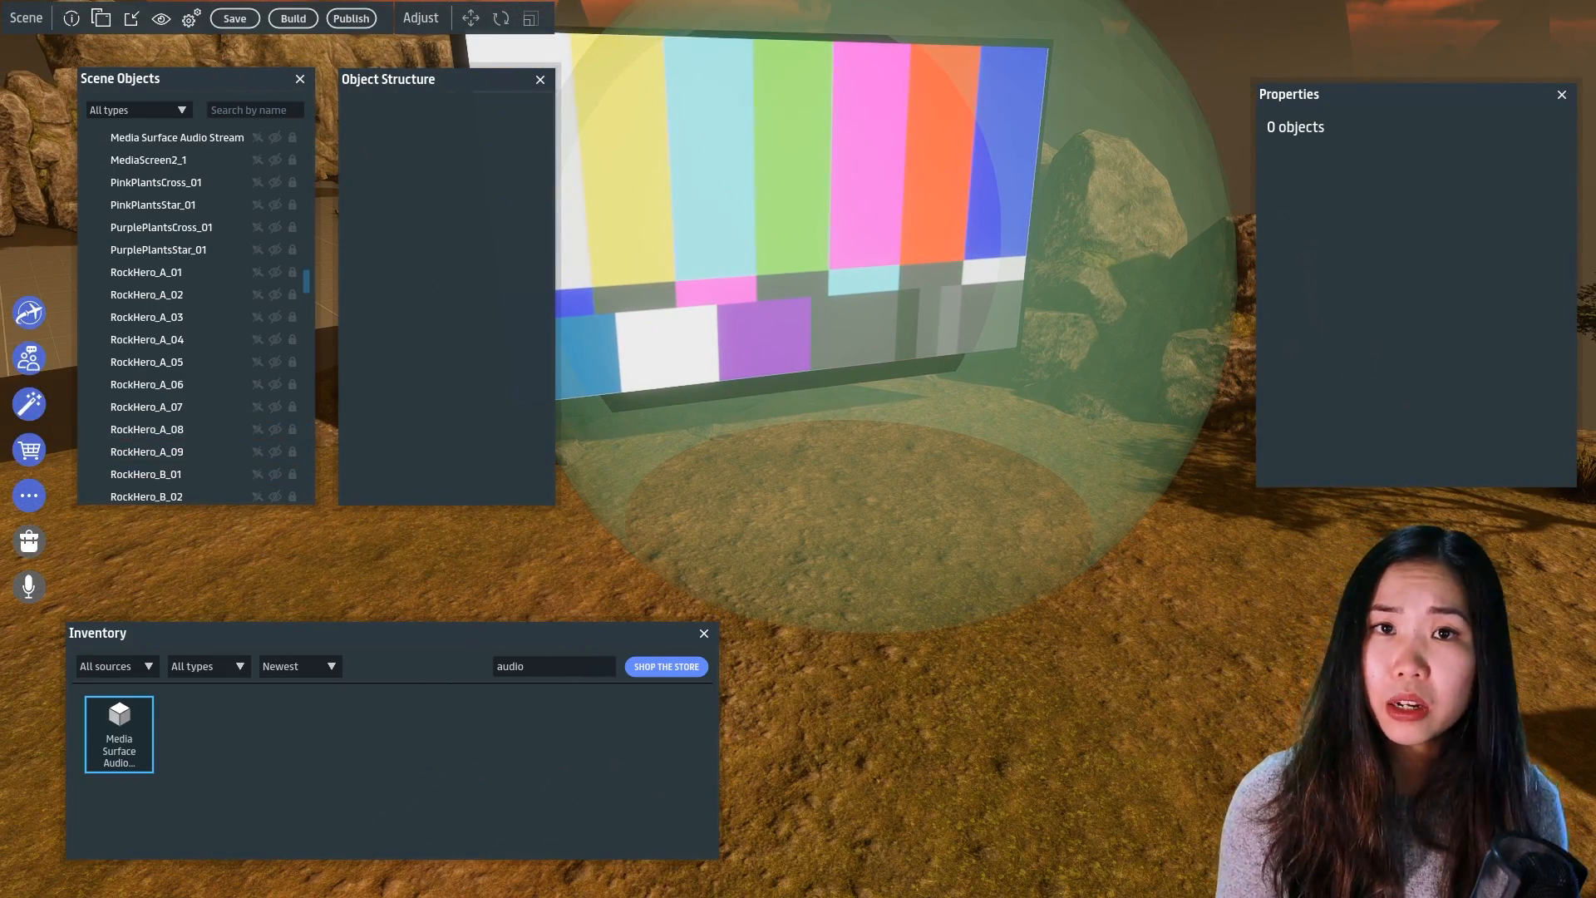
# Place a Big Bean Bag Chair on the ground in front of the screen and scale it to about 0.41
pyautogui.moveTo(555, 666); pyautogui.dragTo(497, 666)
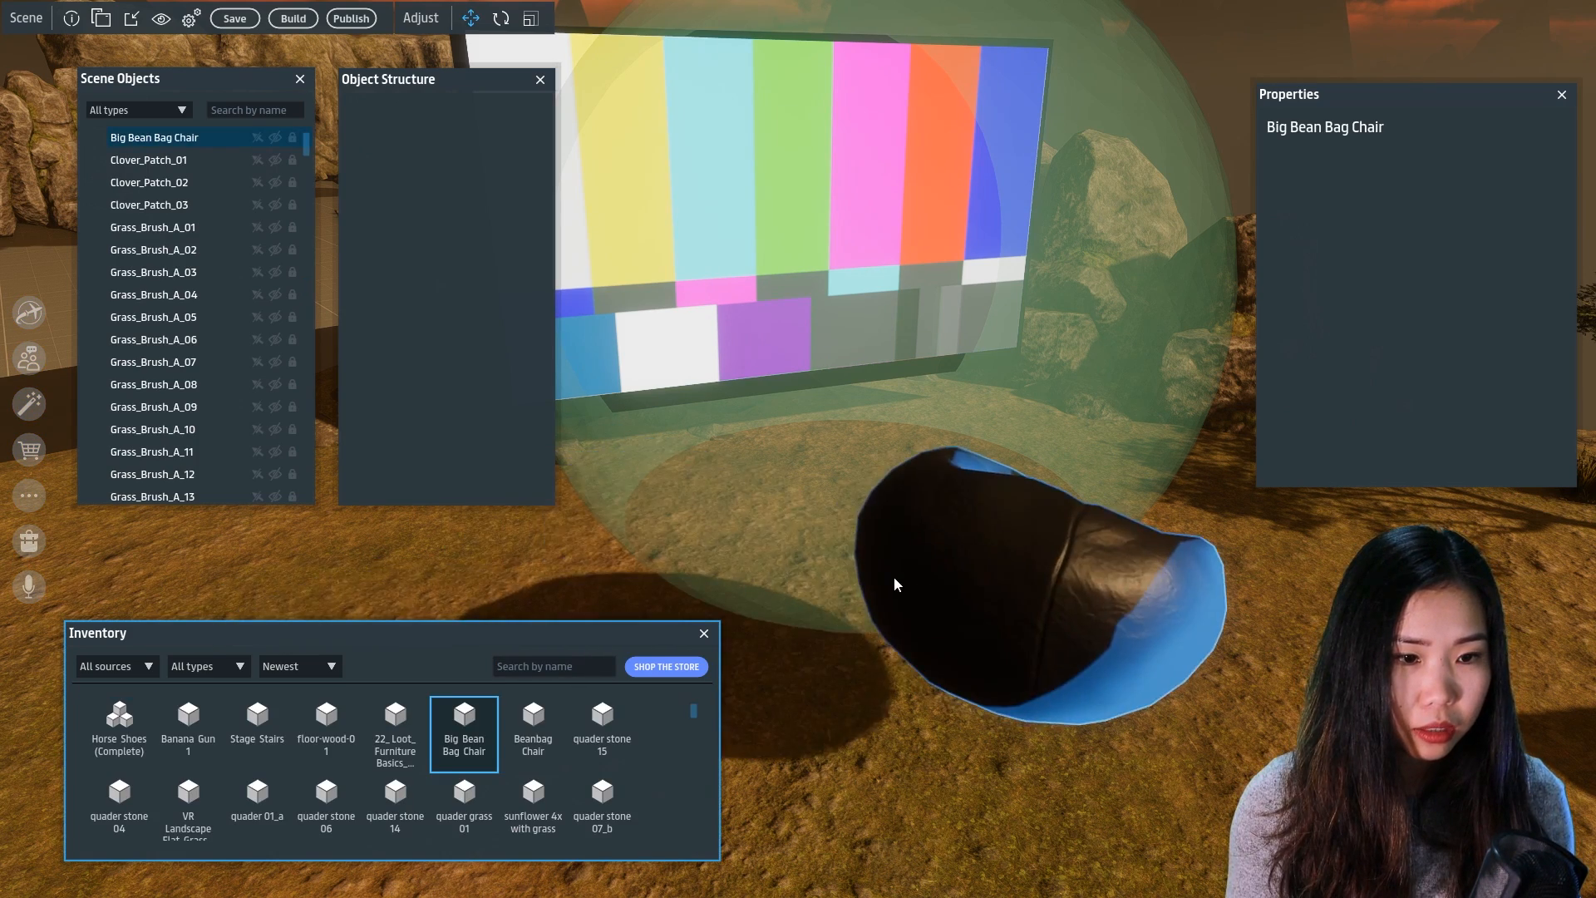
pyautogui.click(840, 575)
pyautogui.moveTo(936, 636); pyautogui.dragTo(856, 571, button='right')
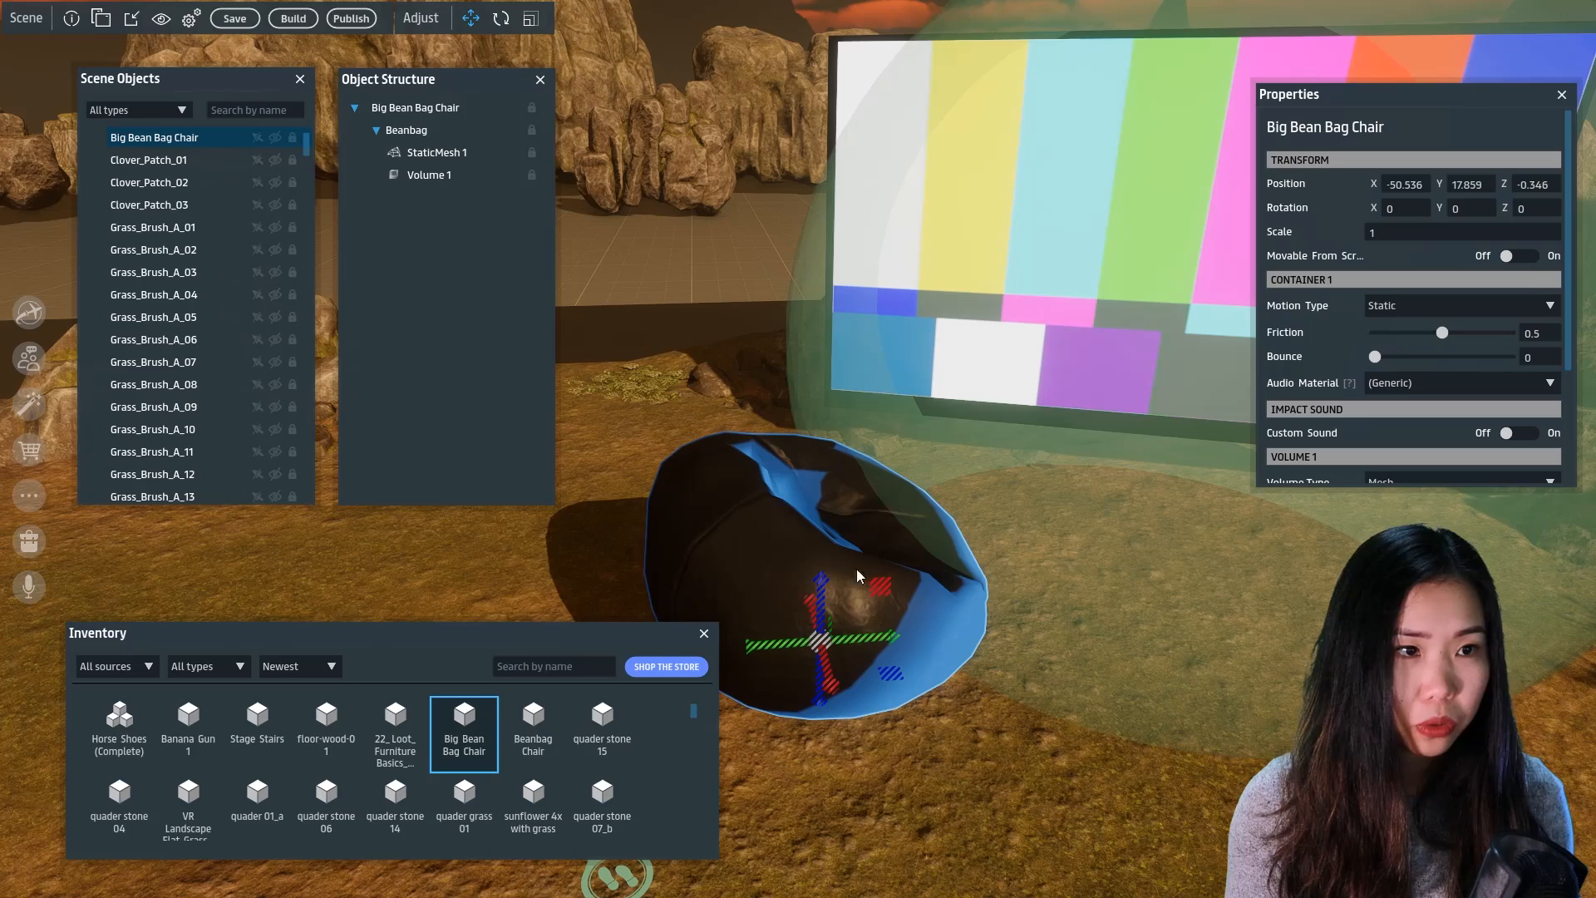
pyautogui.click(530, 18)
pyautogui.moveTo(823, 721); pyautogui.dragTo(764, 710)
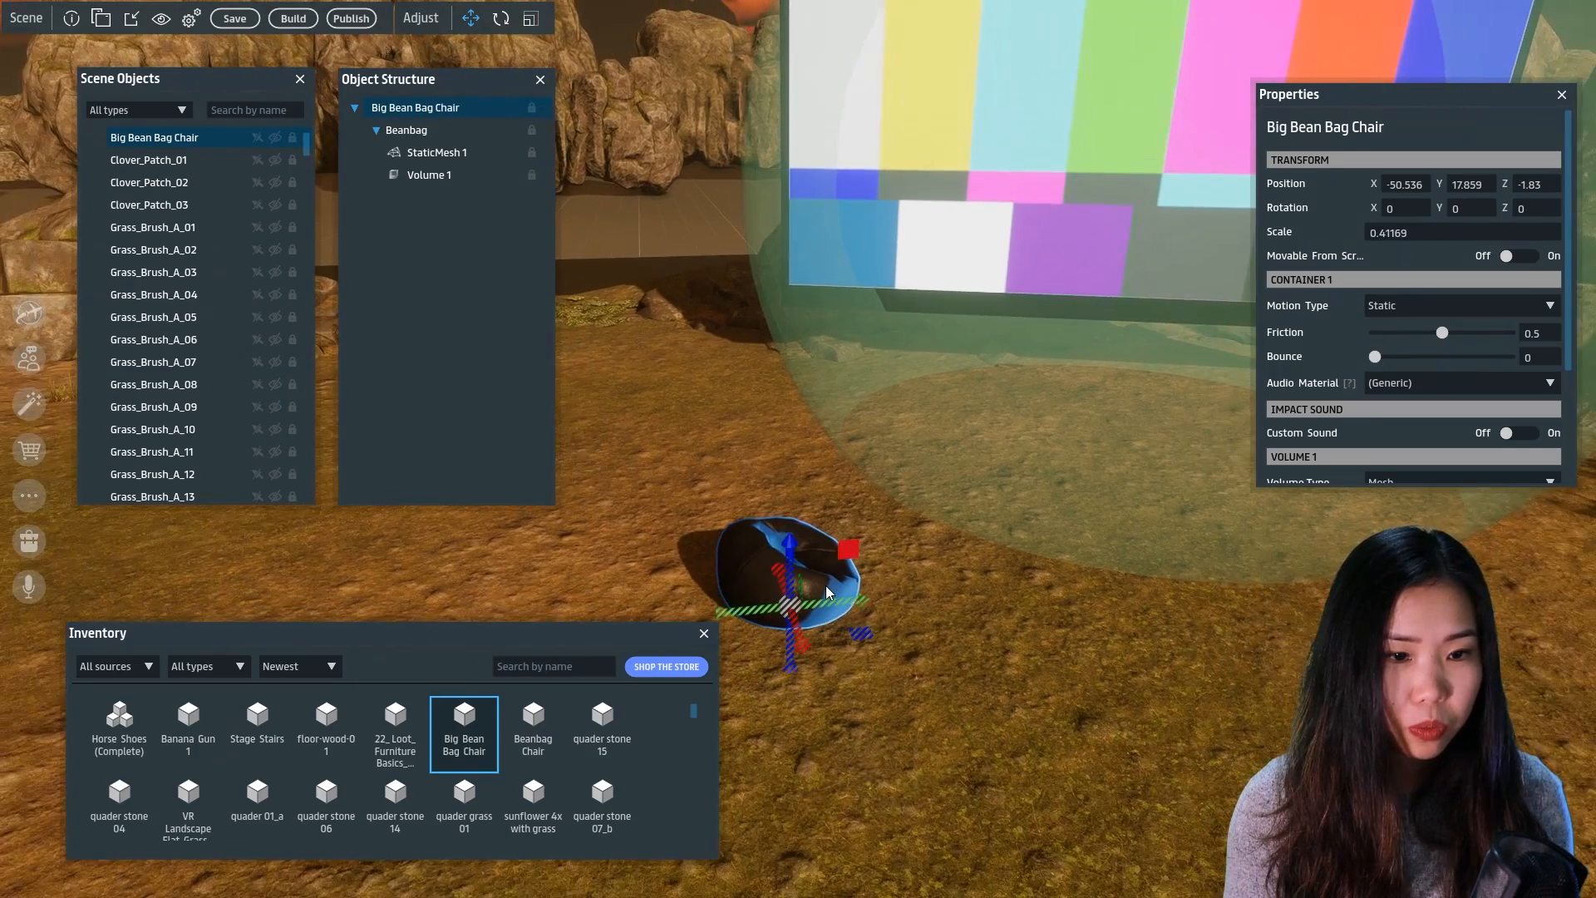
# Duplicate the bean bag chair, move the copy beside the original and rotate it about 51 degrees around Z
pyautogui.rightClick(826, 585)
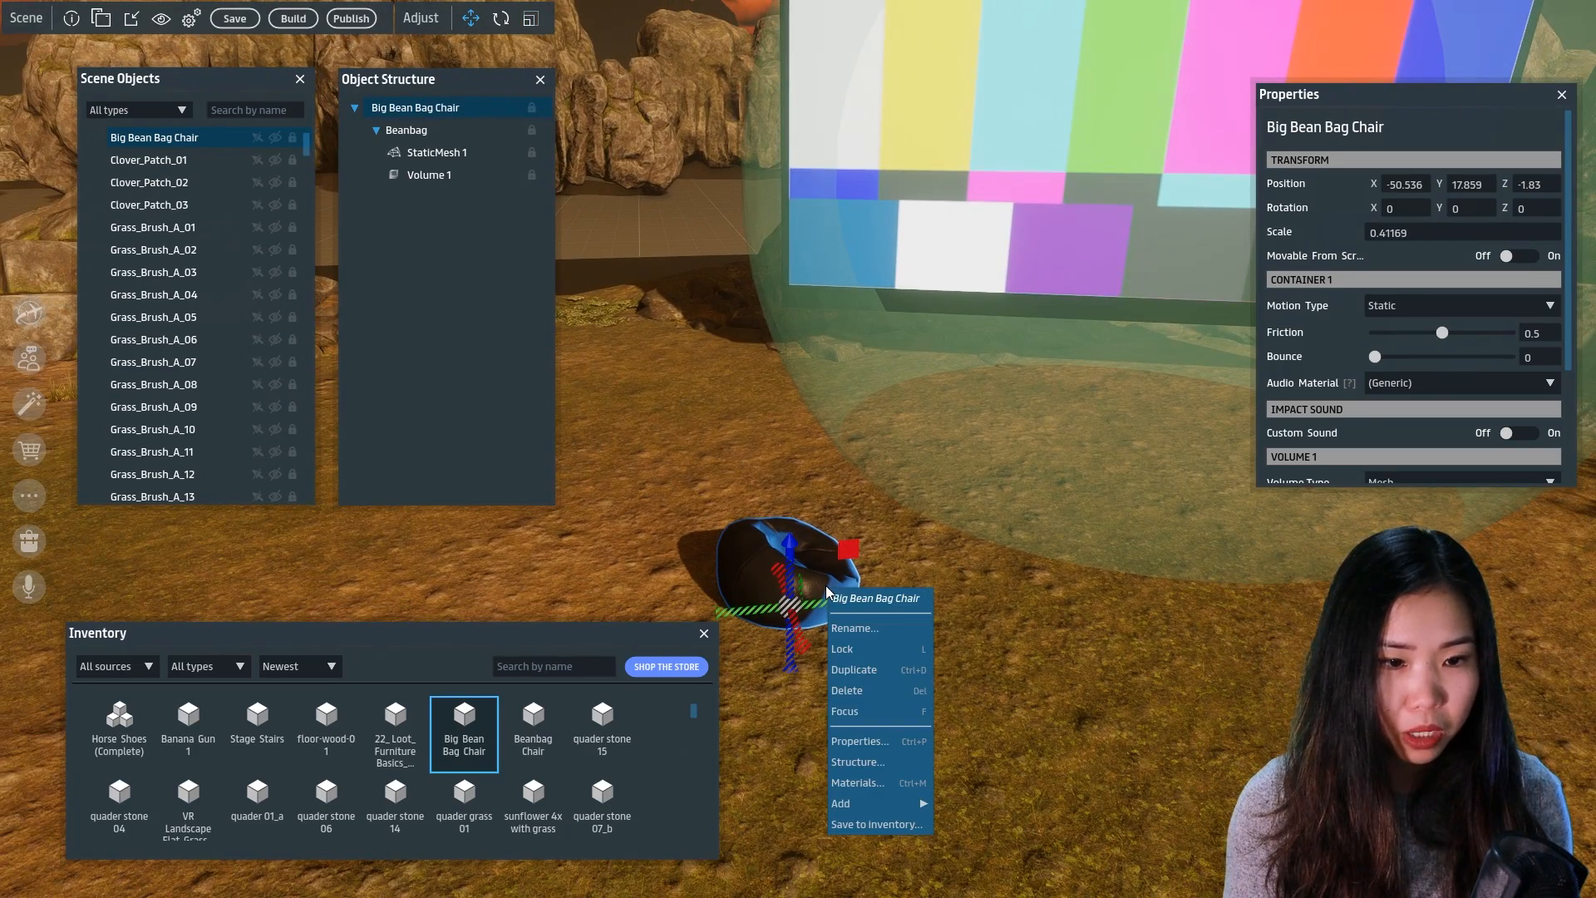
pyautogui.click(901, 669)
pyautogui.moveTo(843, 611); pyautogui.dragTo(849, 670)
pyautogui.click(501, 21)
pyautogui.moveTo(964, 684); pyautogui.dragTo(993, 648)
pyautogui.moveTo(993, 648); pyautogui.dragTo(1031, 665, button='right')
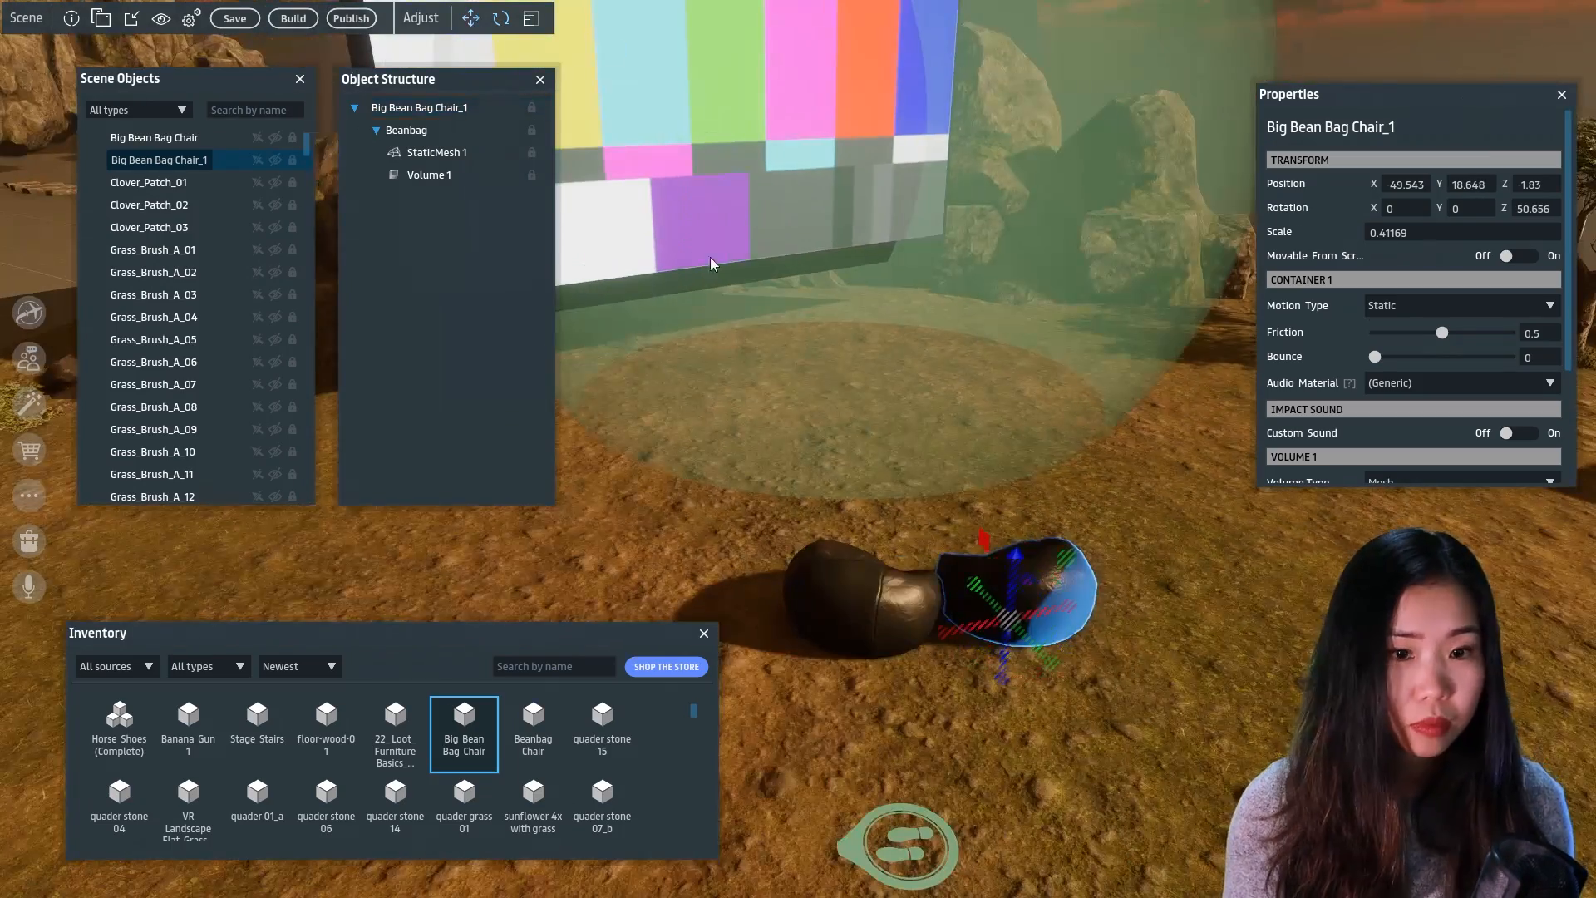
# Duplicate the rotated bean bag chair and position the third chair near the first two at a different angle
pyautogui.click(470, 19)
pyautogui.hotkey('ctrl', 'd')
pyautogui.moveTo(1016, 615); pyautogui.dragTo(1006, 706)
pyautogui.click(501, 21)
pyautogui.moveTo(997, 731); pyautogui.dragTo(1030, 715, button='right')
# Add a fourth bean bag chair by duplicating, and arrange the four chairs in a loose cluster facing the screen
pyautogui.hotkey('ctrl', 'd')
pyautogui.click(470, 18)
pyautogui.moveTo(802, 582); pyautogui.dragTo(948, 689)
pyautogui.click(501, 18)
pyautogui.click(1014, 541)
pyautogui.click(471, 18)
pyautogui.moveTo(1094, 536); pyautogui.dragTo(1041, 312, button='right')
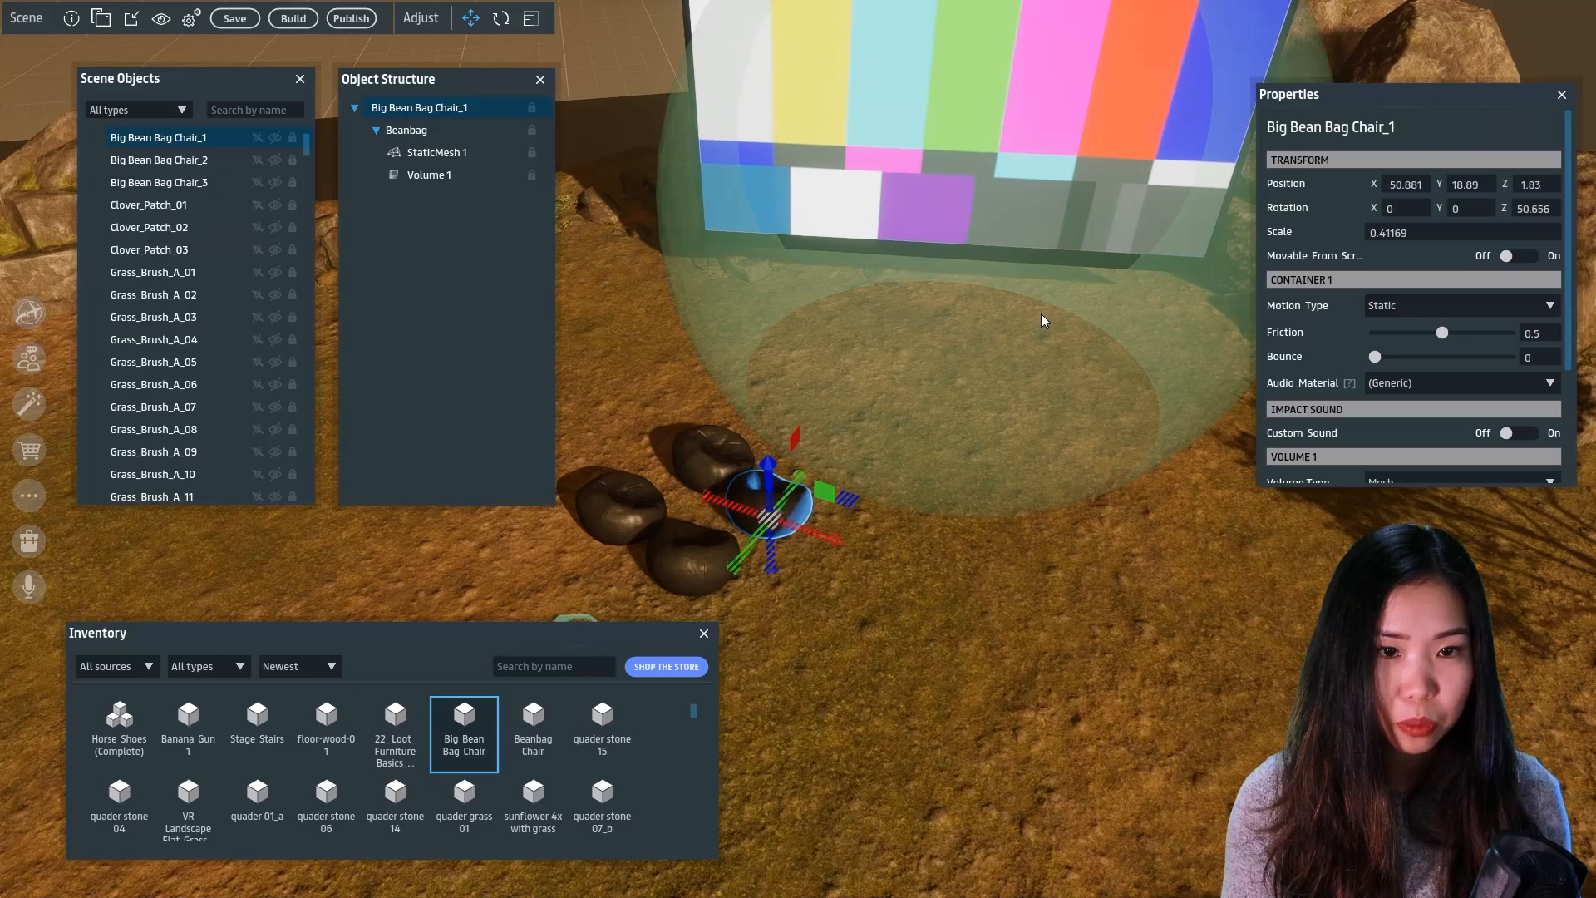
# Enlarge the audio emitter's sphere radius to 10 to cover the bean bag chairs, and reduce it to 8
pyautogui.click(1040, 313)
pyautogui.click(1407, 392)
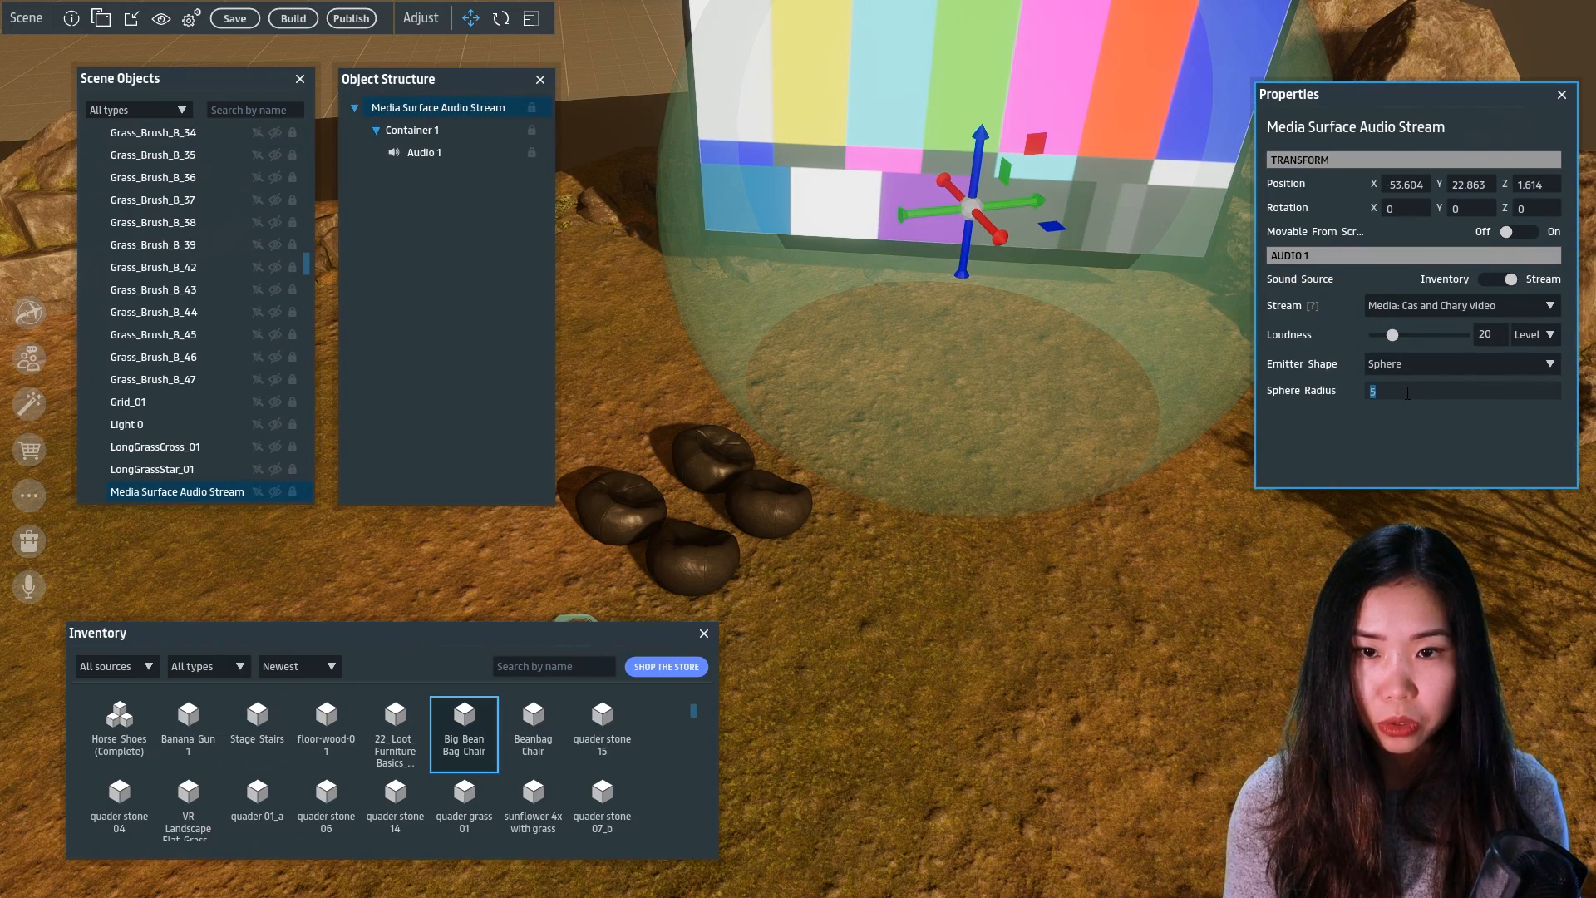
pyautogui.write('10')
pyautogui.press('Return')
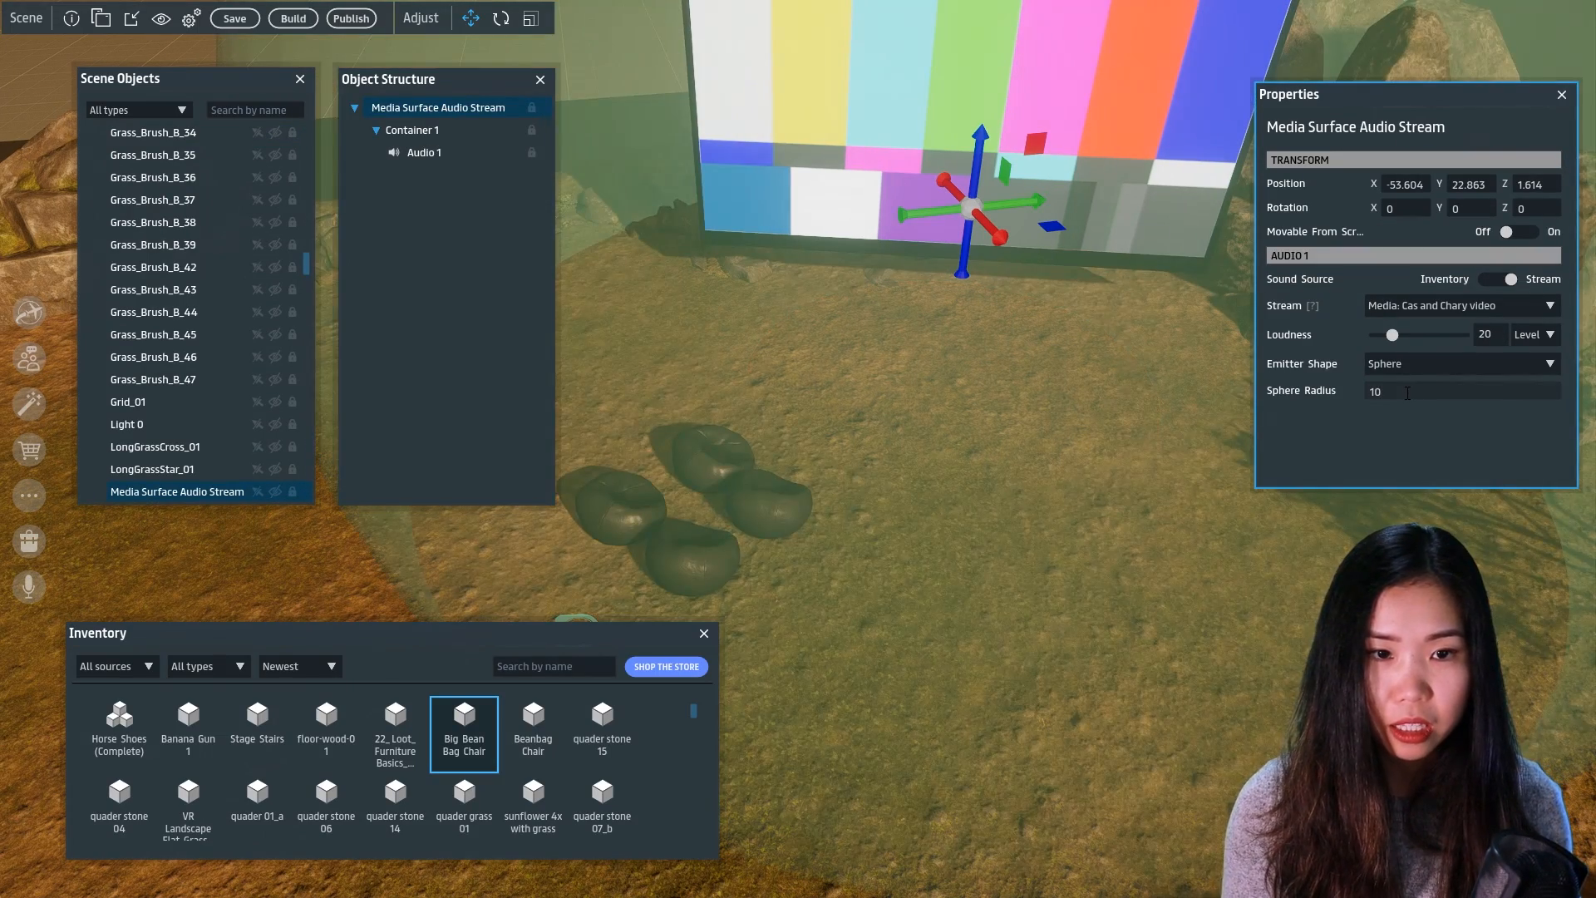
pyautogui.moveTo(939, 566); pyautogui.dragTo(1338, 466, button='right')
pyautogui.moveTo(1393, 391); pyautogui.dragTo(1320, 394)
pyautogui.write('8')
pyautogui.press('Return')
pyautogui.moveTo(1031, 557); pyautogui.dragTo(969, 617, button='right')
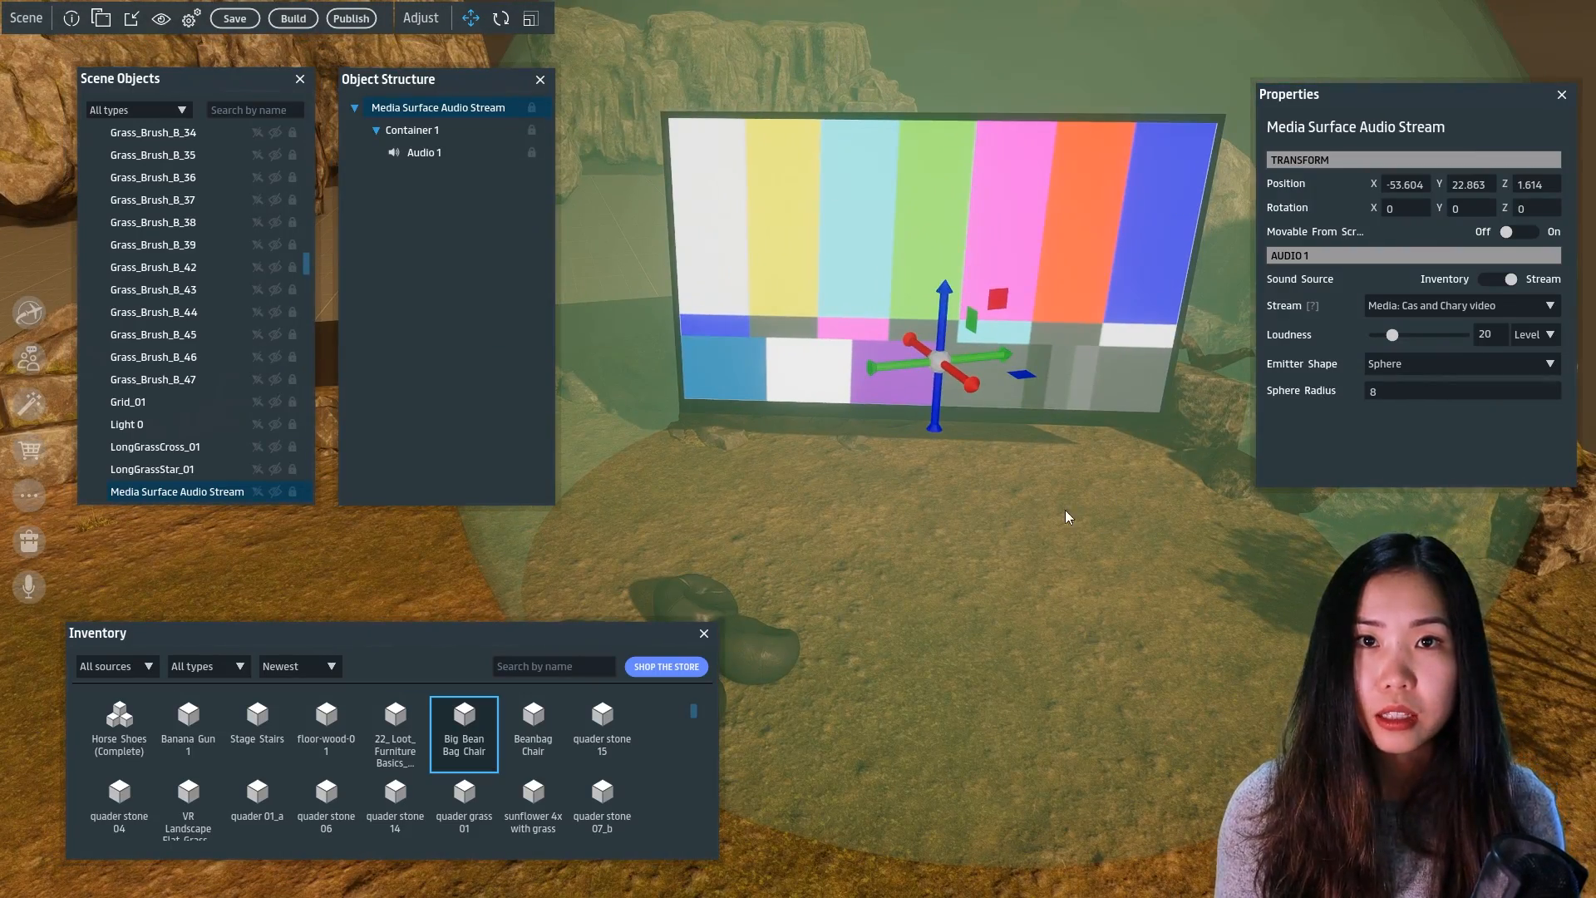
# Filter the scene objects by "audio" and disable selection of the Media Surface Audio Stream object
pyautogui.click(161, 18)
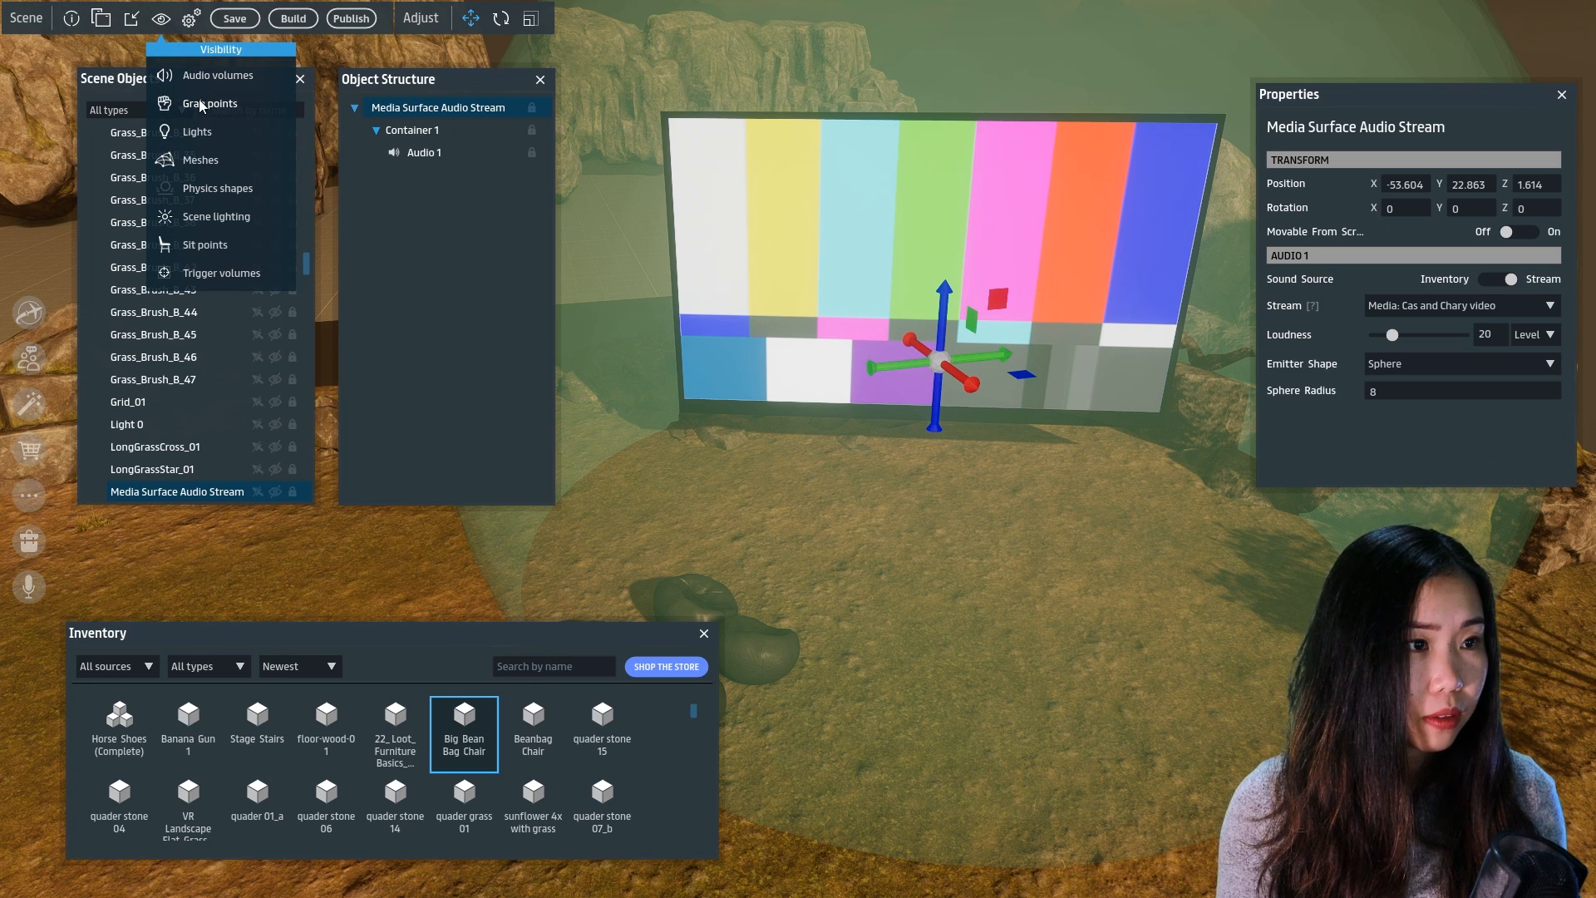
pyautogui.click(163, 20)
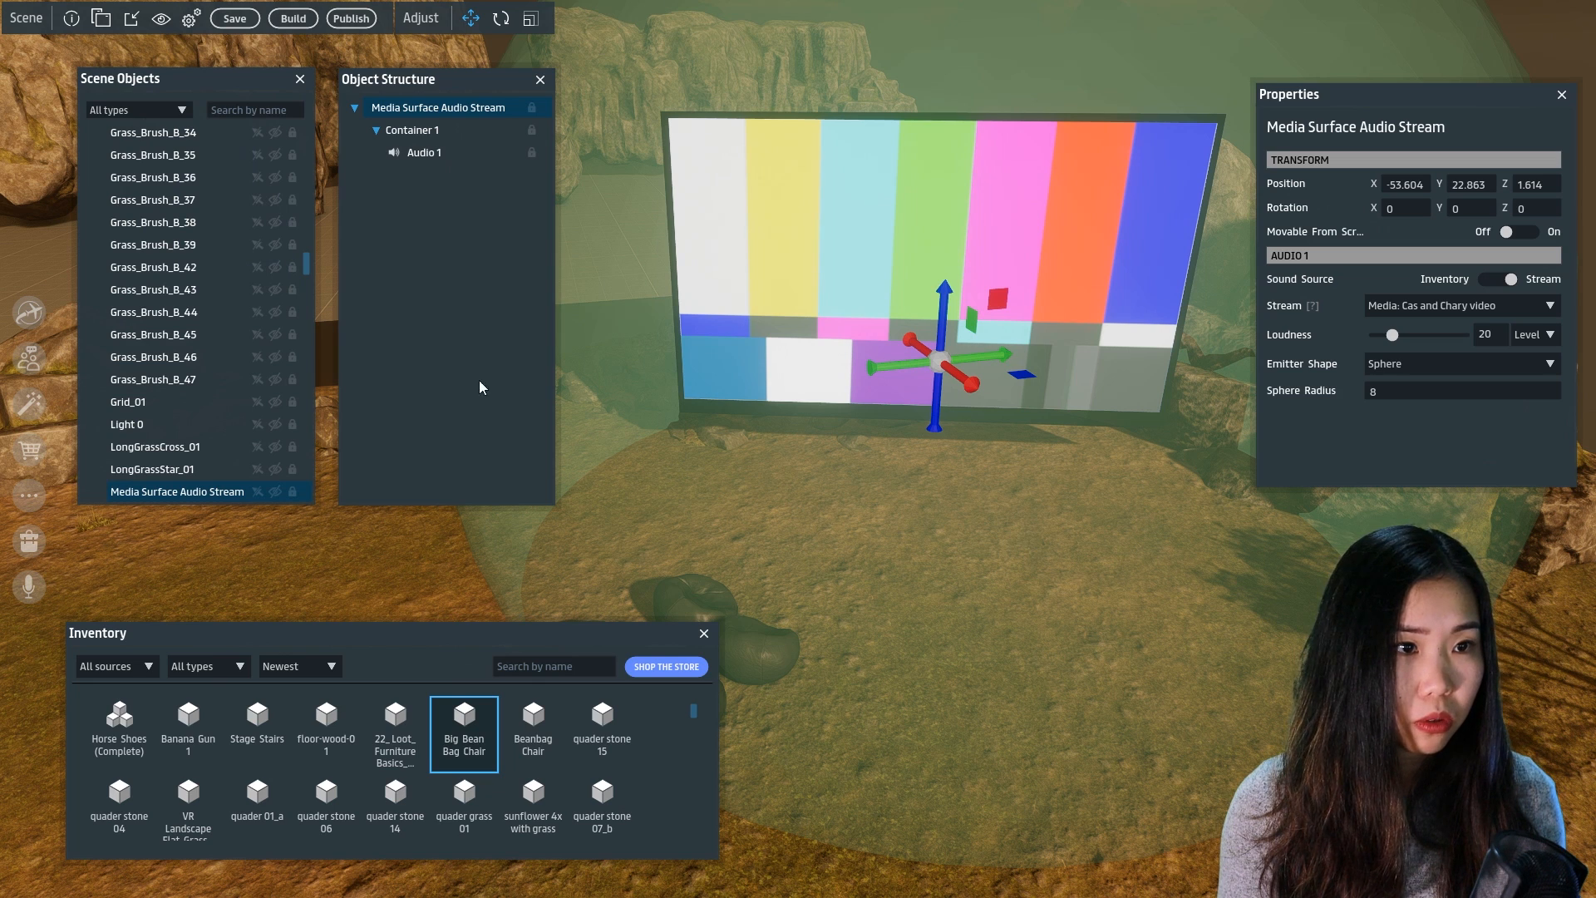
pyautogui.click(256, 110)
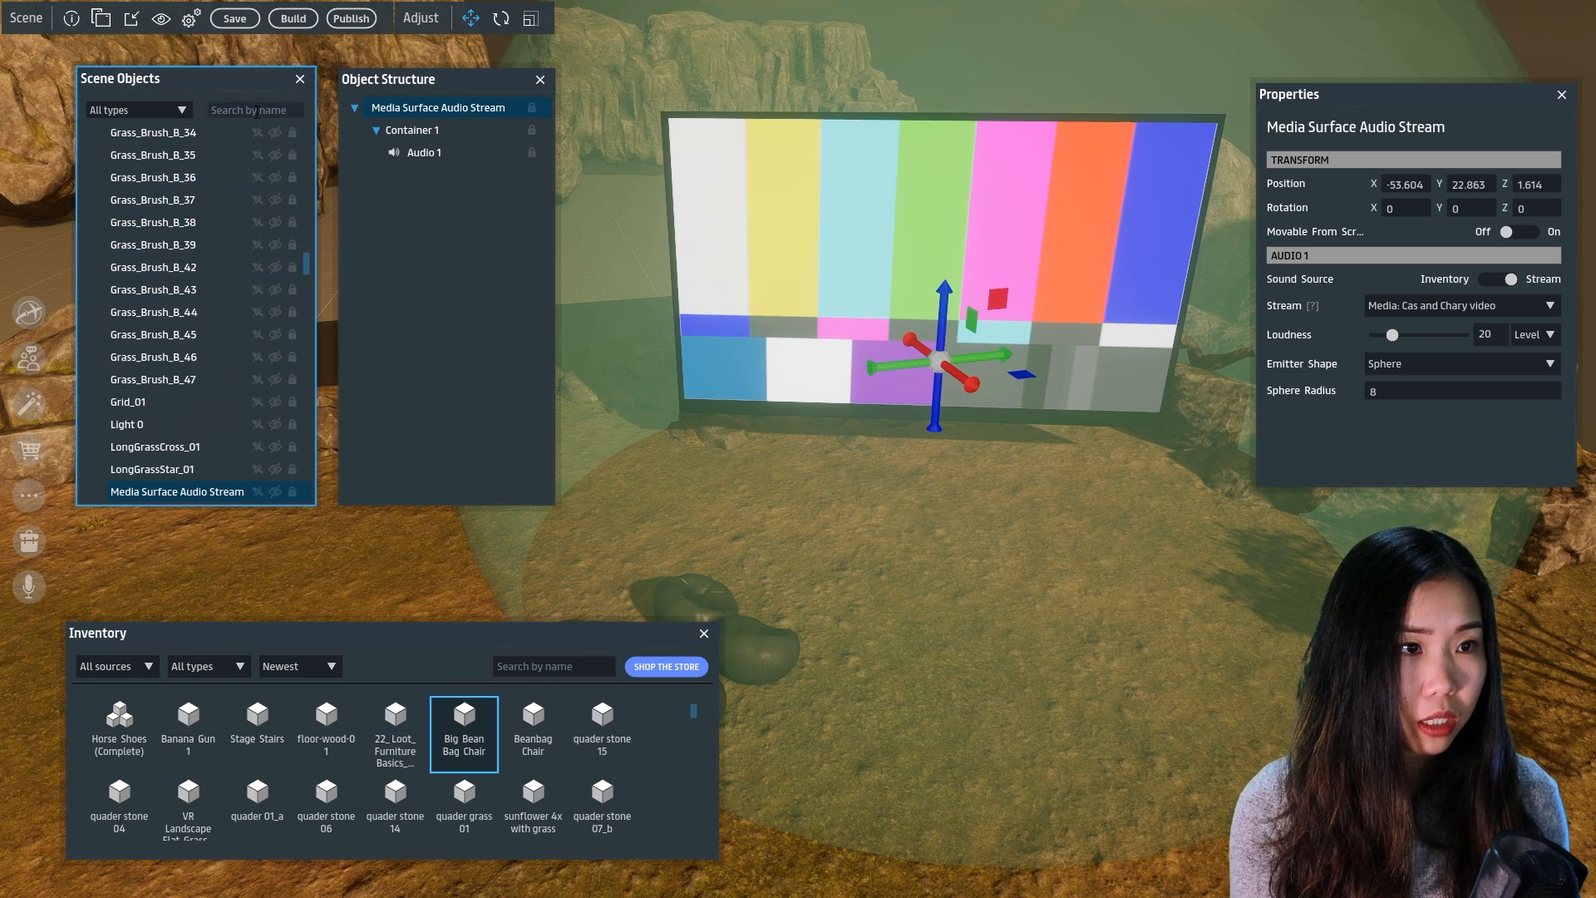
pyautogui.write('audio')
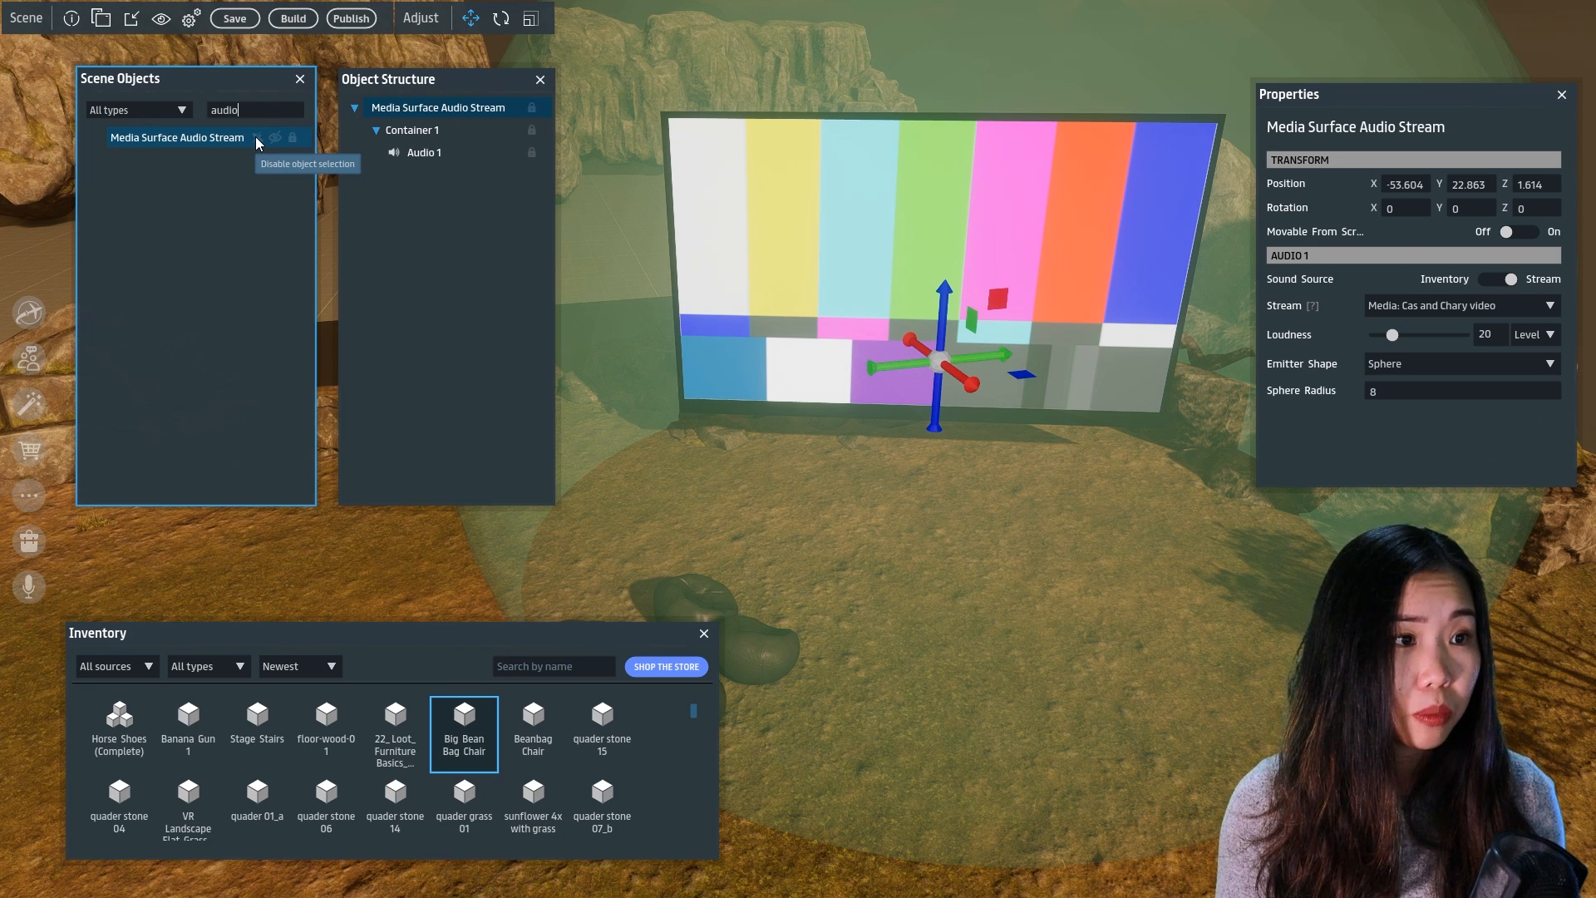
pyautogui.click(258, 138)
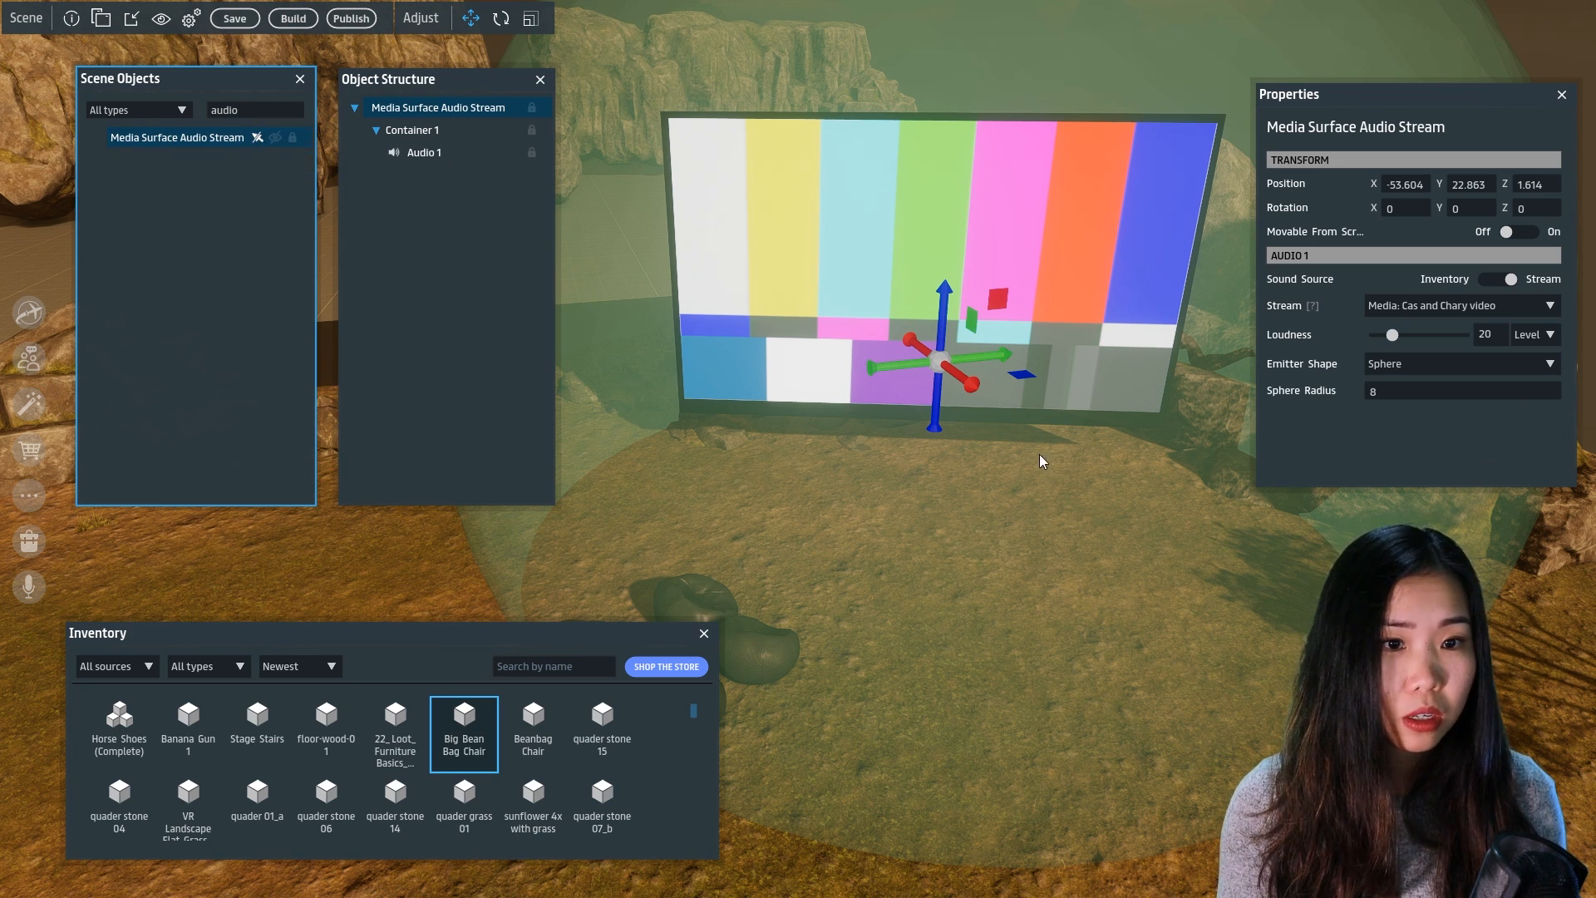
# Test selecting the terrain and bean bag chairs through the emitter sphere, and hide the Media Surface Audio Stream object
pyautogui.click(1044, 456)
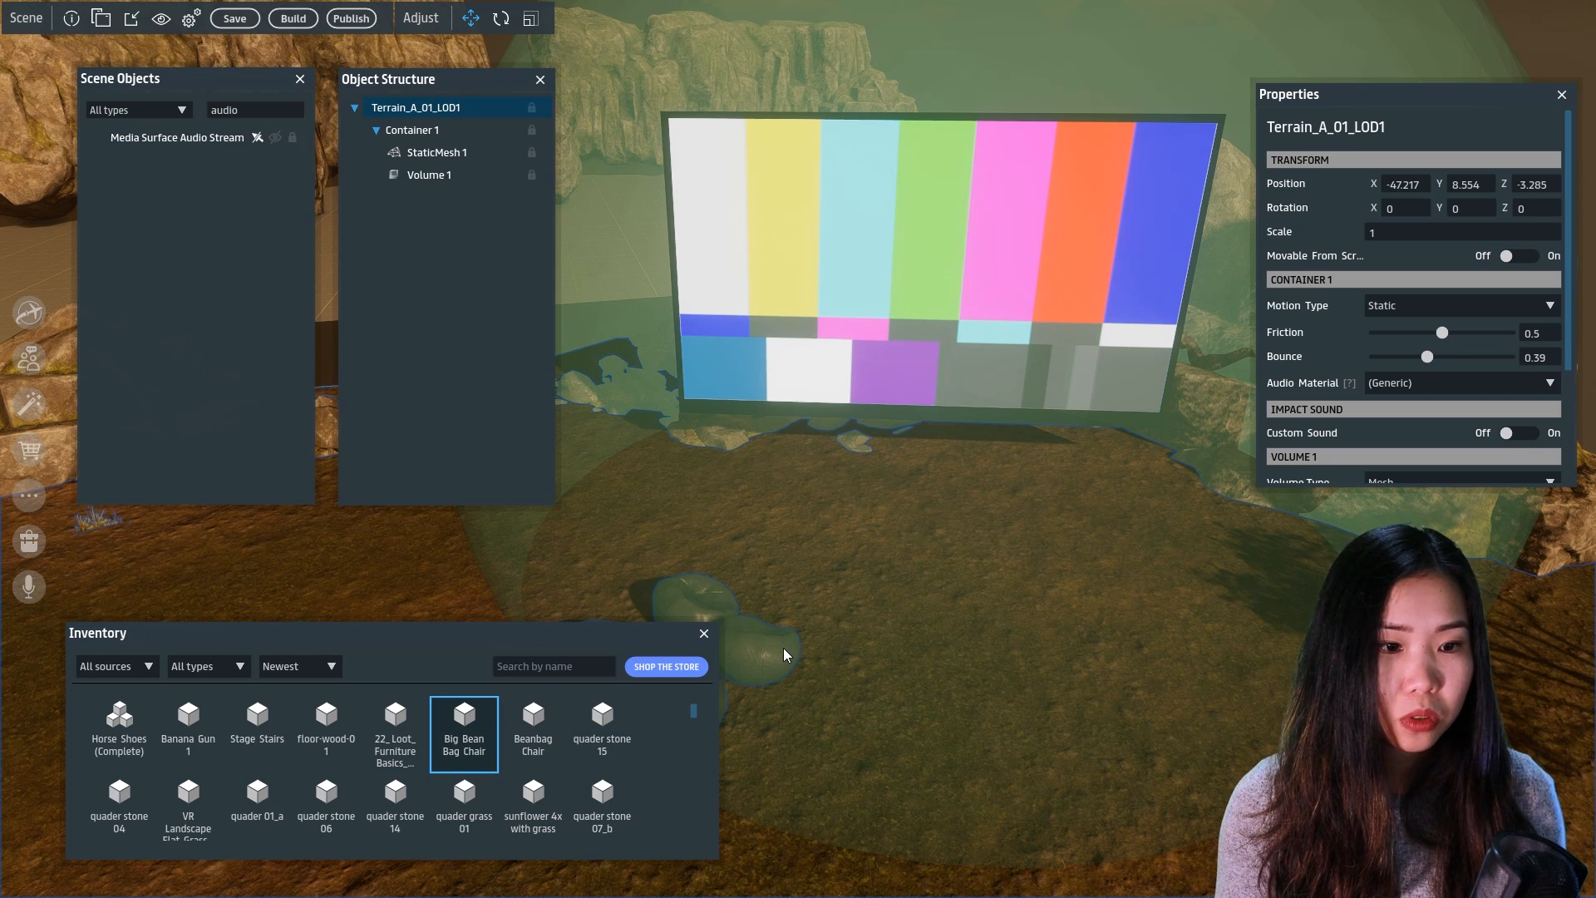
pyautogui.click(784, 655)
pyautogui.click(1049, 509)
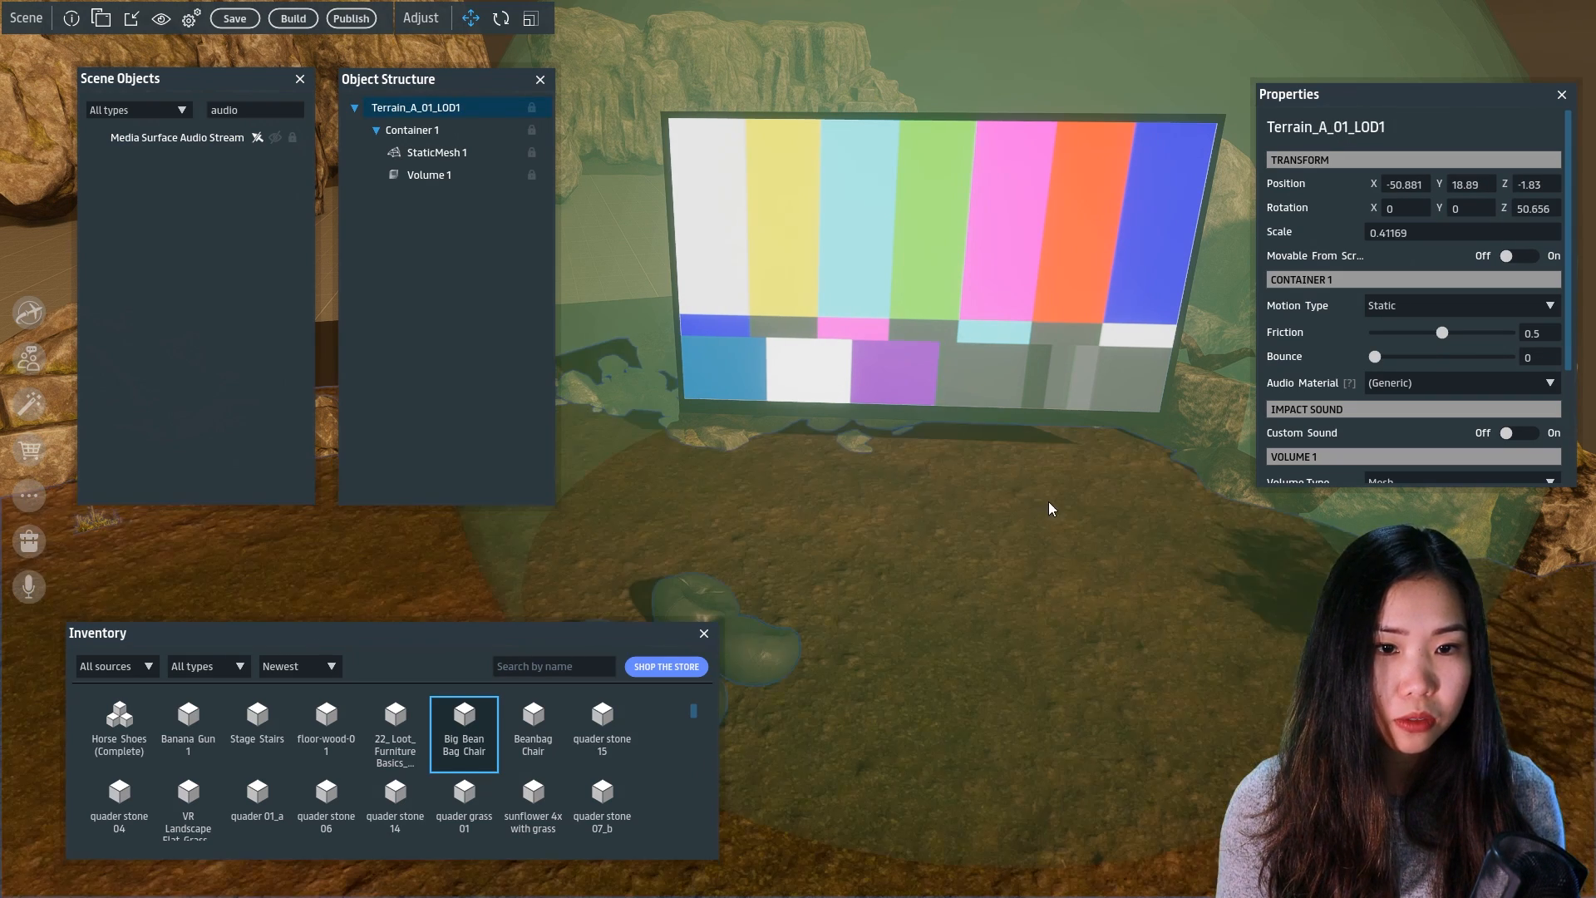
pyautogui.click(752, 611)
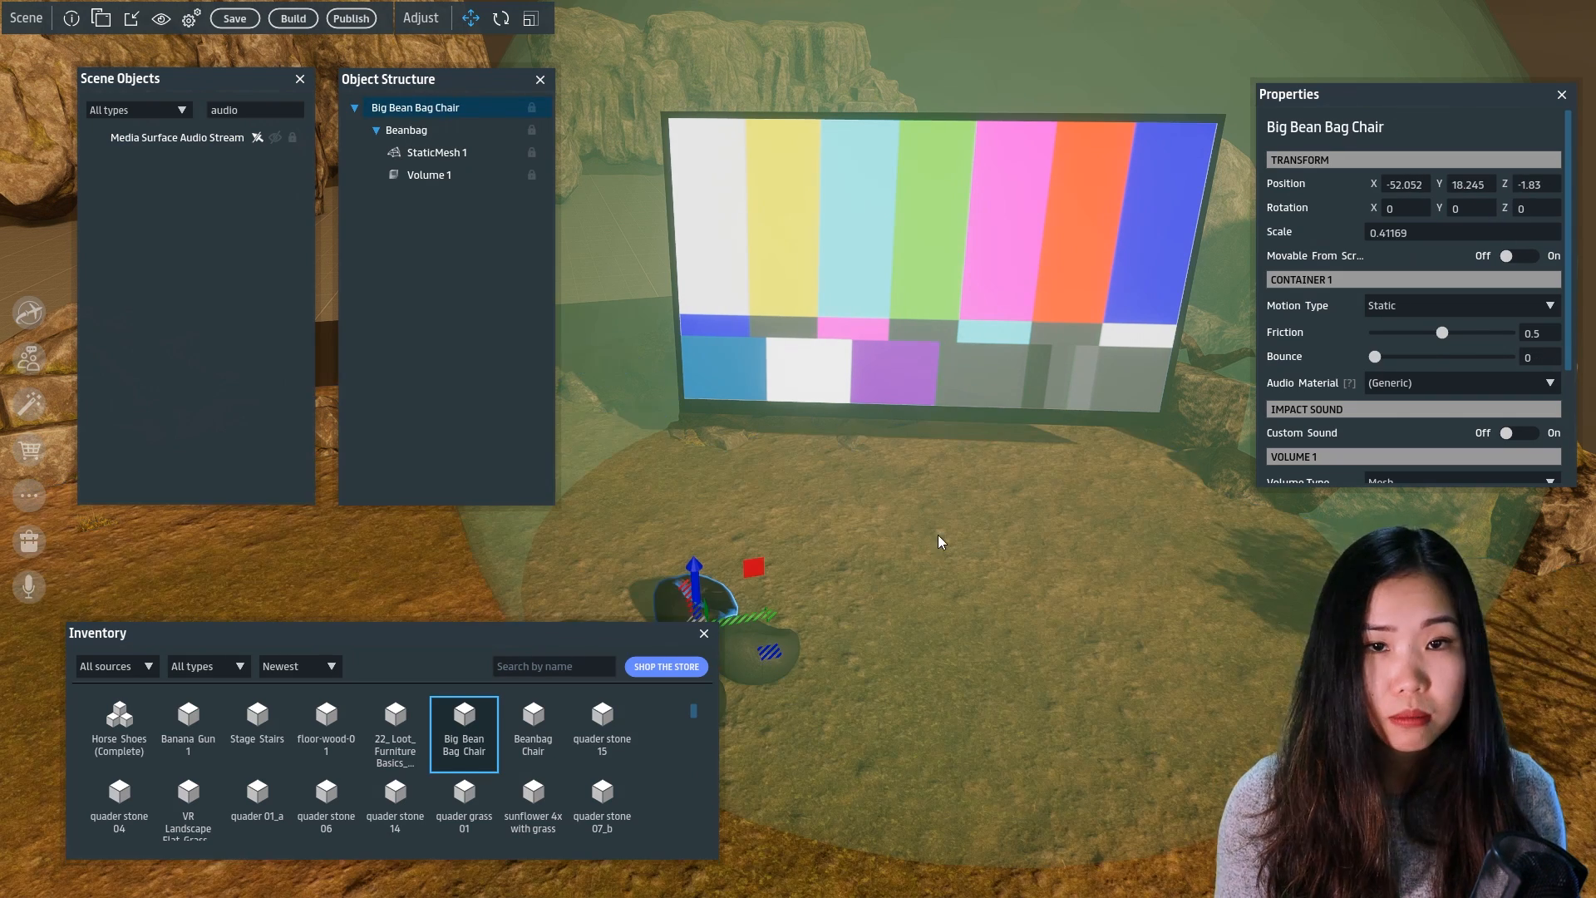
pyautogui.click(277, 137)
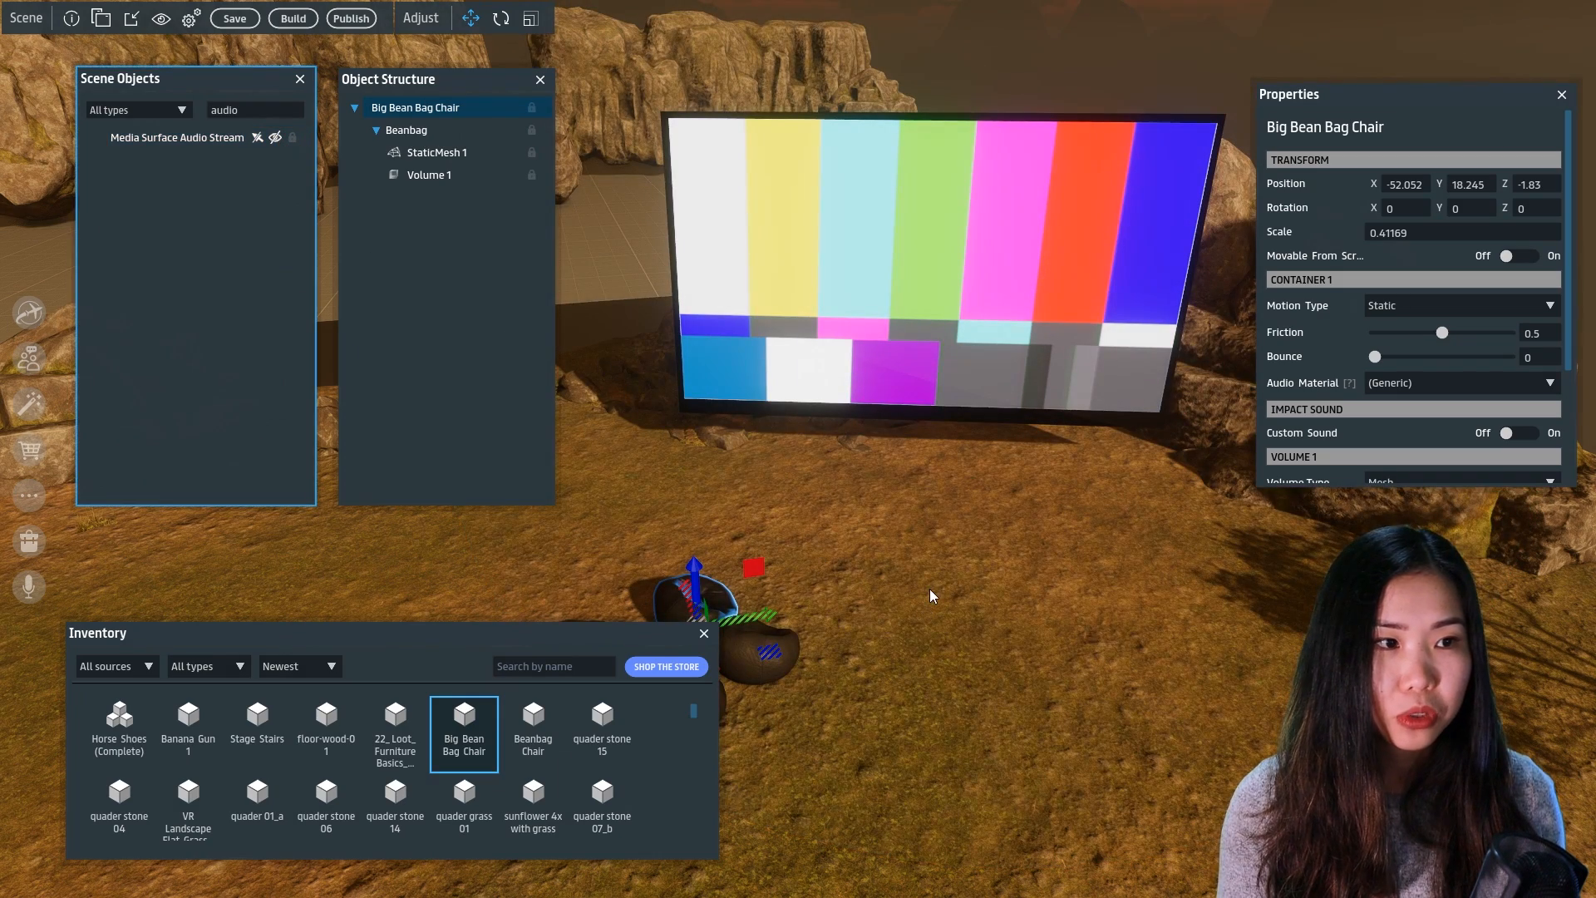
# Search the inventory for "sofa" and select Sofa_Sofa_LOD1 for the seating area beside the bean bag chairs
pyautogui.click(529, 665)
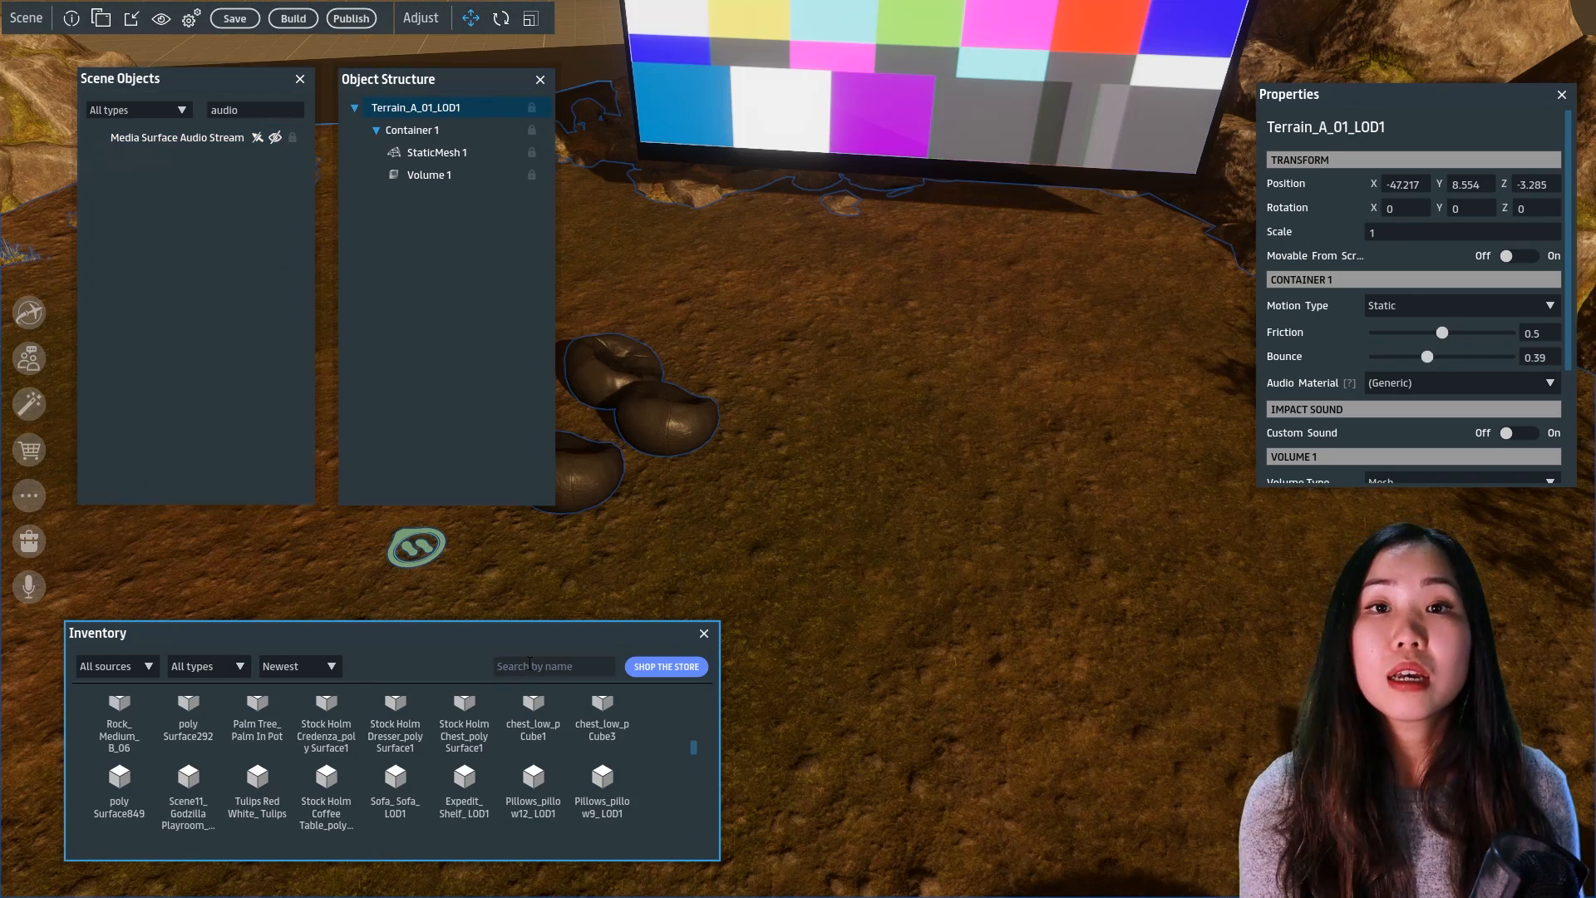
pyautogui.write('sofa')
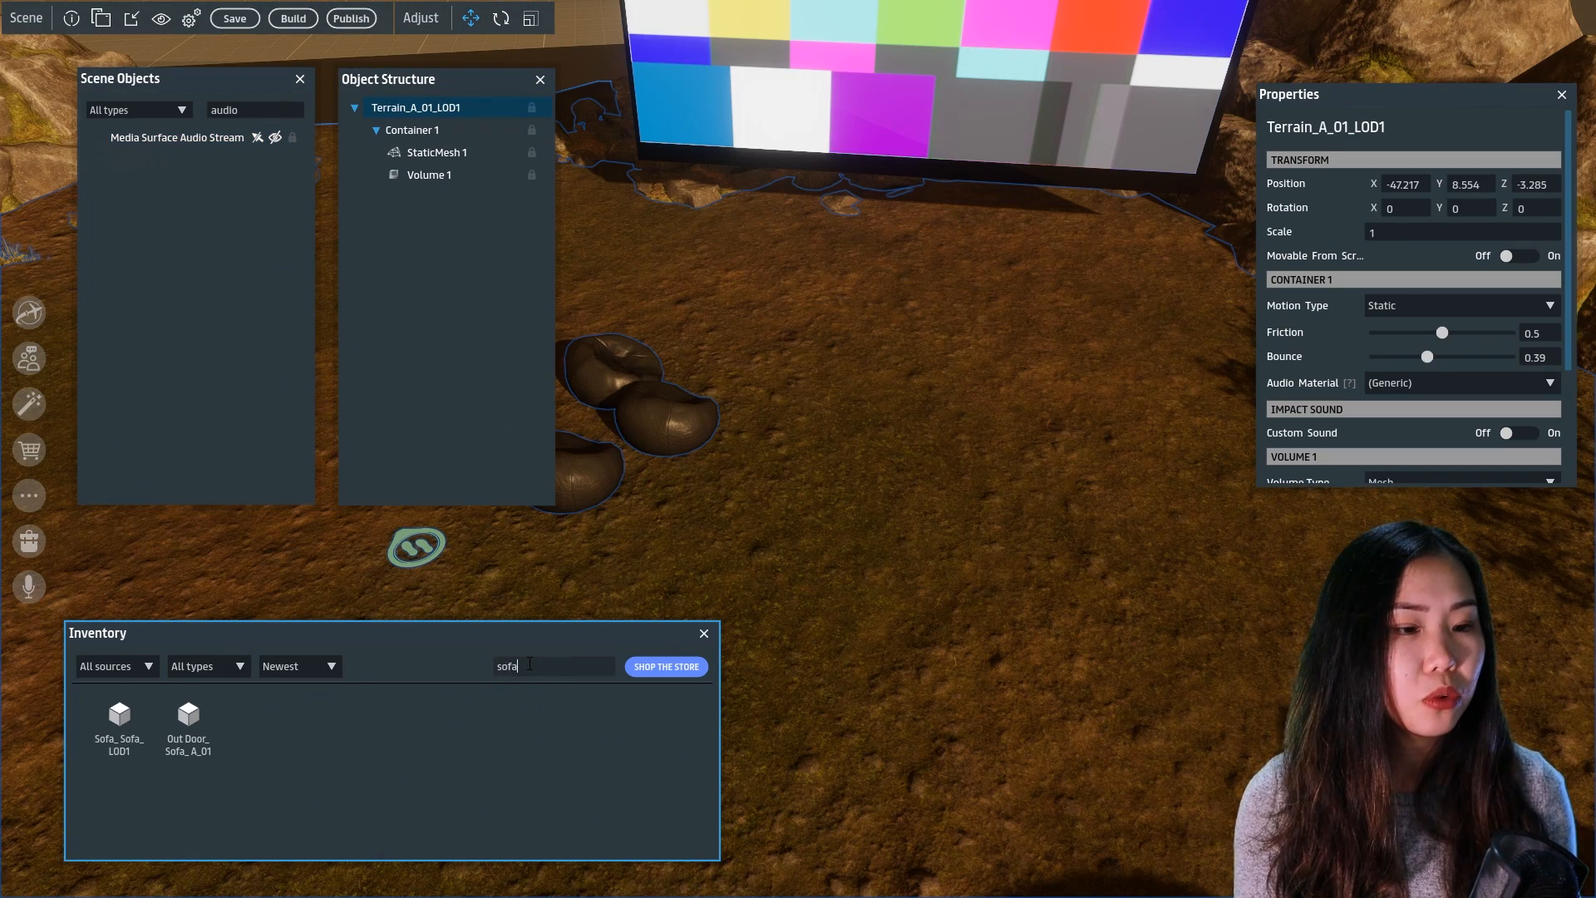
pyautogui.click(123, 735)
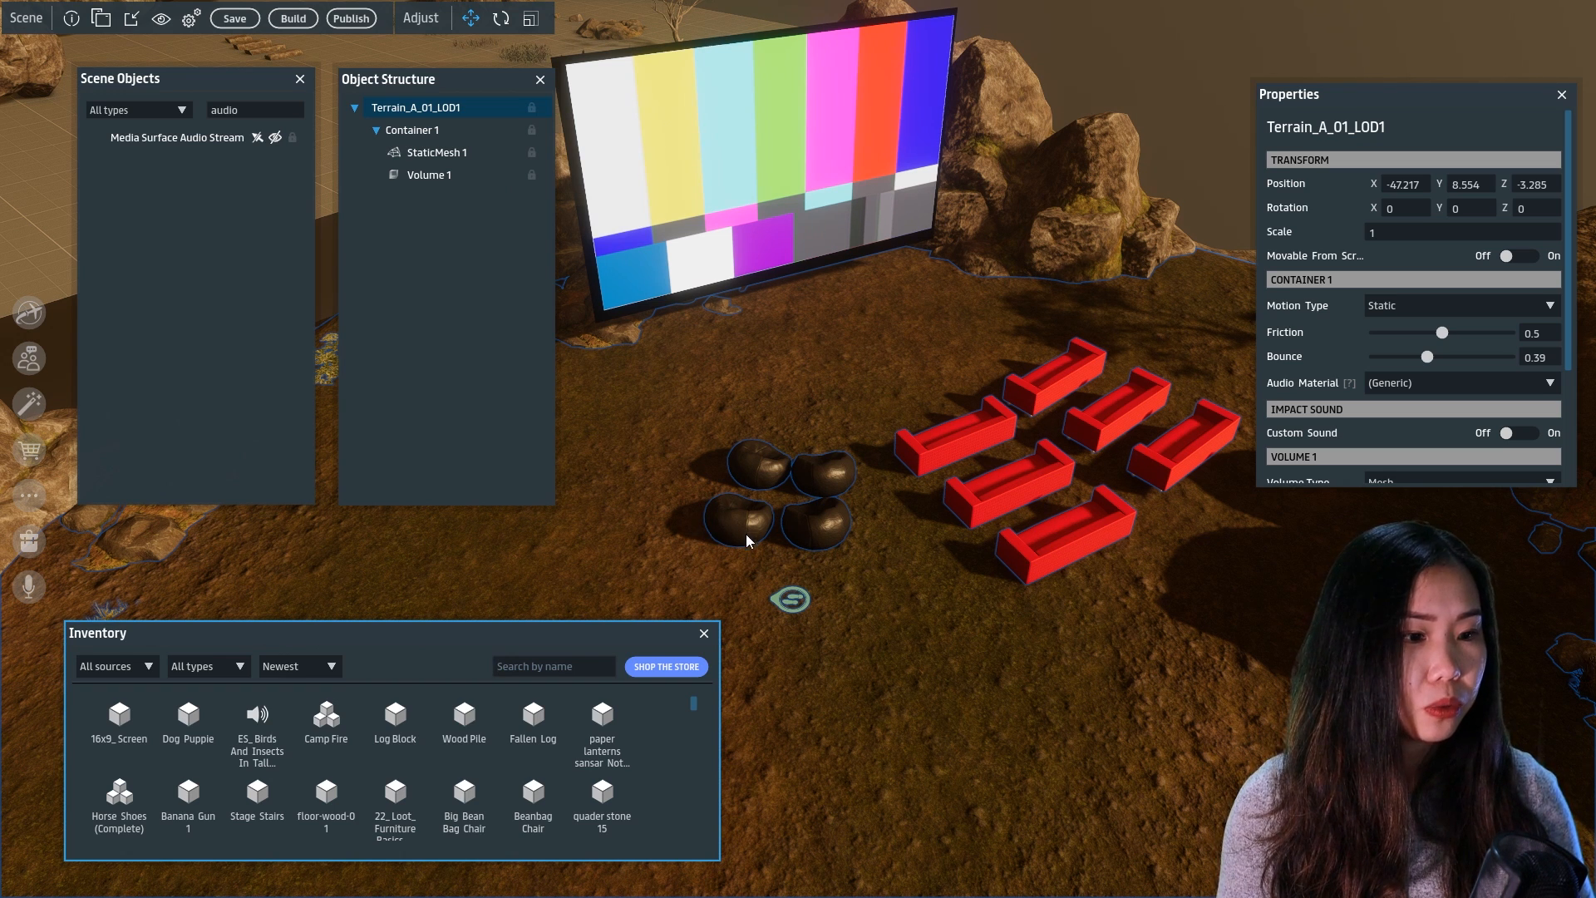
# Import the 3D model file Chary1.fbx from the Sansar-World-Assets folder into the inventory as Chary1
pyautogui.click(130, 19)
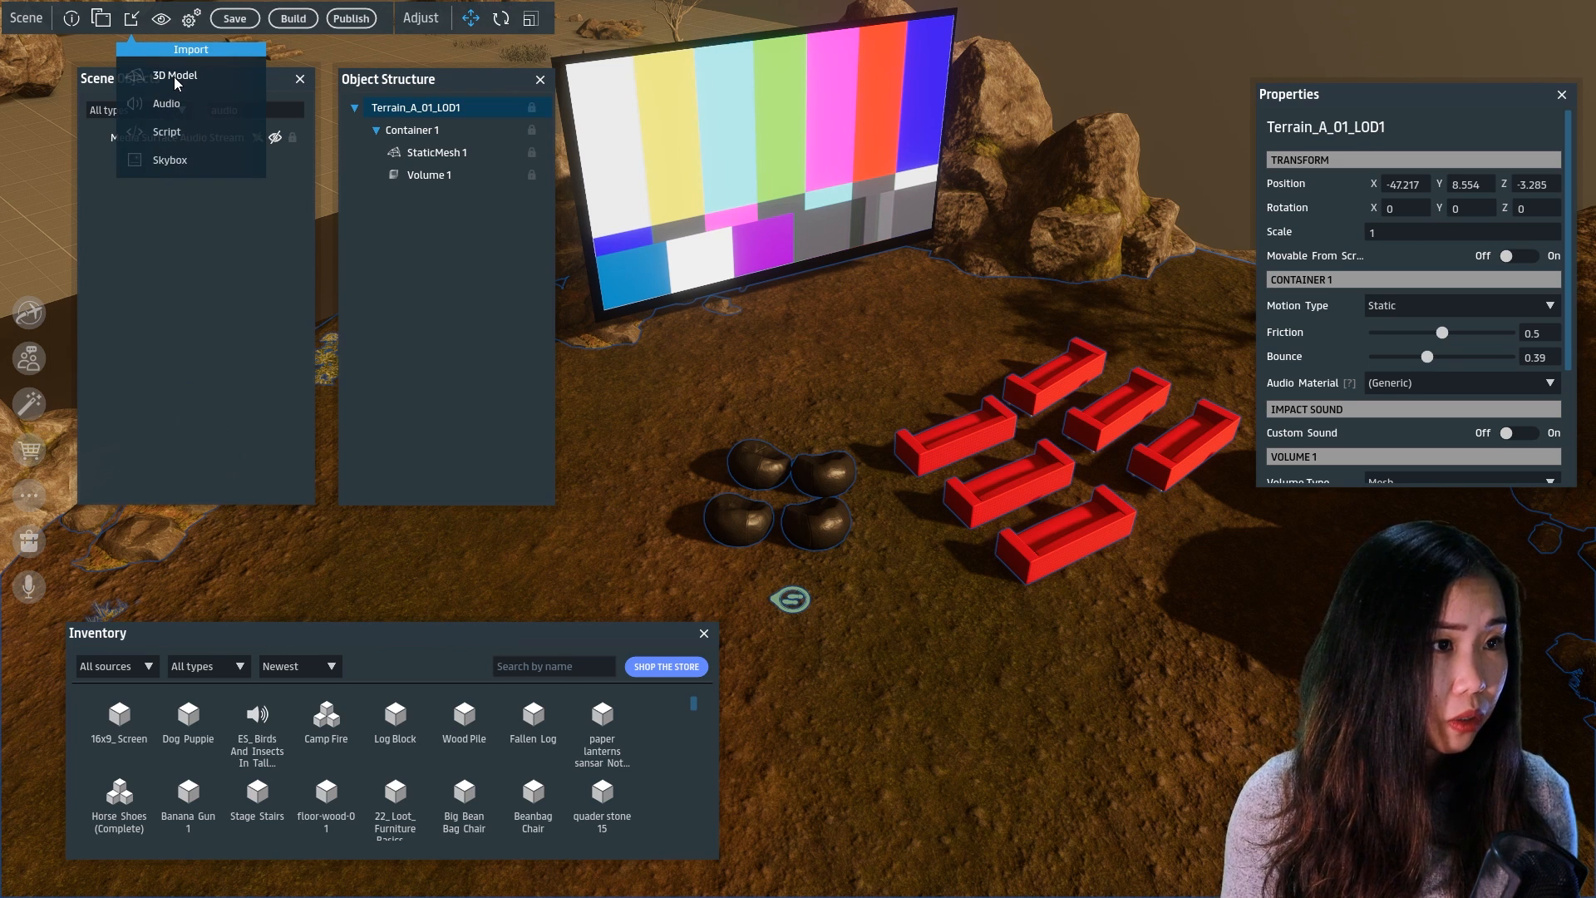
pyautogui.click(175, 75)
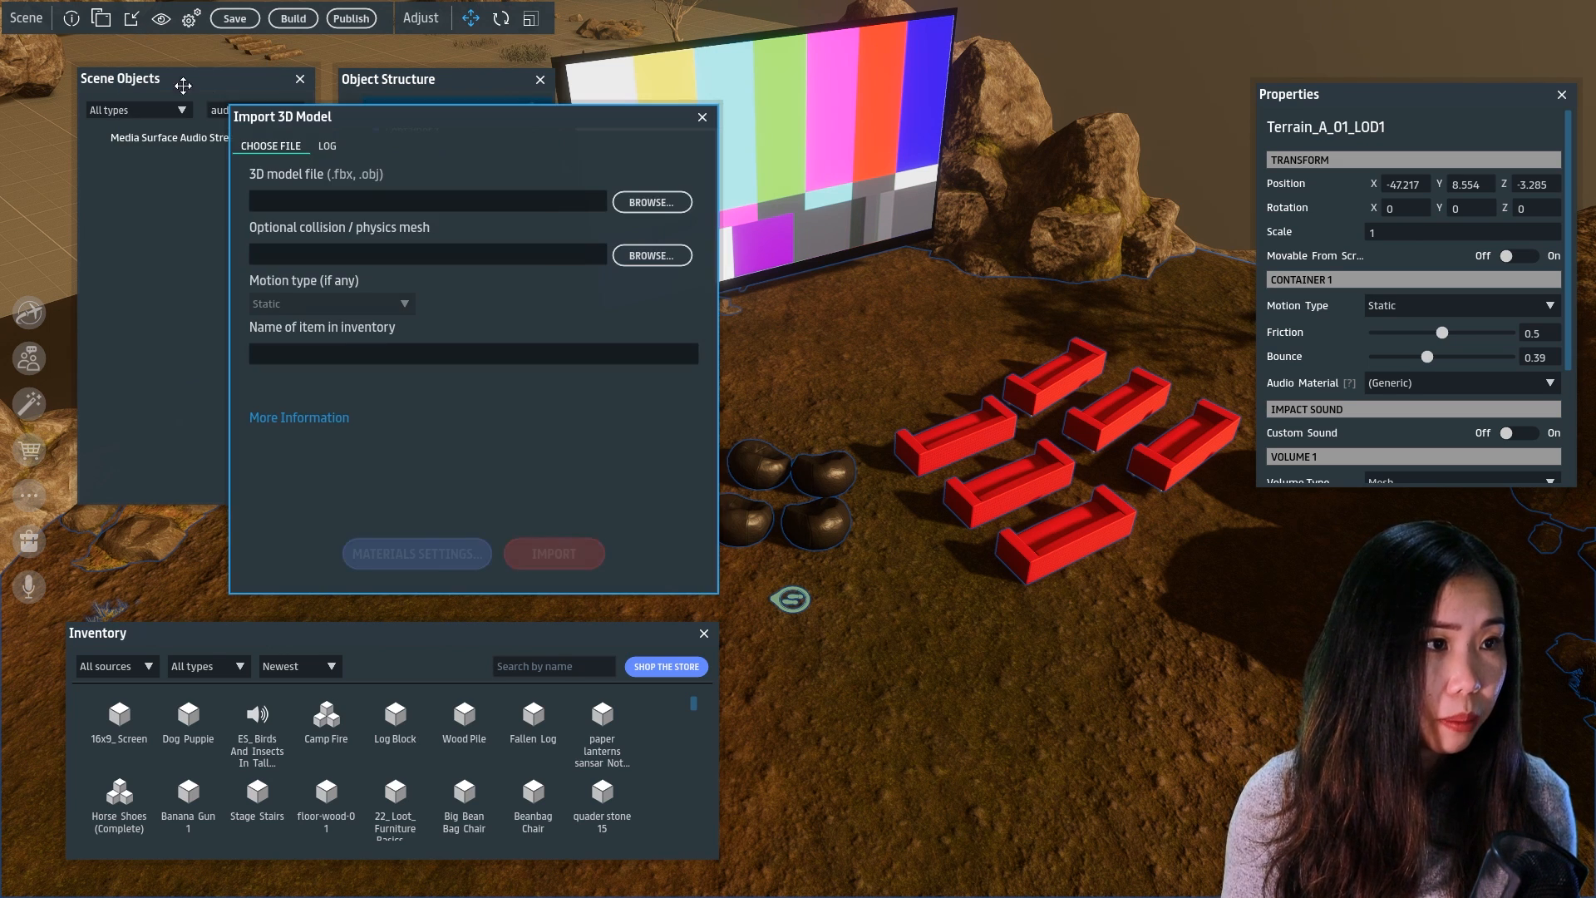
pyautogui.click(677, 204)
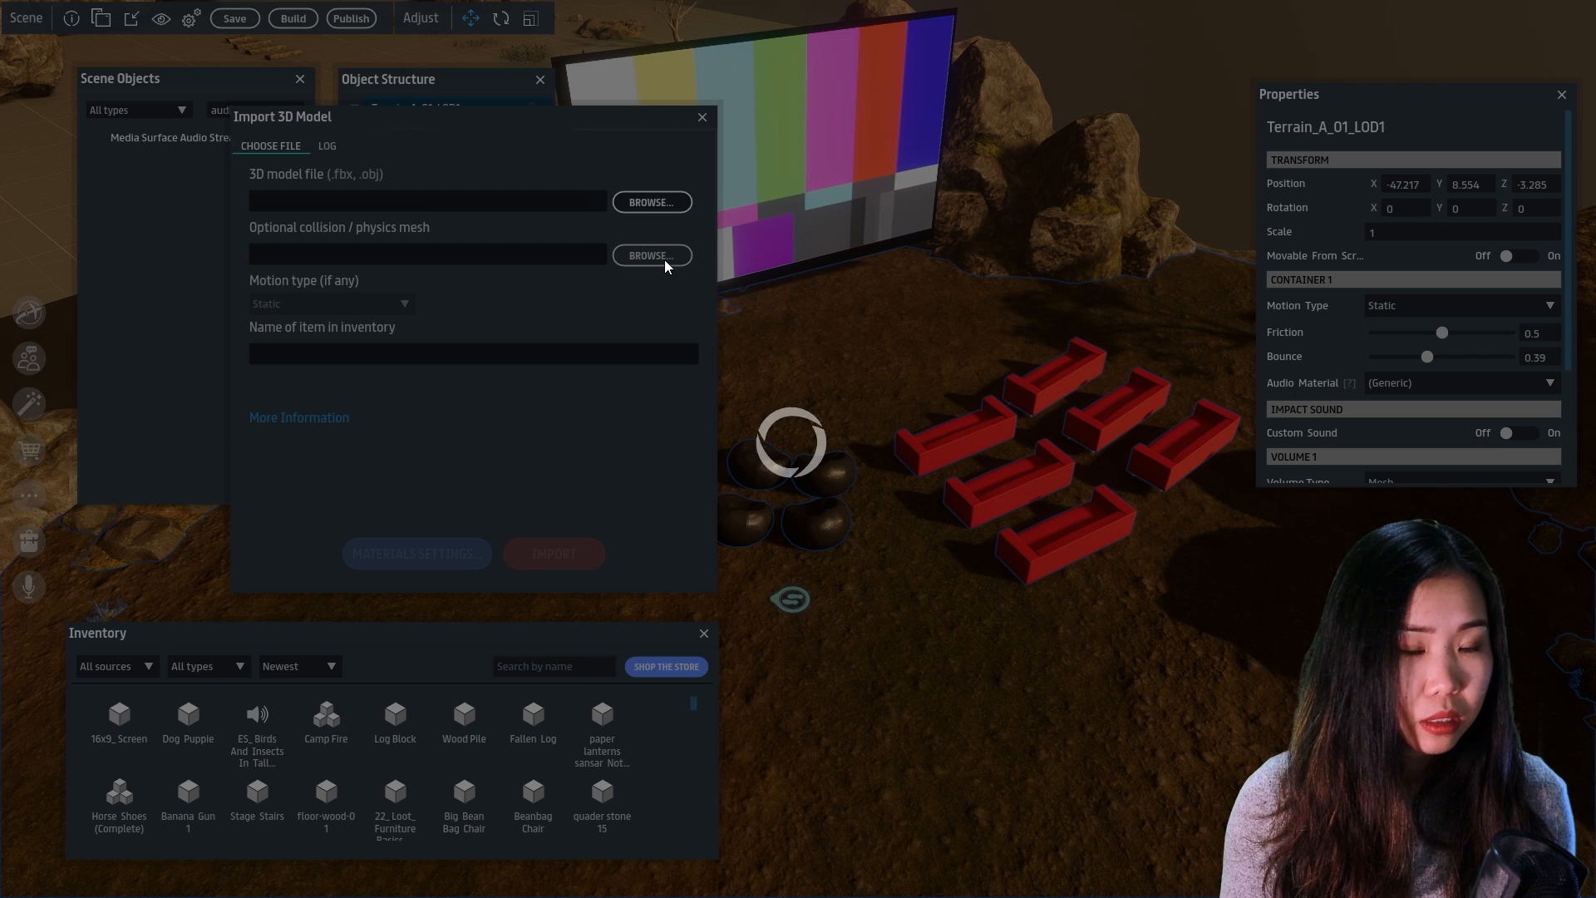
pyautogui.moveTo(441, 18); pyautogui.dragTo(821, 159)
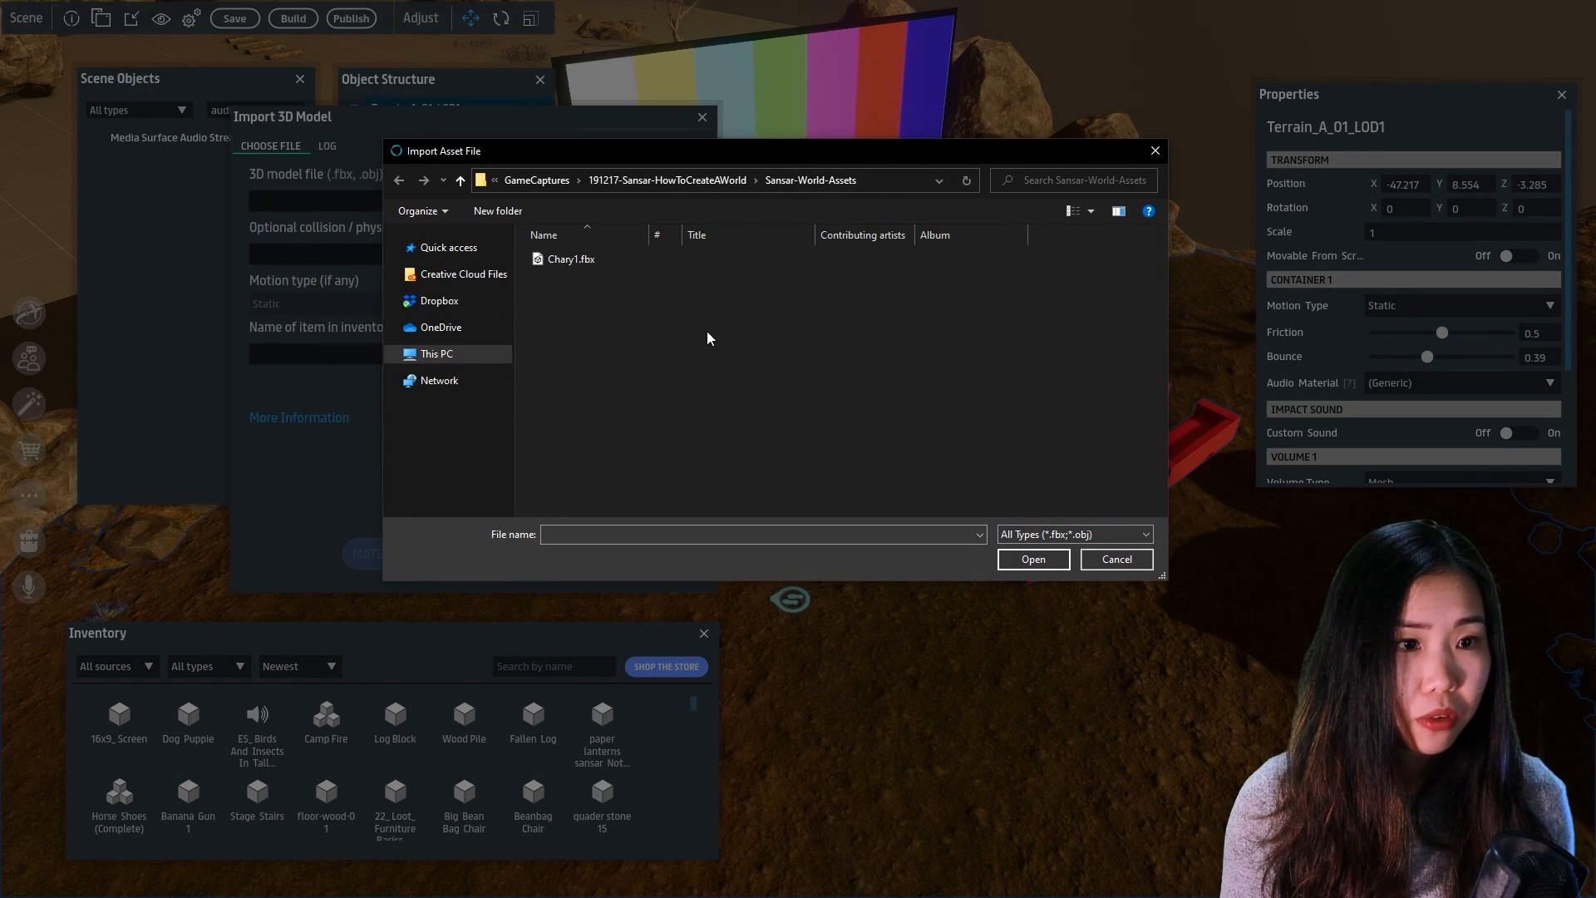
pyautogui.click(606, 261)
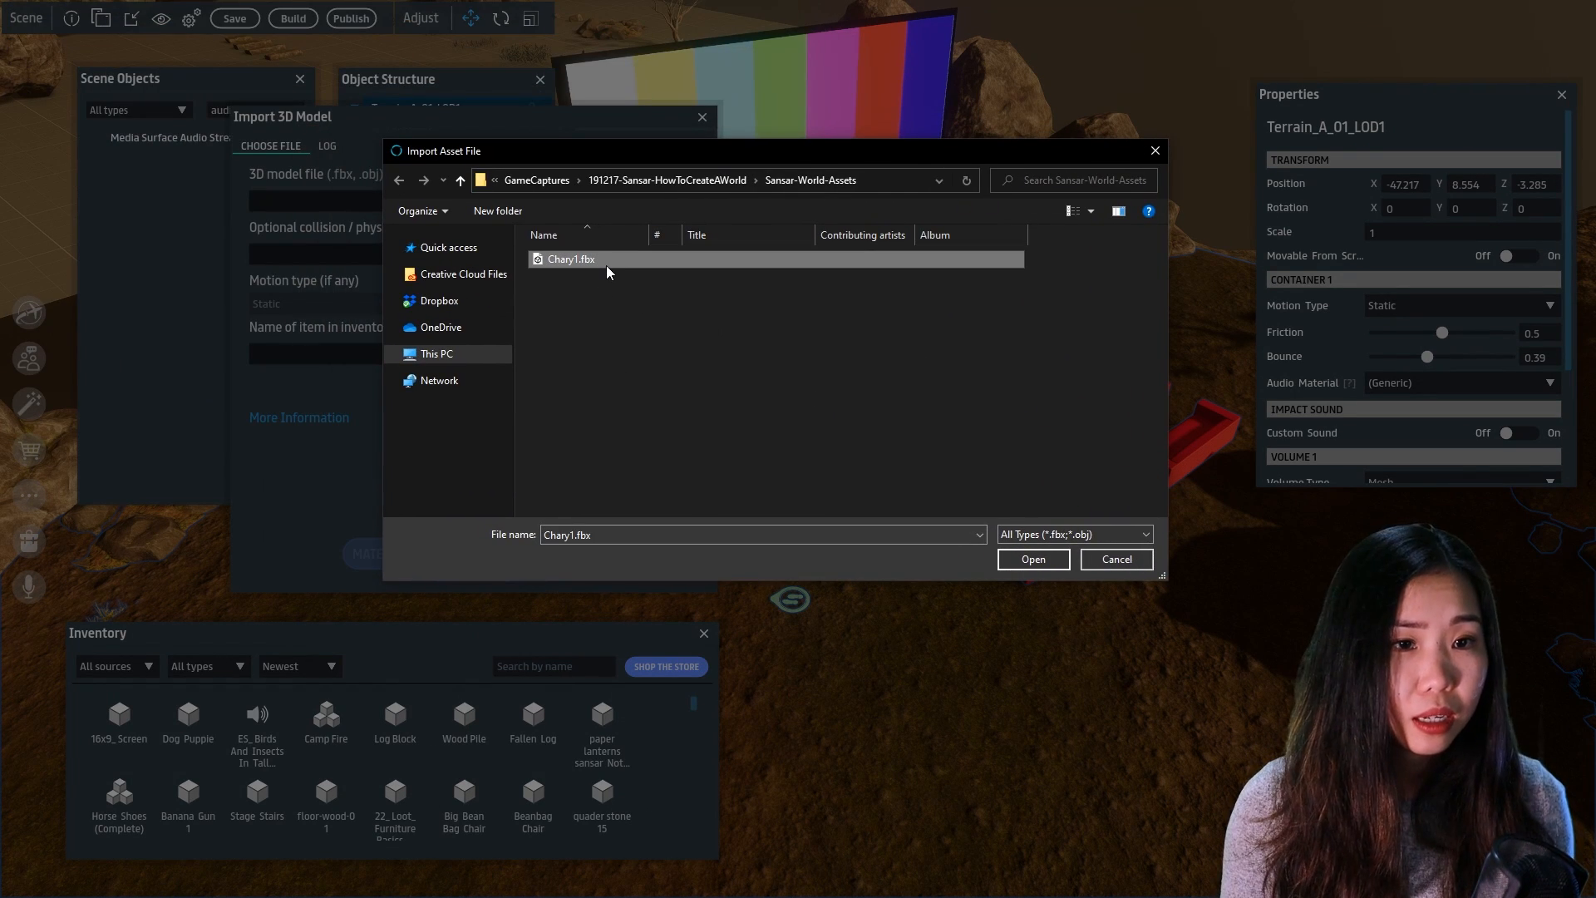
pyautogui.doubleClick(606, 260)
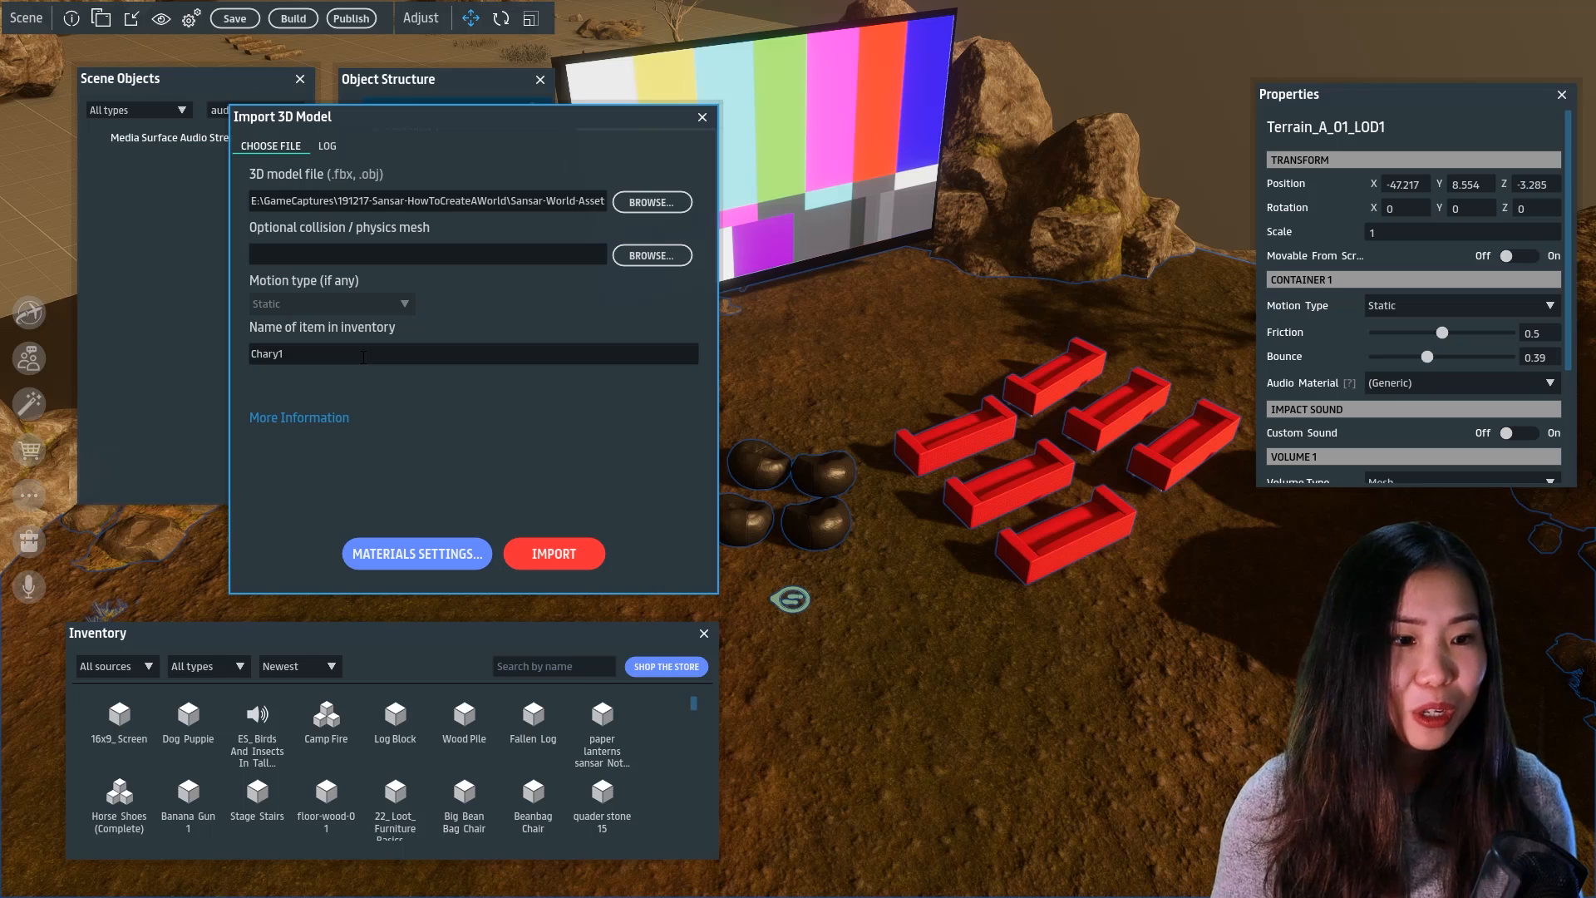
pyautogui.click(583, 553)
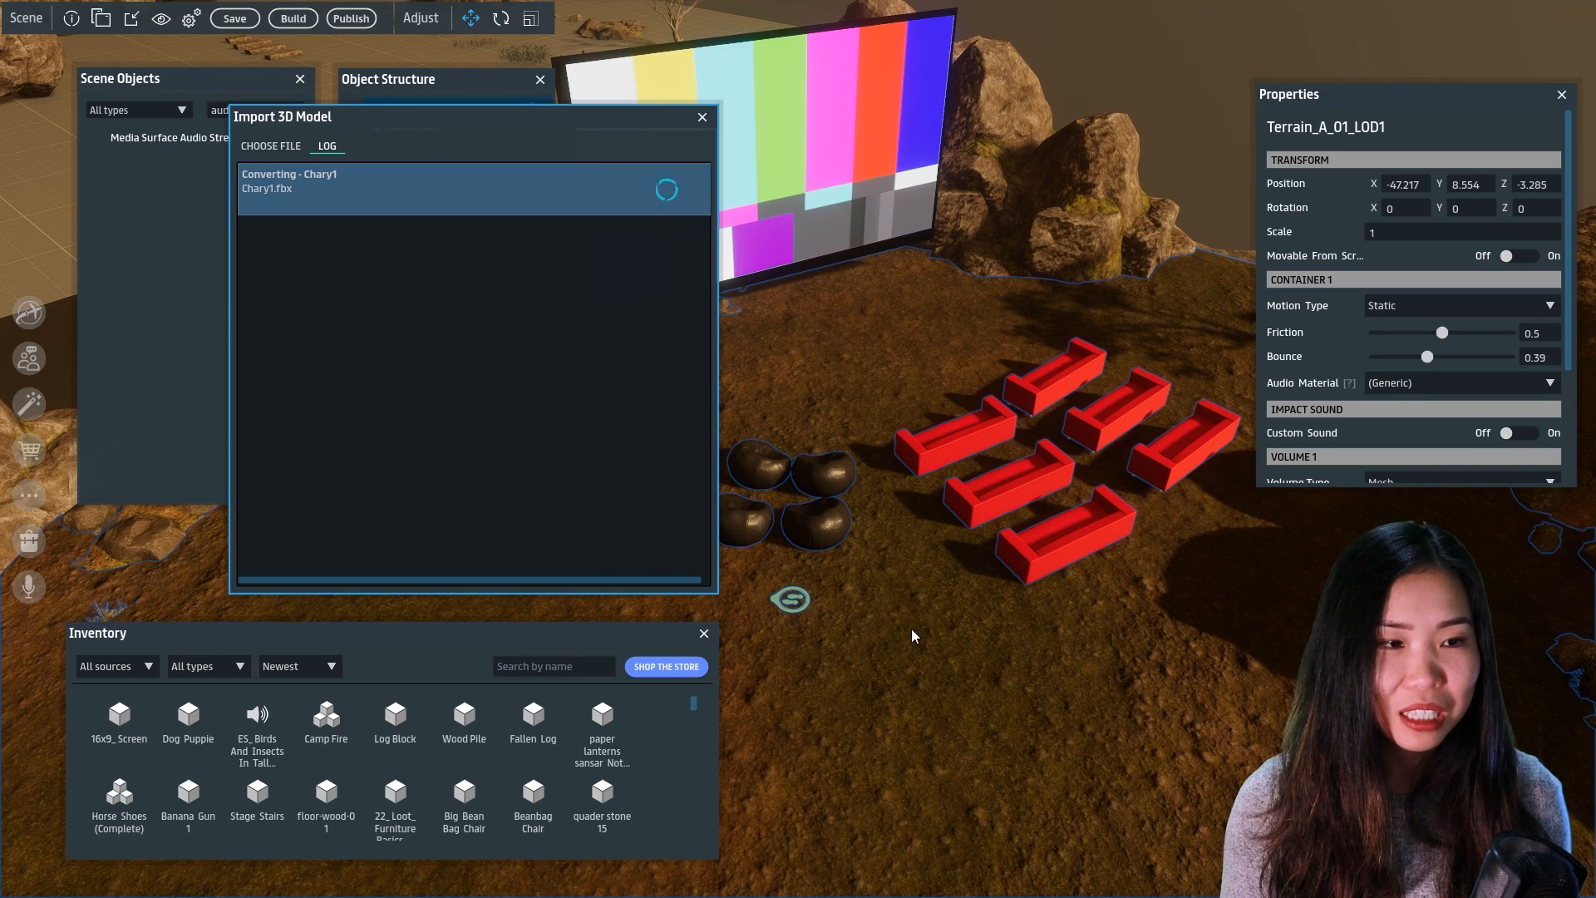
pyautogui.click(818, 557)
pyautogui.moveTo(818, 557); pyautogui.dragTo(1067, 532, button='right')
pyautogui.press('a')
pyautogui.press('a')
pyautogui.press('d')
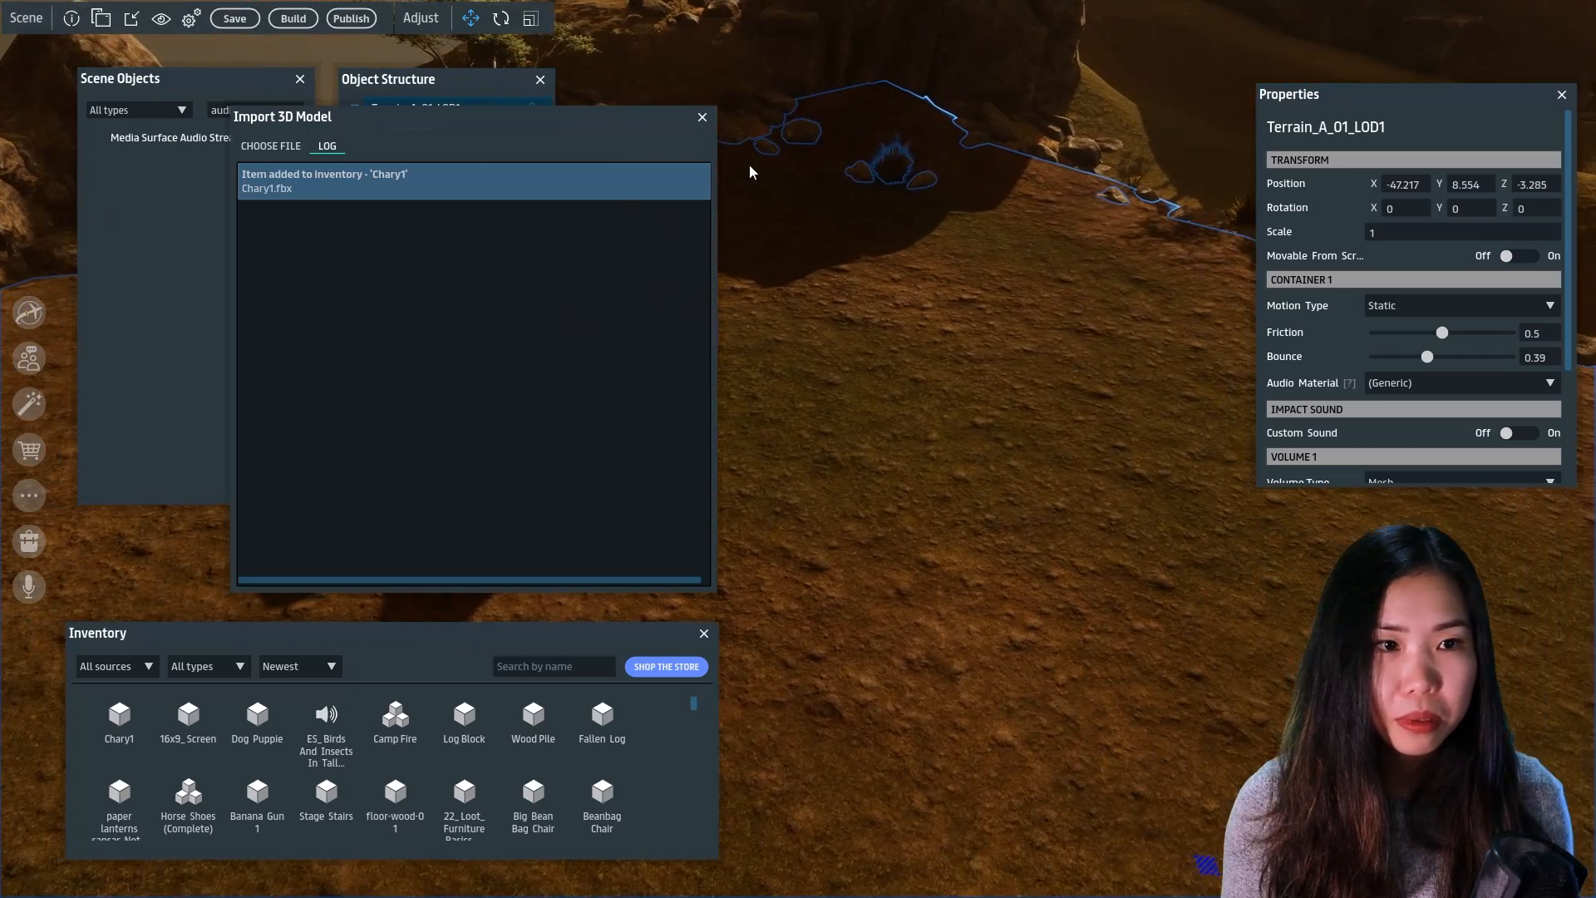
# Search the inventory for "chary" and place the Chary1 model on the ground near the bean bag chairs
pyautogui.click(703, 119)
pyautogui.press('d')
pyautogui.moveTo(1079, 386); pyautogui.dragTo(994, 434, button='right')
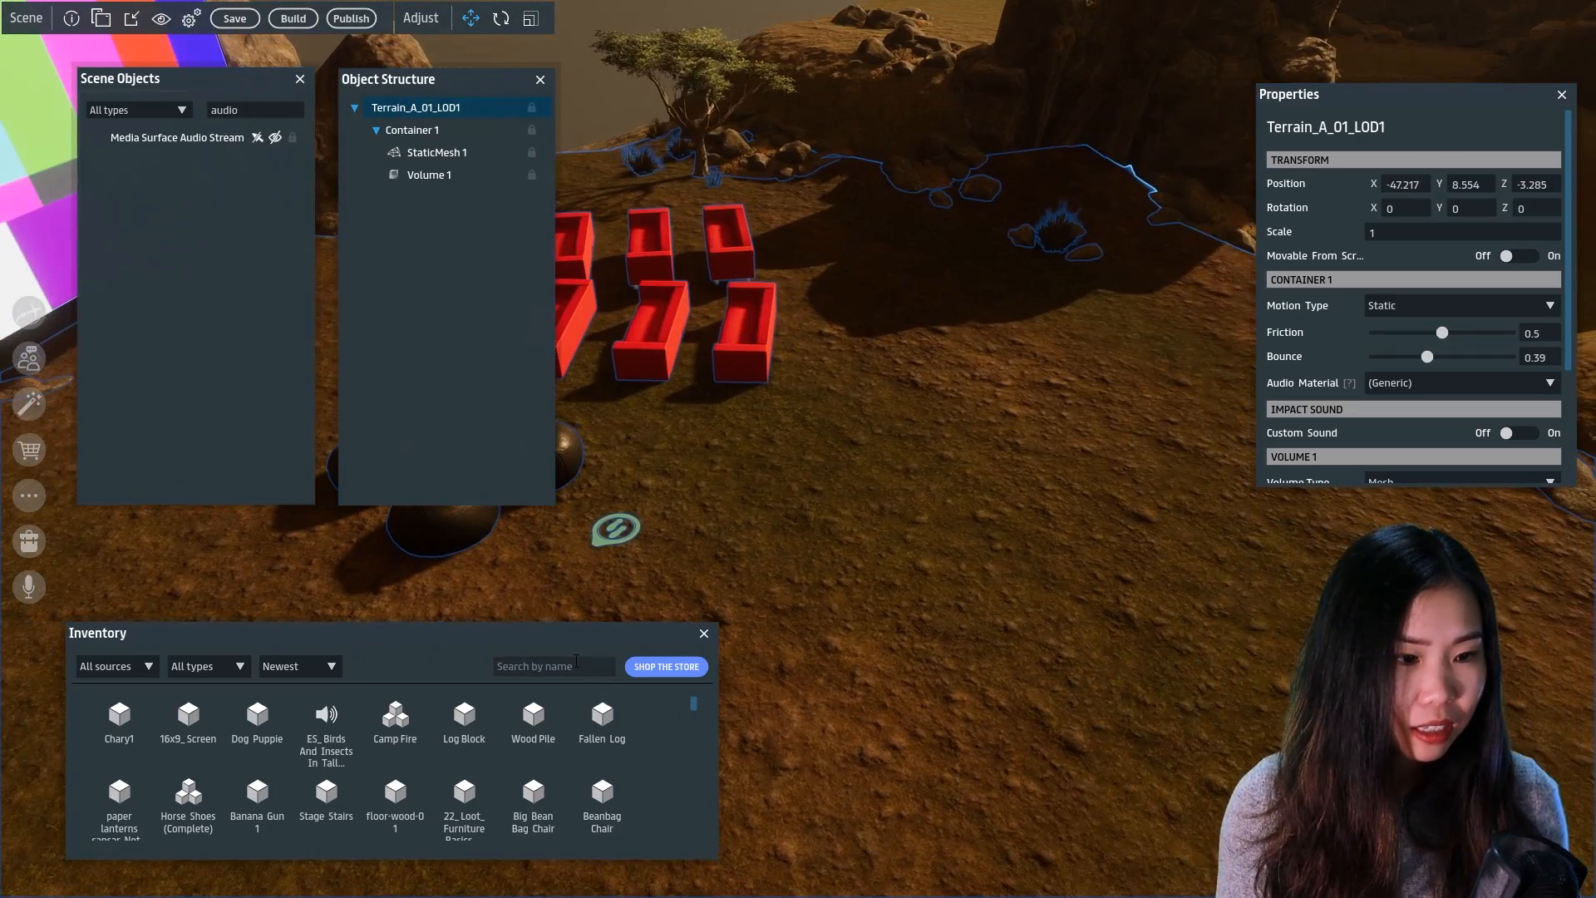
pyautogui.click(576, 661)
pyautogui.write('chary')
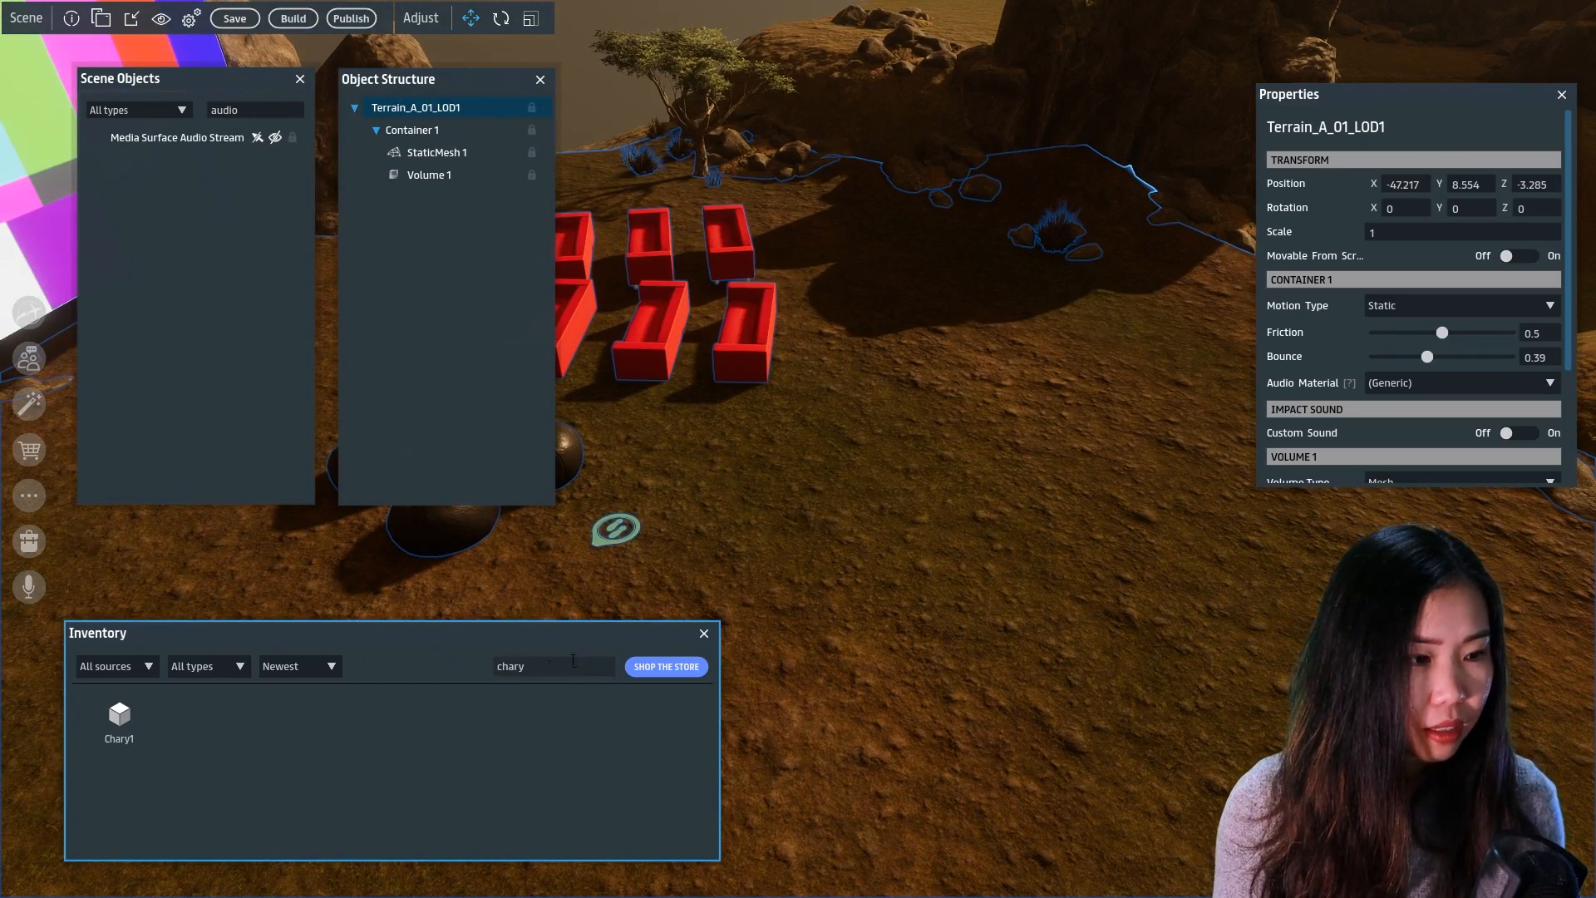
pyautogui.moveTo(123, 721); pyautogui.dragTo(791, 530)
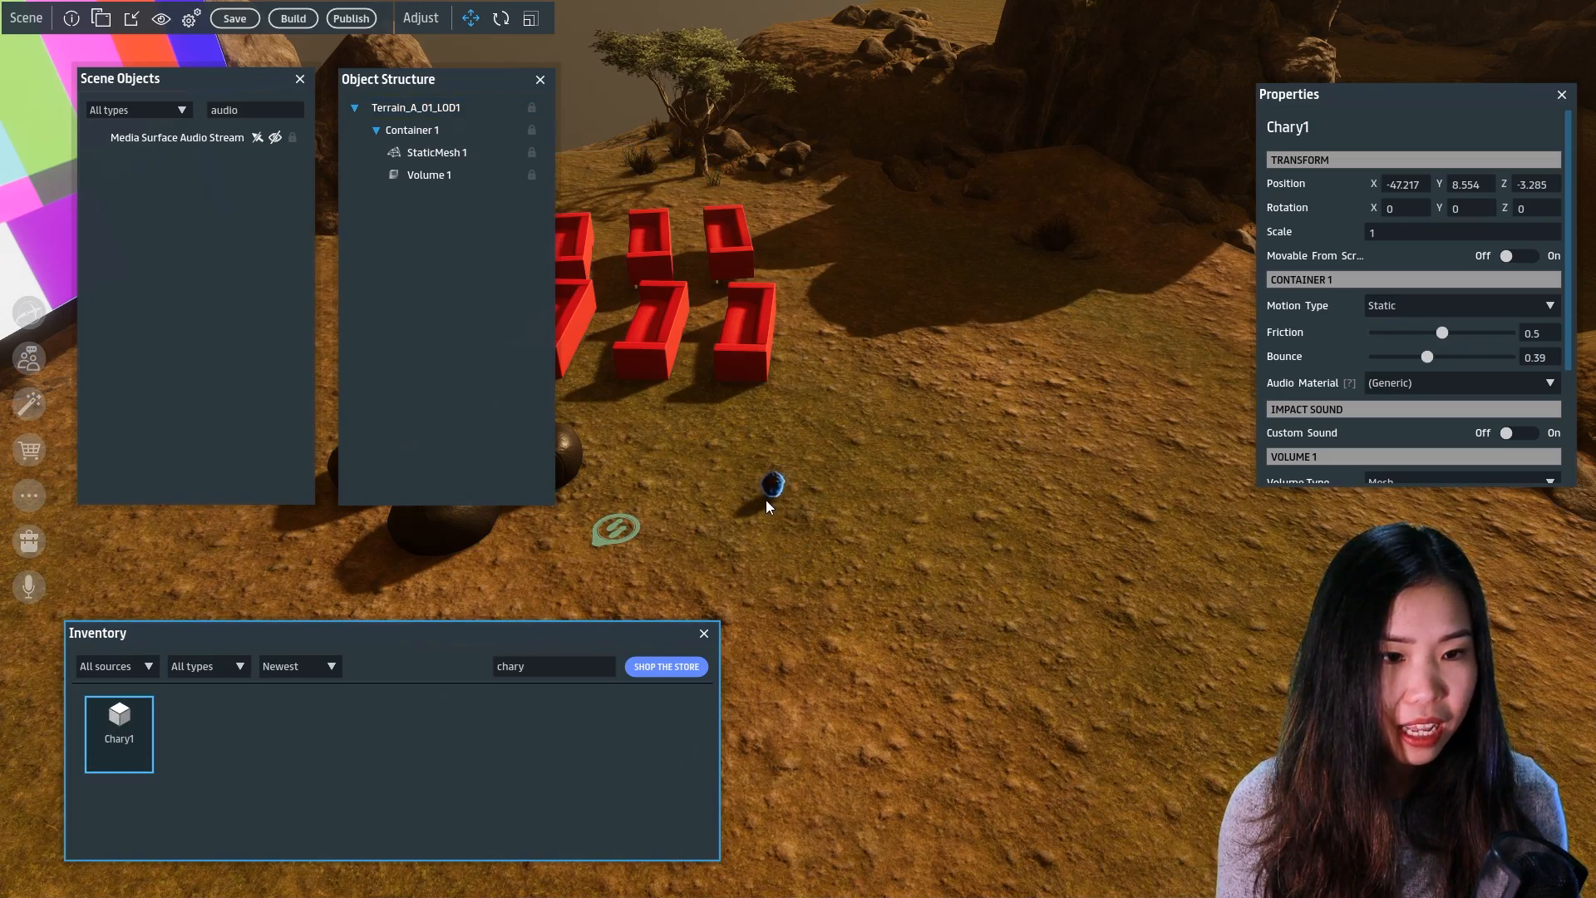
pyautogui.click(739, 500)
# Select the placed Chary1 head and examine its look and size on the terrain from near and far
pyautogui.moveTo(696, 519); pyautogui.dragTo(1047, 375, button='right')
pyautogui.click(1041, 373)
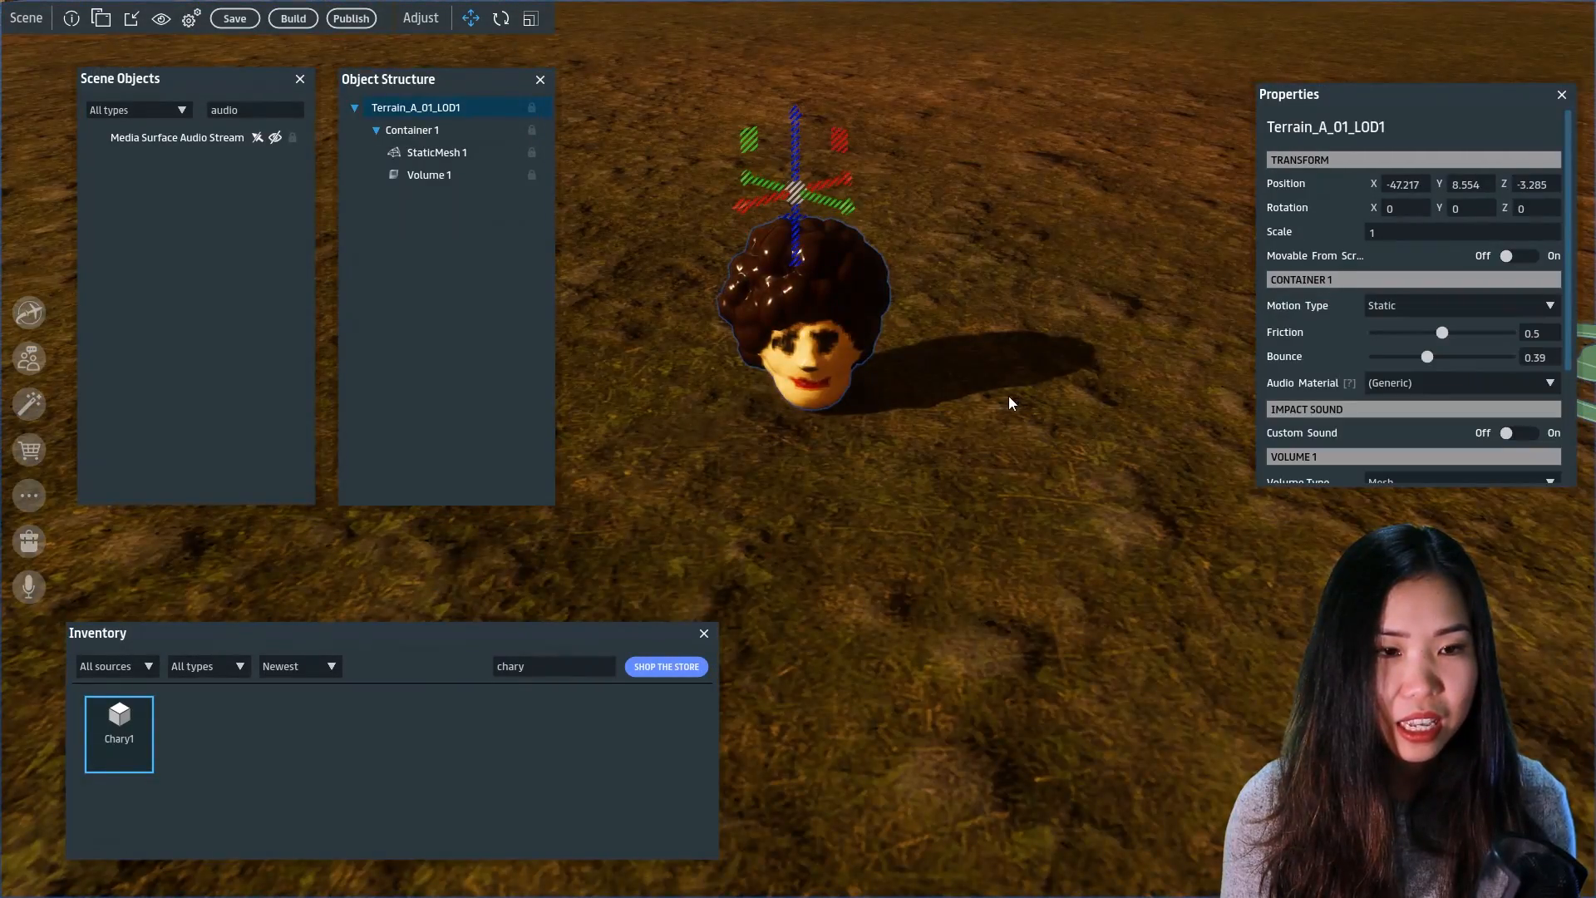
pyautogui.click(822, 332)
pyautogui.scroll(-5, 774, 461)
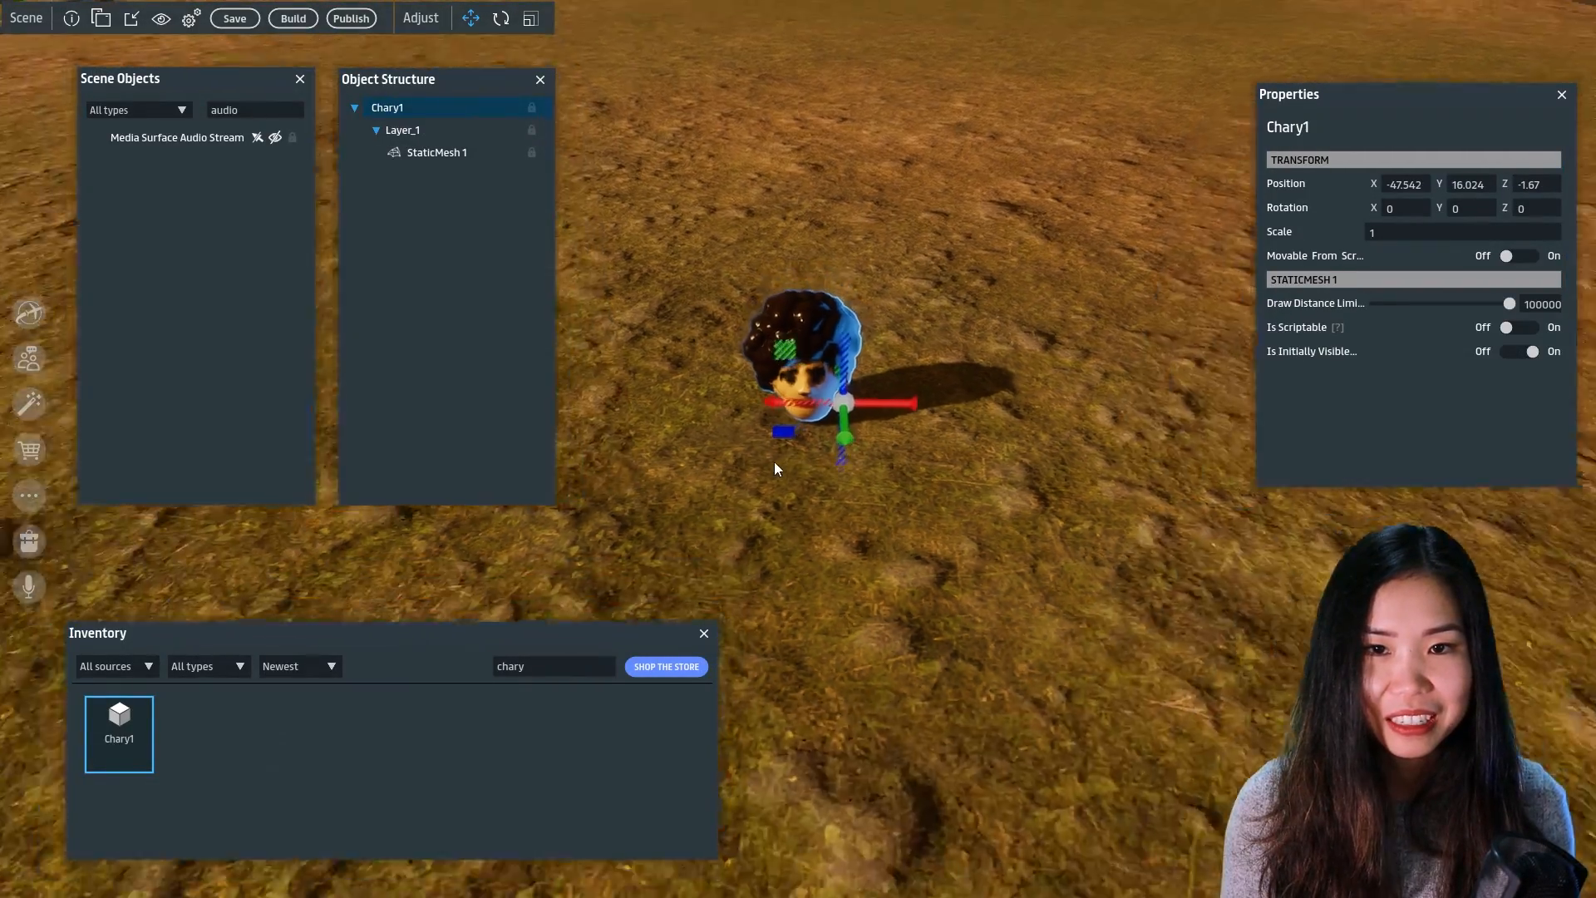
pyautogui.moveTo(808, 463); pyautogui.dragTo(1029, 549, button='right')
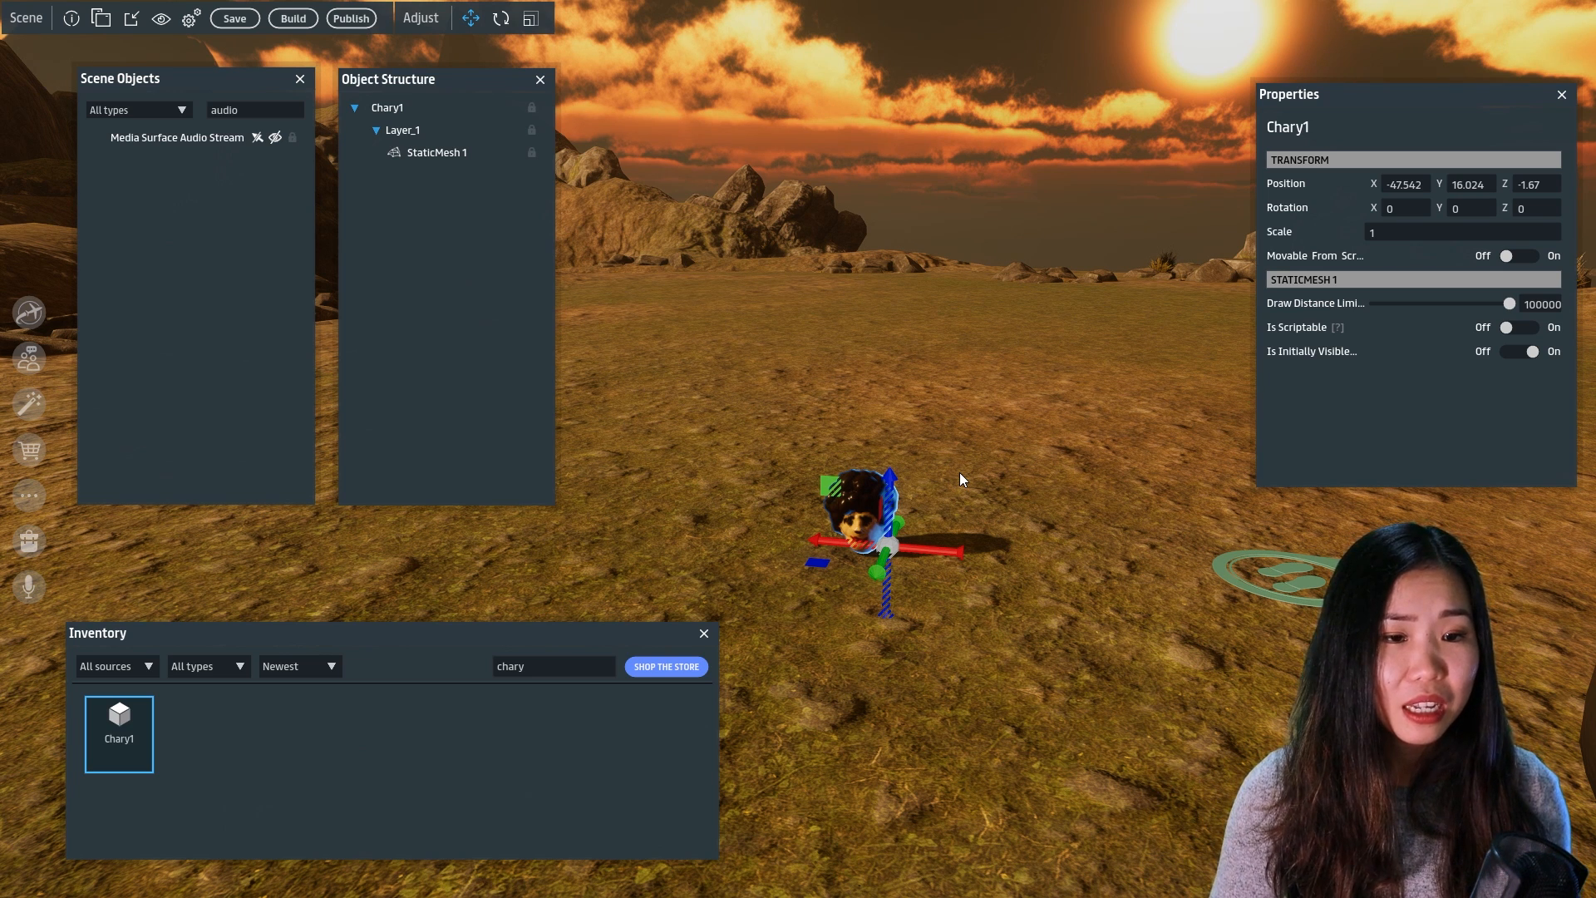
pyautogui.moveTo(820, 439); pyautogui.dragTo(1049, 470, button='right')
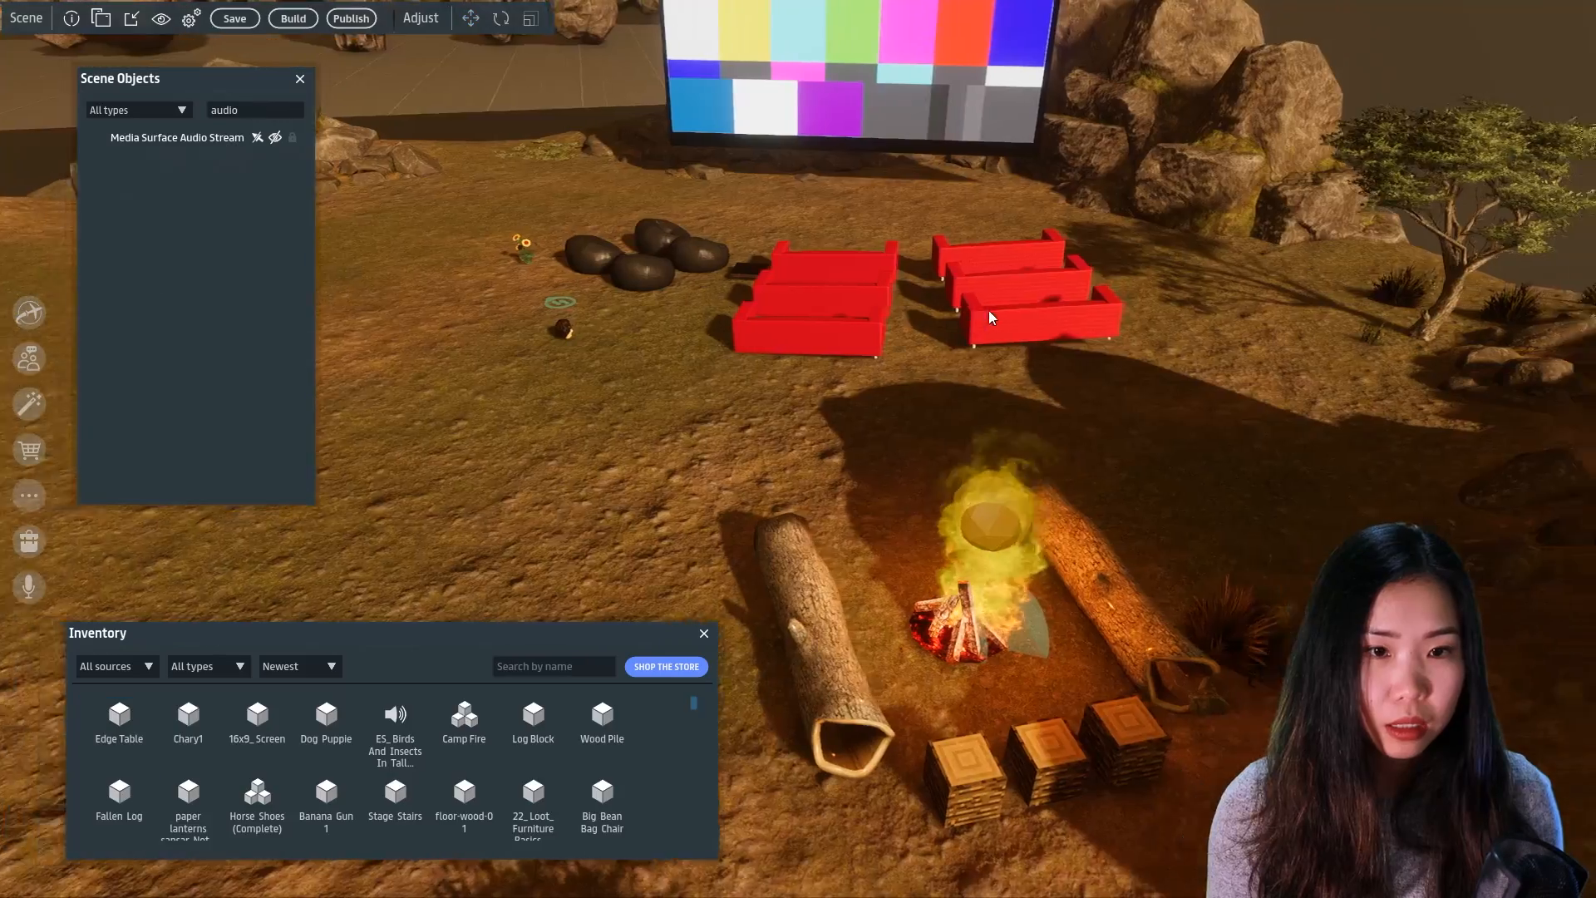
# Select the campfire parts between the two fallen logs and examine how they are arranged
pyautogui.moveTo(989, 311); pyautogui.dragTo(721, 366, button='right')
pyautogui.click(865, 445)
pyautogui.moveTo(864, 445)
pyautogui.mouseDown(button='right')
pyautogui.moveTo(1060, 516)
pyautogui.moveTo(915, 531)
pyautogui.moveTo(857, 474)
pyautogui.mouseUp(button='right')
pyautogui.scroll(-1, 933, 547)
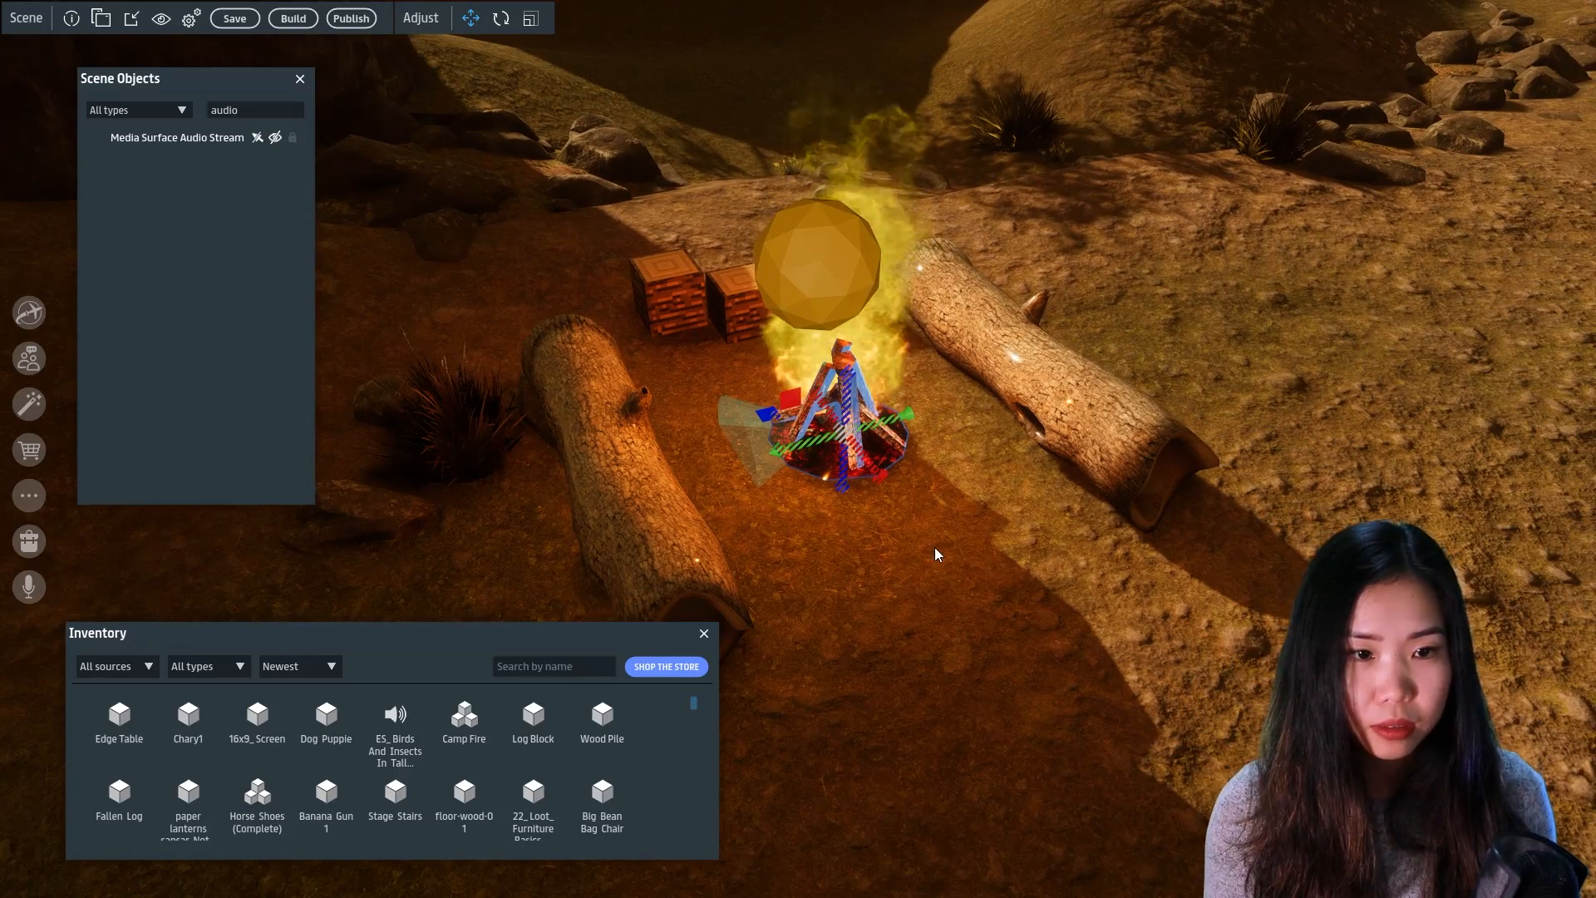
pyautogui.click(933, 548)
pyautogui.click(847, 440)
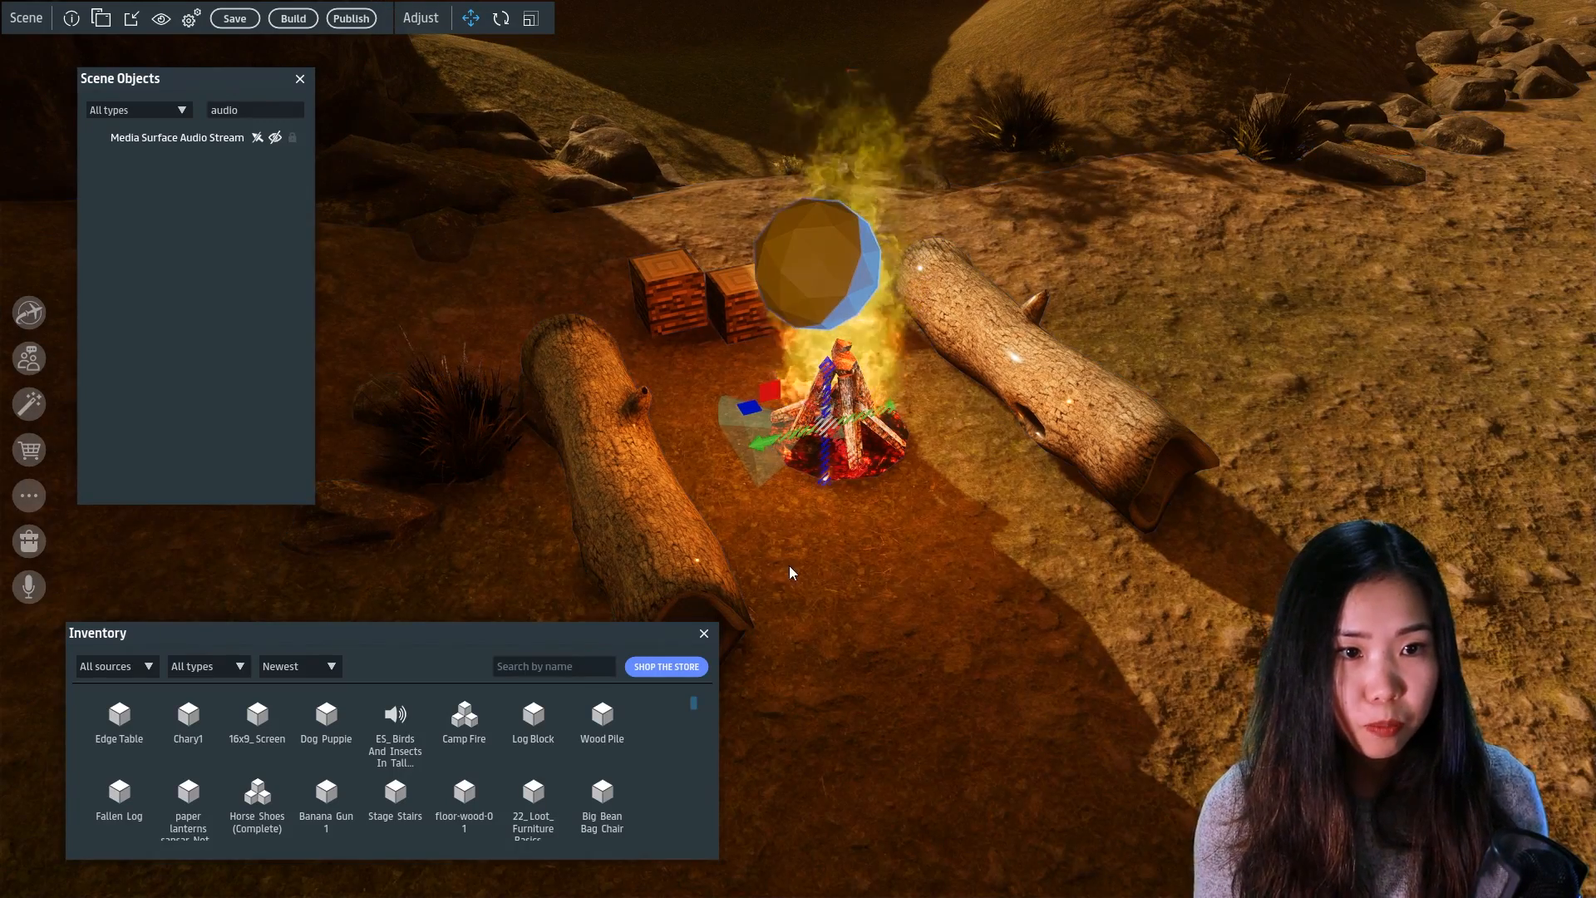
pyautogui.moveTo(727, 578); pyautogui.dragTo(725, 545, button='right')
# Shift the outer log block beside the campfire away from its neighbours and lower it into the ground
pyautogui.click(700, 408)
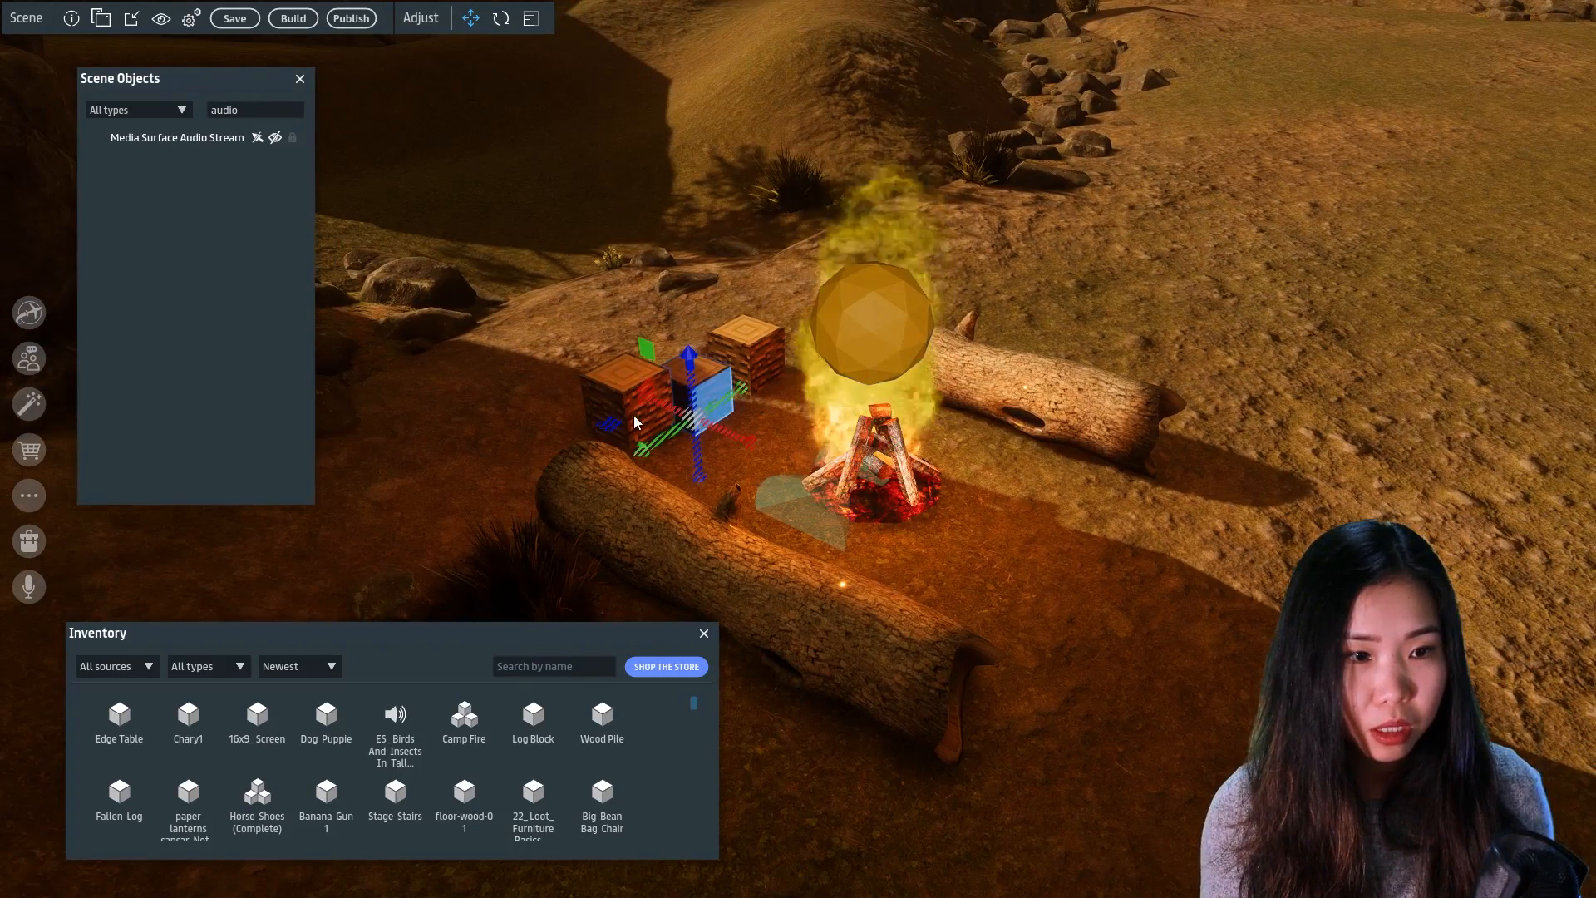
pyautogui.click(629, 416)
pyautogui.moveTo(611, 442); pyautogui.dragTo(590, 454)
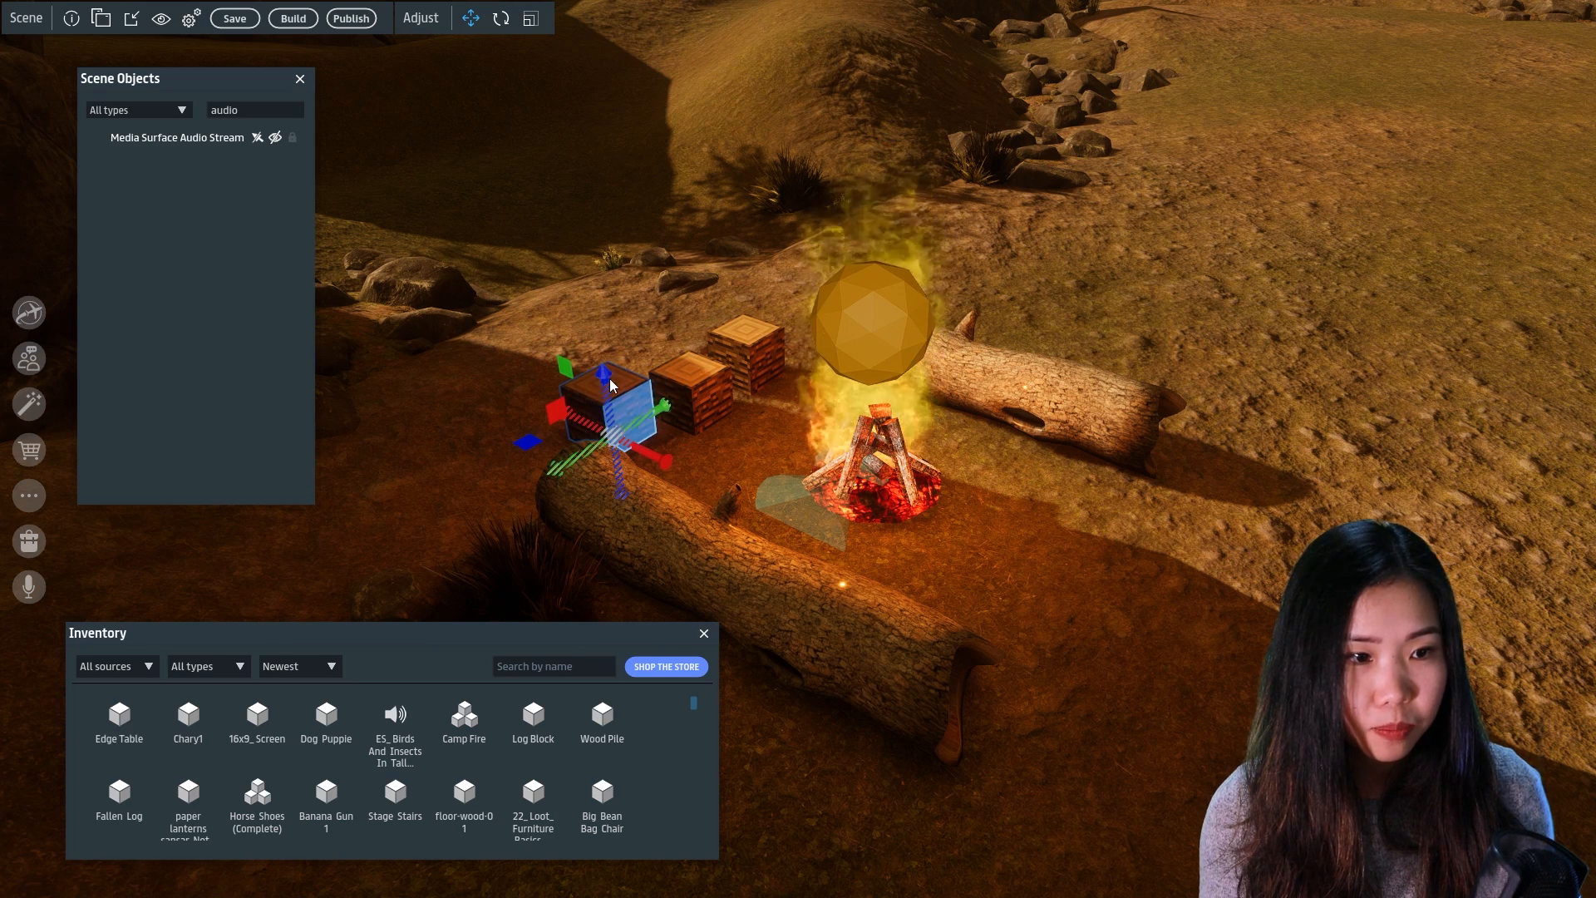
pyautogui.scroll(1, 606, 386)
pyautogui.moveTo(604, 395); pyautogui.dragTo(604, 410)
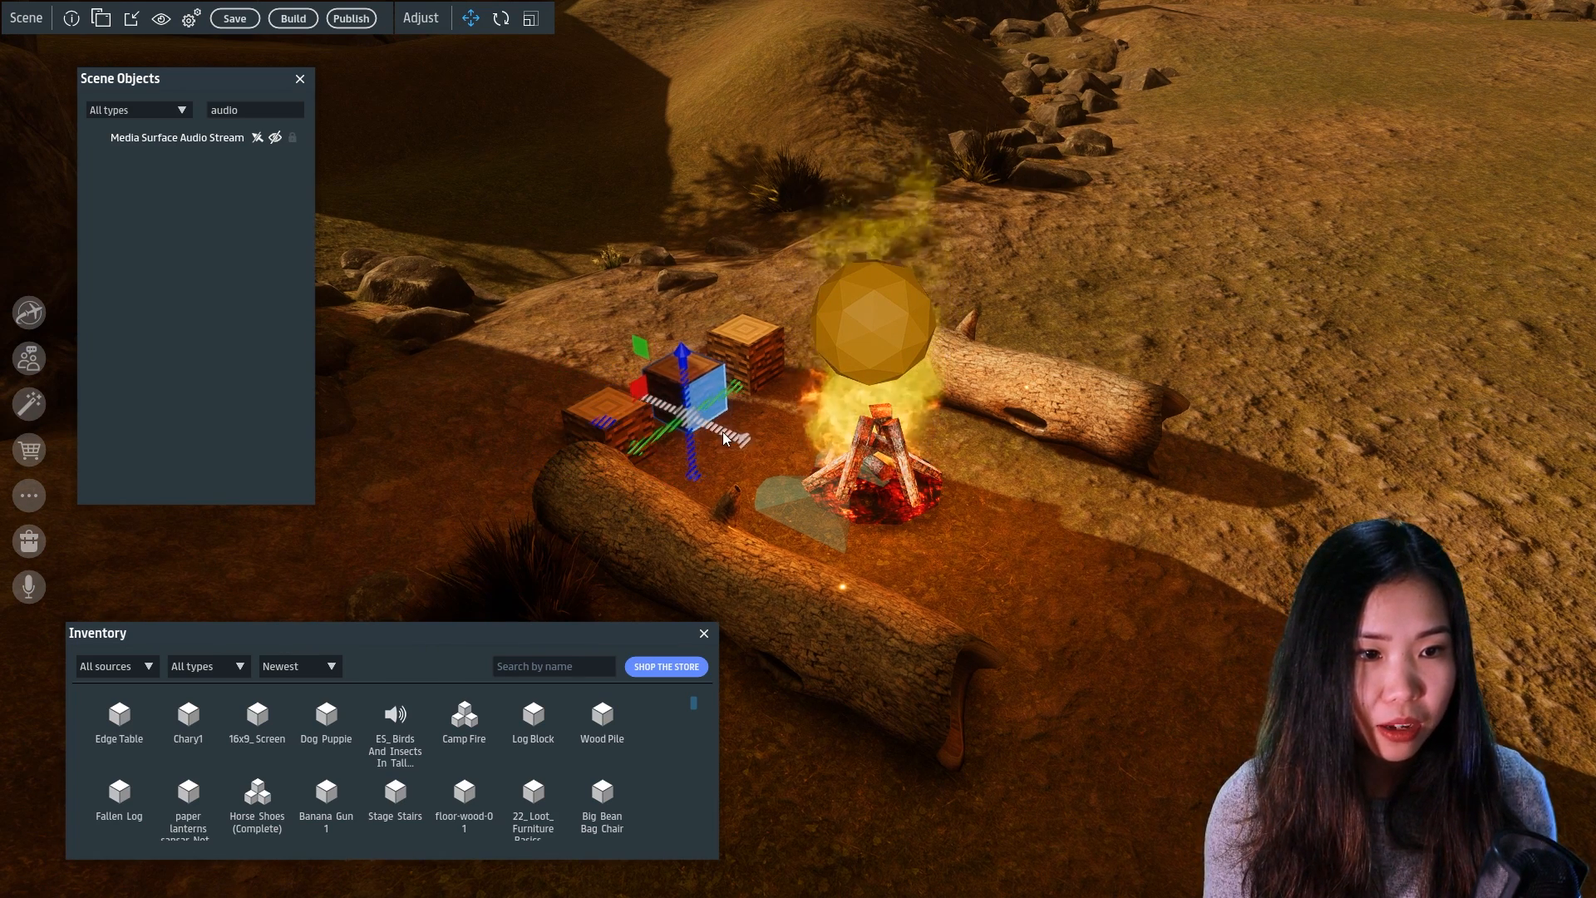
pyautogui.click(1004, 566)
# Move the wooden plank walkway segment away from the sofas onto the open ground behind them
pyautogui.moveTo(706, 123); pyautogui.dragTo(861, 413, button='right')
pyautogui.press('s')
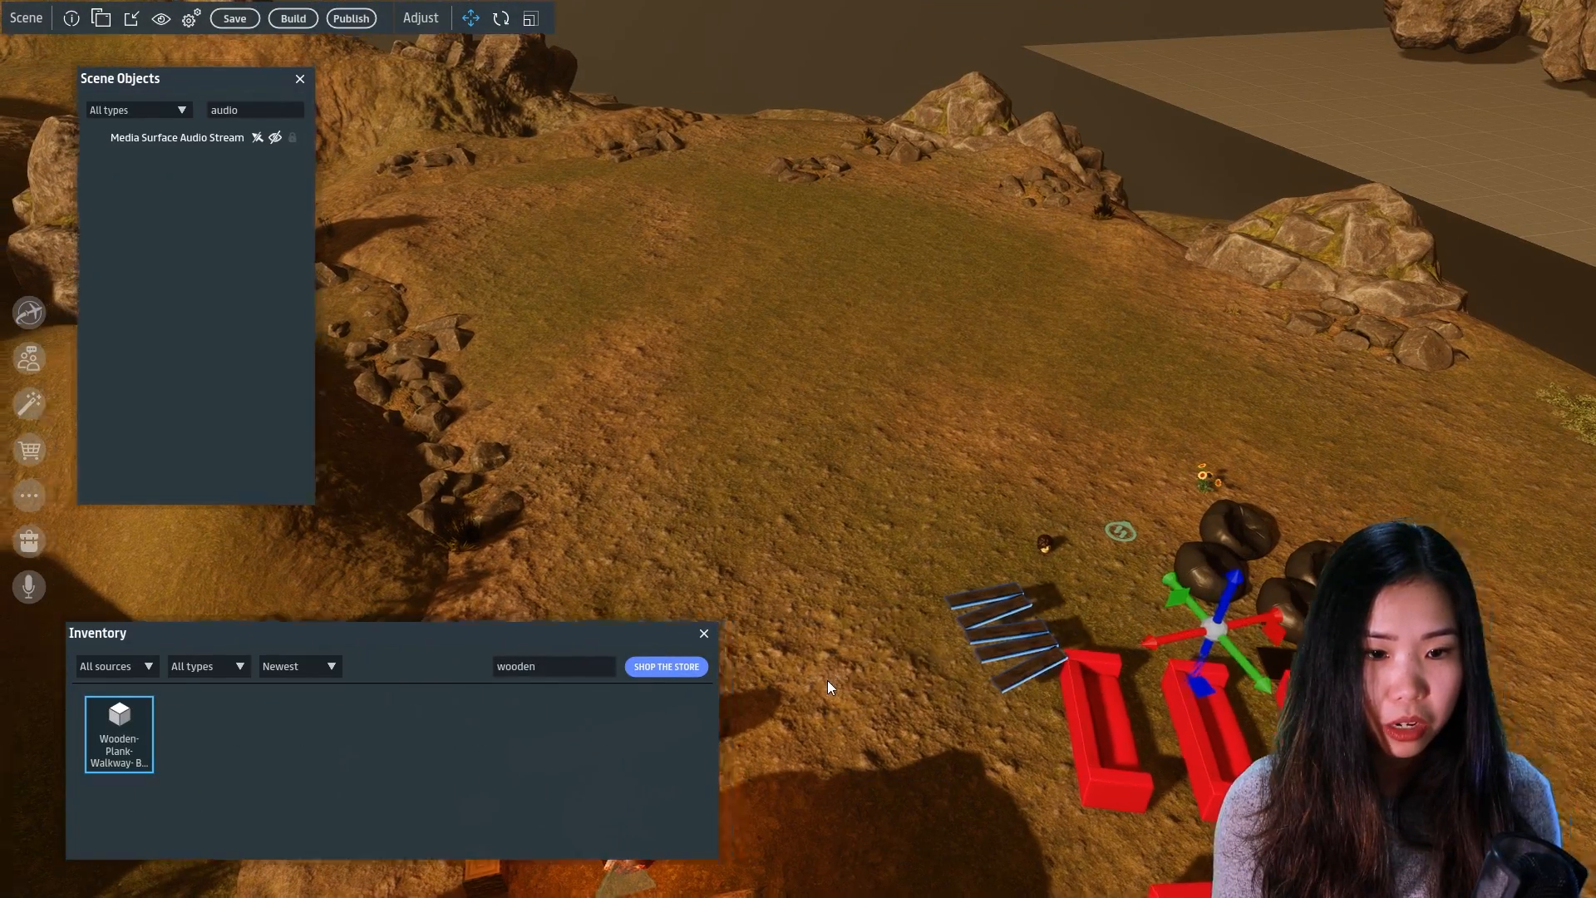
pyautogui.moveTo(826, 680); pyautogui.dragTo(1037, 737, button='right')
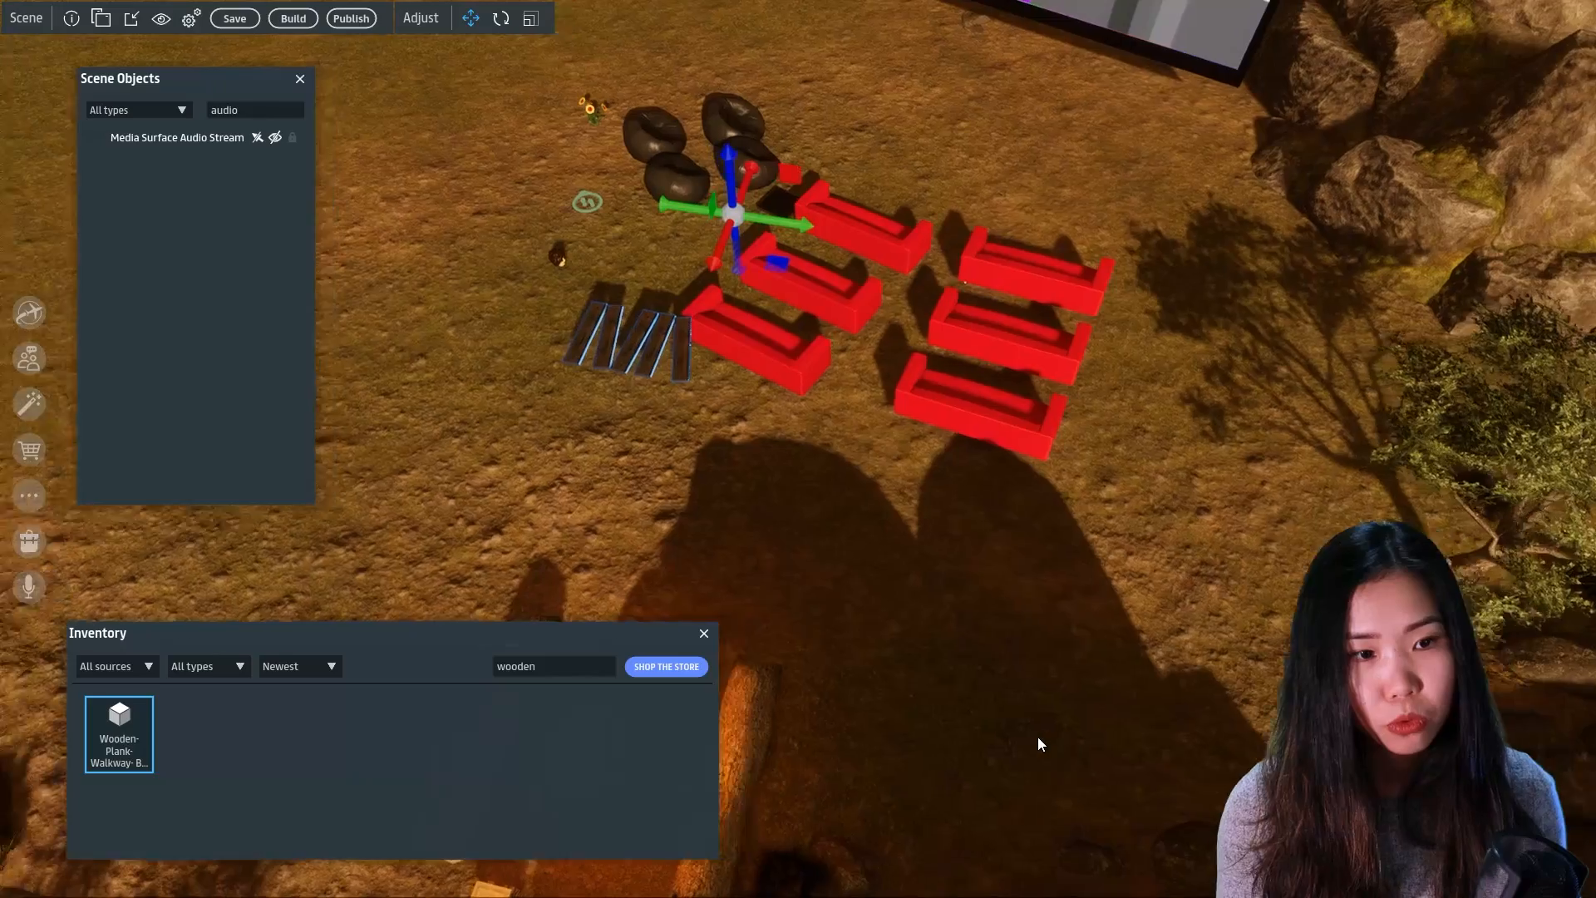
pyautogui.press('a')
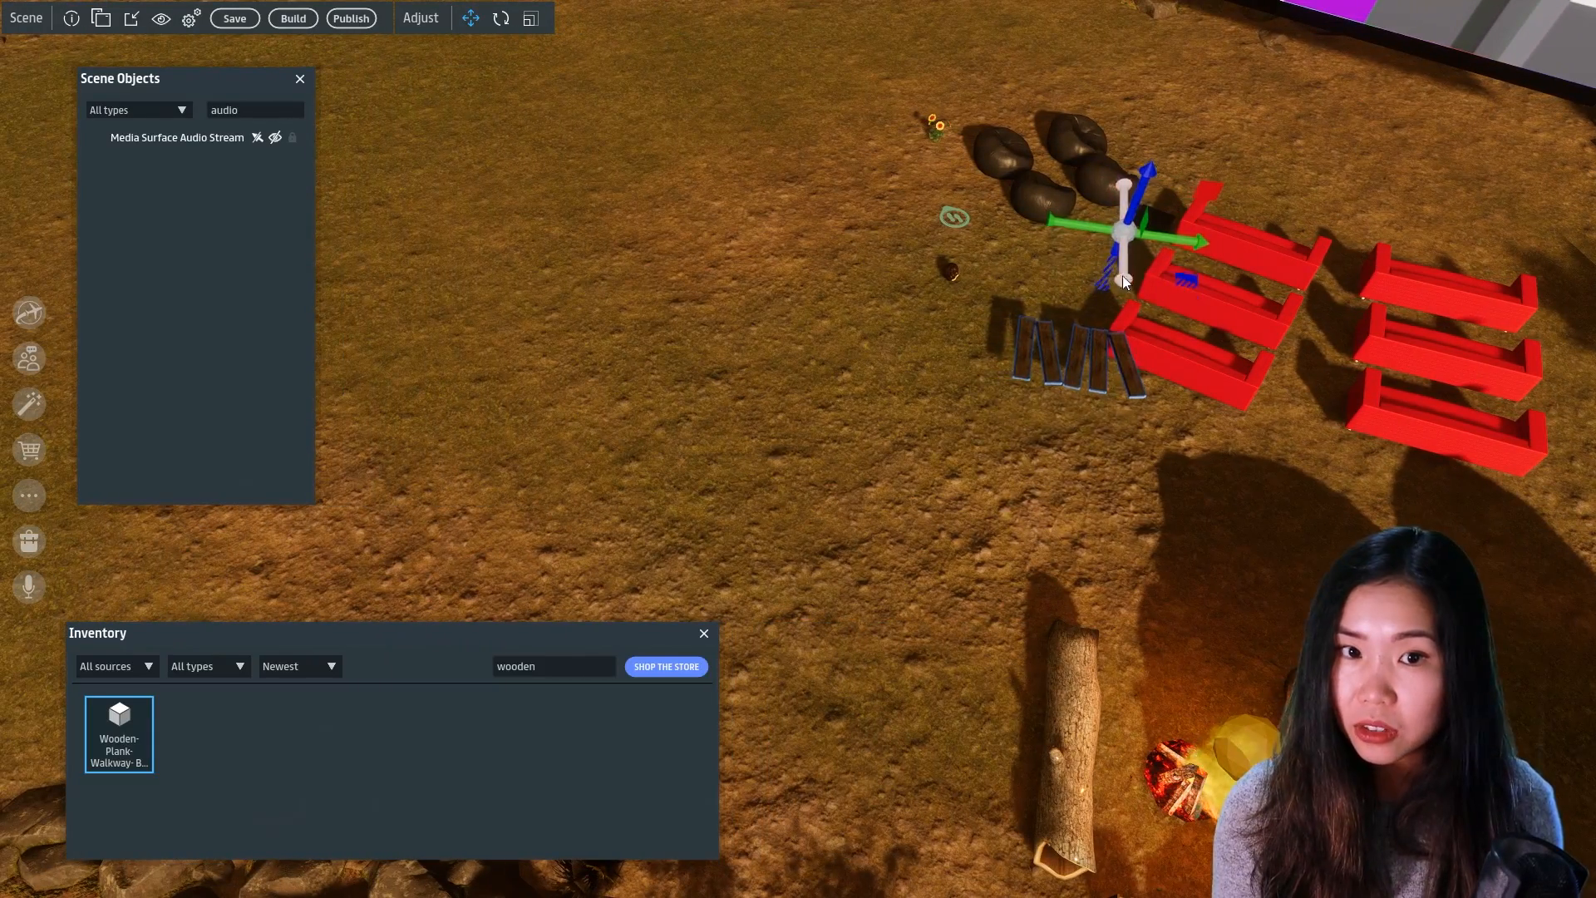
pyautogui.moveTo(1122, 276); pyautogui.dragTo(1122, 394)
pyautogui.moveTo(1141, 337)
pyautogui.mouseDown()
pyautogui.moveTo(1113, 387)
pyautogui.moveTo(1128, 364)
pyautogui.mouseUp()
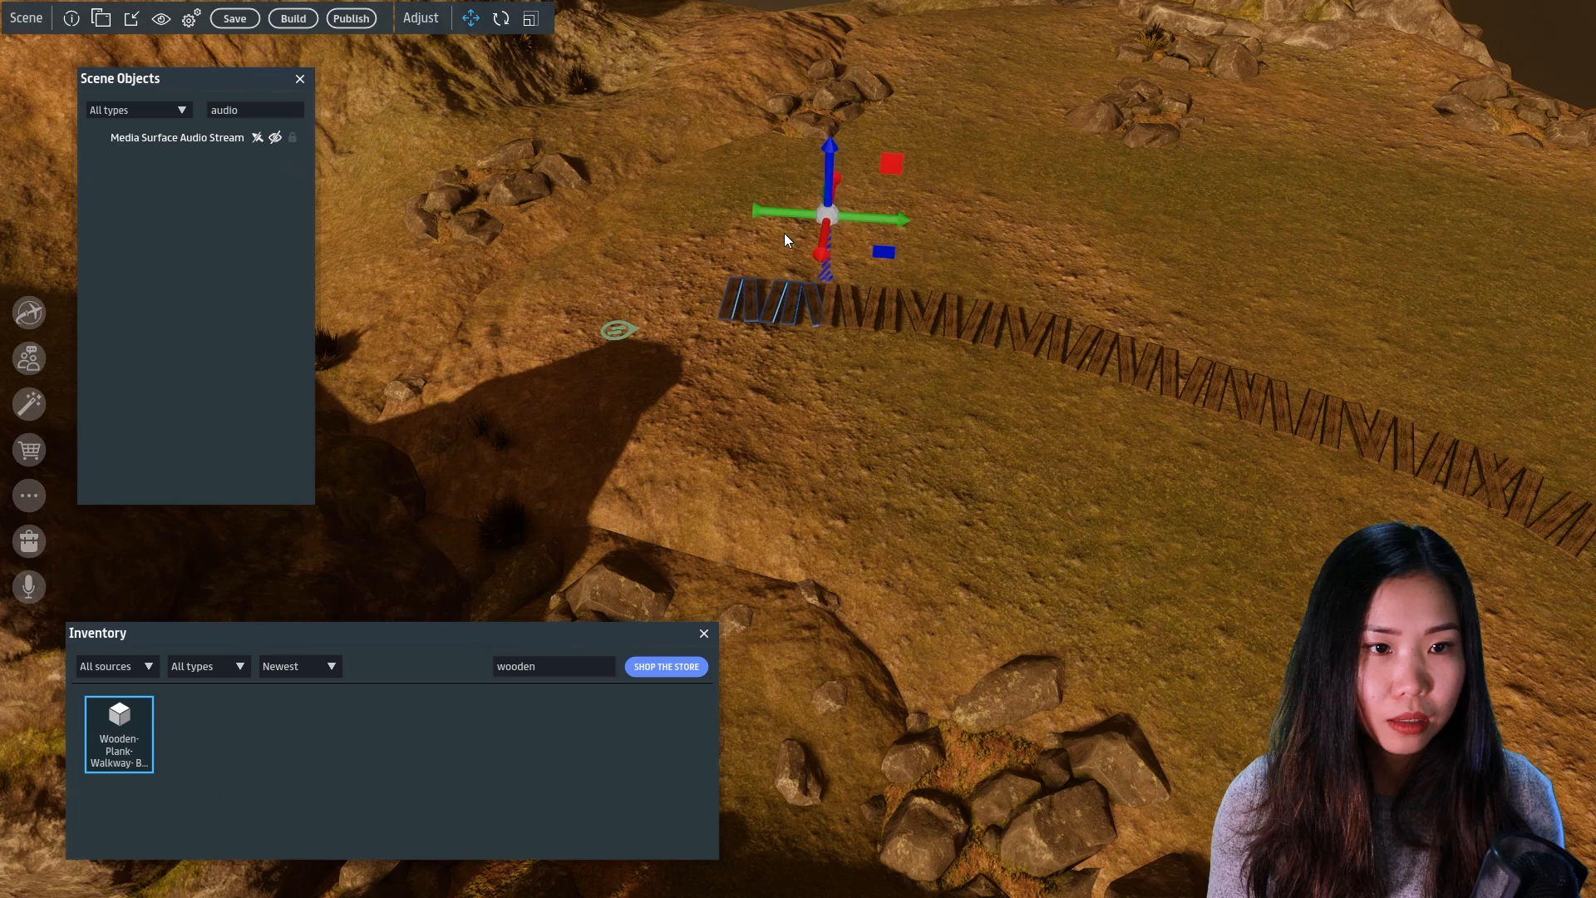
# Extend the curving plank walkway with another segment at its far end, adjusting its position and rotation
pyautogui.press('2')
pyautogui.press('1')
pyautogui.moveTo(805, 218); pyautogui.dragTo(716, 227)
pyautogui.press('2')
pyautogui.press('1')
pyautogui.moveTo(721, 329); pyautogui.dragTo(868, 324, button='right')
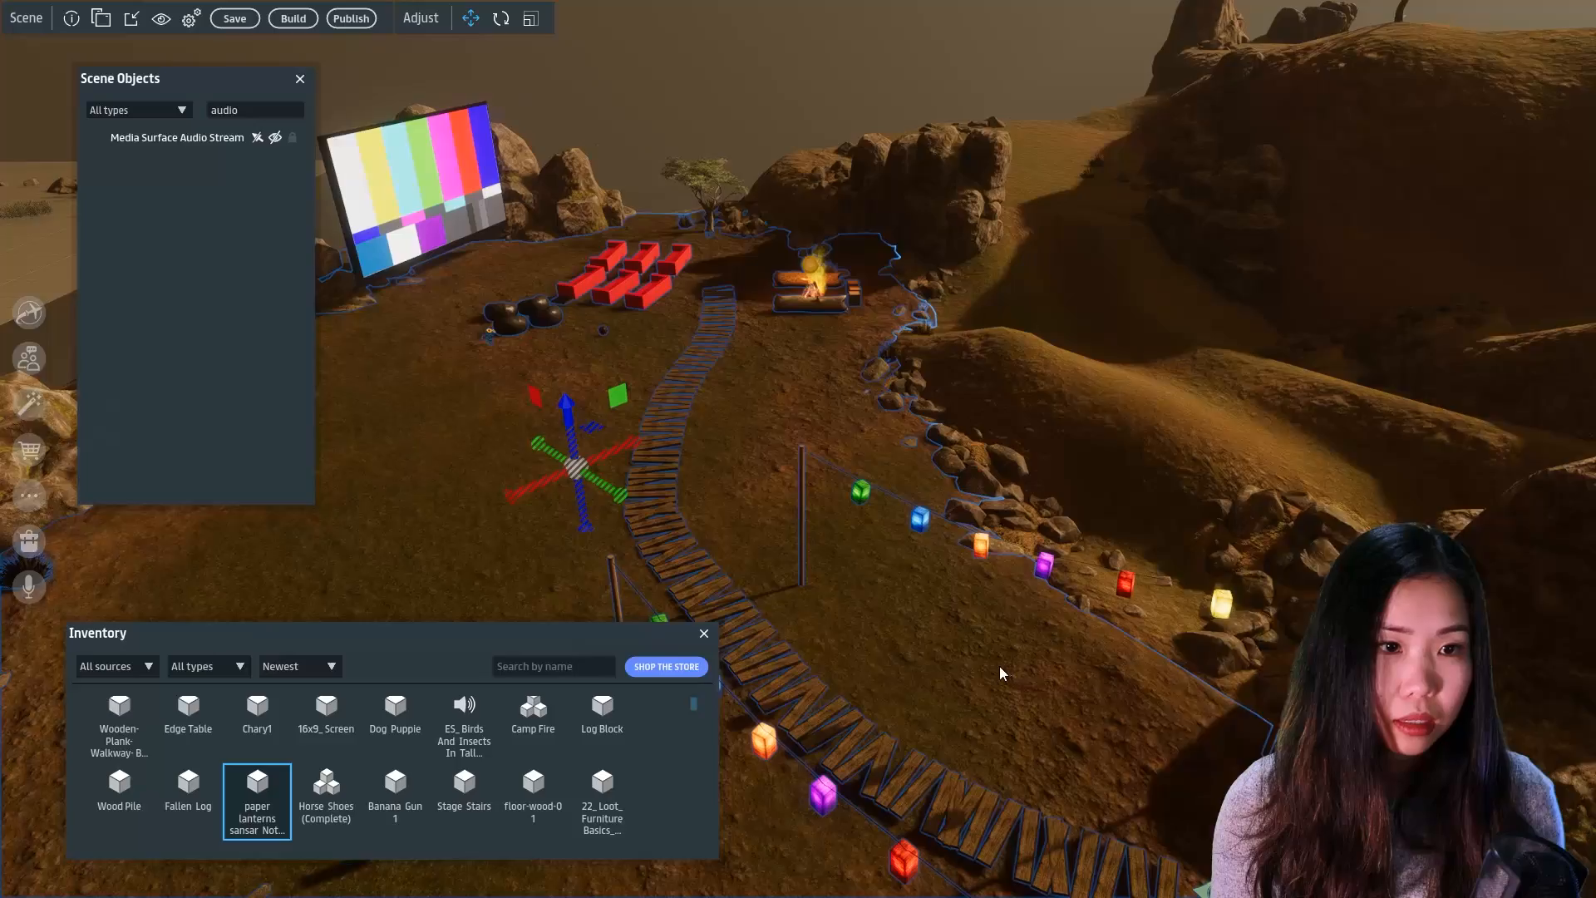
# Deselect the paper lanterns beside the walkway and search the inventory for "shoes"
pyautogui.moveTo(1002, 665); pyautogui.dragTo(1265, 344, button='right')
pyautogui.click(945, 77)
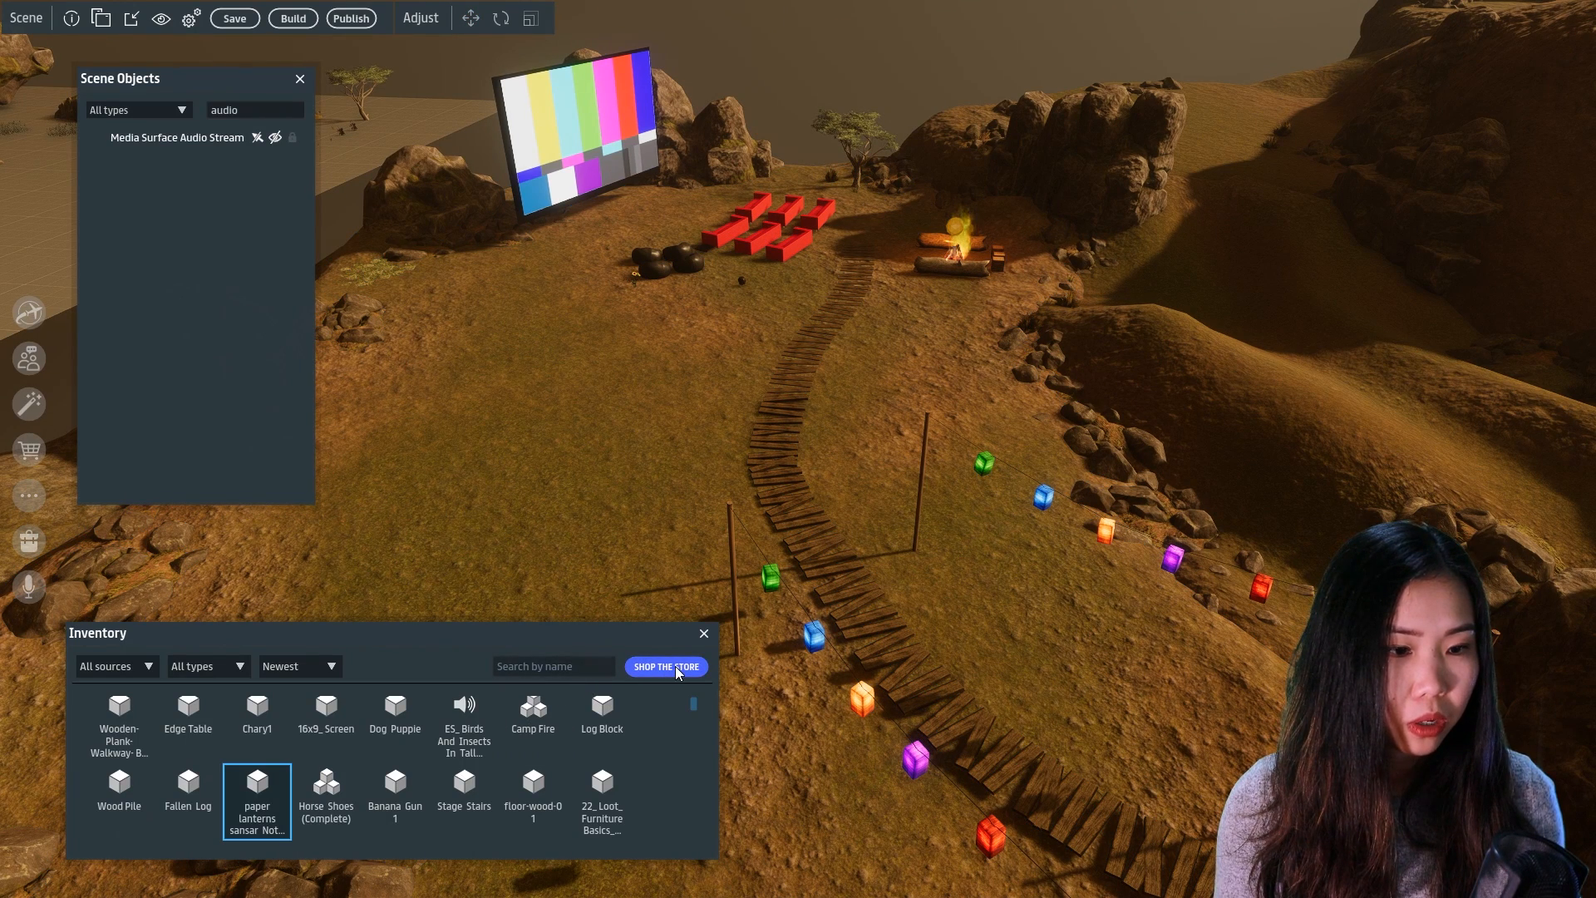
pyautogui.click(569, 665)
pyautogui.write('shoe')
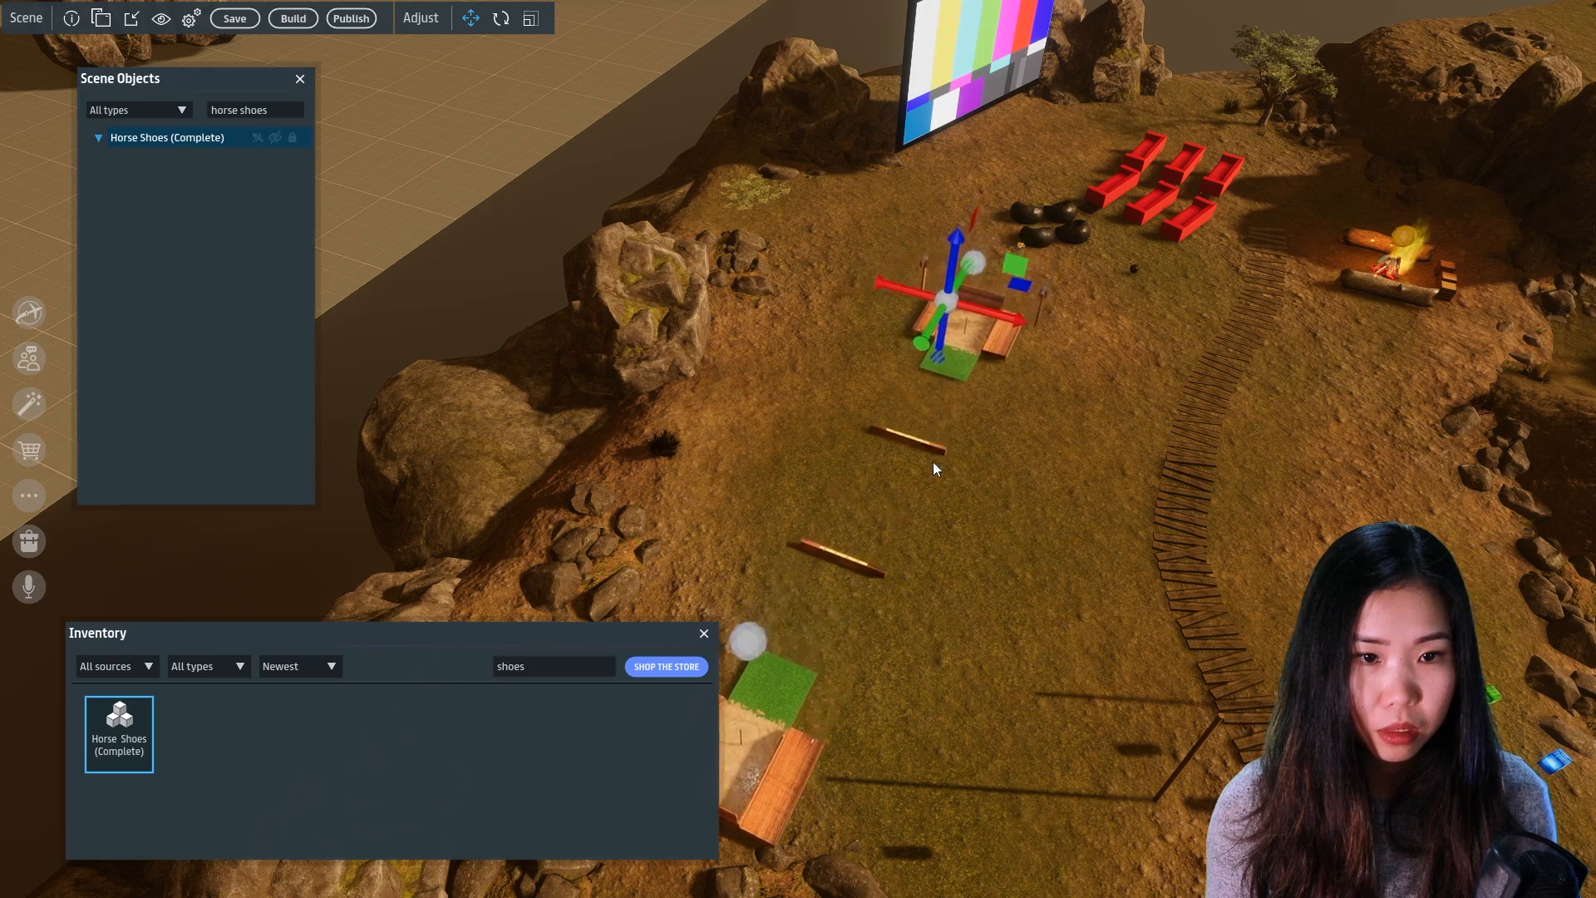
# Position the Horse Shoes (Complete) game on the open ground between the rocks and the plank walkway, and deselect it
pyautogui.moveTo(933, 462); pyautogui.dragTo(925, 477)
pyautogui.moveTo(999, 332); pyautogui.dragTo(1052, 378)
pyautogui.press('w')
pyautogui.press('d')
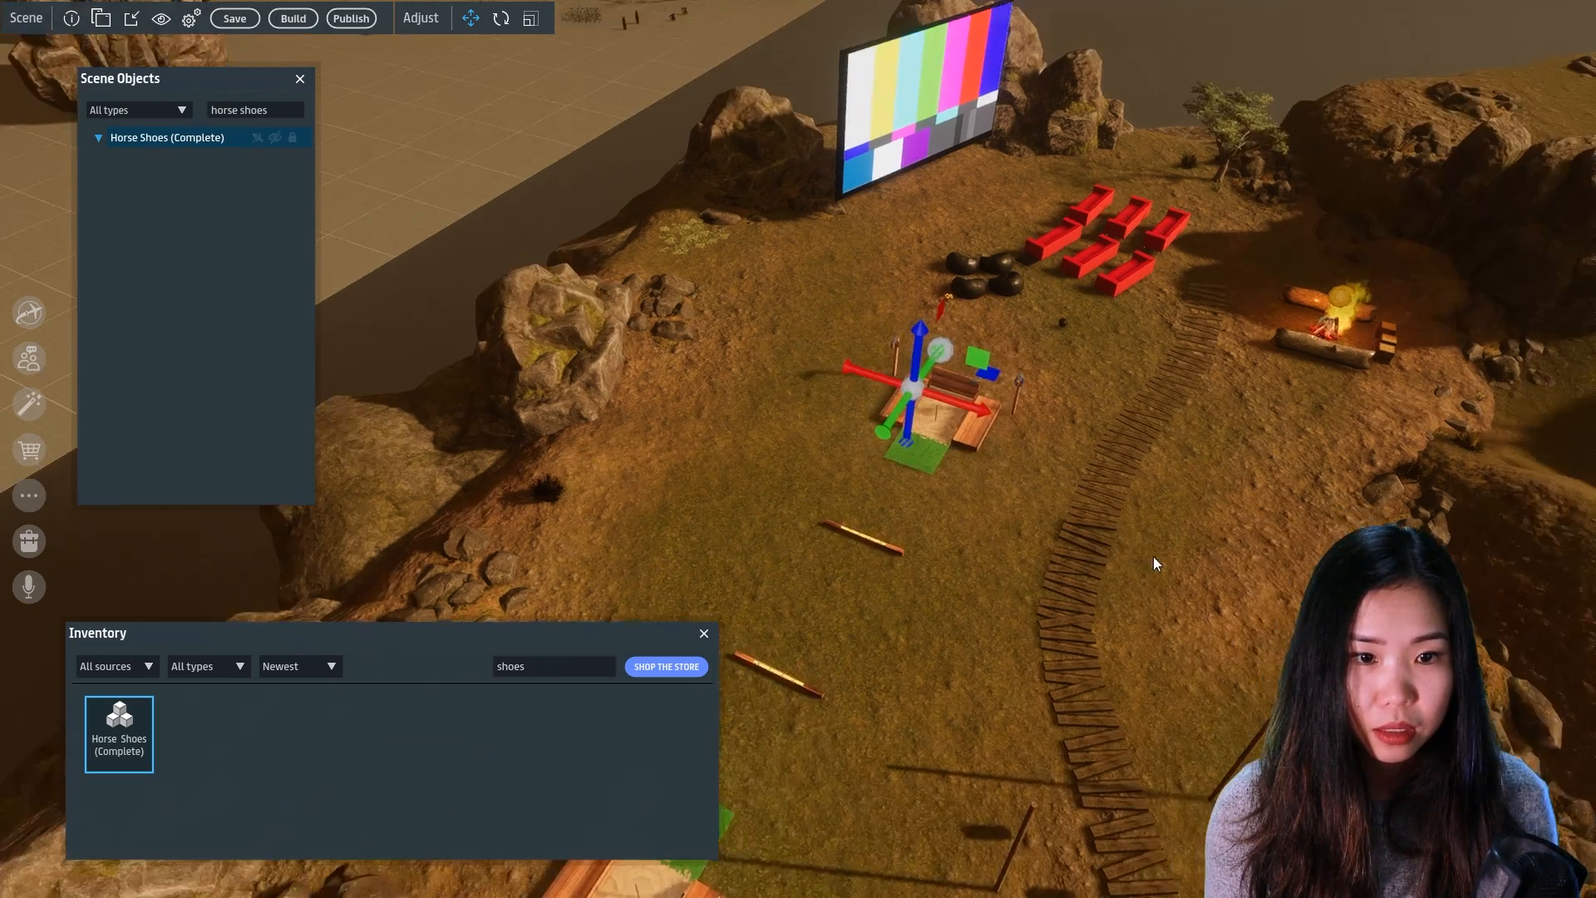
pyautogui.click(1227, 552)
pyautogui.click(1128, 77)
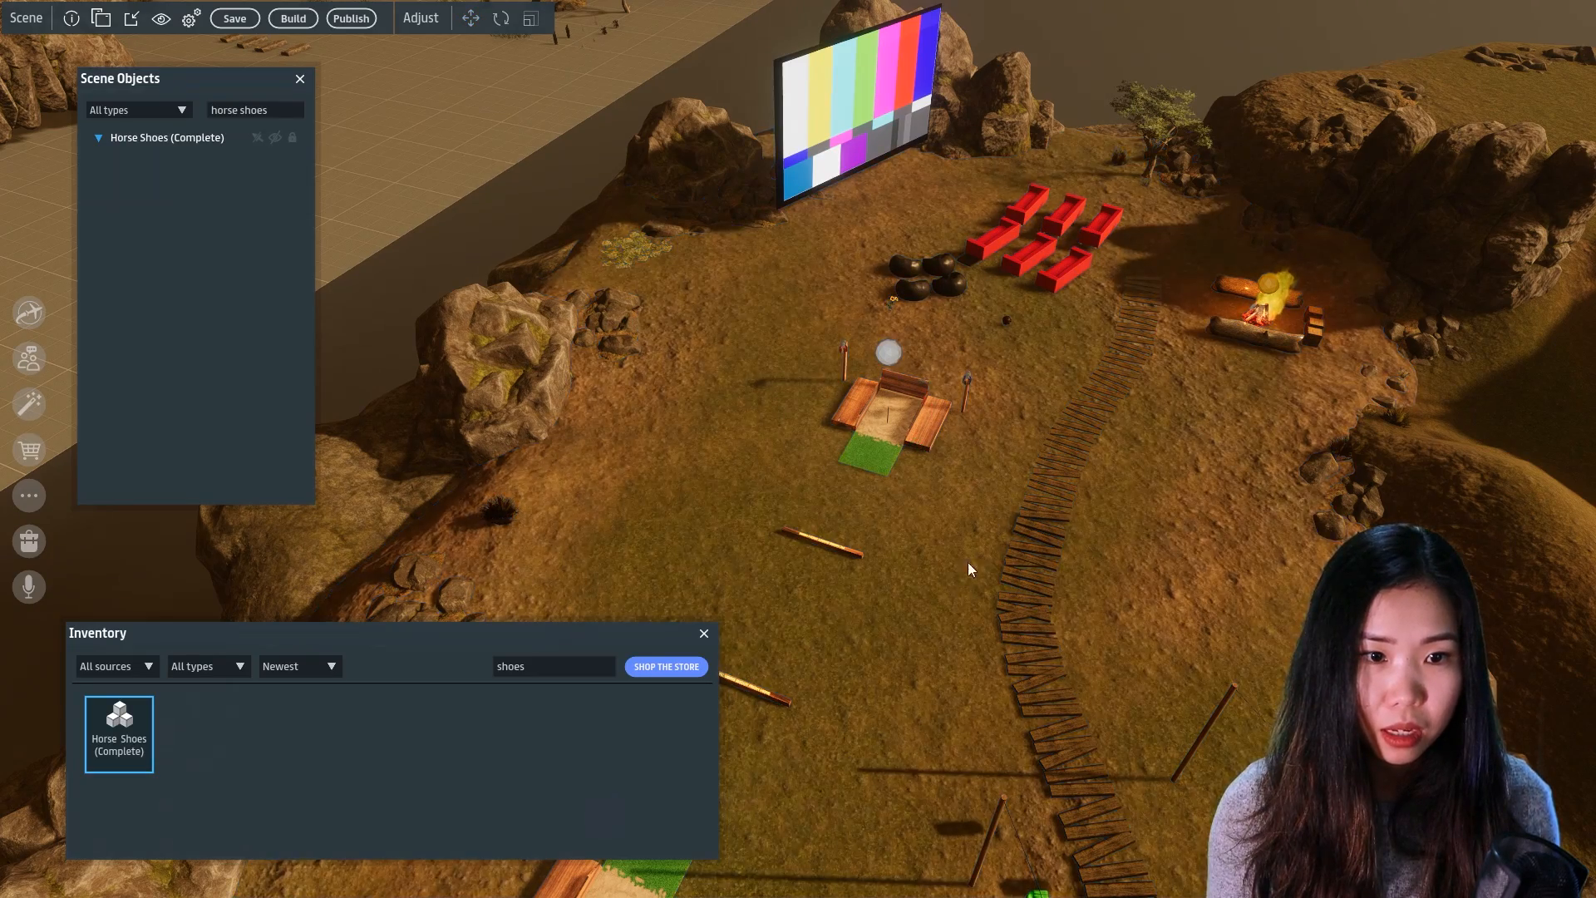
# Examine the overall party layout around the walkway, lanterns, horseshoe game, sofas, screen and campfire
pyautogui.press('d')
pyautogui.press('w')
pyautogui.press('w')
pyautogui.moveTo(962, 581); pyautogui.dragTo(1260, 459, button='right')
pyautogui.press('w')
pyautogui.press('s')
pyautogui.press('d')
pyautogui.press('s')
pyautogui.press('d')
pyautogui.press('s')
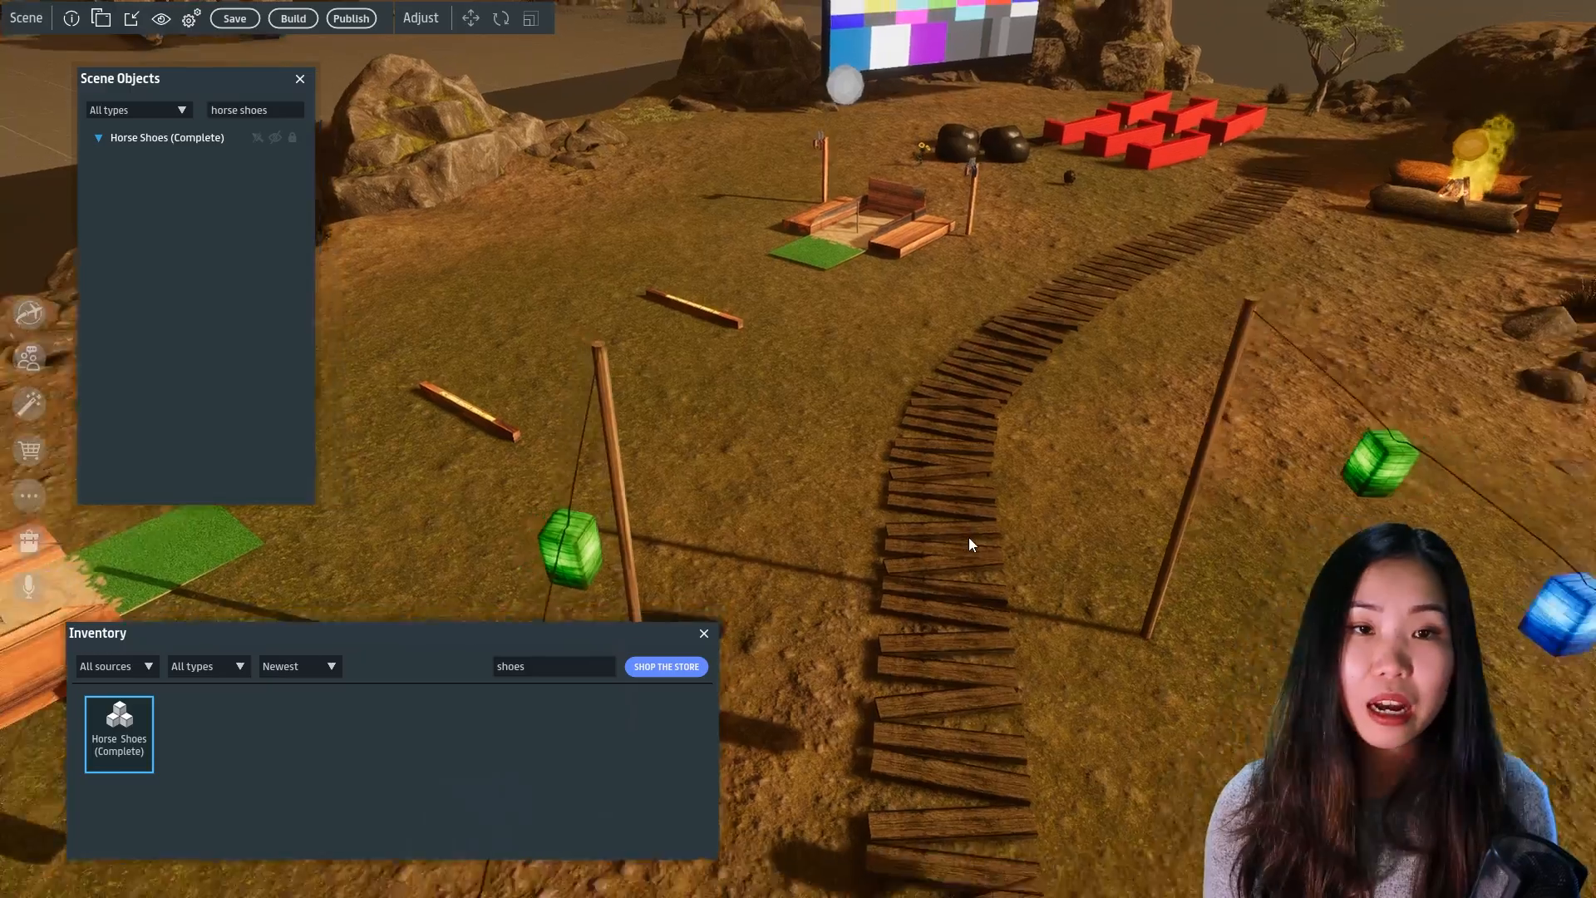
pyautogui.press('s')
pyautogui.press('s')
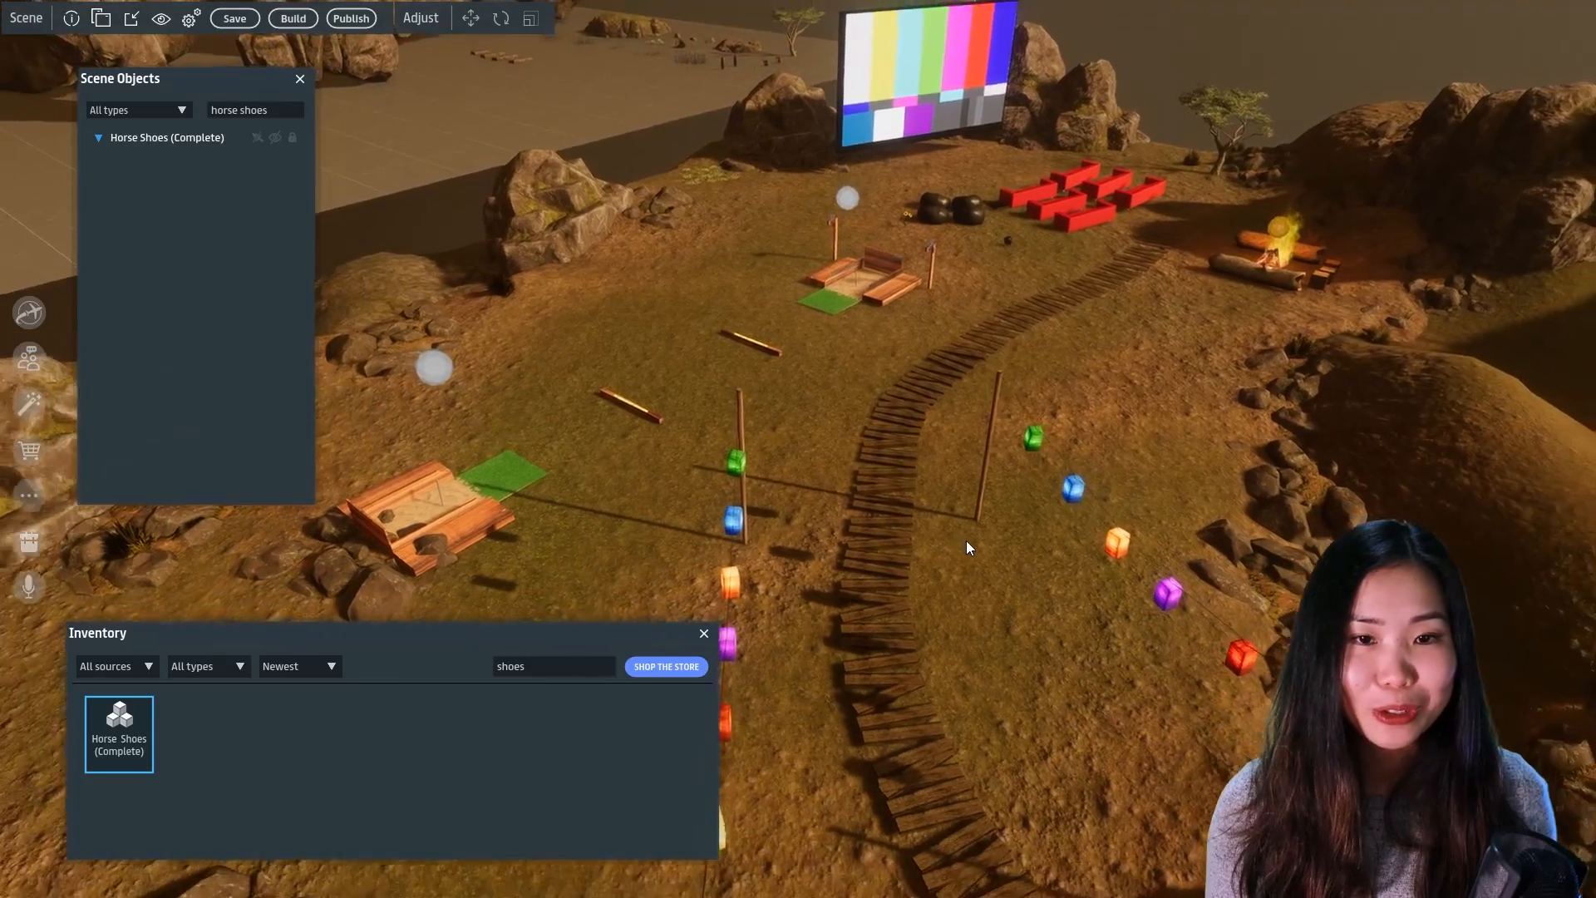
pyautogui.press('s')
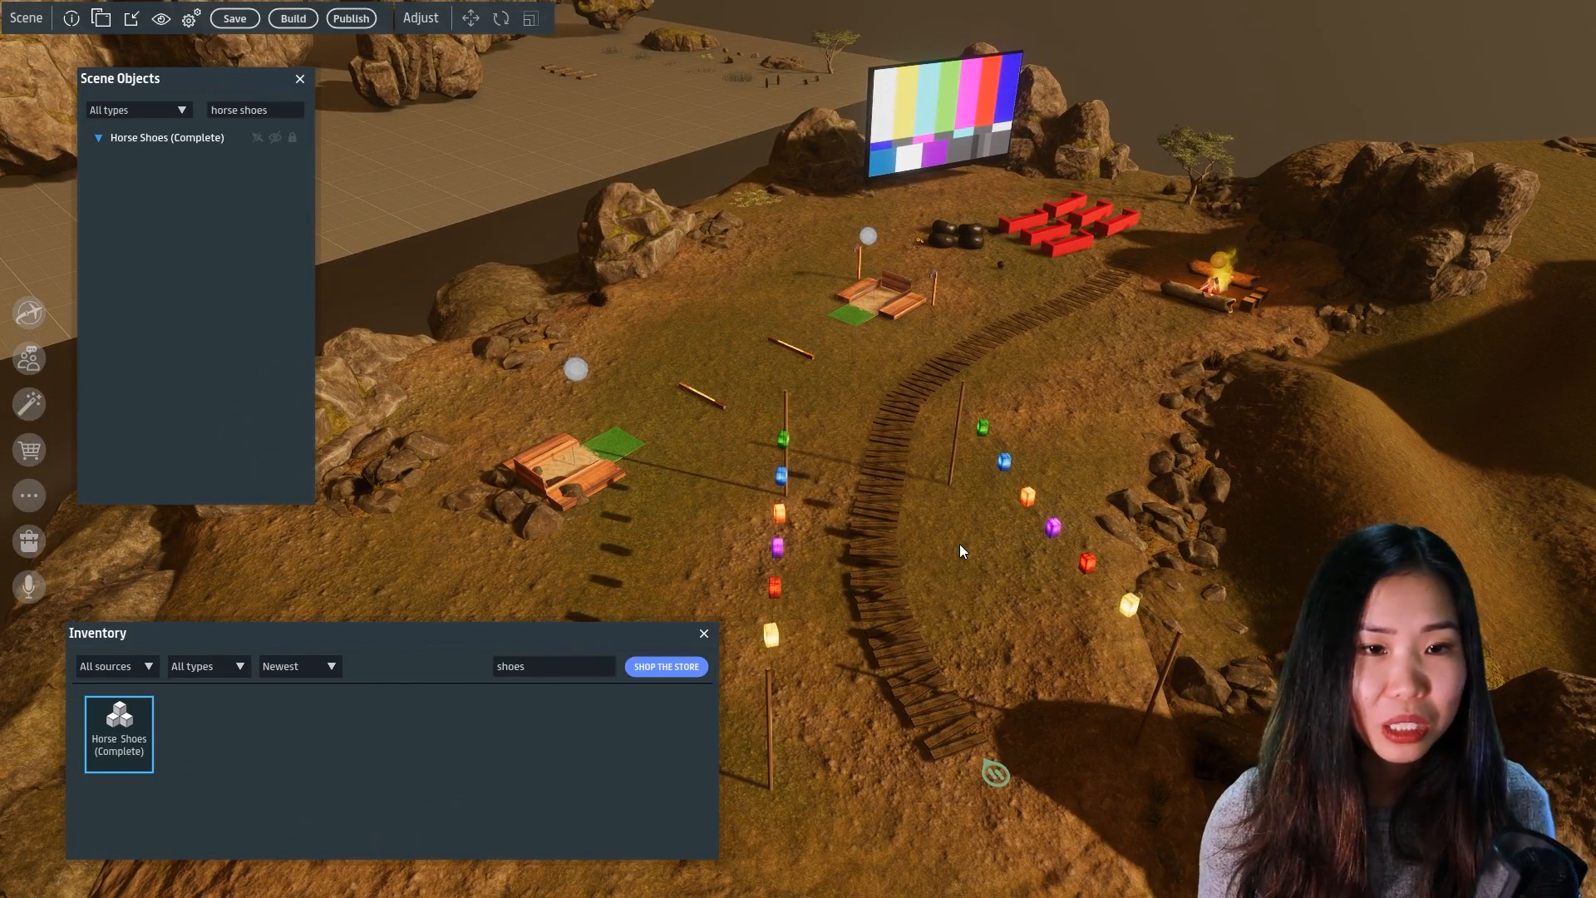
pyautogui.press('s')
pyautogui.press('s')
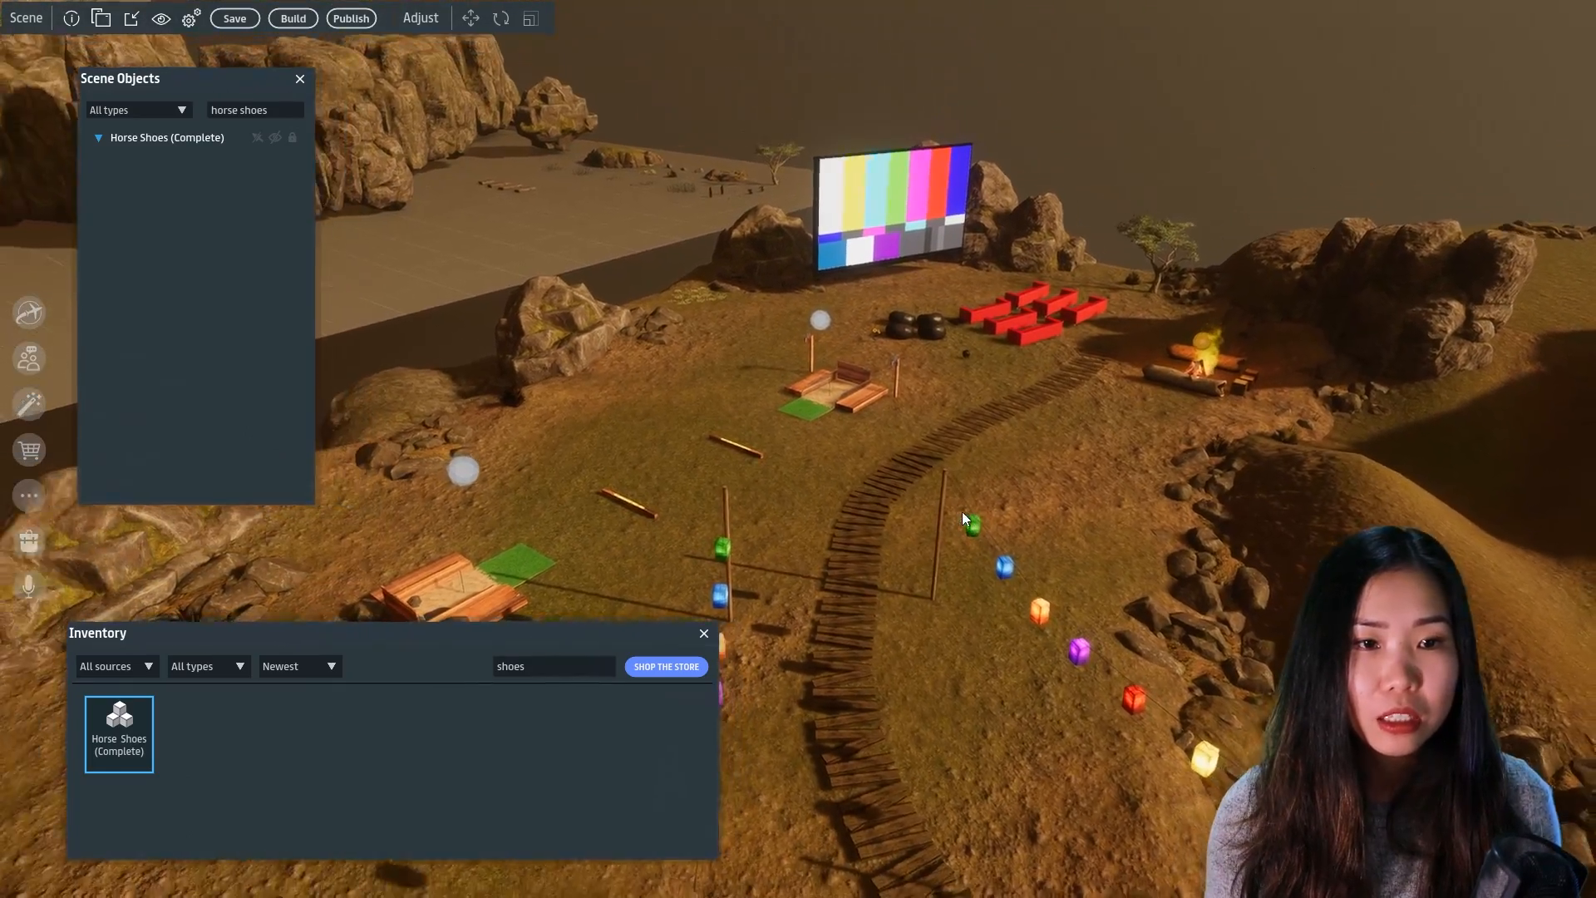
pyautogui.moveTo(961, 512); pyautogui.dragTo(944, 519, button='right')
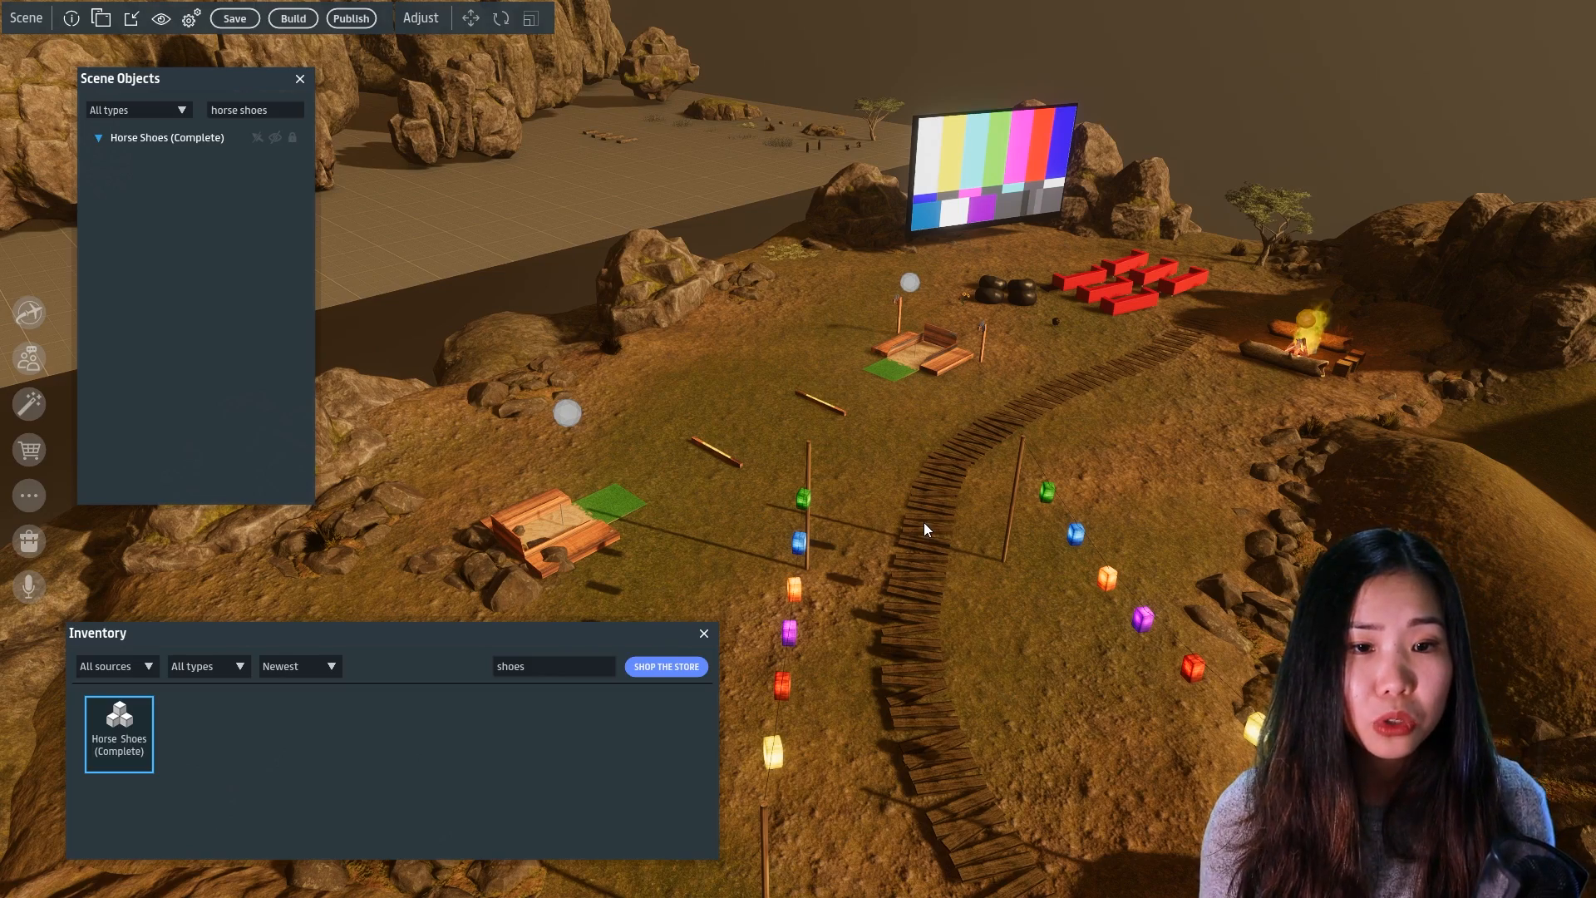
# Add a light to the purple lantern of the paper lantern string beside the walkway
pyautogui.moveTo(926, 531); pyautogui.dragTo(768, 432, button='right')
pyautogui.scroll(-3, 1069, 552)
pyautogui.click(796, 424)
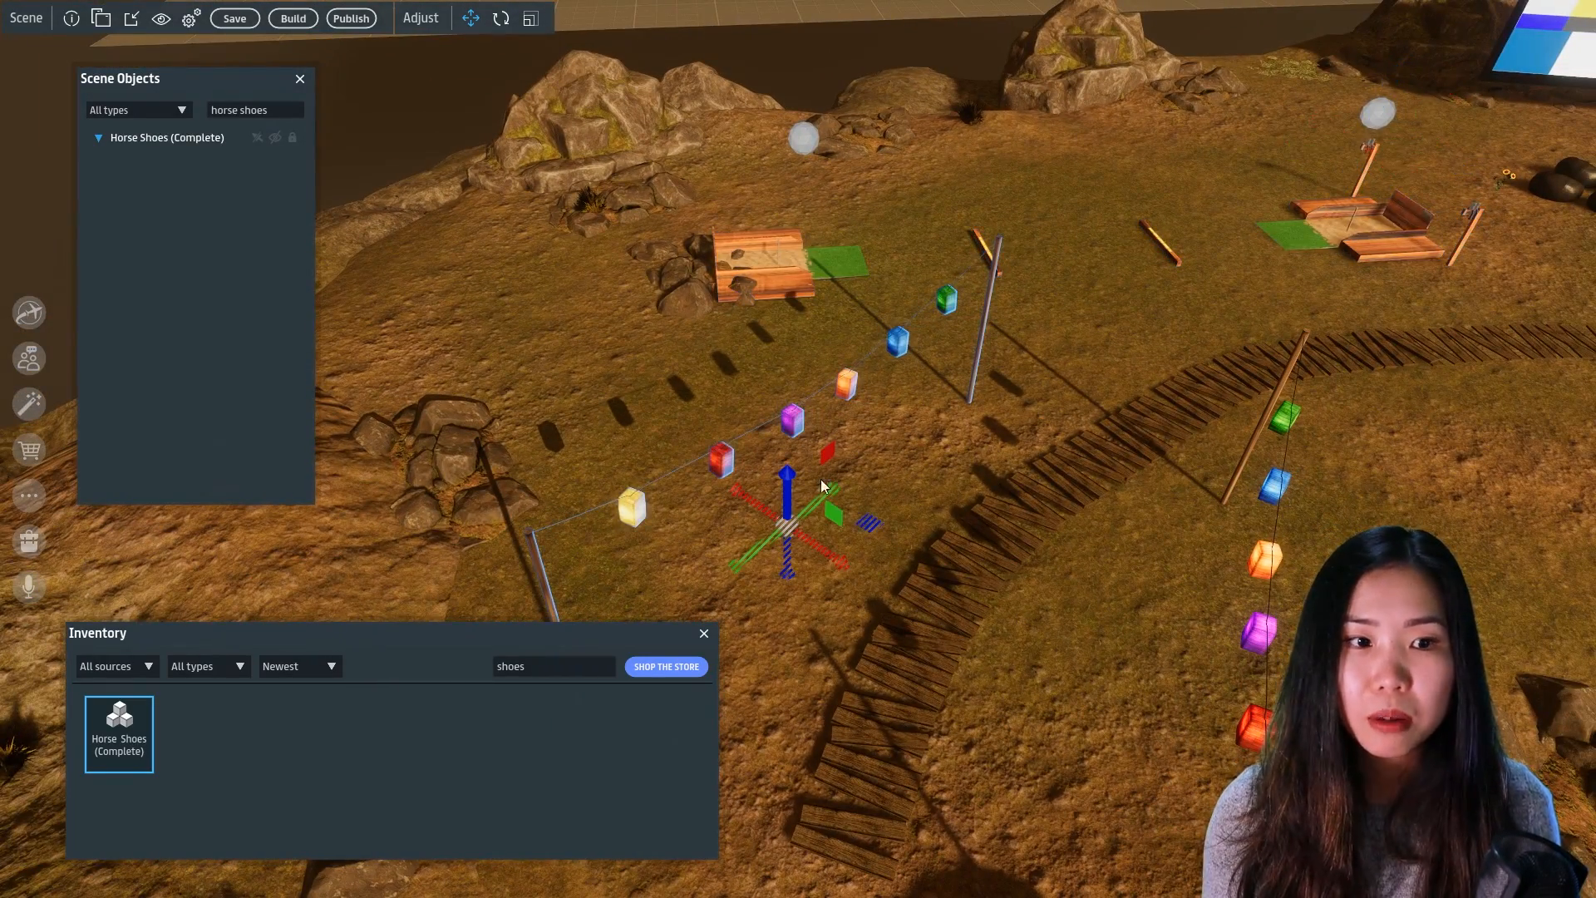
pyautogui.moveTo(945, 566); pyautogui.dragTo(961, 593, button='right')
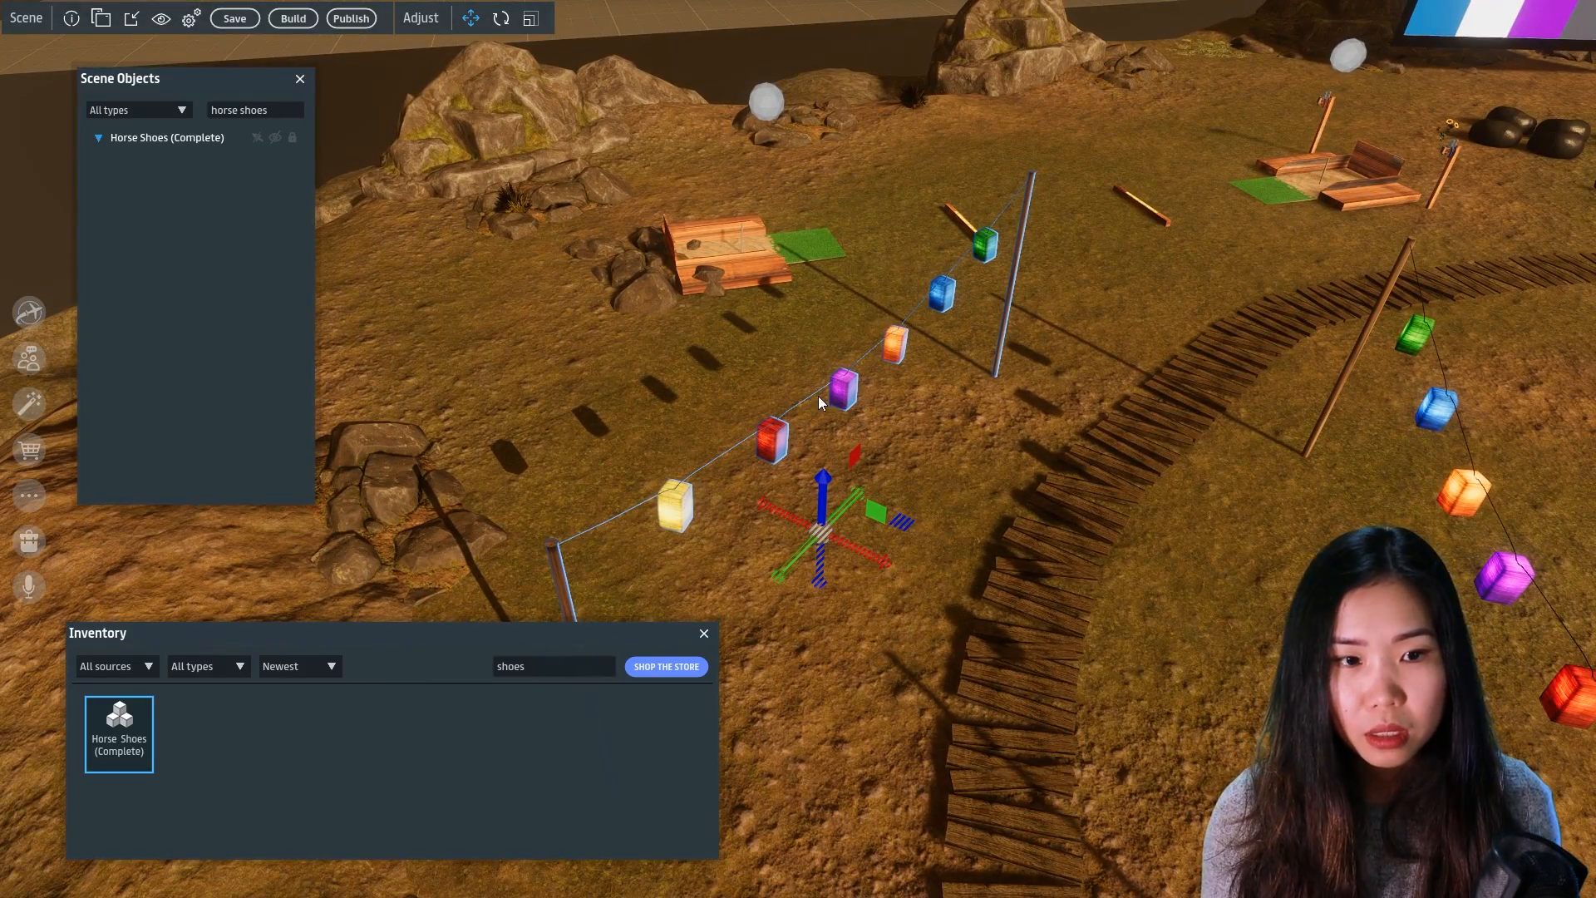
pyautogui.rightClick(846, 398)
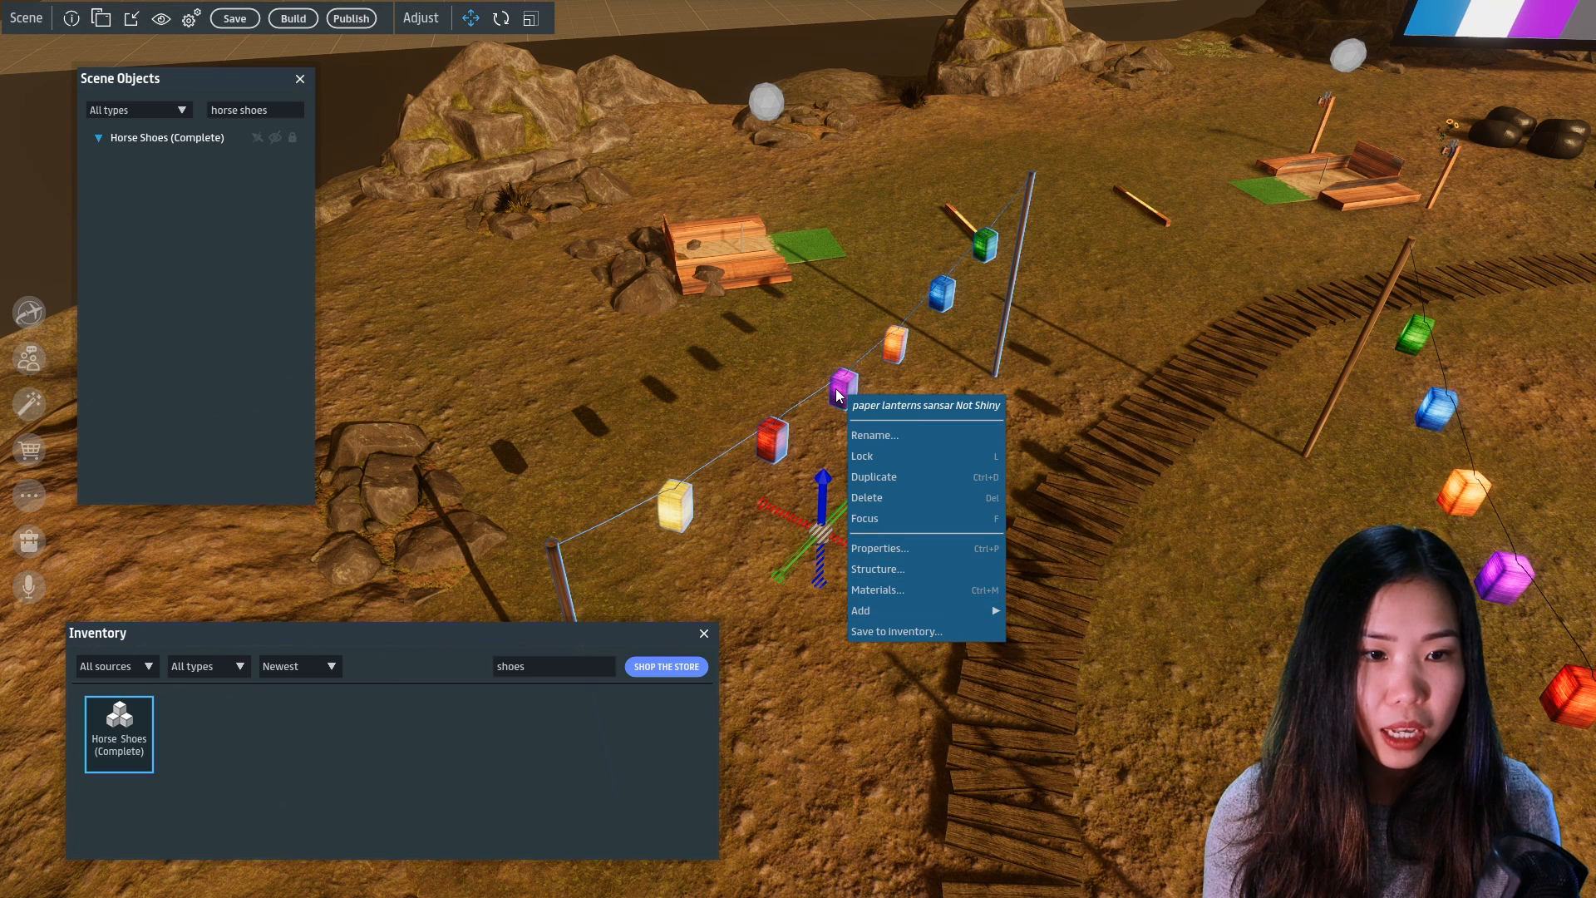
pyautogui.click(837, 388)
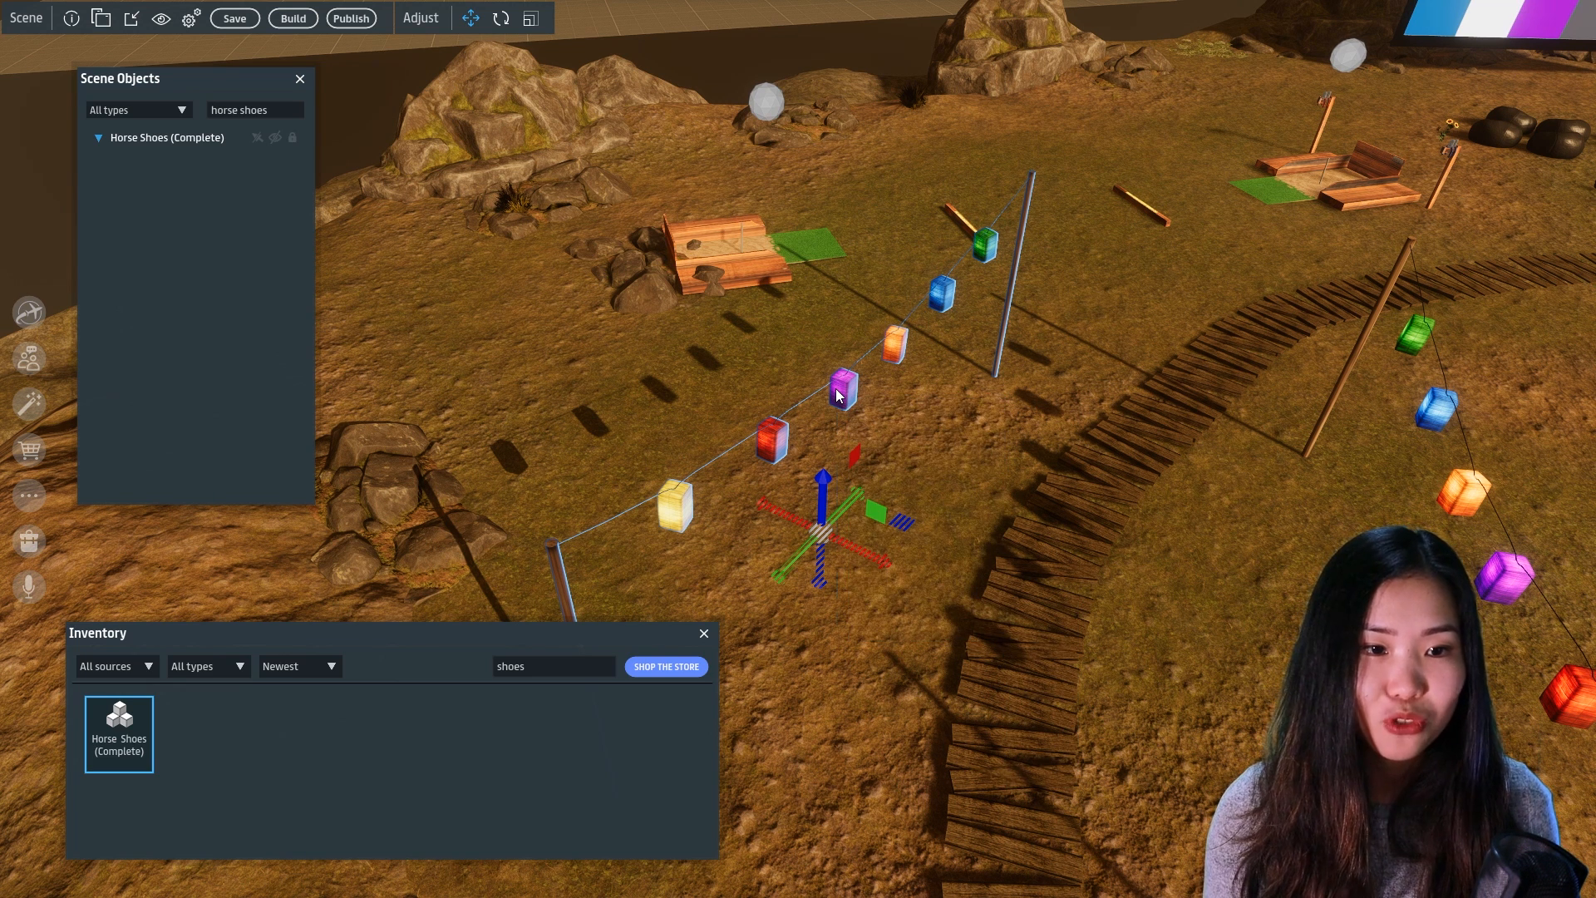
pyautogui.rightClick(836, 389)
pyautogui.moveTo(900, 612)
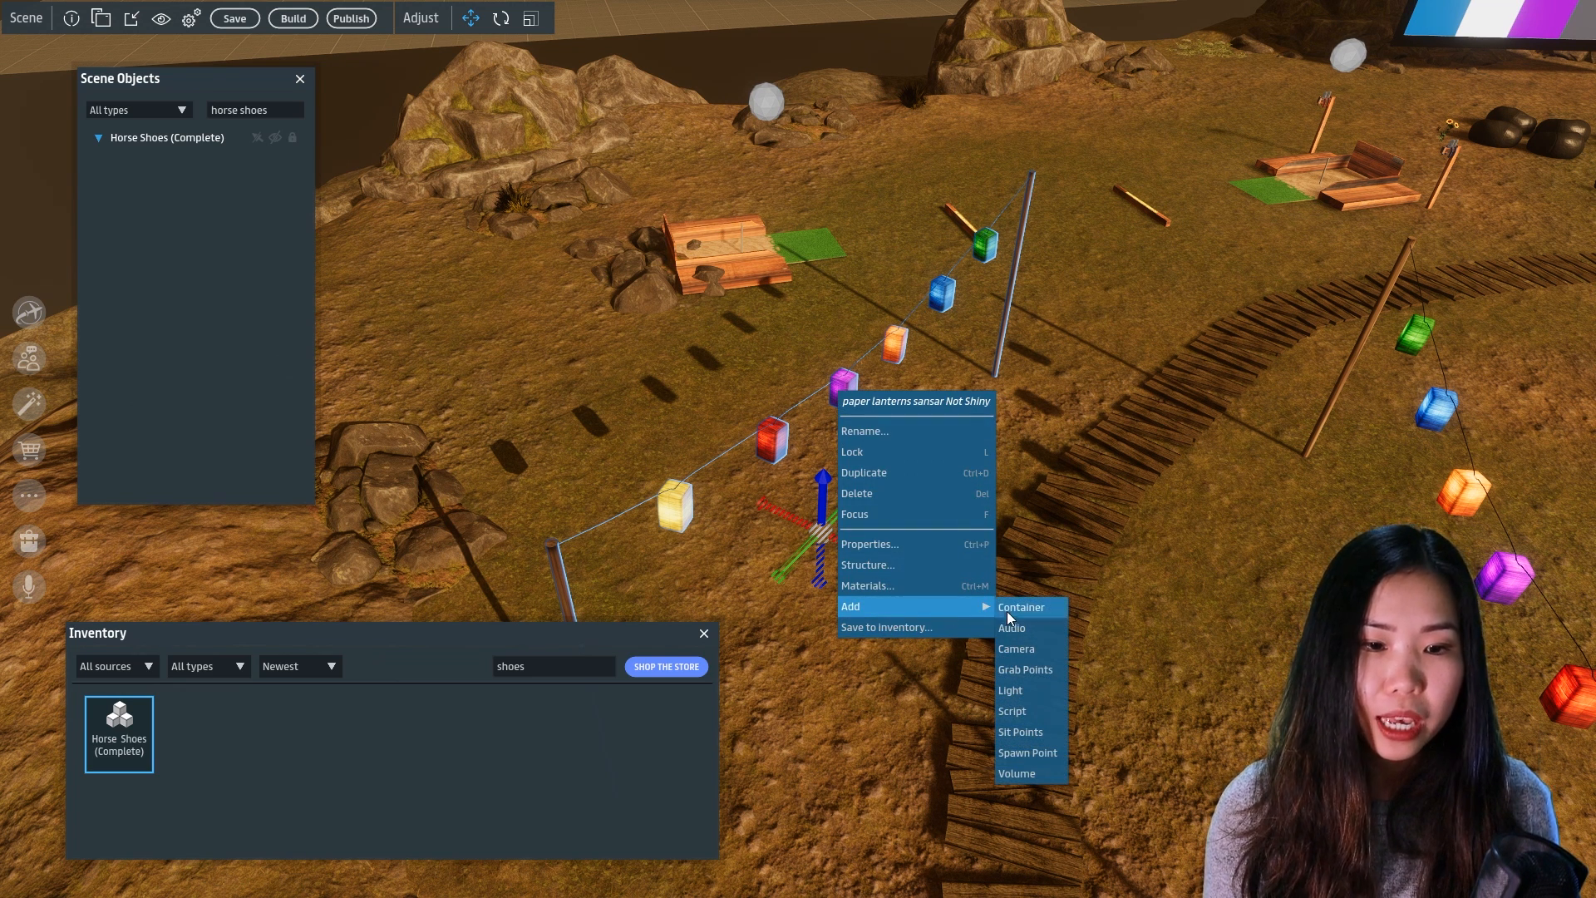
pyautogui.click(1014, 690)
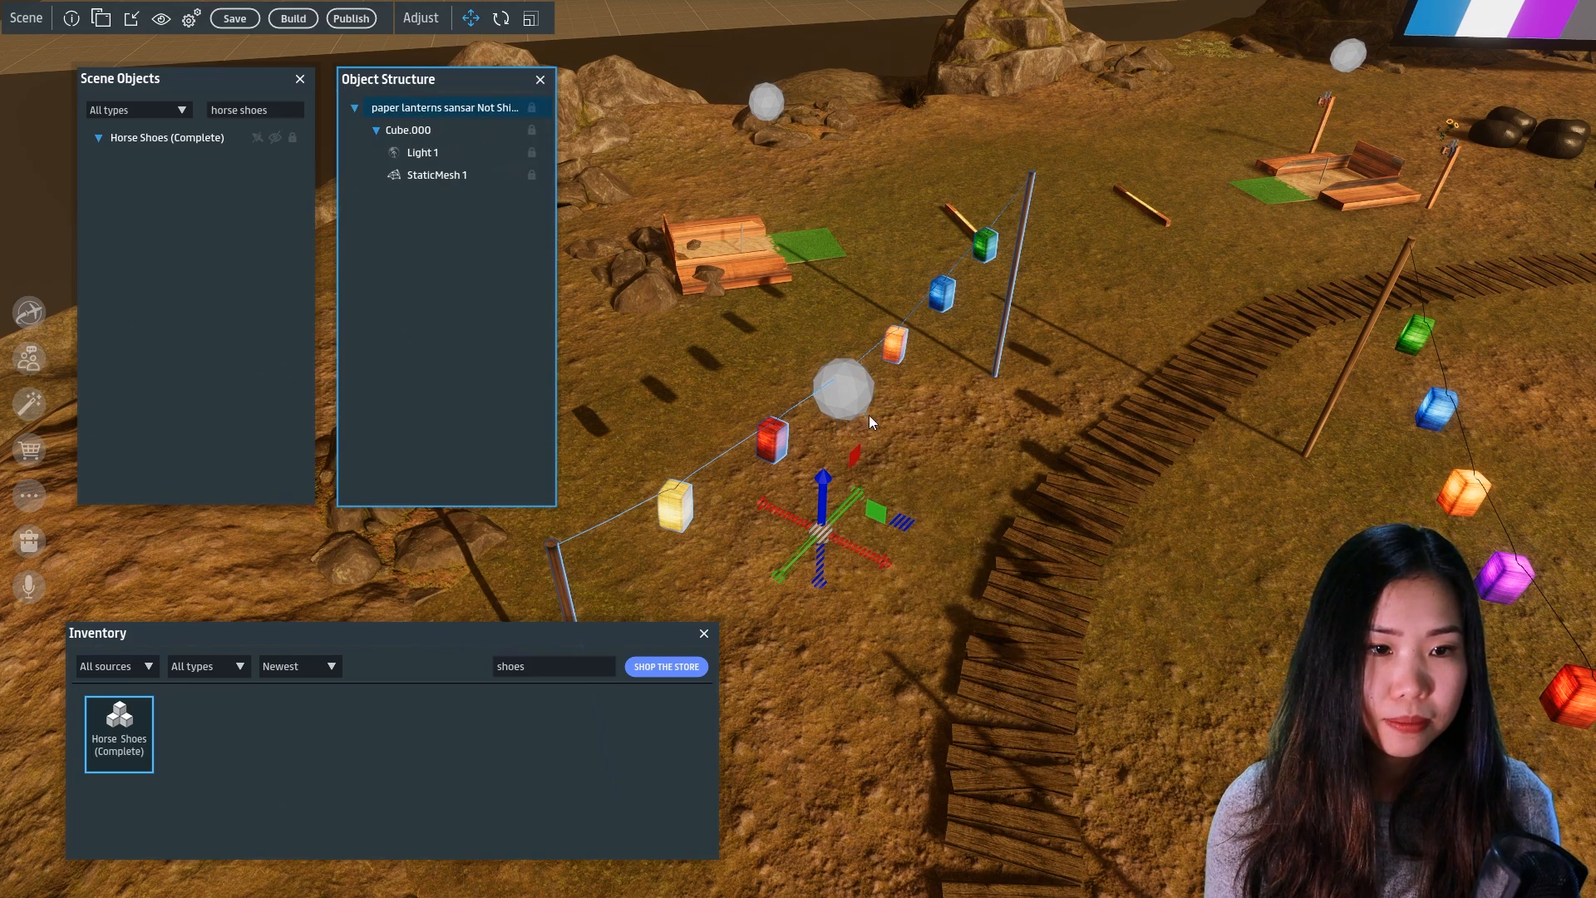
# Select Light 1 of the paper lanterns, show its properties and set its intensity to 42.665
pyautogui.click(845, 389)
pyautogui.moveTo(975, 402)
pyautogui.mouseDown(button='right')
pyautogui.moveTo(1020, 410)
pyautogui.moveTo(985, 406)
pyautogui.mouseUp(button='right')
pyautogui.click(430, 151)
pyautogui.click(101, 18)
pyautogui.click(137, 74)
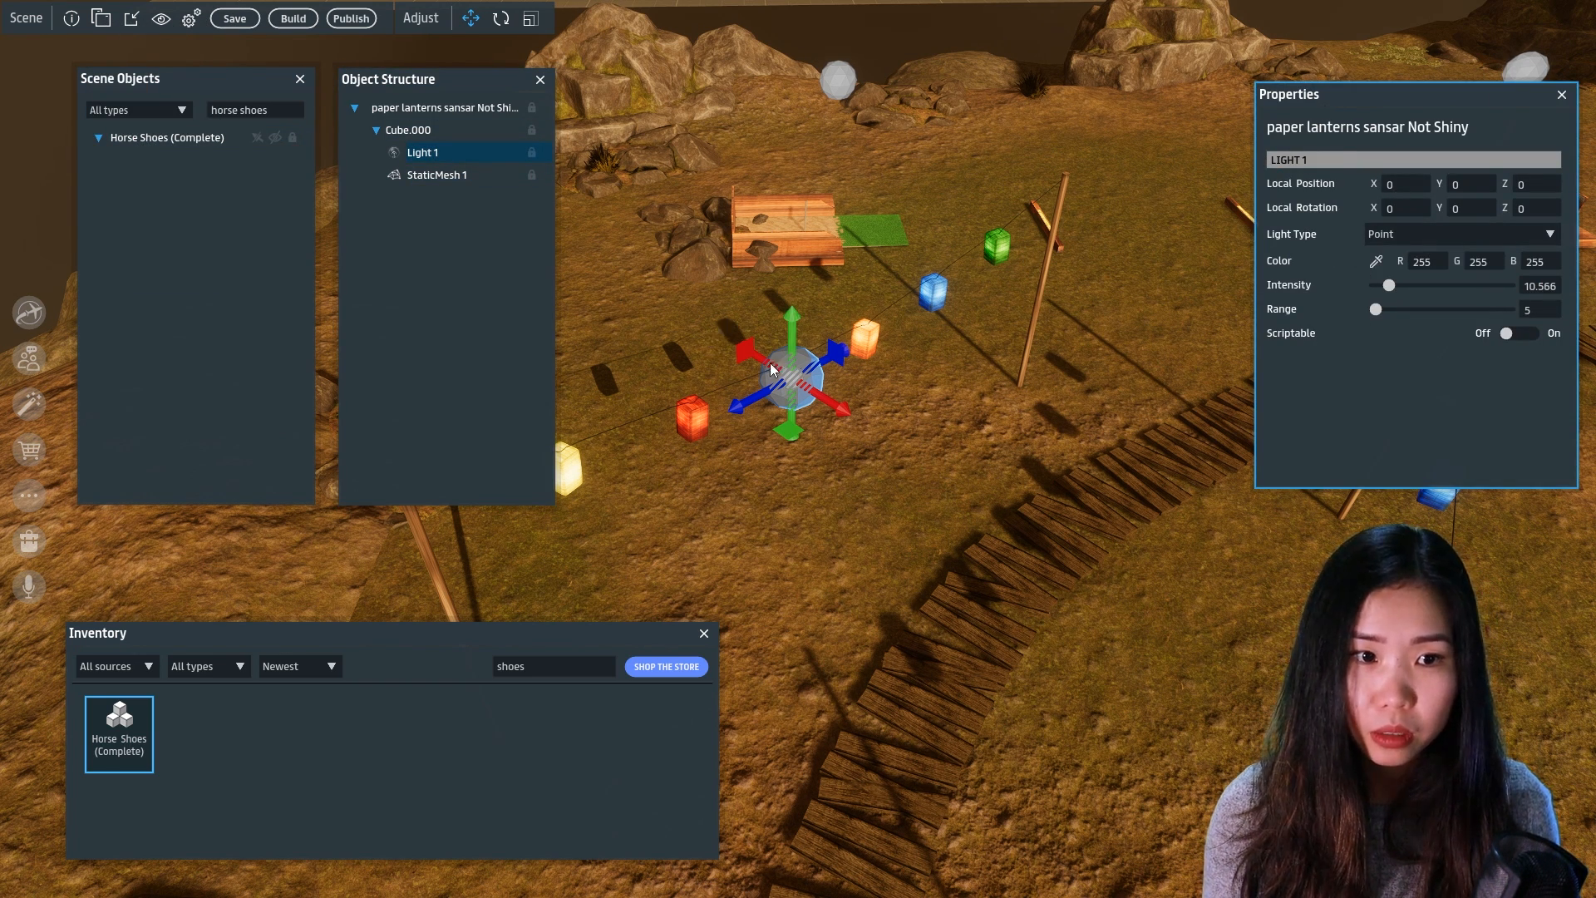
pyautogui.moveTo(1001, 453)
pyautogui.mouseDown(button='right')
pyautogui.moveTo(971, 456)
pyautogui.moveTo(1008, 451)
pyautogui.mouseUp(button='right')
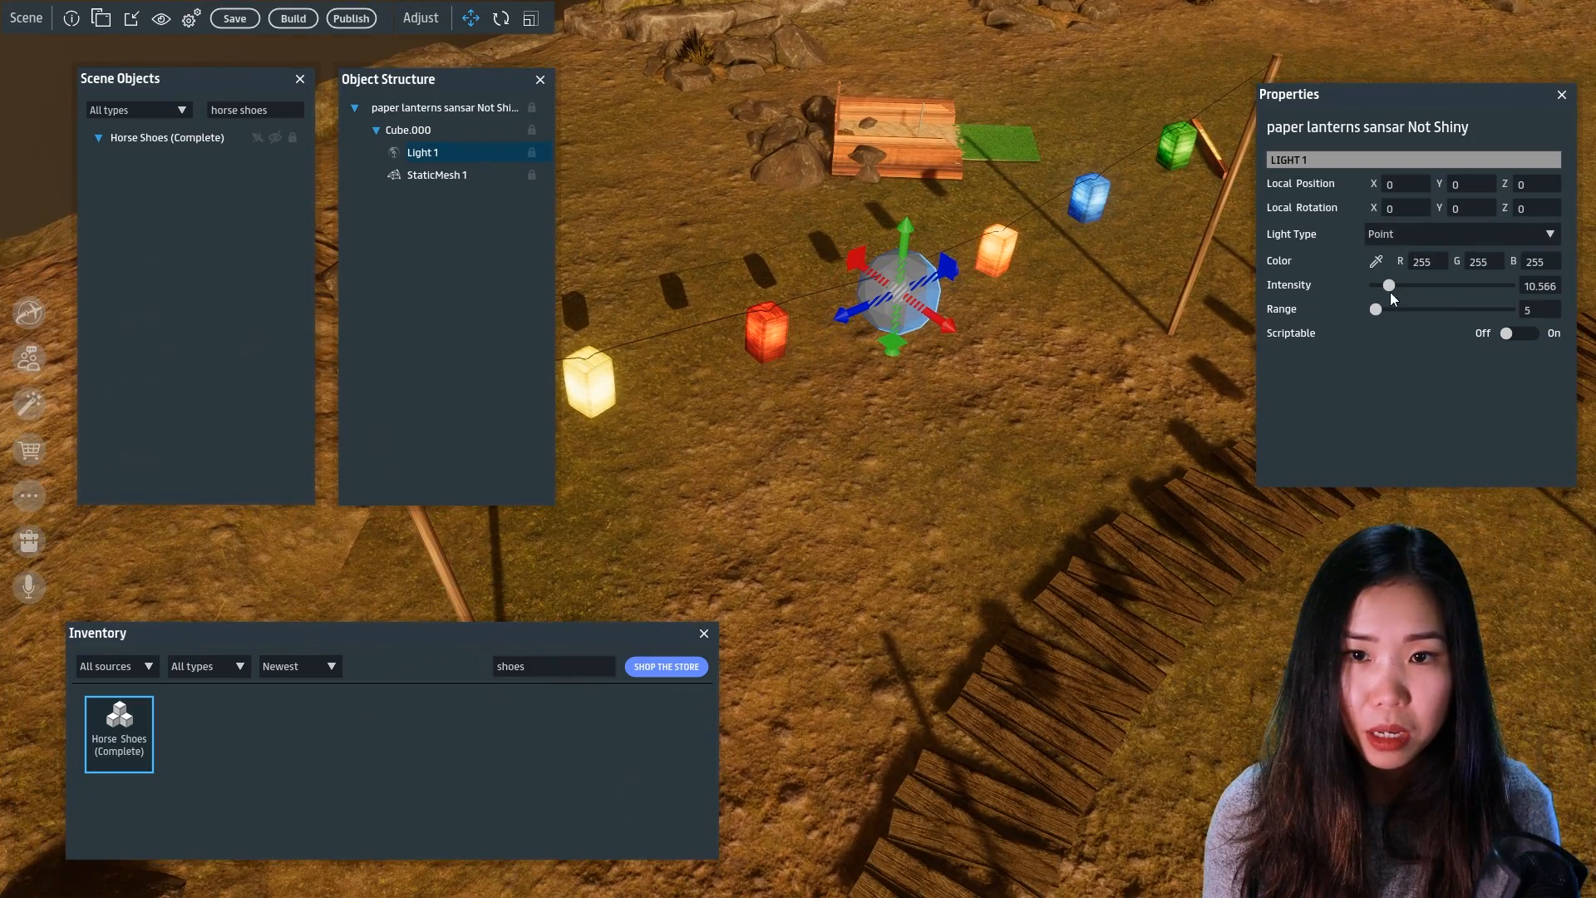
pyautogui.moveTo(1392, 286); pyautogui.dragTo(1431, 302)
pyautogui.moveTo(1002, 444)
pyautogui.mouseDown(button='right')
pyautogui.moveTo(1037, 459)
pyautogui.moveTo(1018, 447)
pyautogui.mouseUp(button='right')
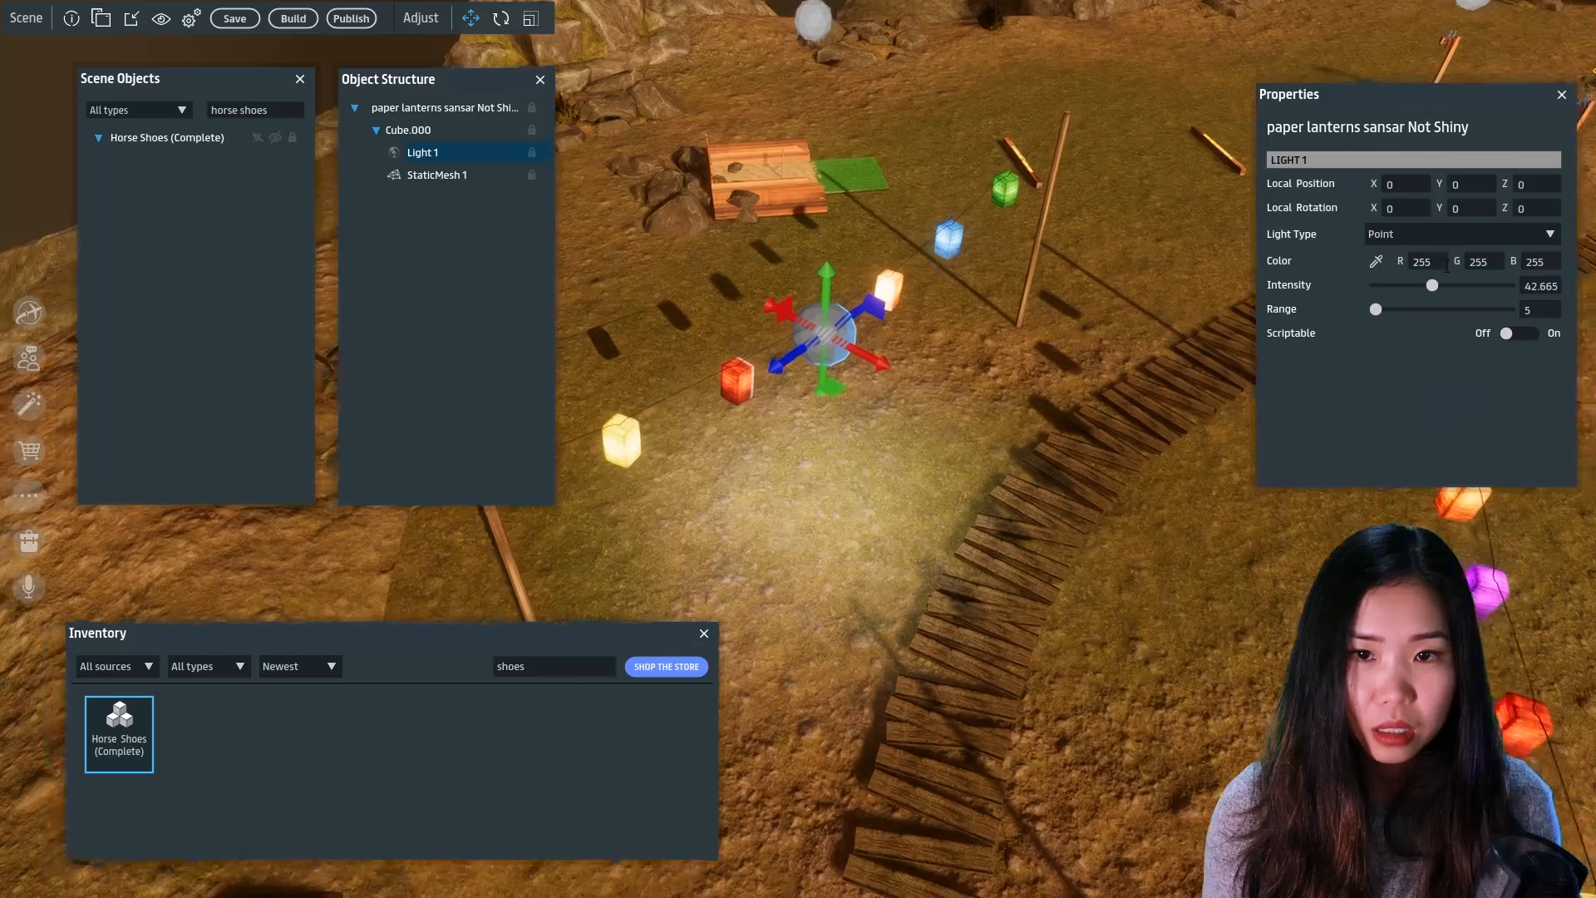
# Change Light 1 of the lantern string to a Spot light, rotate it to -115.502 about Z and set its intensity to 55.628
pyautogui.click(1406, 237)
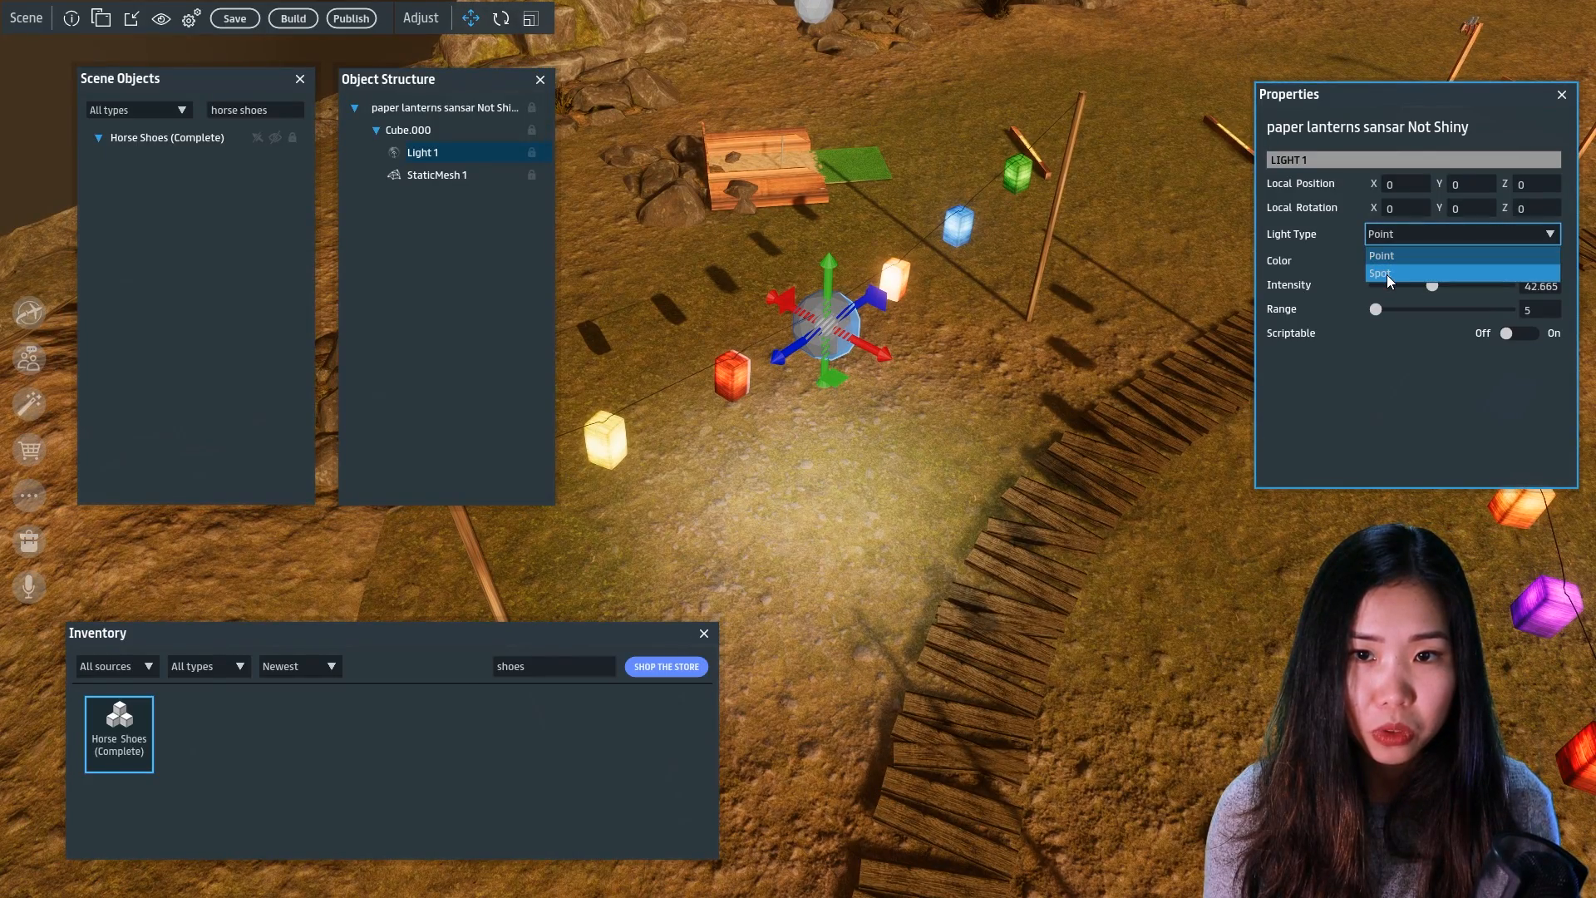
pyautogui.click(1388, 274)
pyautogui.moveTo(1034, 429); pyautogui.dragTo(990, 359, button='right')
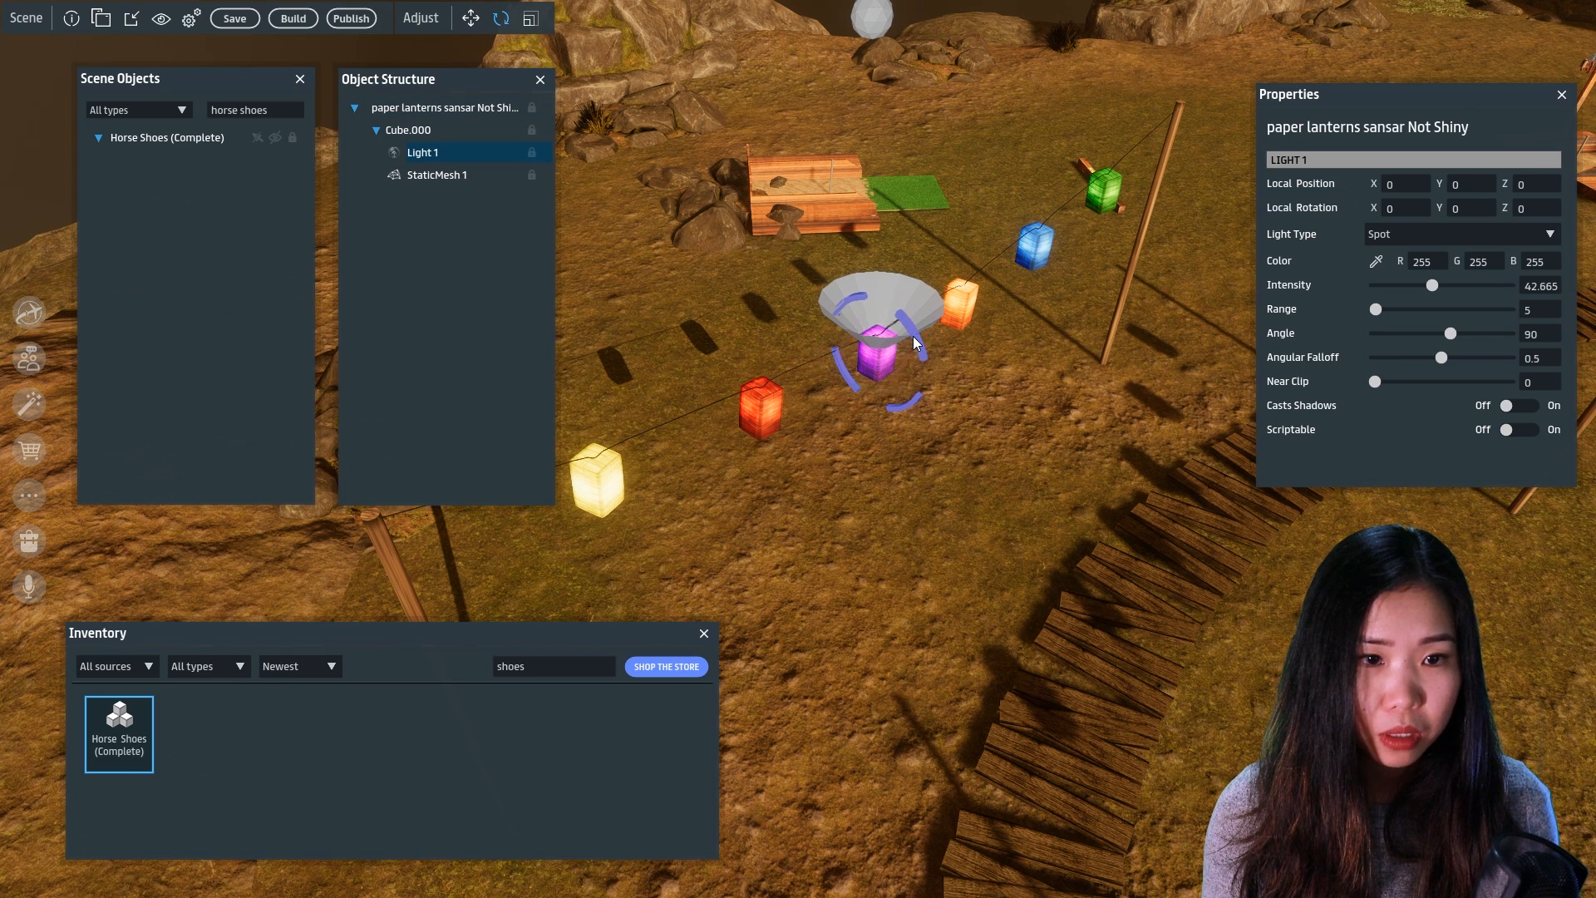
pyautogui.moveTo(935, 381); pyautogui.dragTo(956, 755)
pyautogui.press('w')
pyautogui.moveTo(1006, 707); pyautogui.dragTo(1174, 631, button='right')
pyautogui.moveTo(1434, 289)
pyautogui.mouseDown()
pyautogui.moveTo(1484, 299)
pyautogui.moveTo(1436, 302)
pyautogui.moveTo(1453, 303)
pyautogui.mouseUp()
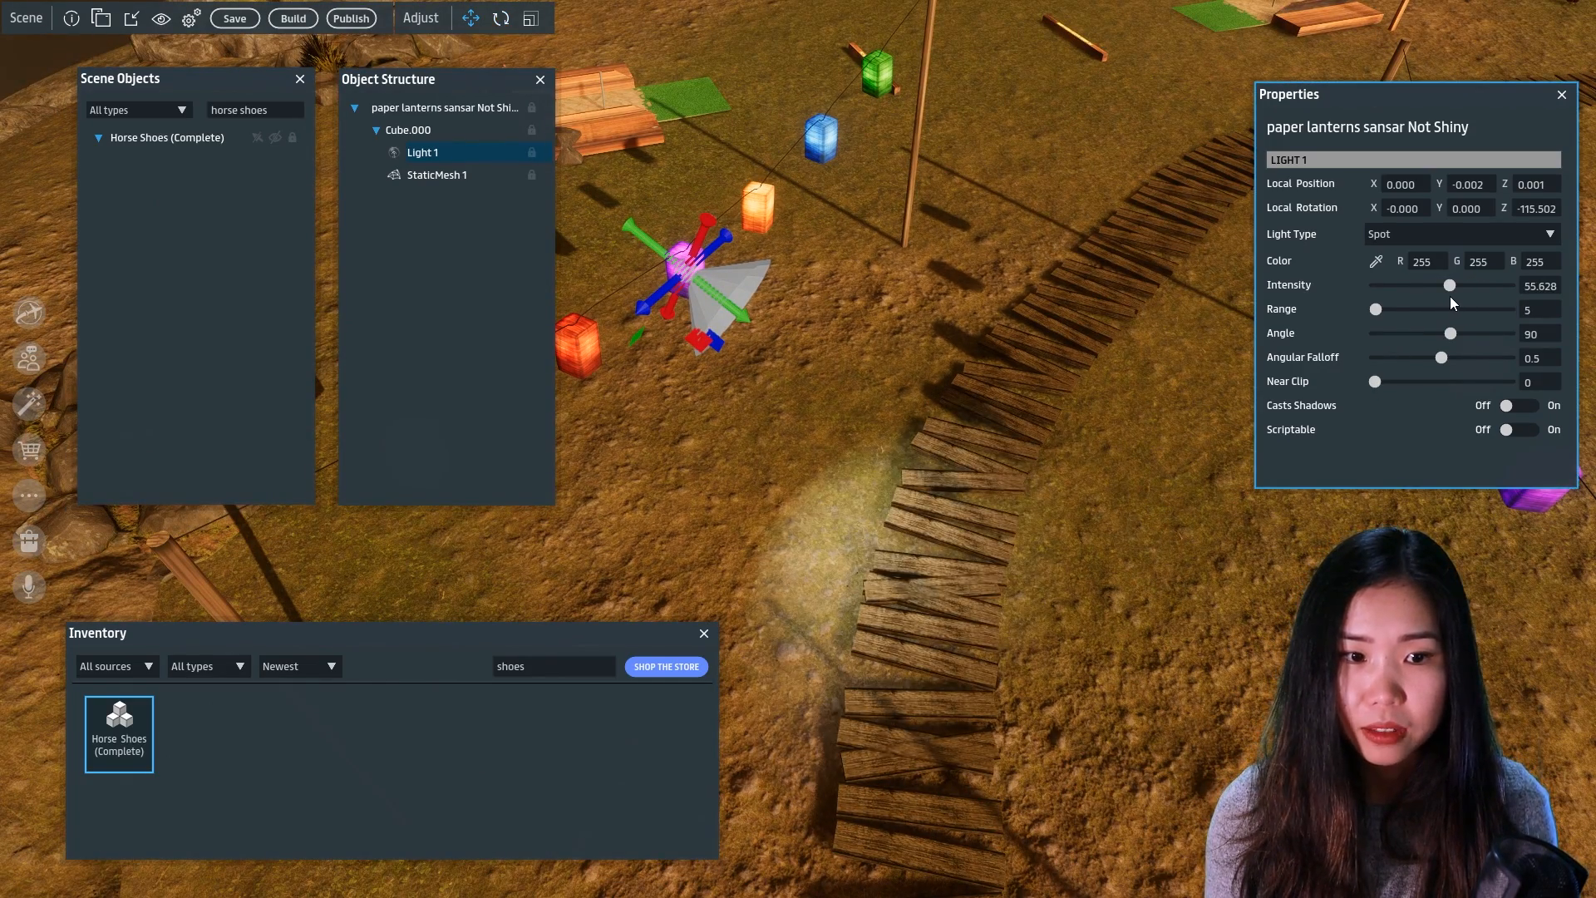
# Switch Light 1 back to a Point light, set its intensity to 34.641 and adjust its position to local Z 0.002
pyautogui.click(1410, 239)
pyautogui.click(1388, 258)
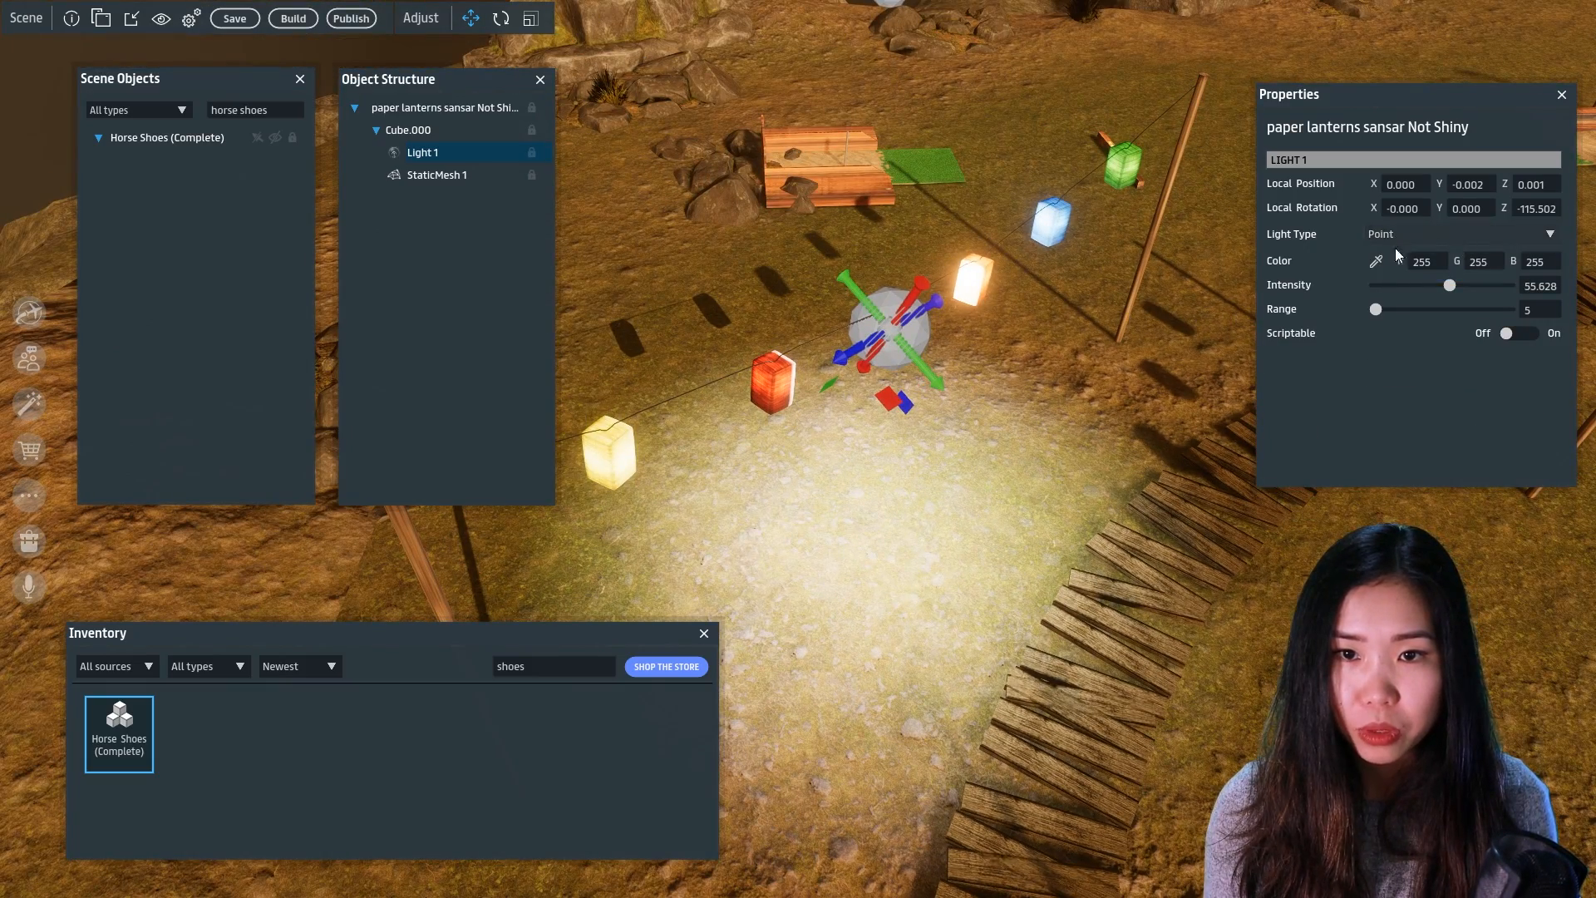
pyautogui.moveTo(1448, 288); pyautogui.dragTo(1419, 293)
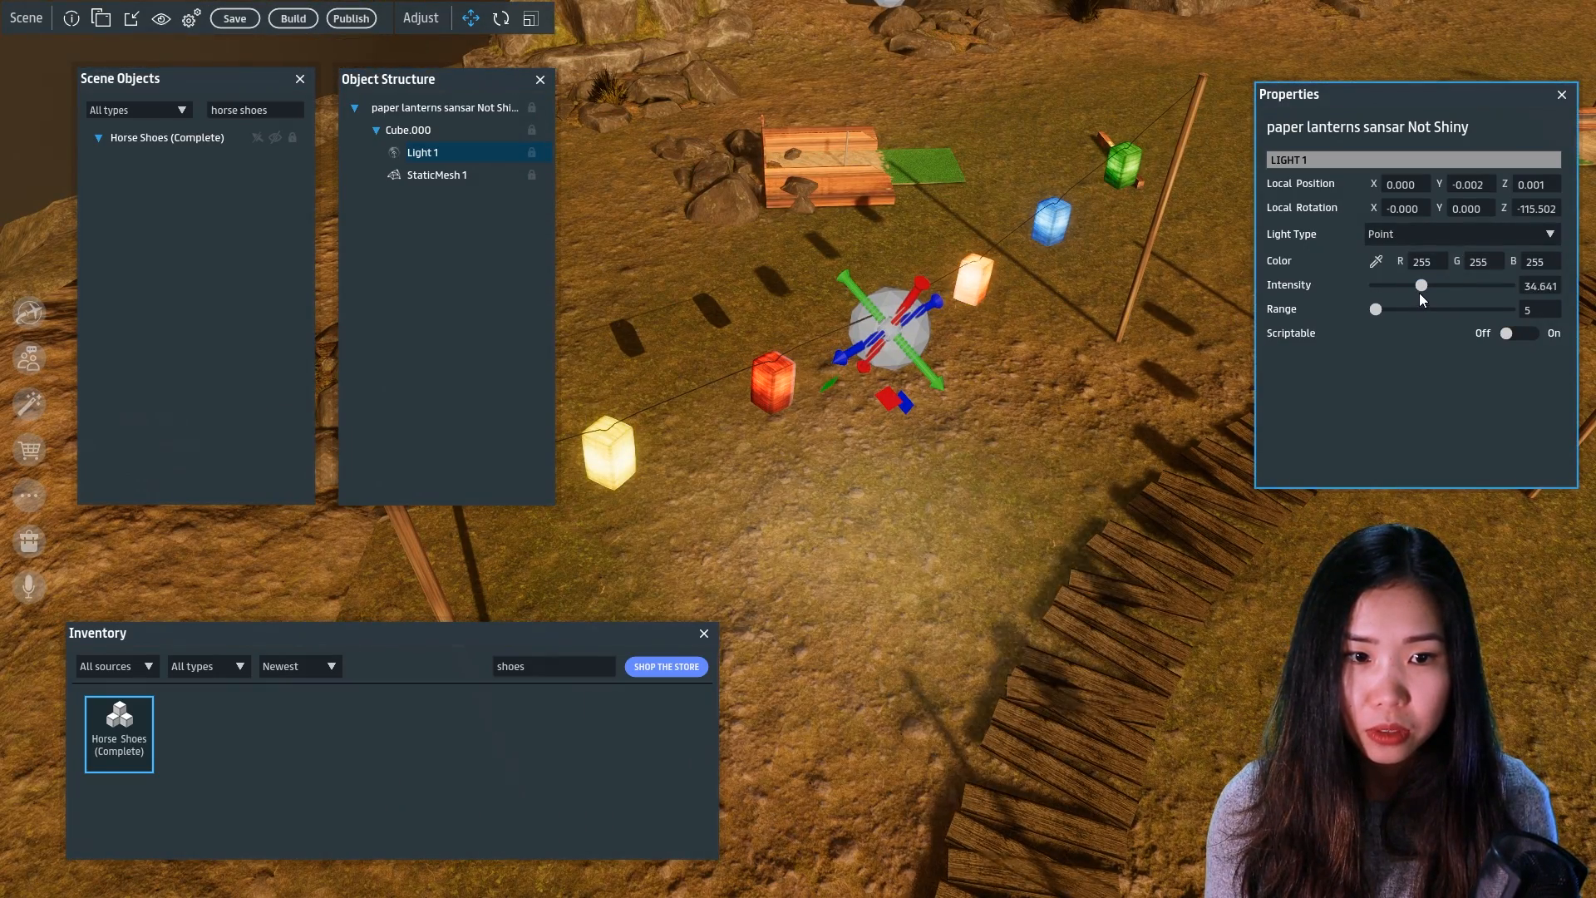
pyautogui.moveTo(914, 545); pyautogui.dragTo(1030, 526, button='right')
pyautogui.press('f')
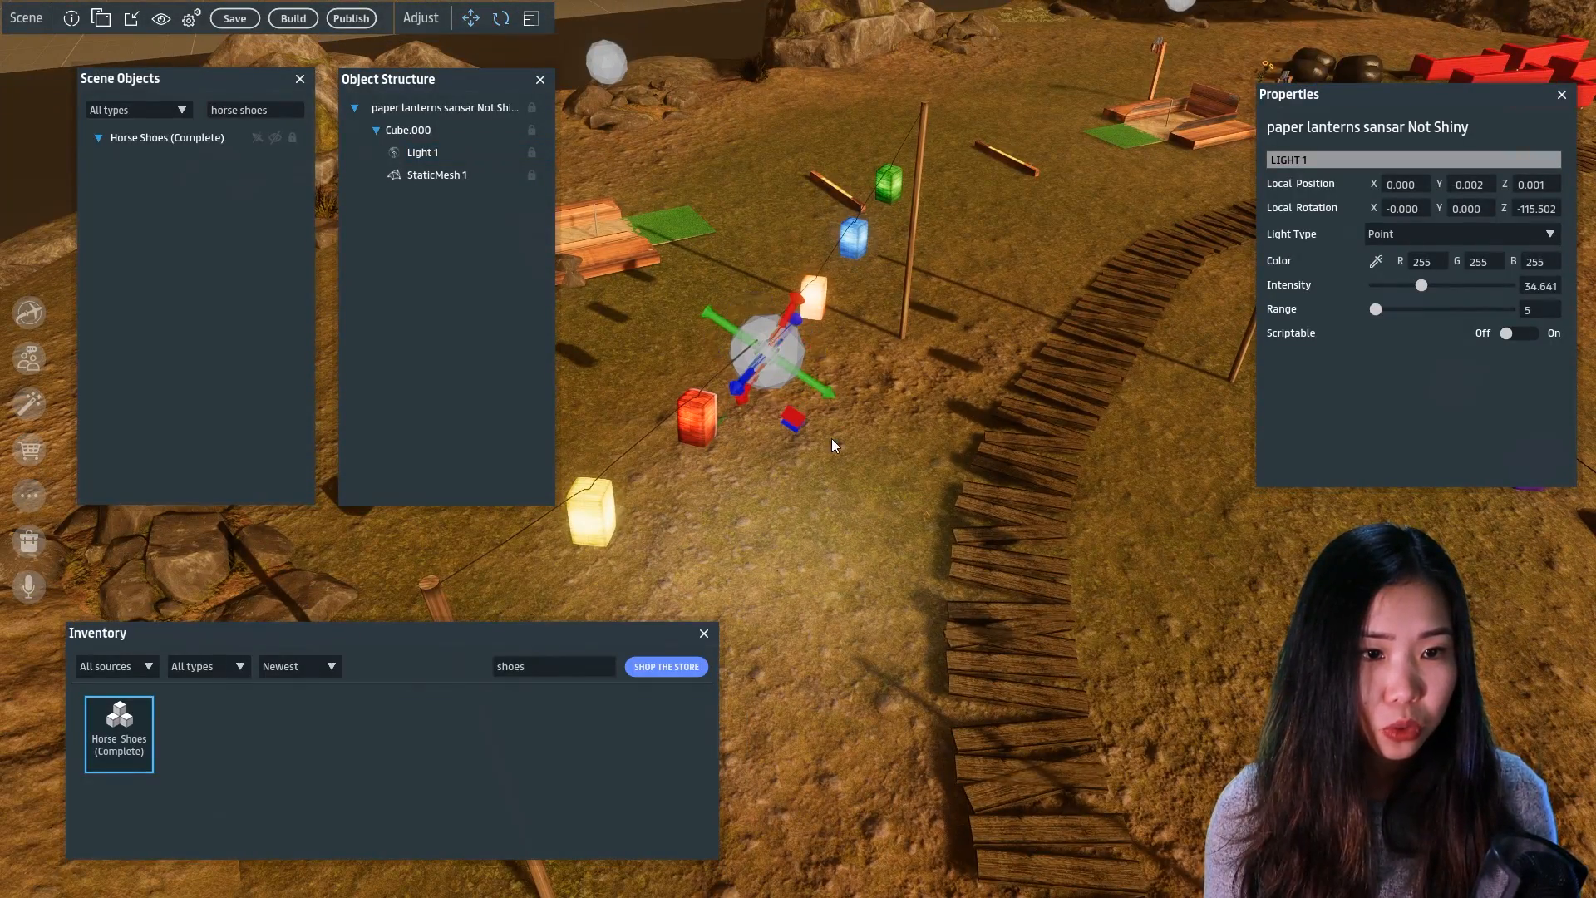
pyautogui.moveTo(806, 377); pyautogui.dragTo(980, 386)
pyautogui.hotkey('ctrl', 'z')
# Add a light to the second paper lantern string on the other side of the walkway
pyautogui.moveTo(881, 392); pyautogui.dragTo(1025, 379, button='right')
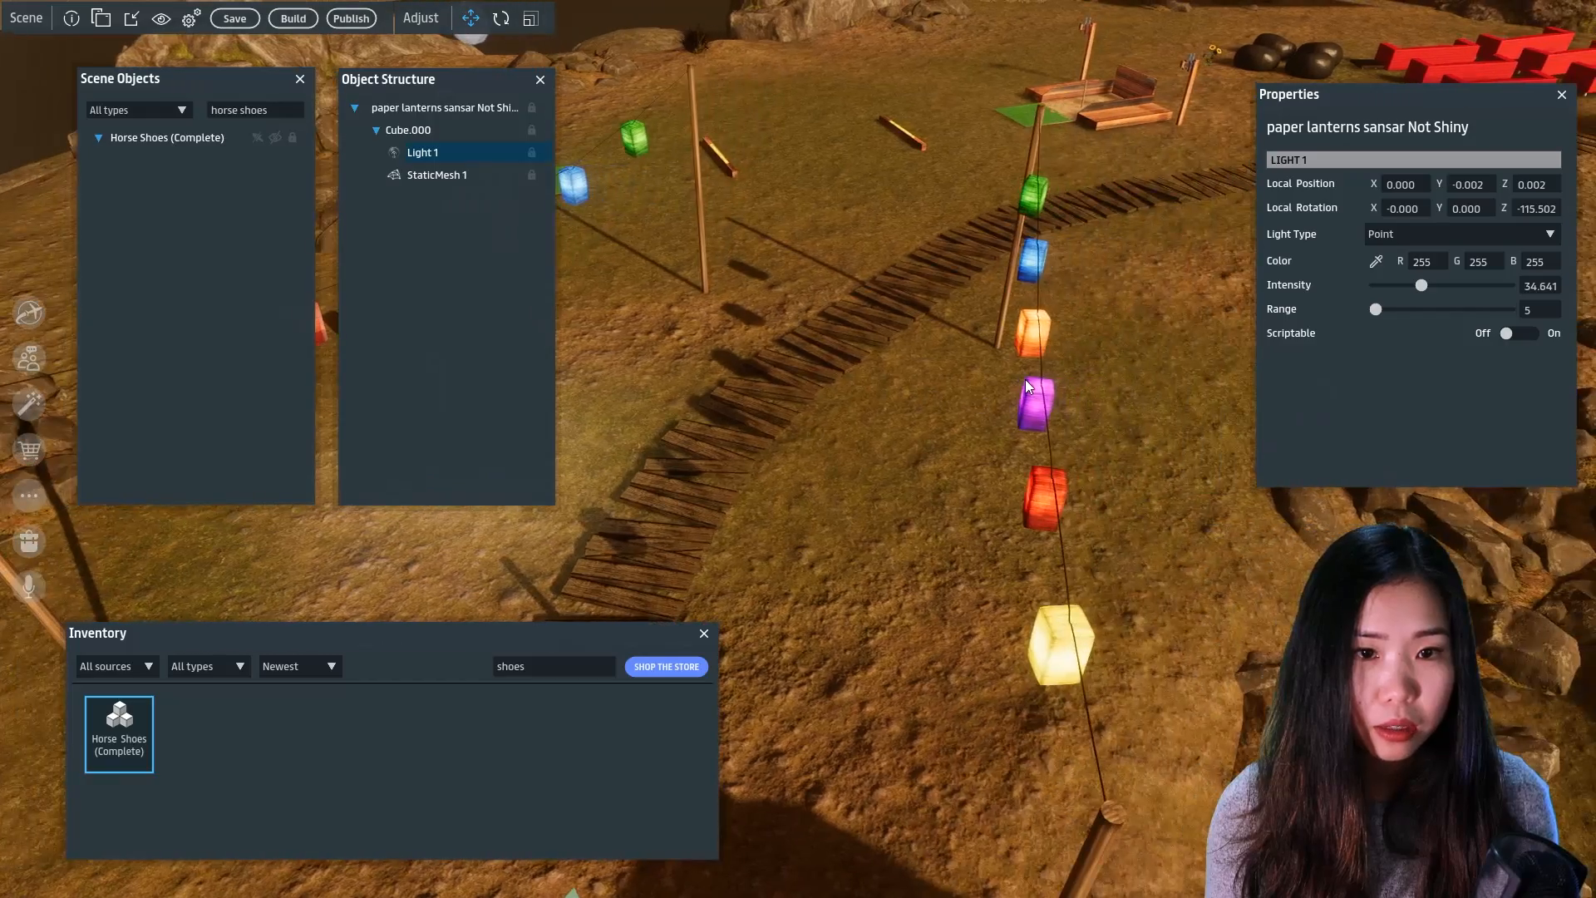
pyautogui.click(1035, 407)
pyautogui.rightClick(1035, 407)
pyautogui.moveTo(1090, 622)
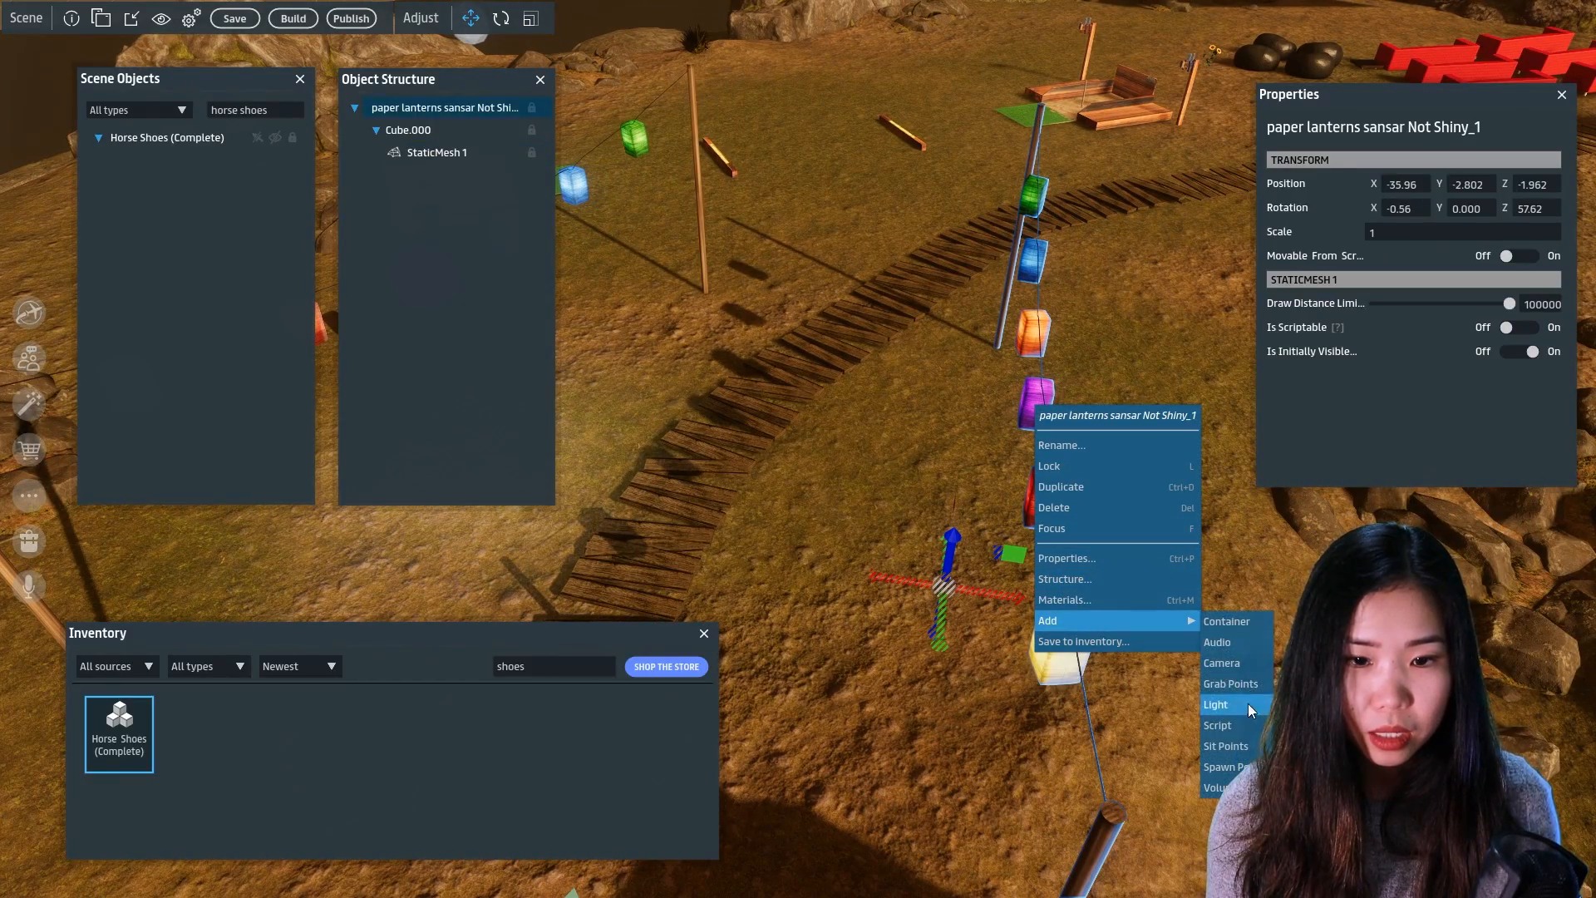
pyautogui.click(1223, 704)
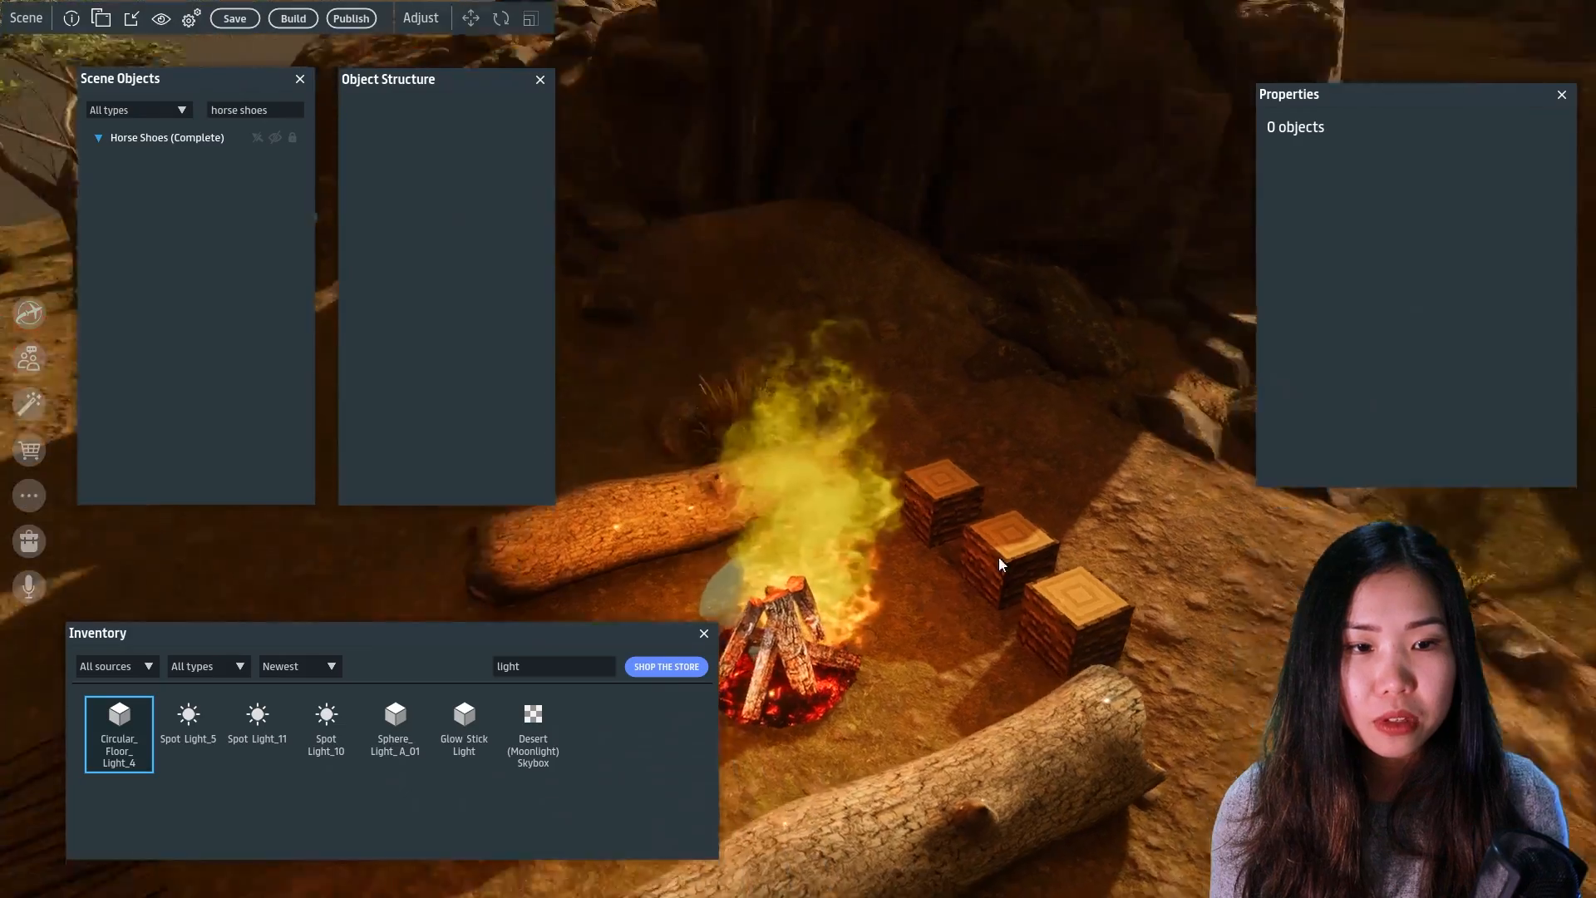
# Add sit points to the fallen log on the walkway side of the campfire
pyautogui.moveTo(999, 556); pyautogui.dragTo(1204, 636, button='right')
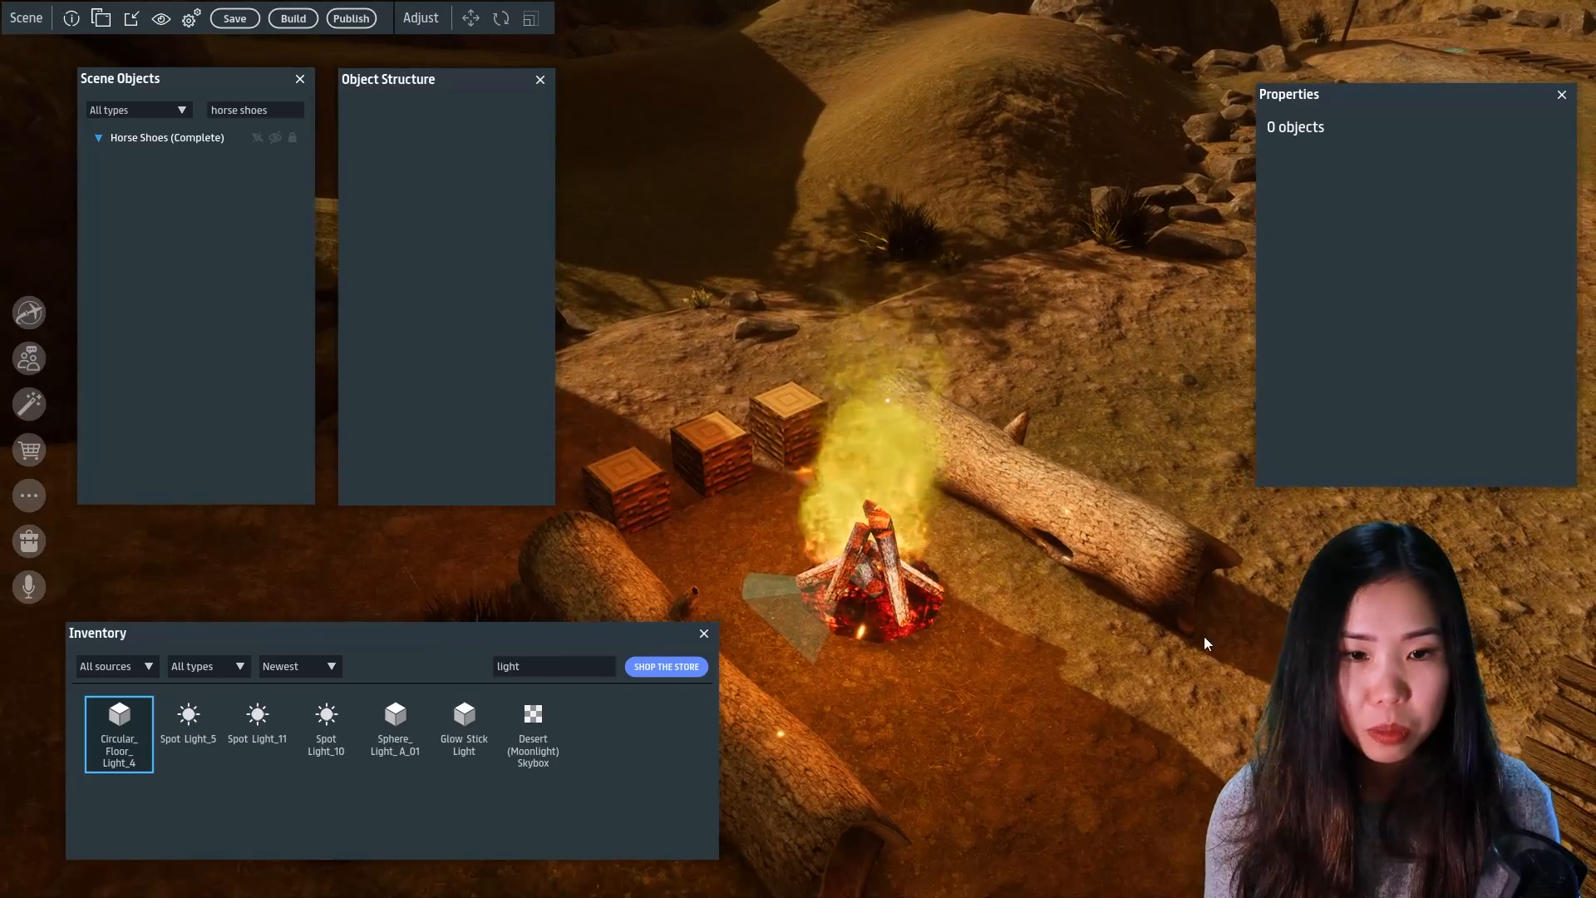
pyautogui.click(1134, 561)
pyautogui.moveTo(1024, 550)
pyautogui.mouseDown(button='right')
pyautogui.moveTo(1116, 564)
pyautogui.moveTo(979, 562)
pyautogui.moveTo(999, 567)
pyautogui.mouseUp(button='right')
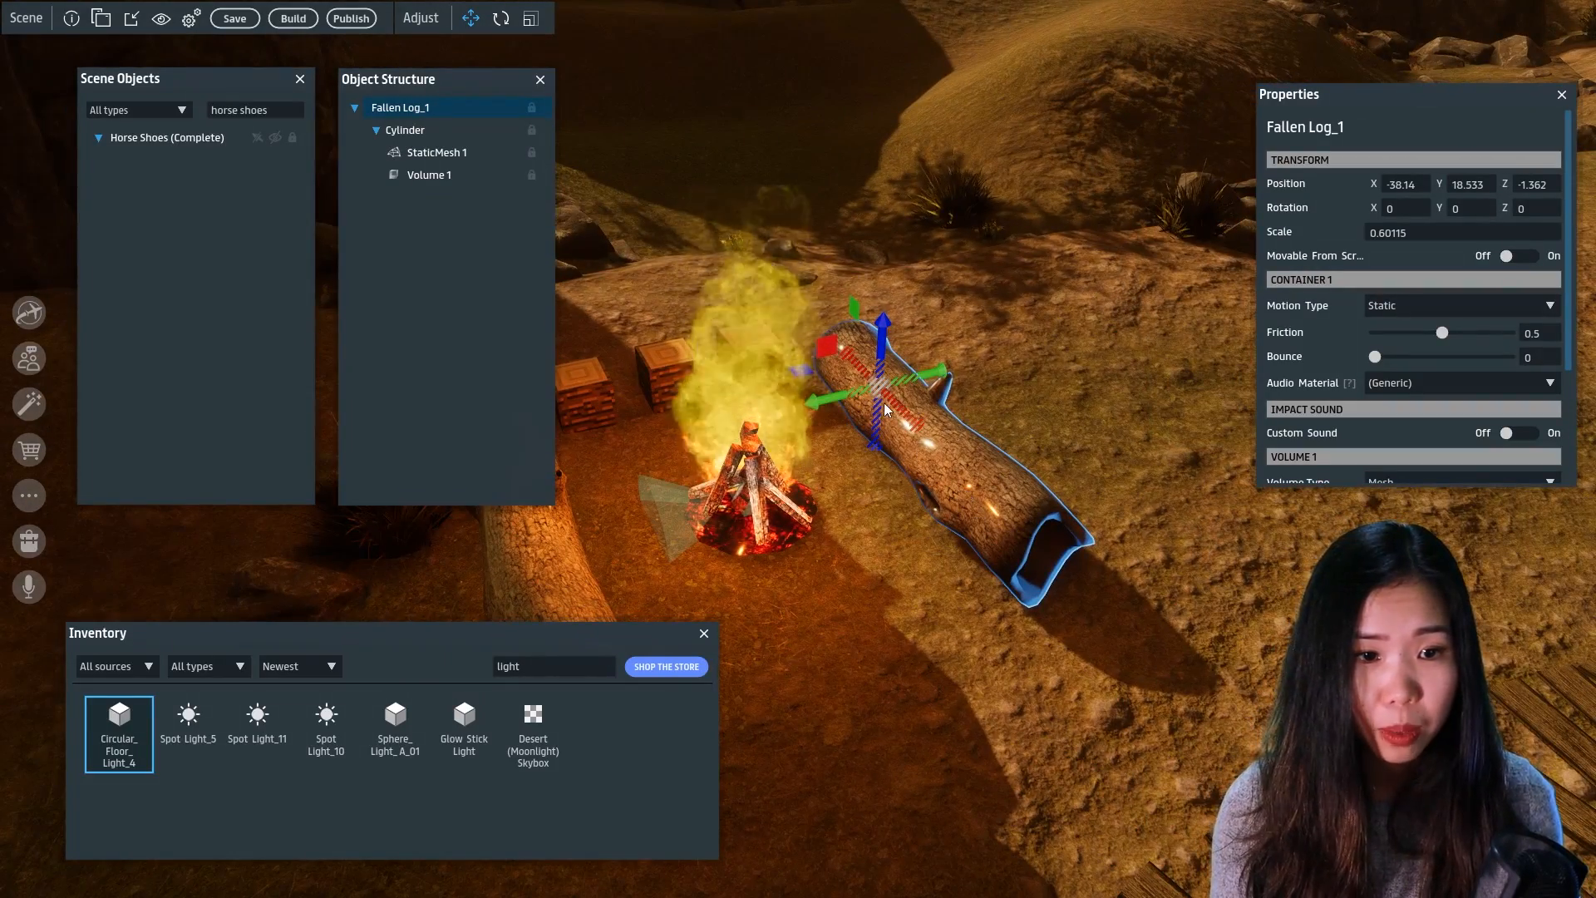
pyautogui.rightClick(966, 472)
pyautogui.moveTo(1029, 688)
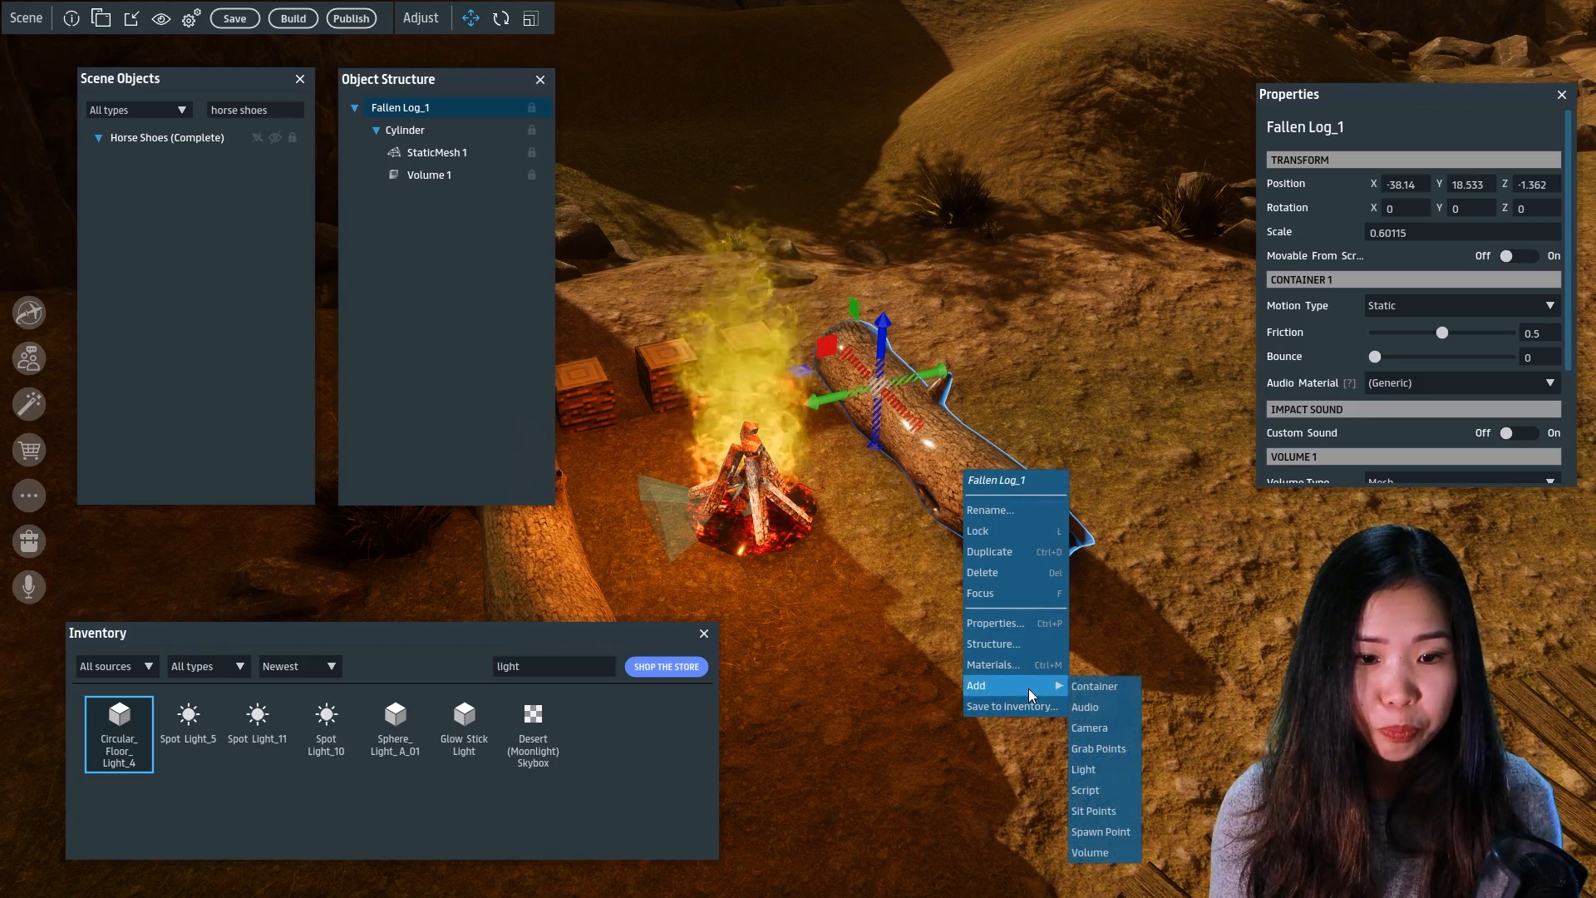
pyautogui.click(1119, 812)
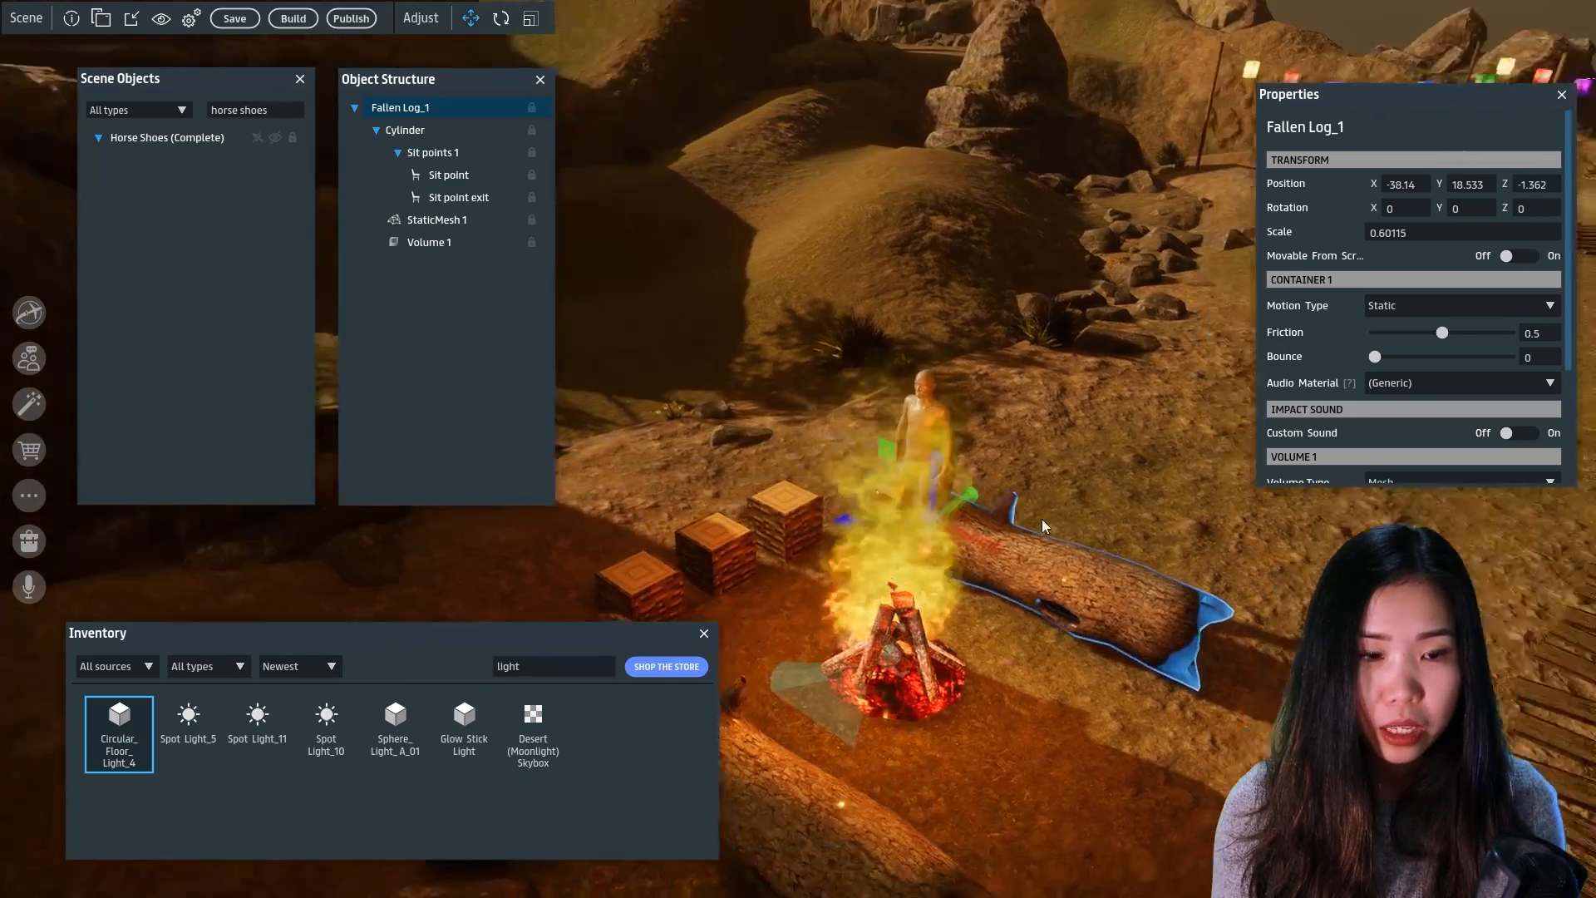
# Move the log's Sit point to local position -1.38, 0.088, 0.311 so the avatar sits on top of the log facing the fire
pyautogui.moveTo(1041, 519); pyautogui.dragTo(1228, 502, button='right')
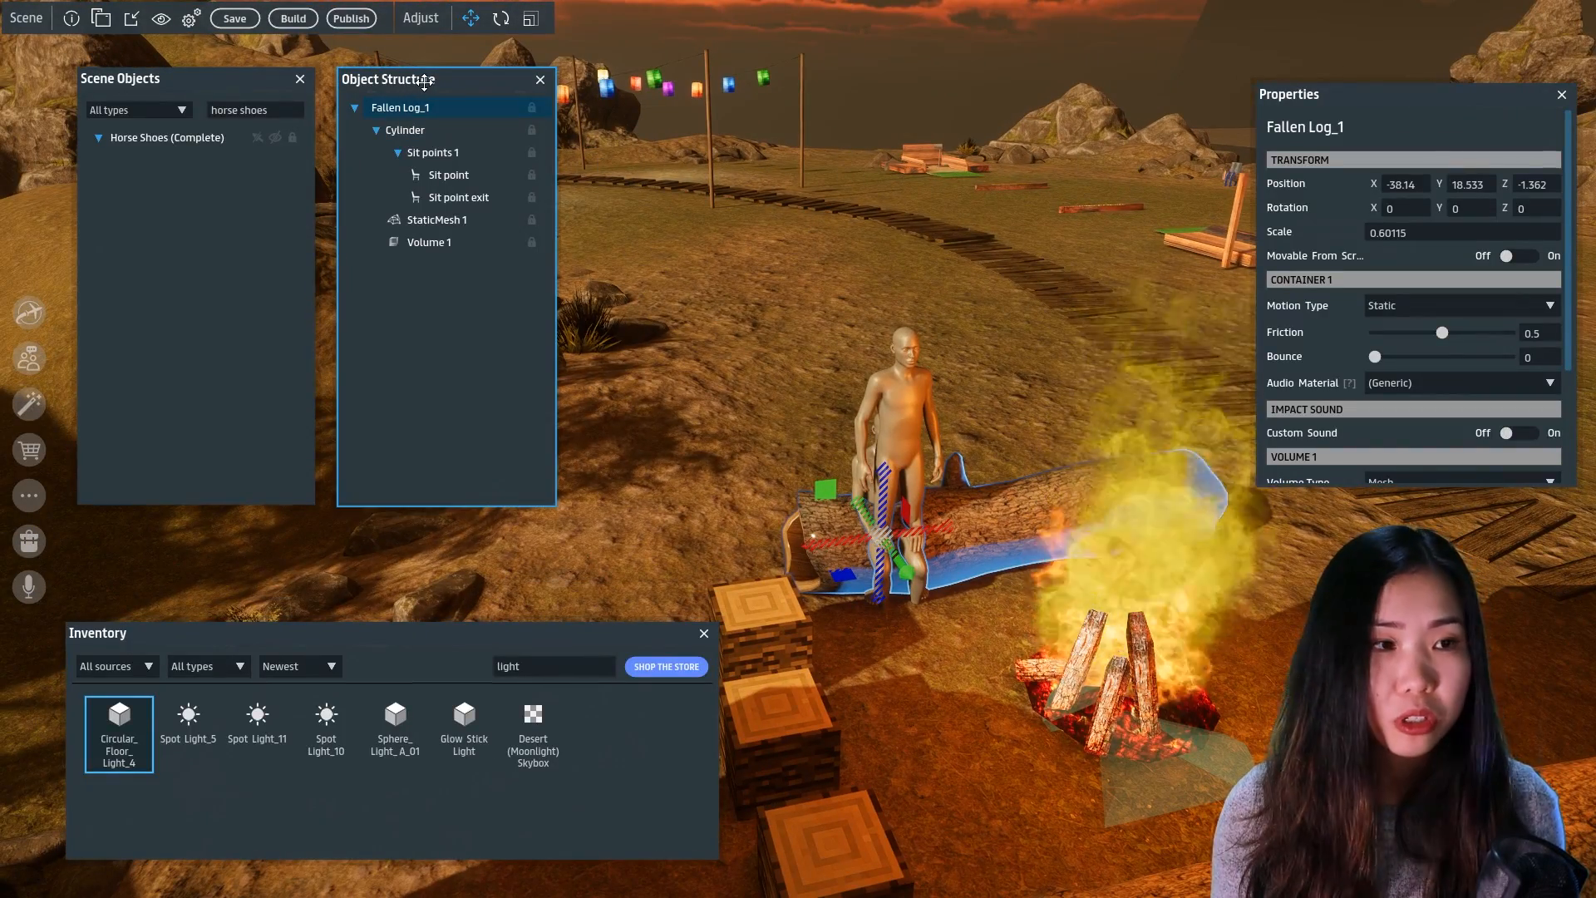
pyautogui.click(453, 176)
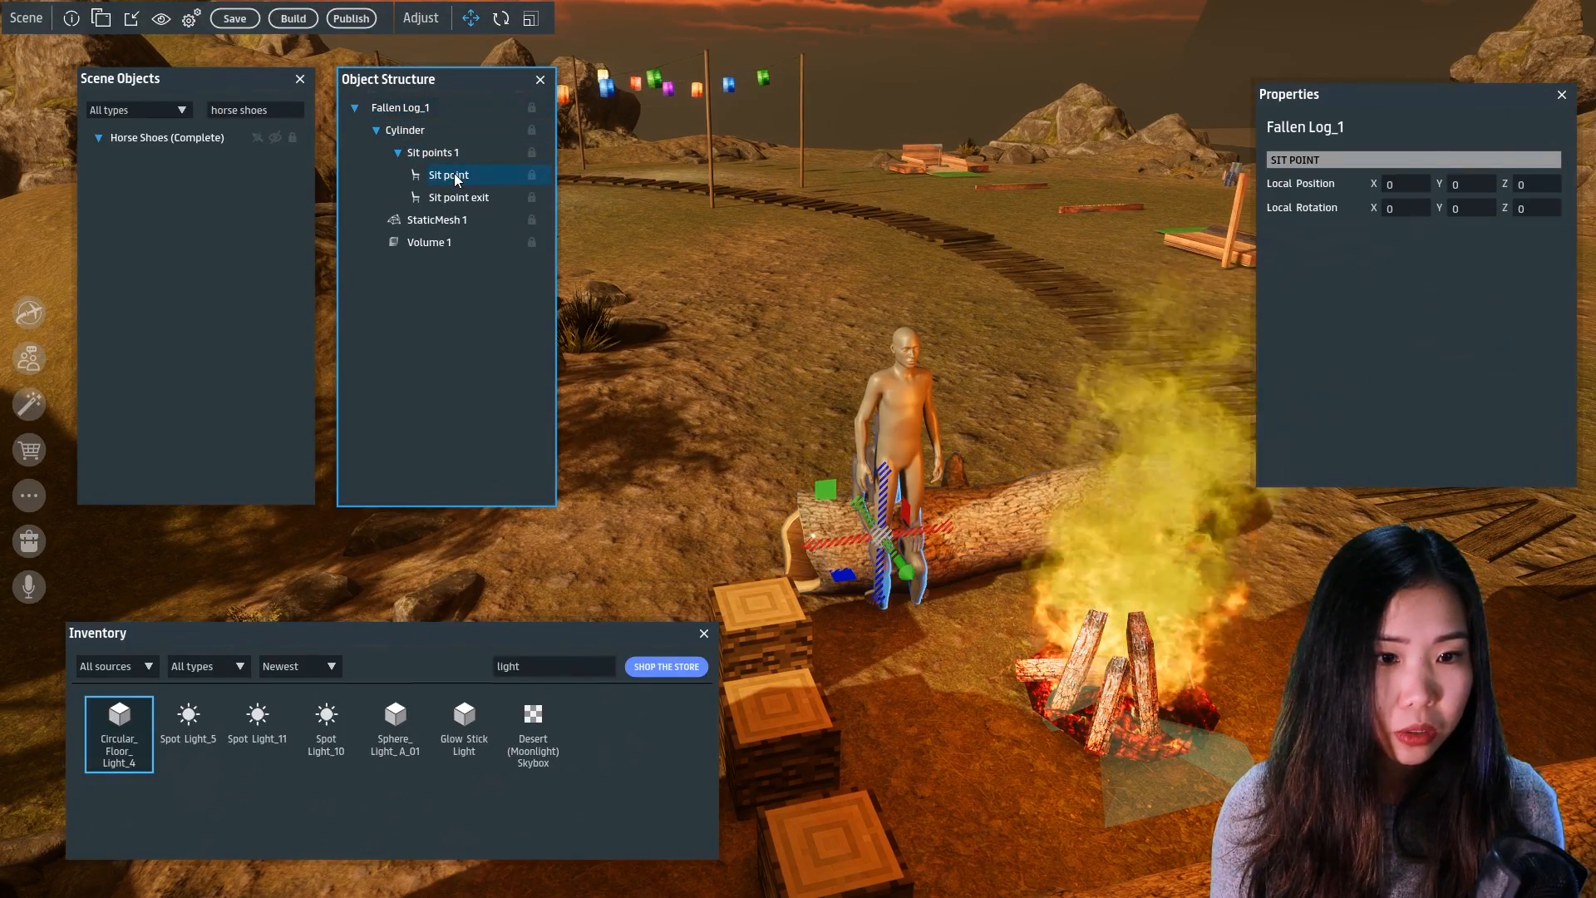
pyautogui.moveTo(947, 526); pyautogui.dragTo(1075, 523)
pyautogui.moveTo(1000, 465); pyautogui.dragTo(956, 463, button='right')
pyautogui.moveTo(945, 474); pyautogui.dragTo(951, 439)
pyautogui.moveTo(978, 525); pyautogui.dragTo(993, 539)
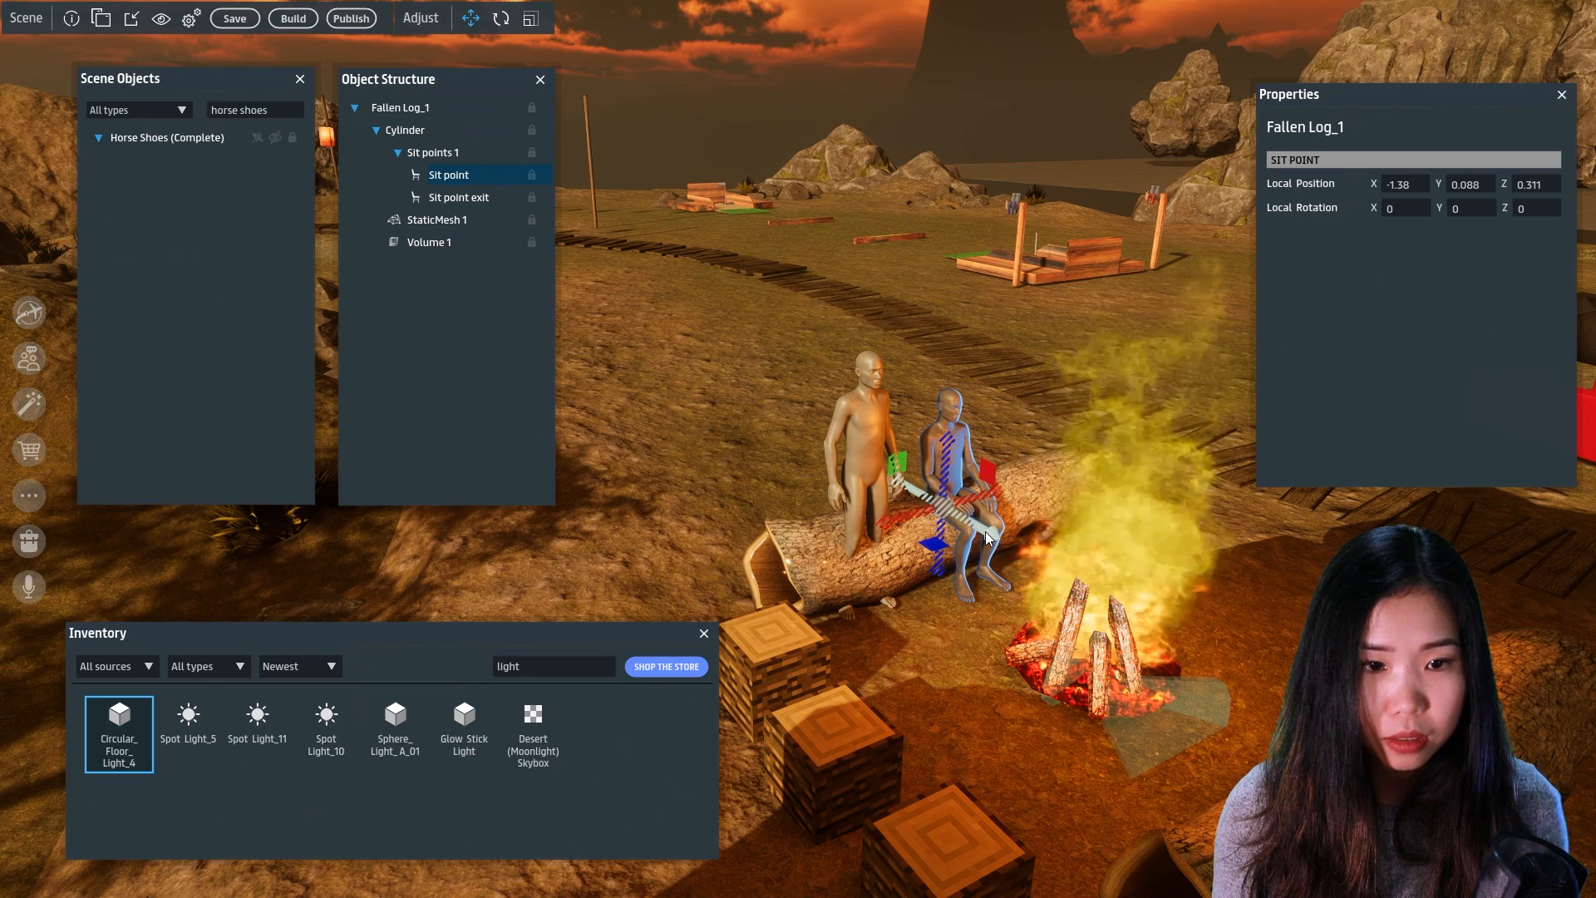
# Move the log's Sit point exit in front of the seated avatar, at local position -1.312, 0.968, -0.46
pyautogui.click(455, 200)
pyautogui.moveTo(900, 632); pyautogui.dragTo(960, 667)
pyautogui.moveTo(945, 608); pyautogui.dragTo(1101, 599)
# Try to rotate the other fallen log's Sit point exit about the vertical axis to -142.24
pyautogui.moveTo(1100, 598); pyautogui.dragTo(1109, 636, button='right')
pyautogui.press('a')
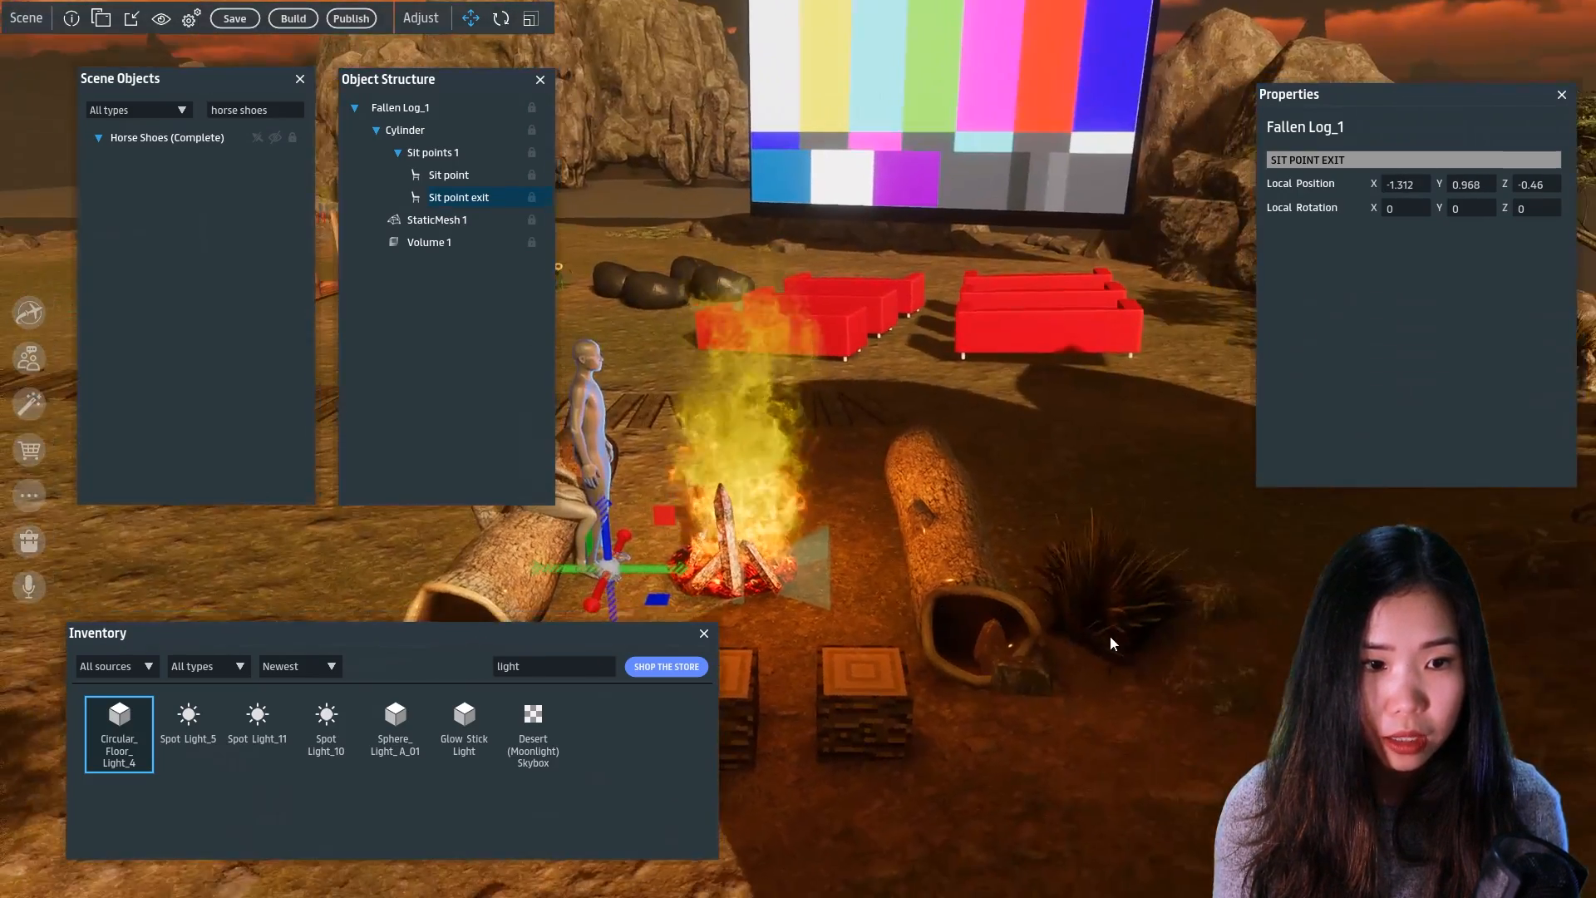
pyautogui.press('a')
pyautogui.click(1089, 541)
pyautogui.press('d')
pyautogui.press('space')
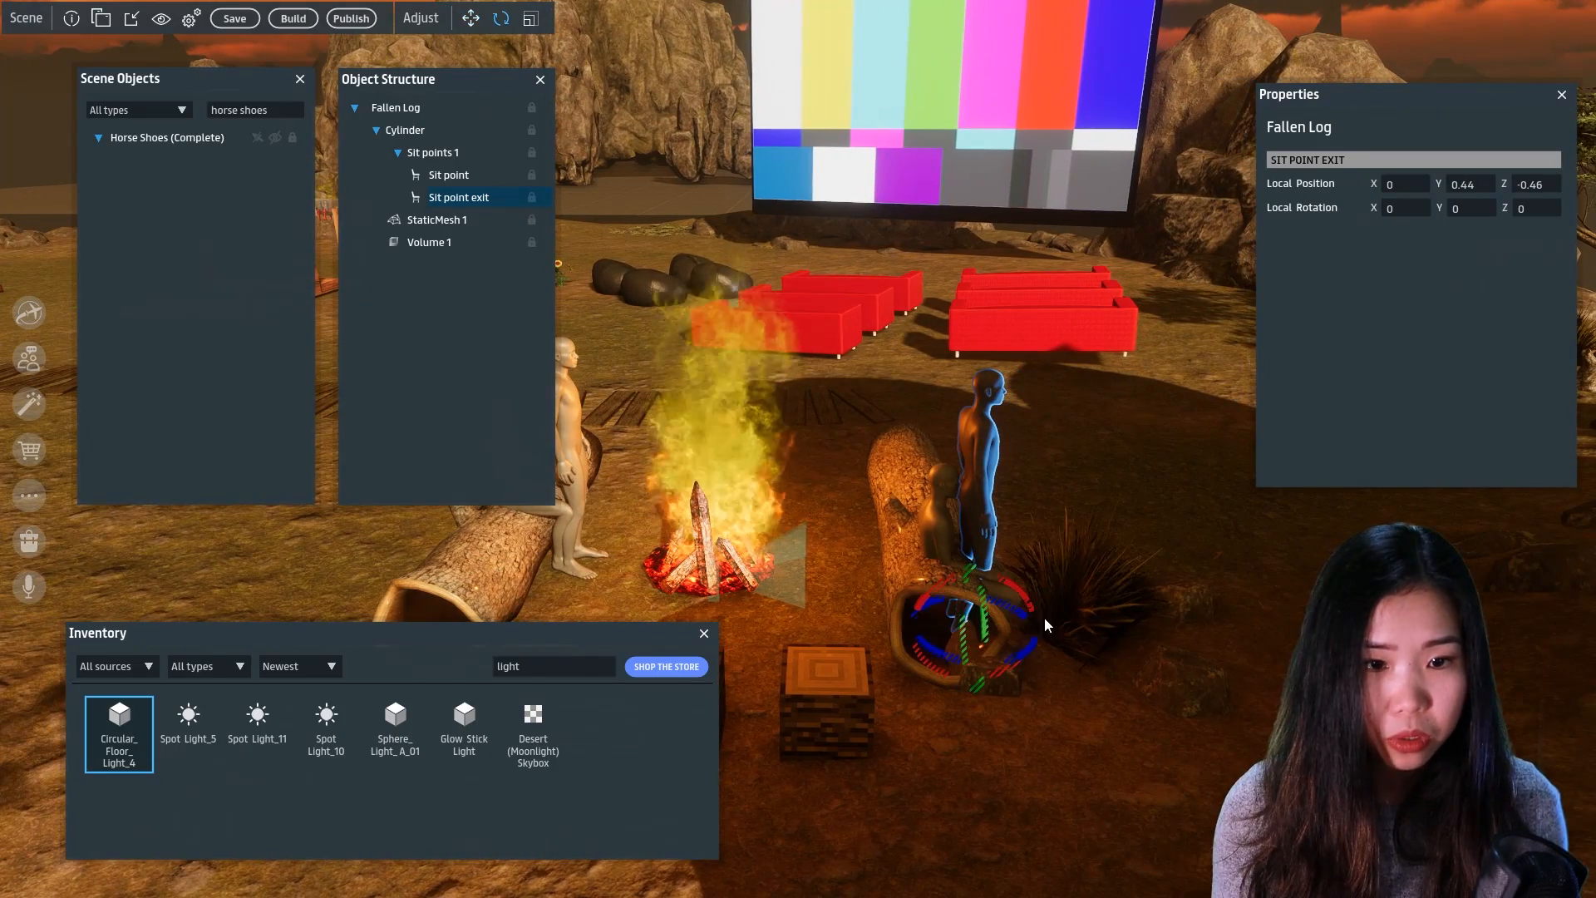
pyautogui.moveTo(1031, 652); pyautogui.dragTo(856, 620)
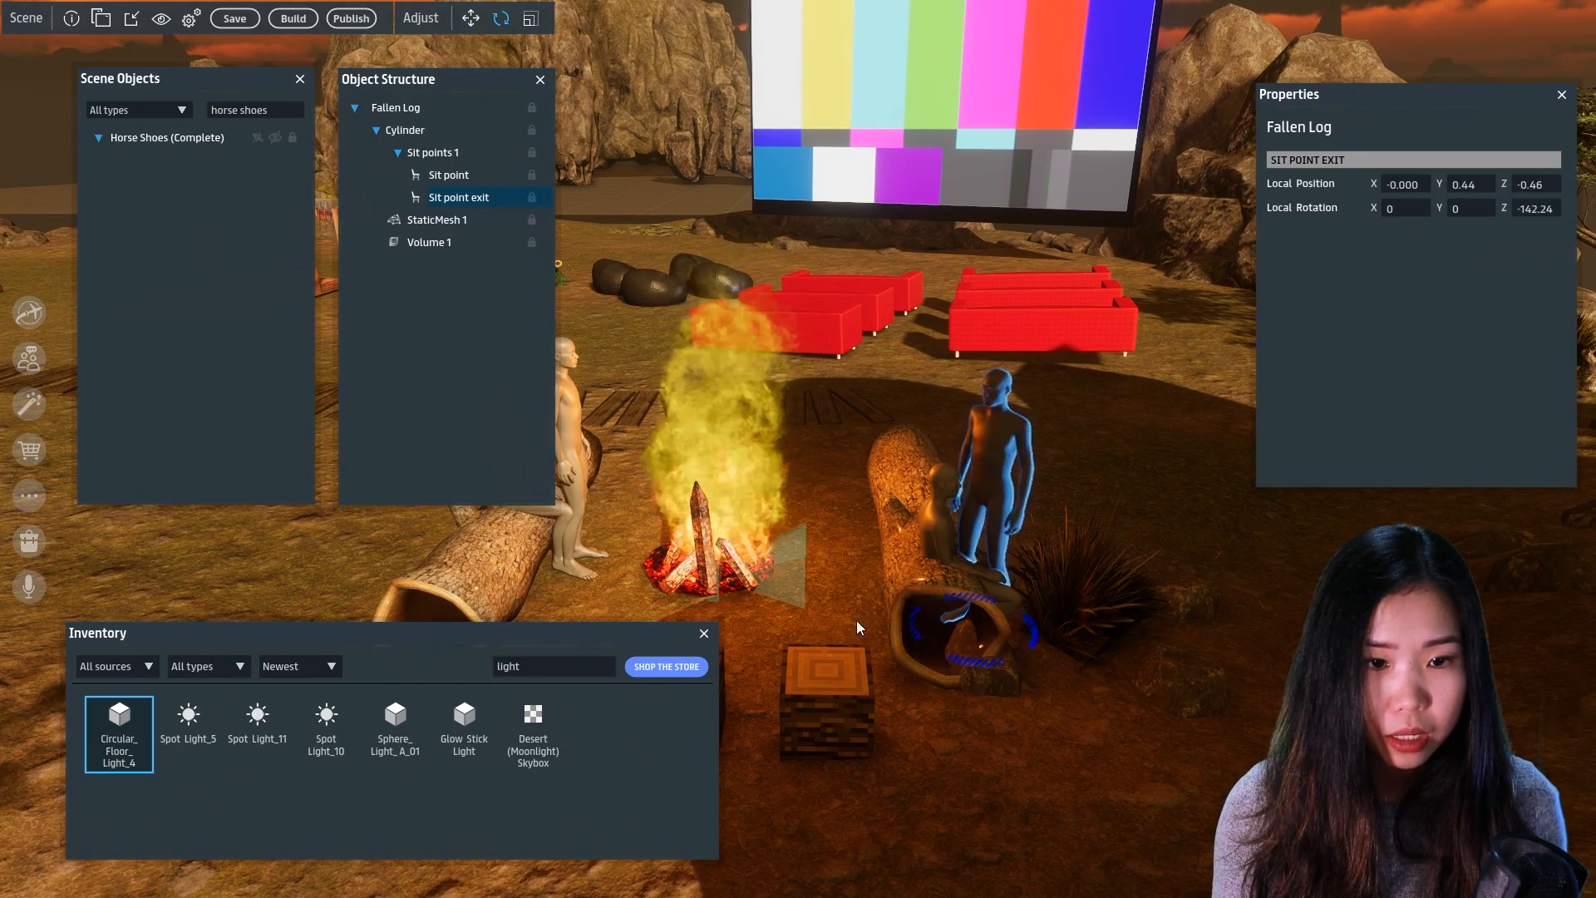
pyautogui.press('space')
# Select the other fallen log and review its motion type options and its container and volume properties
pyautogui.click(882, 472)
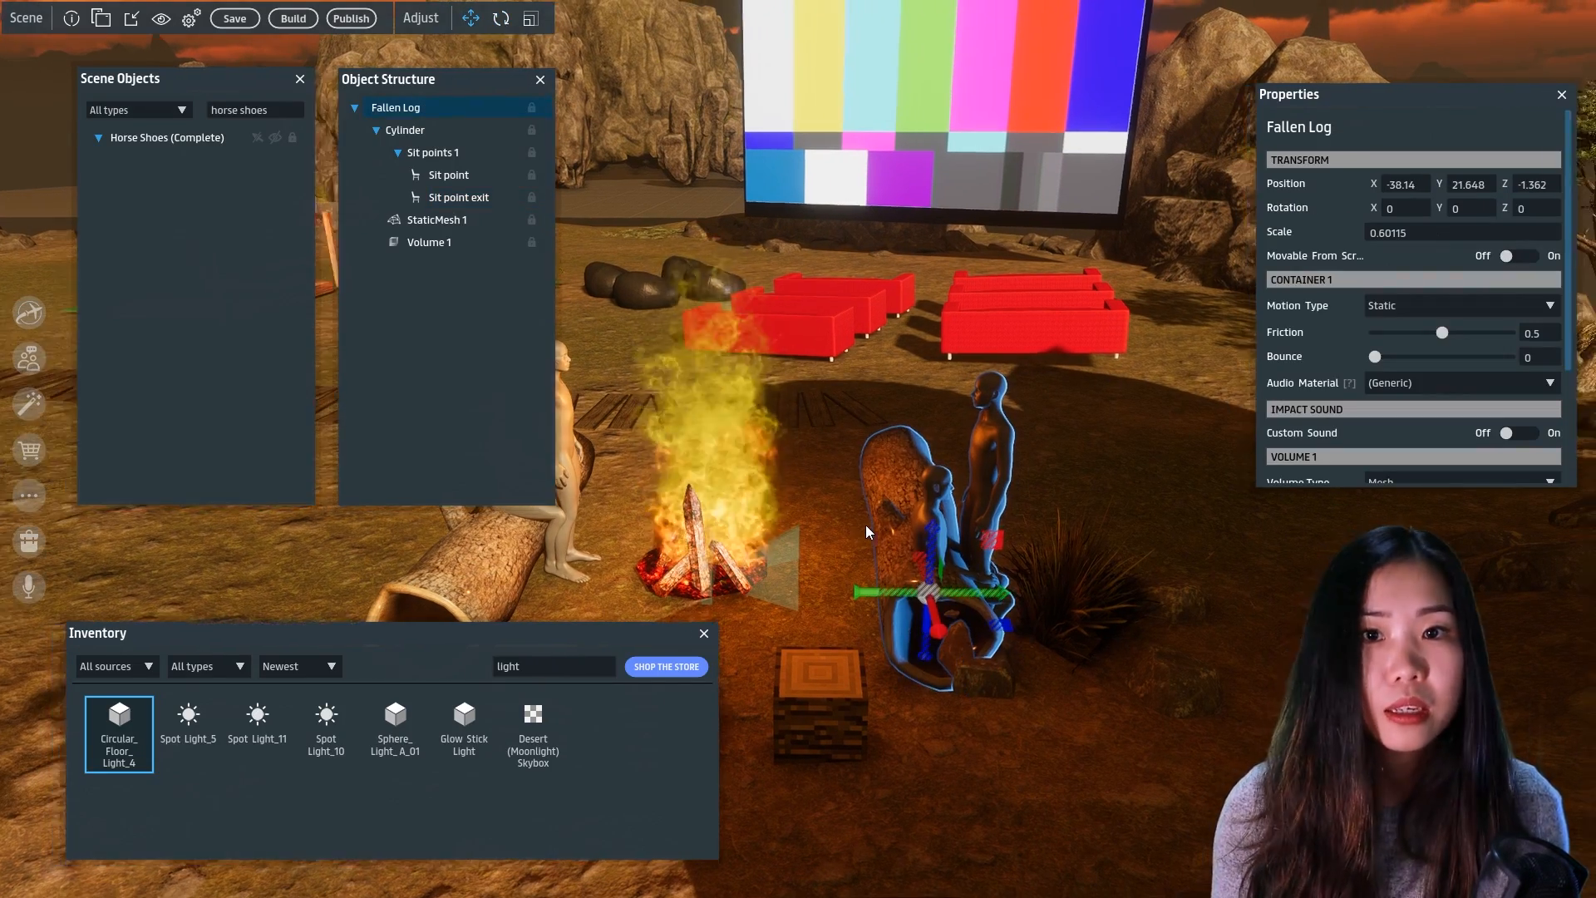
pyautogui.press('a')
pyautogui.moveTo(866, 525); pyautogui.dragTo(911, 533, button='right')
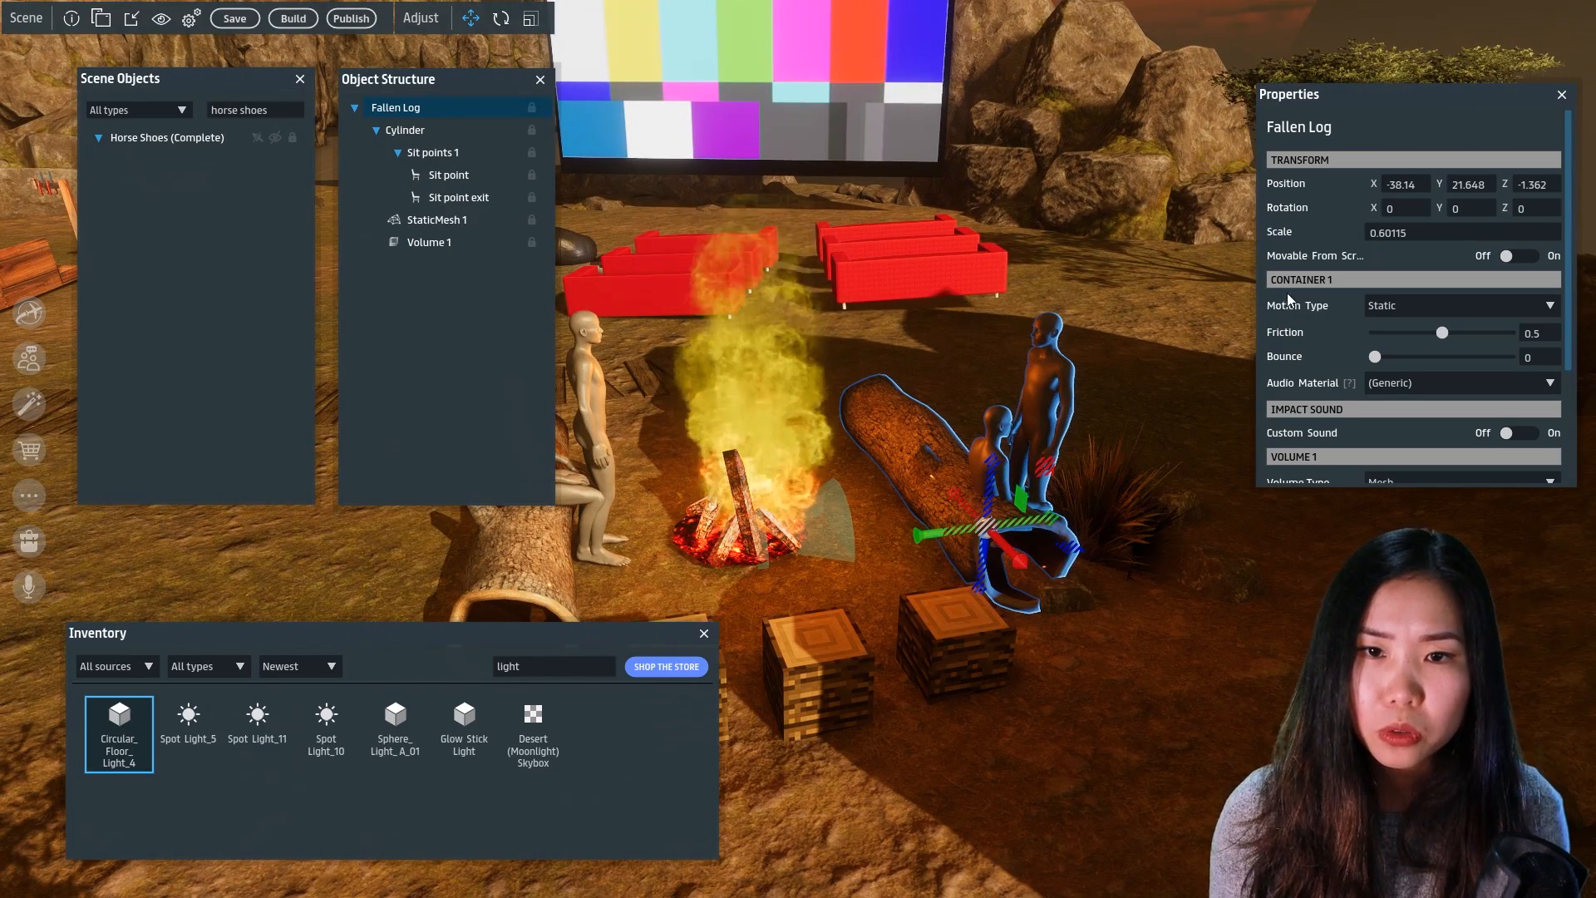
pyautogui.click(1413, 306)
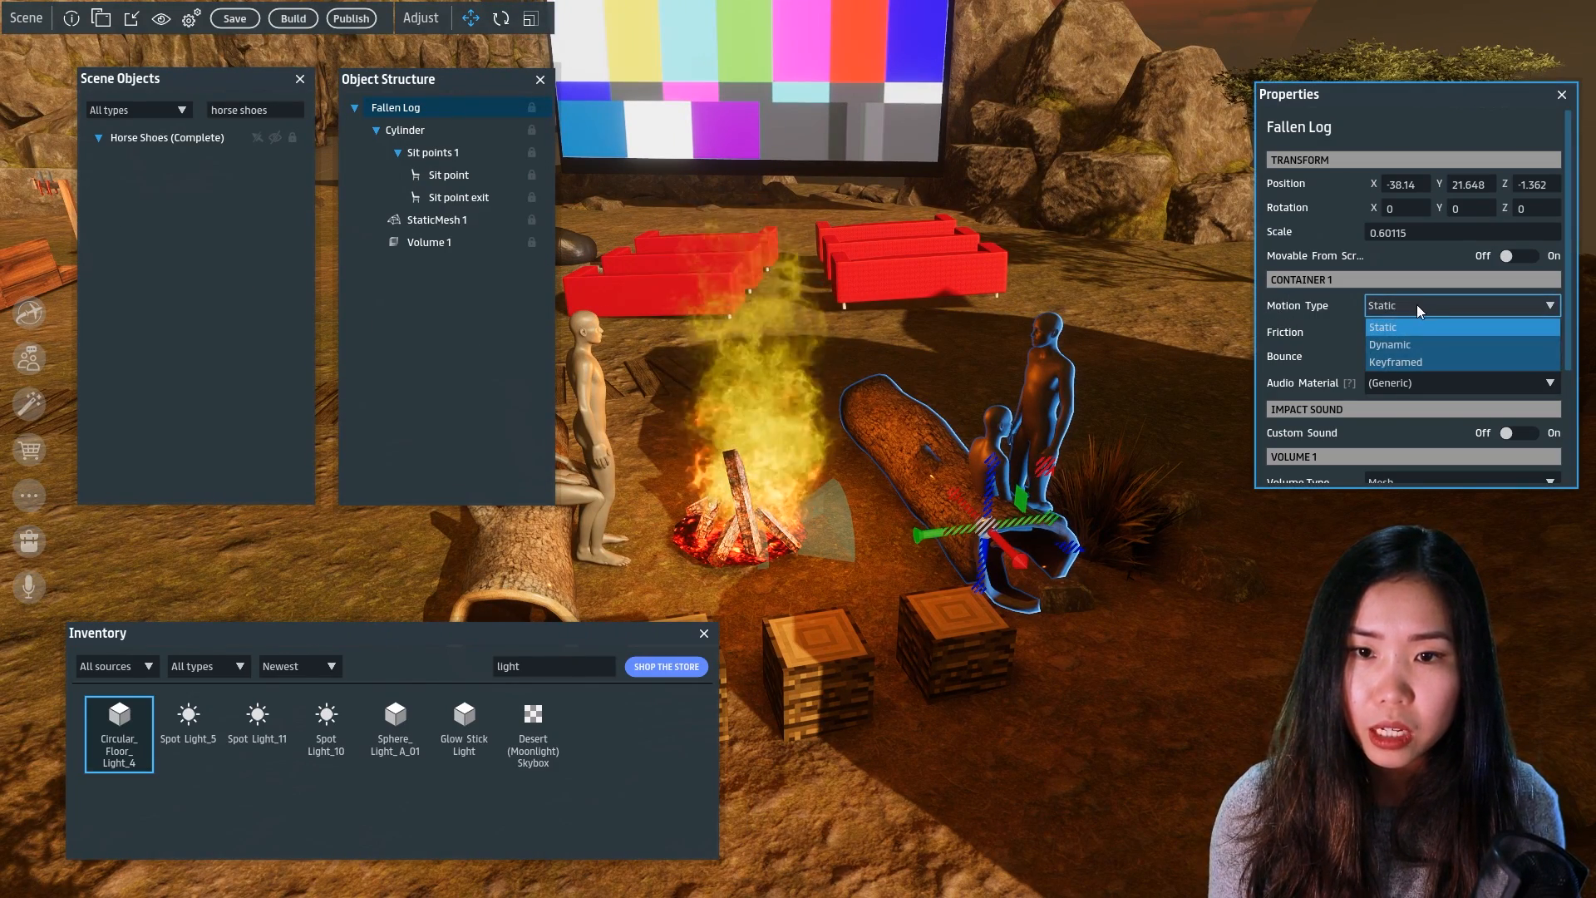
pyautogui.click(1430, 307)
pyautogui.scroll(-1, 1292, 391)
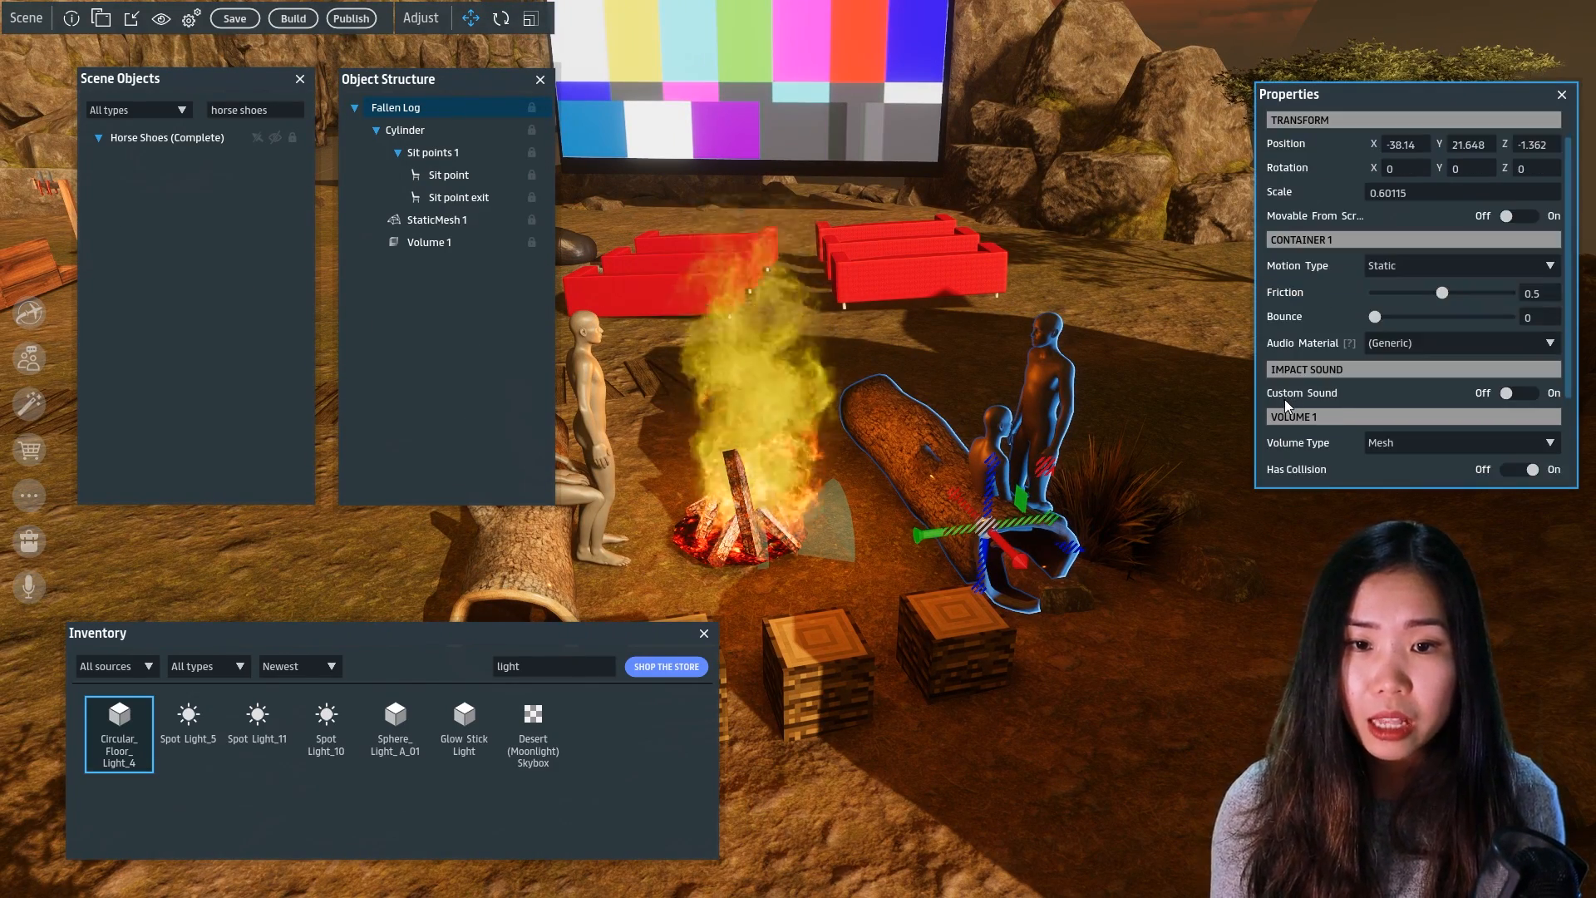
pyautogui.scroll(-2, 1284, 399)
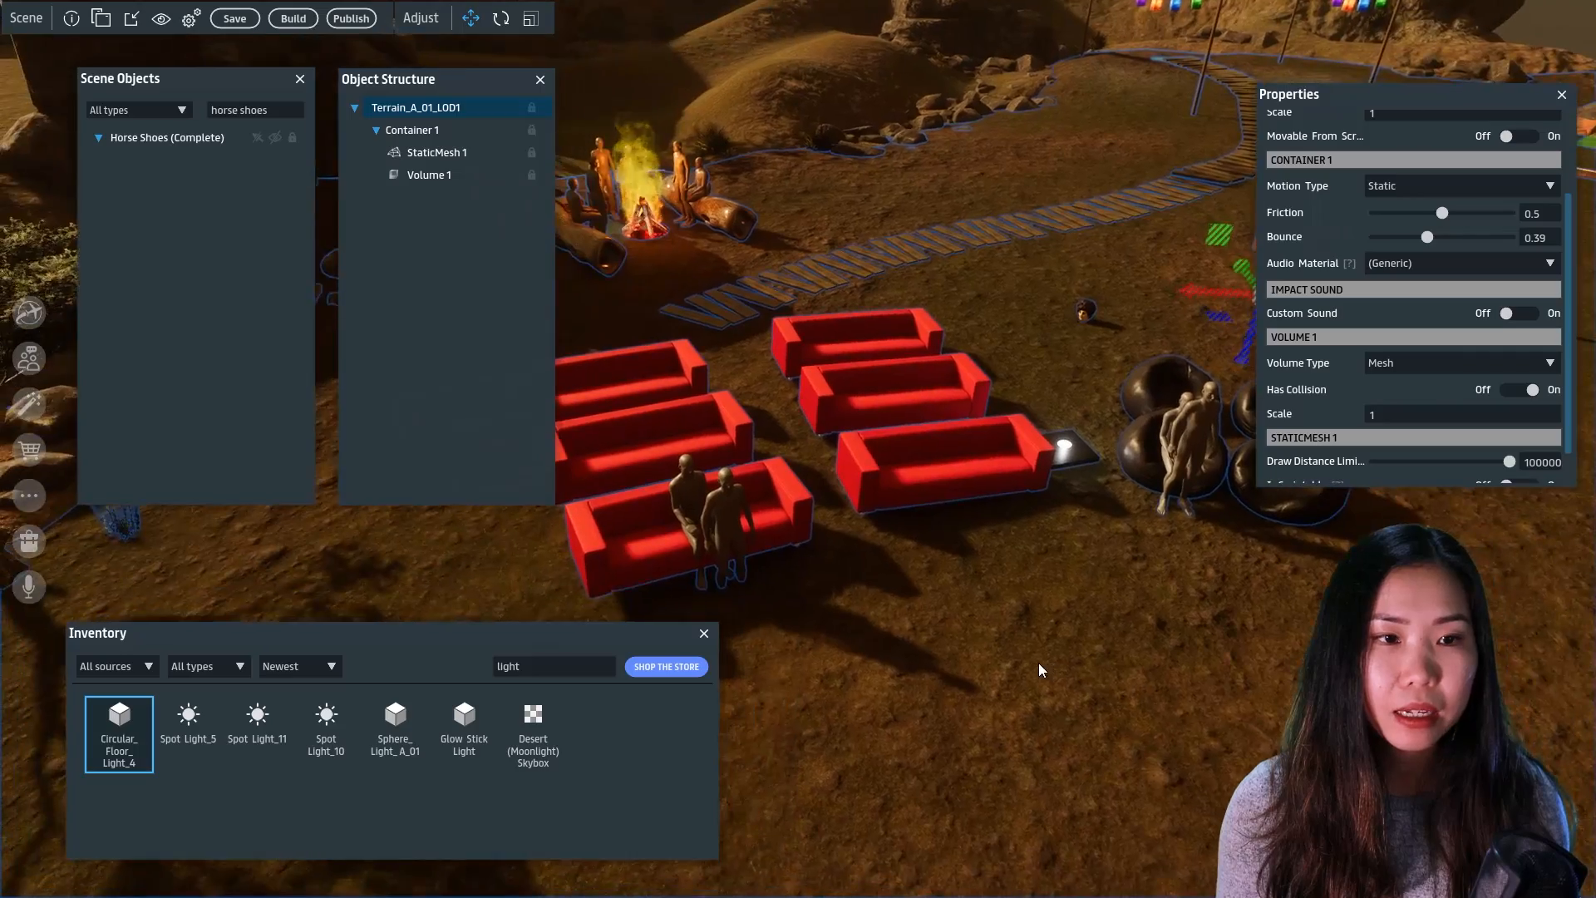
# Add grab points to the red sofa next to the glowing floor light
pyautogui.scroll(-3, 1039, 661)
pyautogui.moveTo(1004, 647); pyautogui.dragTo(1070, 650, button='right')
pyautogui.moveTo(1066, 585); pyautogui.dragTo(1049, 699, button='right')
pyautogui.scroll(3, 1044, 693)
pyautogui.scroll(2, 1069, 711)
pyautogui.click(833, 482)
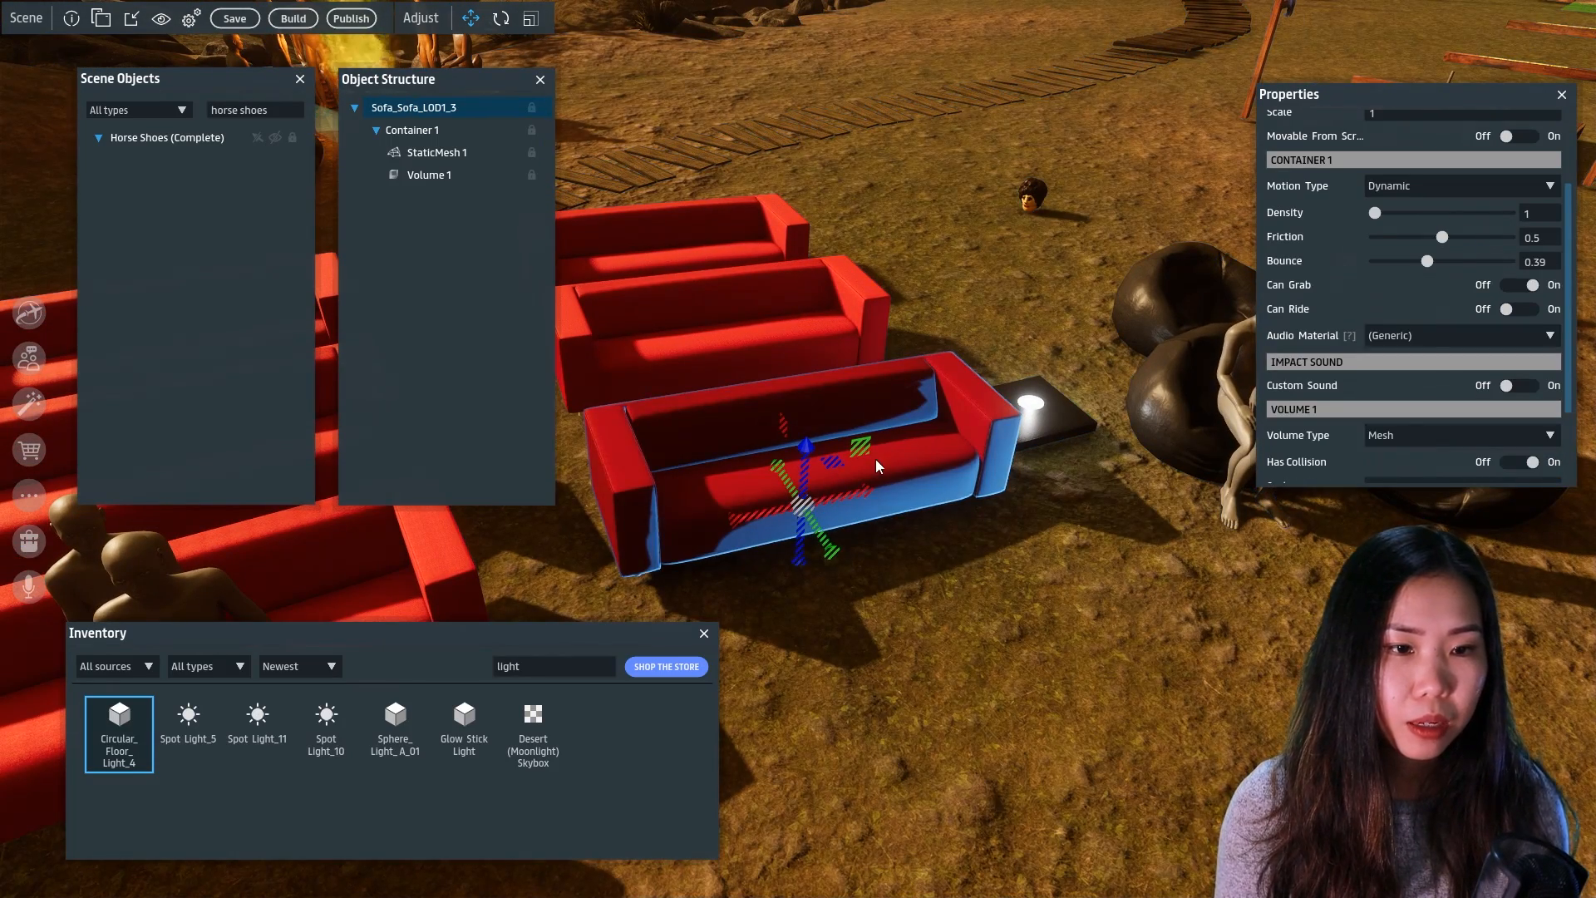
pyautogui.rightClick(877, 460)
pyautogui.moveTo(978, 684)
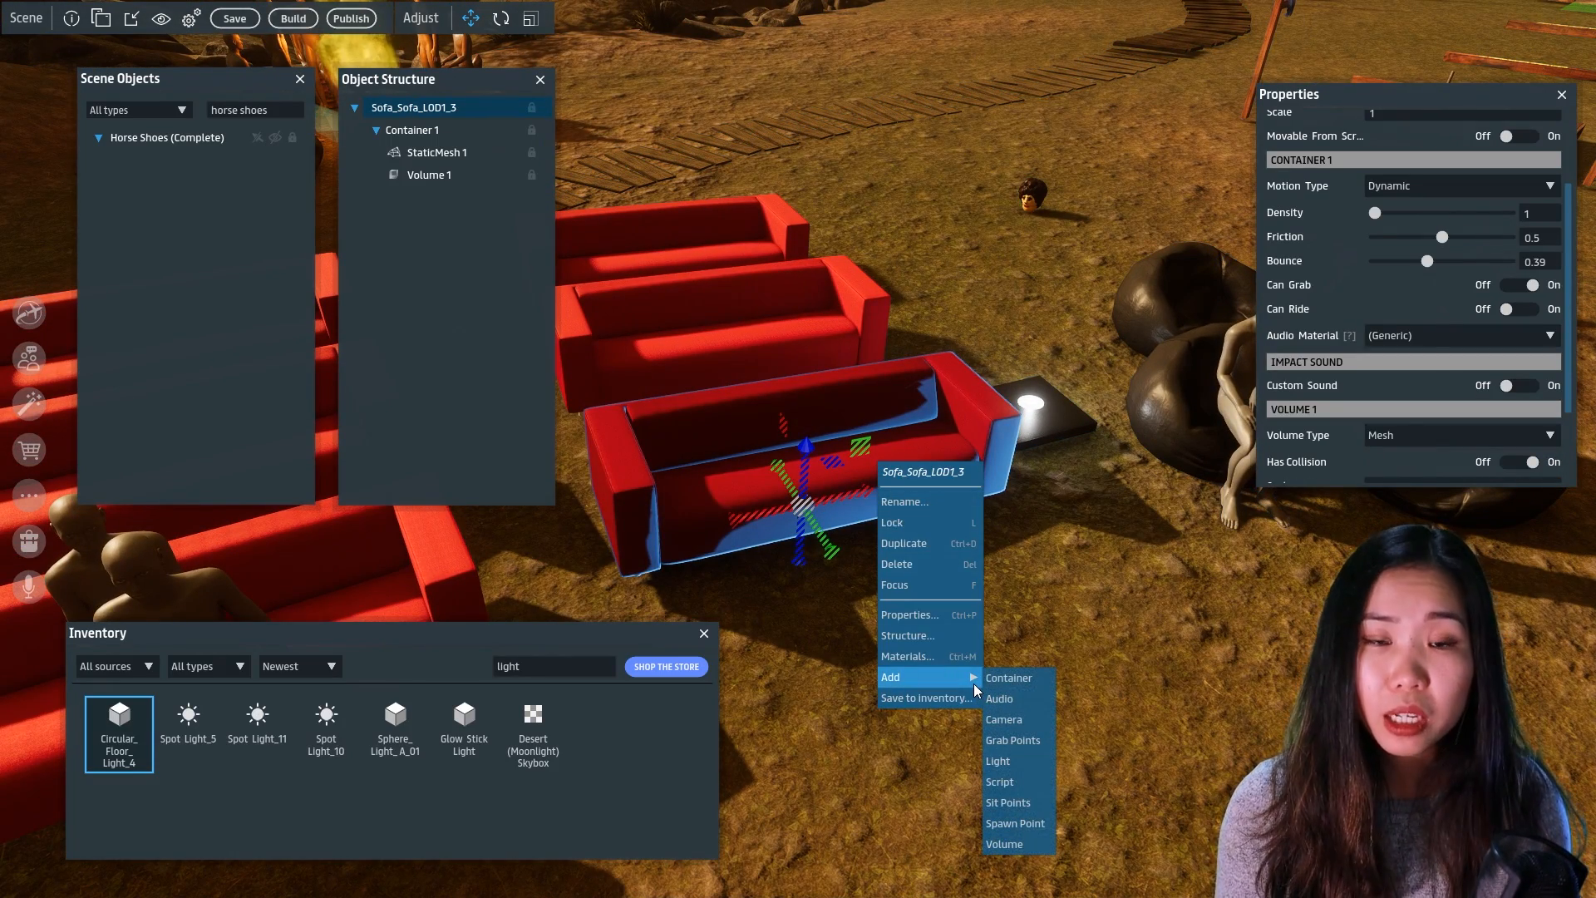
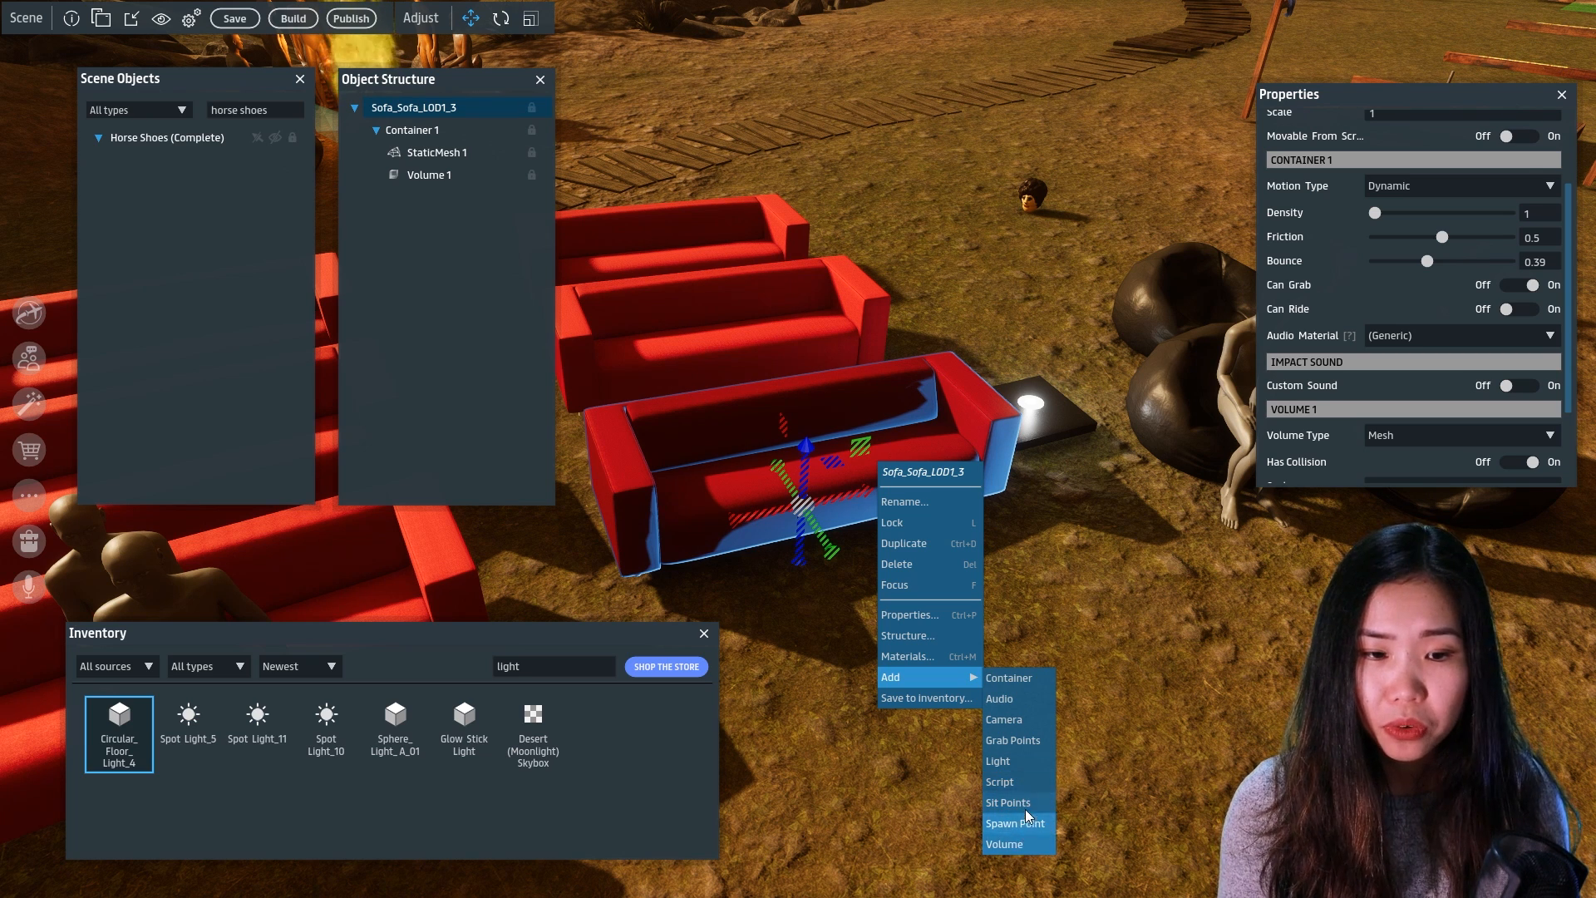
pyautogui.click(1011, 742)
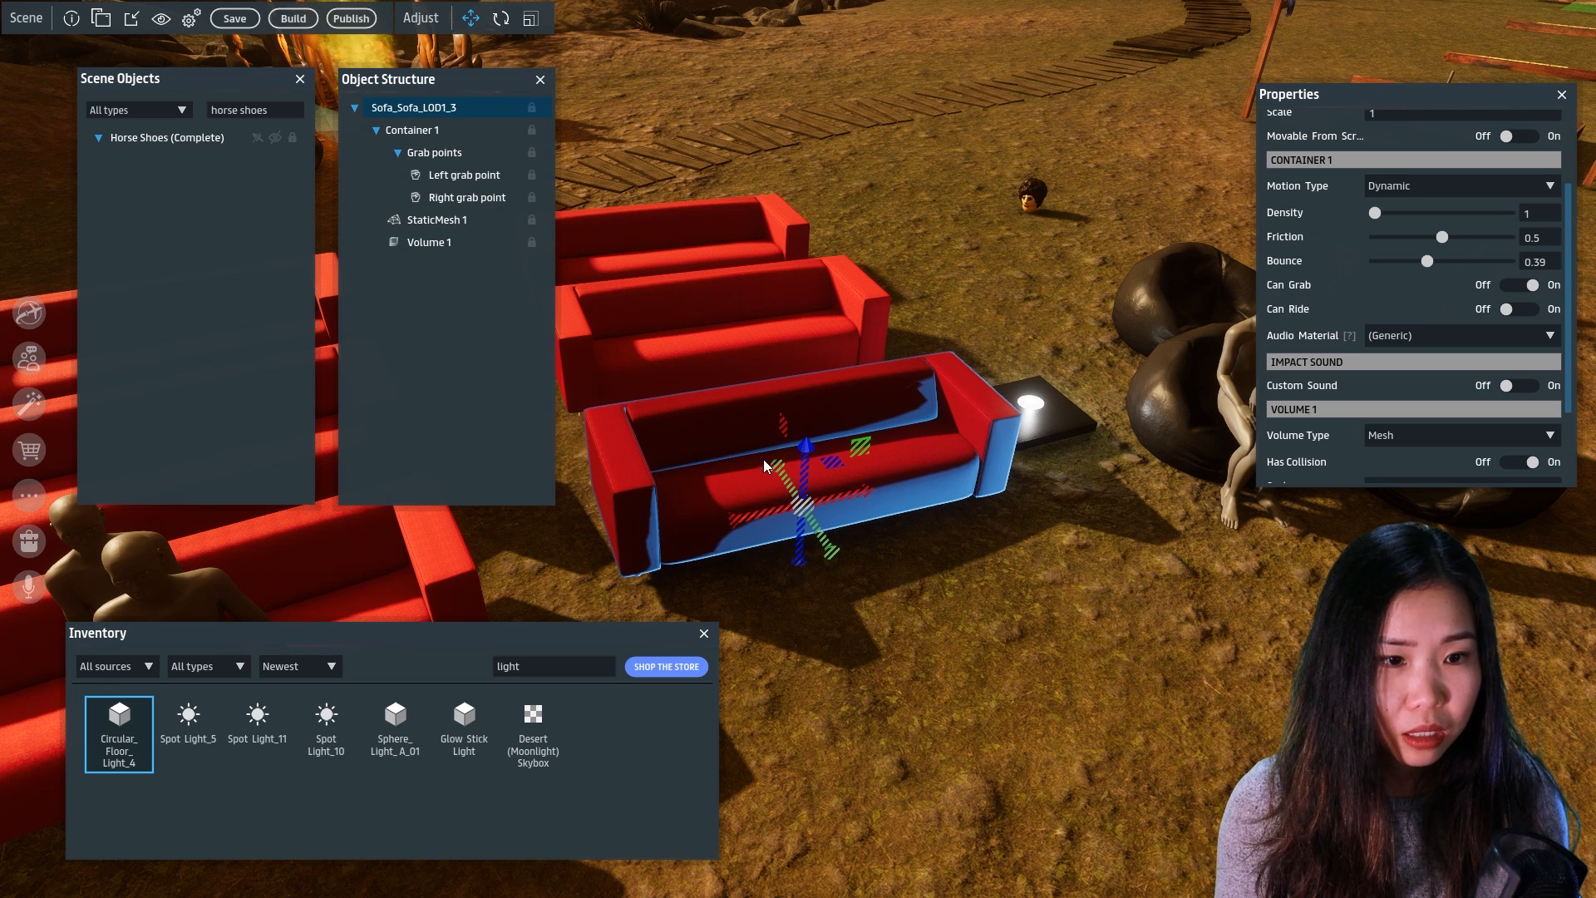
# Raise the sofa's Left grab point to local Z 0.169 and shift it sideways along the seat
pyautogui.click(456, 176)
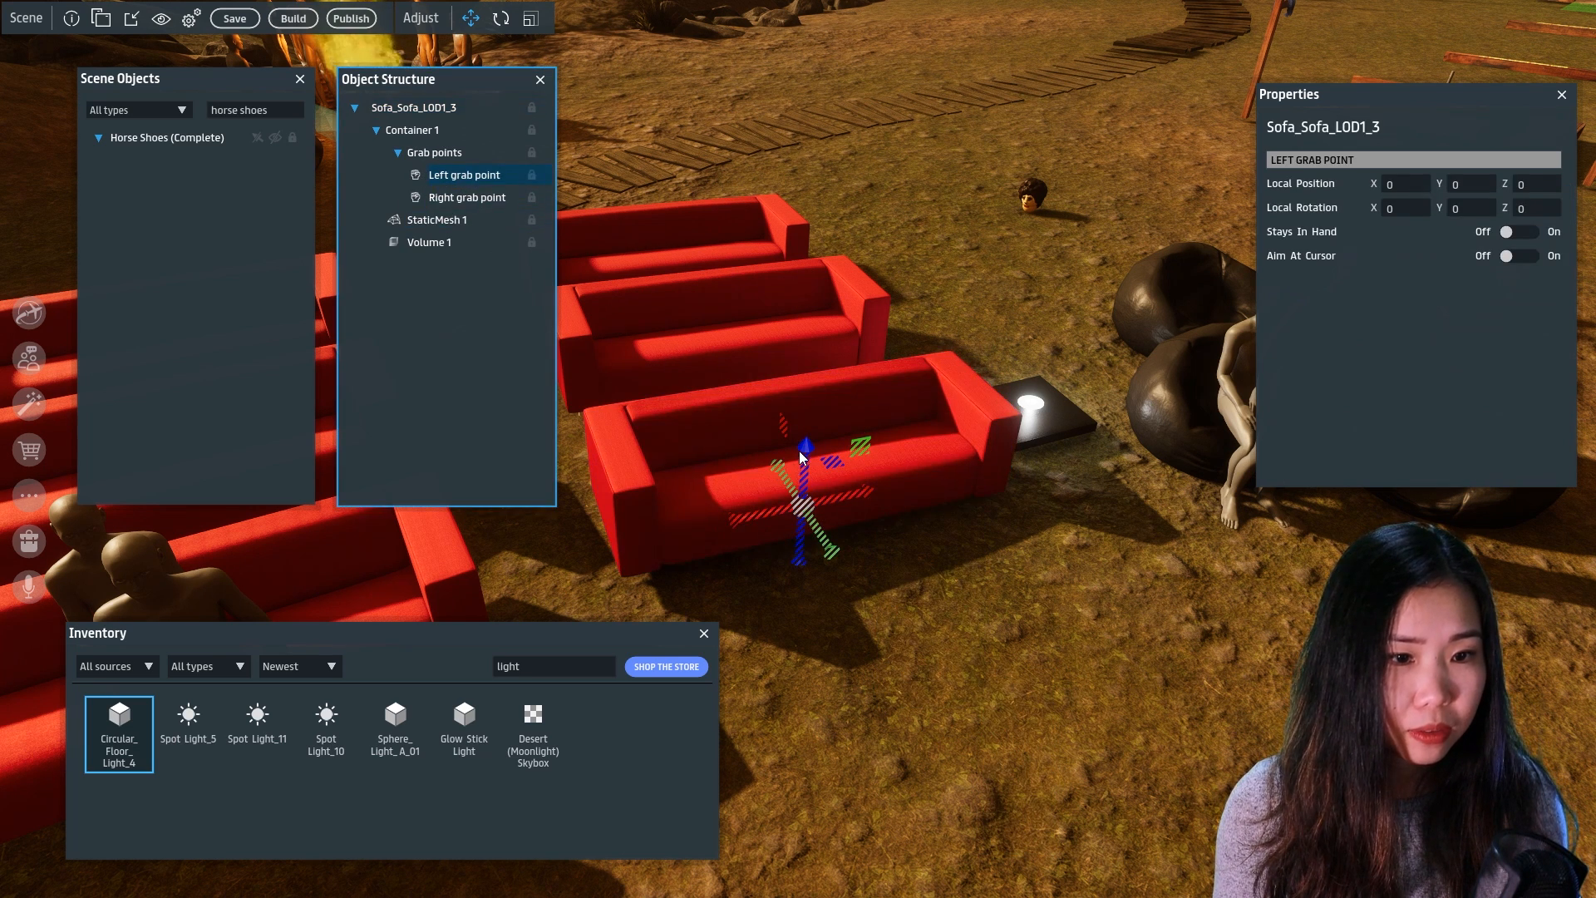
pyautogui.moveTo(803, 382); pyautogui.dragTo(795, 415)
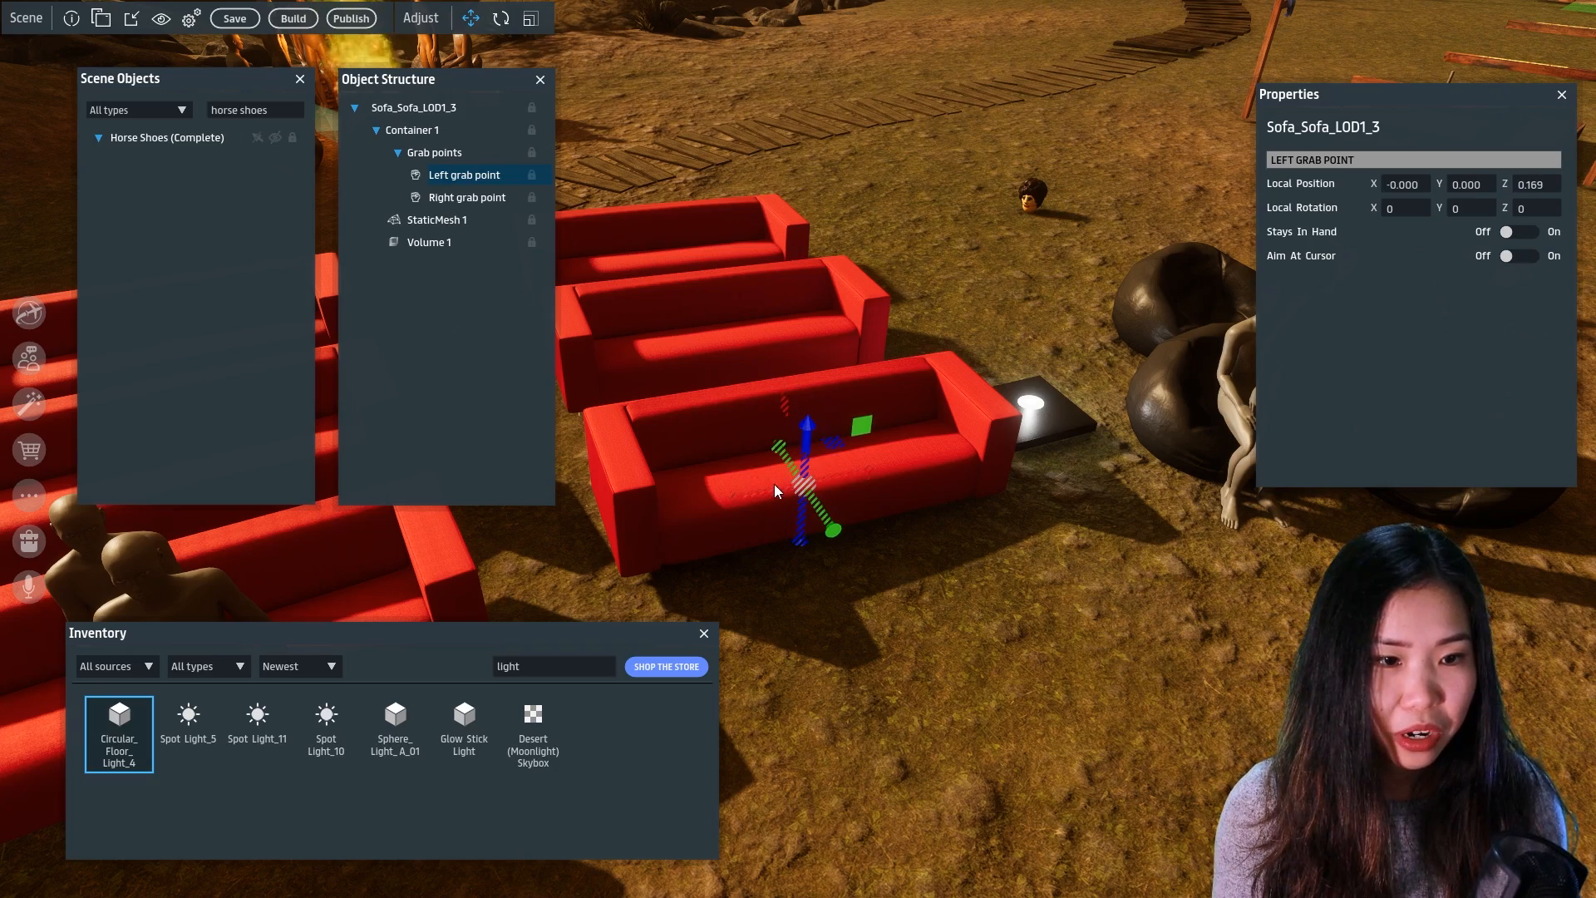
pyautogui.moveTo(768, 490); pyautogui.dragTo(748, 501)
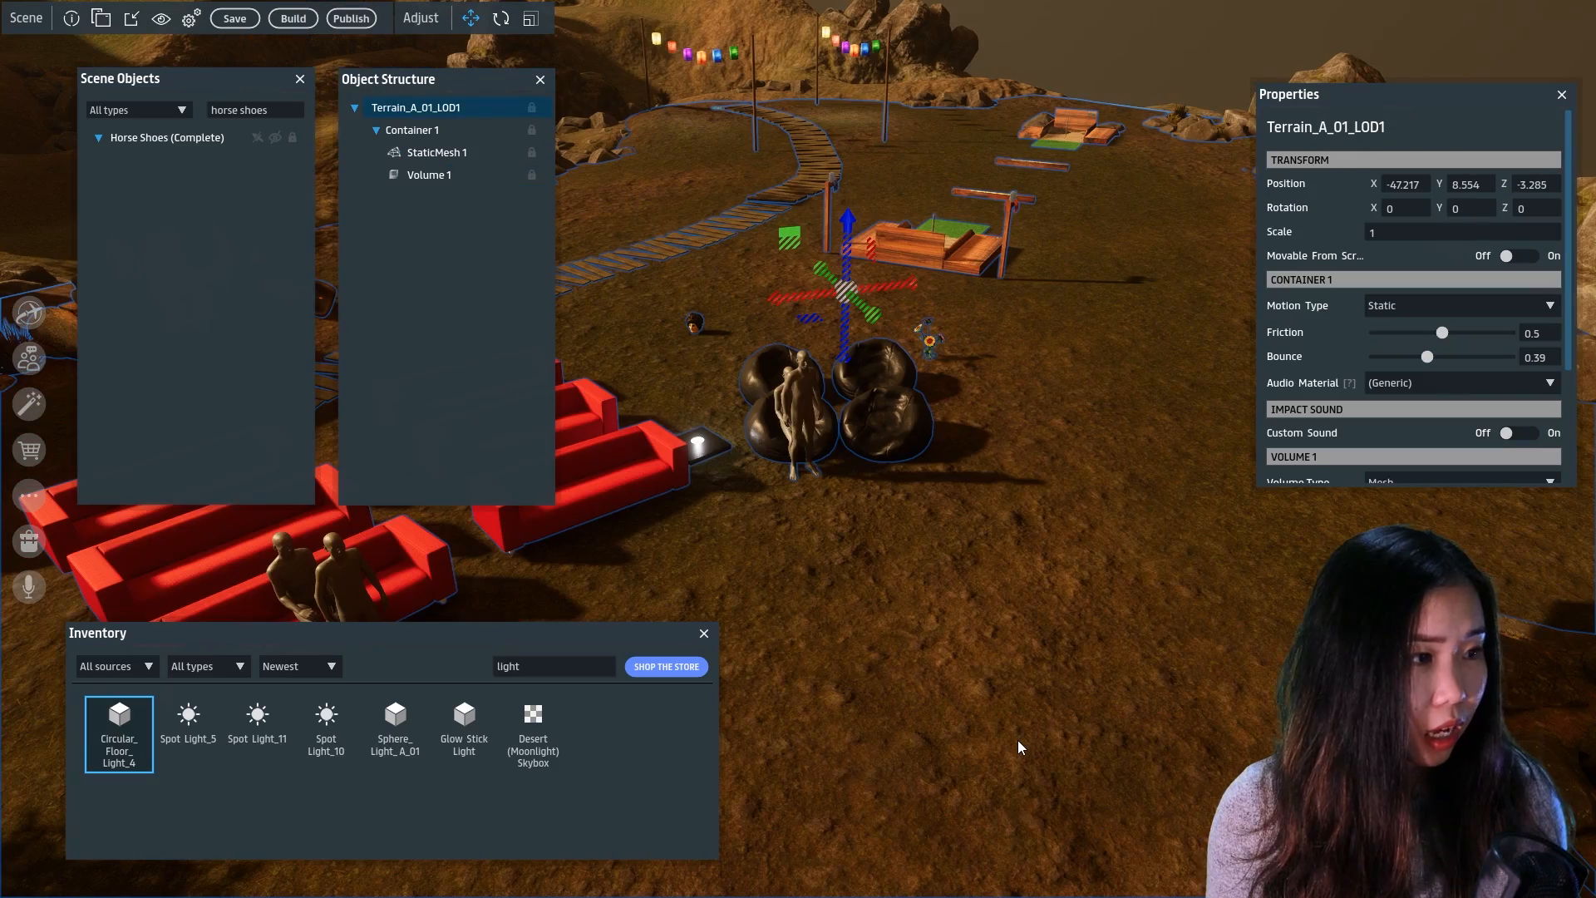
# Examine the party area around the sofas, bean bags, horseshoe game, walkway and lantern strings
pyautogui.press('a')
pyautogui.press('a')
pyautogui.moveTo(1017, 739)
pyautogui.mouseDown(button='right')
pyautogui.moveTo(1074, 731)
pyautogui.moveTo(1013, 737)
pyautogui.mouseUp(button='right')
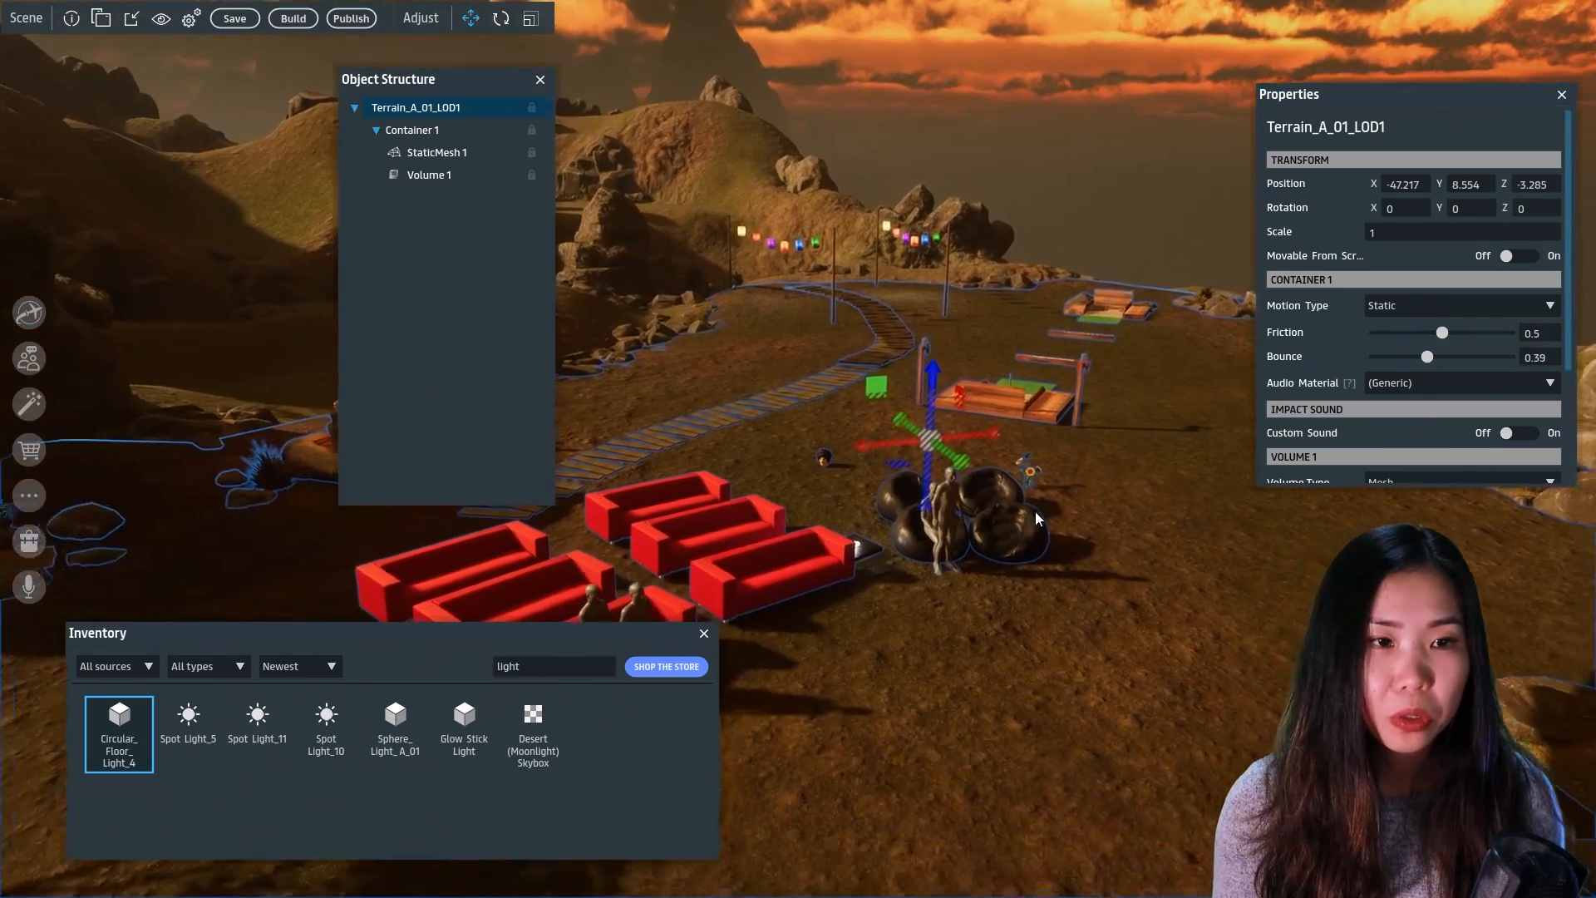
pyautogui.press('s')
pyautogui.moveTo(1035, 511)
pyautogui.mouseDown(button='right')
pyautogui.moveTo(1065, 504)
pyautogui.moveTo(1041, 527)
pyautogui.mouseUp(button='right')
pyautogui.press('a')
pyautogui.press('w')
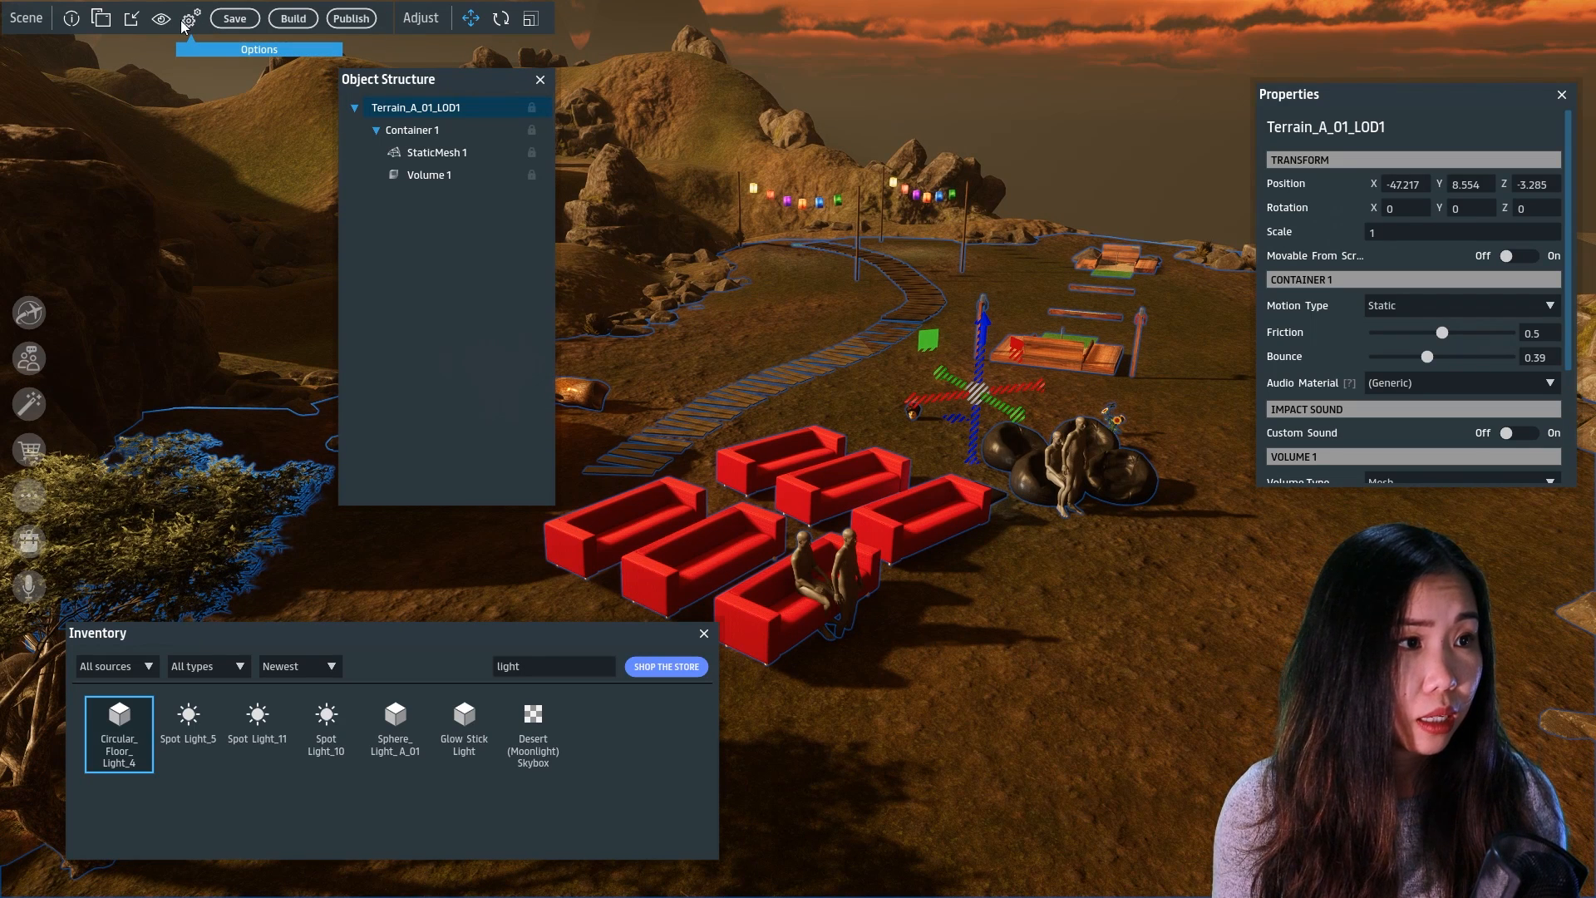
# Set the scene's background sound to ES_Birds And Insects In Tall Harvest Grass - Organic Nature Sounds
pyautogui.click(183, 25)
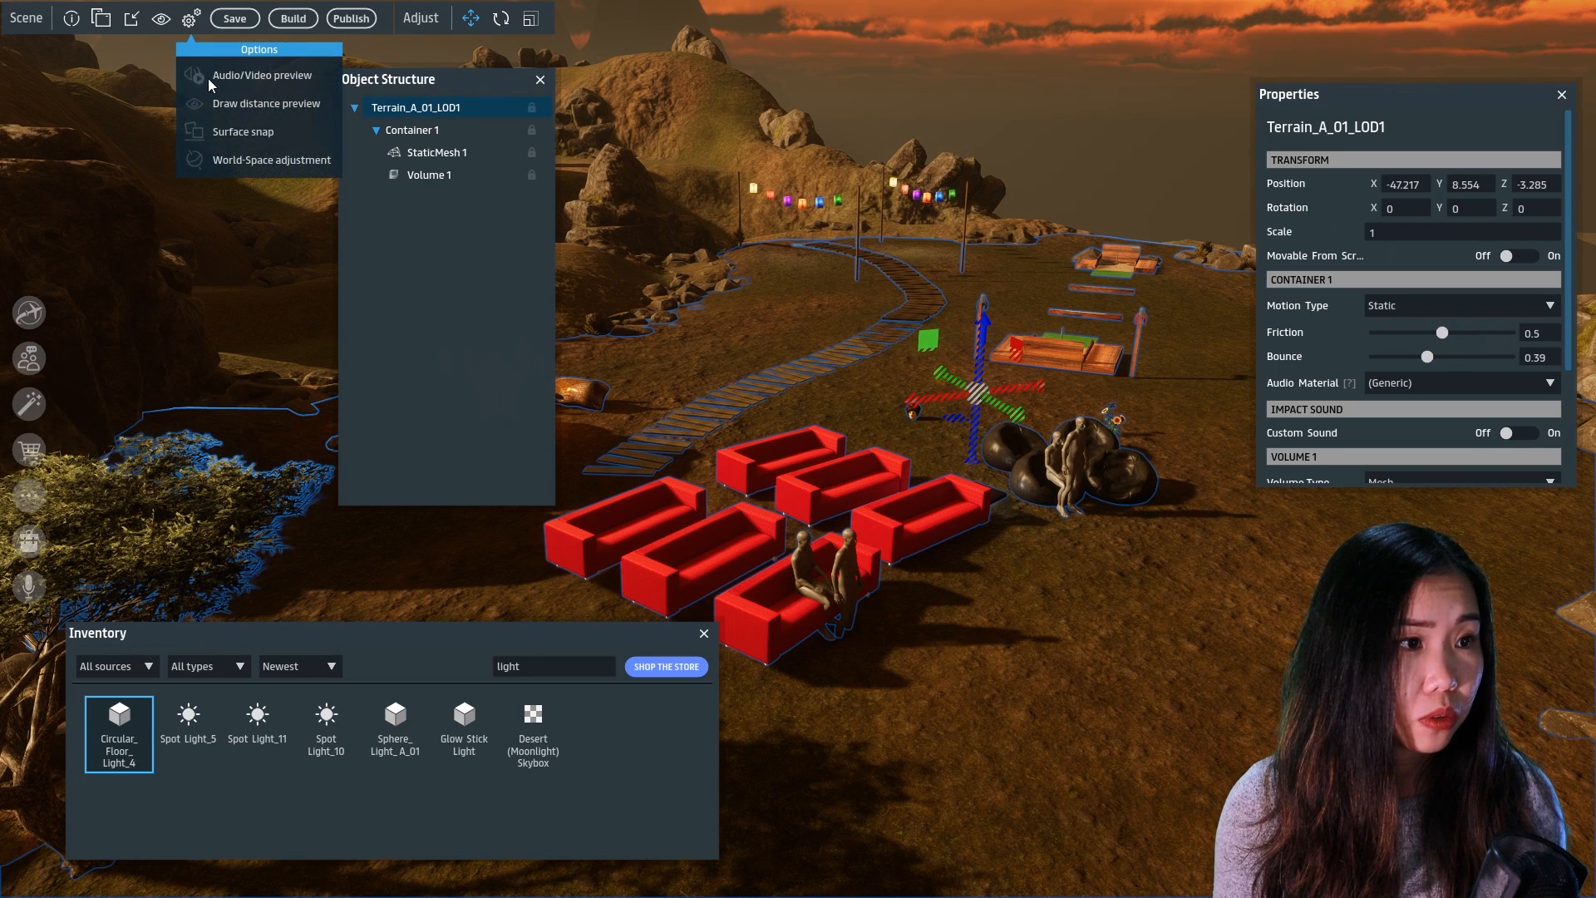
pyautogui.click(100, 18)
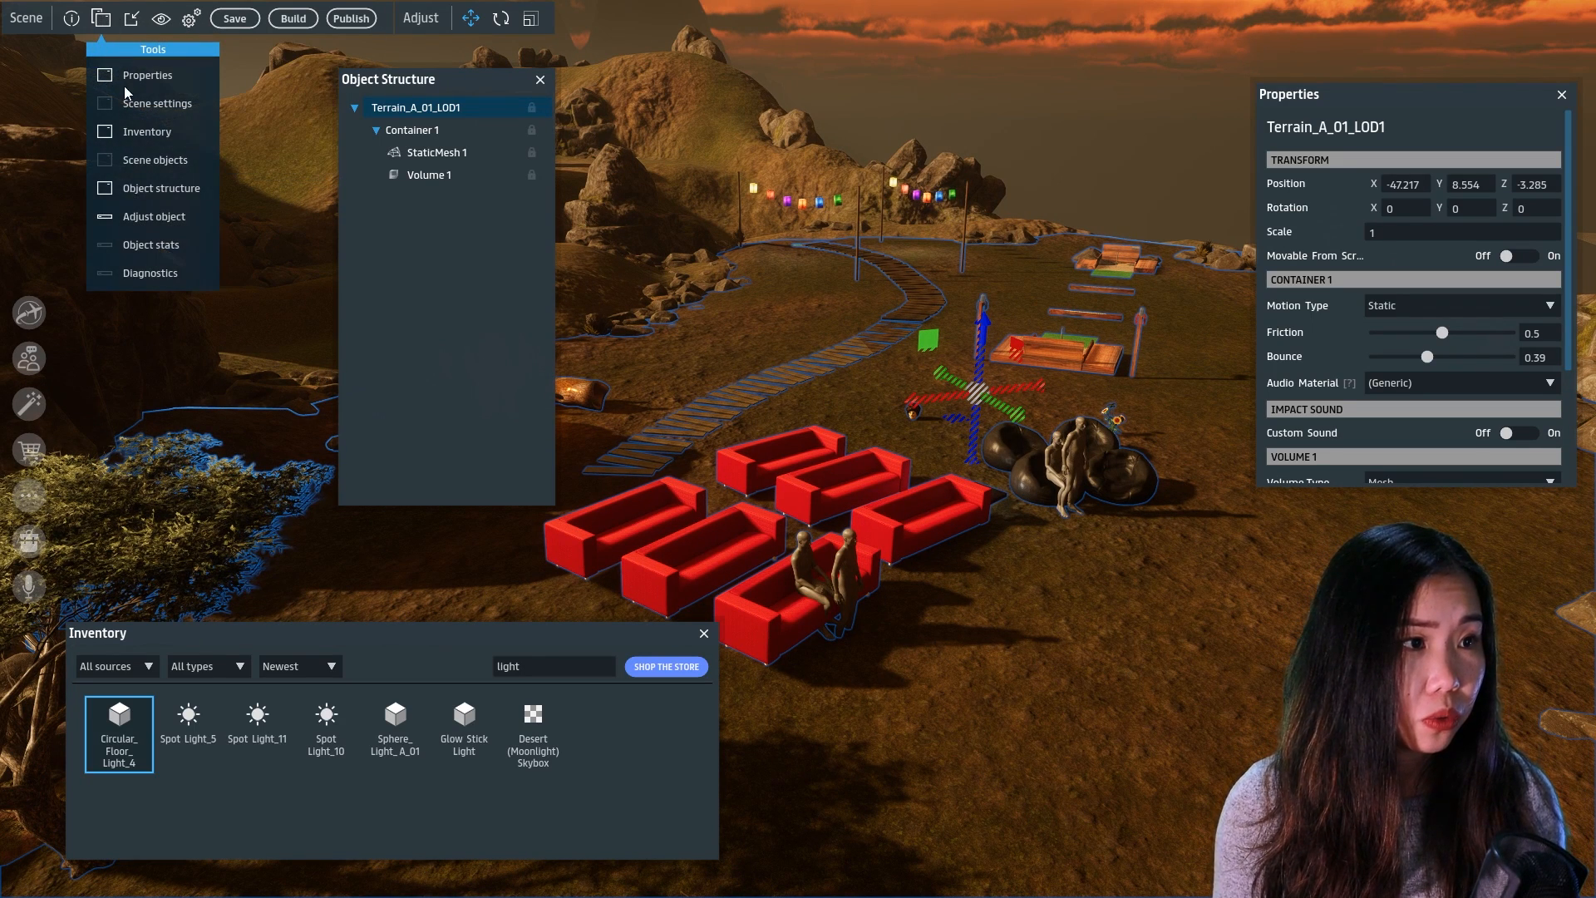
pyautogui.click(174, 104)
pyautogui.scroll(-8, 1210, 427)
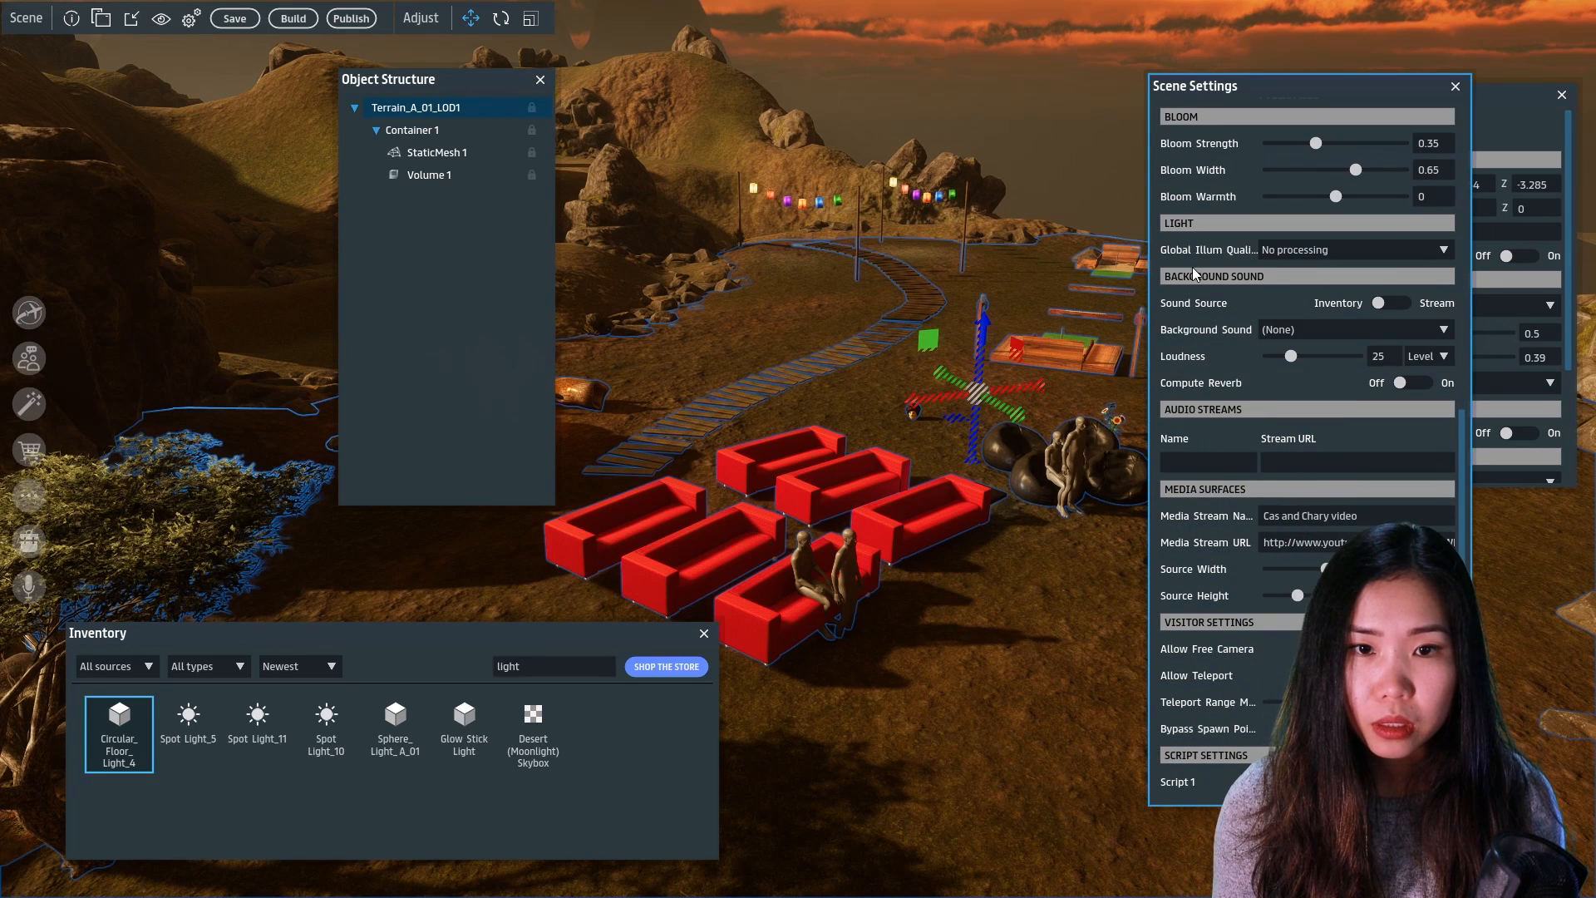
pyautogui.click(1285, 331)
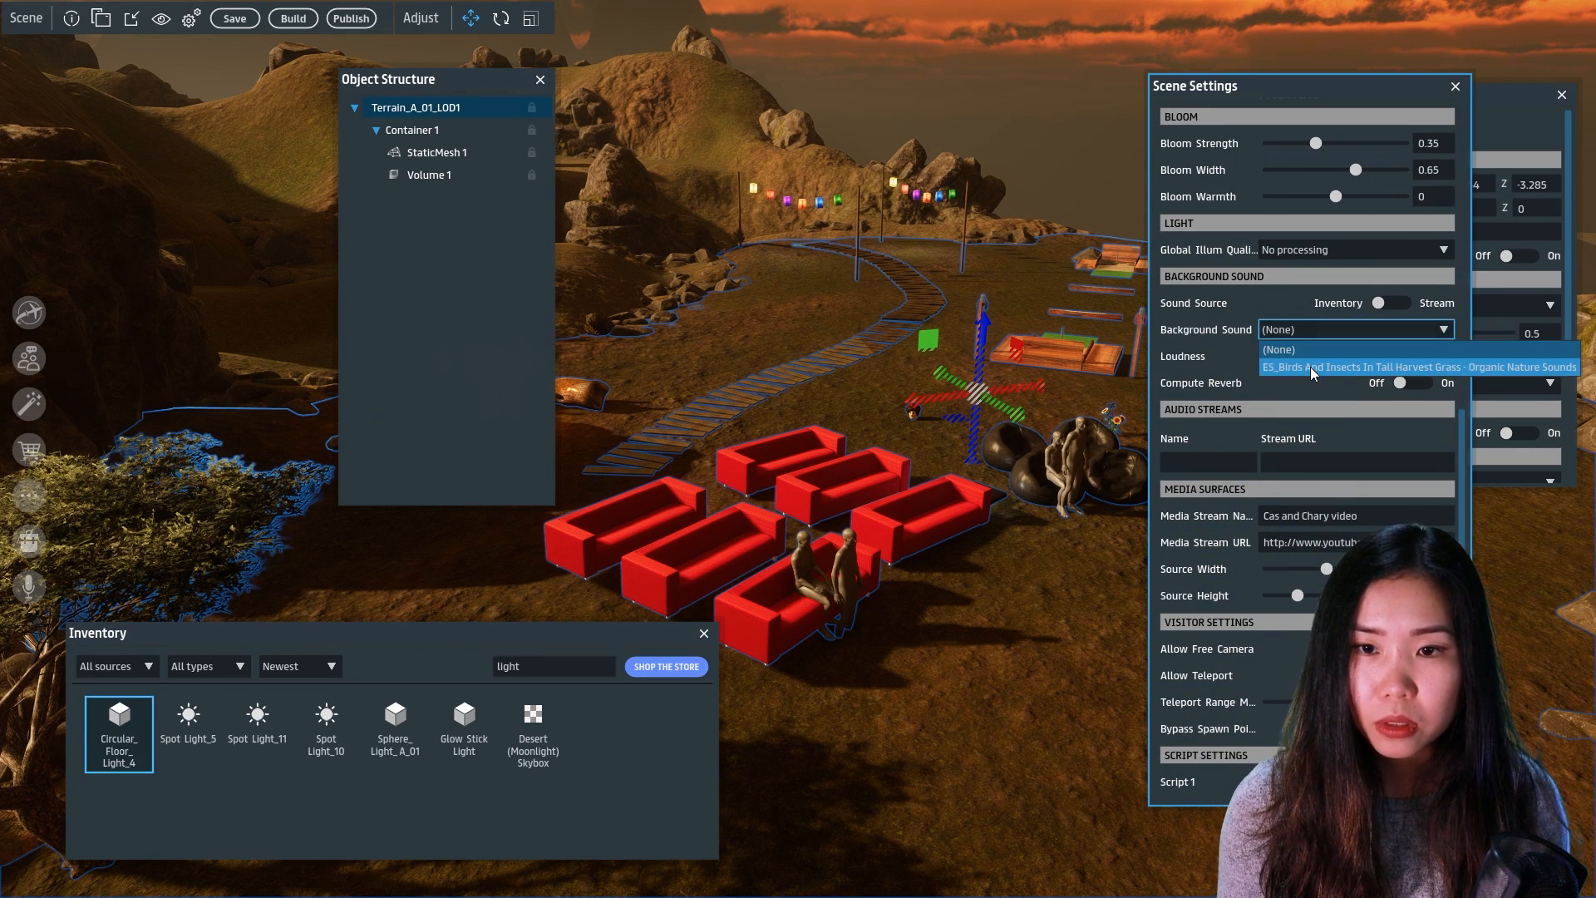
pyautogui.click(1358, 367)
pyautogui.moveTo(1292, 357); pyautogui.dragTo(1294, 362)
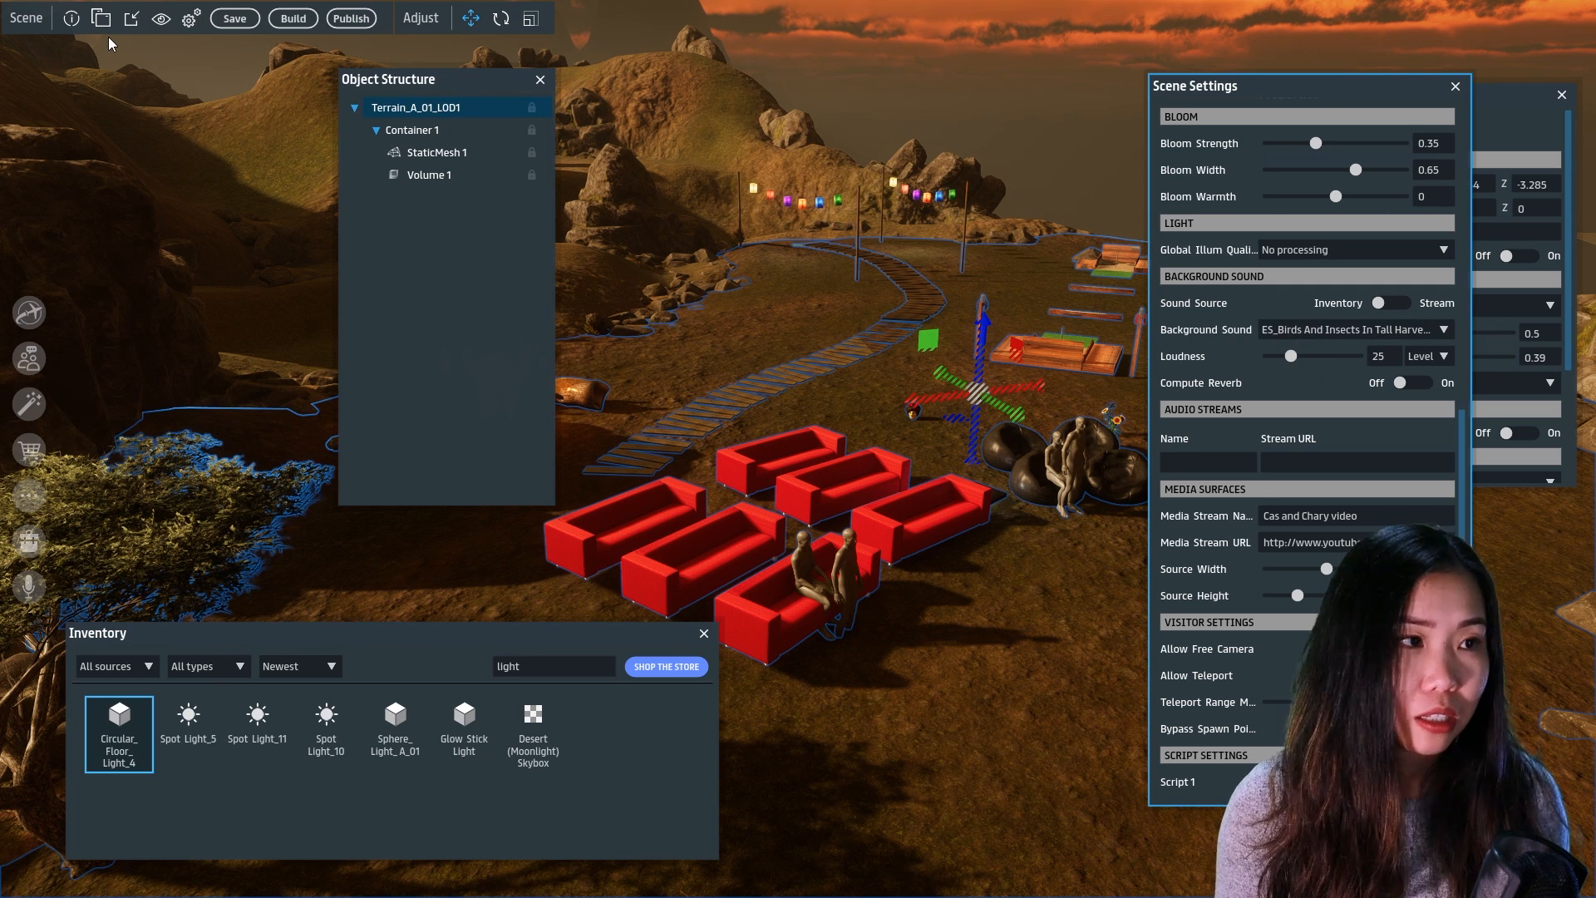
# Look at the audio import option and close the scene settings
pyautogui.click(133, 21)
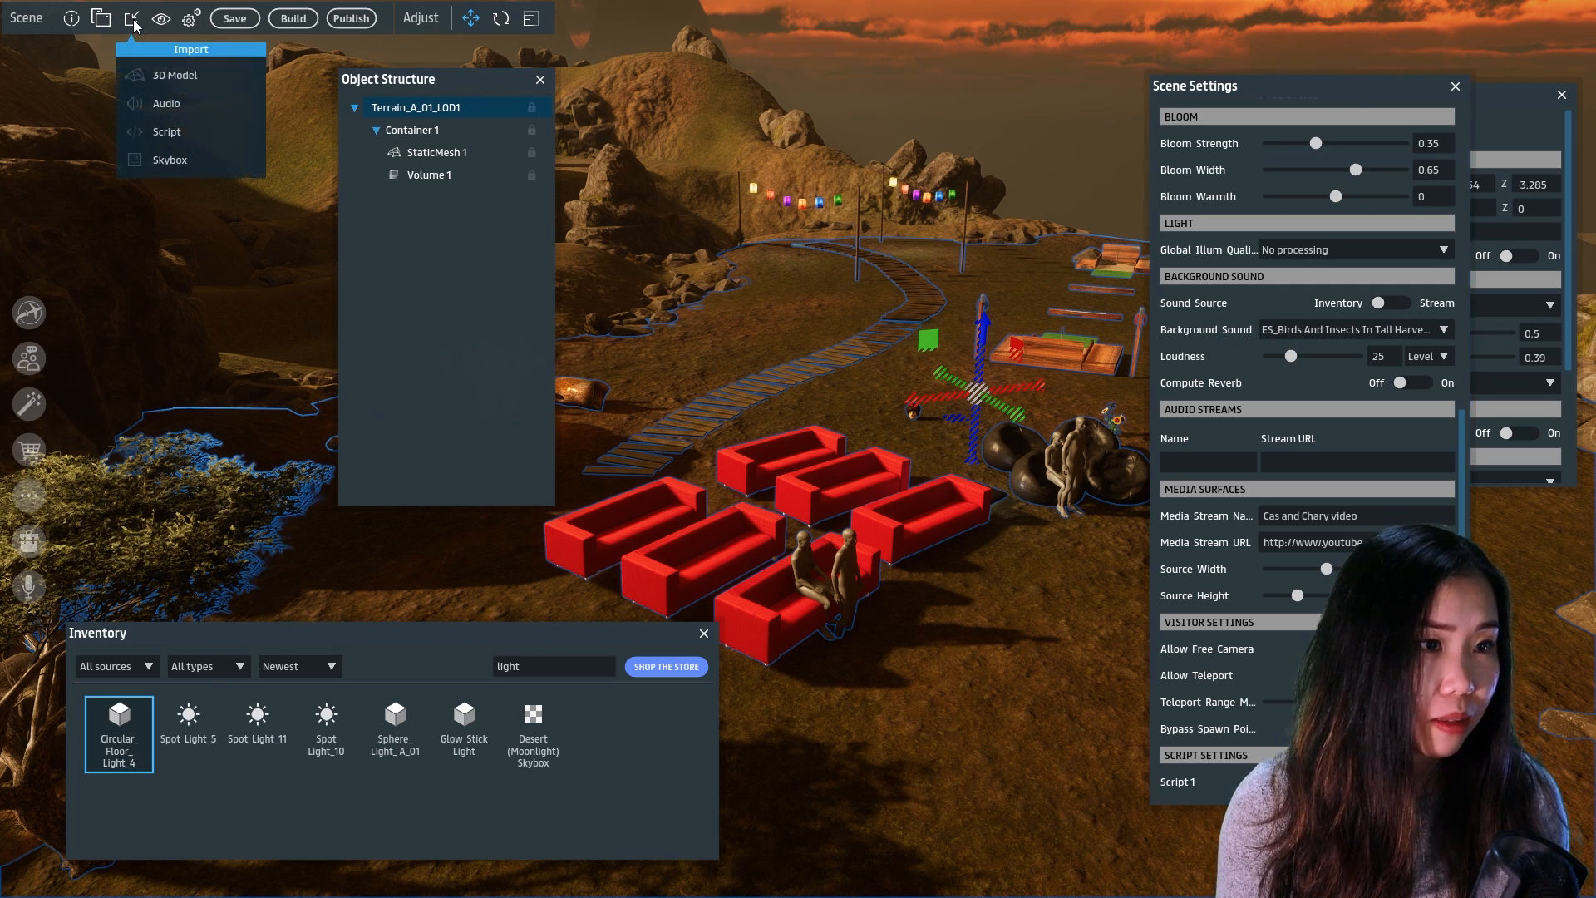
pyautogui.click(166, 104)
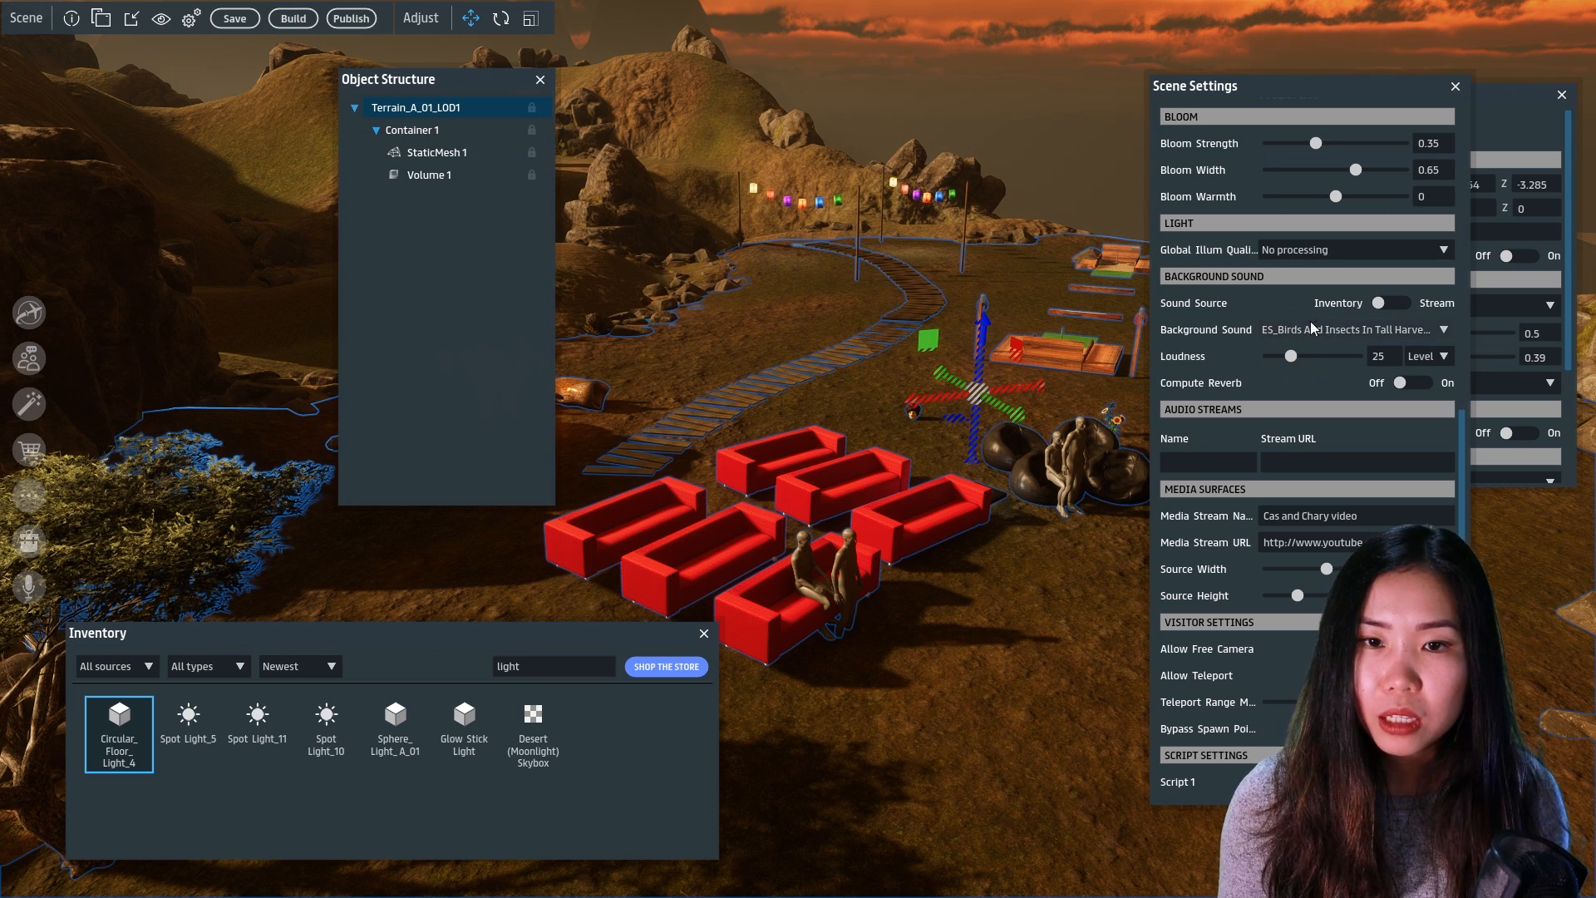
pyautogui.click(1190, 356)
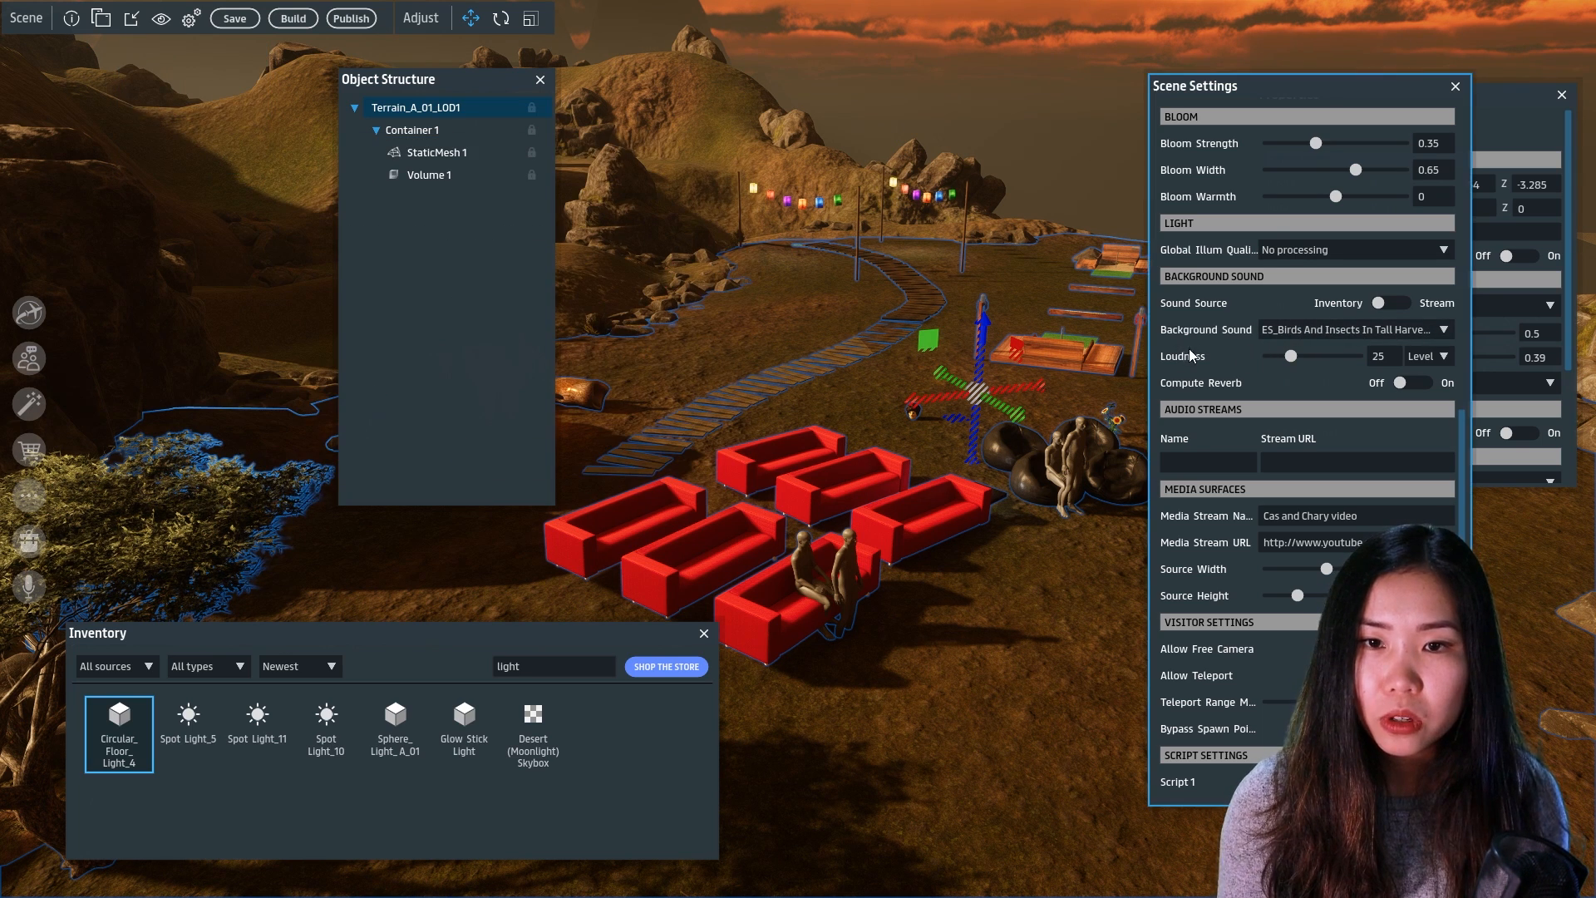
pyautogui.click(1454, 87)
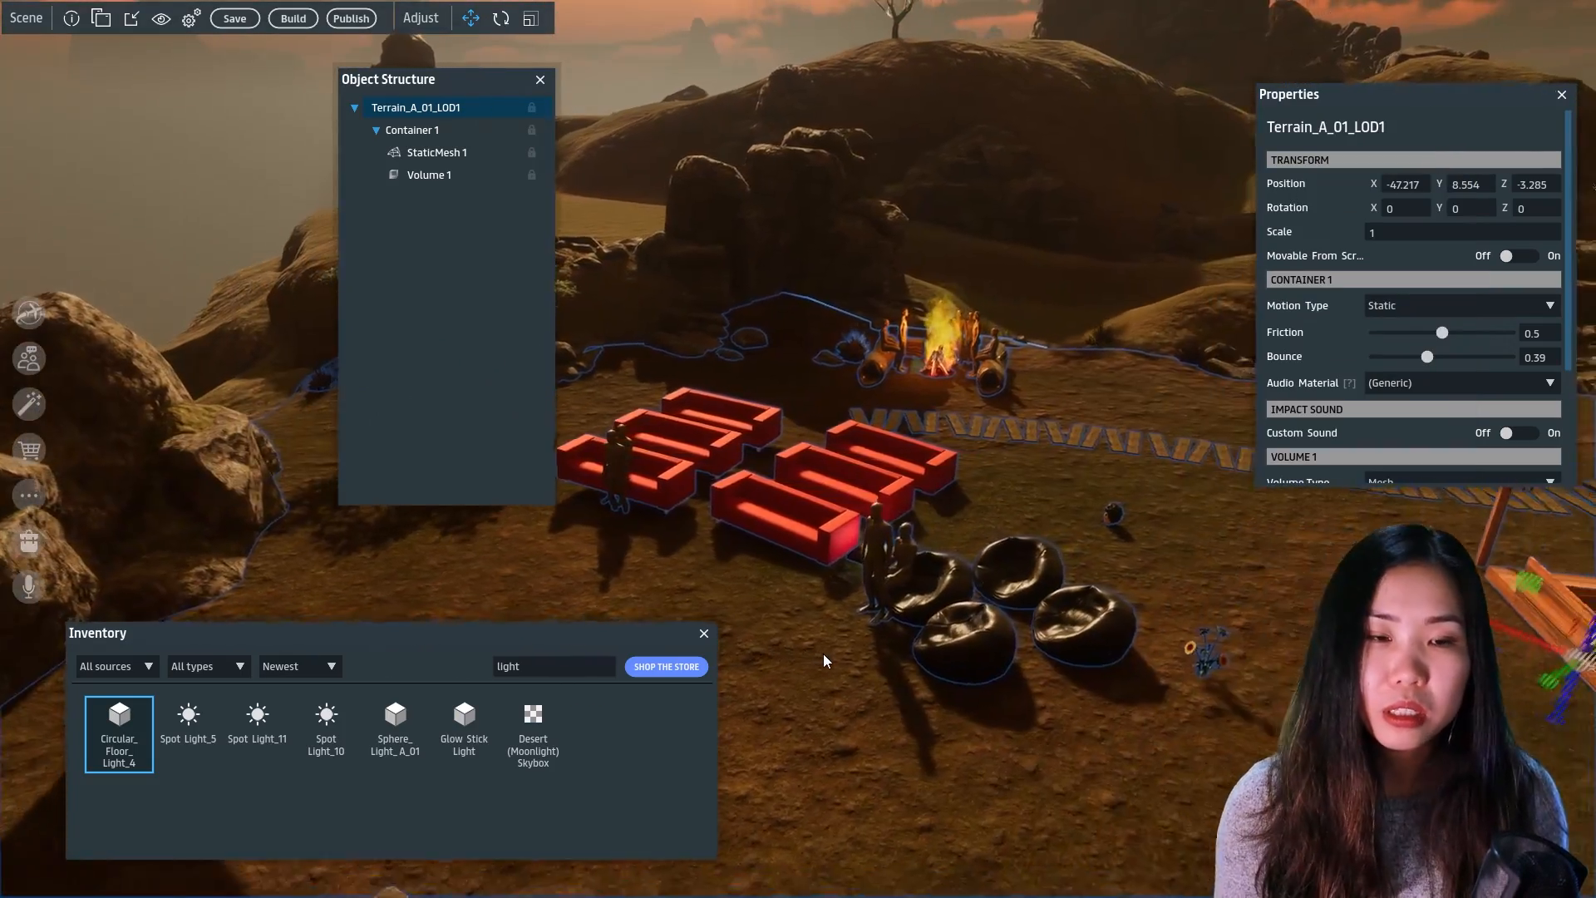
# Close the object structure and create a new quest named "Find Chary's head"
pyautogui.scroll(-3, 823, 660)
pyautogui.moveTo(815, 662); pyautogui.dragTo(884, 647, button='right')
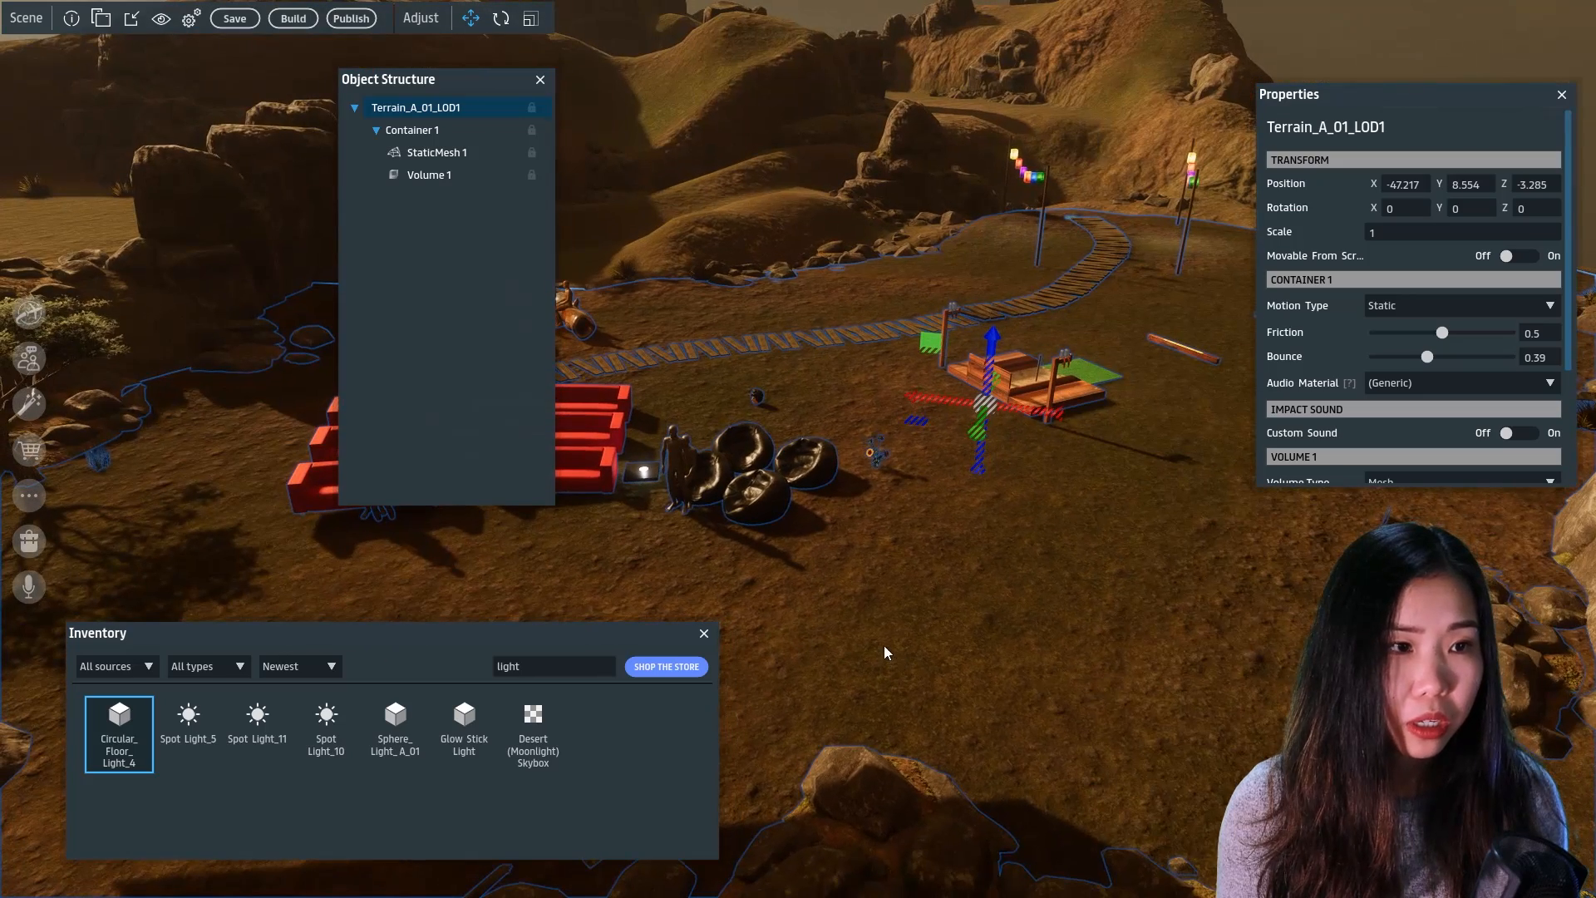
pyautogui.click(540, 80)
pyautogui.click(29, 403)
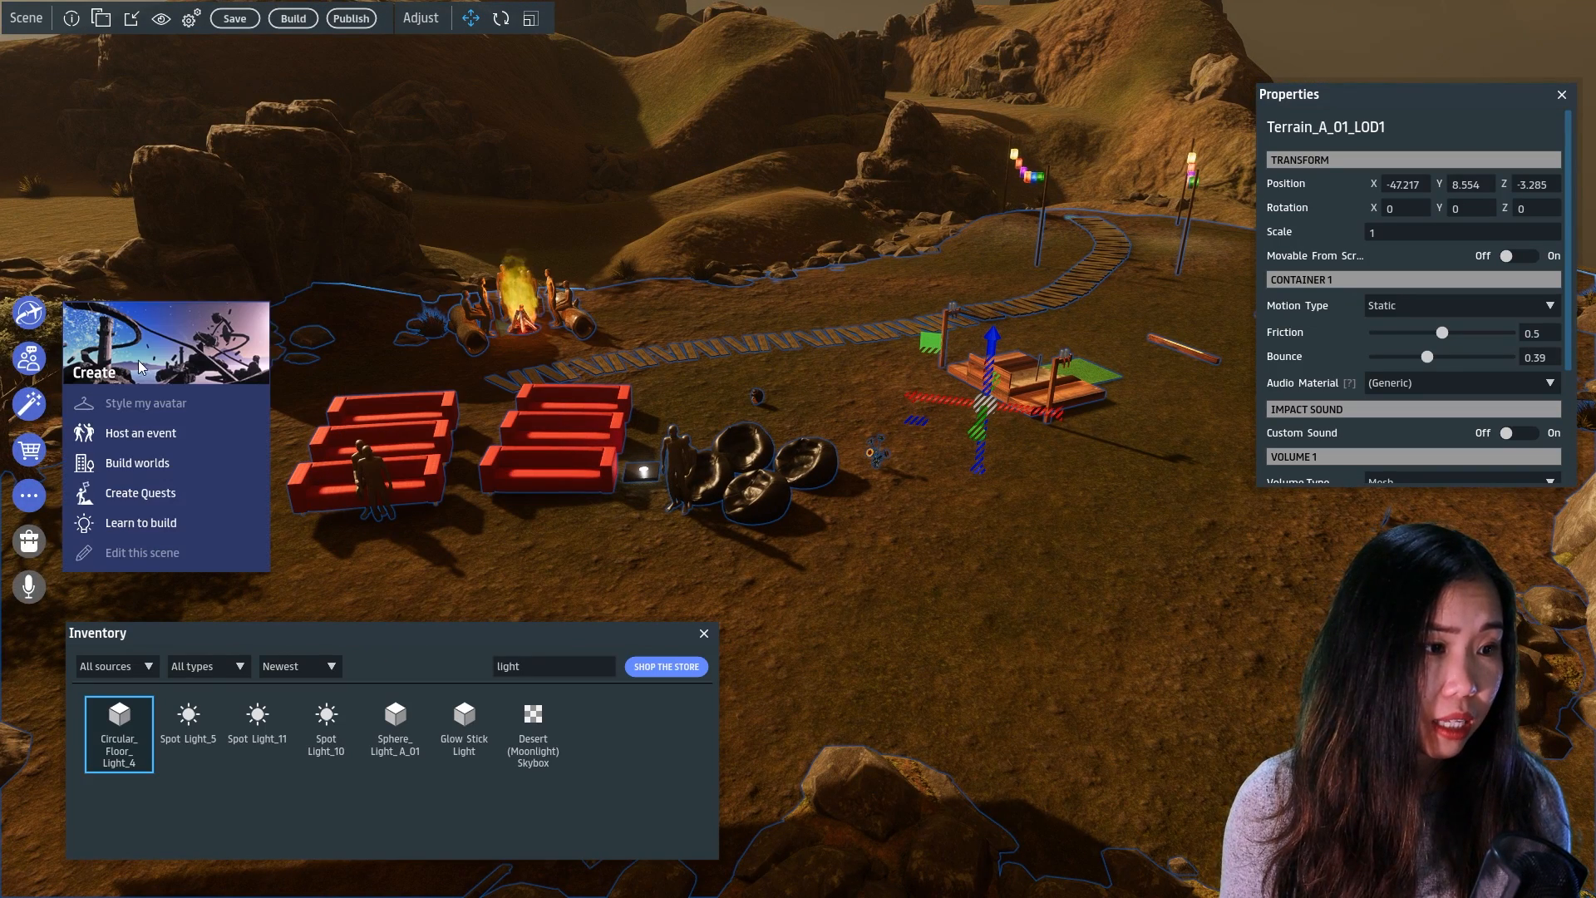
pyautogui.click(147, 496)
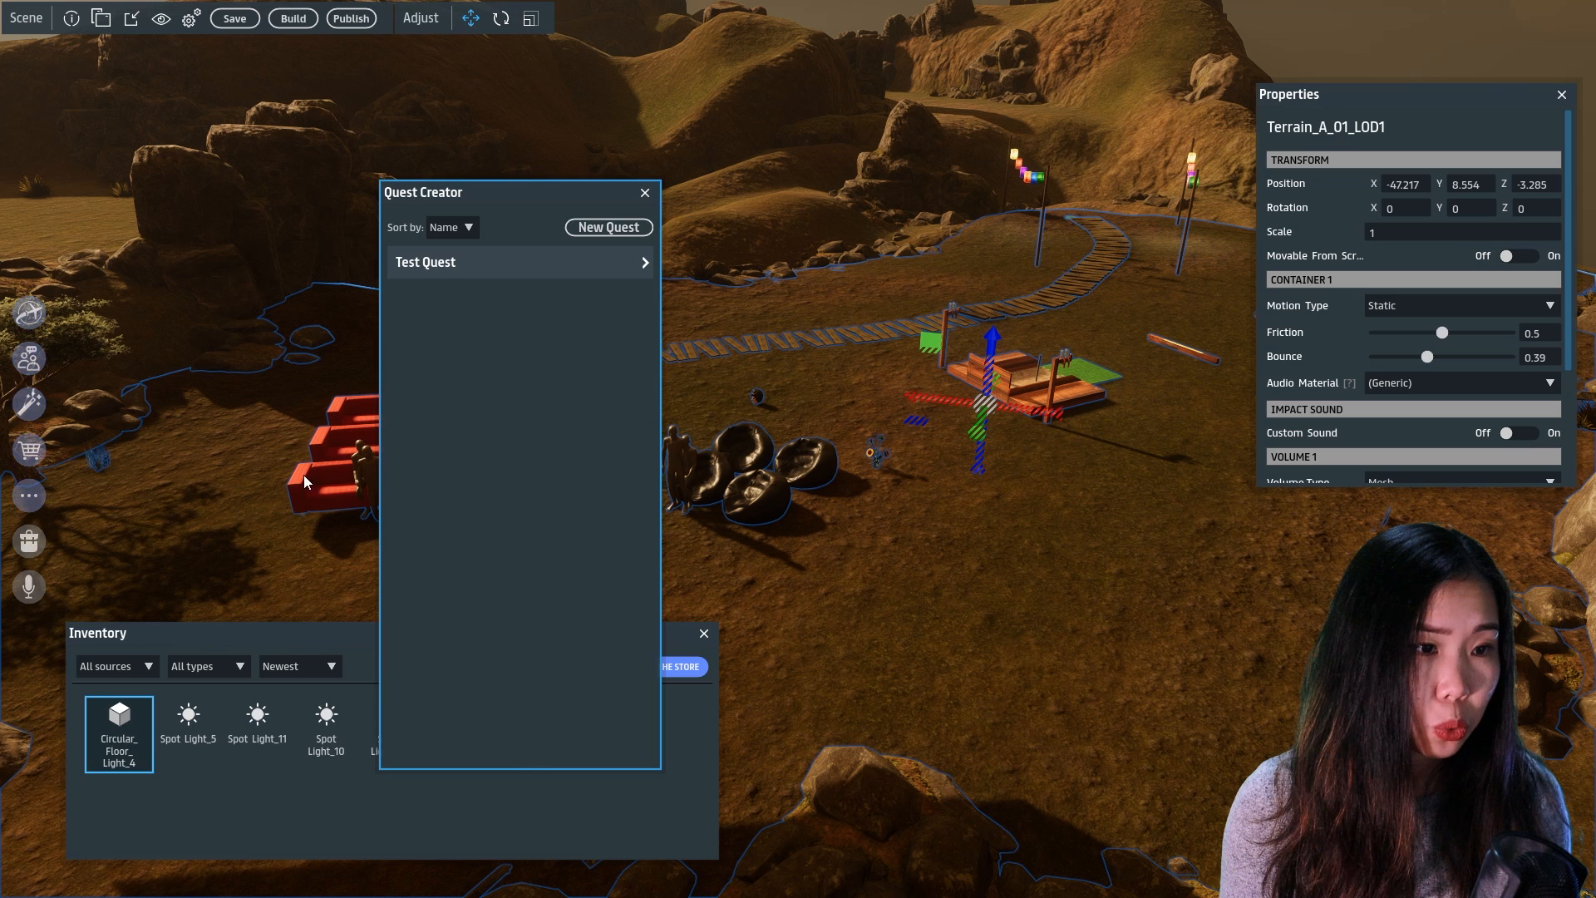
pyautogui.click(610, 226)
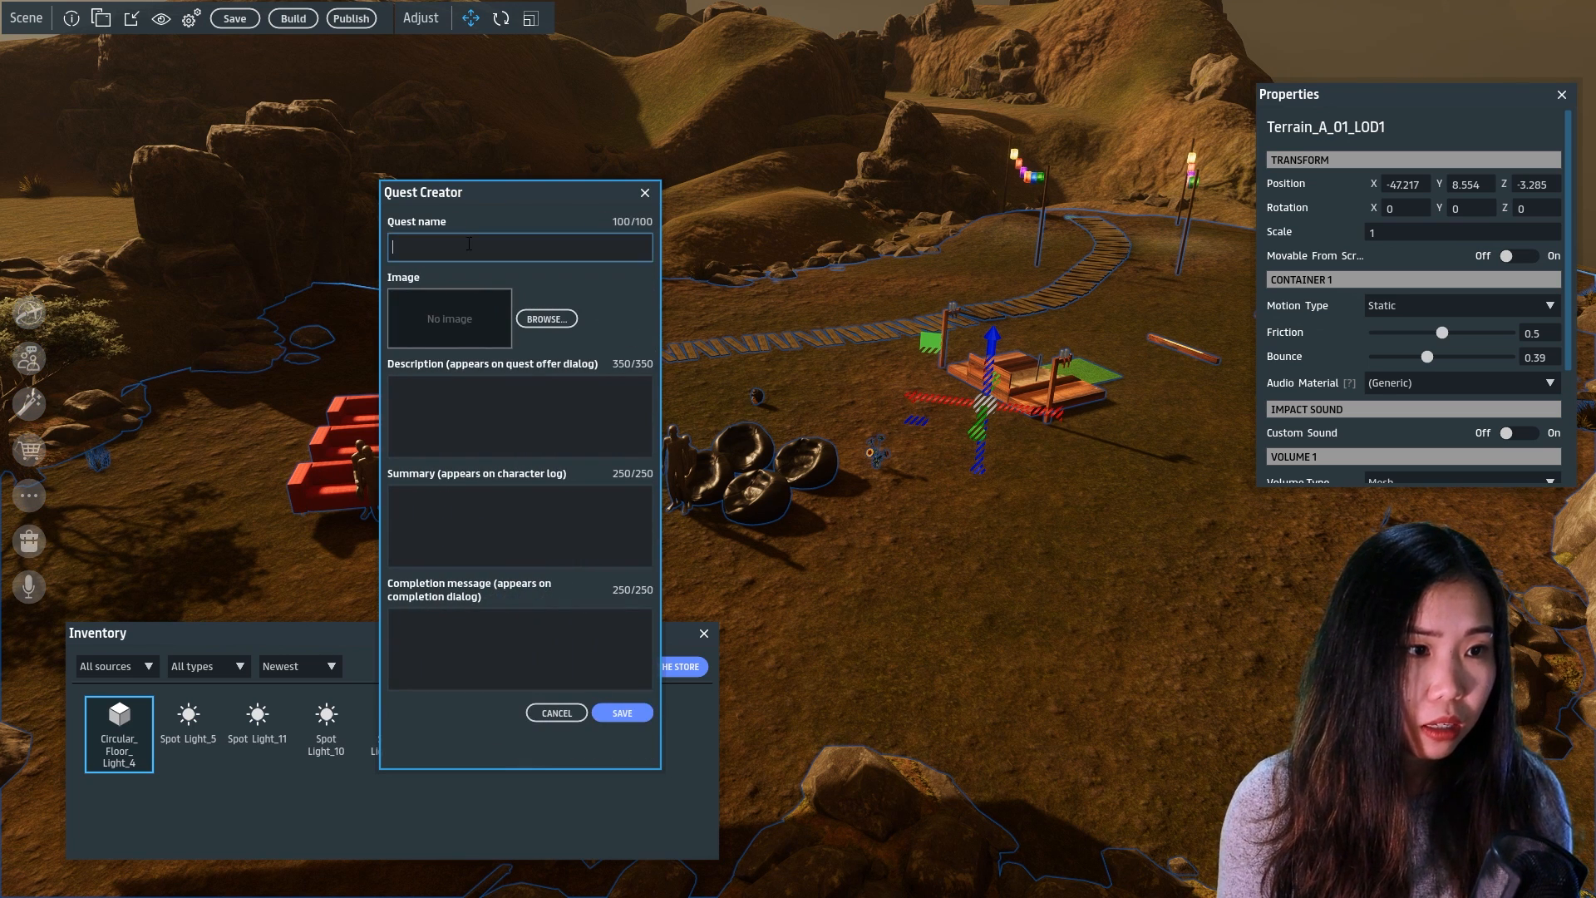
pyautogui.write('F')
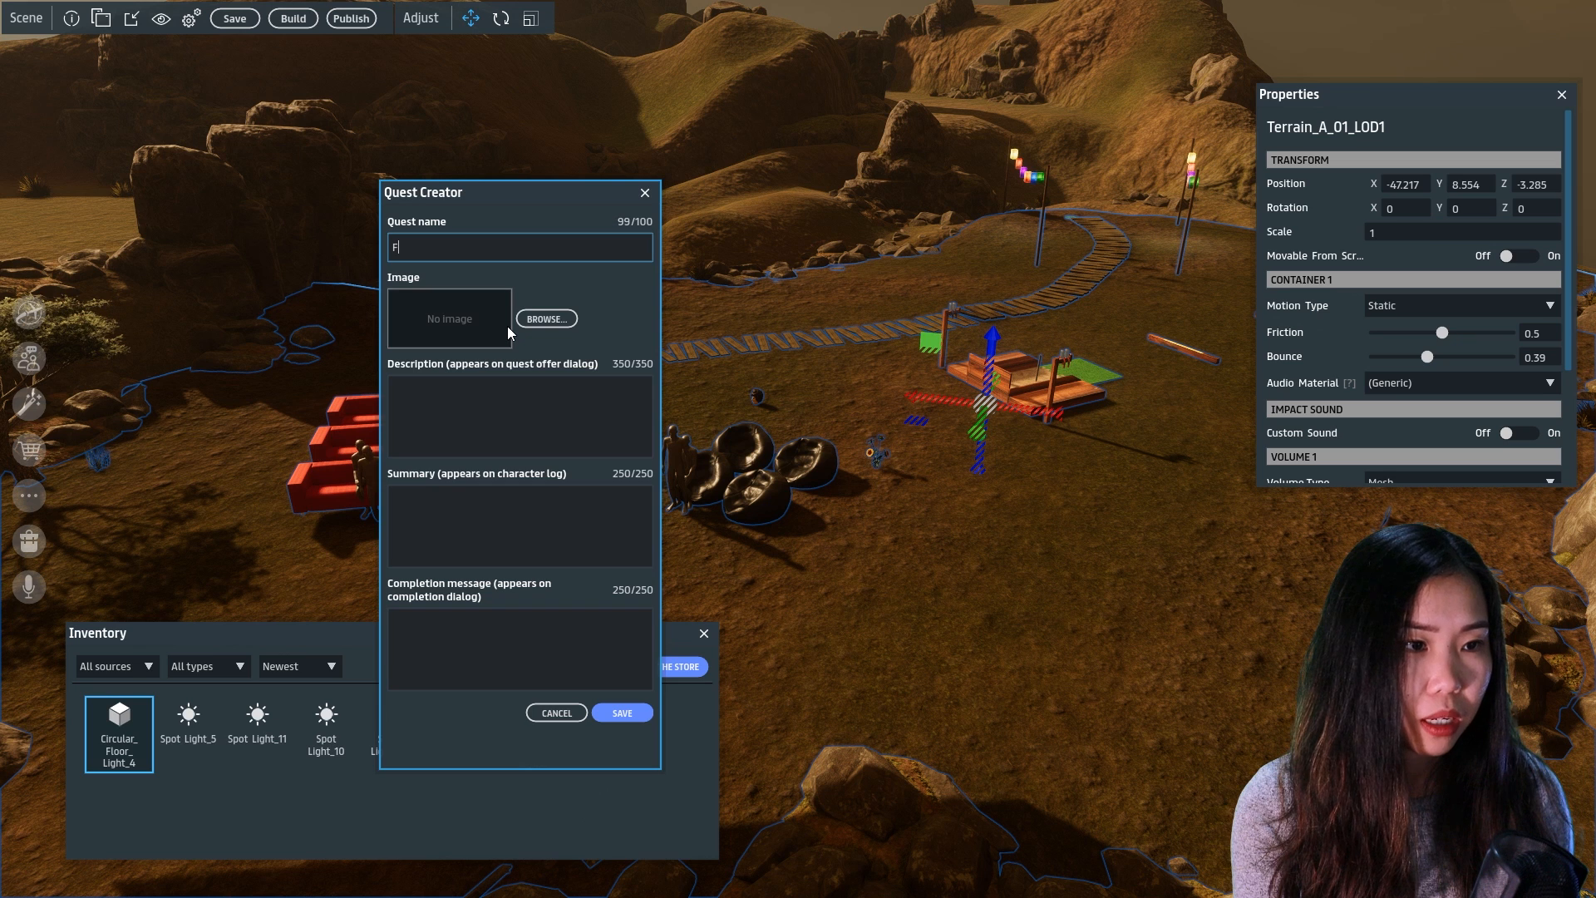
pyautogui.write("ind Chary's head")
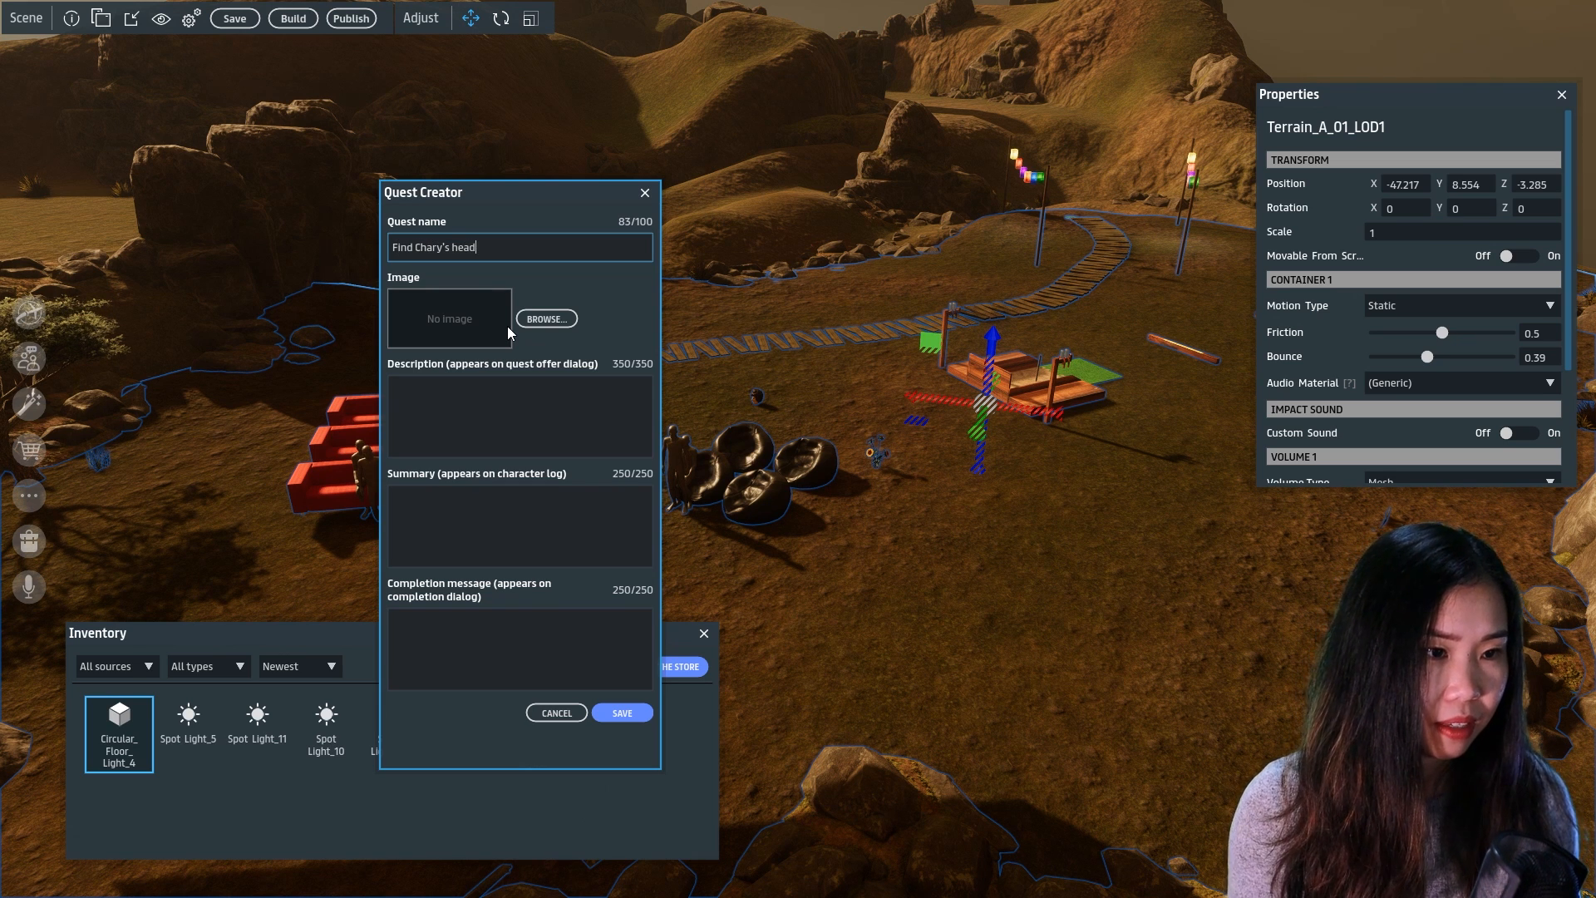
# Use "Find Chary's head somewhere" as the quest description and summary, add a completion message congratulating the finder, and save
pyautogui.click(495, 394)
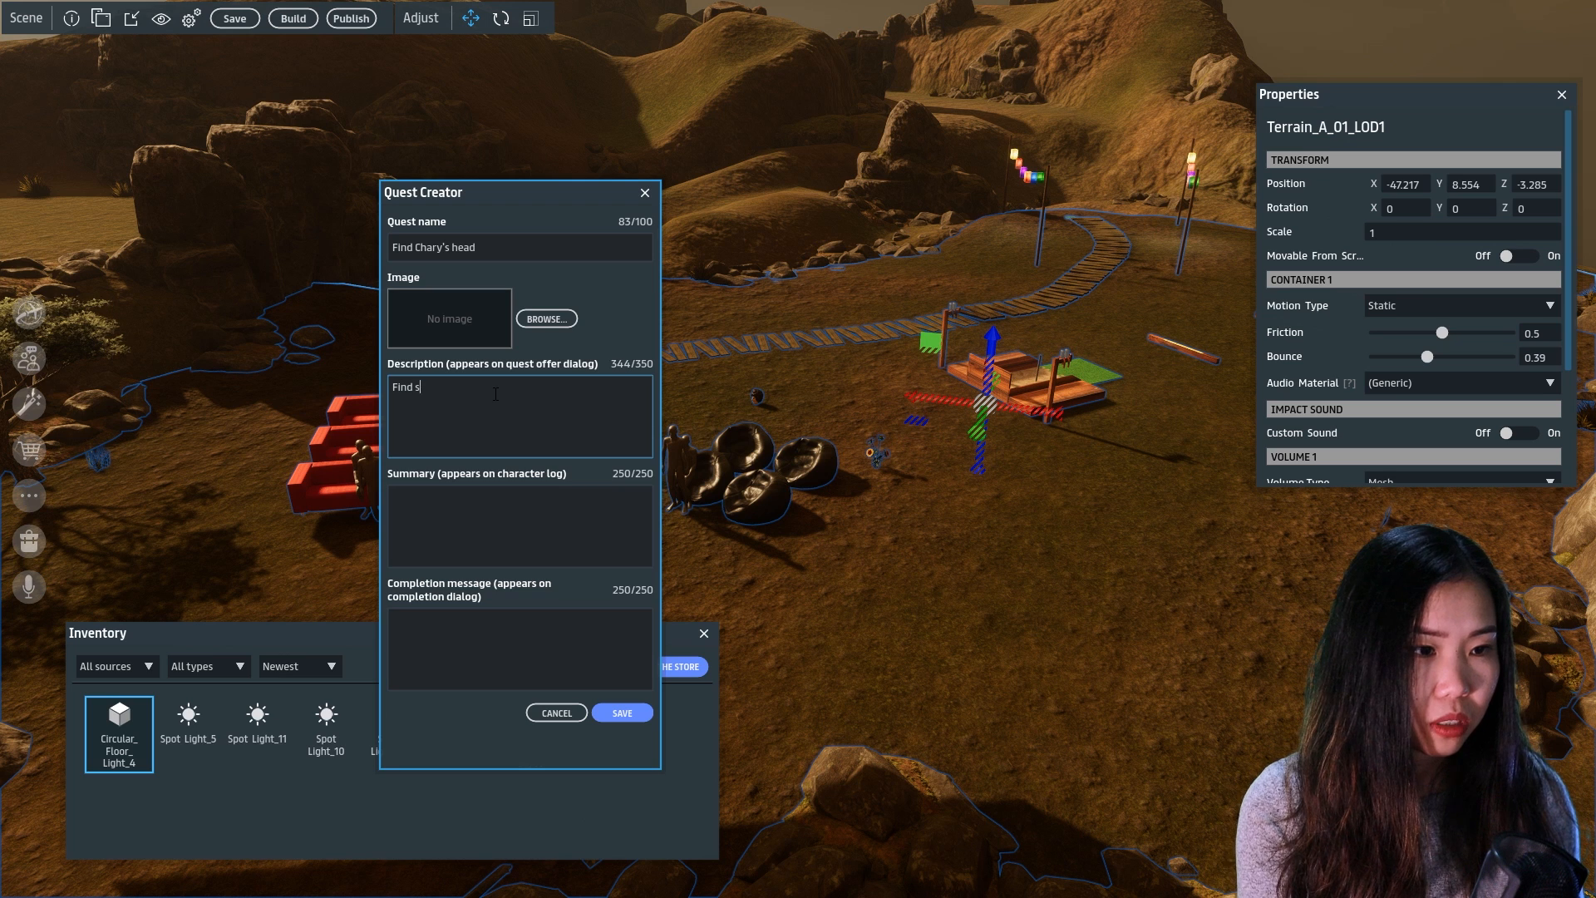
pyautogui.press('Tab')
pyautogui.tripleClick(495, 394)
pyautogui.hotkey('ctrl', 'c')
pyautogui.press('Tab')
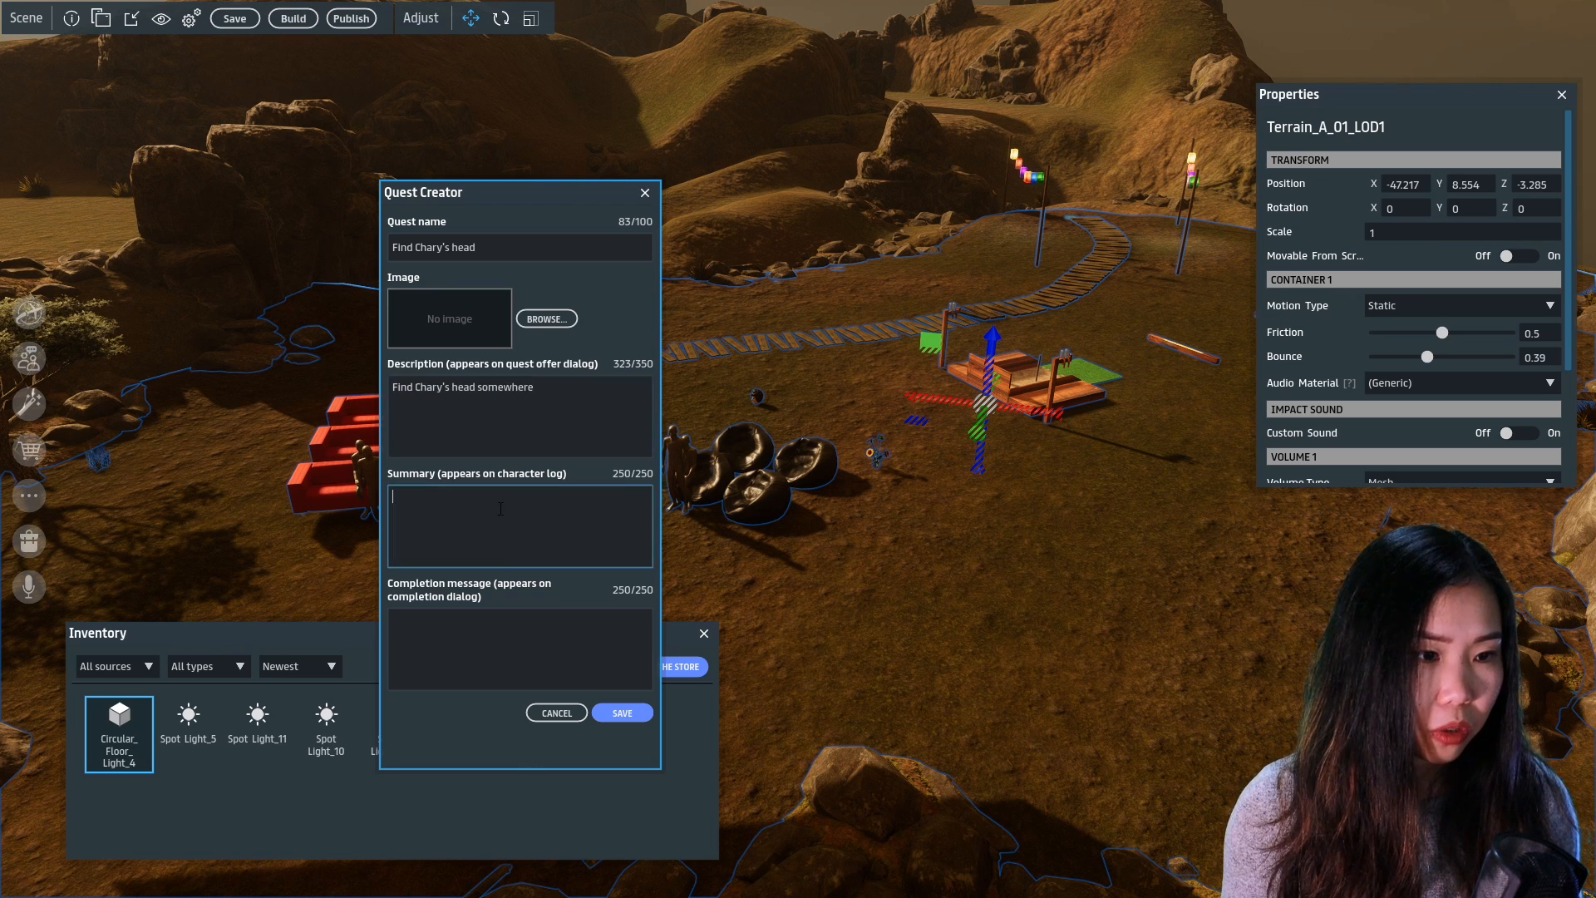
pyautogui.hotkey('ctrl', 'v')
pyautogui.click(509, 656)
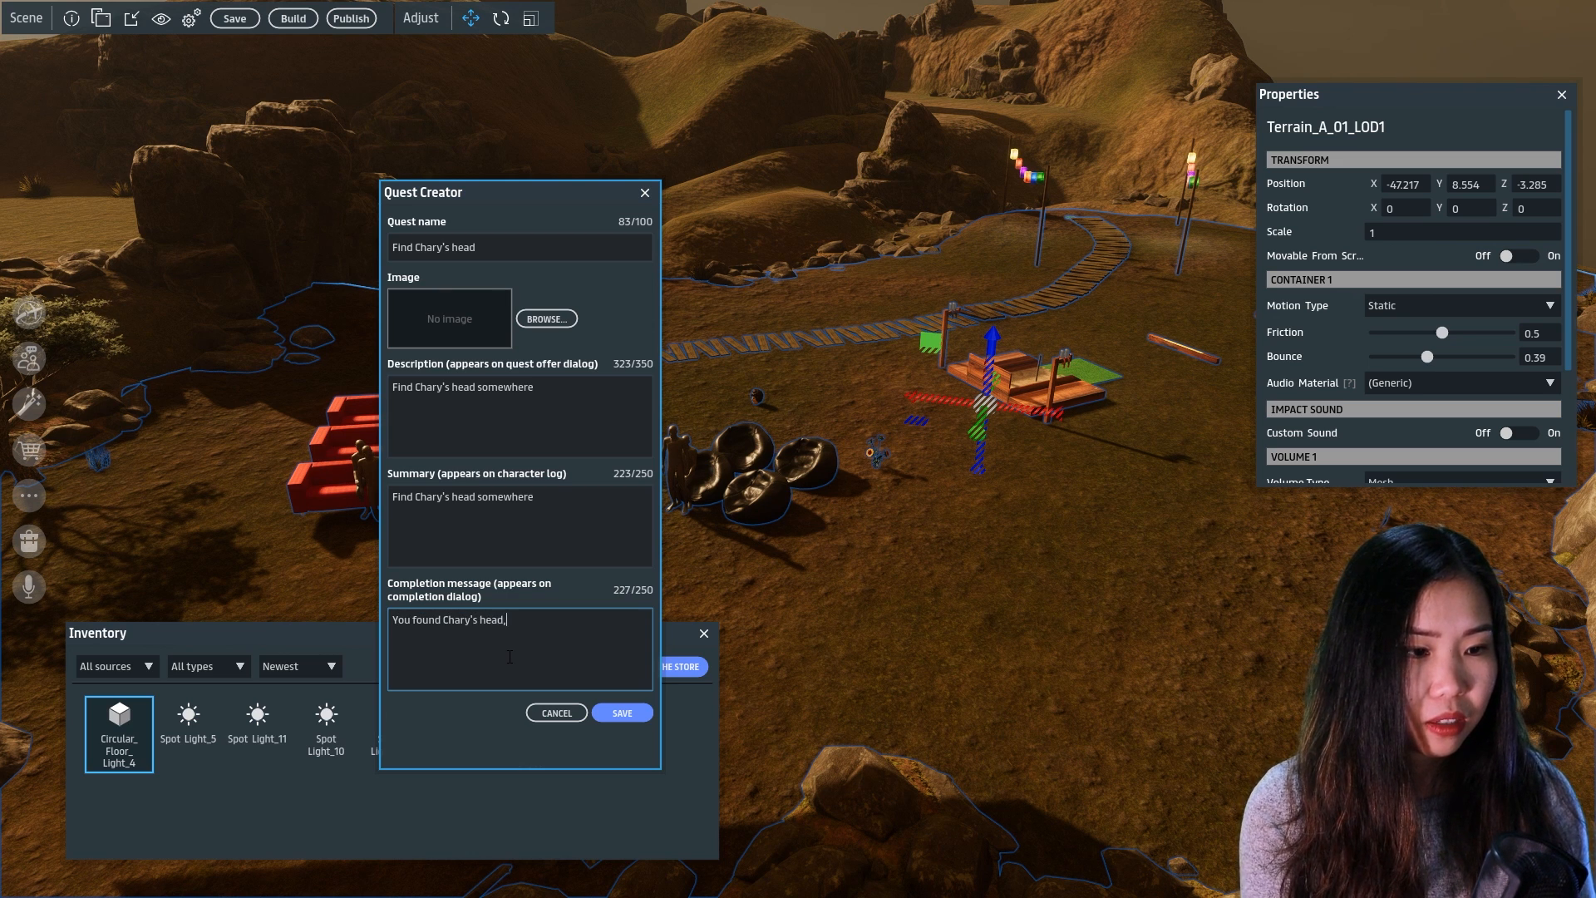
pyautogui.click(622, 712)
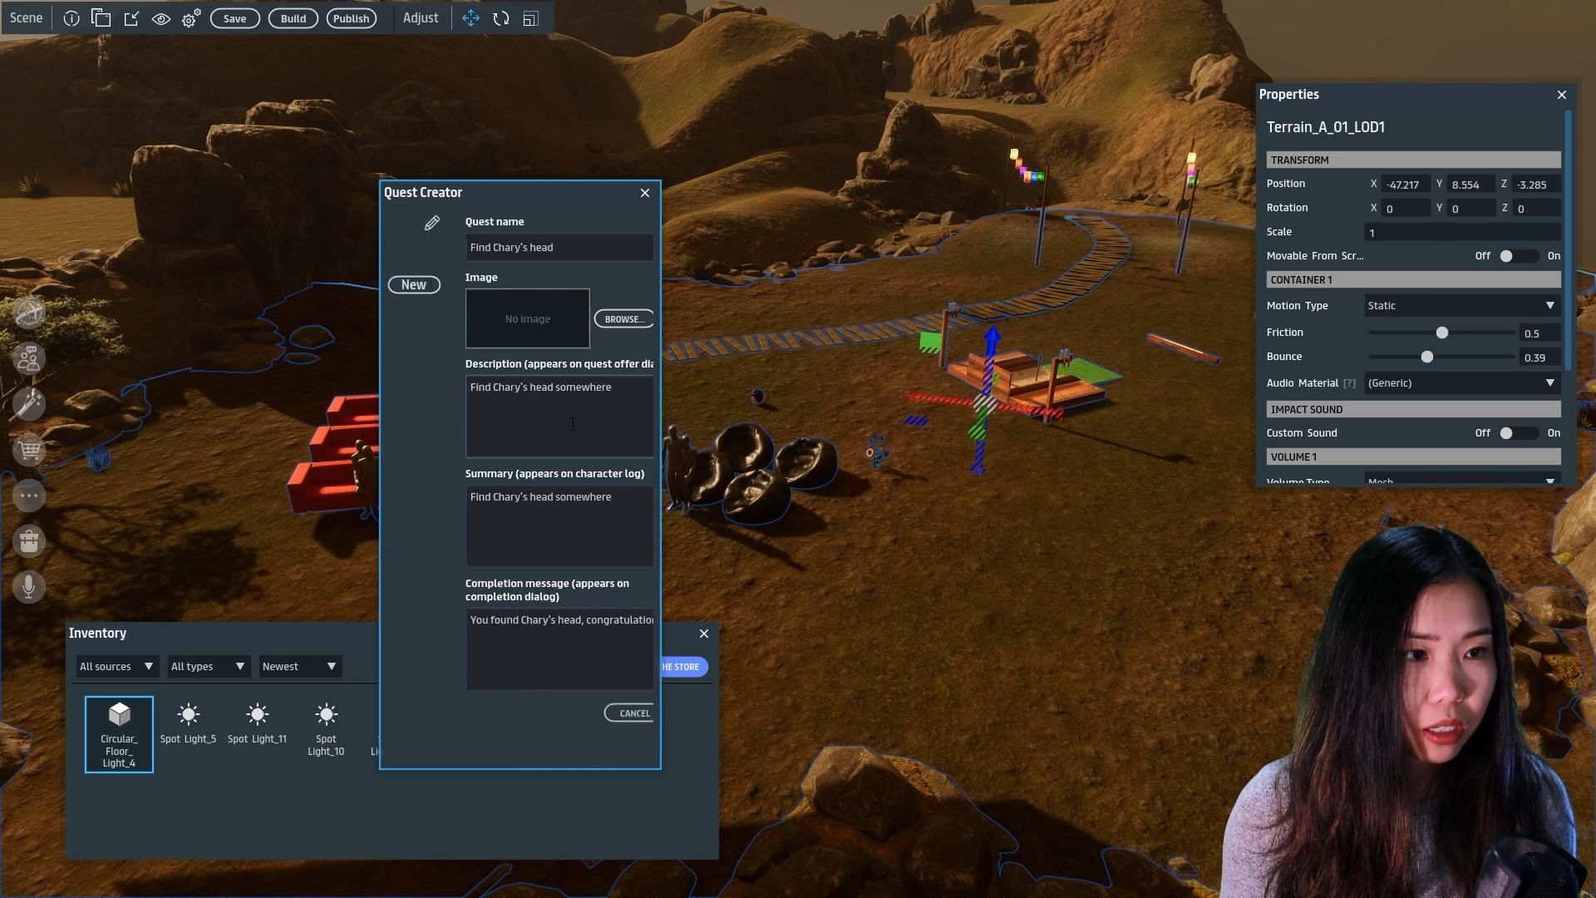
# Add an active objective named and described "Find & Collect Chary's head once", to be collected 1 time, and save it
pyautogui.moveTo(488, 194); pyautogui.dragTo(496, 193)
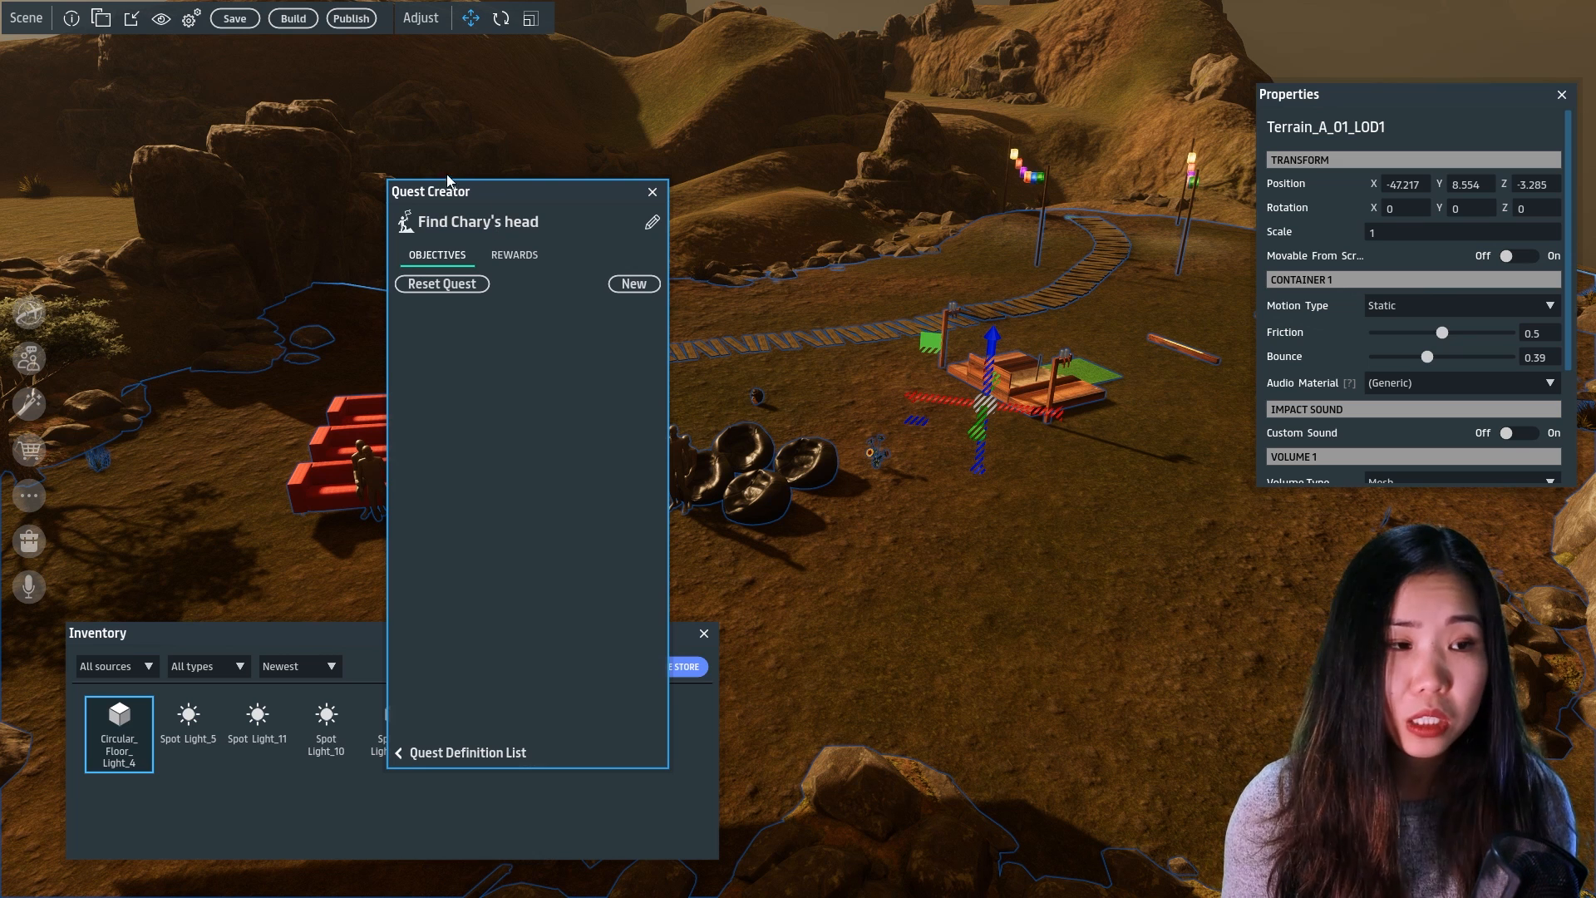
pyautogui.click(634, 284)
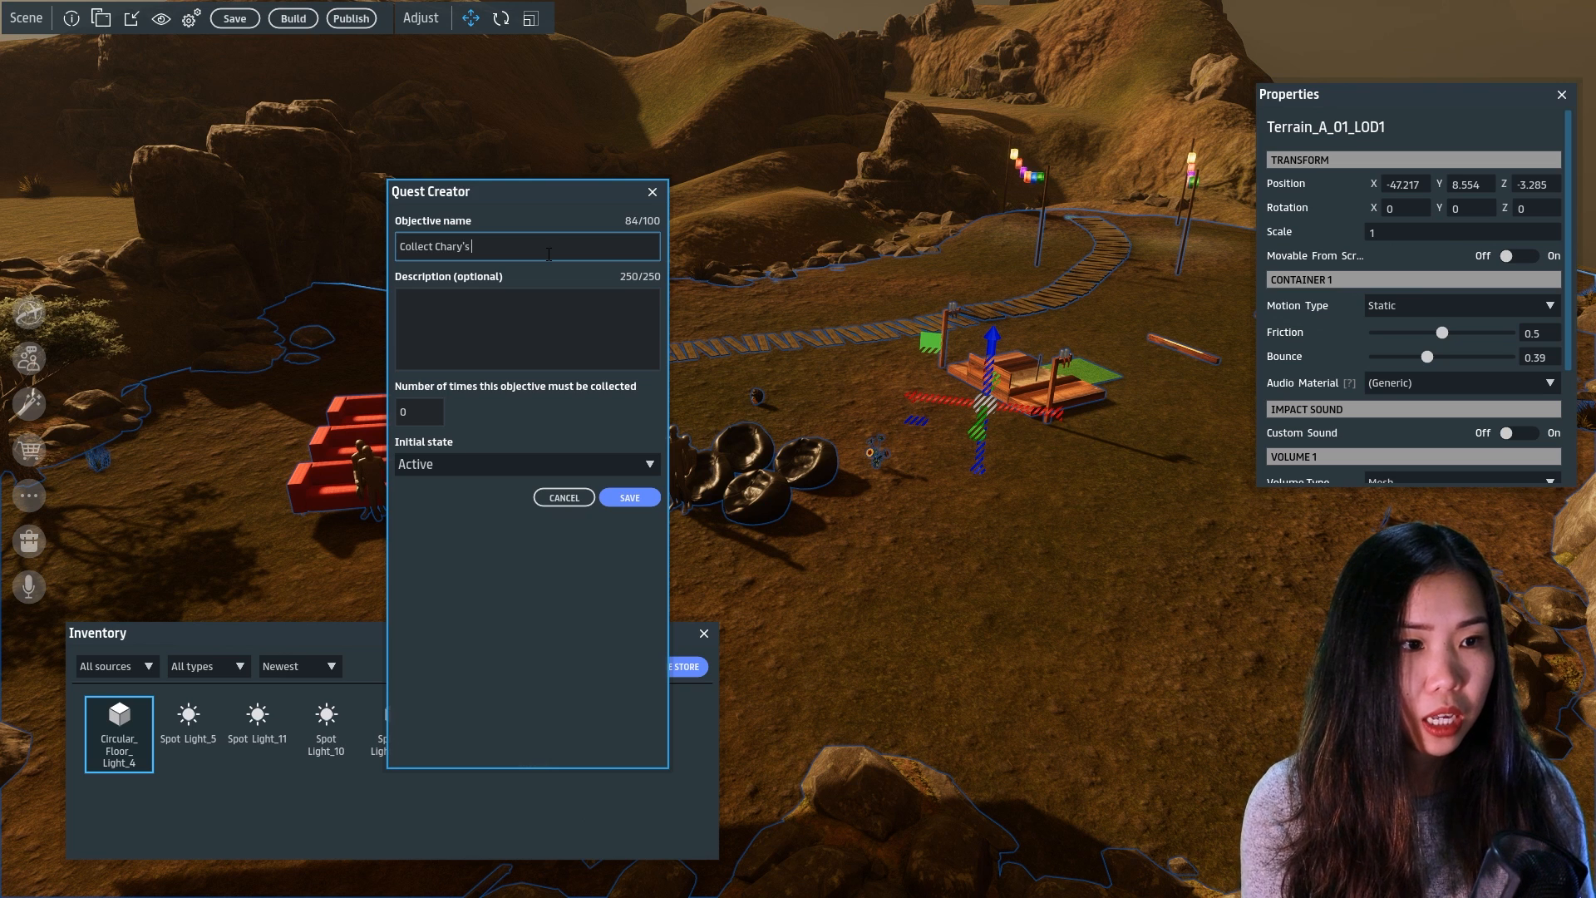
pyautogui.write('Find &')
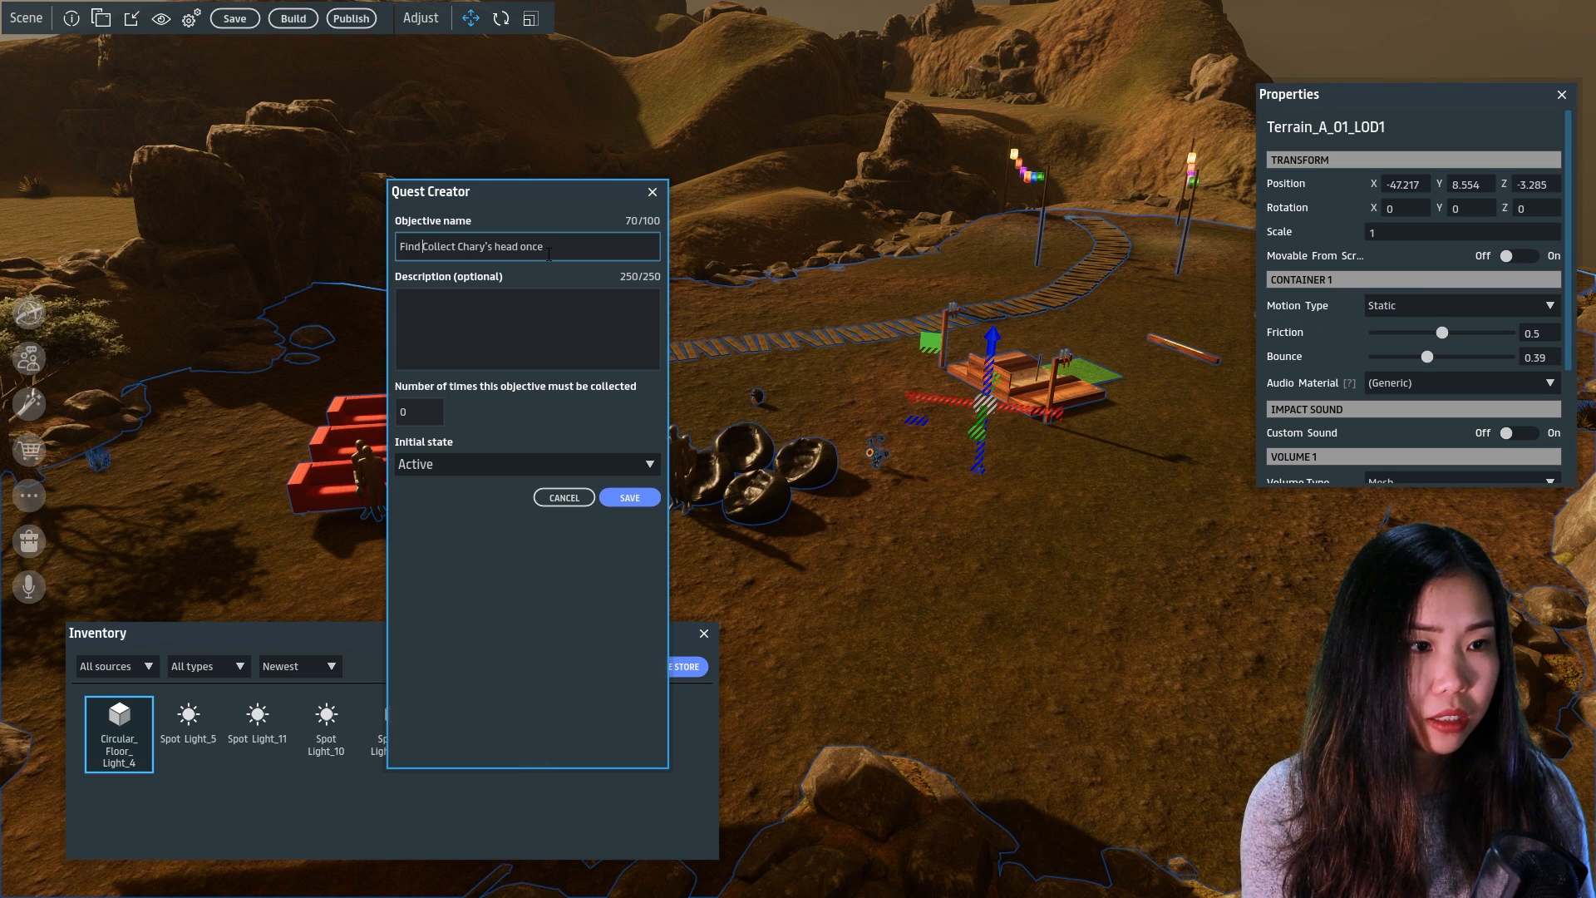
pyautogui.hotkey('ctrl', 'a')
pyautogui.hotkey('ctrl', 'c')
pyautogui.click(564, 341)
pyautogui.hotkey('ctrl', 'v')
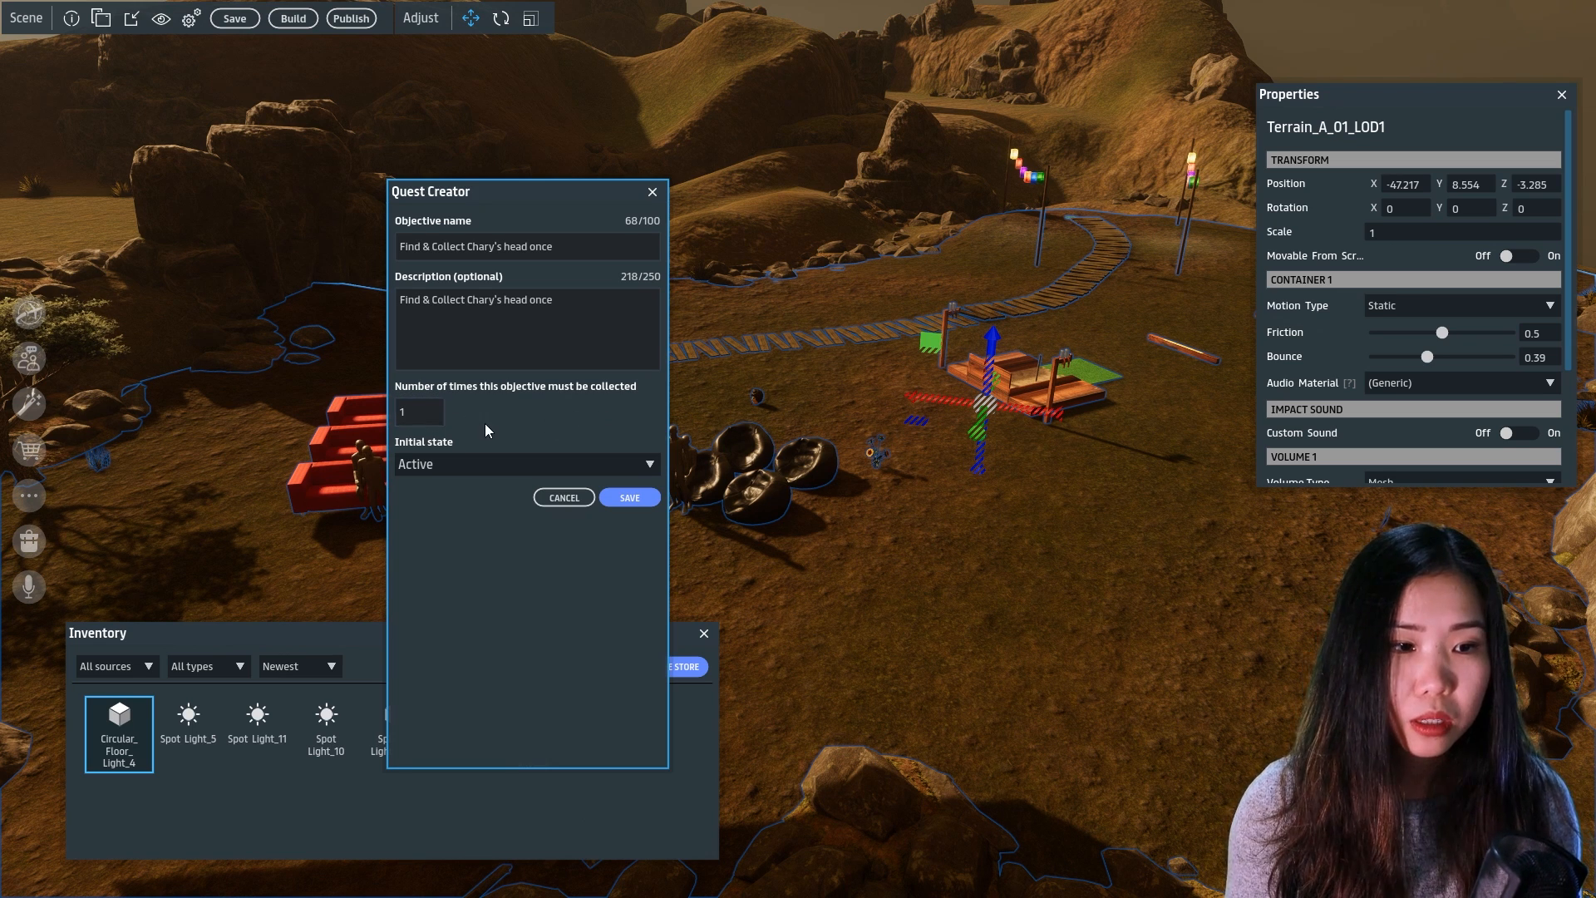
pyautogui.click(645, 501)
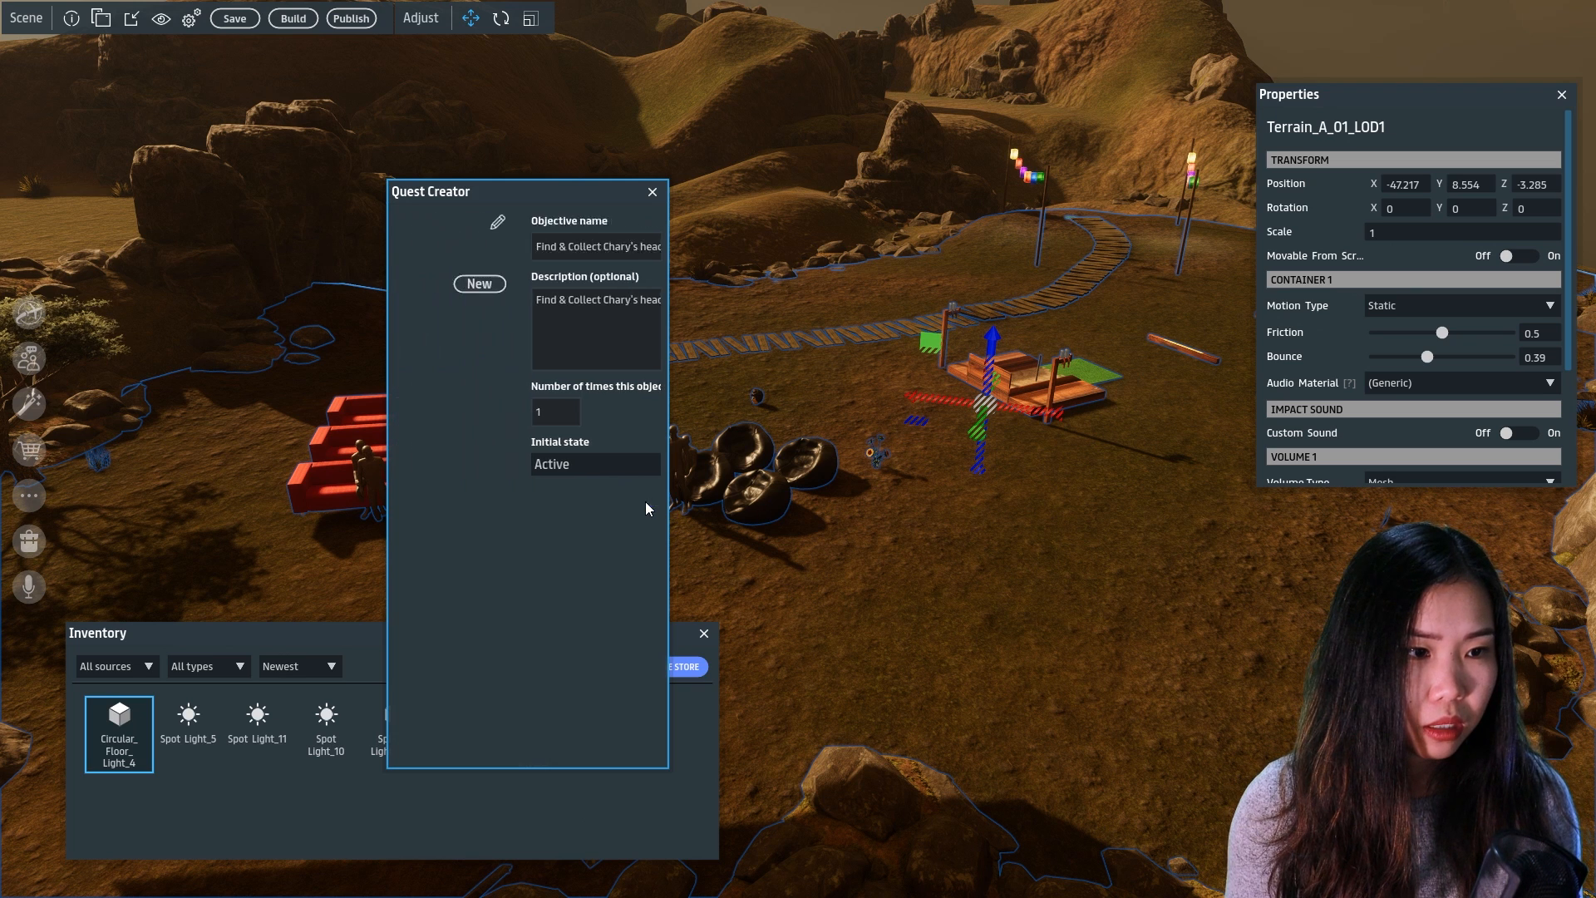
# Assign the Chary1 item as the quest's first reward and close the quest editor
pyautogui.click(519, 257)
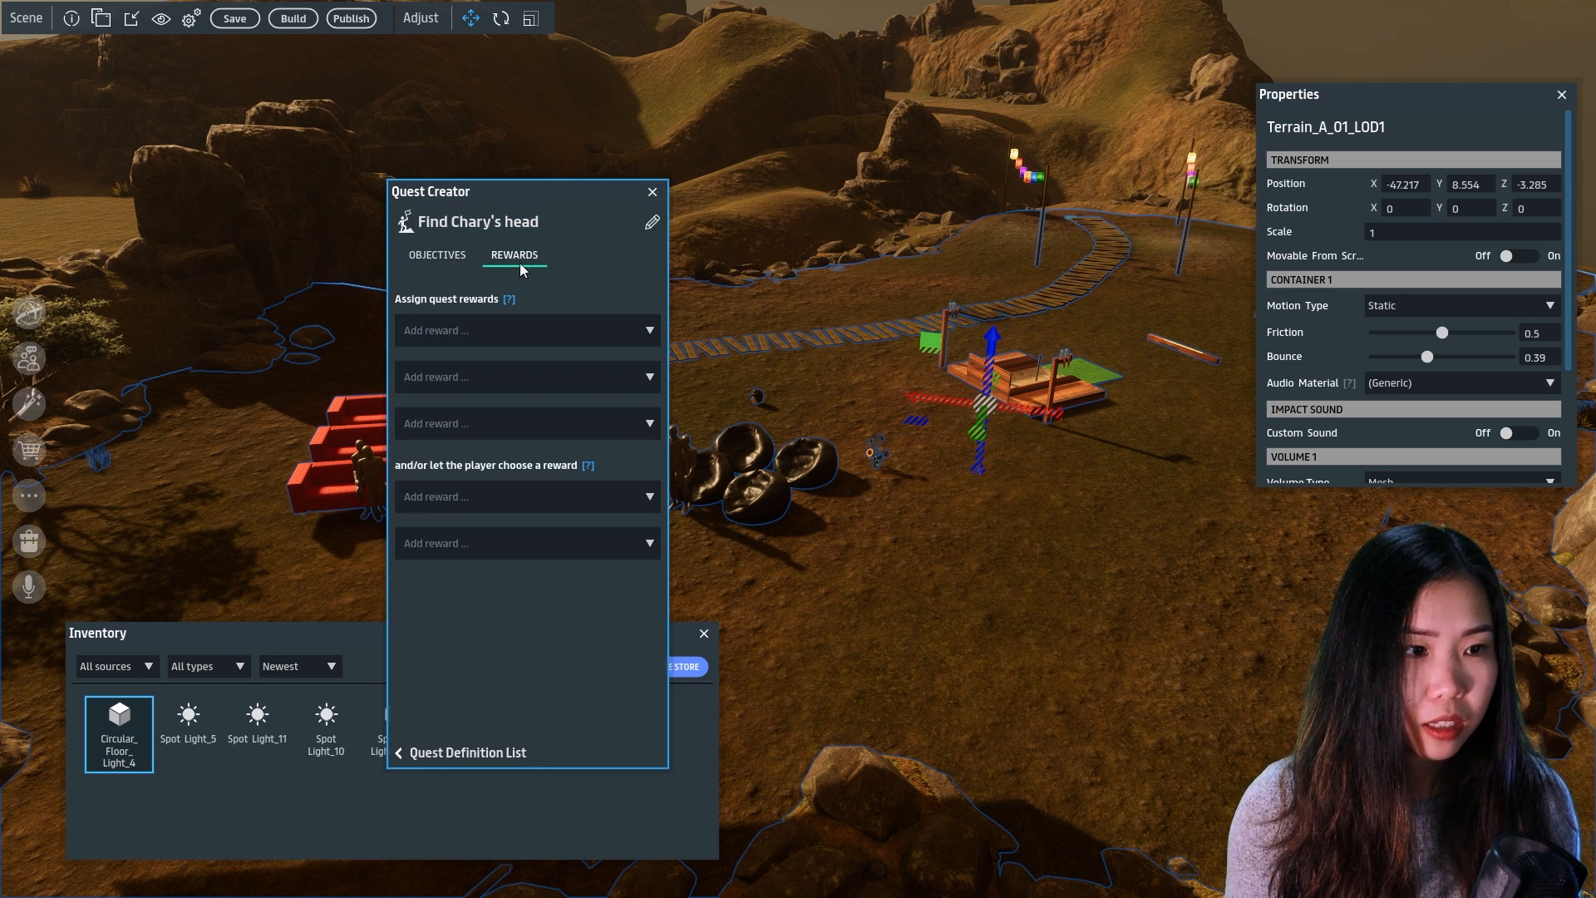
pyautogui.click(492, 334)
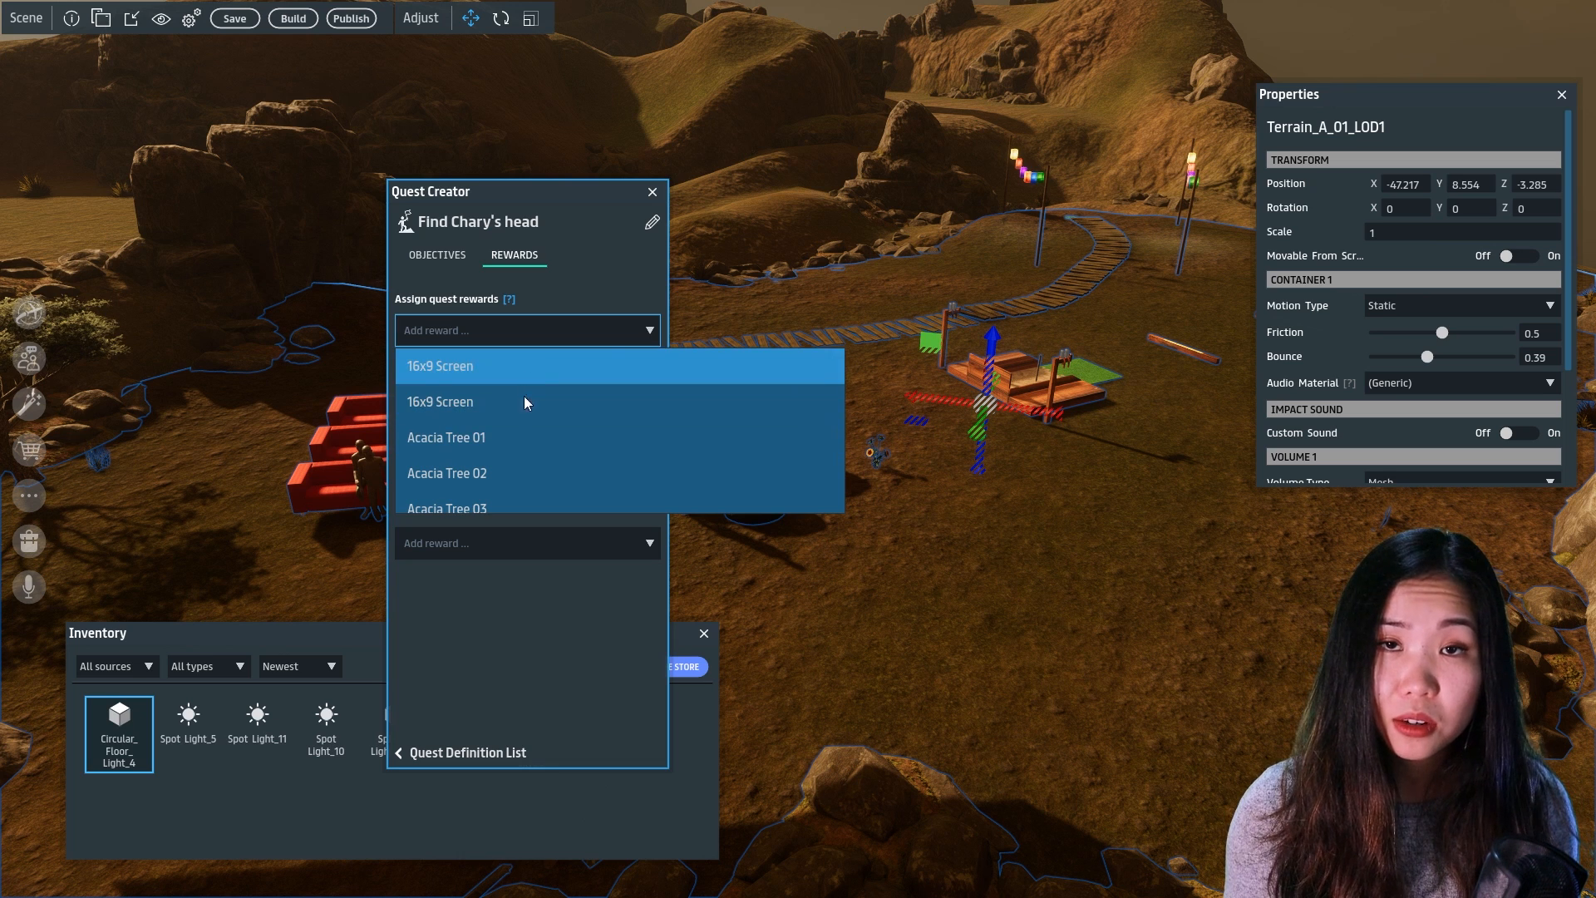
pyautogui.scroll(-5, 484, 428)
pyautogui.scroll(-6, 484, 430)
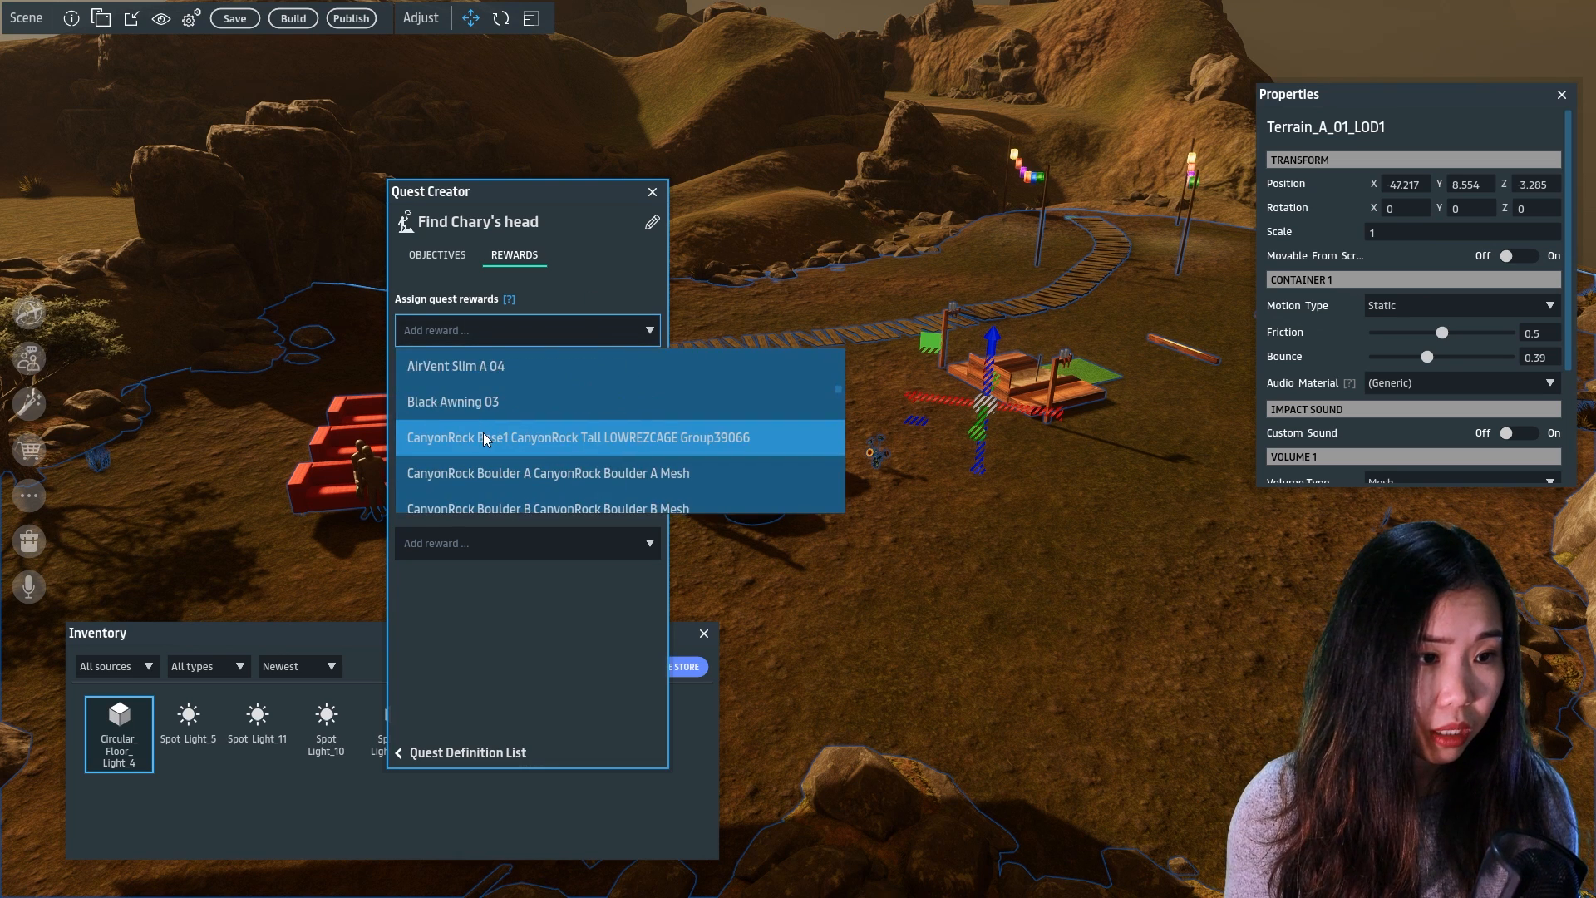
pyautogui.click(487, 366)
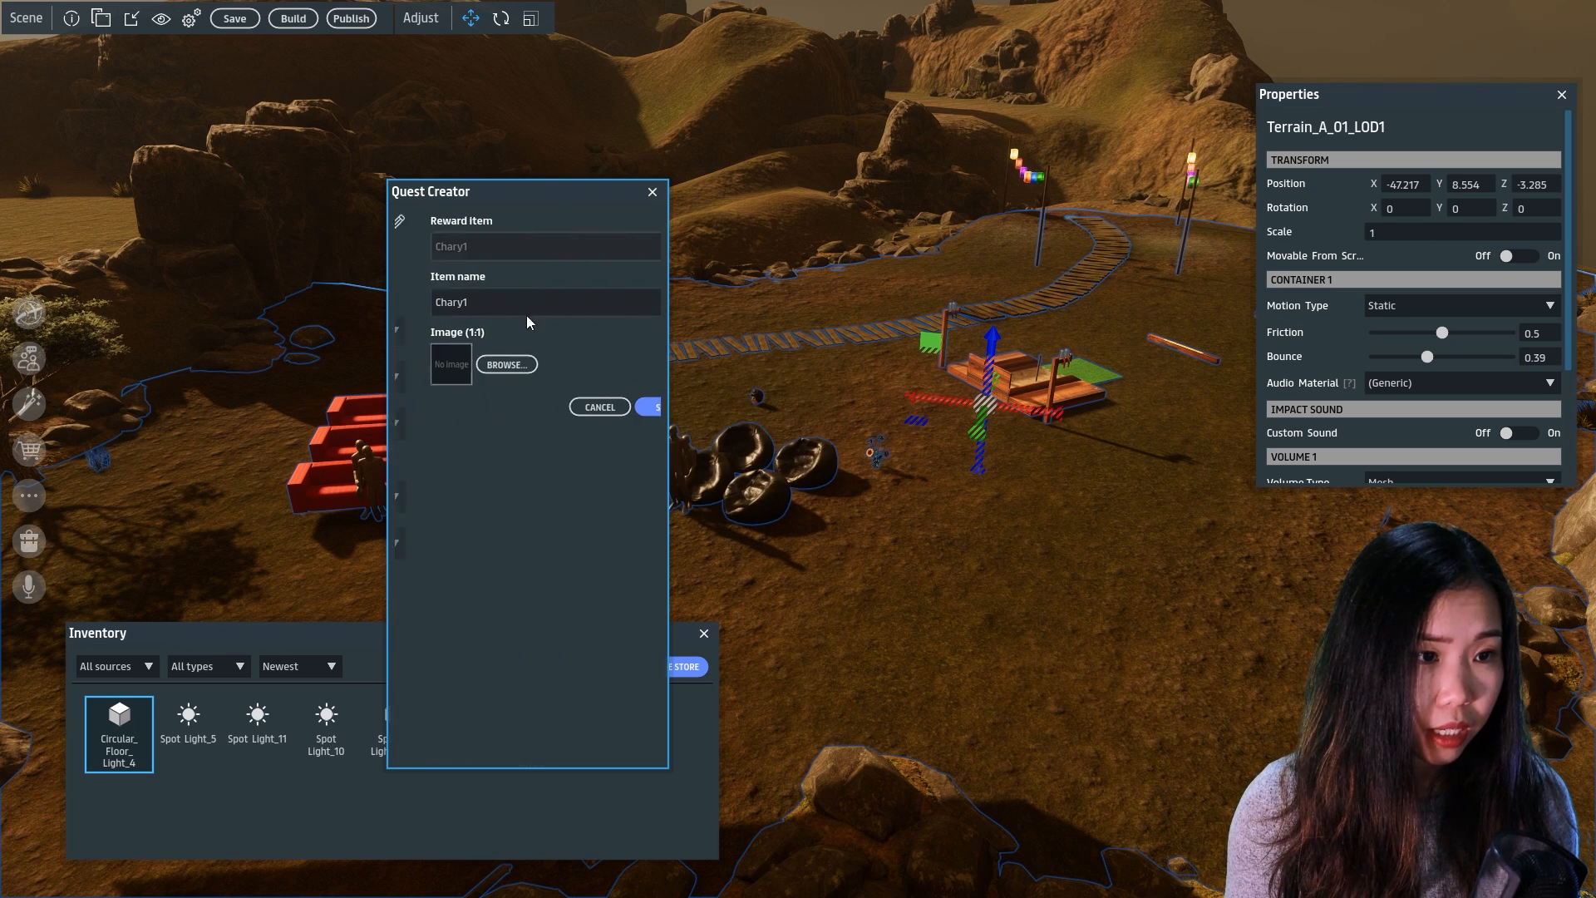
pyautogui.click(470, 365)
pyautogui.doubleClick(756, 281)
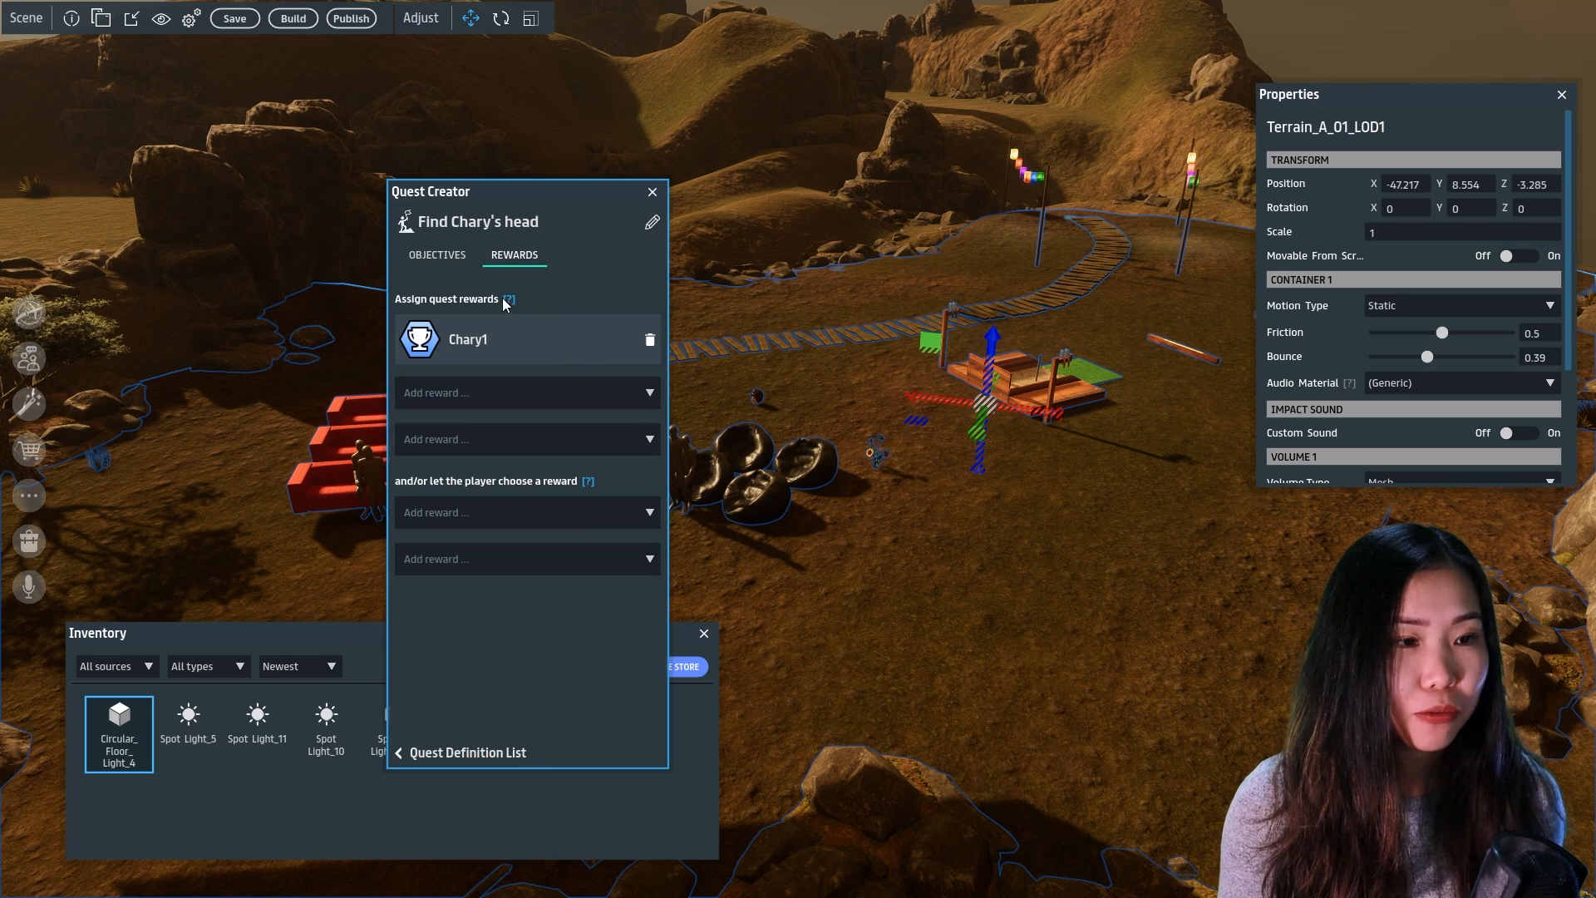
pyautogui.click(459, 253)
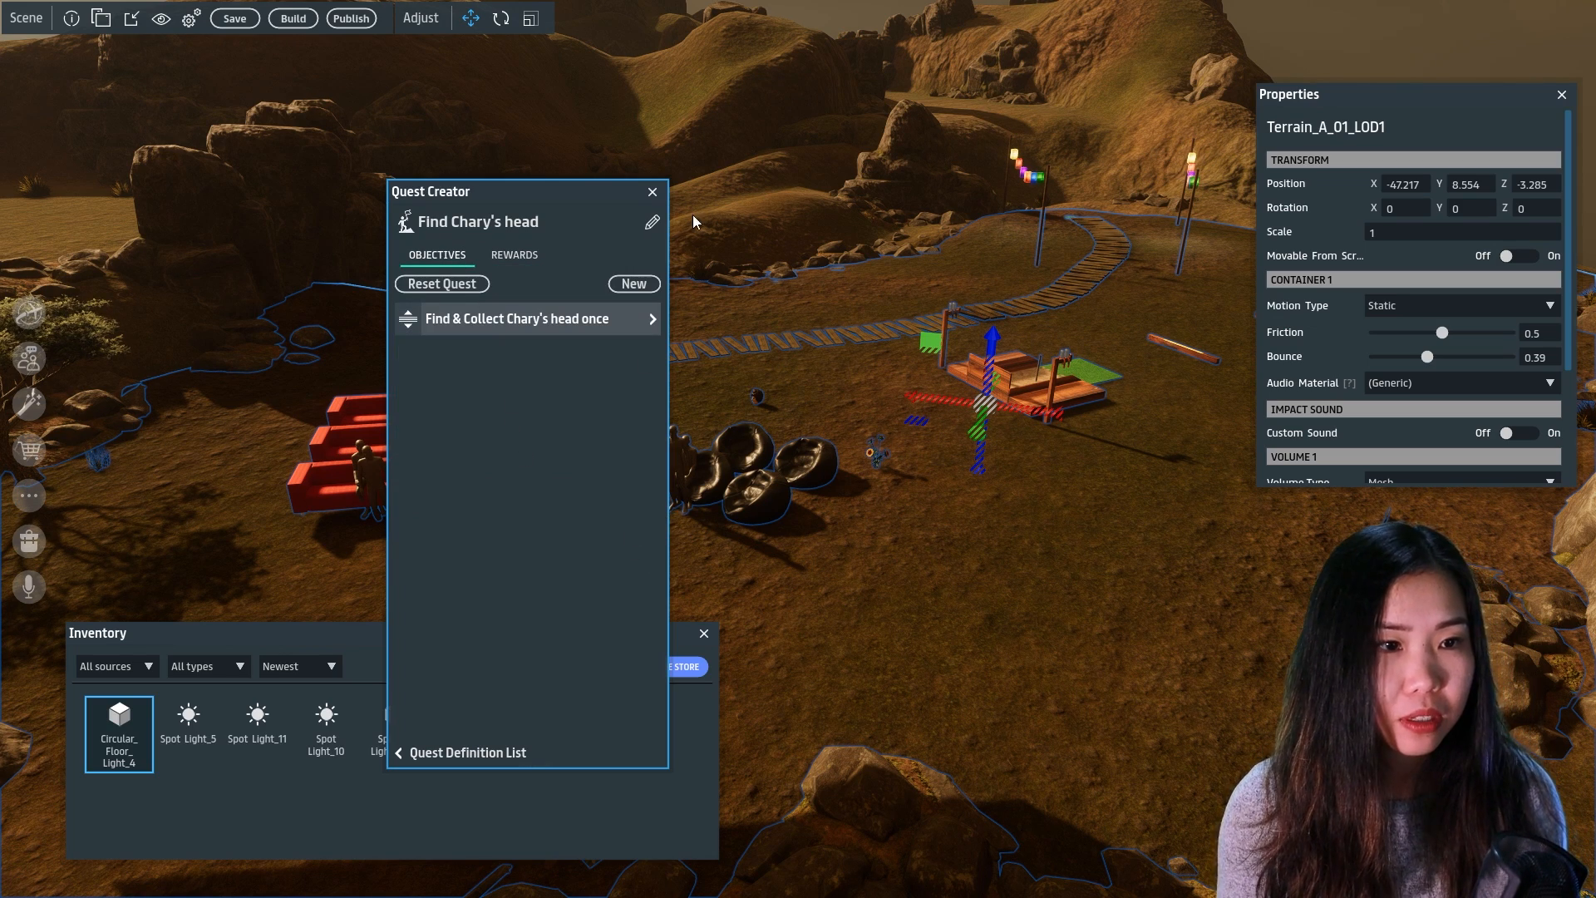
pyautogui.click(653, 194)
# Clear the inventory search and place the Dog Puppie on the ground in front of the large screen
pyautogui.press('w')
pyautogui.moveTo(833, 532); pyautogui.dragTo(821, 616, button='right')
pyautogui.press('w')
pyautogui.press('s')
pyautogui.doubleClick(535, 668)
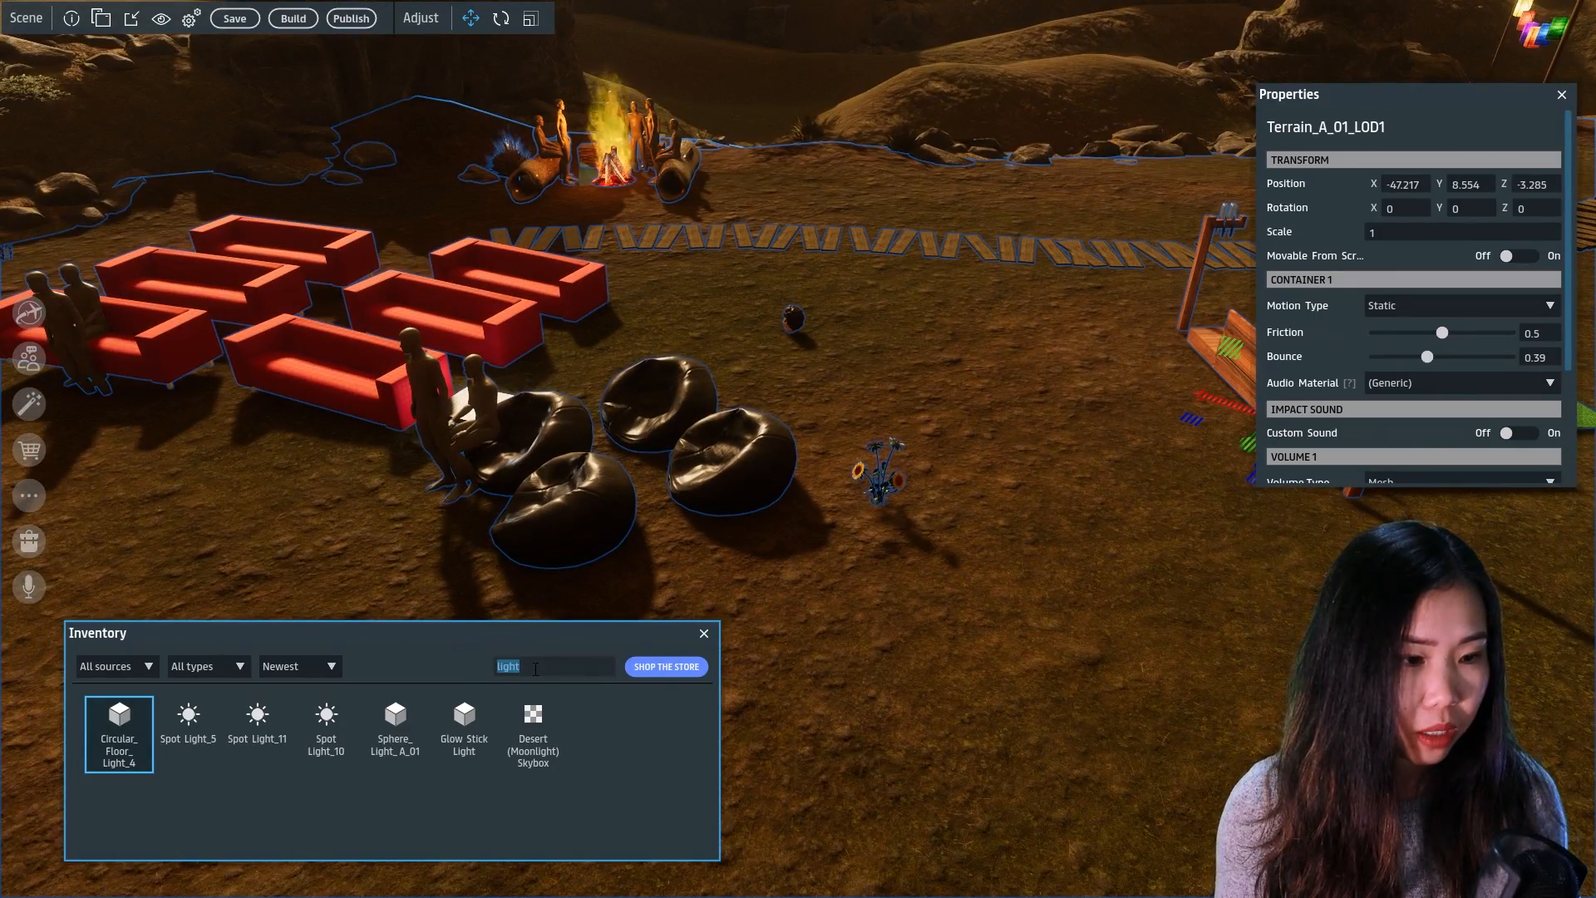
pyautogui.press('BackSpace')
pyautogui.moveTo(395, 723); pyautogui.dragTo(267, 605)
pyautogui.moveTo(268, 605); pyautogui.dragTo(634, 547, button='right')
pyautogui.moveTo(783, 363); pyautogui.dragTo(783, 412)
pyautogui.moveTo(783, 412); pyautogui.dragTo(896, 406, button='right')
# Add a script to the terrain under the dog and set it to Quest Giver Interaction from the Quest Script Library
pyautogui.rightClick(896, 408)
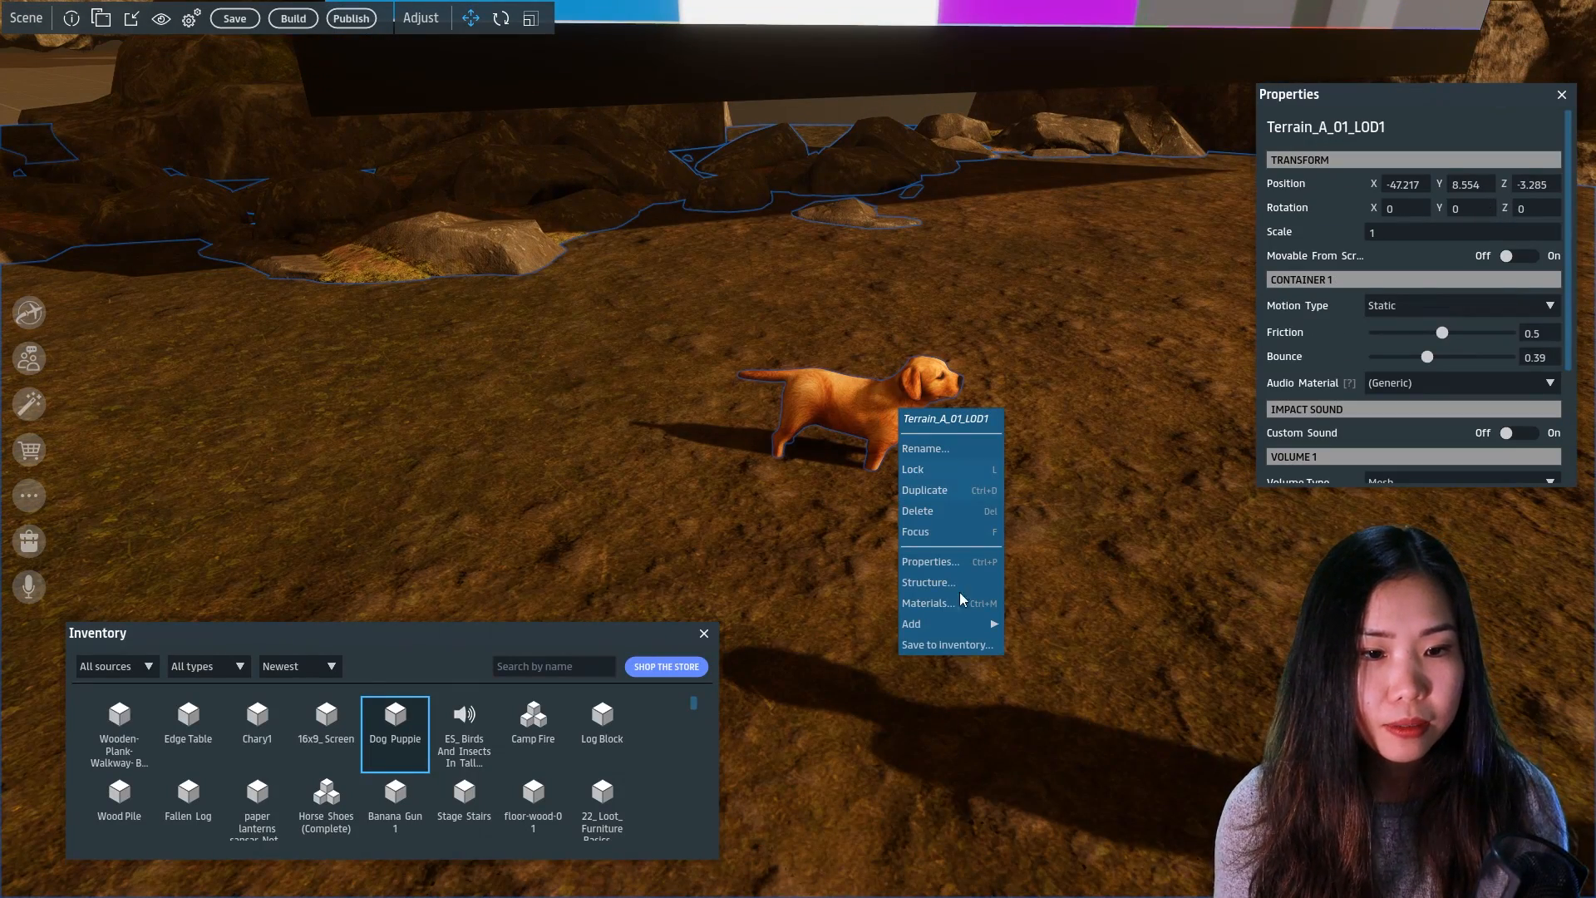
pyautogui.moveTo(955, 625)
pyautogui.click(1020, 730)
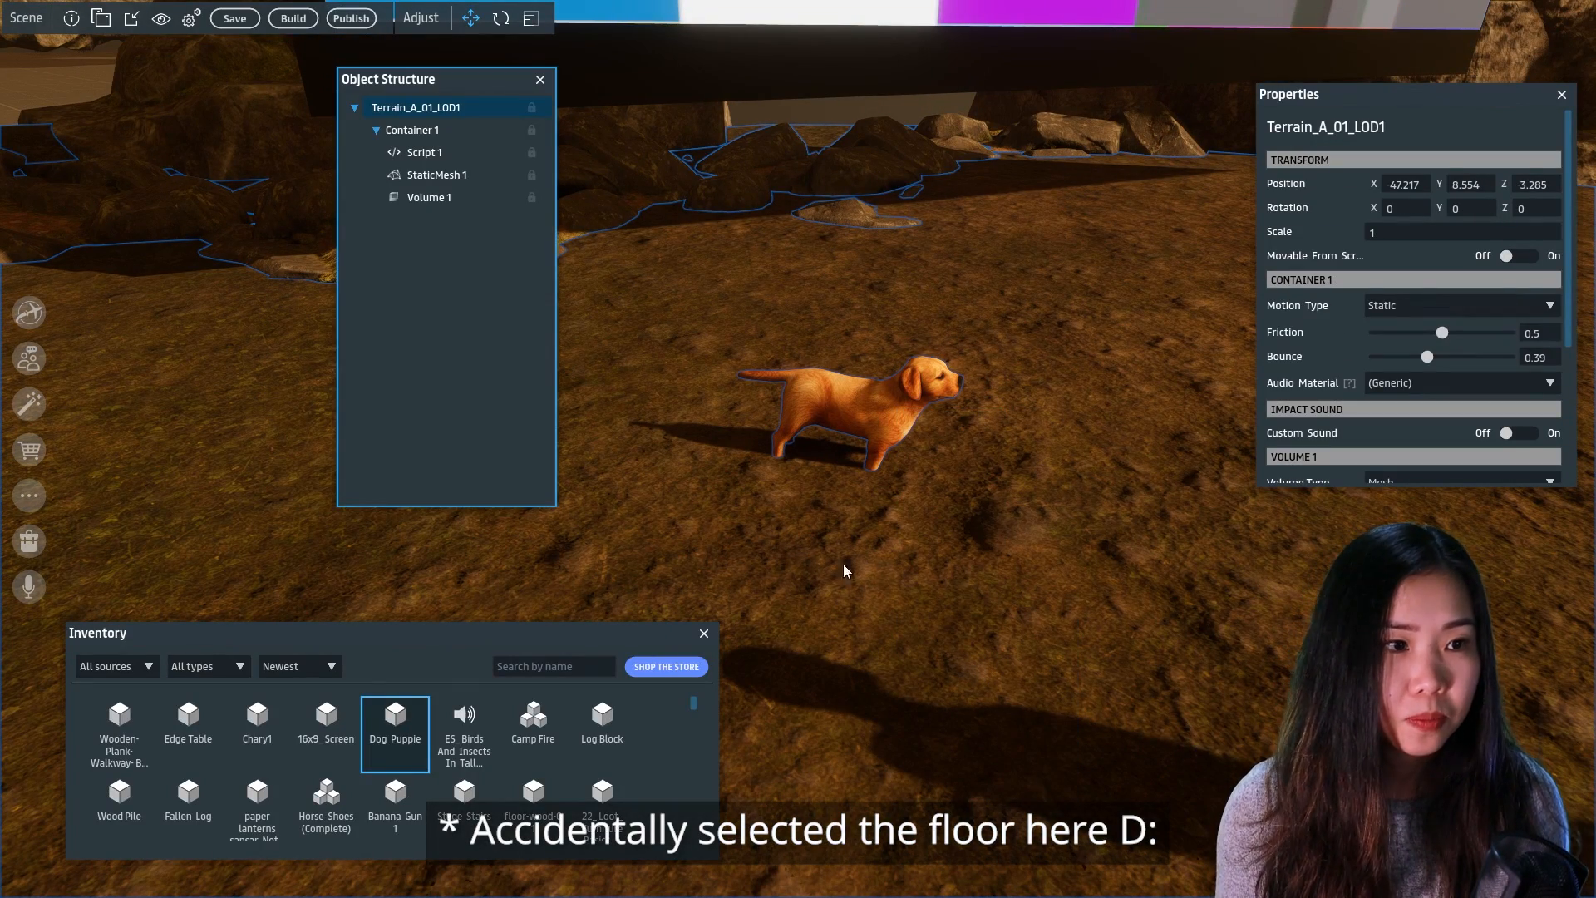
pyautogui.click(421, 156)
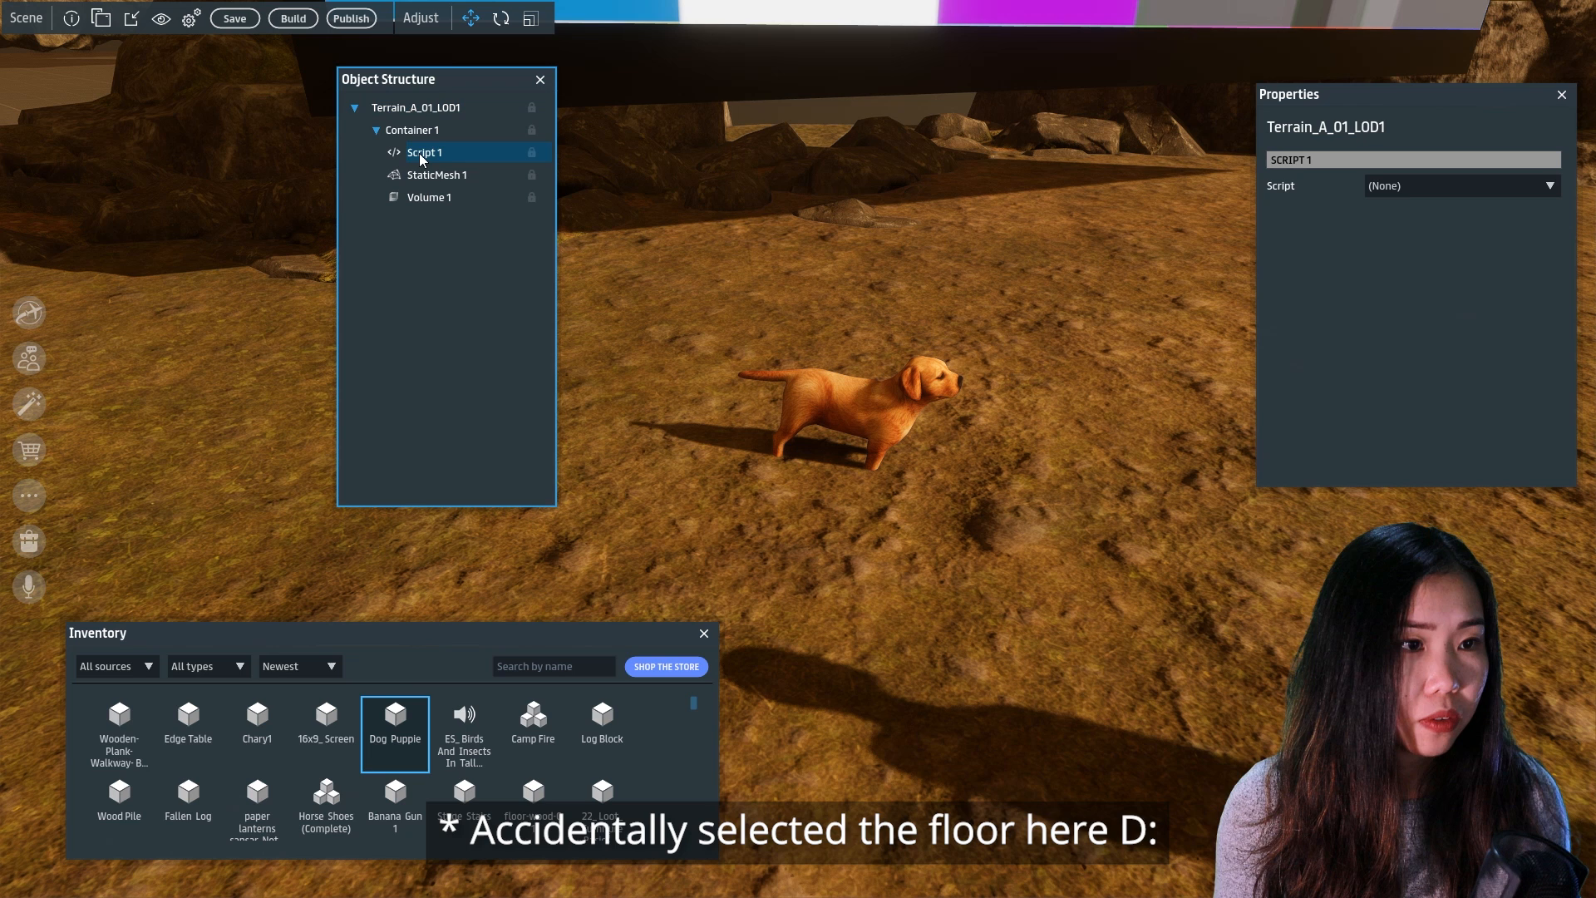
pyautogui.click(1463, 187)
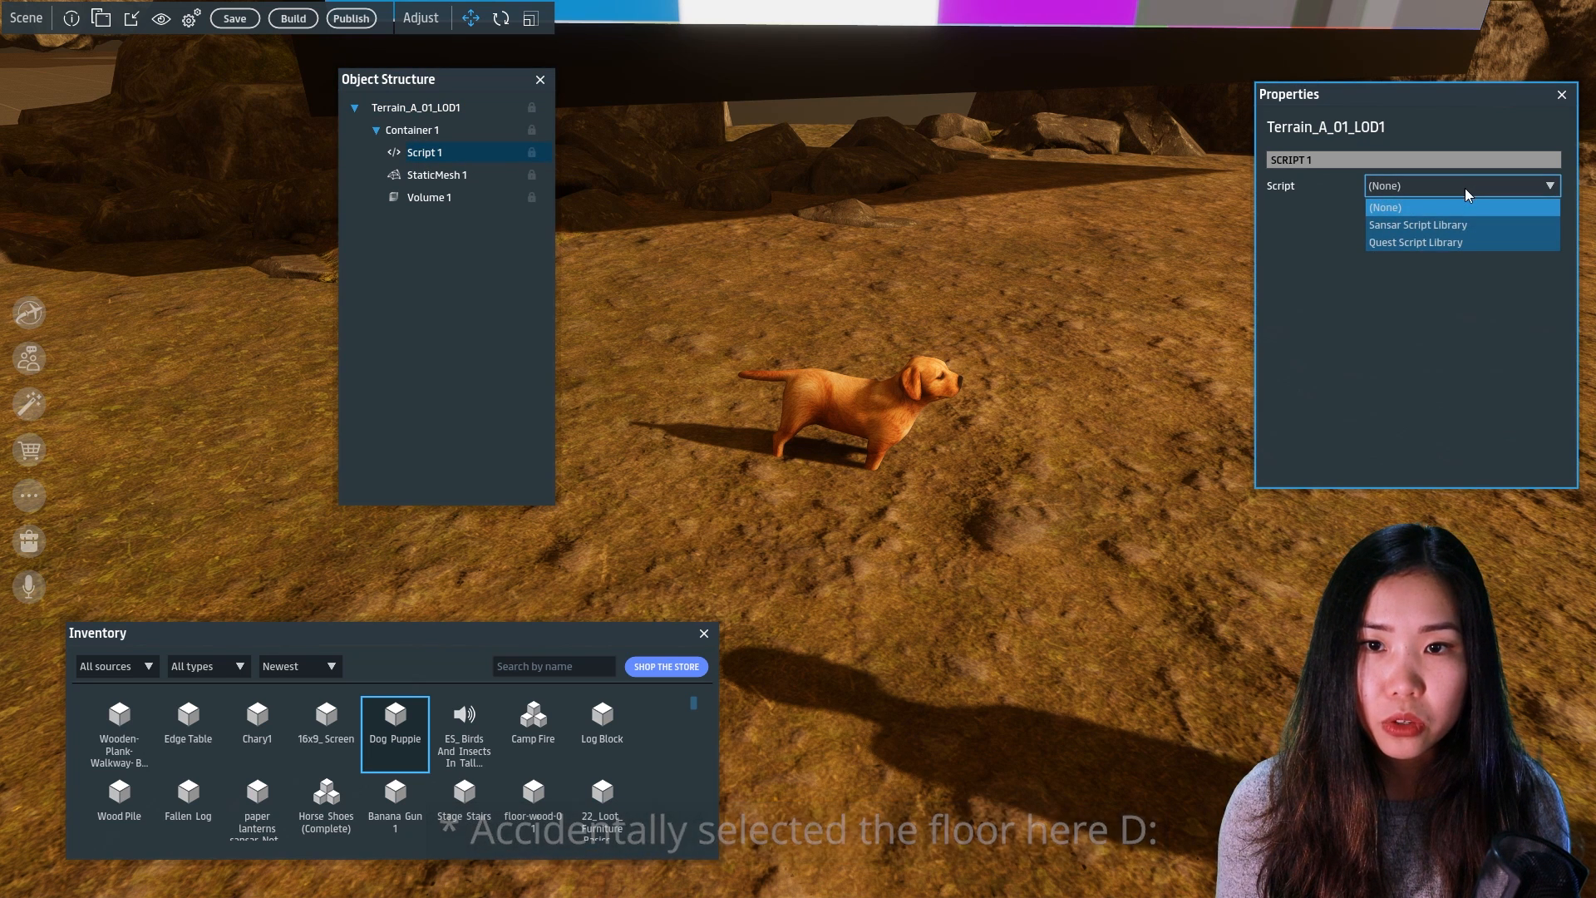
pyautogui.click(1415, 243)
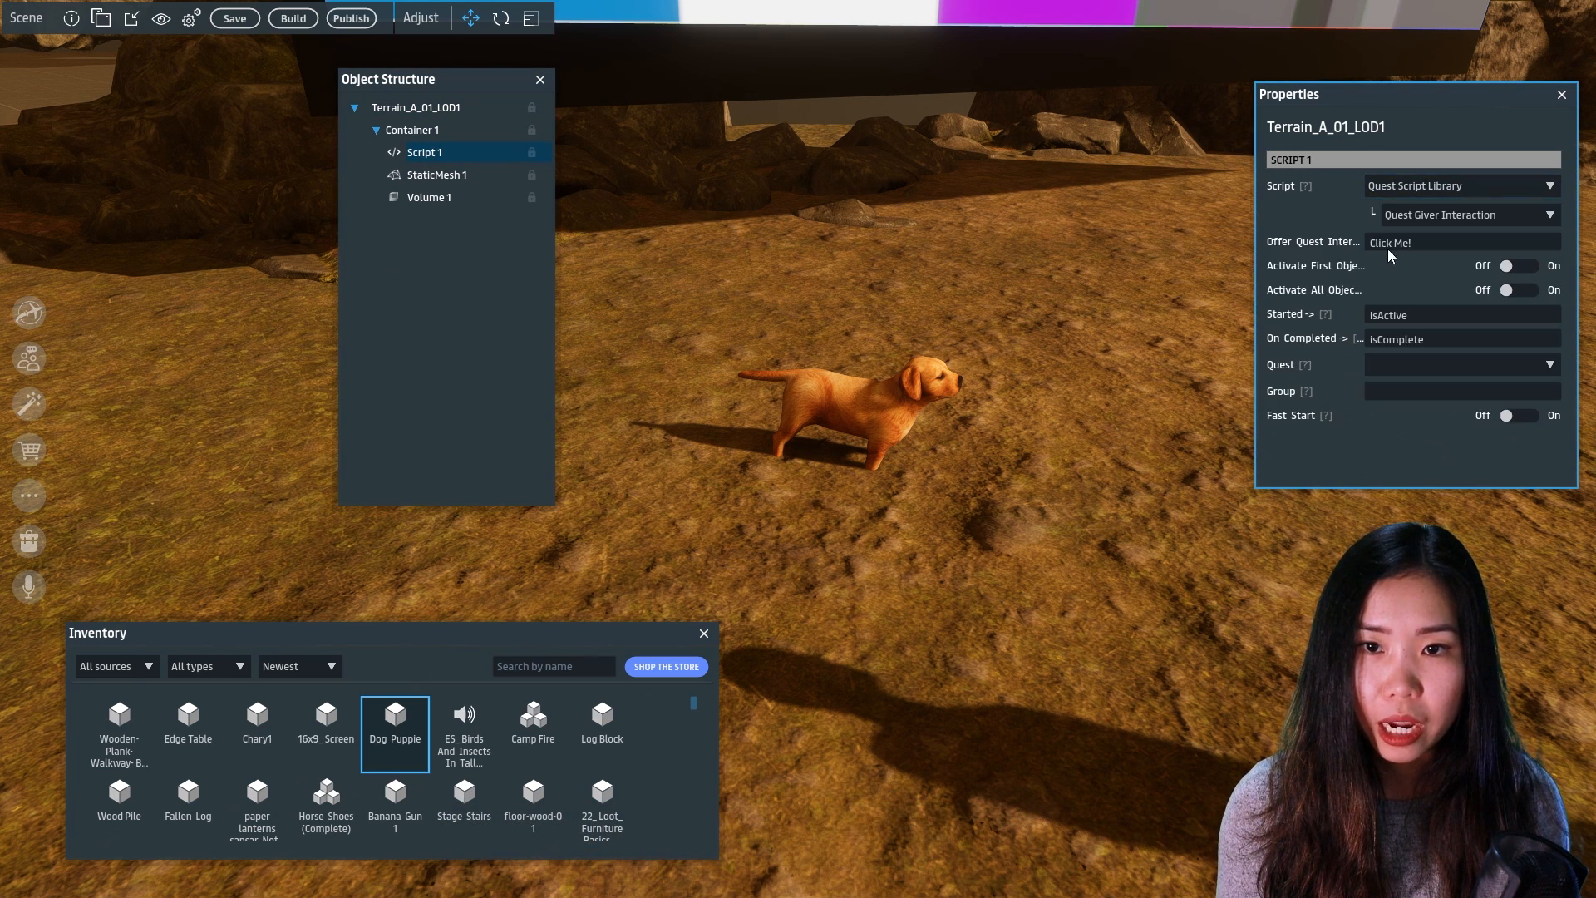
pyautogui.click(1427, 217)
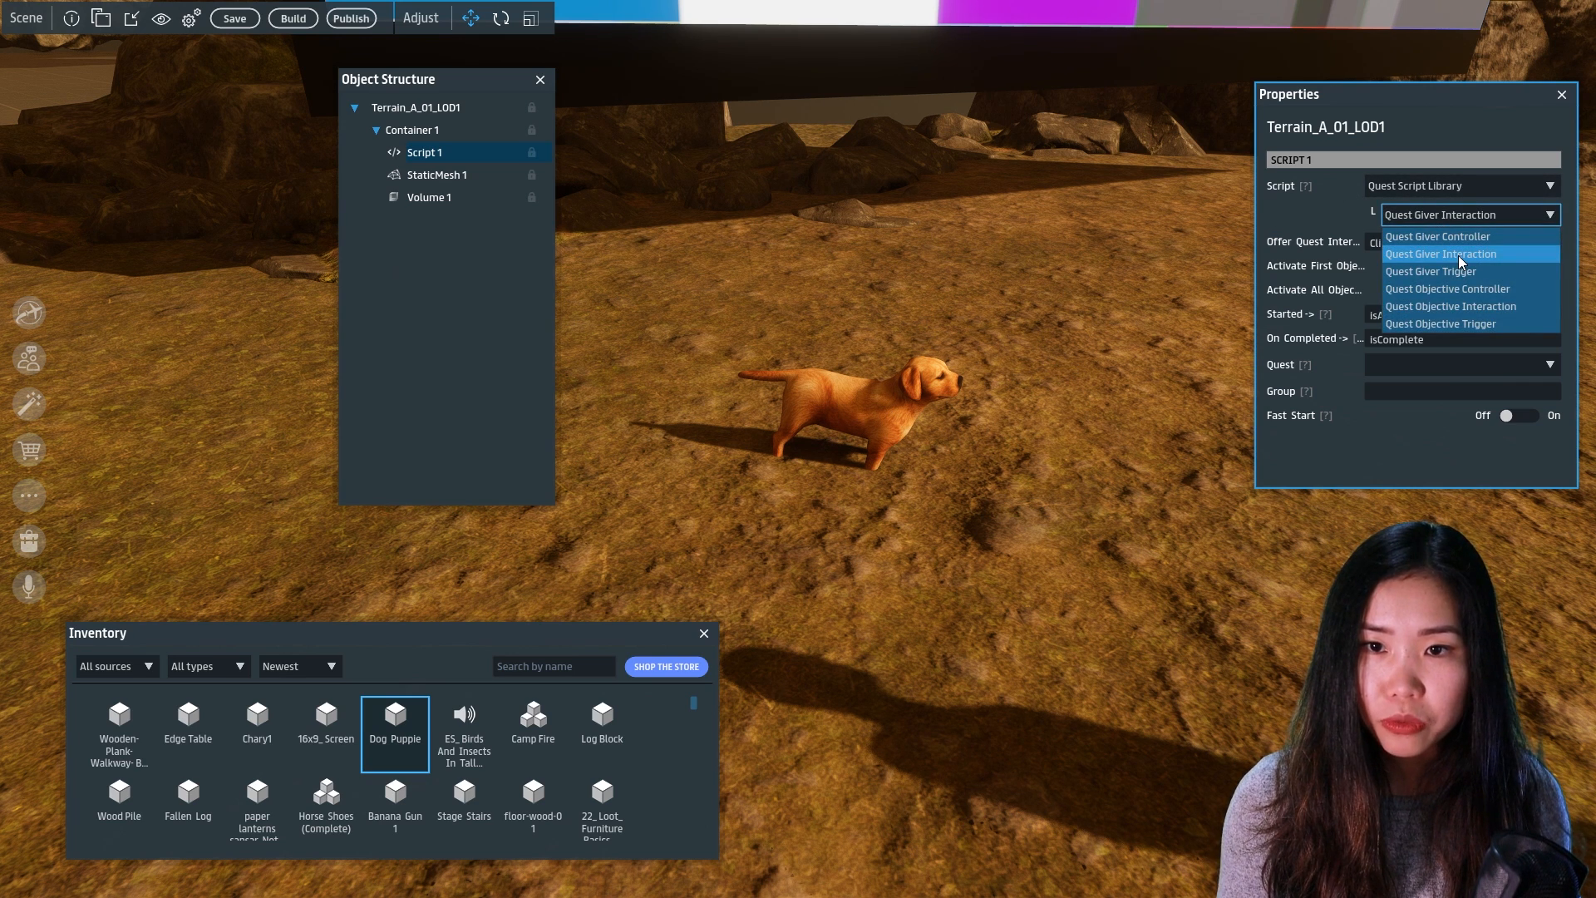
pyautogui.click(1460, 256)
# Set the script's offer prompt to "Click me to get a quest!", assign the "Find Chary's head" quest, and close the properties
pyautogui.click(1420, 241)
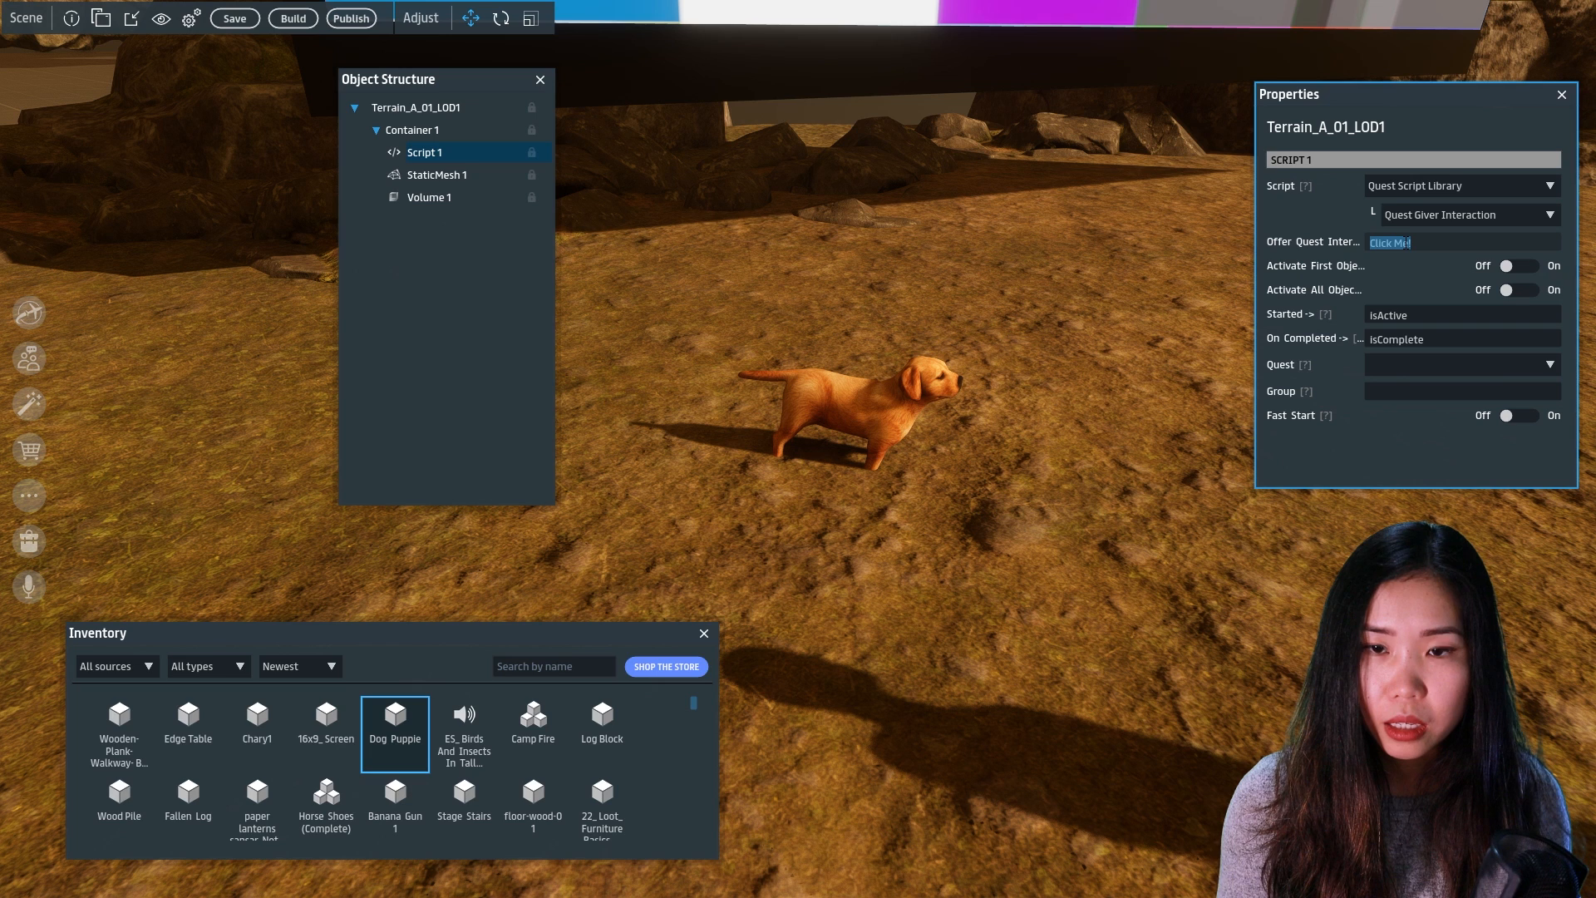
pyautogui.write('Click me to get a quest')
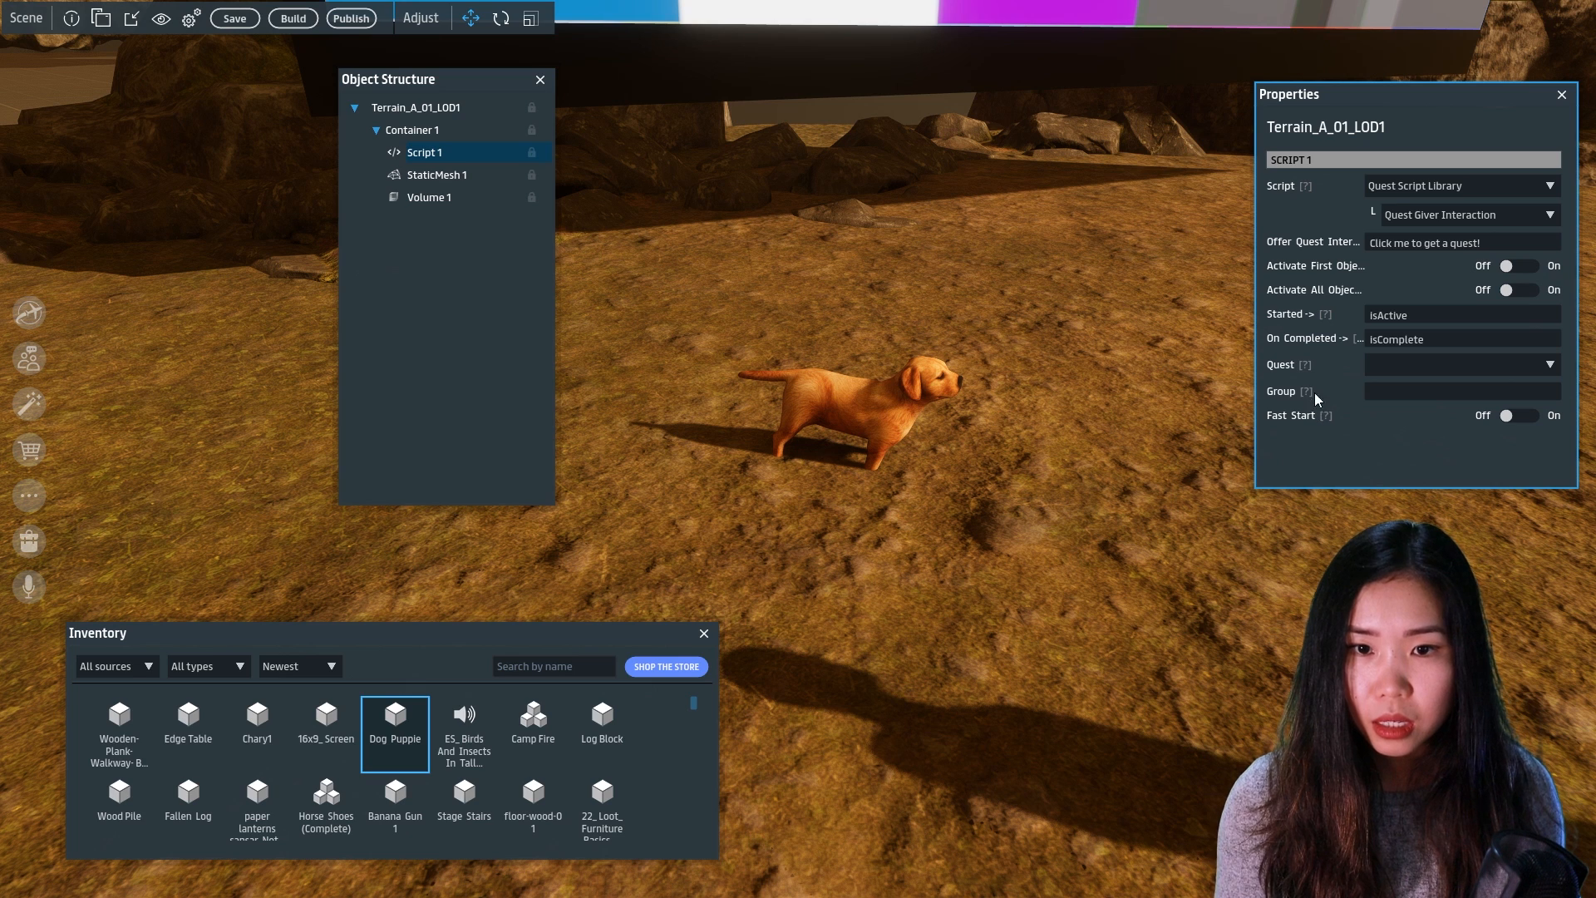
pyautogui.click(1419, 366)
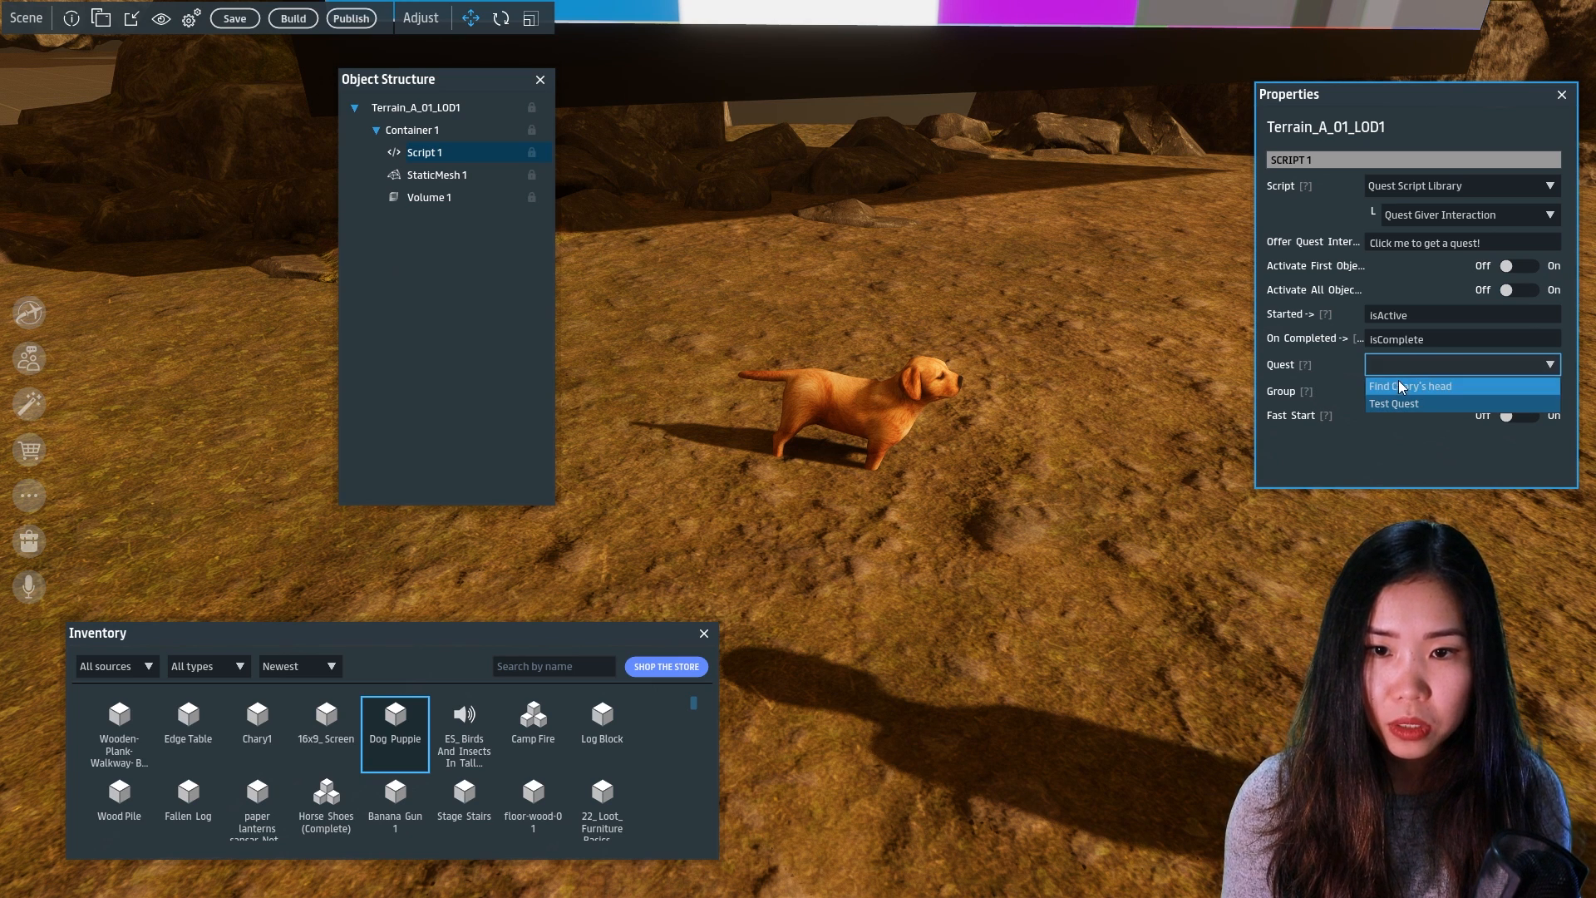
pyautogui.click(1410, 388)
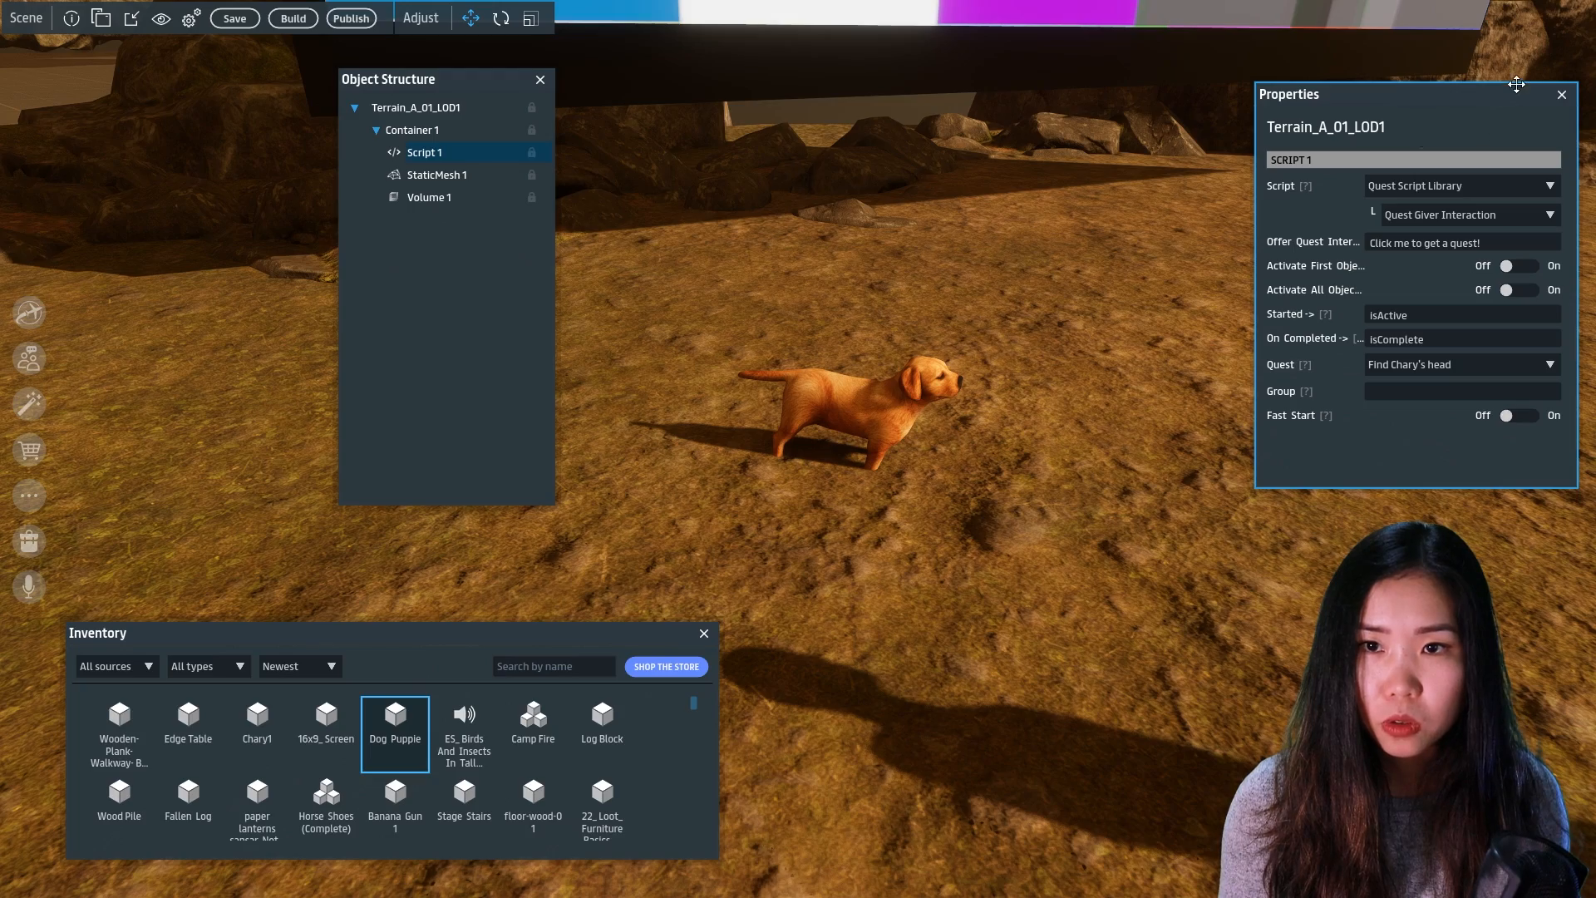
pyautogui.click(1562, 96)
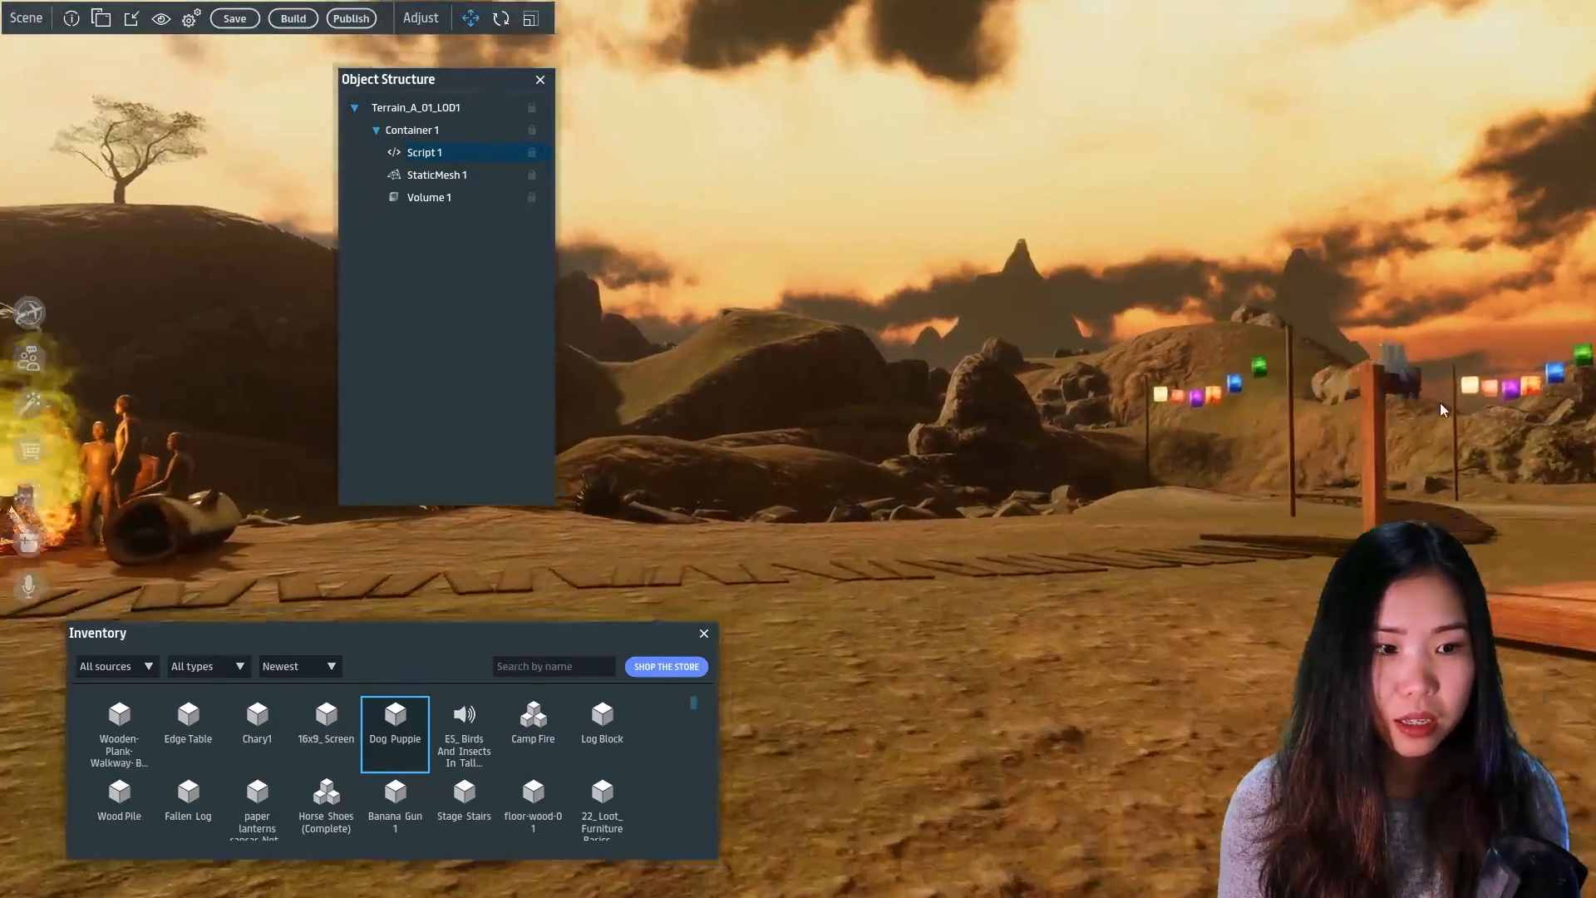
# Move the Chary1 head from the open ground to beside the campfire, near the hollow log
pyautogui.moveTo(1439, 402); pyautogui.dragTo(1269, 453, button='right')
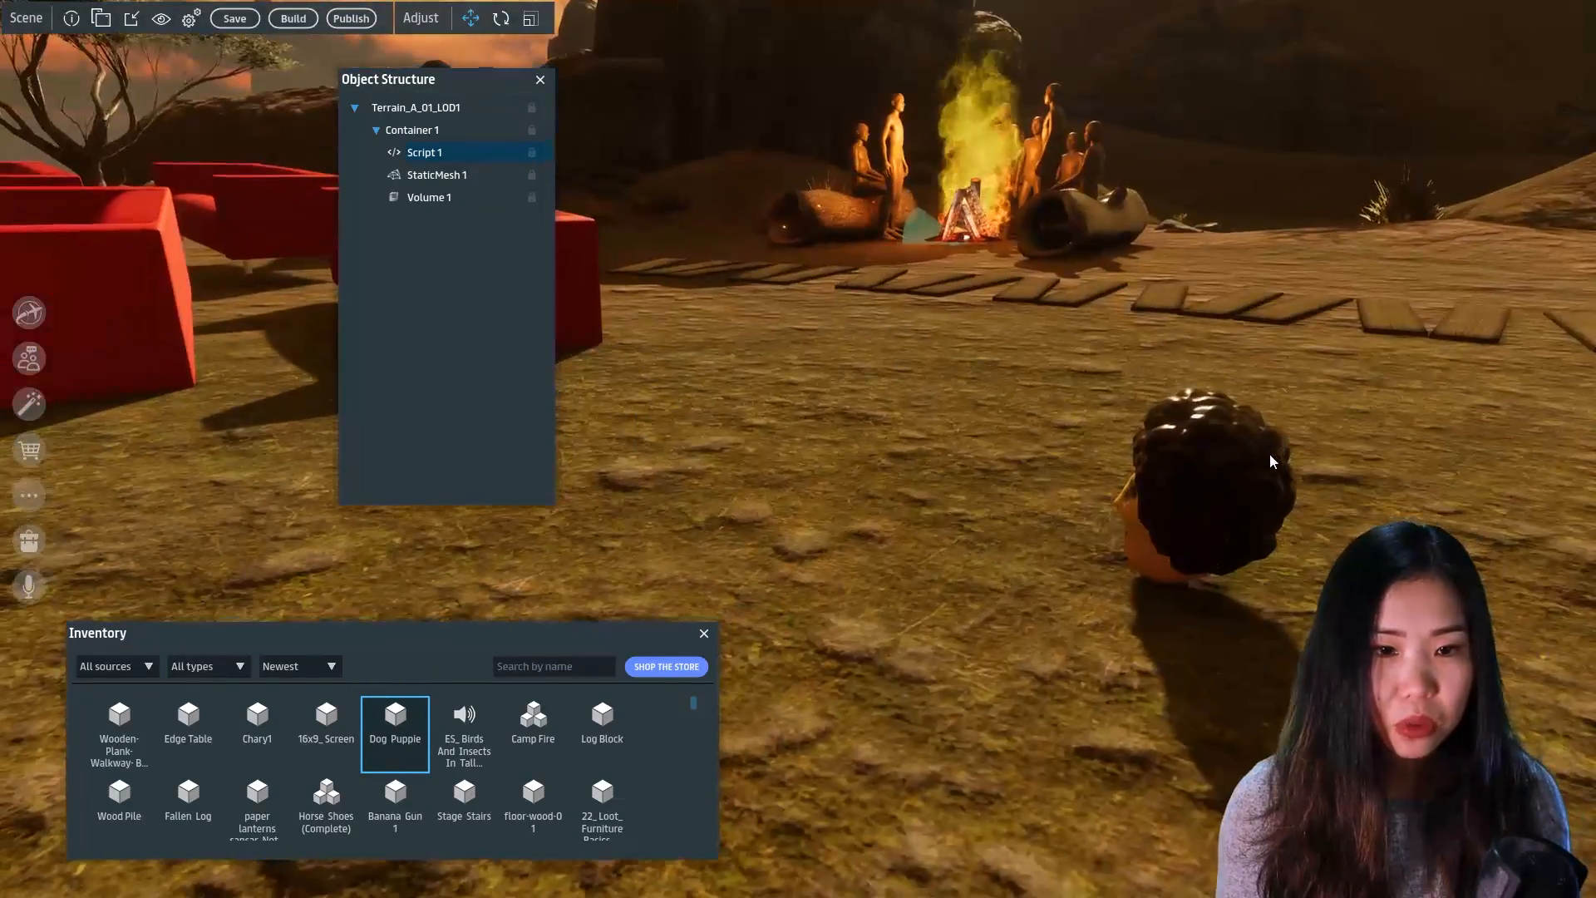
pyautogui.click(1204, 470)
pyautogui.press('f')
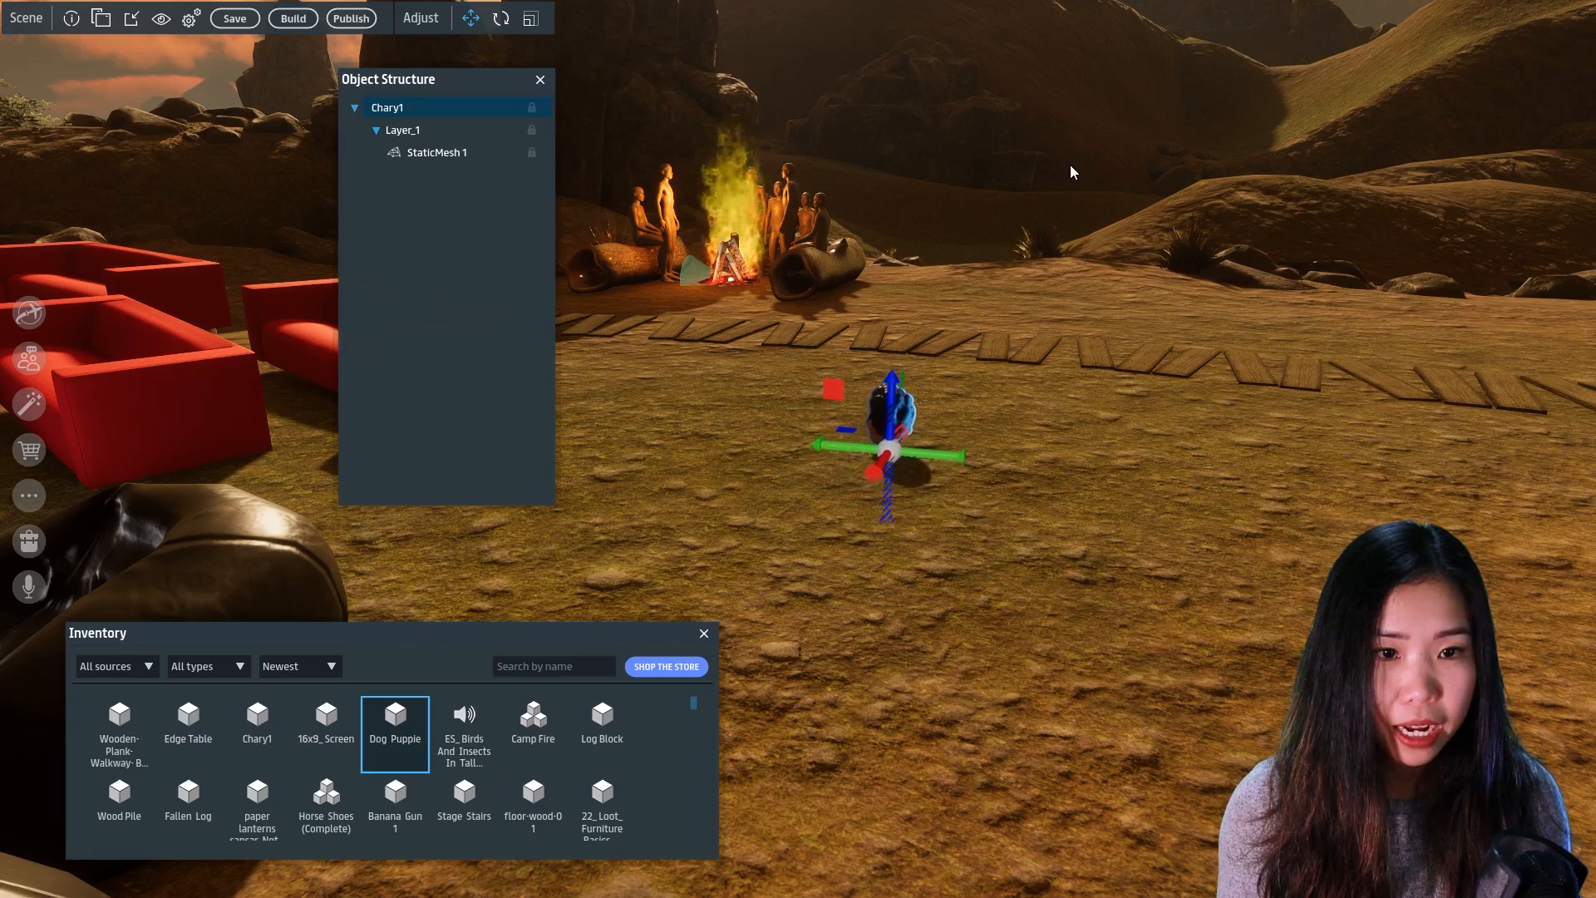
pyautogui.moveTo(1005, 371); pyautogui.dragTo(1163, 531, button='right')
pyautogui.click(1155, 676)
pyautogui.moveTo(1155, 677); pyautogui.dragTo(965, 559, button='right')
pyautogui.click(982, 537)
# Add a script to the Chary1 head and set it to Quest Objective Interaction from the Quest Script Library
pyautogui.rightClick(982, 537)
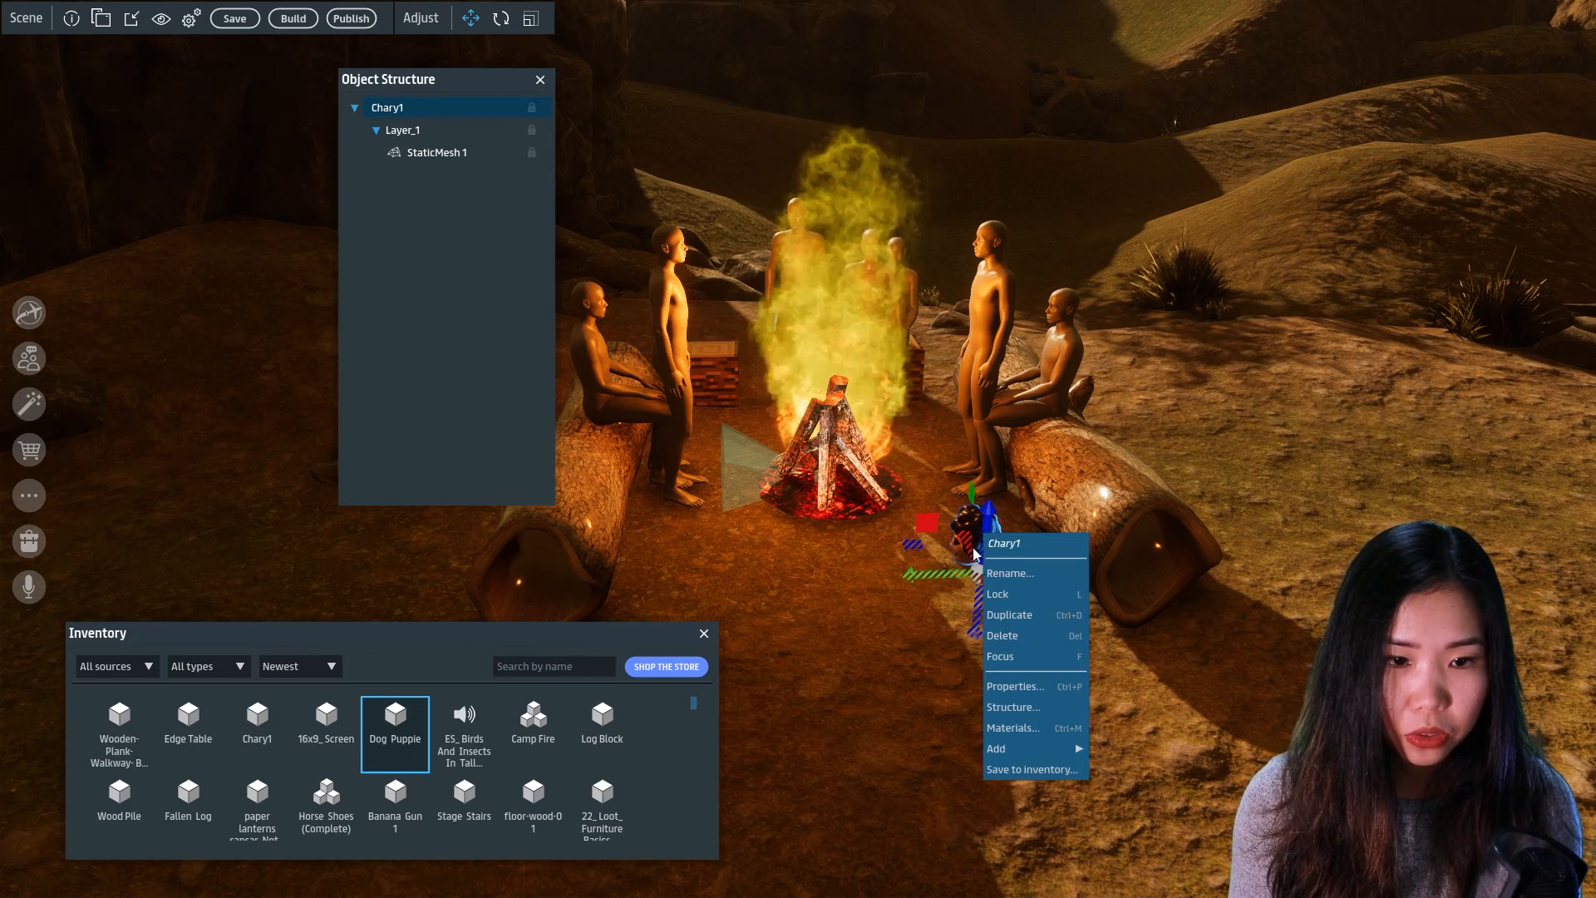
pyautogui.moveTo(998, 750)
pyautogui.click(1092, 762)
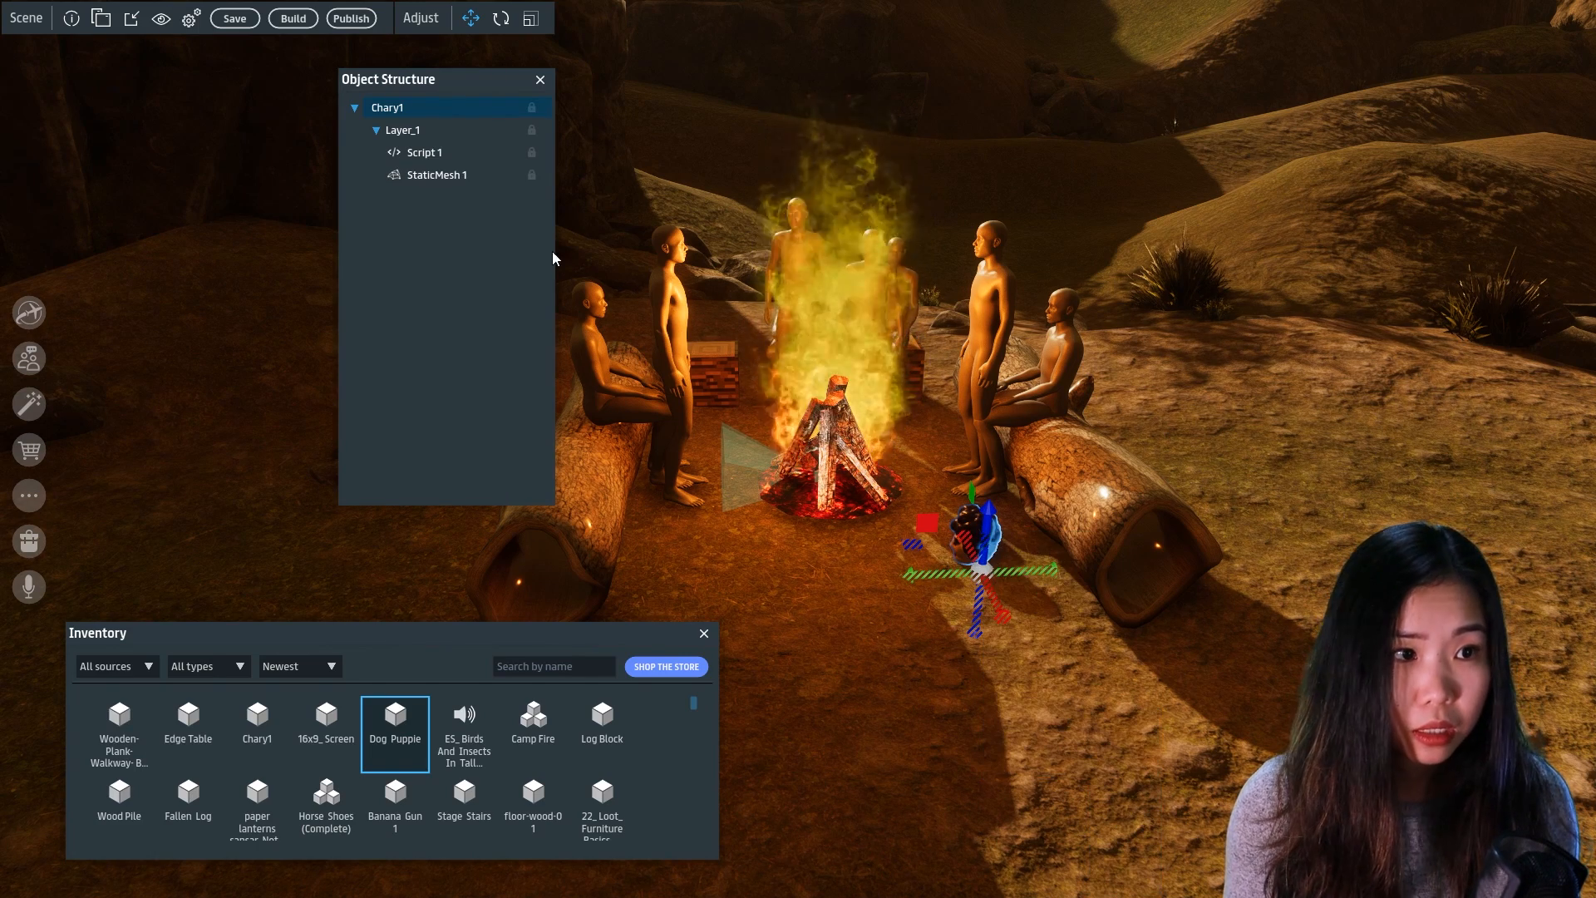
pyautogui.click(429, 158)
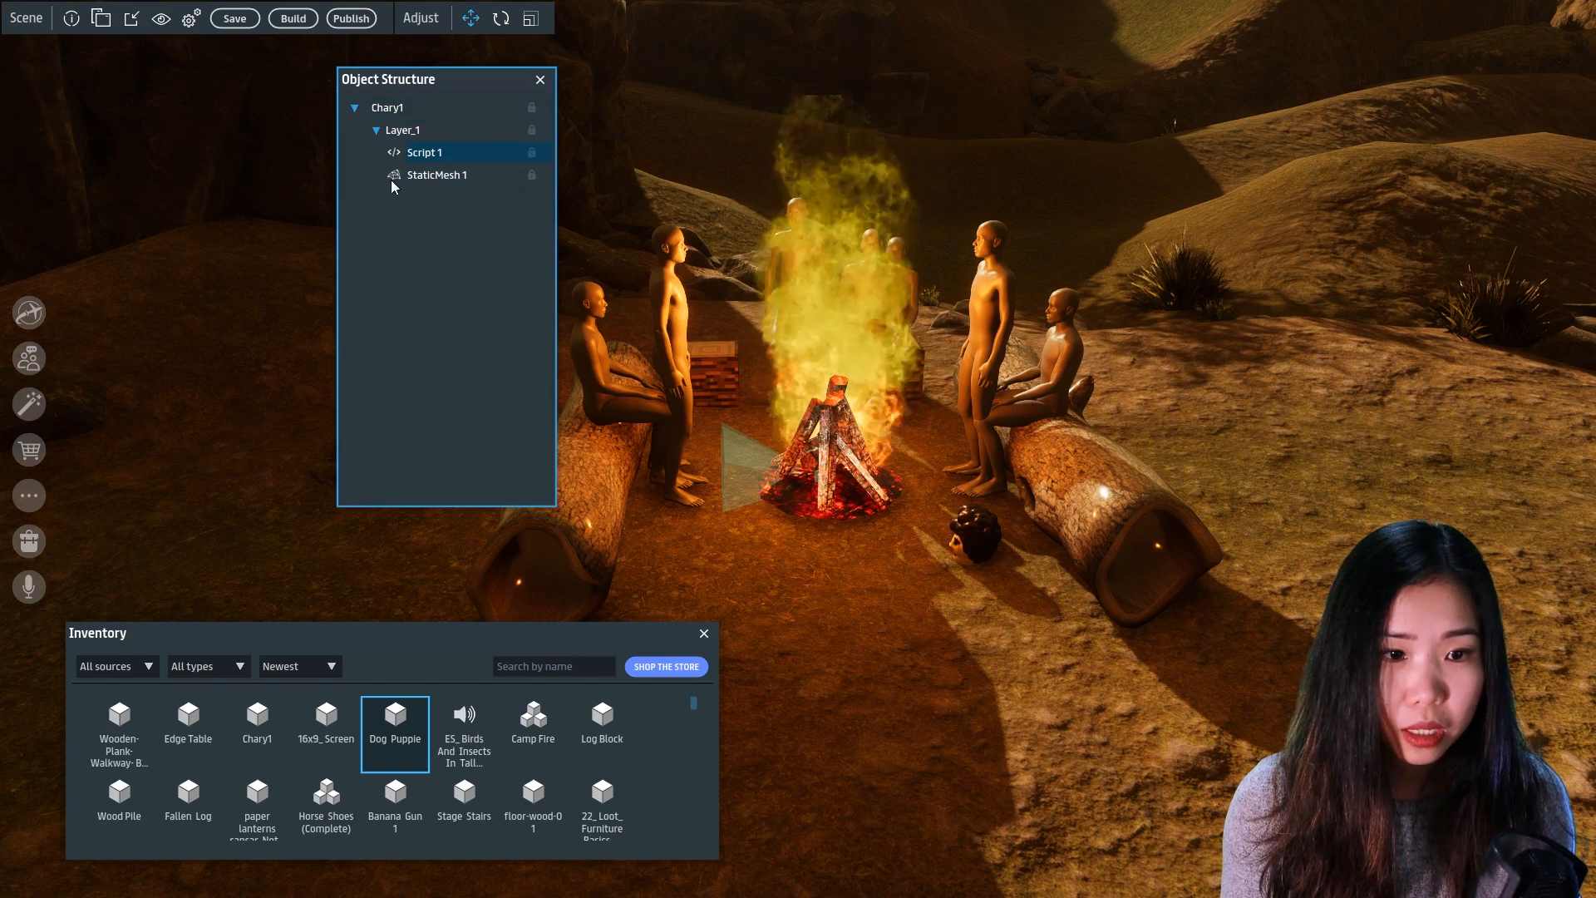
pyautogui.click(101, 20)
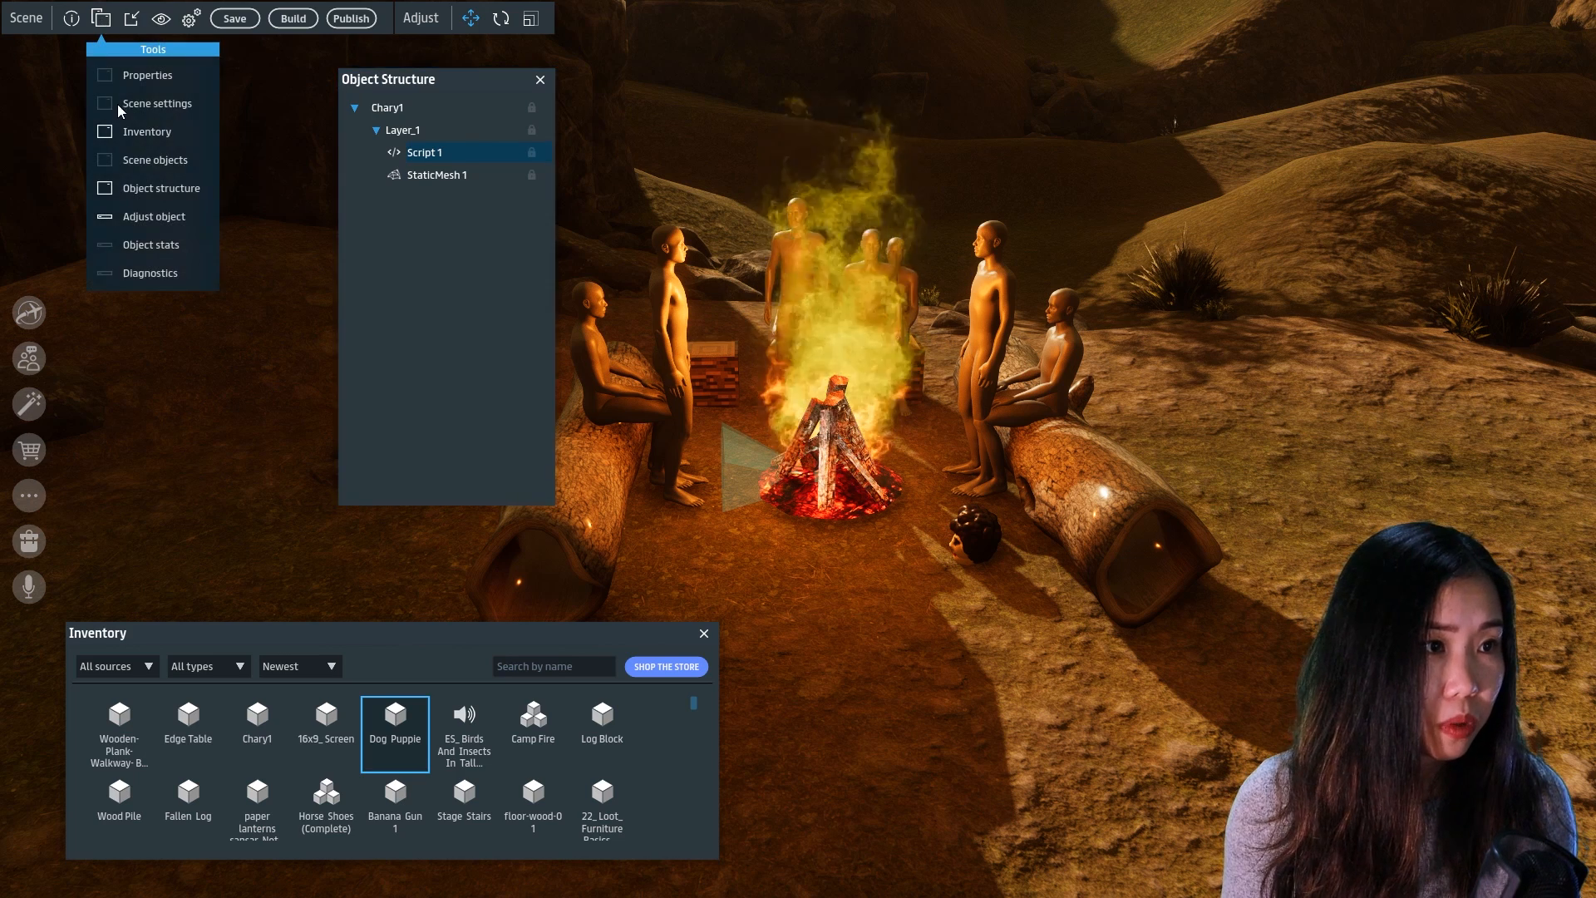
pyautogui.click(134, 75)
pyautogui.click(1447, 186)
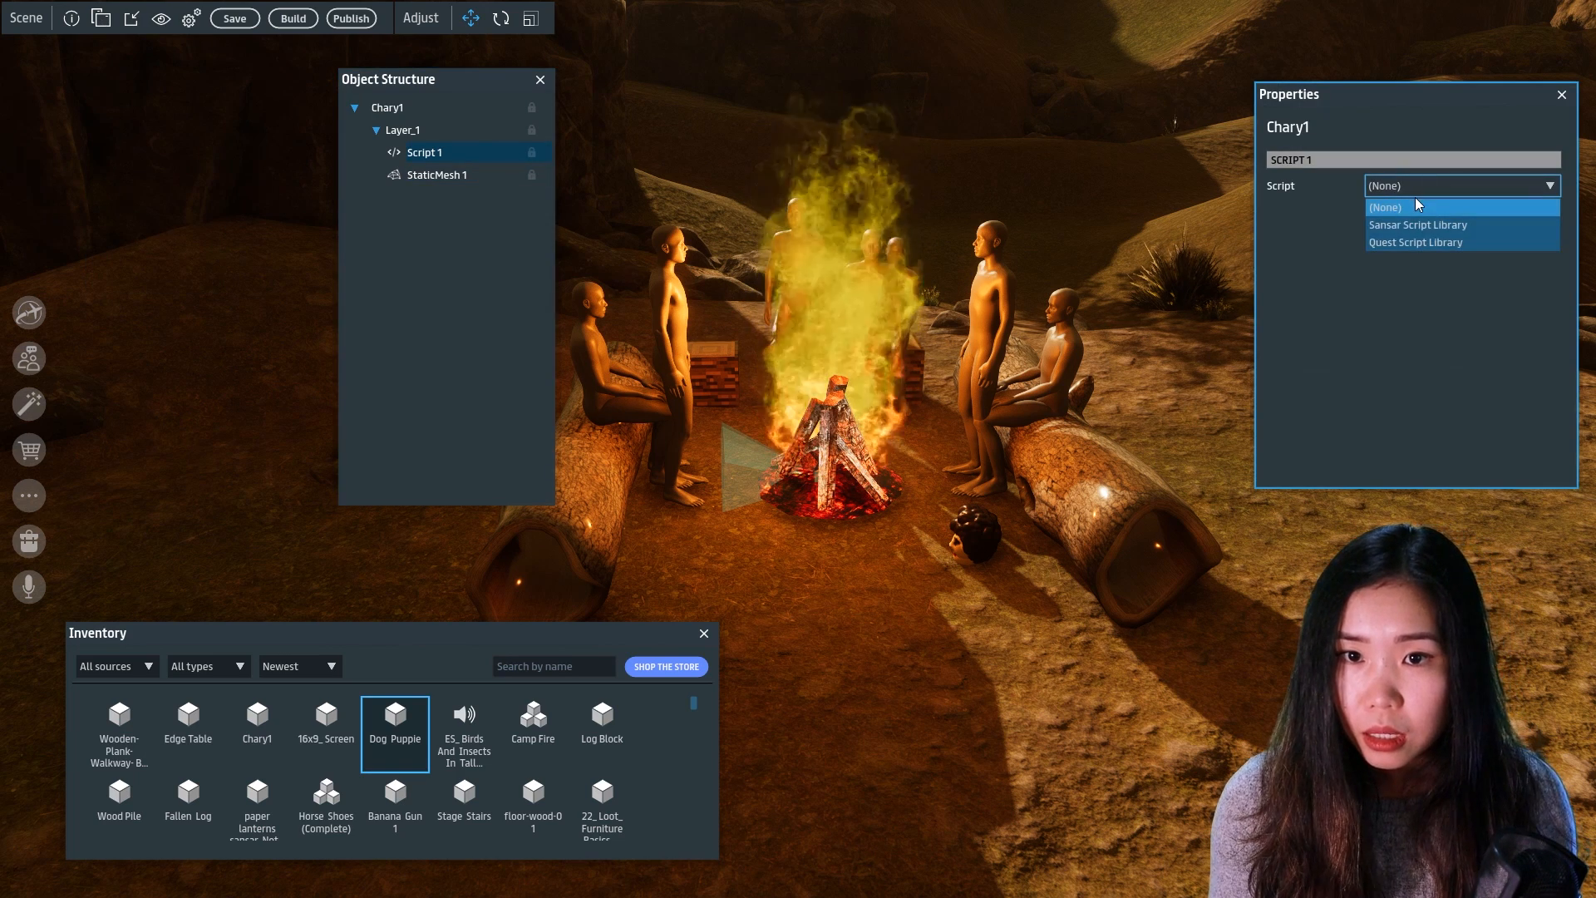
pyautogui.click(1403, 242)
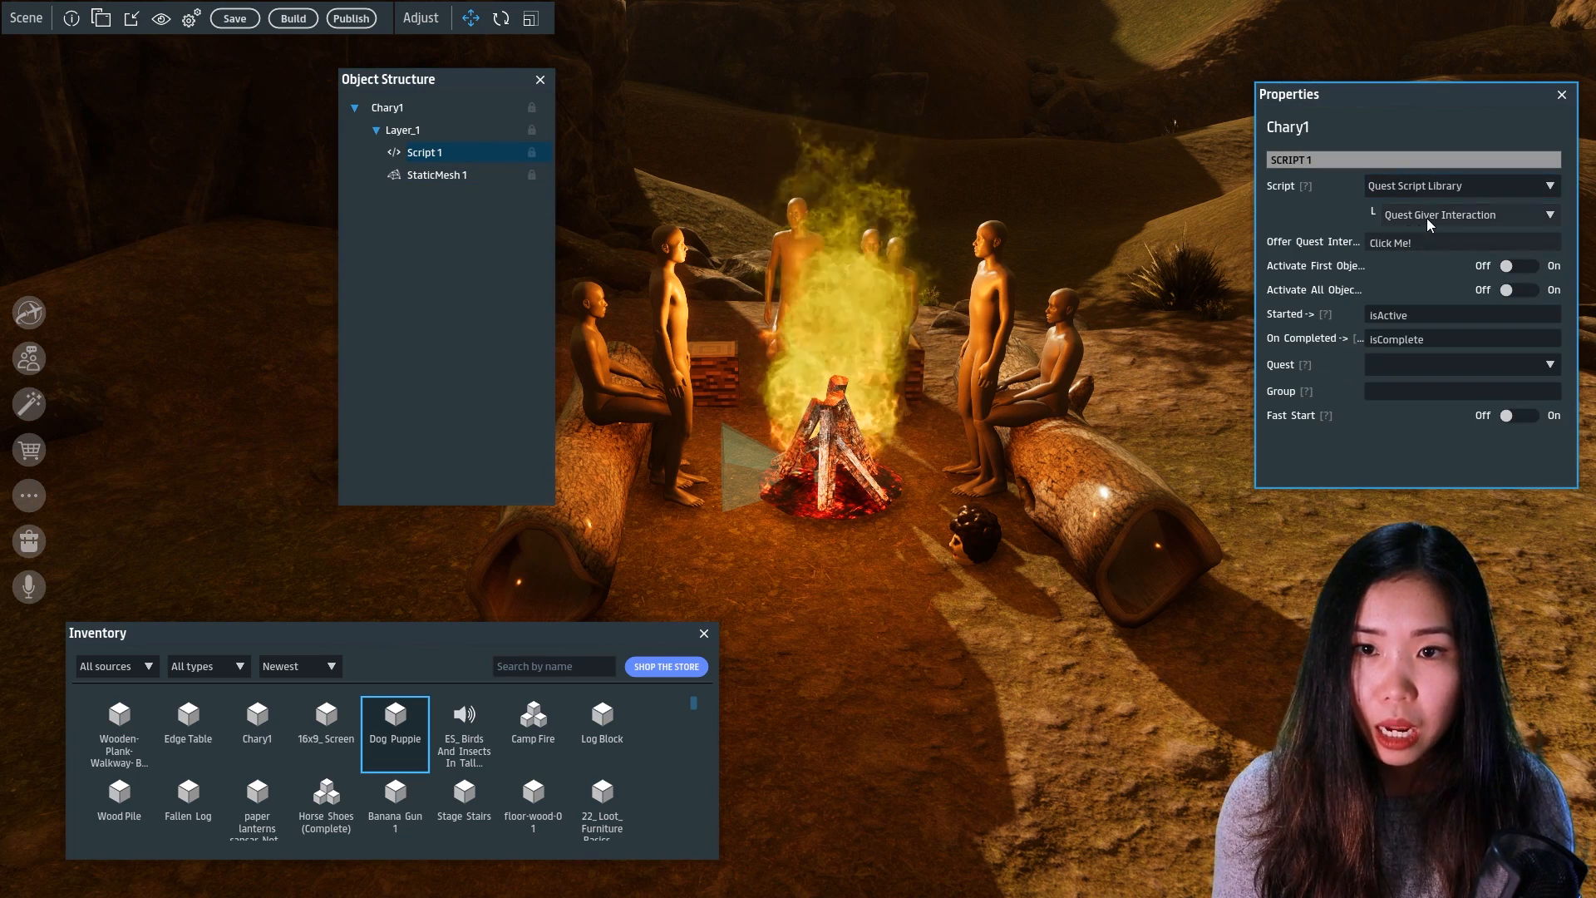
pyautogui.click(1427, 217)
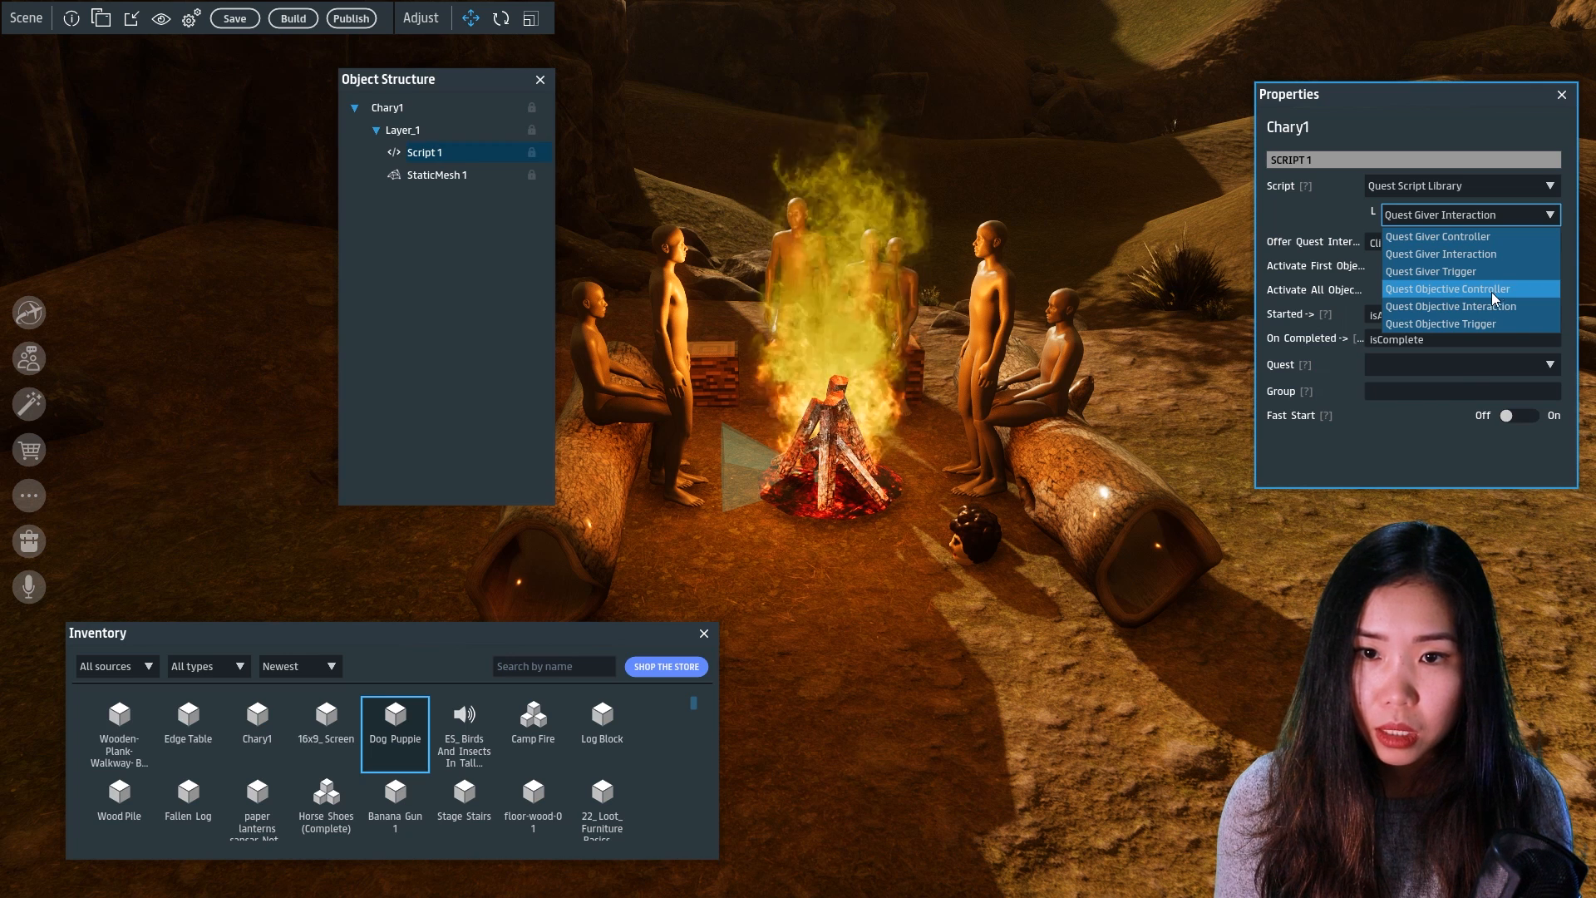
pyautogui.click(1485, 307)
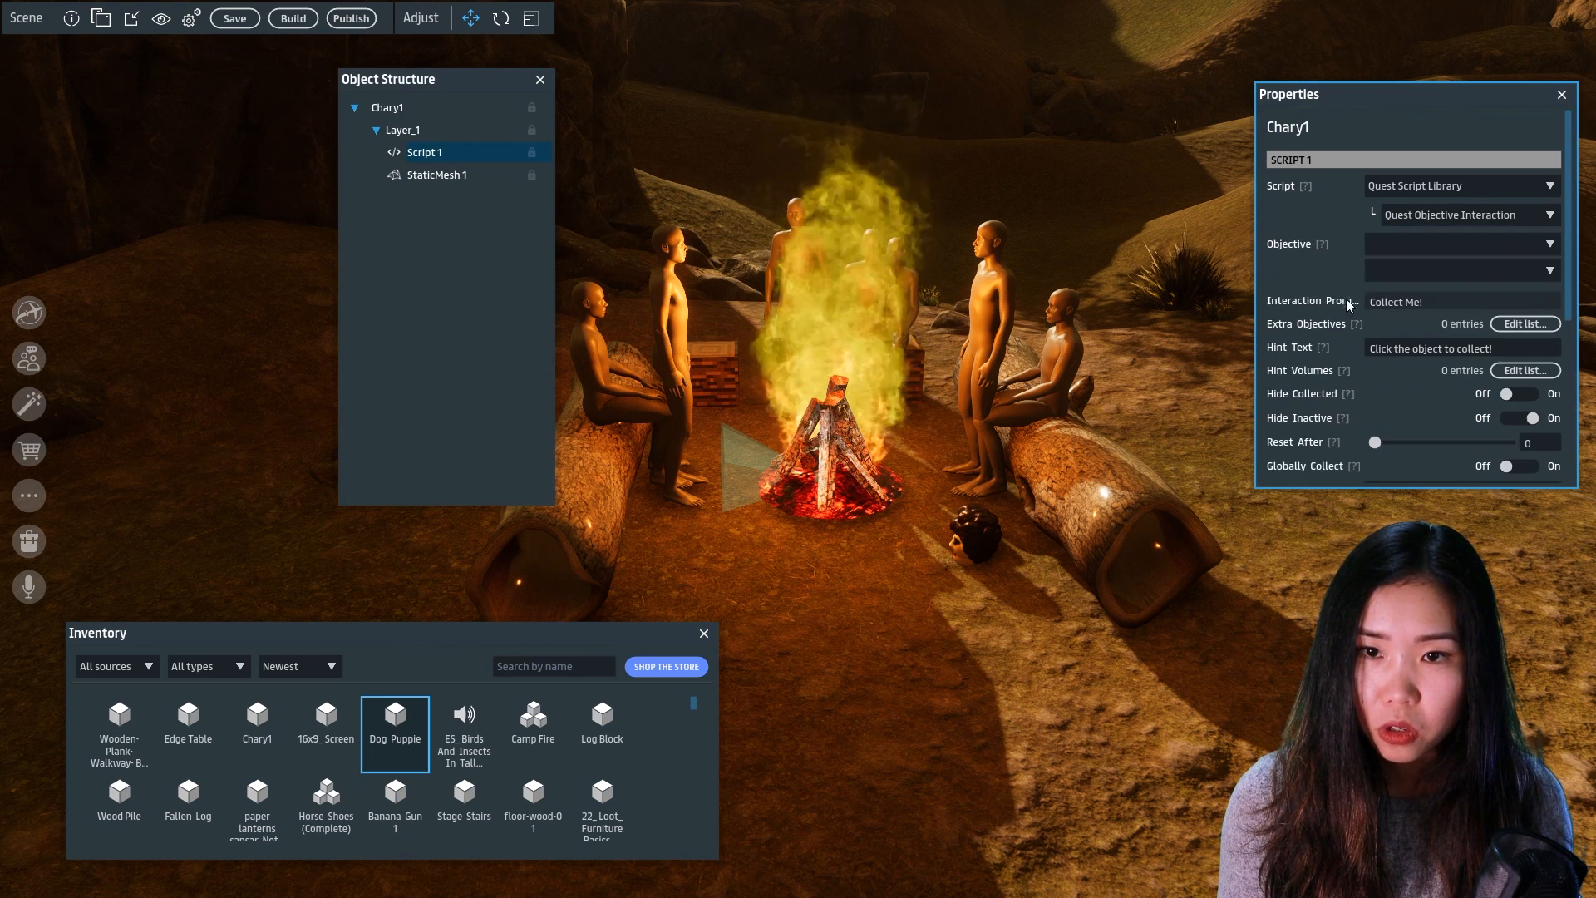
# Link the Chary1 script to the "Find & Collect Chary's head once" objective of the "Find Chary's head" quest and close the properties
pyautogui.click(1403, 244)
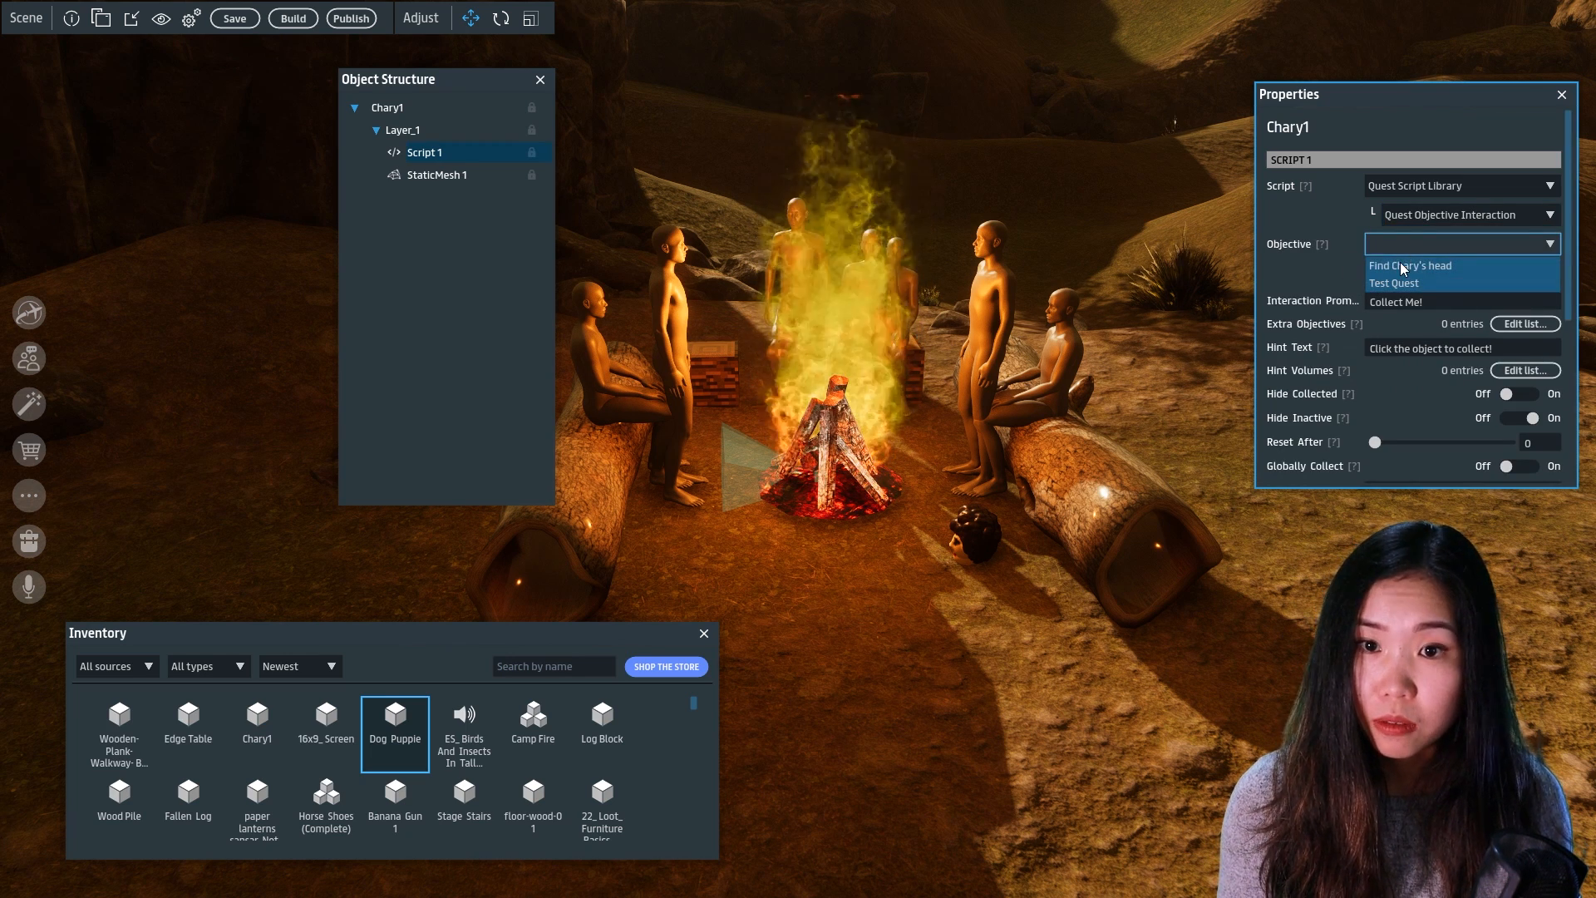
pyautogui.click(1399, 266)
pyautogui.click(1398, 269)
pyautogui.click(1431, 292)
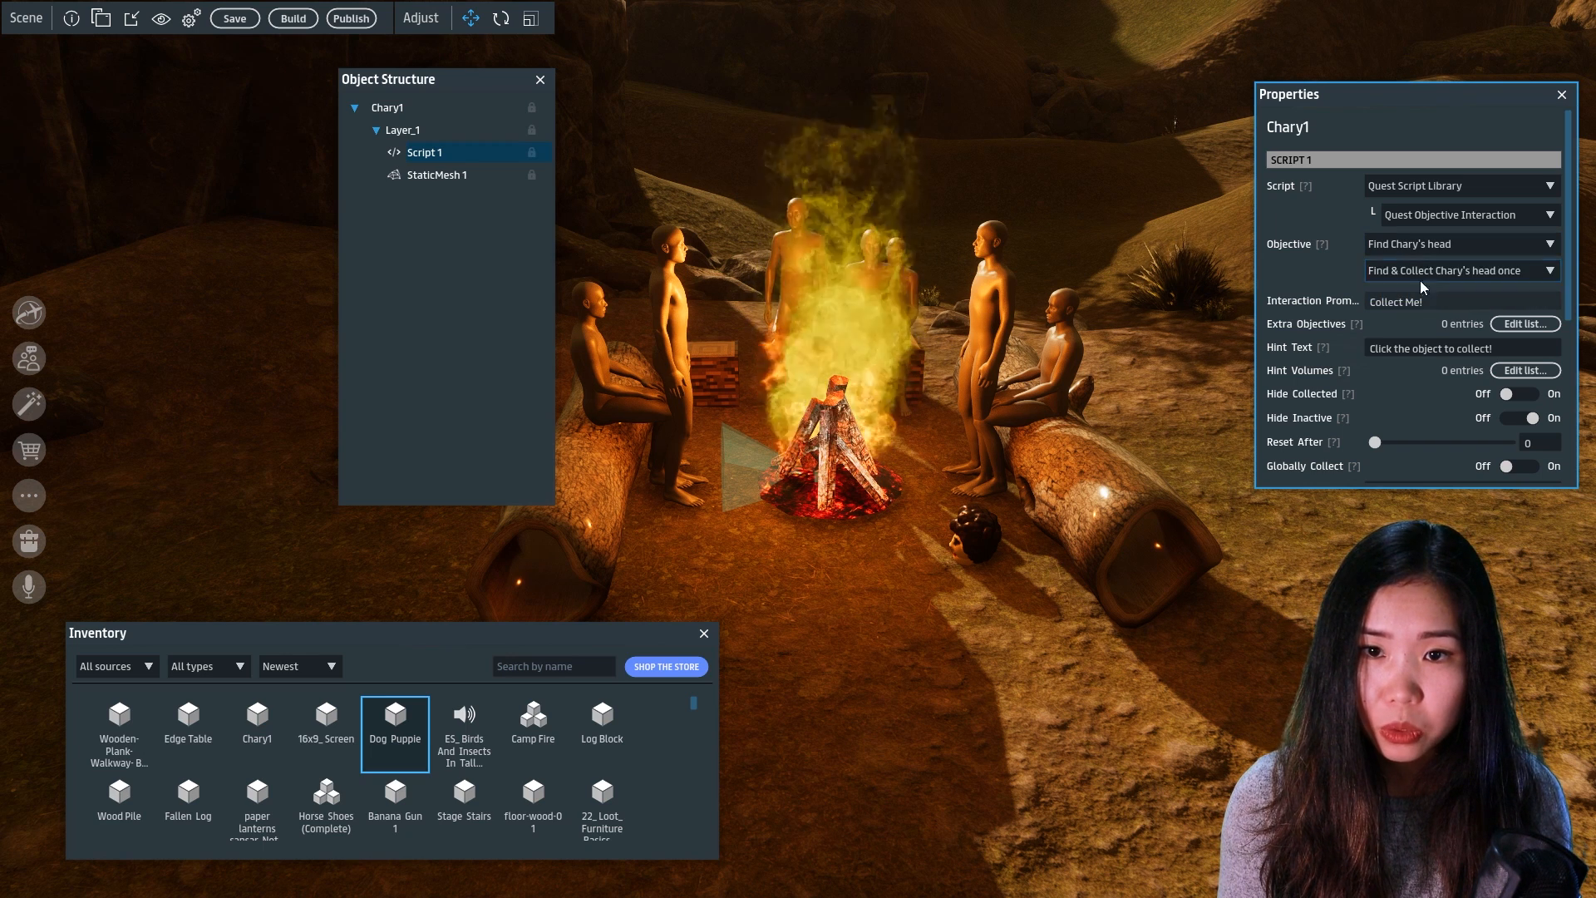
pyautogui.scroll(-5, 1327, 422)
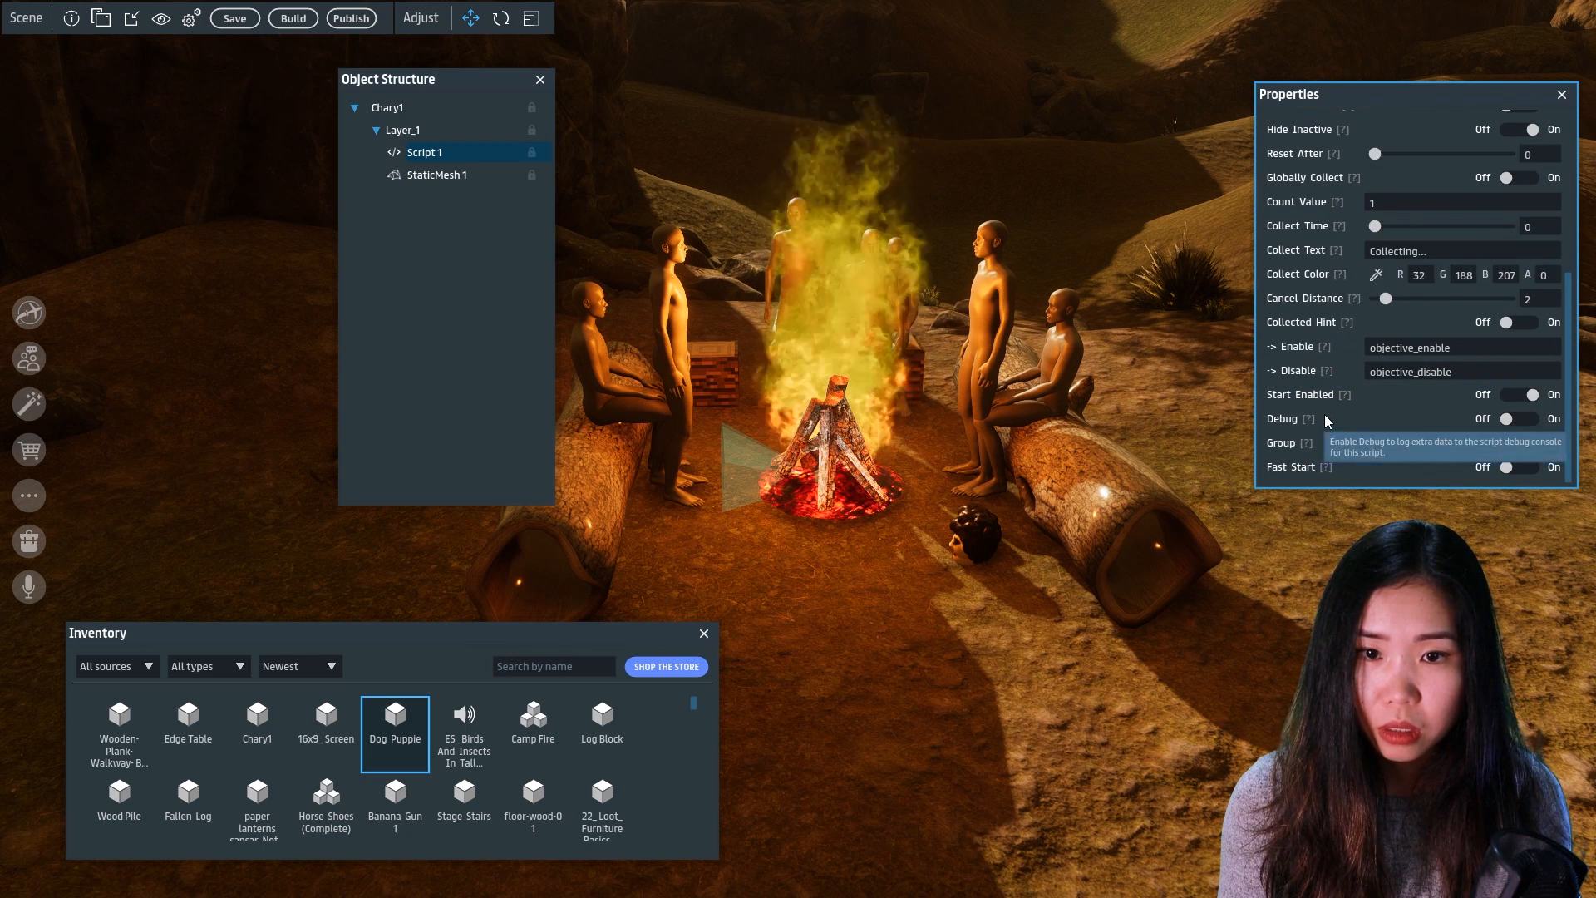
pyautogui.click(1562, 96)
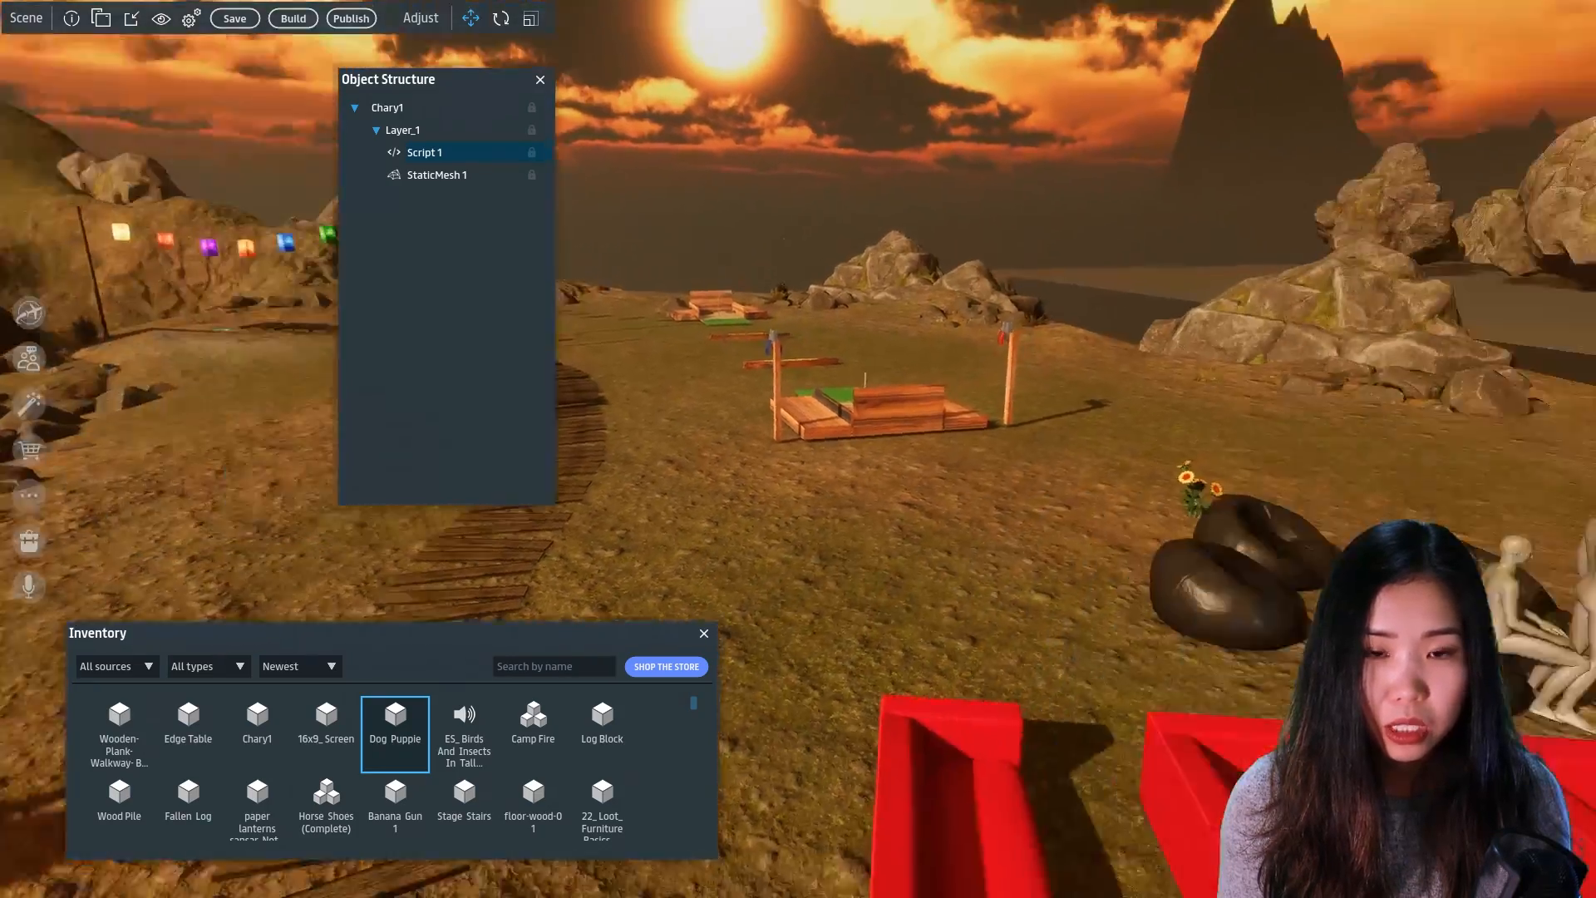
# Switch to the Sansar help site in the browser, search the page for "script", and examine the Working with Scripts articles
pyautogui.moveTo(665, 540); pyautogui.dragTo(723, 570, button='right')
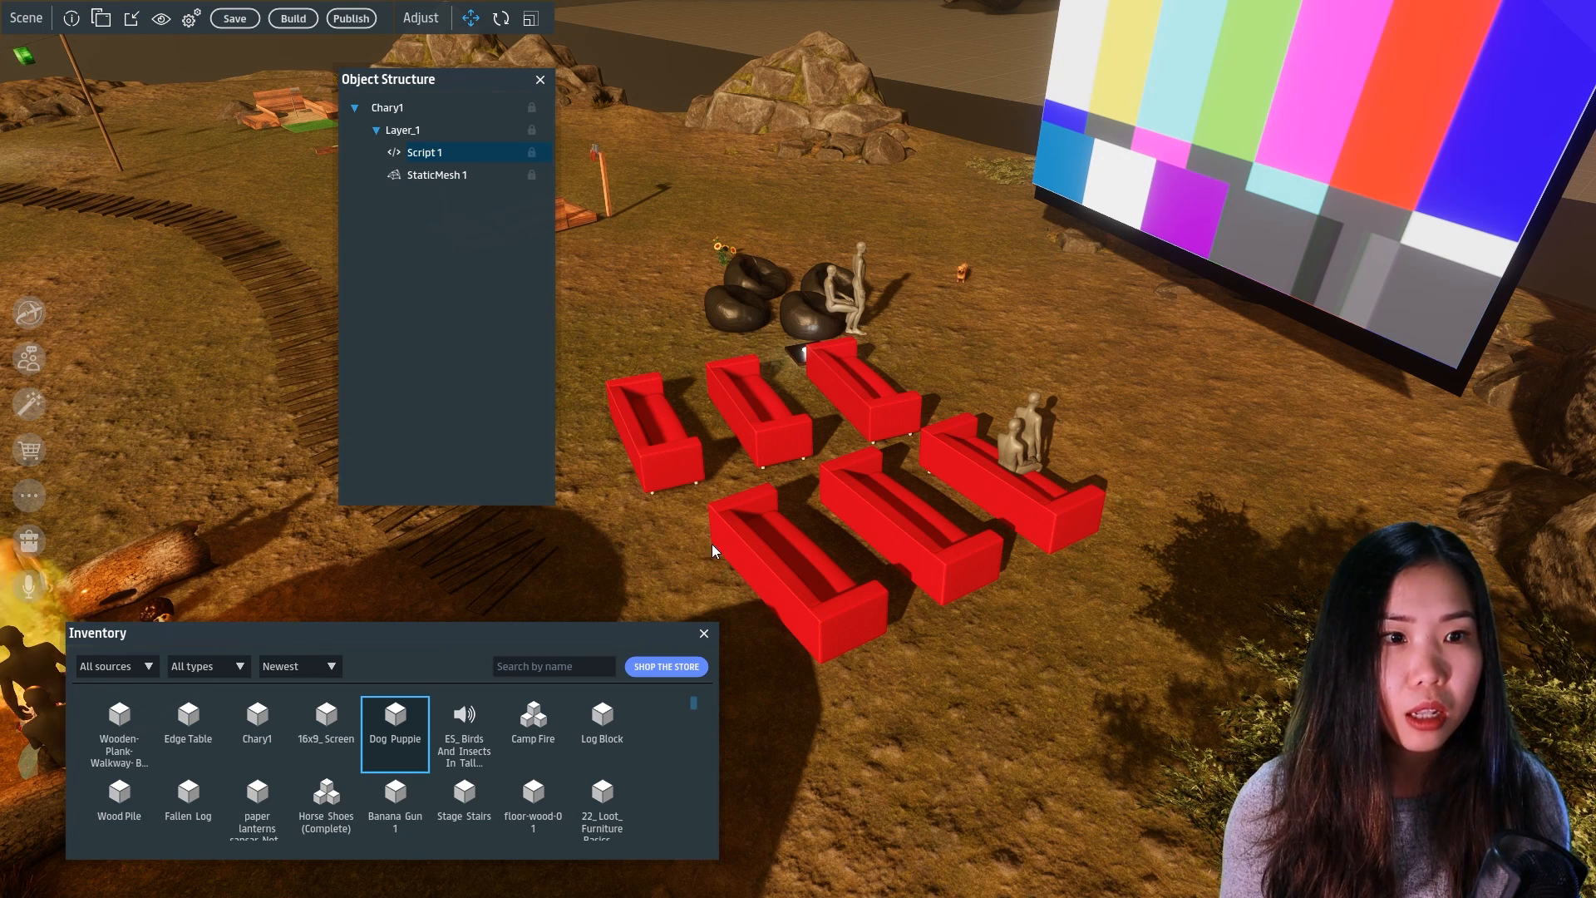
pyautogui.hotkey('alt', 'Tab')
pyautogui.scroll(-6, 945, 472)
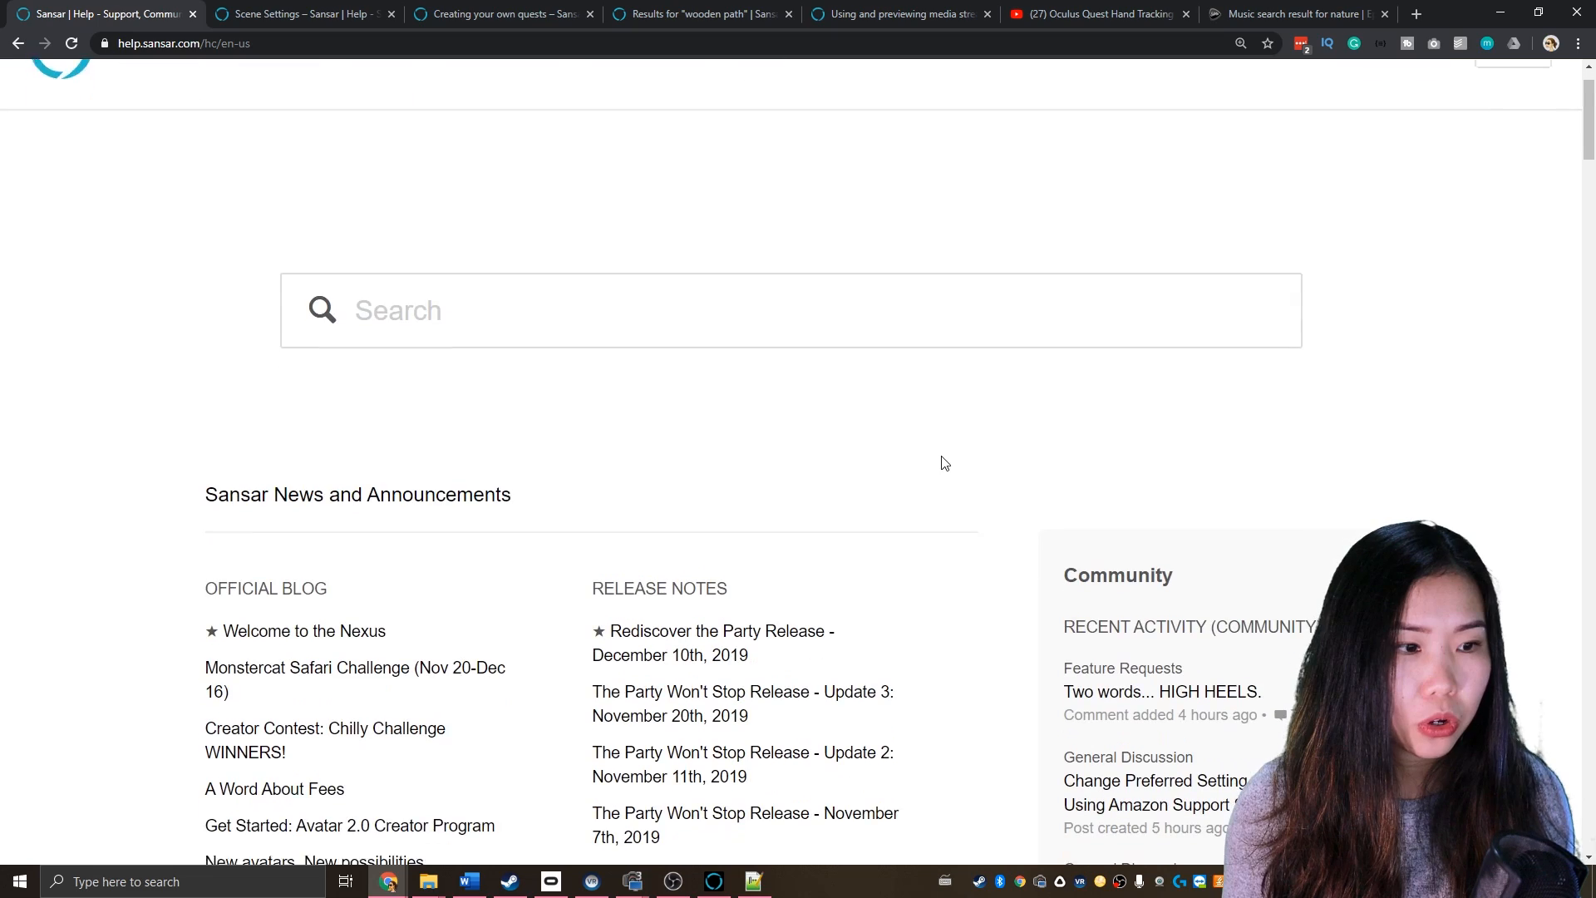
pyautogui.scroll(-4, 945, 471)
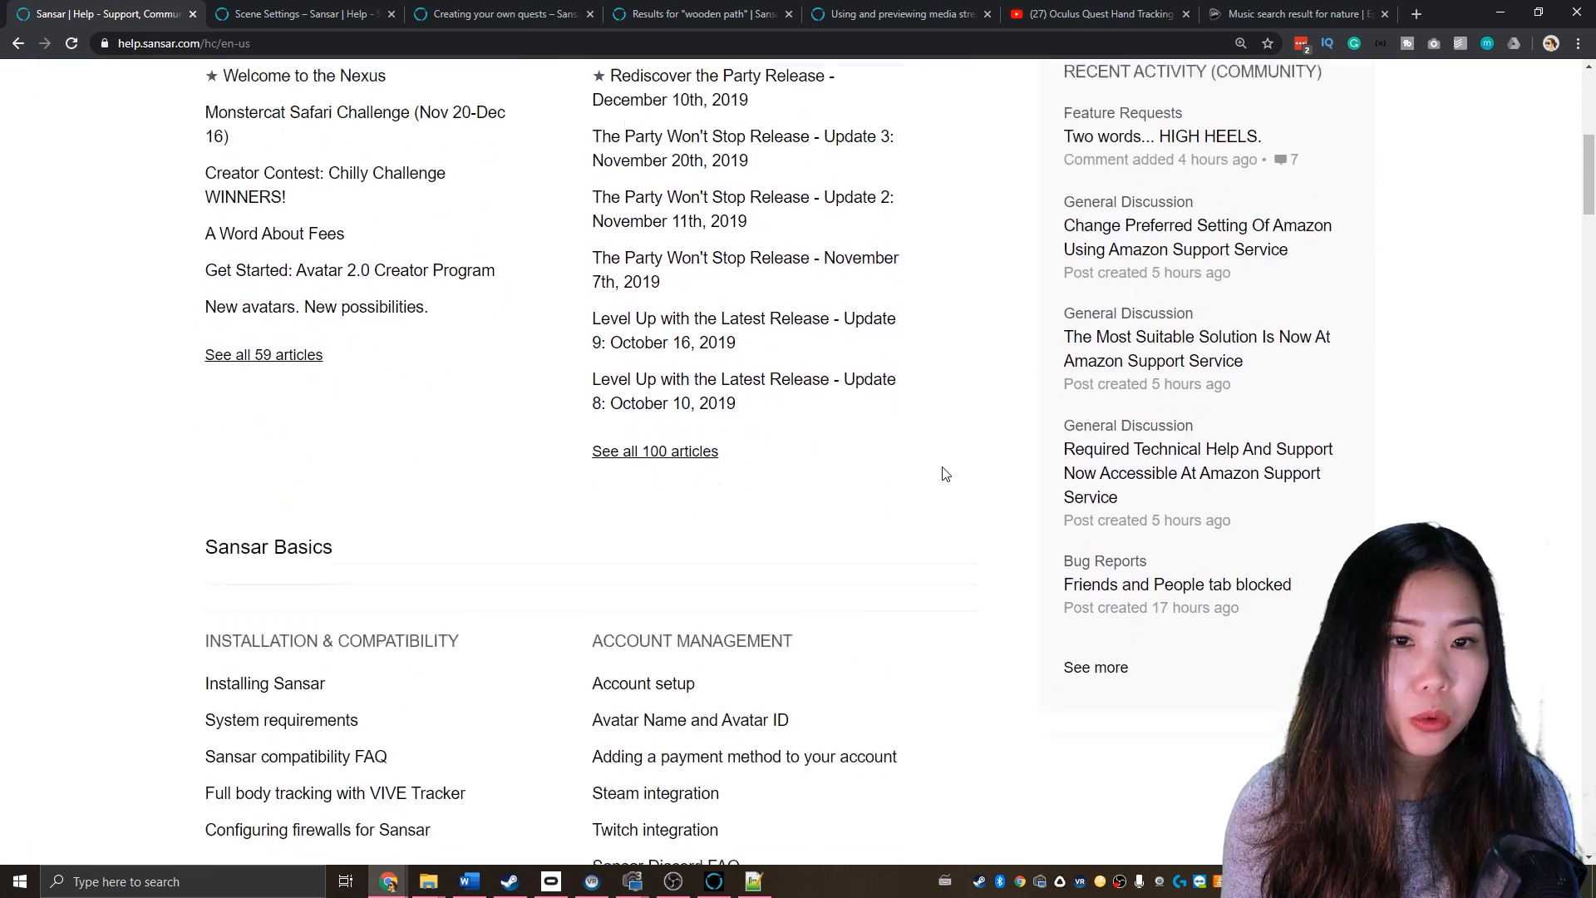
pyautogui.hotkey('ctrl', 'f')
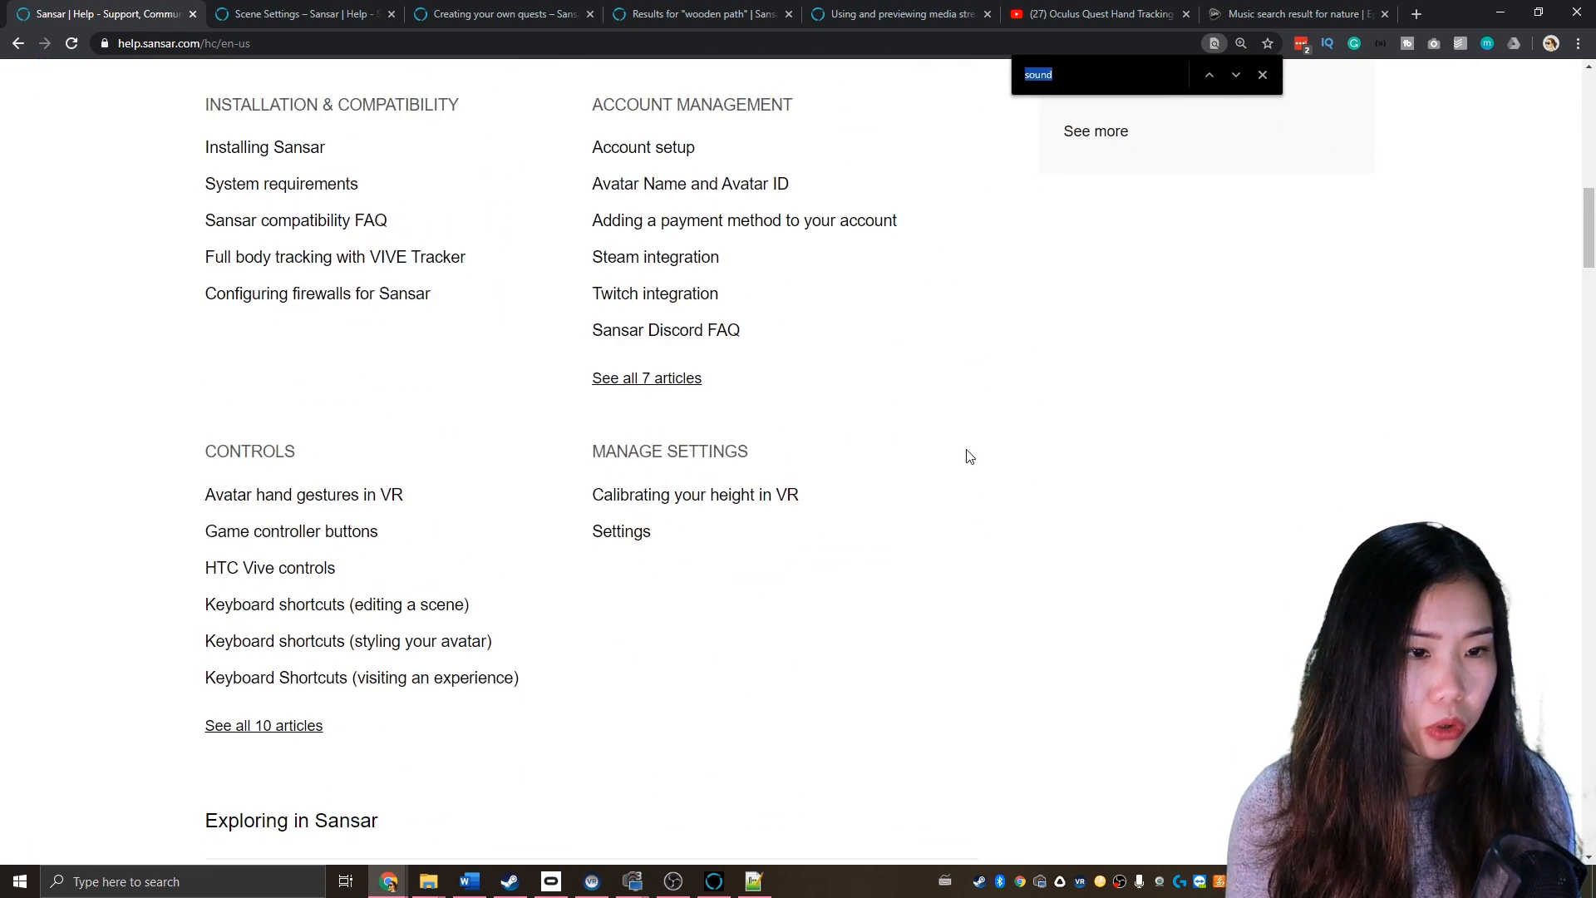
pyautogui.write('script')
pyautogui.scroll(-2, 345, 370)
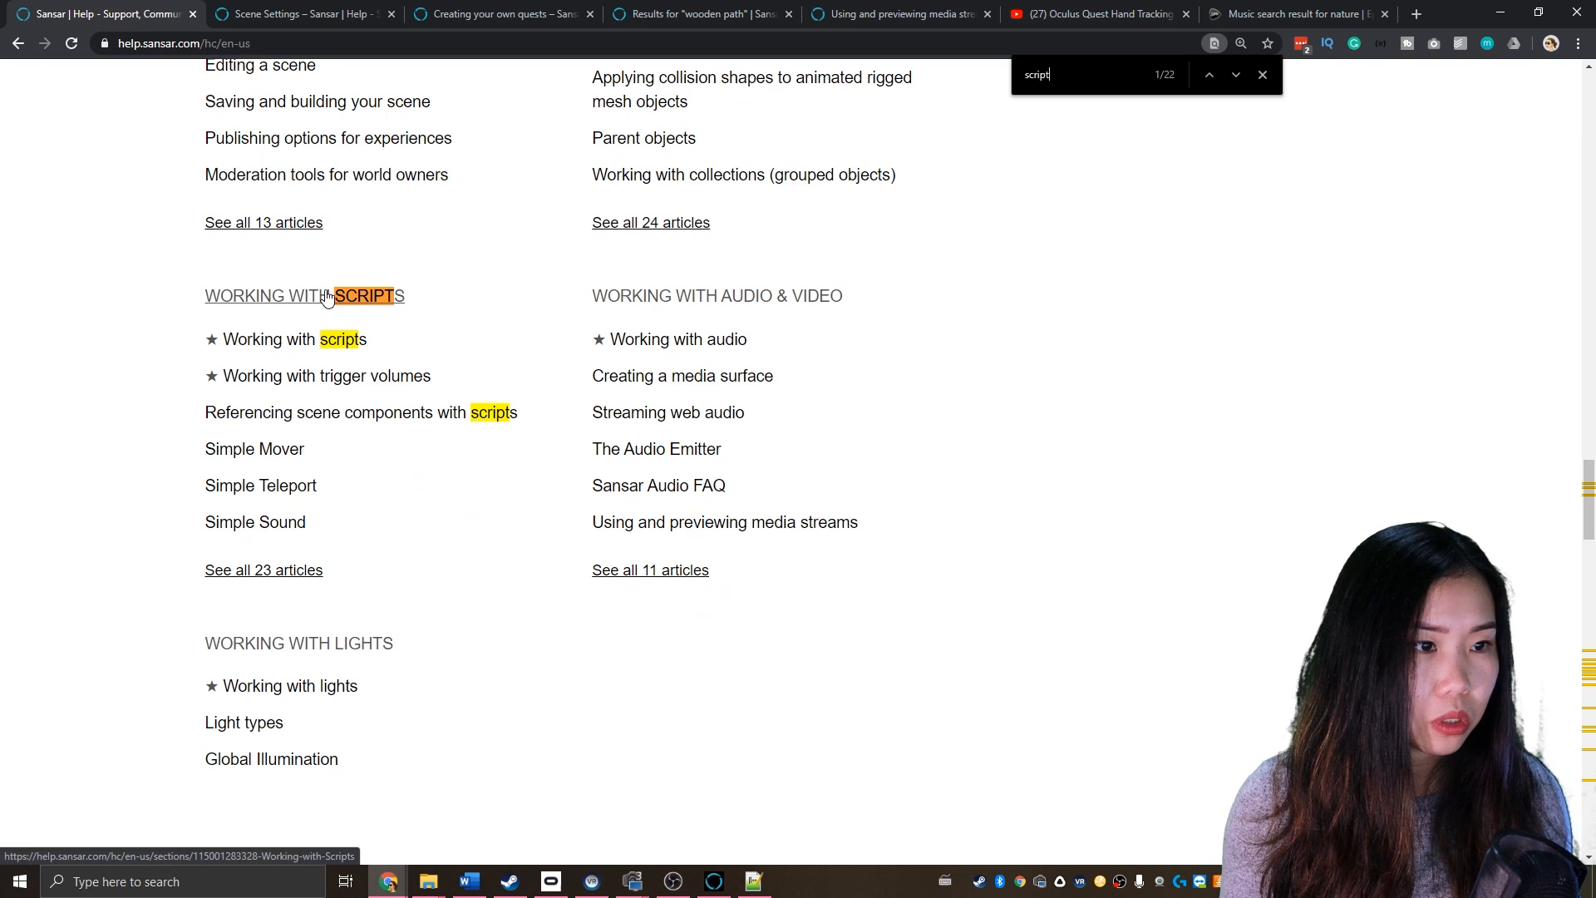
pyautogui.click(702, 389)
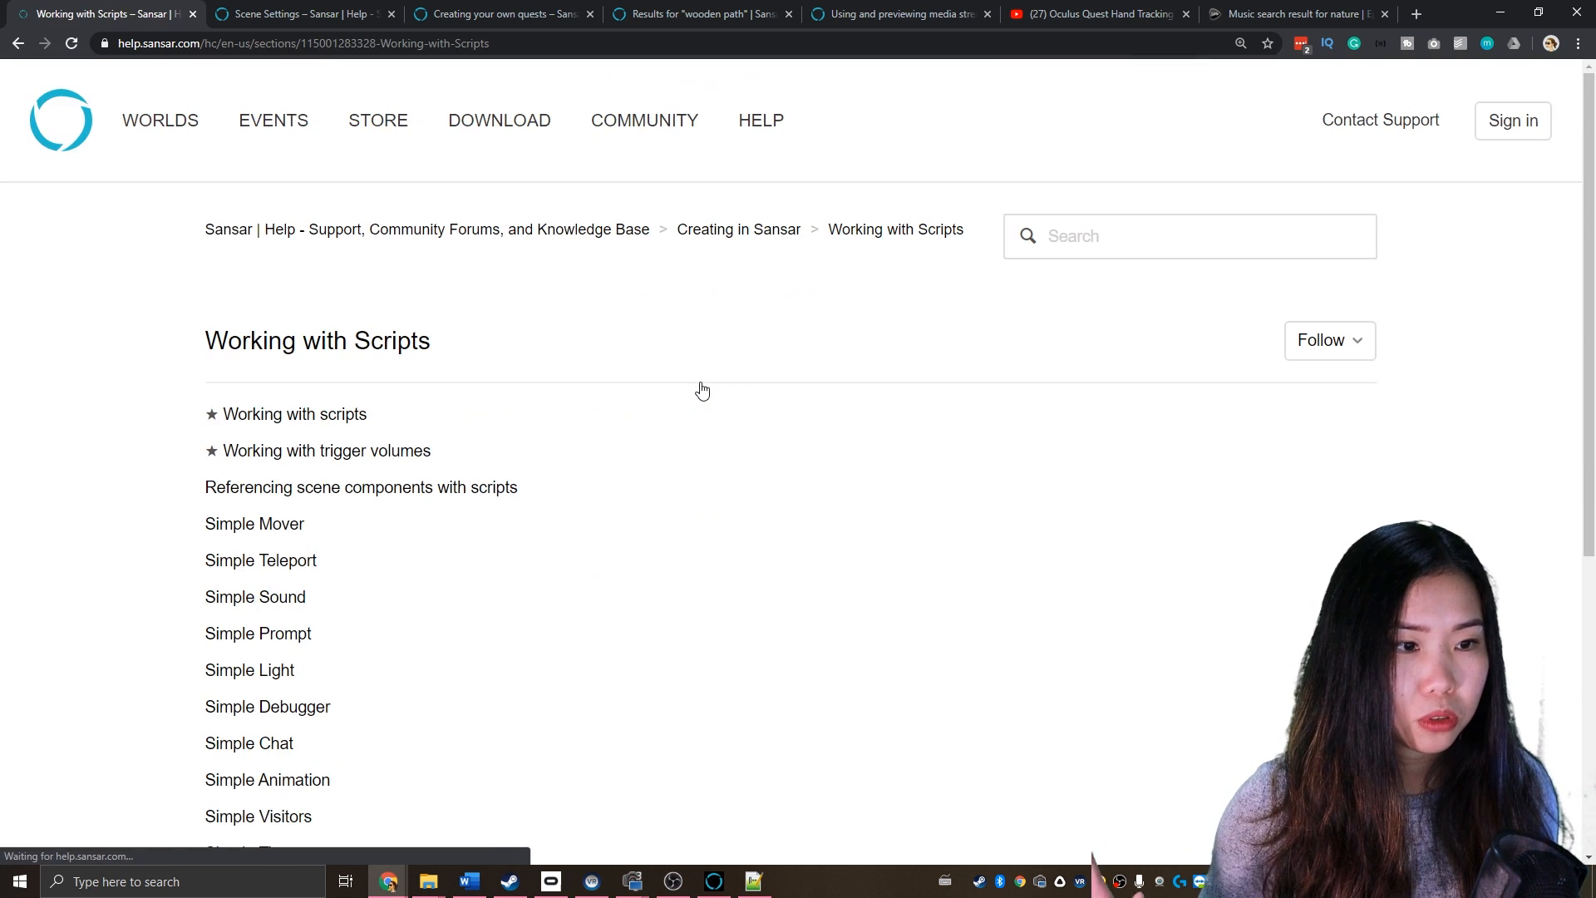
pyautogui.scroll(-3, 748, 459)
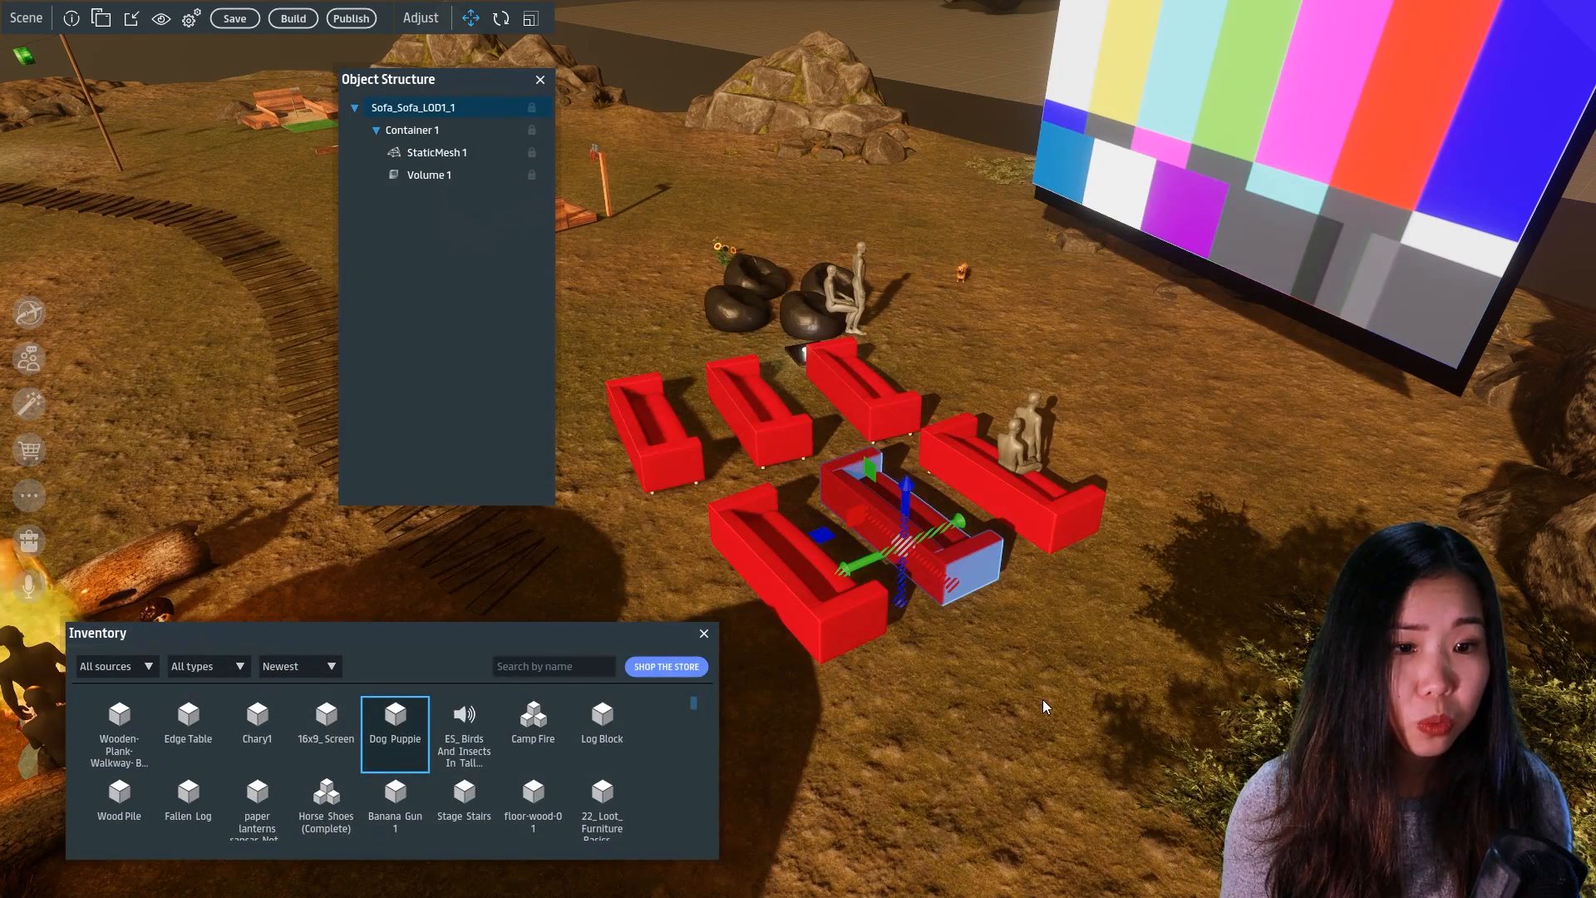
# Review the whole party area from above and save the scene
pyautogui.click(1047, 698)
pyautogui.moveTo(1084, 692); pyautogui.dragTo(954, 670, button='right')
pyautogui.press('s')
pyautogui.press('d')
pyautogui.press('a')
pyautogui.press('a')
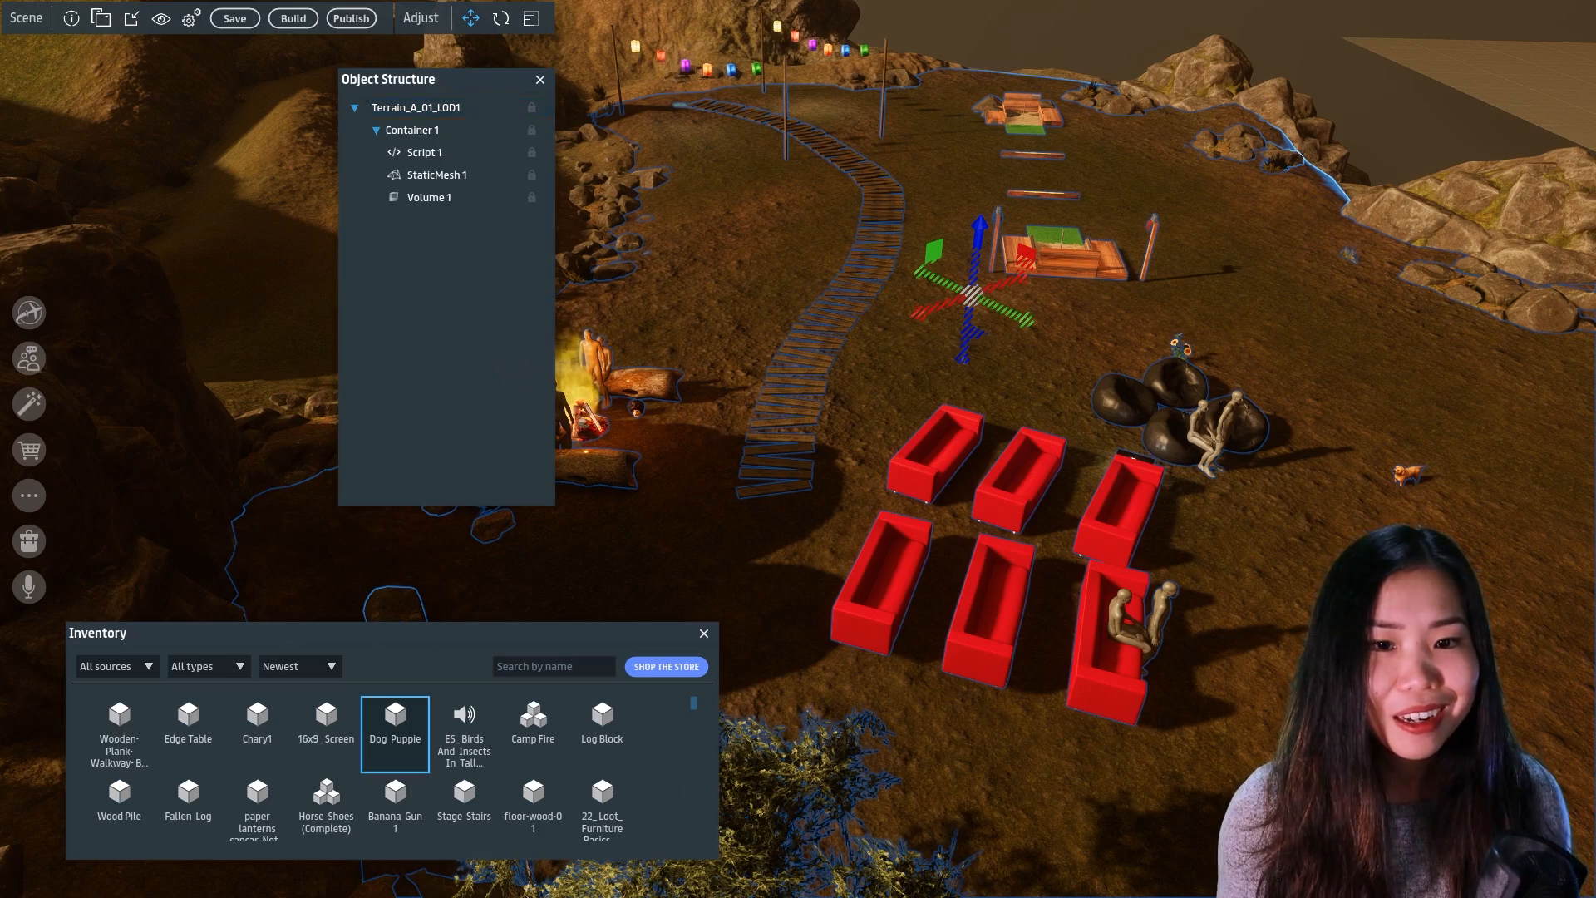
pyautogui.press('d')
pyautogui.moveTo(1211, 556); pyautogui.dragTo(1141, 524, button='right')
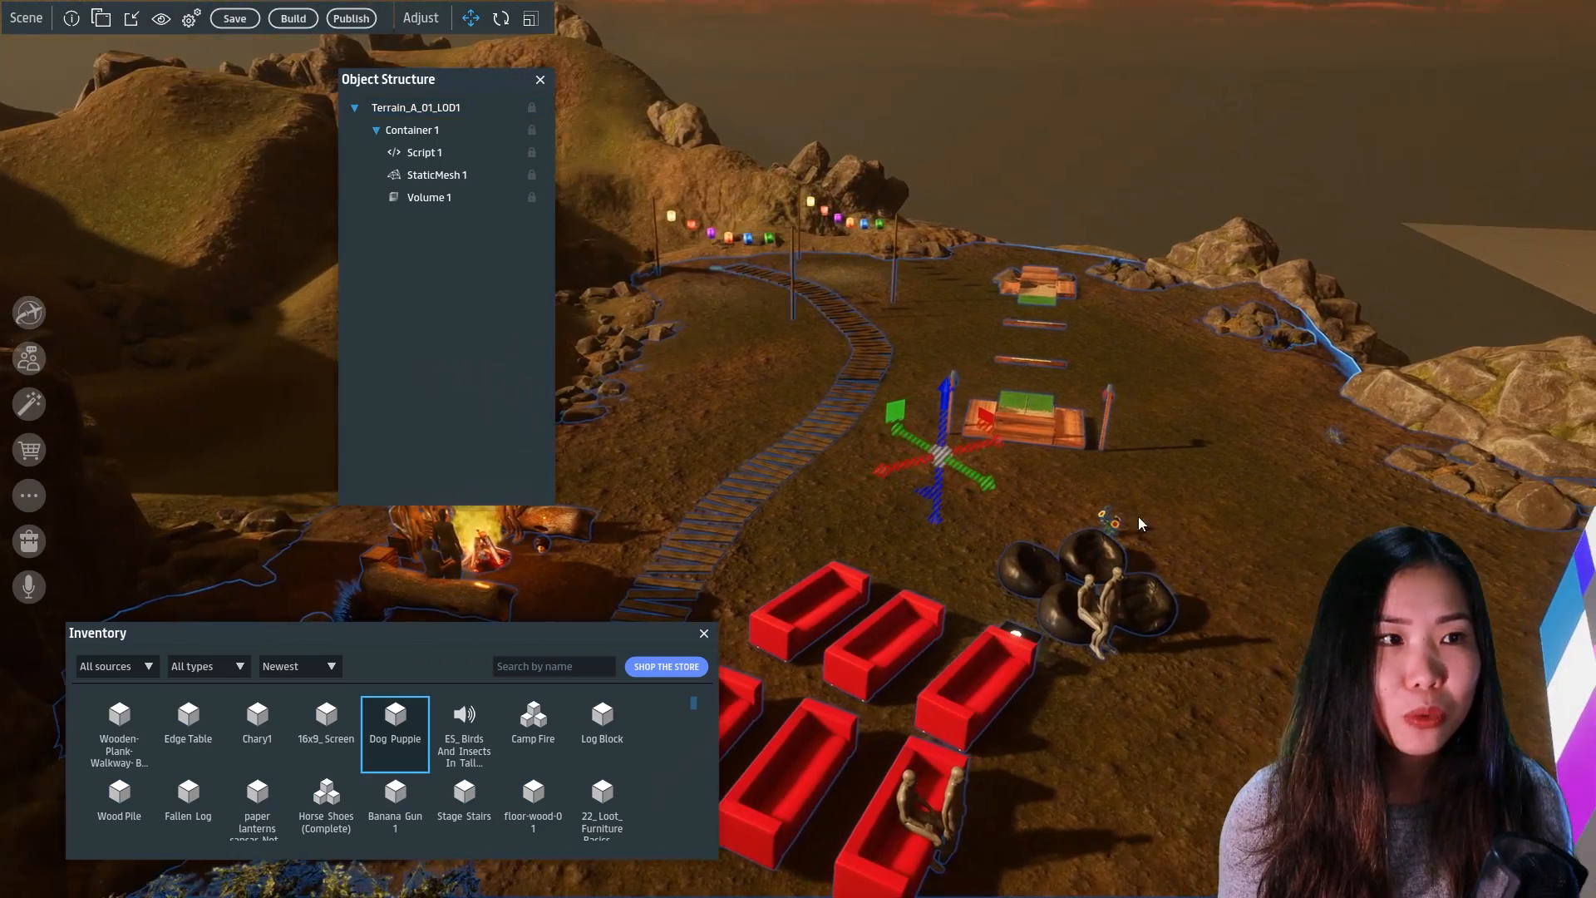
pyautogui.click(236, 20)
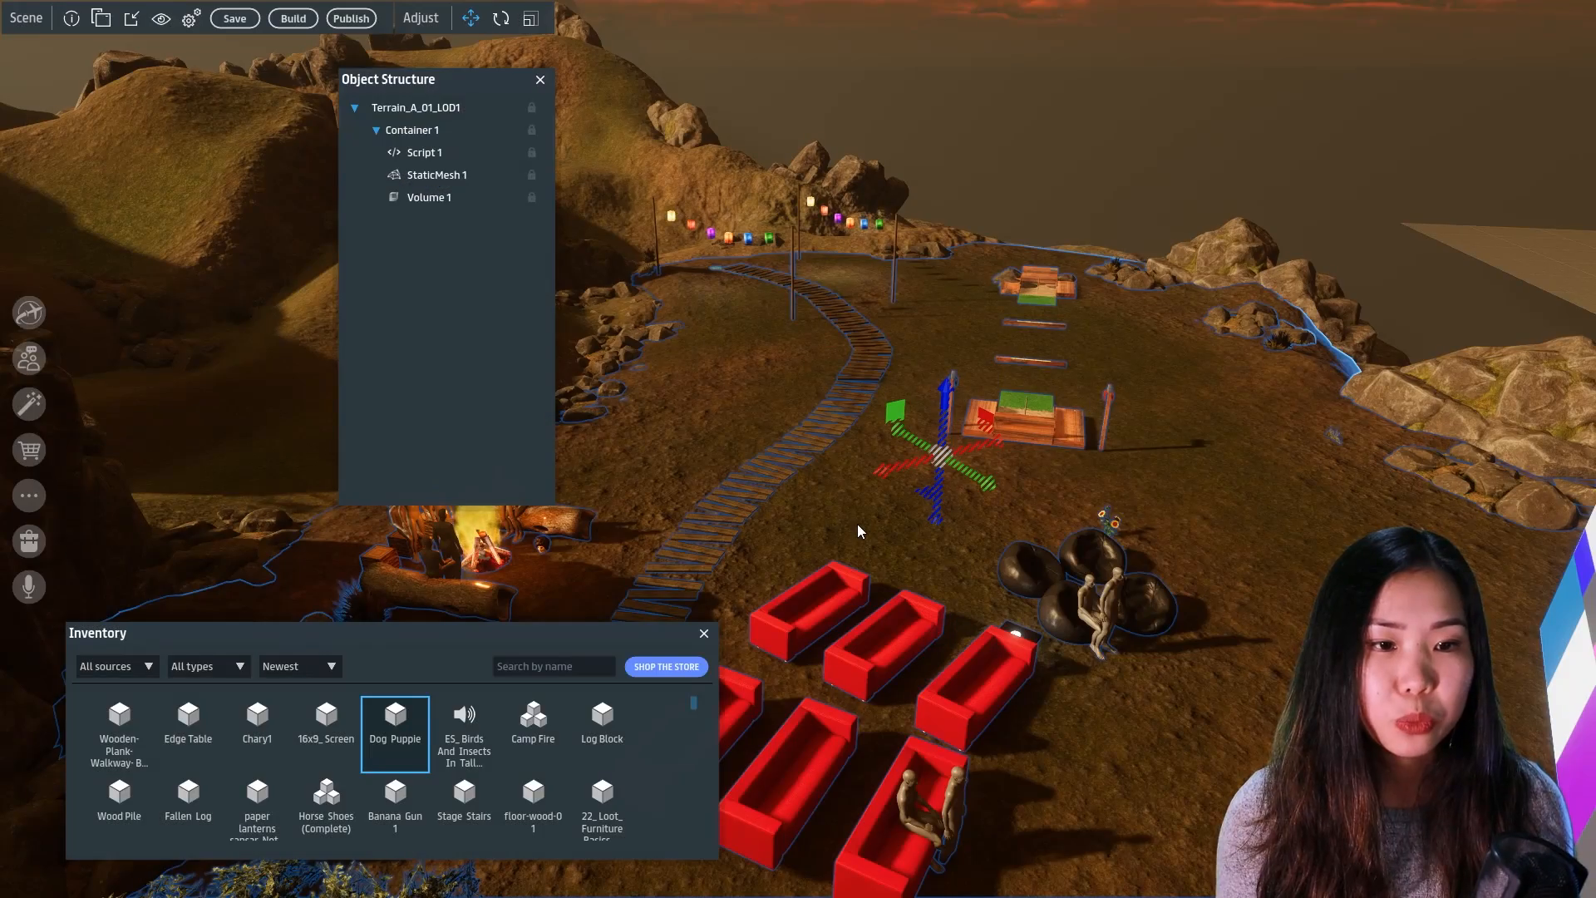
# Build the scene, start the "Find Chary's head" quest from its quest giver in VR, and close the quest's objectives
pyautogui.click(295, 22)
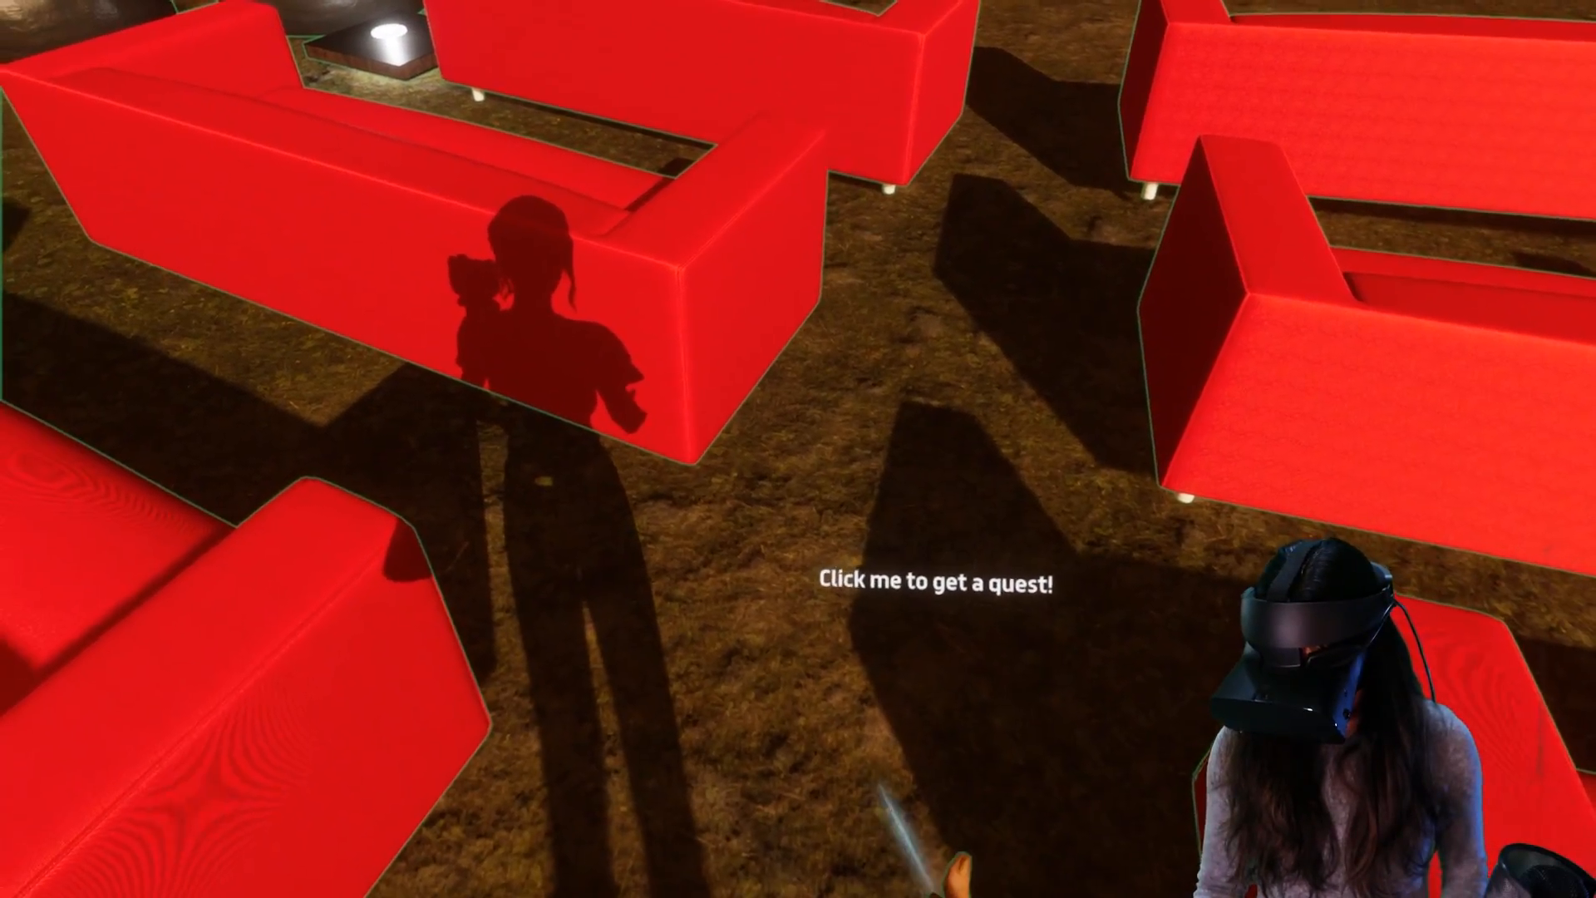
pyautogui.click(933, 583)
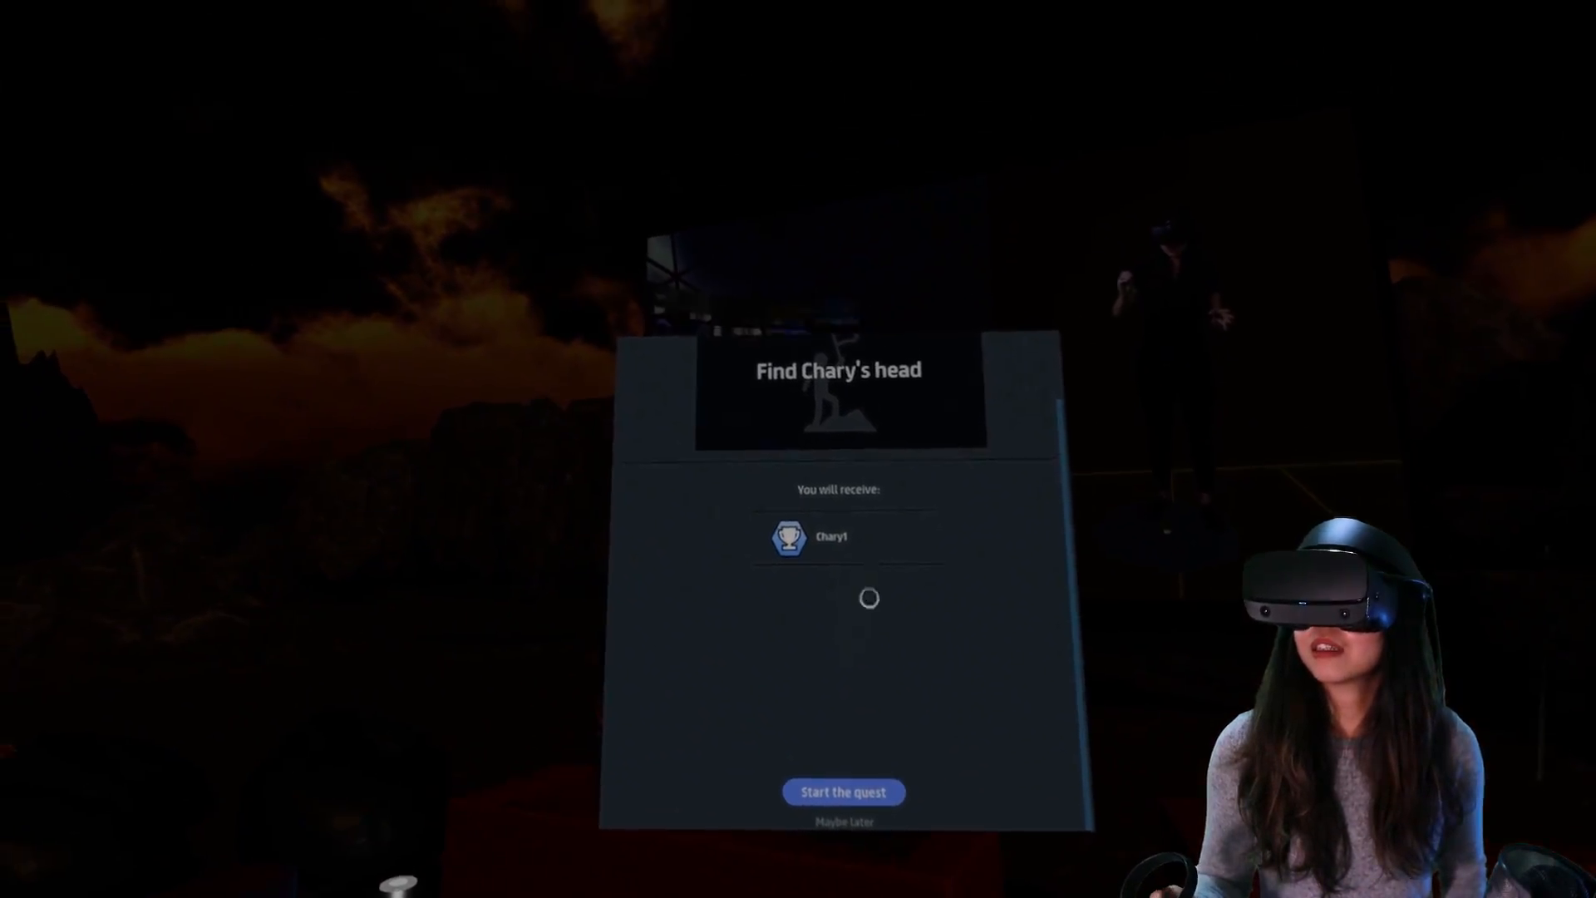
pyautogui.scroll(-2, 902, 474)
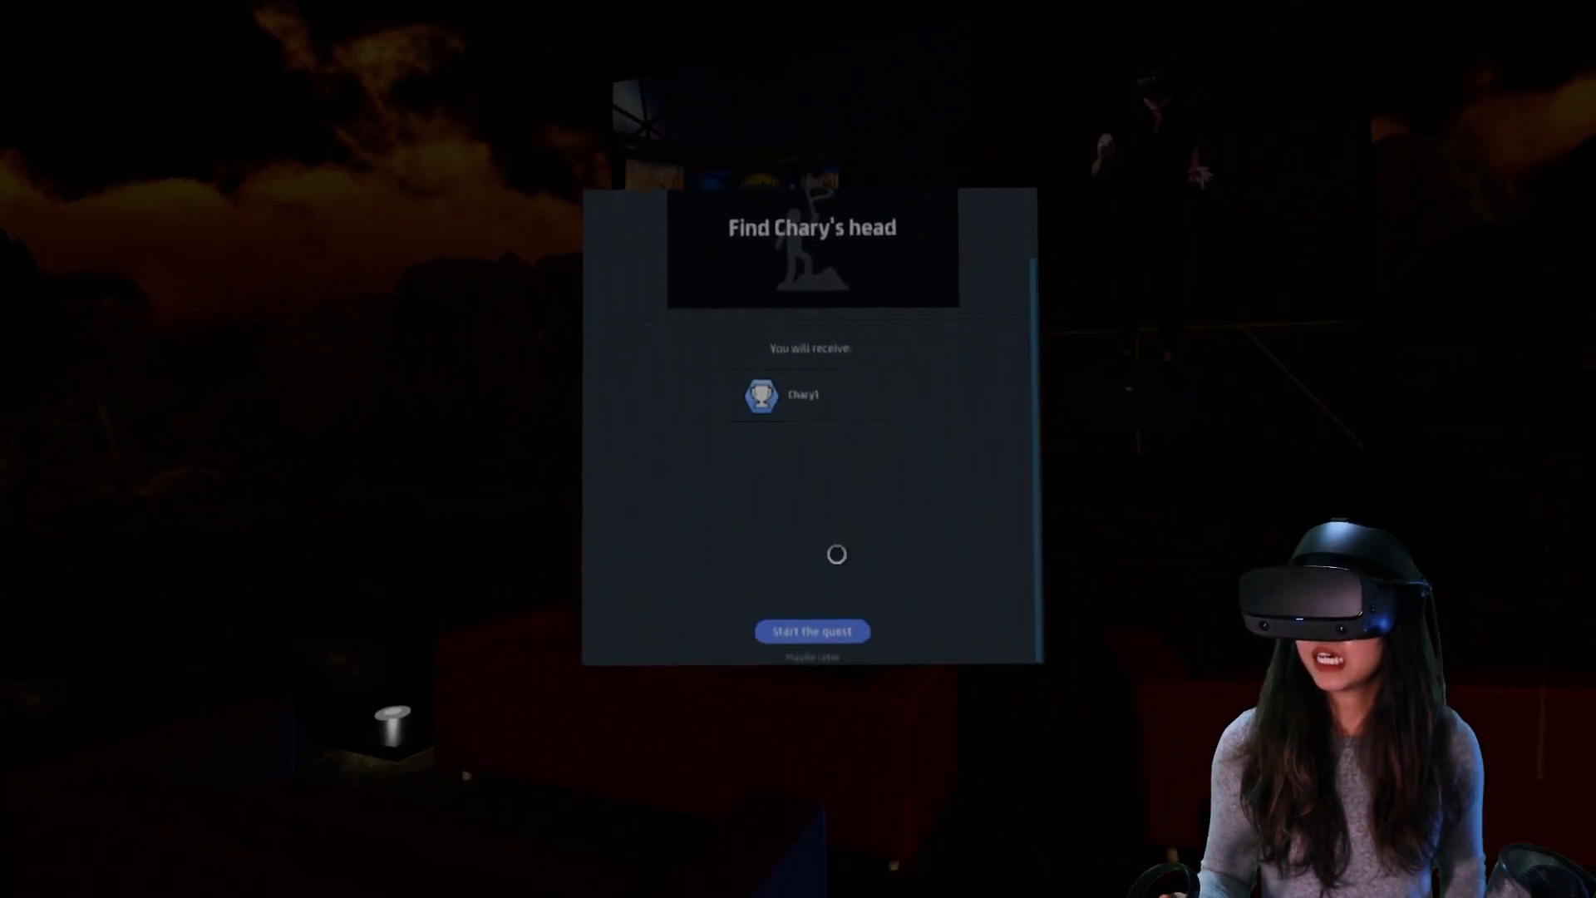
pyautogui.click(849, 619)
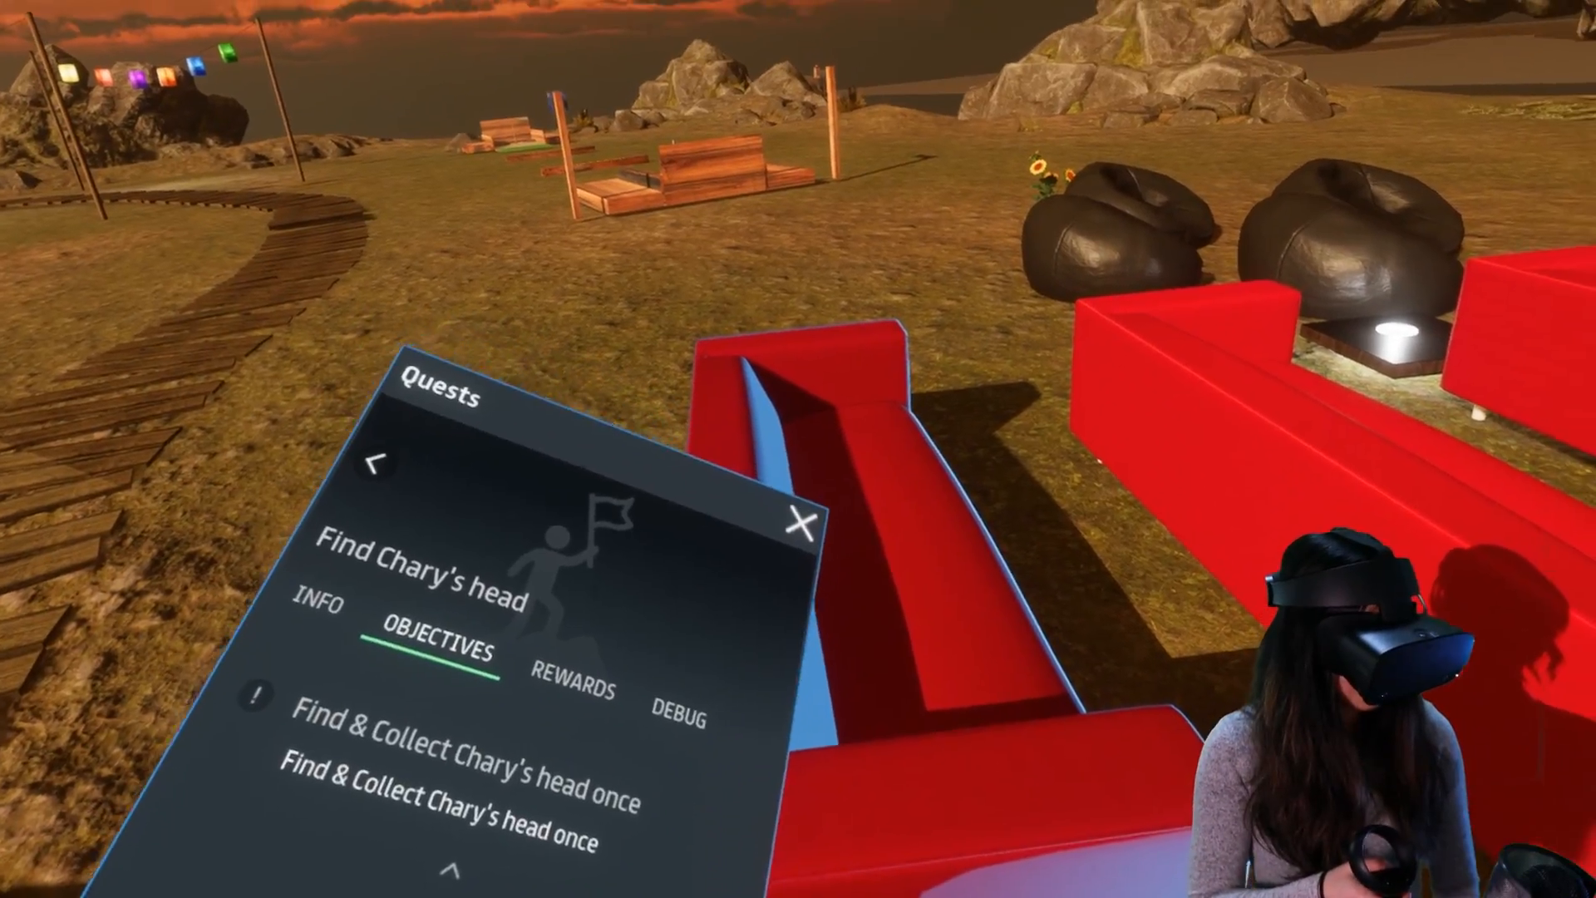
pyautogui.click(773, 544)
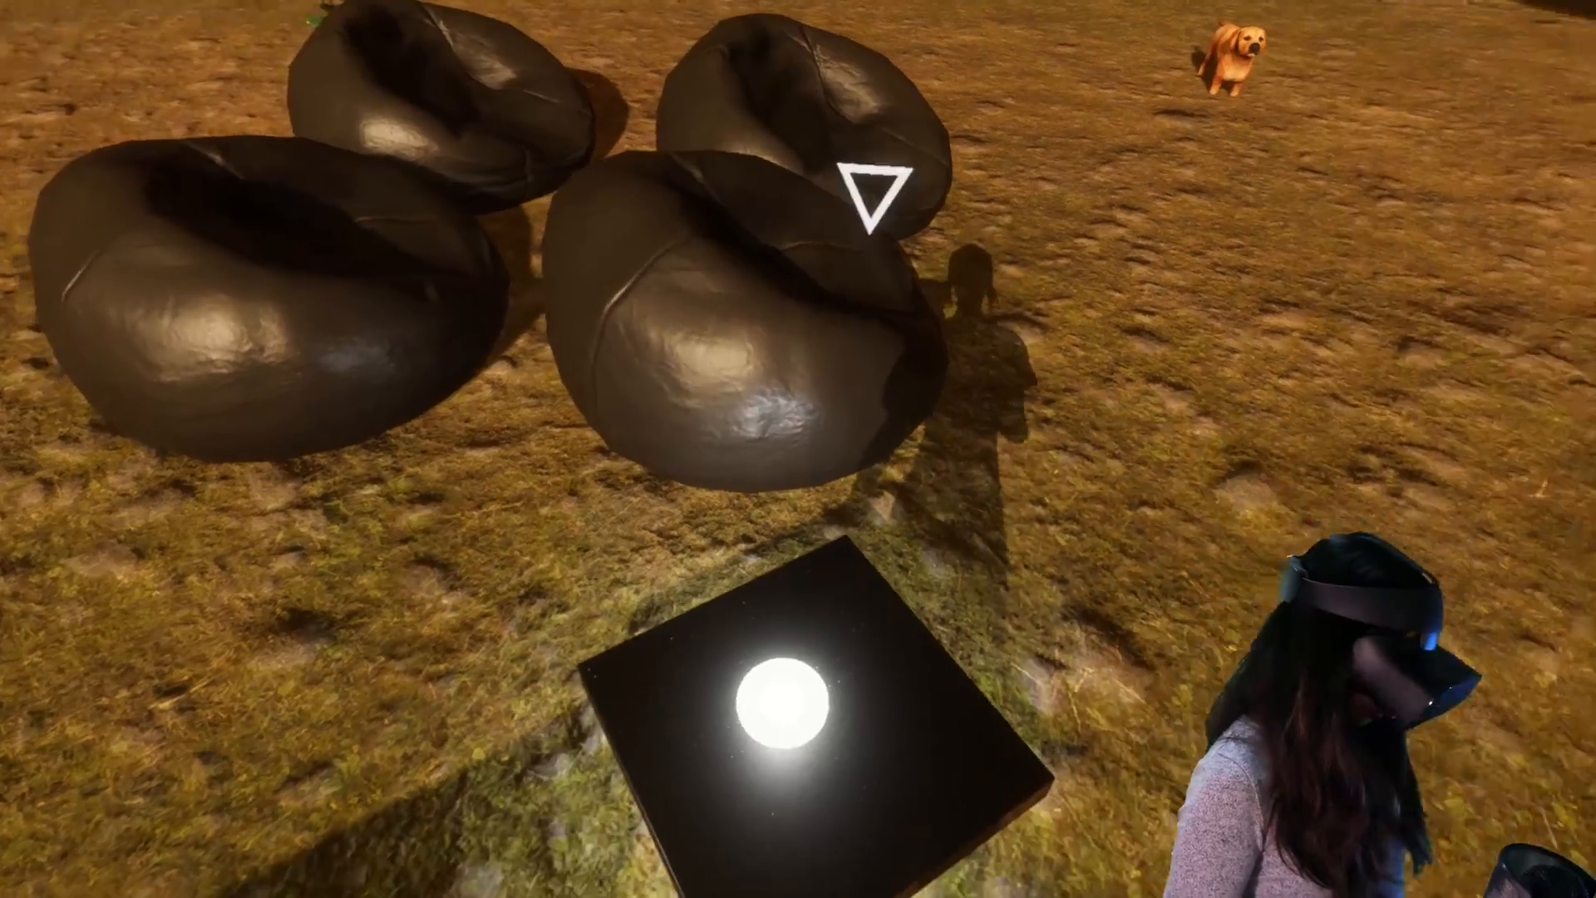
# Walk the avatar around the built world and examine the red sofa, horseshoe game and lantern area
pyautogui.moveTo(1024, 669); pyautogui.dragTo(984, 719, button='right')
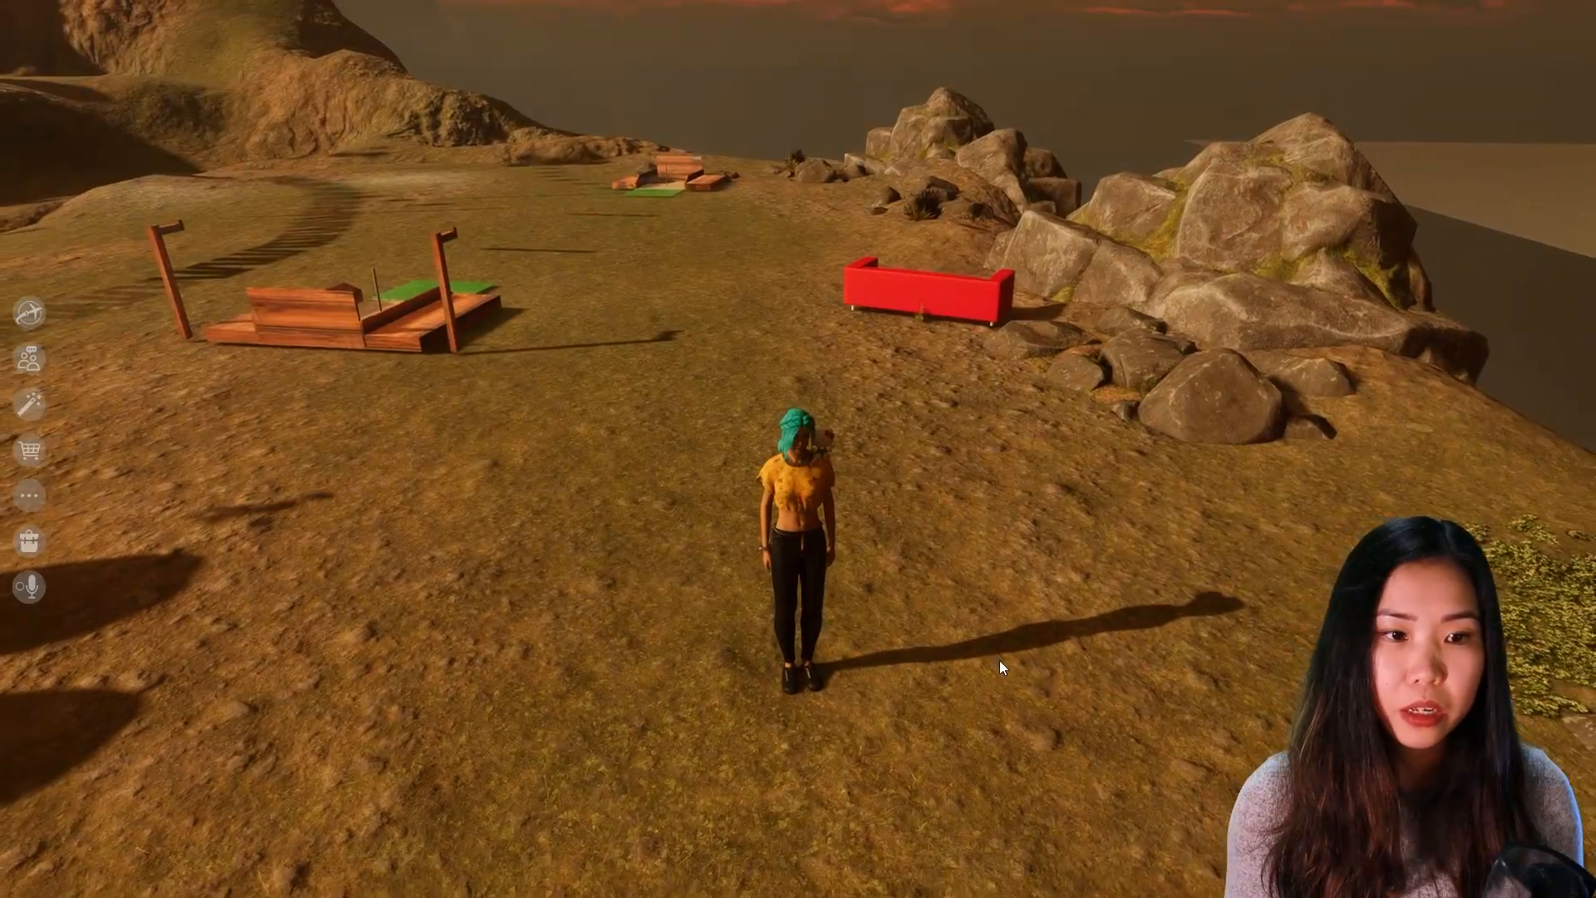
pyautogui.press('w')
pyautogui.scroll(5, 790, 663)
pyautogui.scroll(-6, 769, 645)
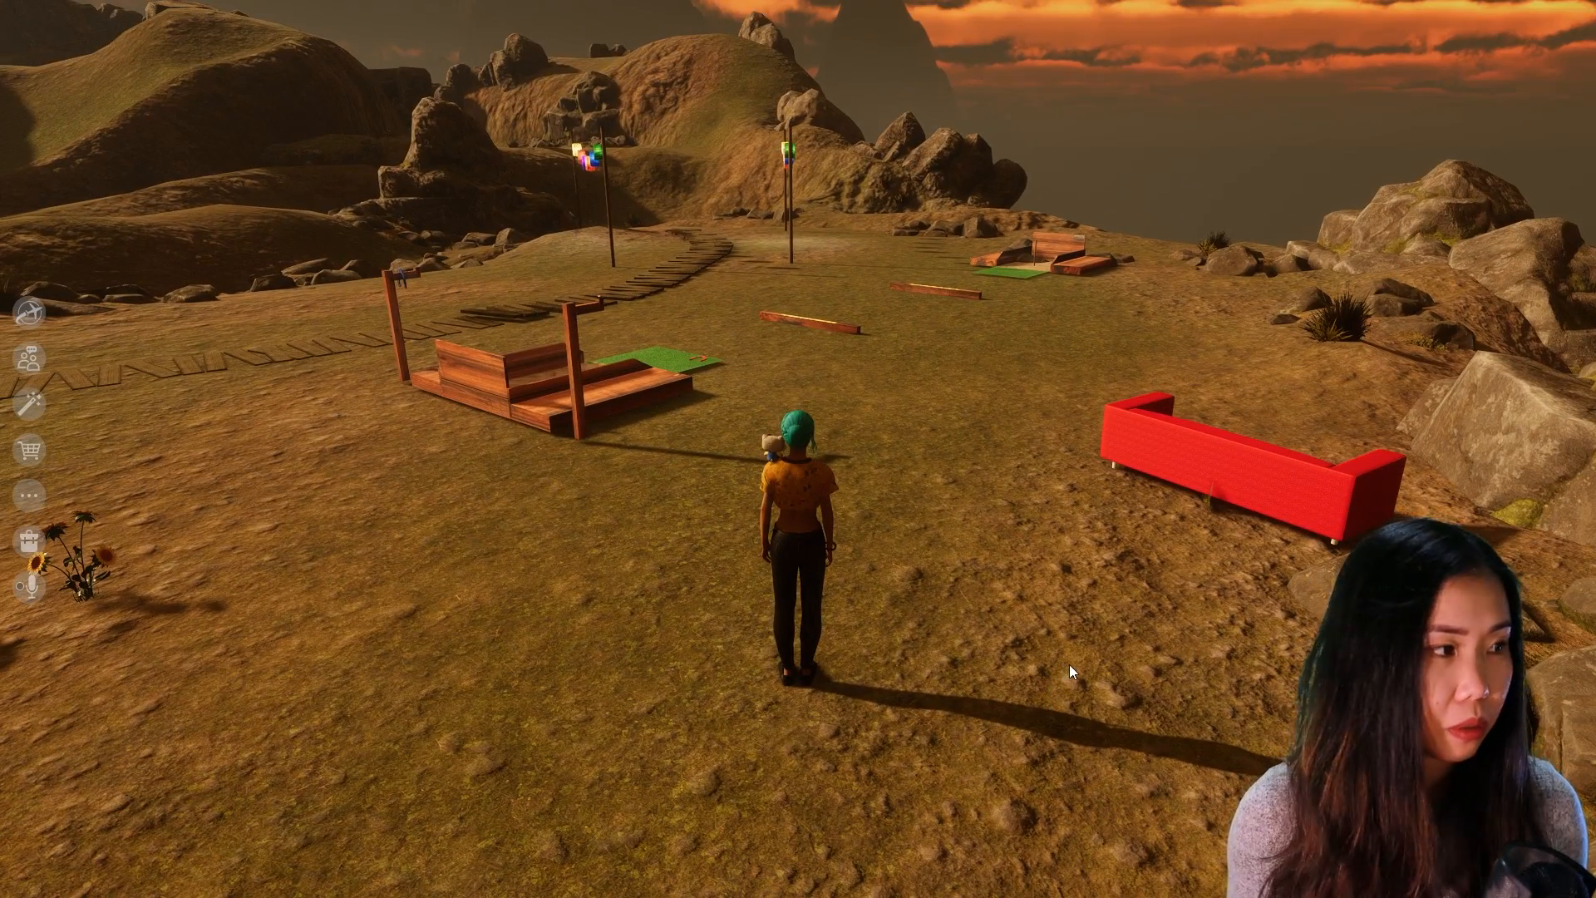
pyautogui.press('w')
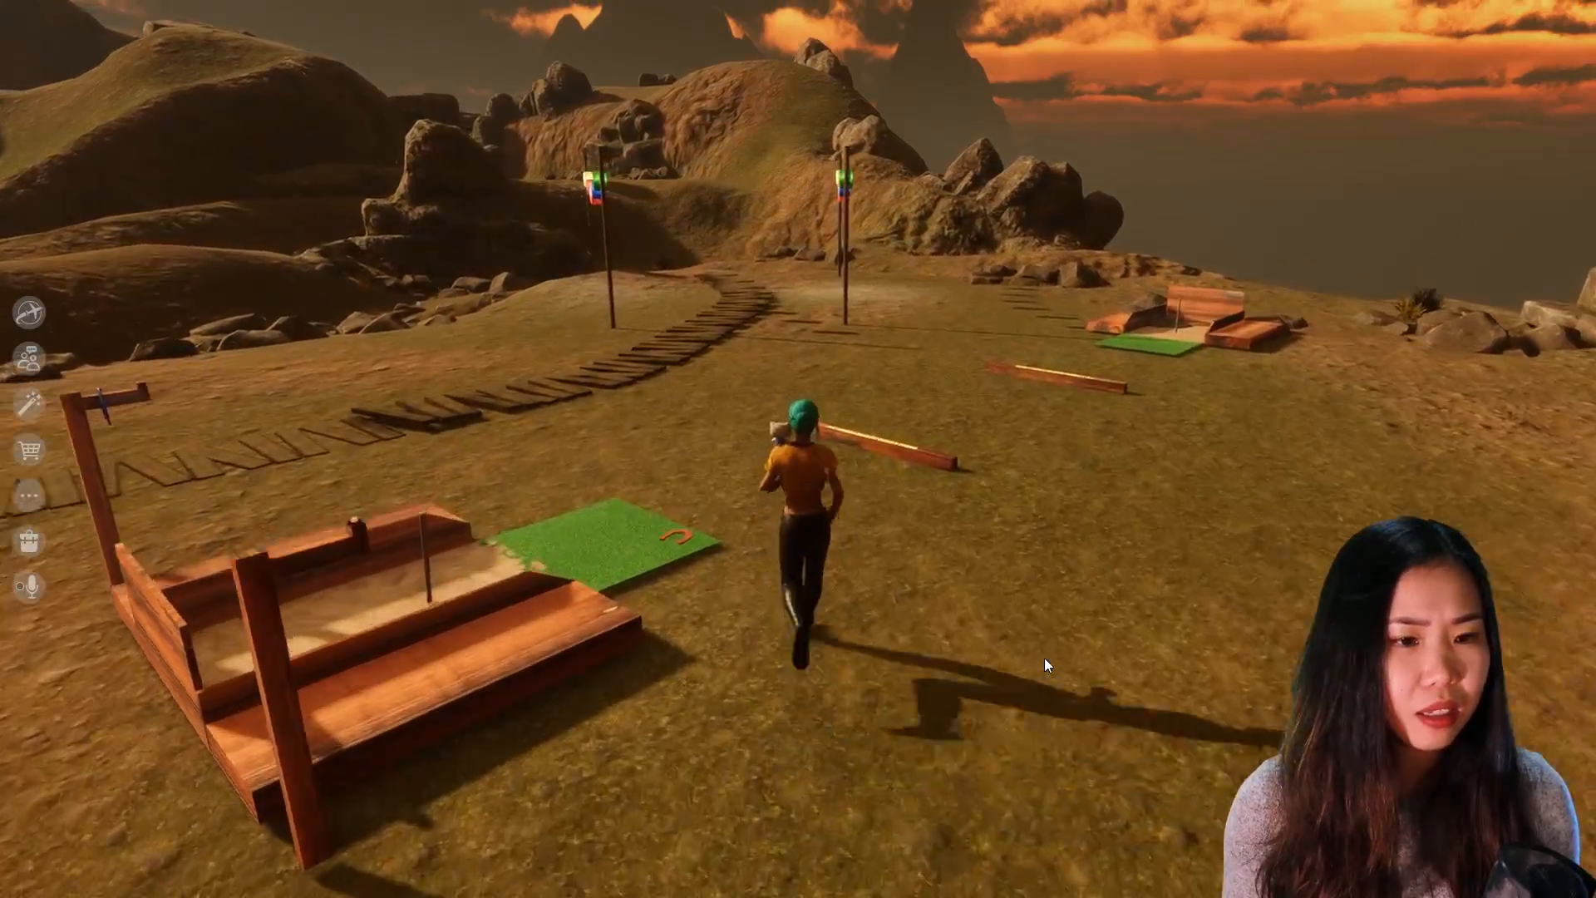
pyautogui.moveTo(1044, 657); pyautogui.dragTo(721, 496, button='right')
pyautogui.press('s')
pyautogui.press('a')
pyautogui.press('d')
pyautogui.moveTo(1040, 590); pyautogui.dragTo(849, 615, button='right')
pyautogui.press('w')
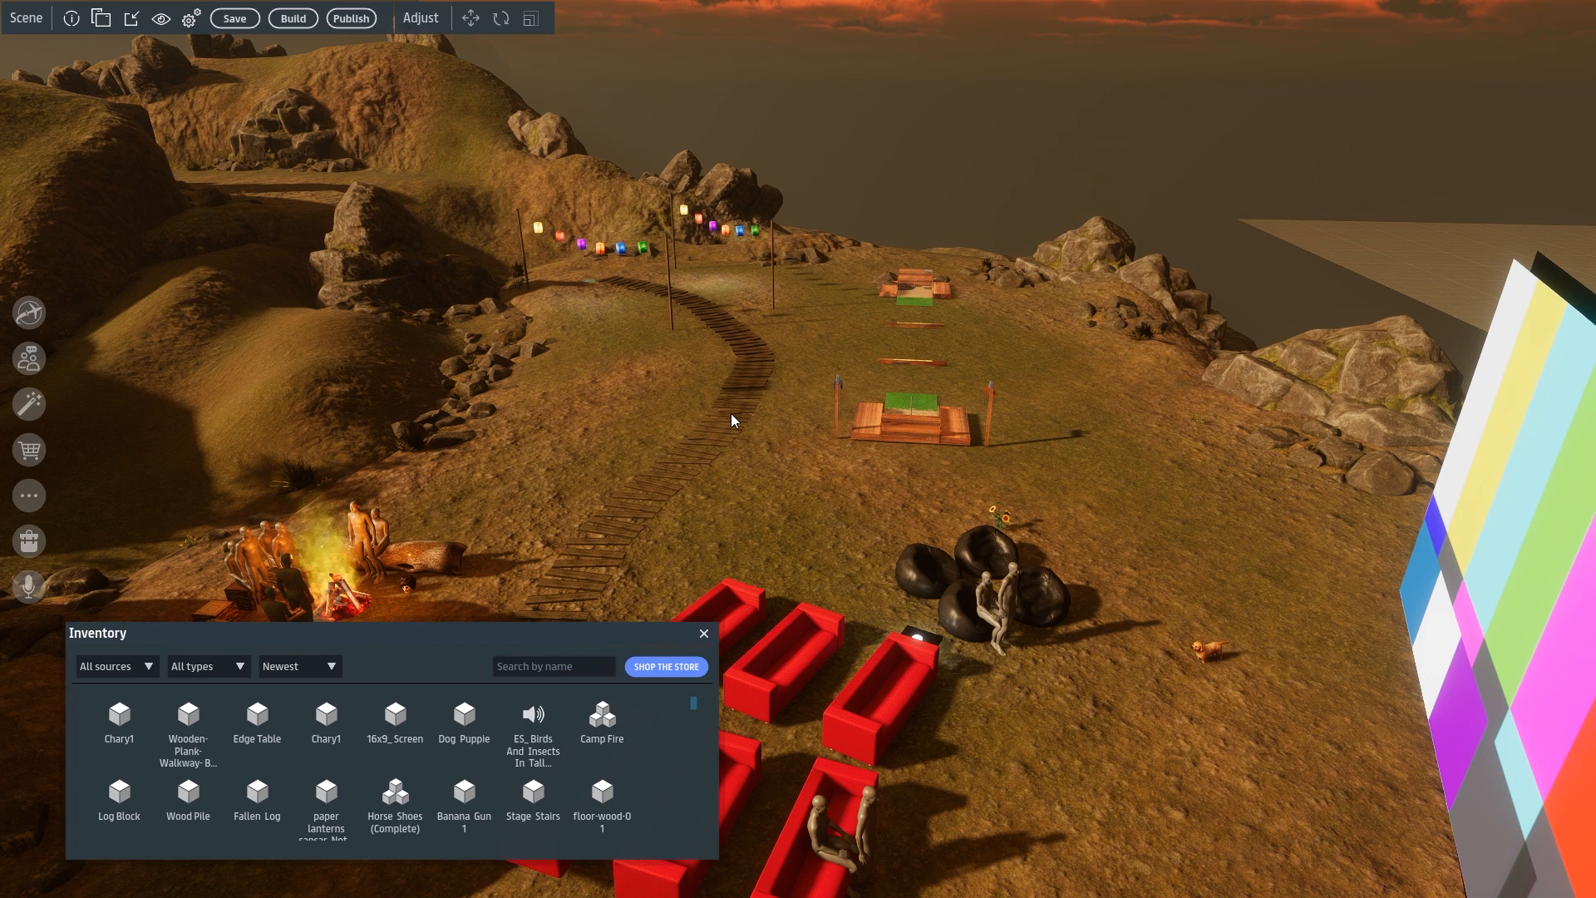
# Publish the world as "VR2020 Party Version 1" with the description "Test" and its screenshot image
pyautogui.click(350, 20)
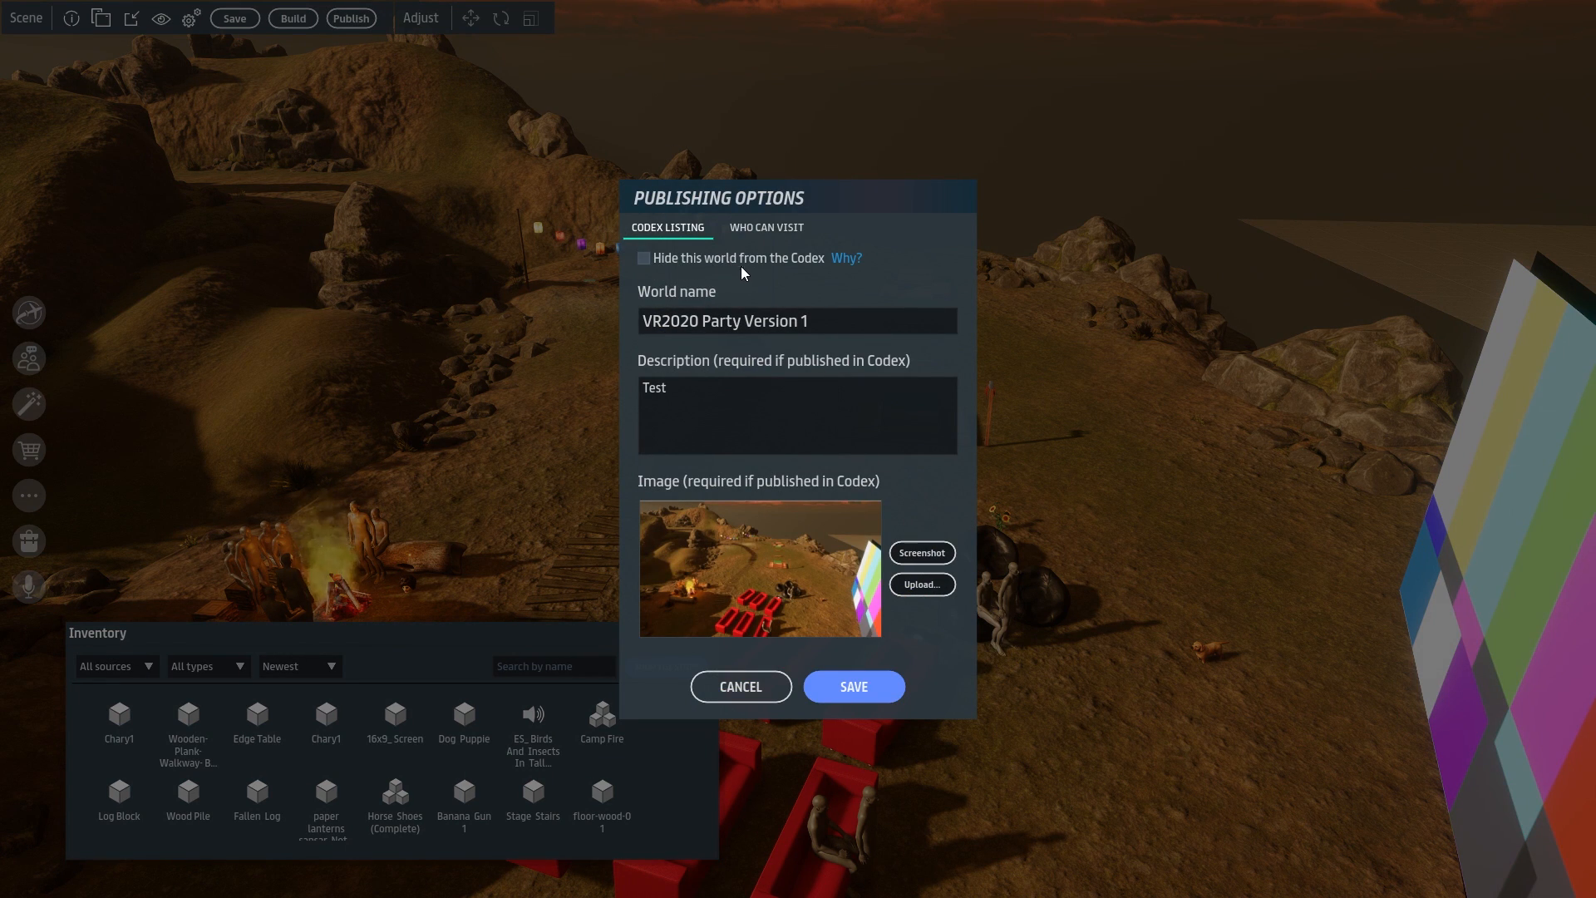
pyautogui.moveTo(642, 320); pyautogui.dragTo(811, 322)
pyautogui.click(820, 426)
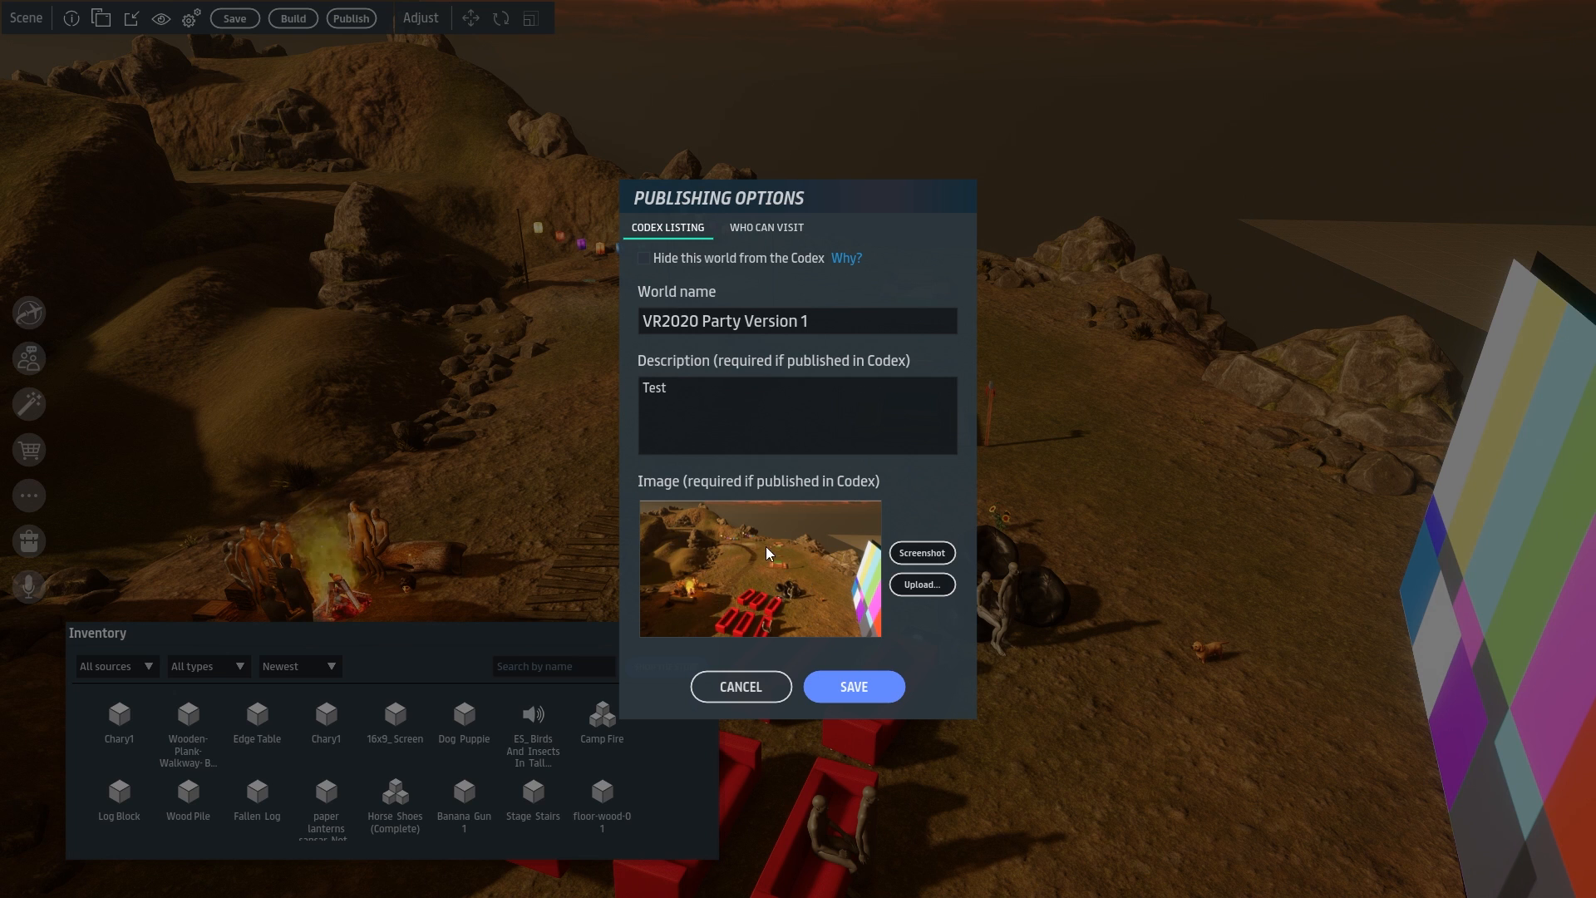
pyautogui.click(854, 689)
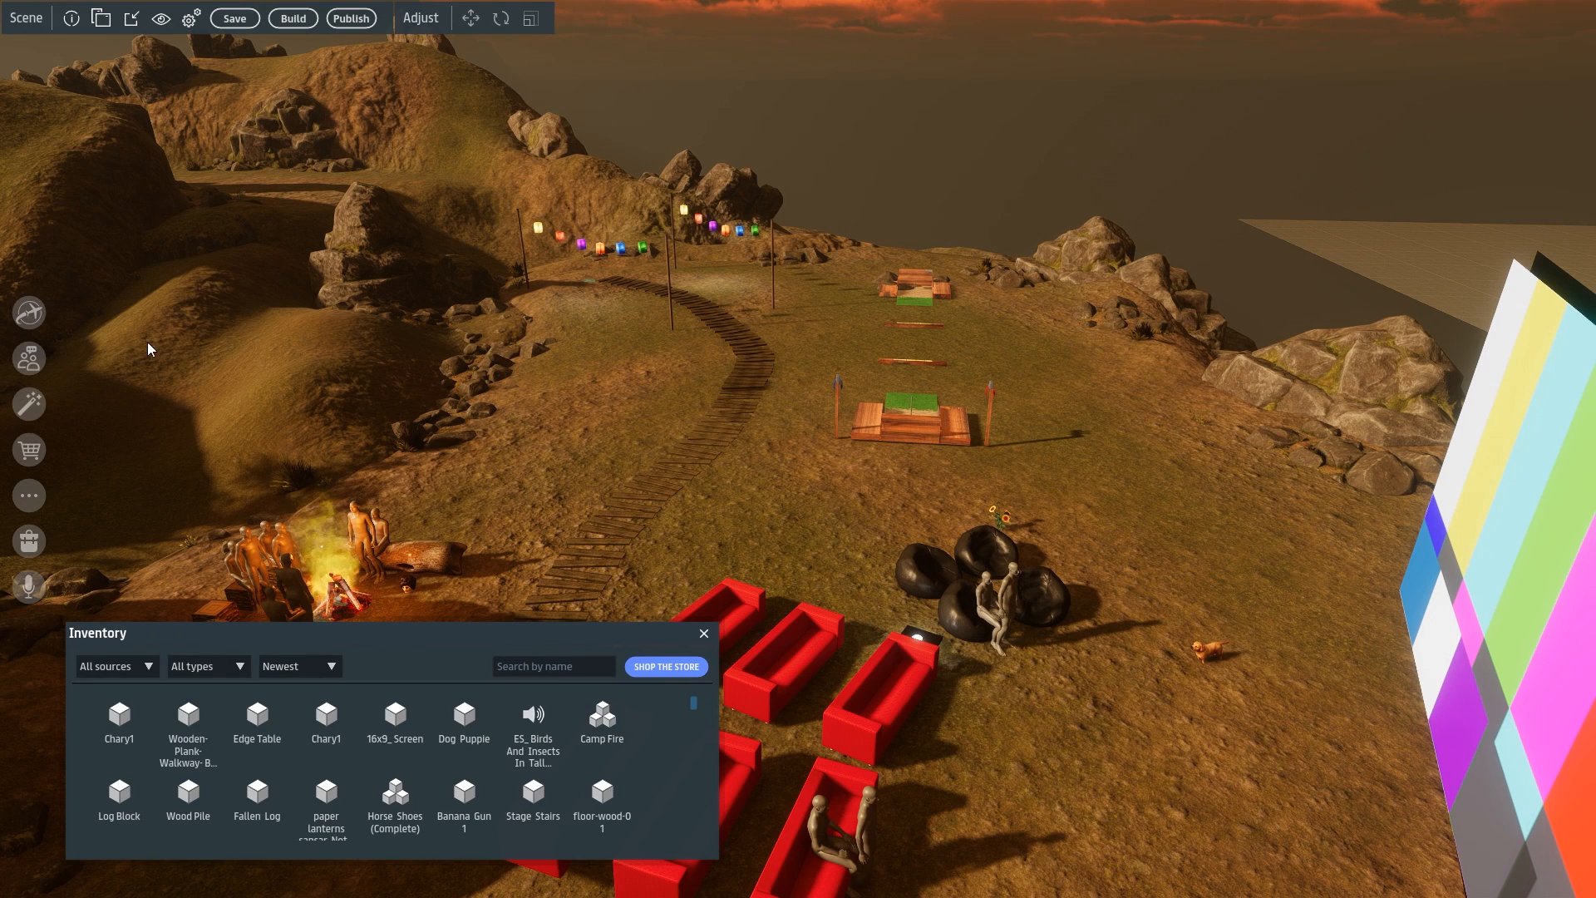
# Open a new event with VR2020 Party Version 1 as world template and examine its image, date, start time and duration options
pyautogui.click(28, 406)
pyautogui.click(158, 432)
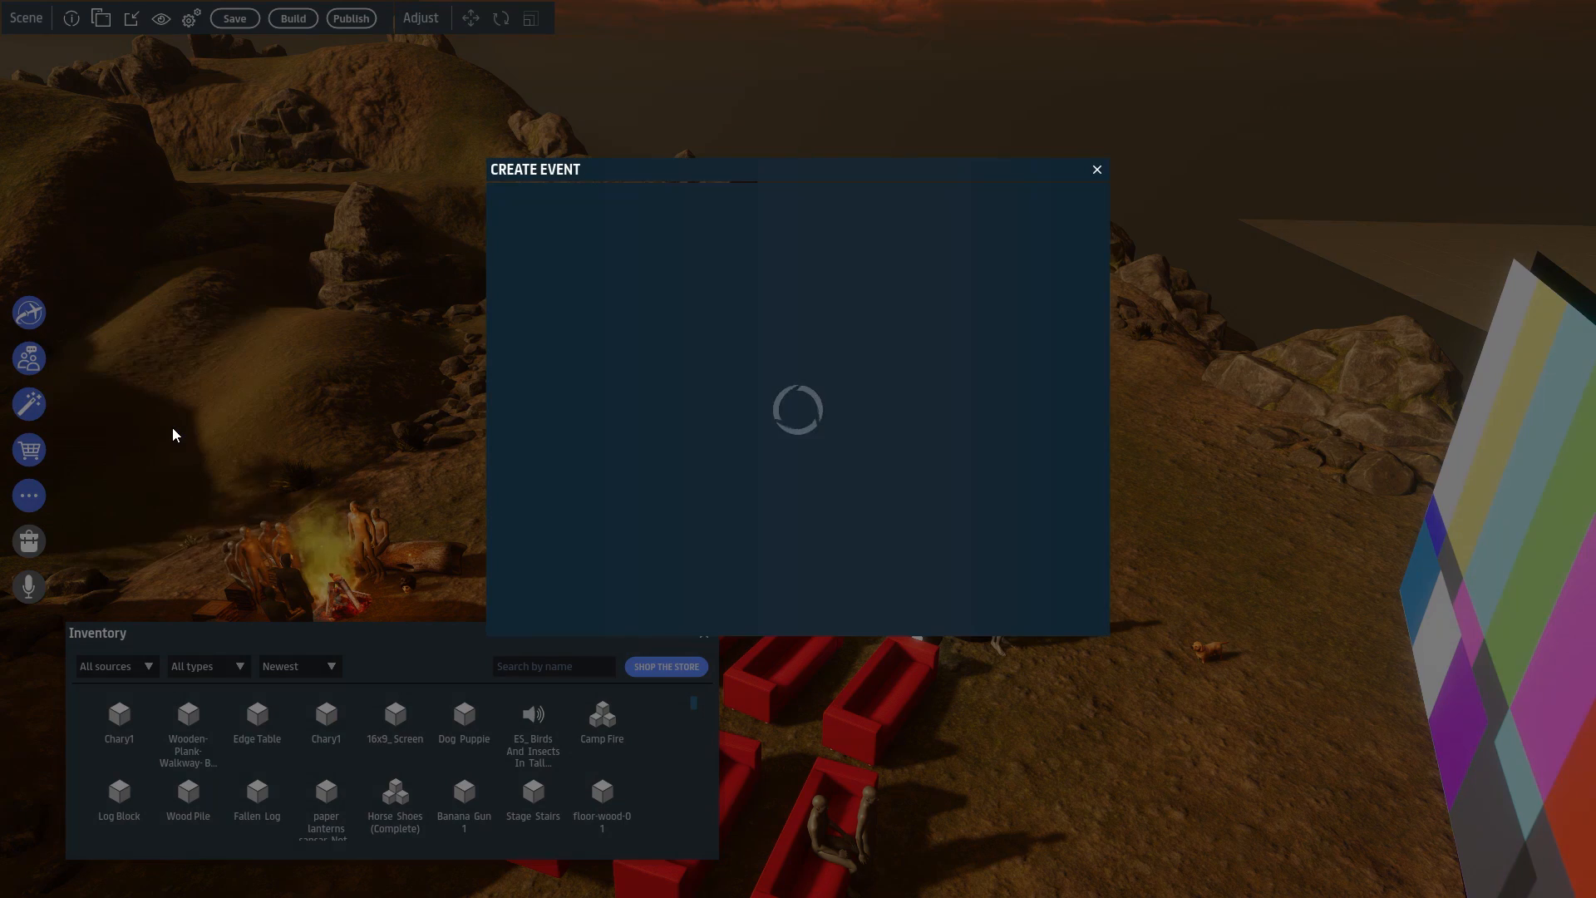
pyautogui.click(551, 226)
pyautogui.click(551, 256)
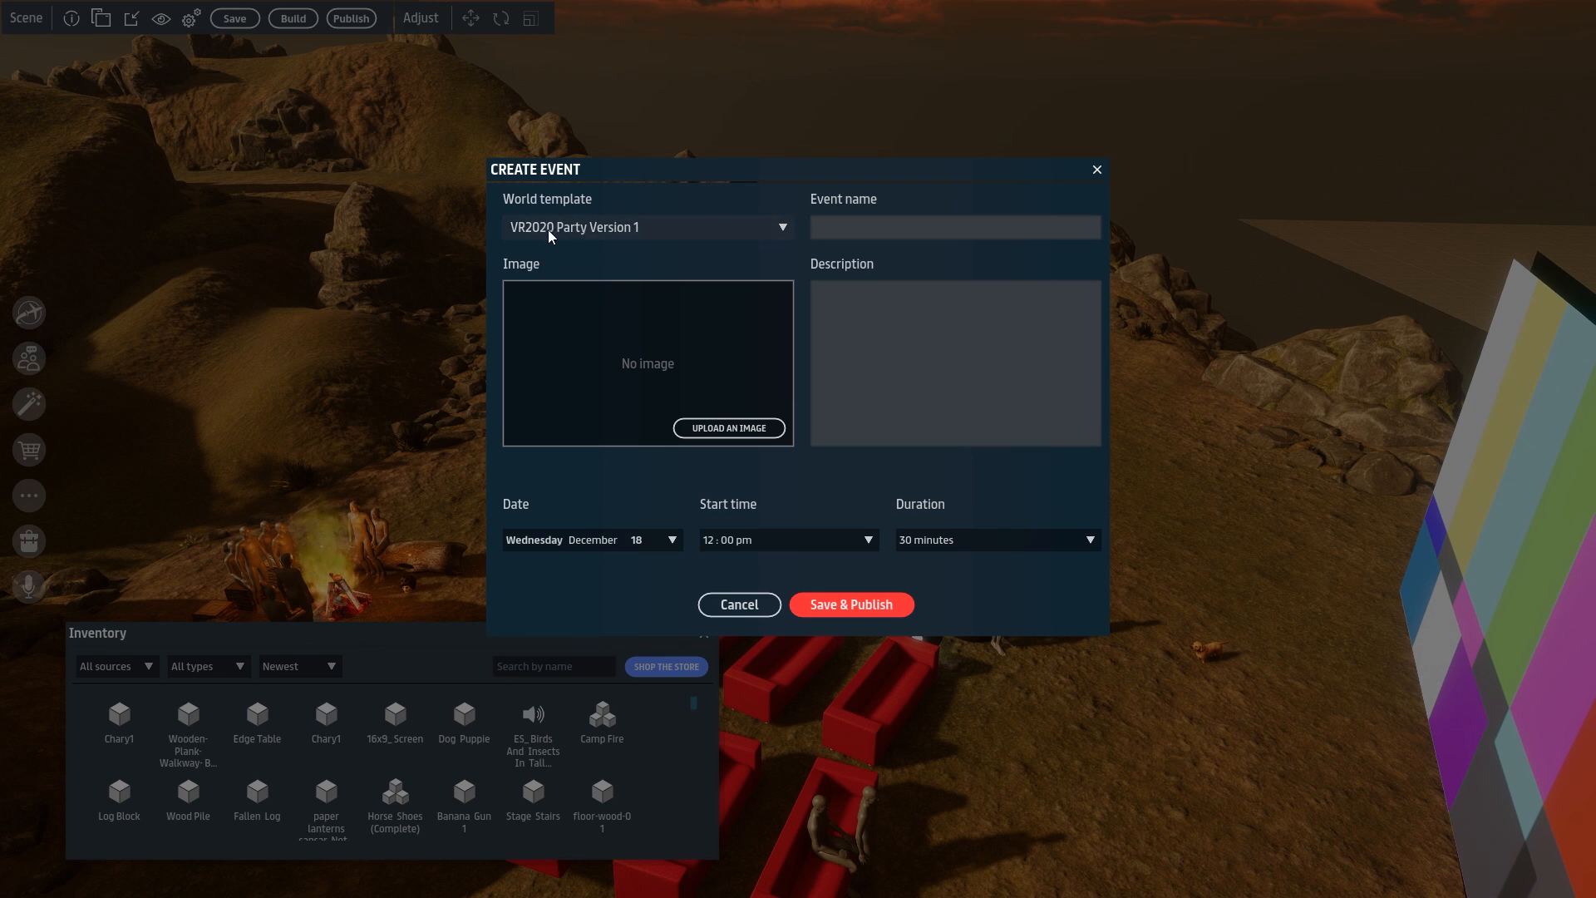
pyautogui.click(725, 429)
pyautogui.click(740, 513)
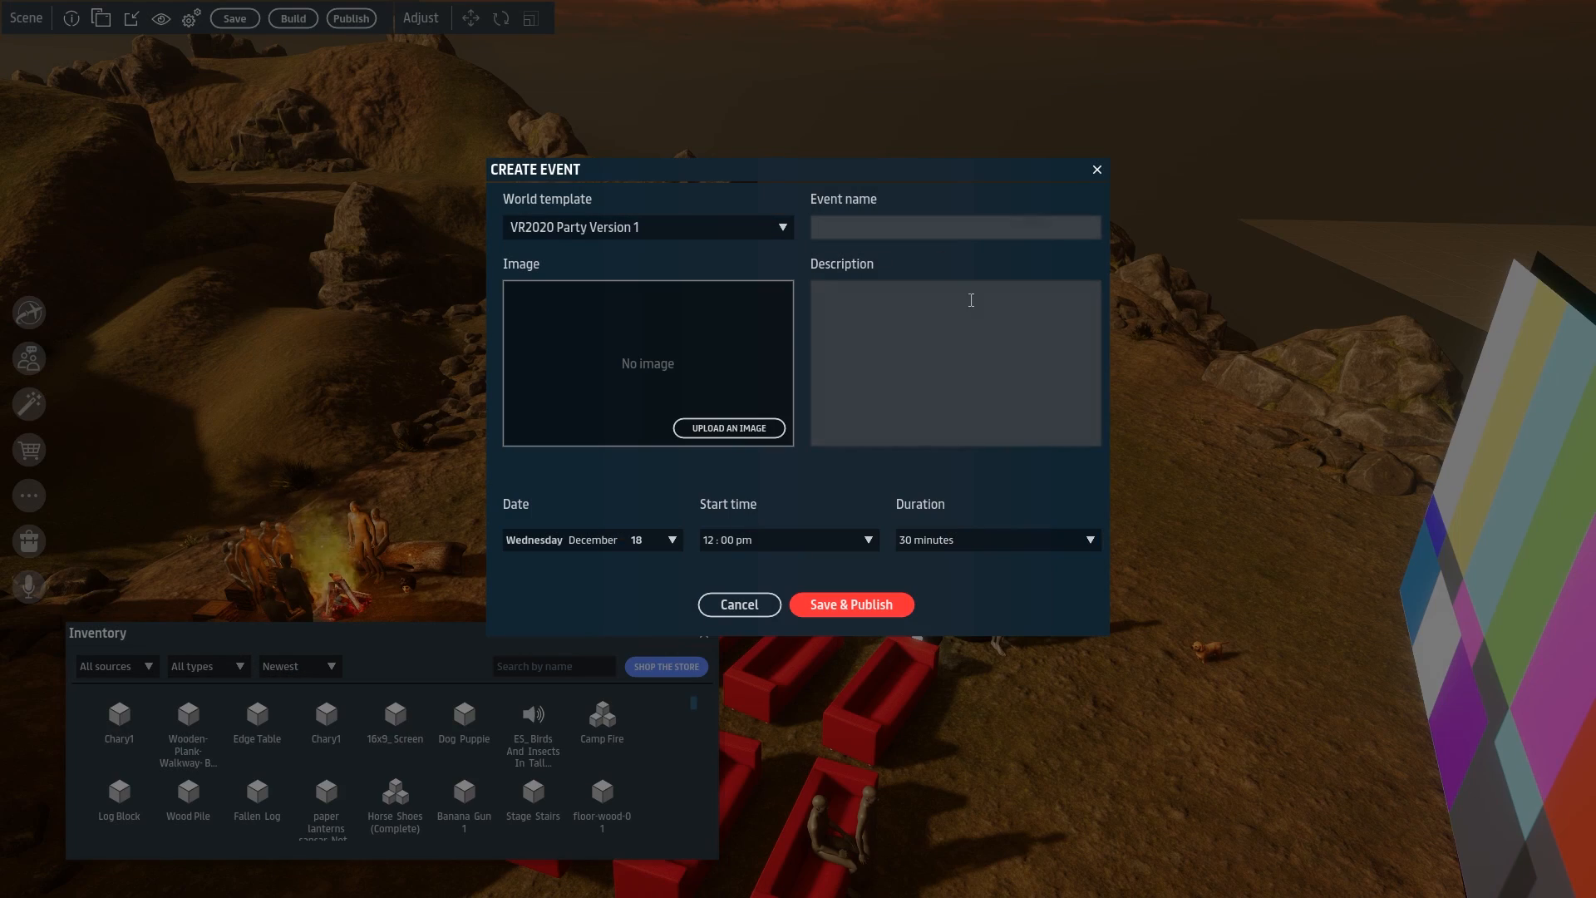
pyautogui.click(571, 544)
pyautogui.click(794, 545)
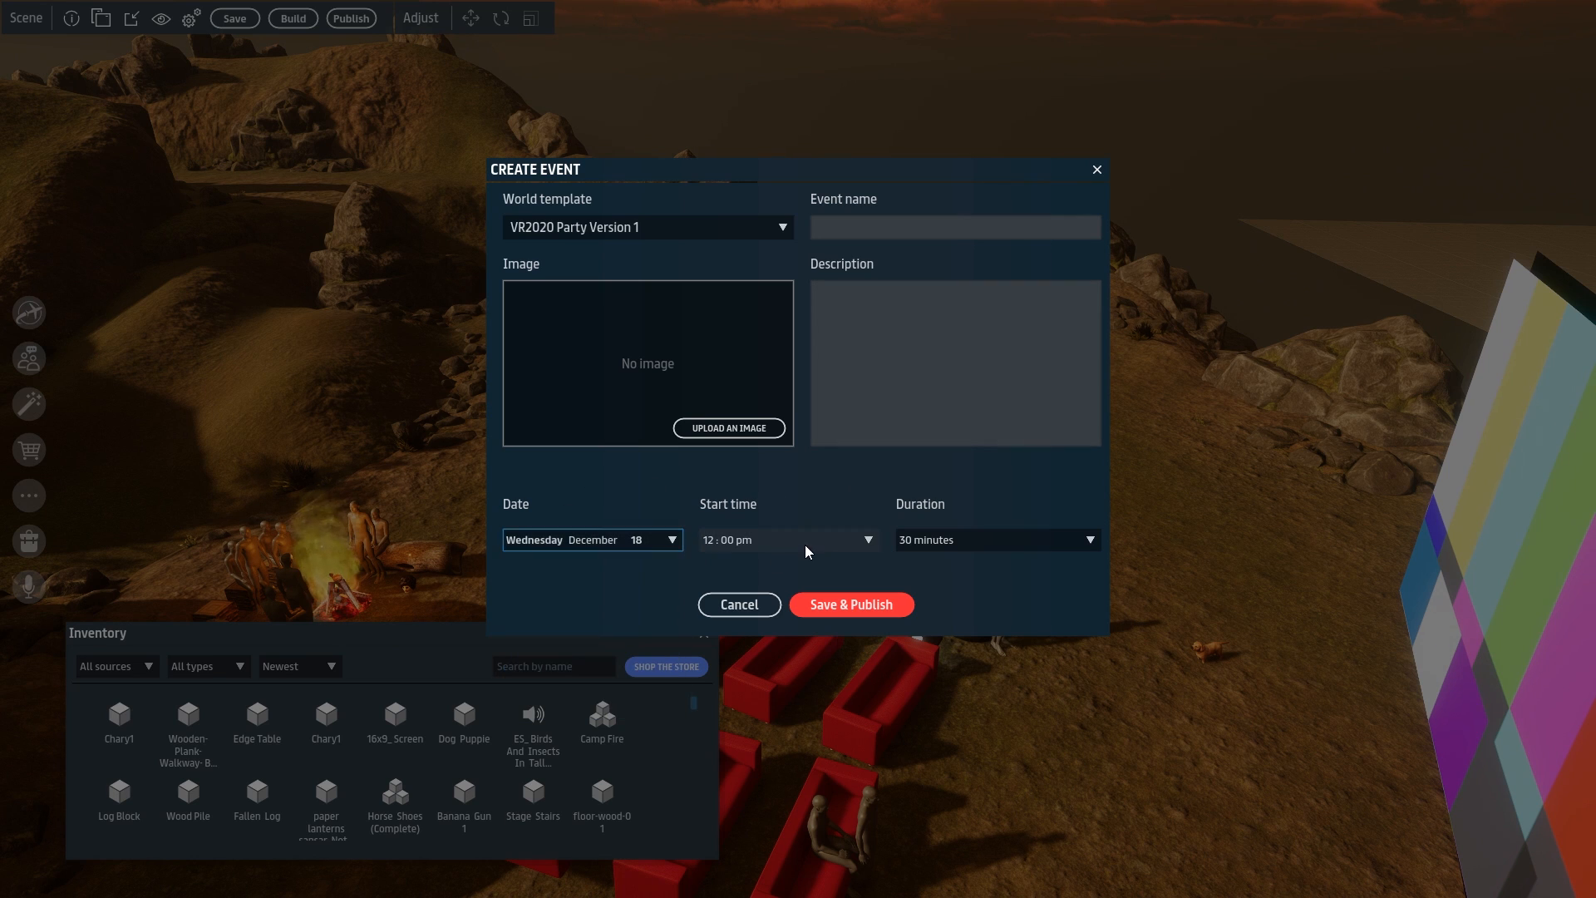
pyautogui.click(976, 543)
pyautogui.click(981, 499)
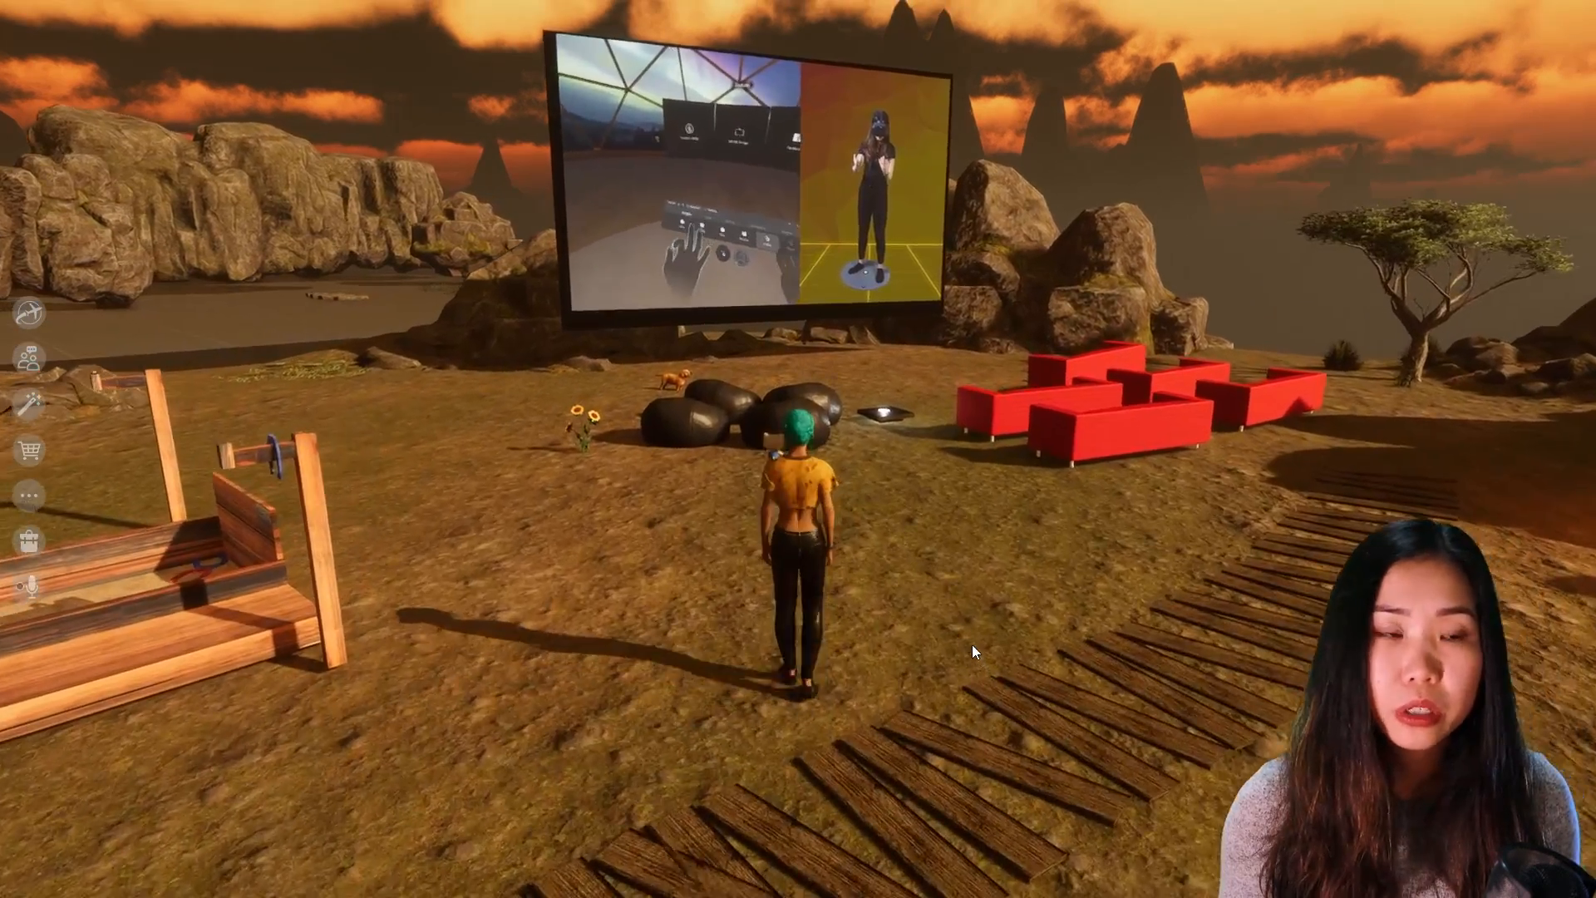
# Walk the avatar back along the wooden path and view the big screen, seating and campfire in the finished world
pyautogui.press('s')
pyautogui.moveTo(970, 645); pyautogui.dragTo(891, 650, button='right')
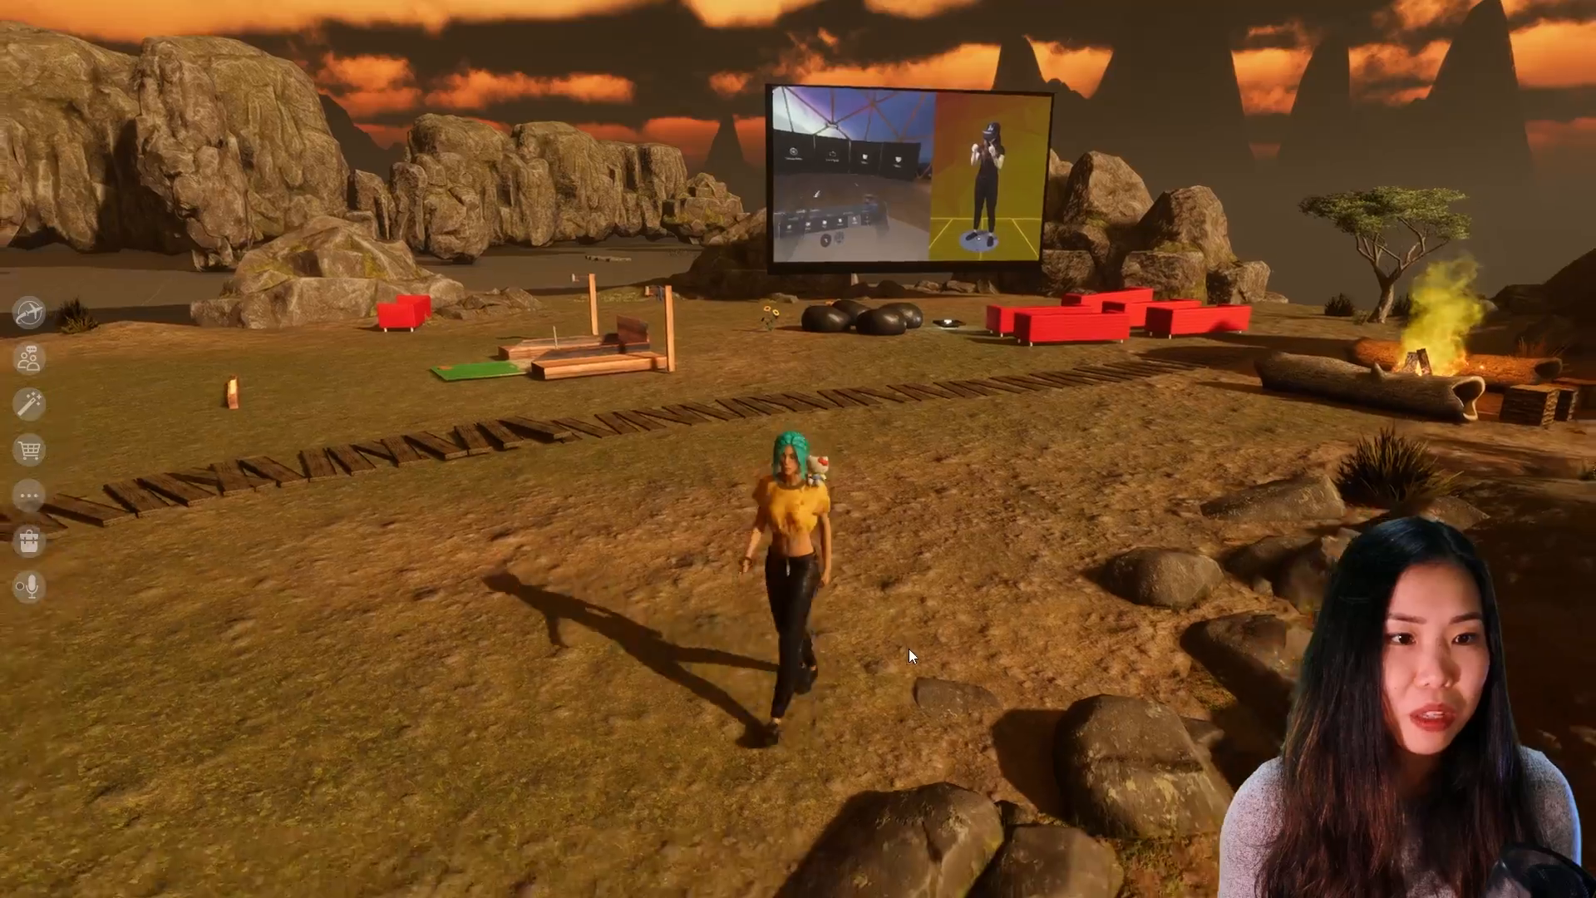
pyautogui.press('a')
pyautogui.moveTo(955, 645); pyautogui.dragTo(1163, 655, button='right')
pyautogui.press('w')
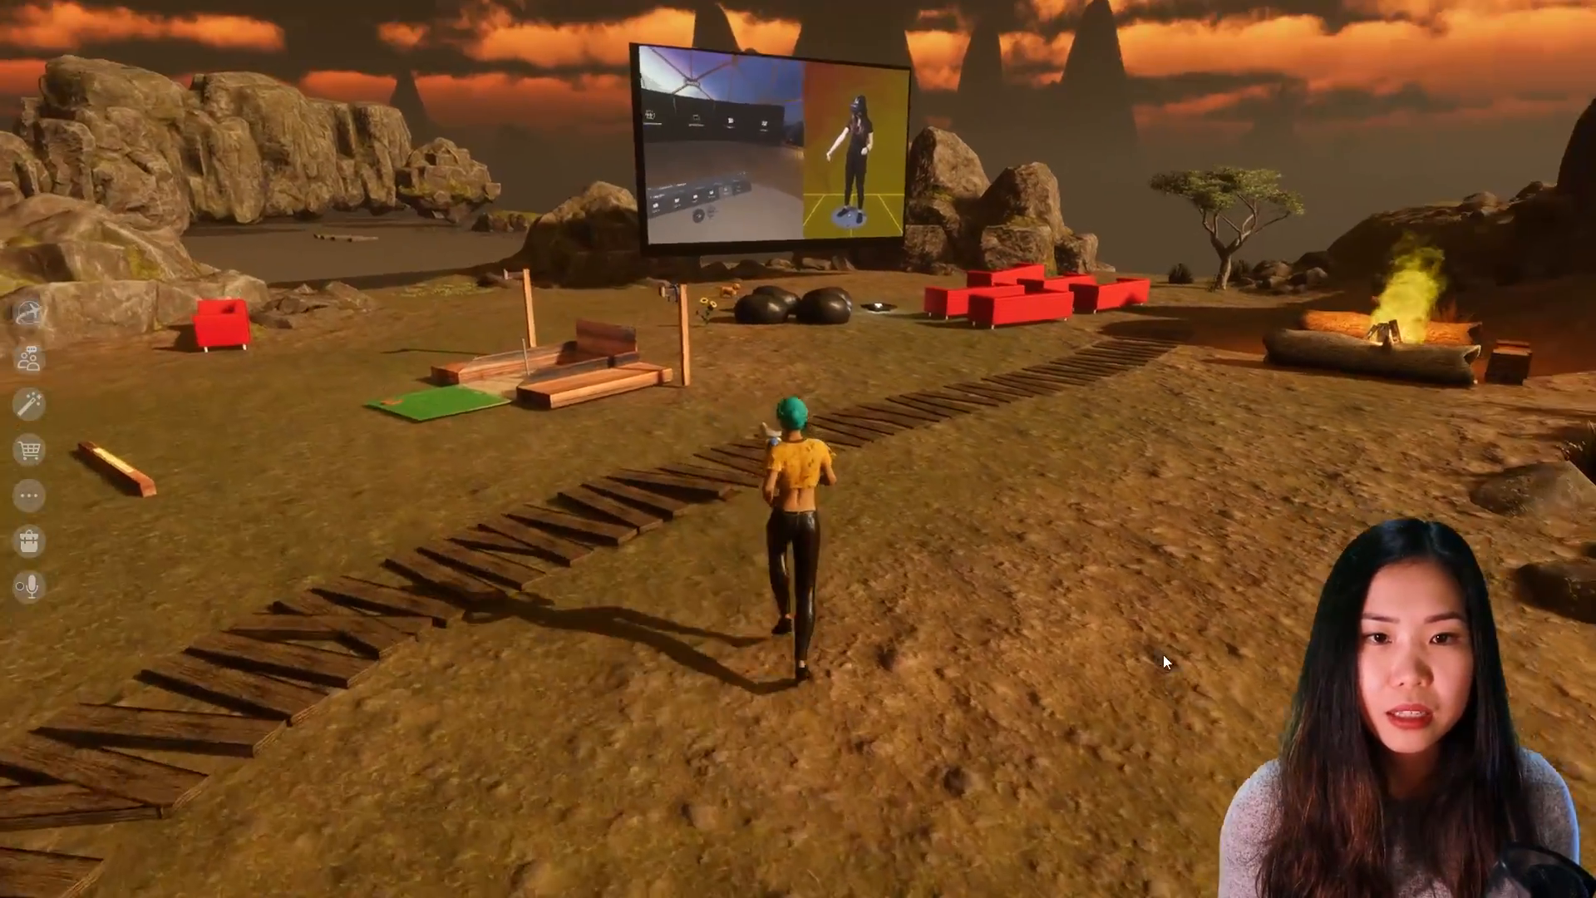
pyautogui.press('d')
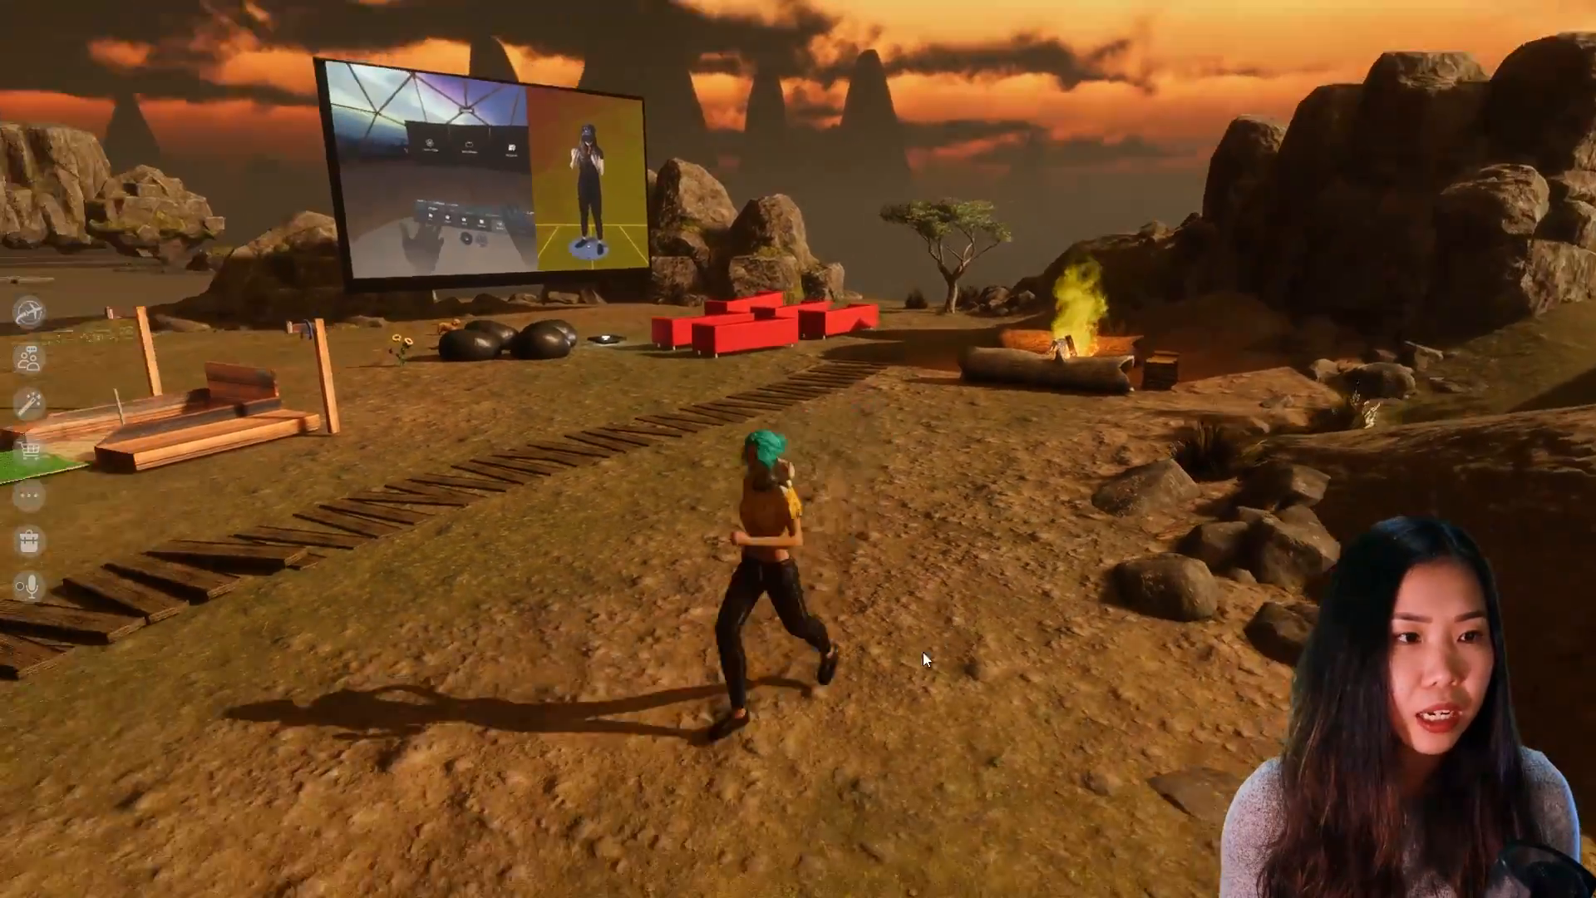
pyautogui.moveTo(923, 652); pyautogui.dragTo(873, 630, button='right')
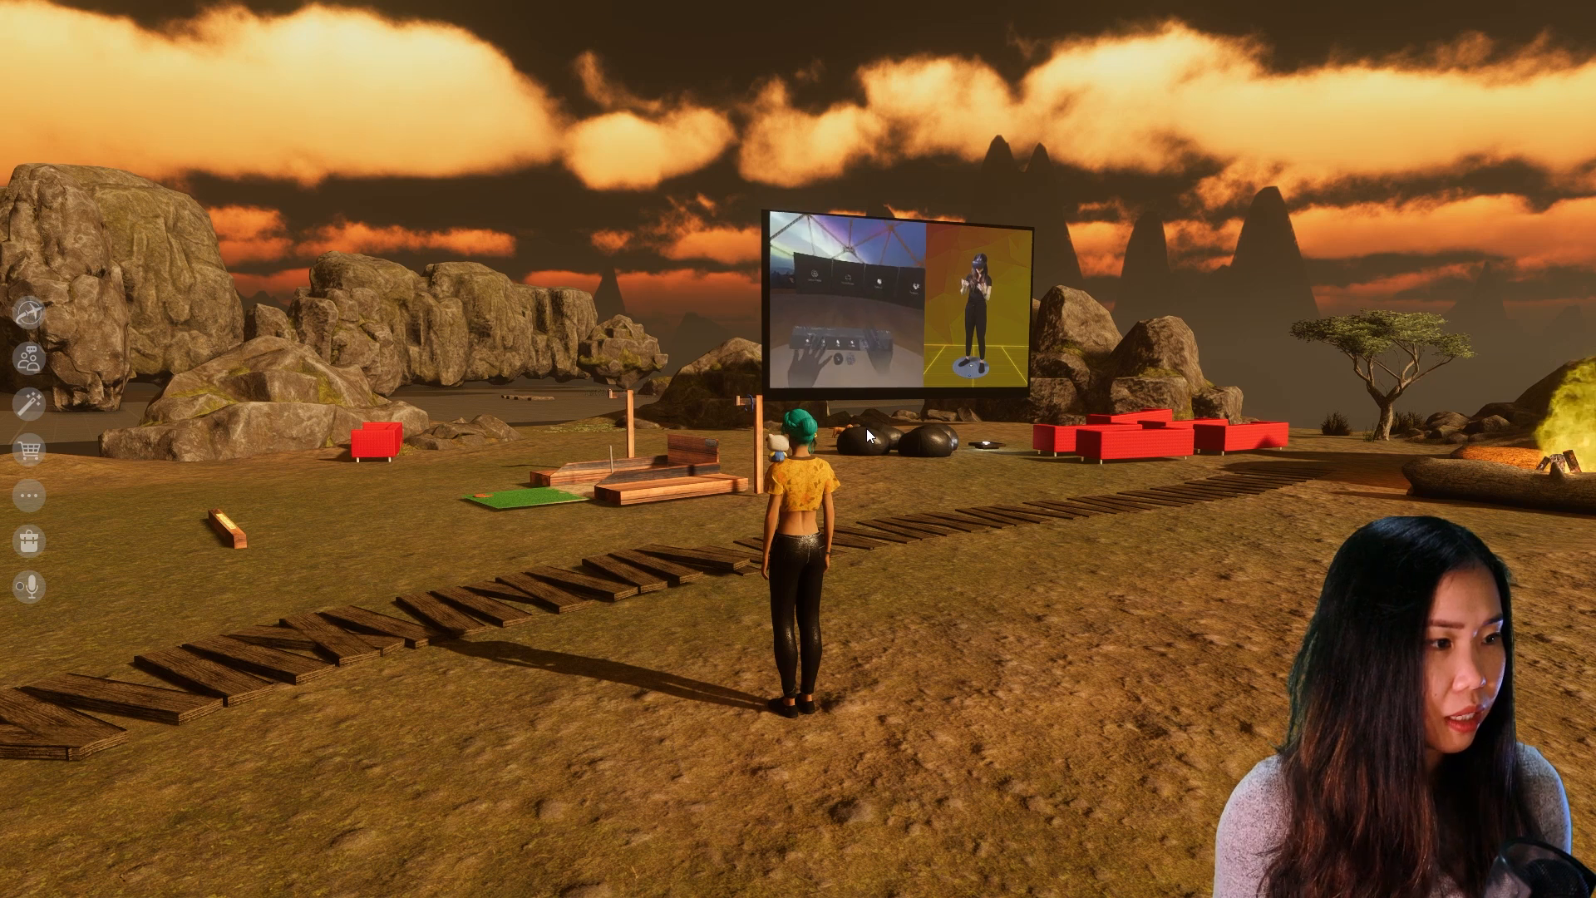